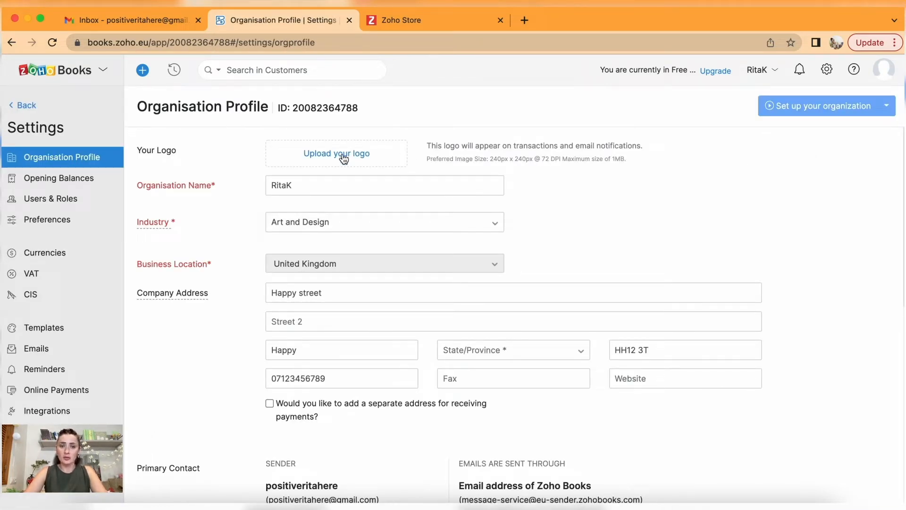
left_click(414, 226)
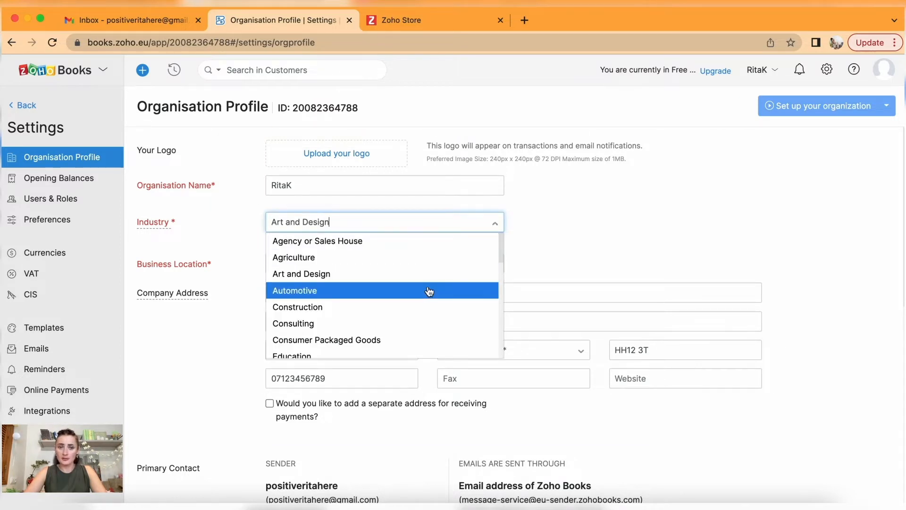
scroll(429, 292, "down", 5)
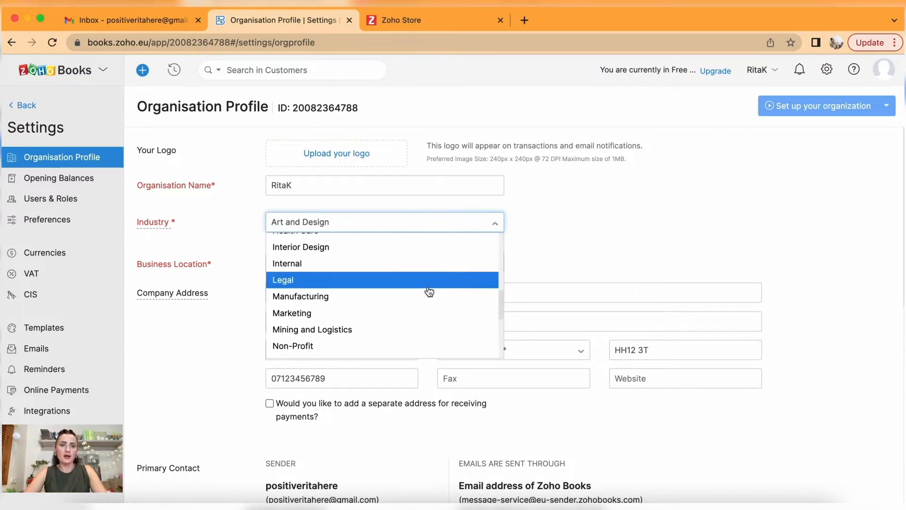
scroll(429, 292, "down", 2)
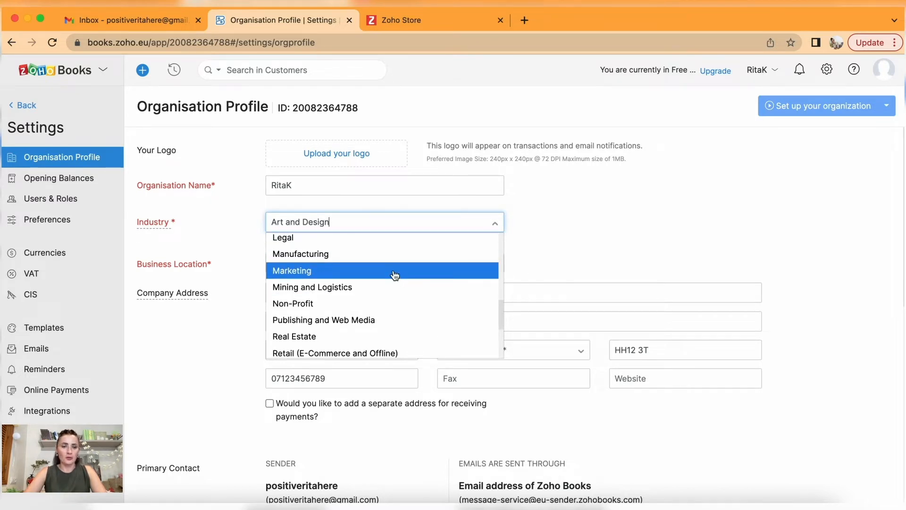
scroll(394, 276, "down", 2)
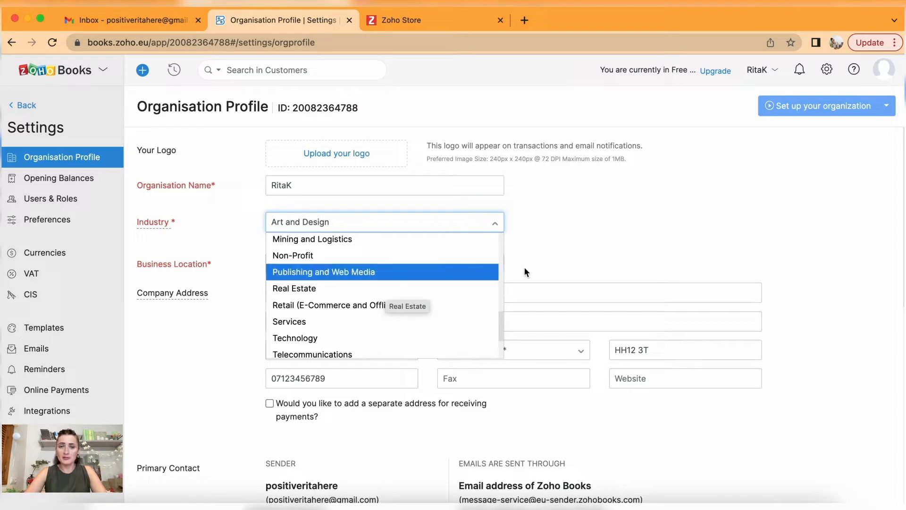
left_click(560, 240)
scroll(559, 238, "down", 3)
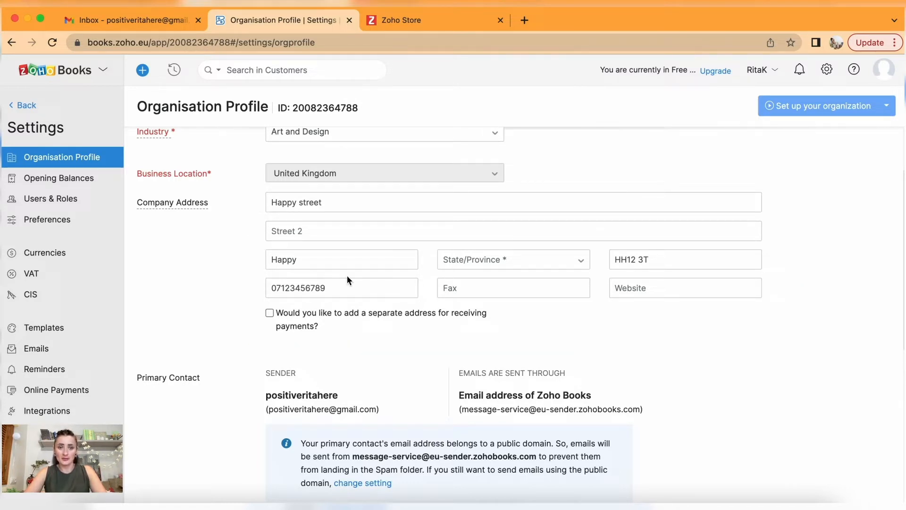
scroll(347, 275, "down", 2)
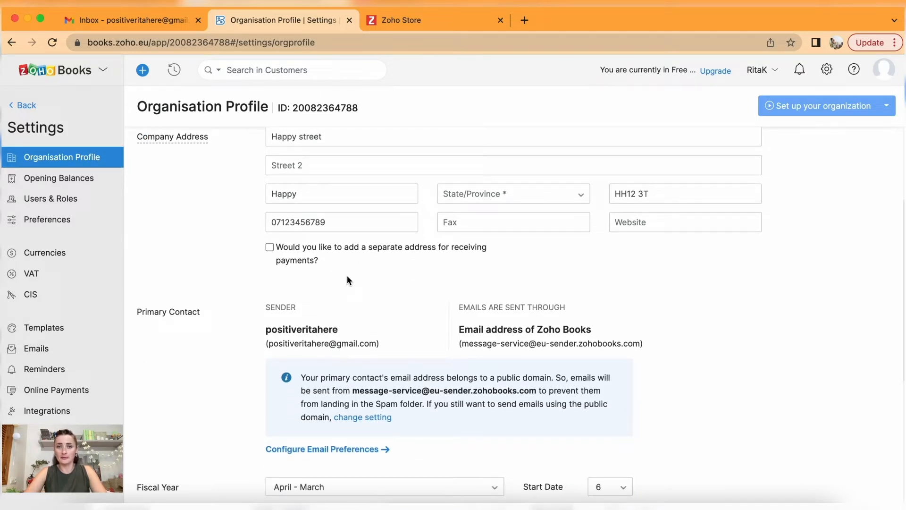
scroll(347, 277, "down", 6)
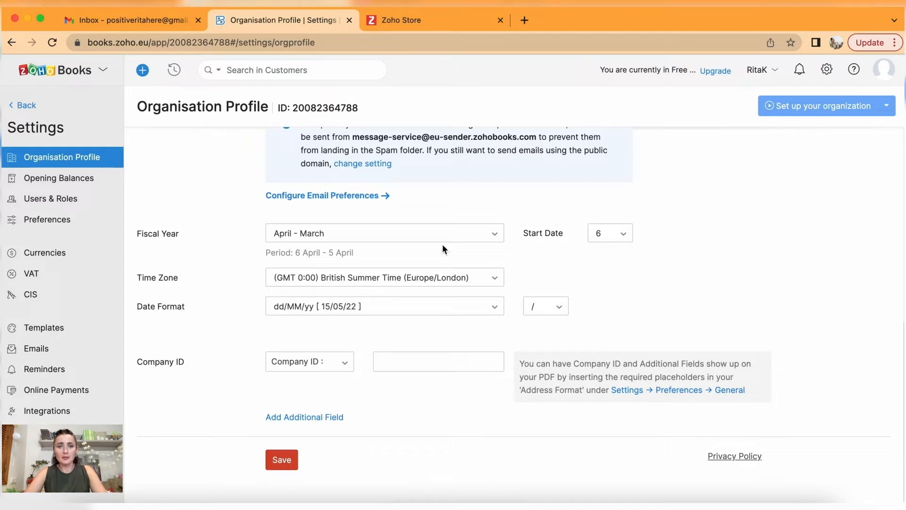
left_click(493, 241)
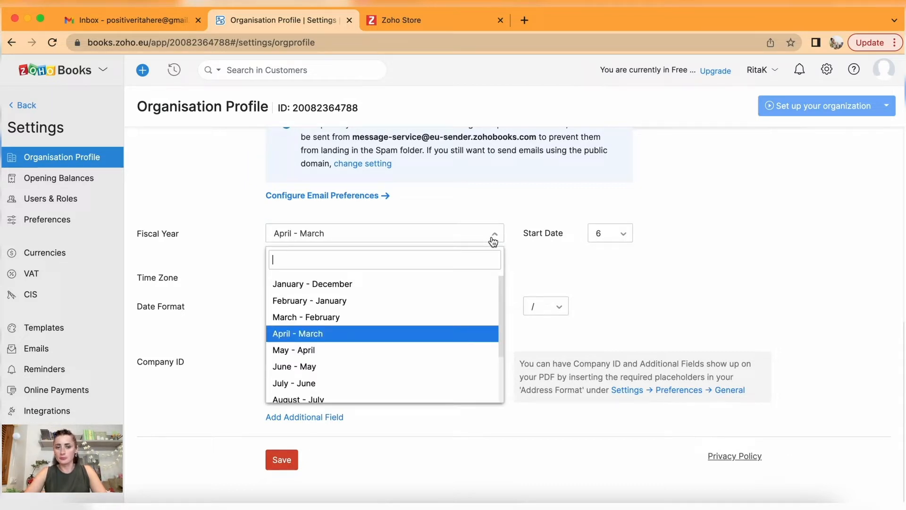
left_click(610, 251)
left_click(615, 235)
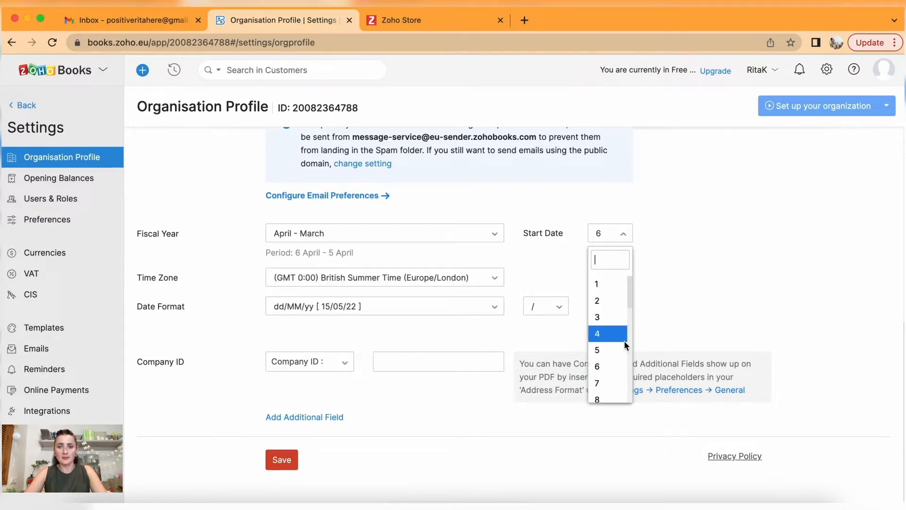
left_click(619, 367)
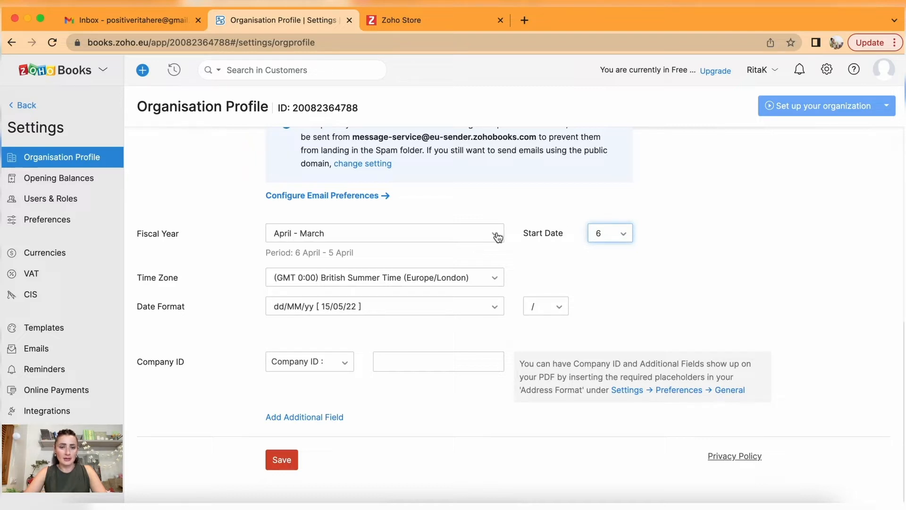
left_click(498, 237)
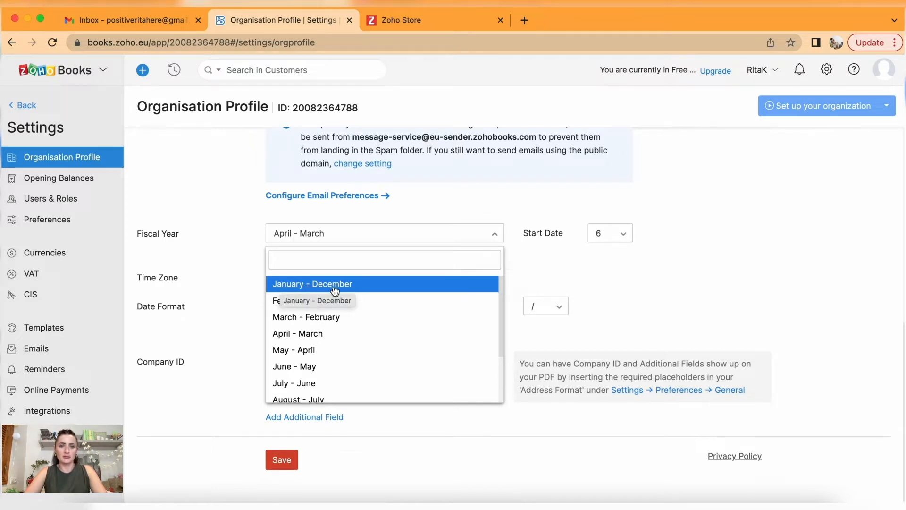
left_click(616, 267)
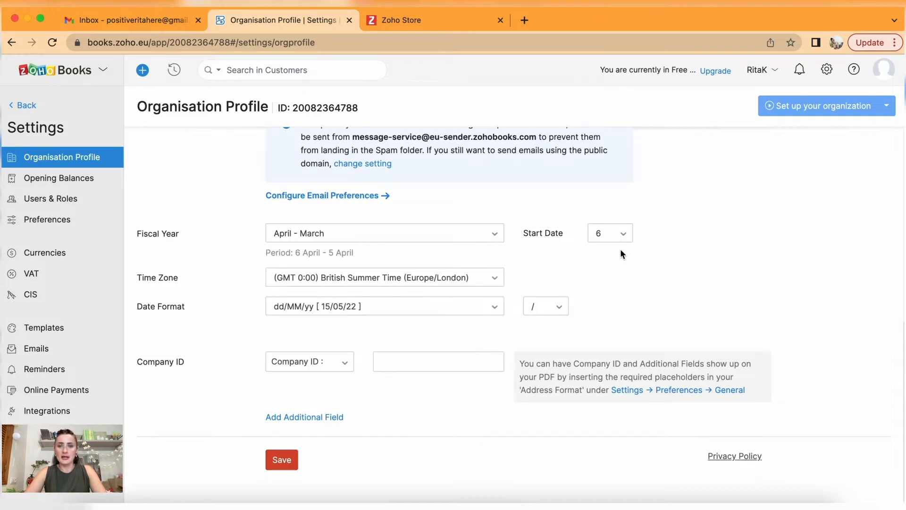
left_click(624, 233)
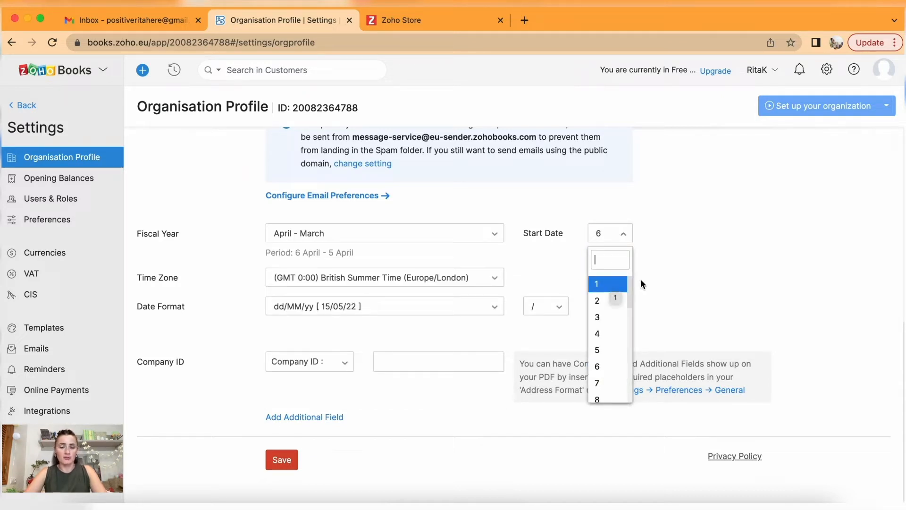
left_click(660, 249)
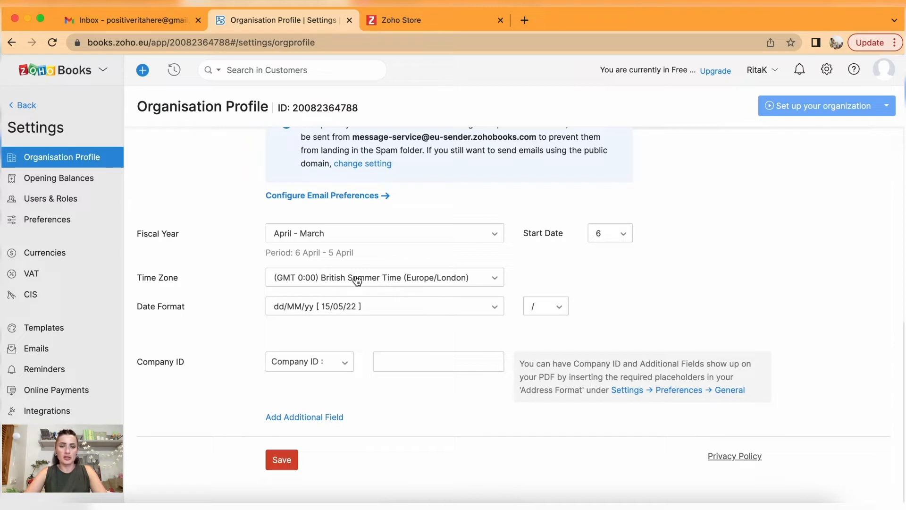
Confirm the dd/MM/yy date format with the '/' separator and save the organisation profile.
left_click(336, 307)
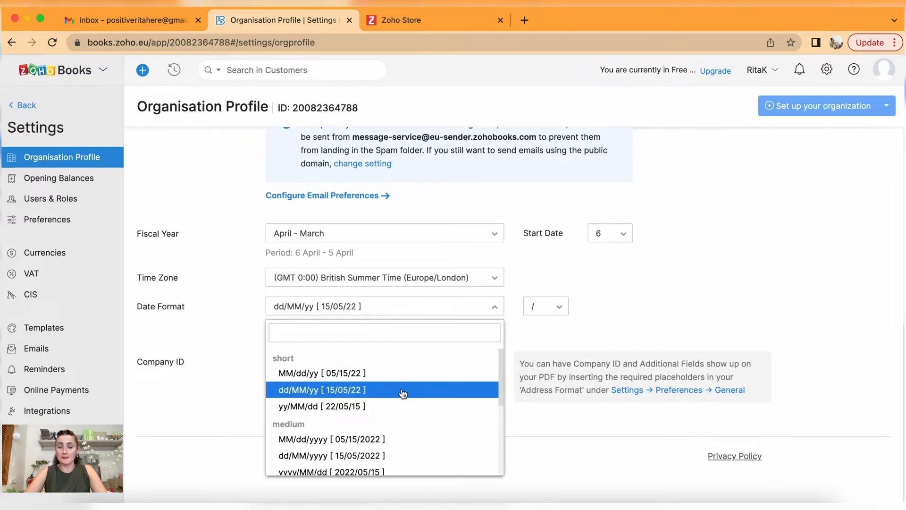
scroll(389, 392, "down", 2)
scroll(389, 392, "down", 3)
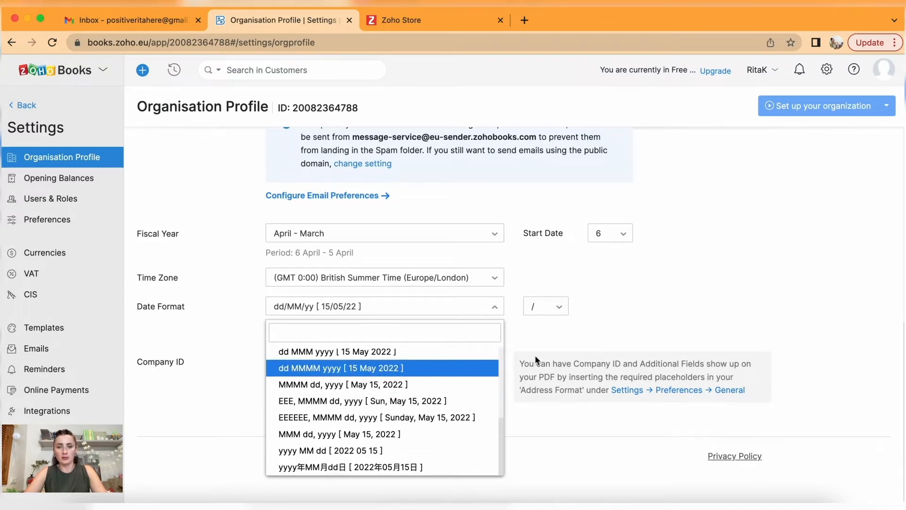
left_click(537, 332)
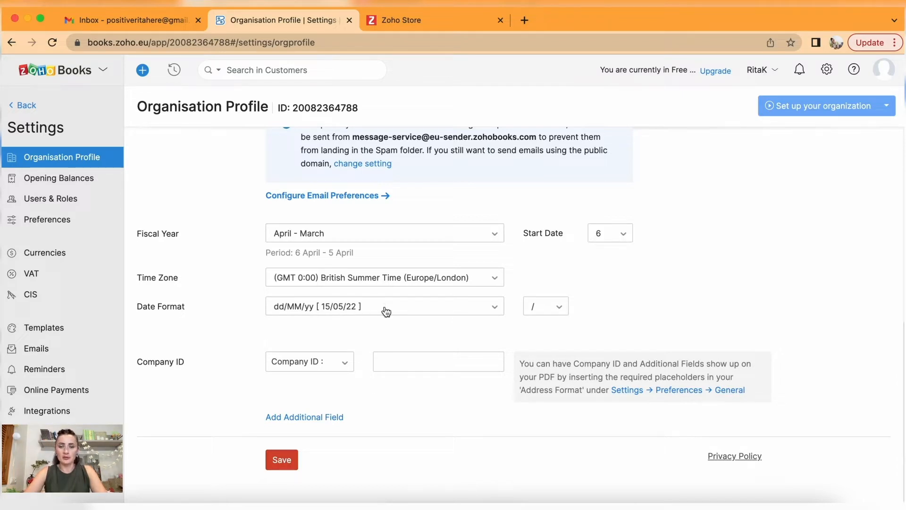
left_click(555, 309)
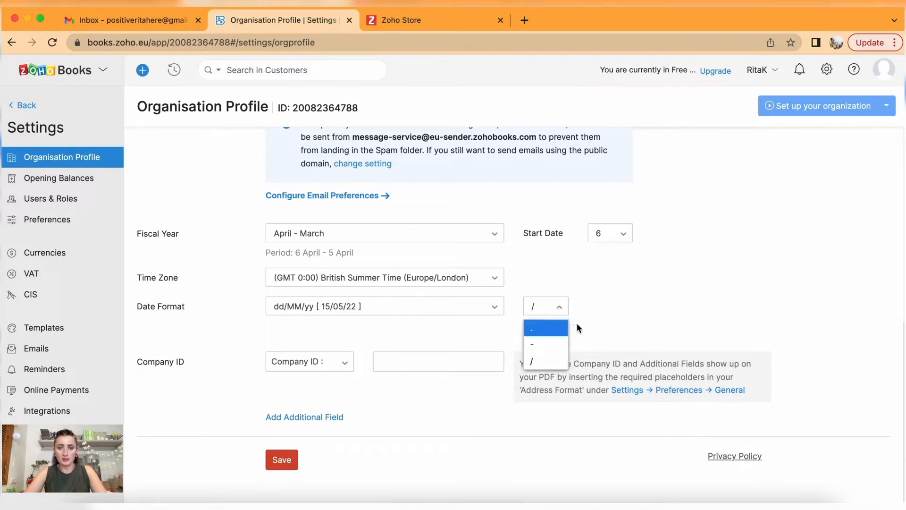
left_click(637, 313)
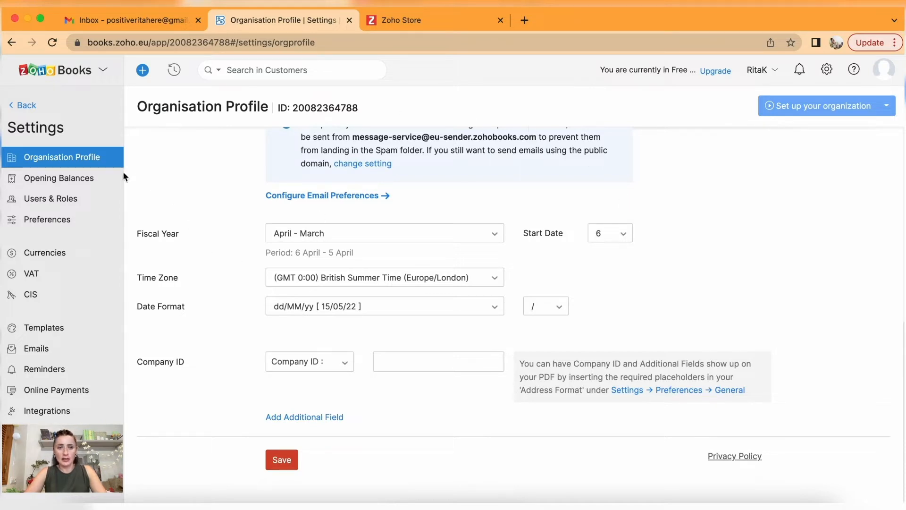
left_click(290, 465)
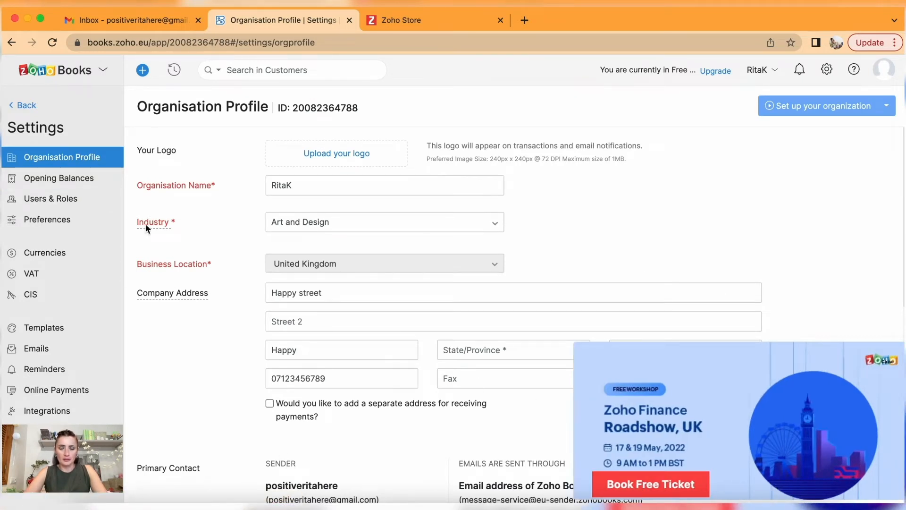
Dismiss the Zoho Finance Roadshow promotion and go to the Opening Balances settings.
left_click(890, 367)
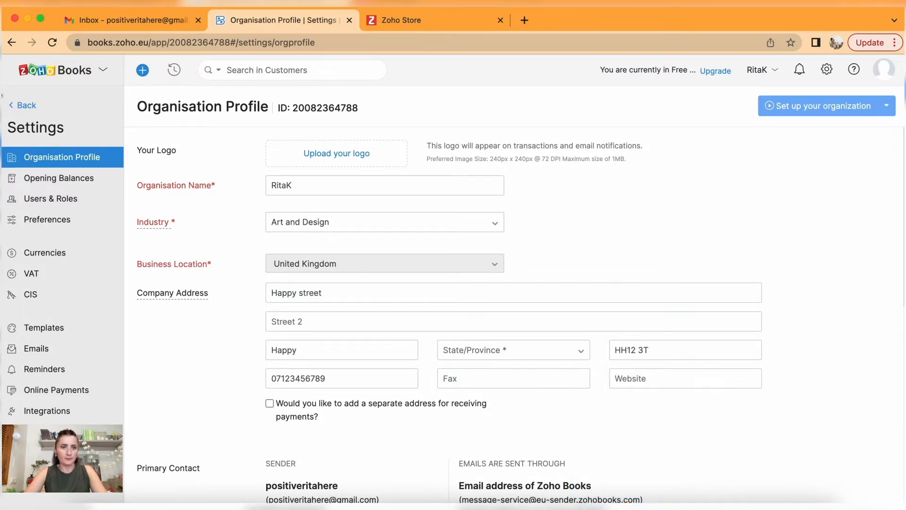
left_click(75, 187)
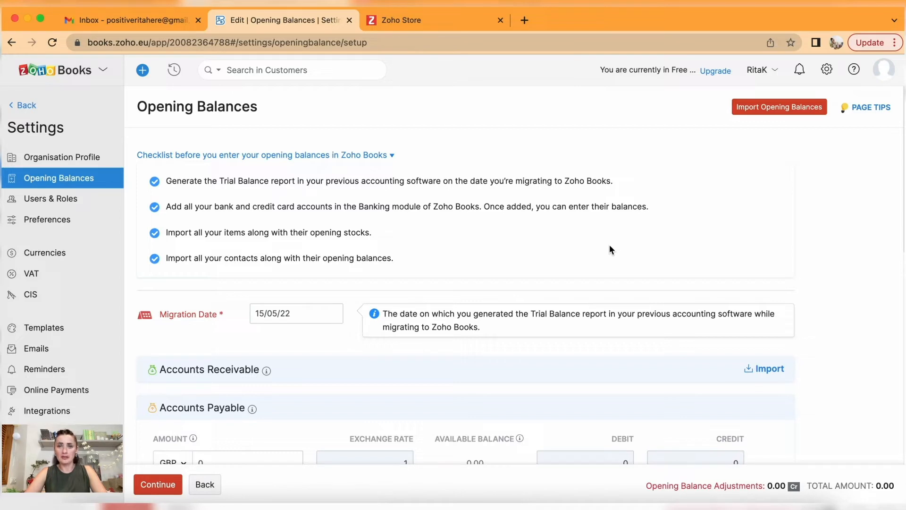
left_click(785, 108)
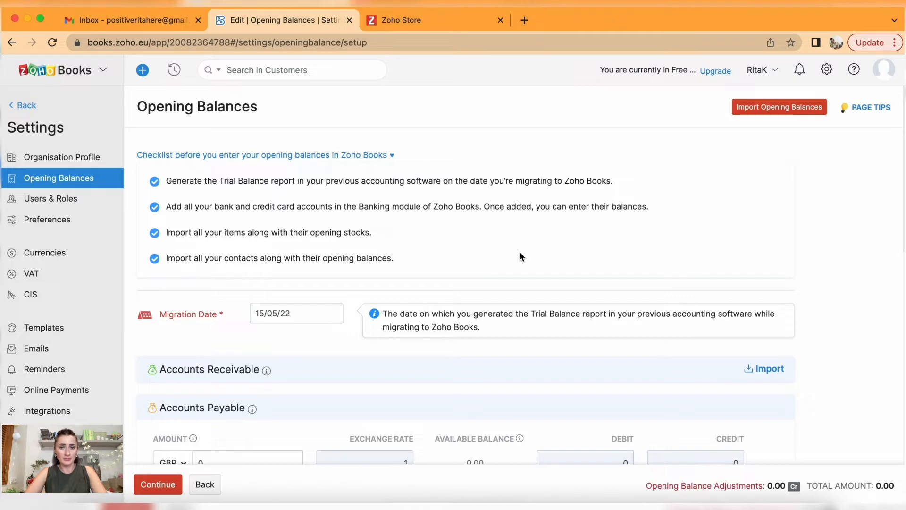
Review the opening balances, including the Bank section, then go to Users & Roles.
scroll(521, 257, "down", 5)
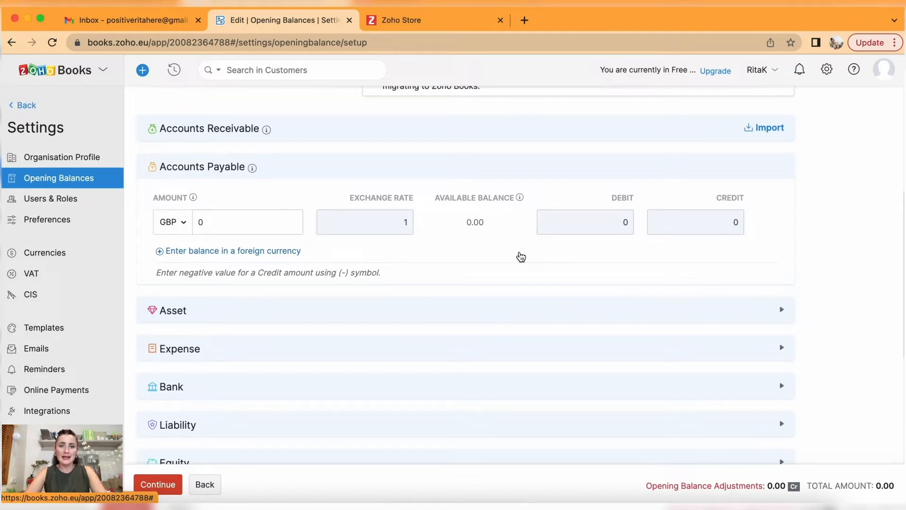
scroll(644, 308, "down", 4)
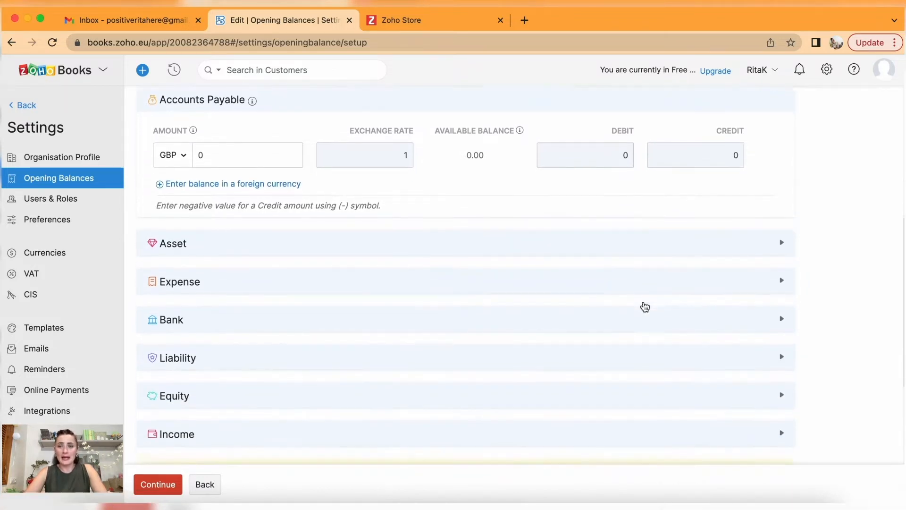
left_click(646, 305)
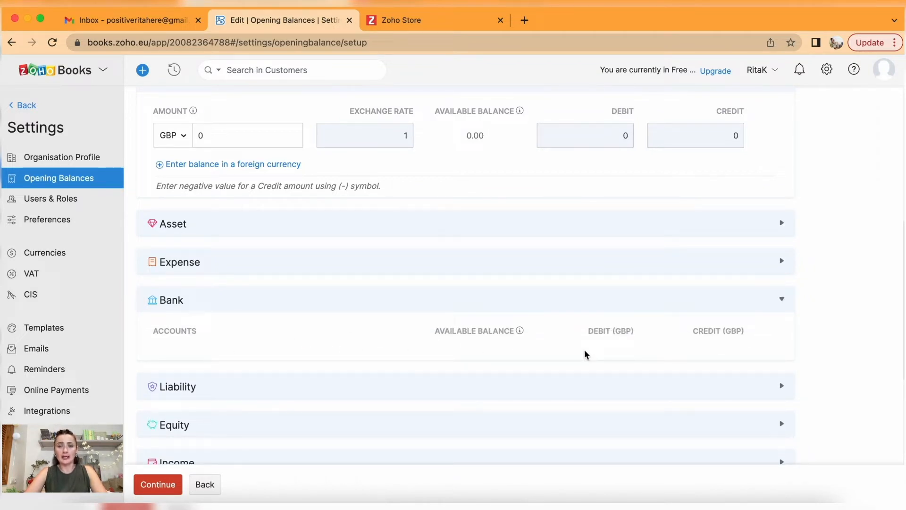
left_click(780, 305)
scroll(781, 304, "up", 5)
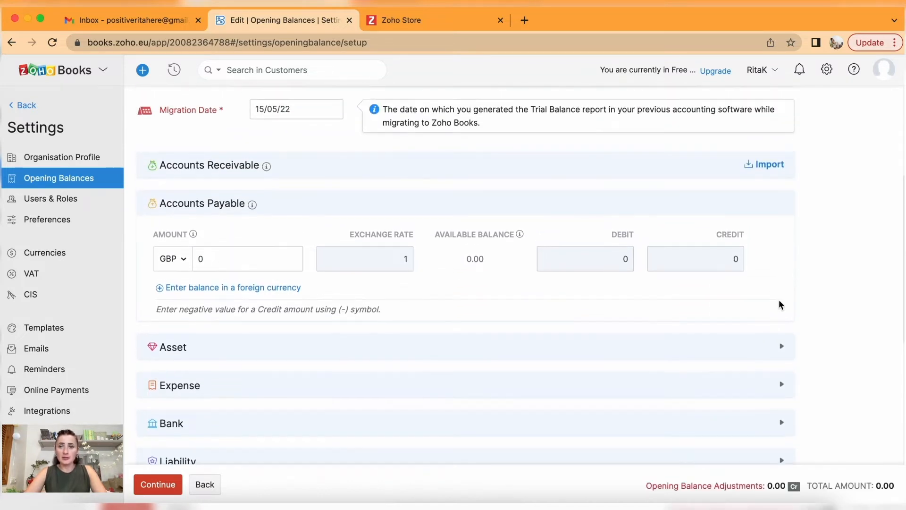
scroll(781, 304, "up", 3)
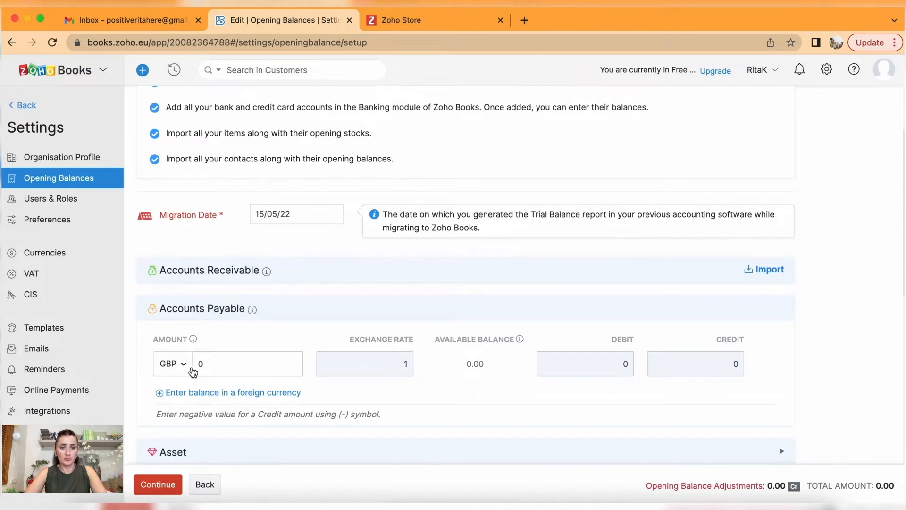
scroll(196, 412, "down", 3)
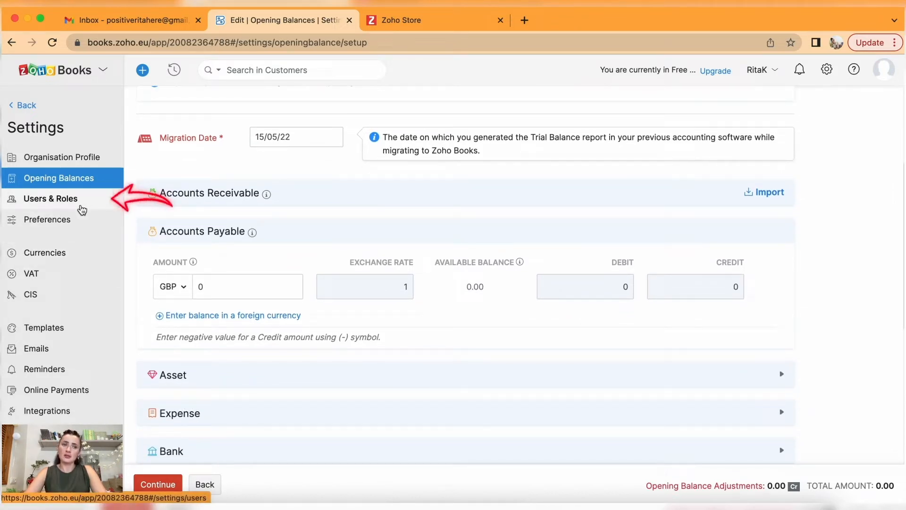
left_click(82, 207)
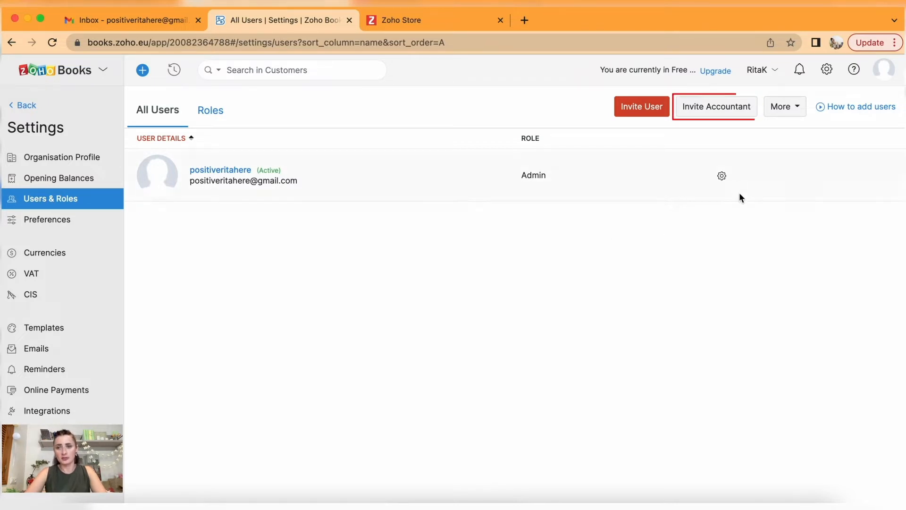
Preview the Invite Accountant and Invite User forms without sending, then view the Roles list.
left_click(731, 110)
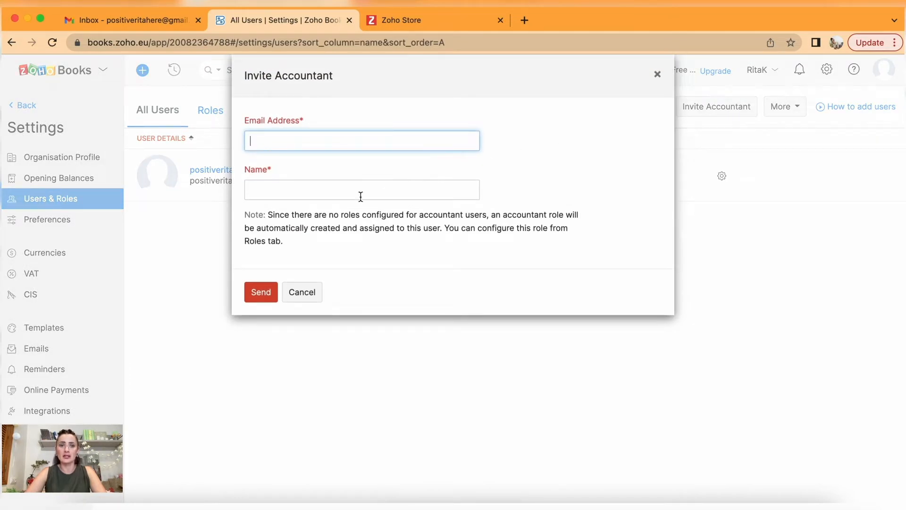
left_click(658, 74)
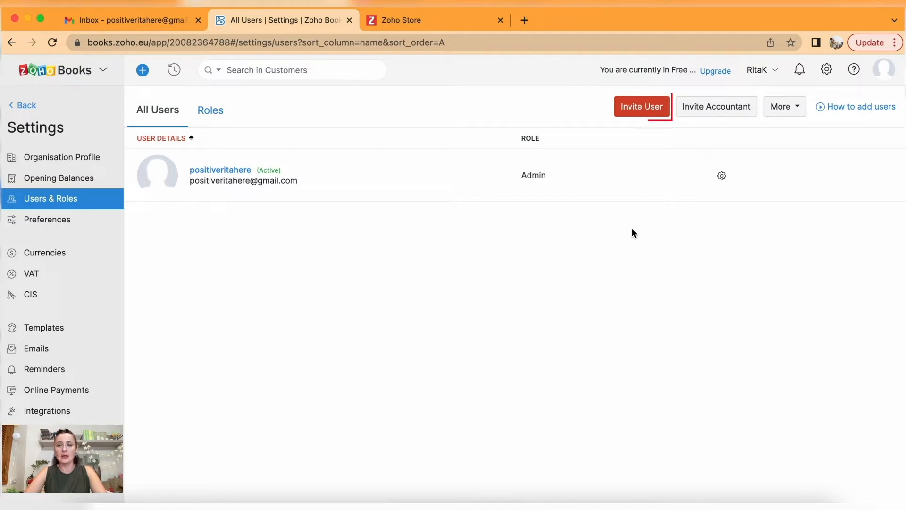
left_click(639, 113)
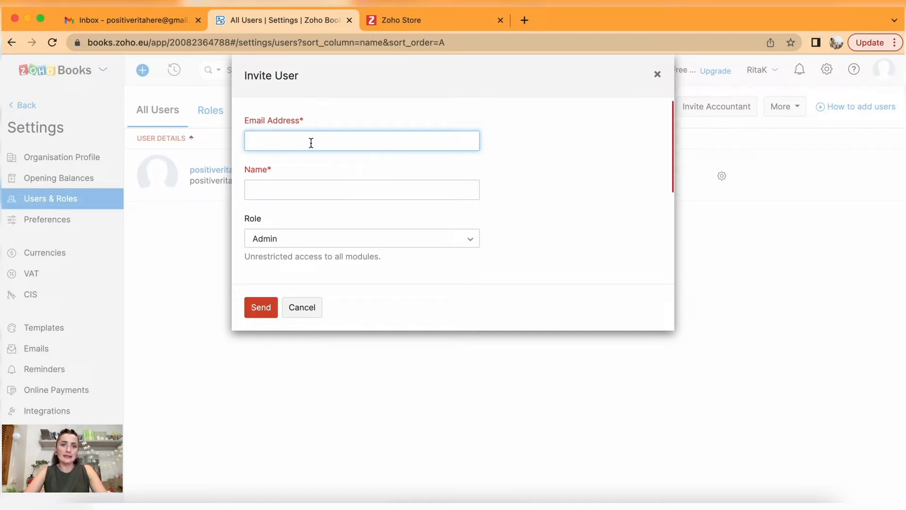
left_click(317, 241)
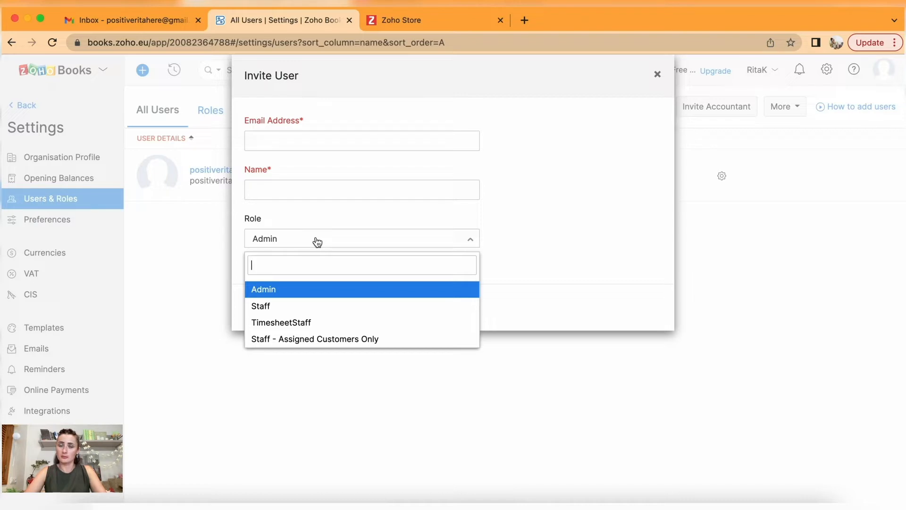
left_click(318, 241)
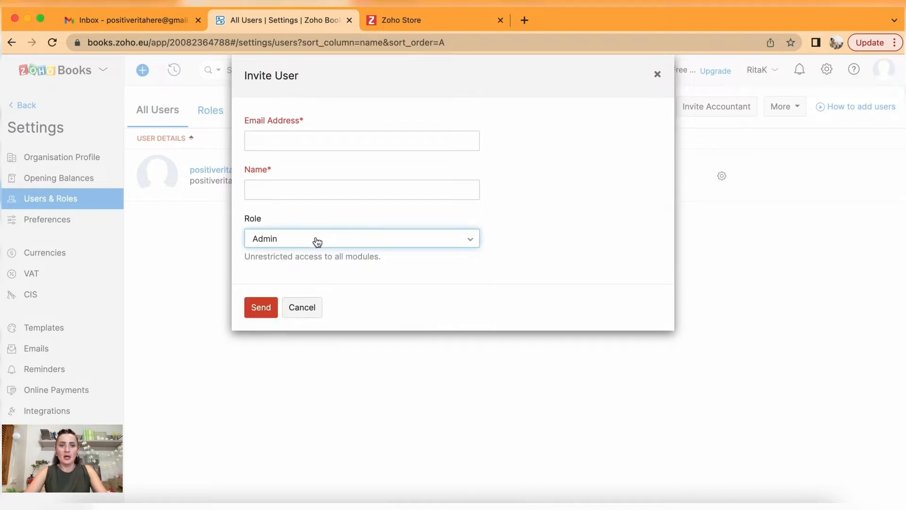
left_click(658, 74)
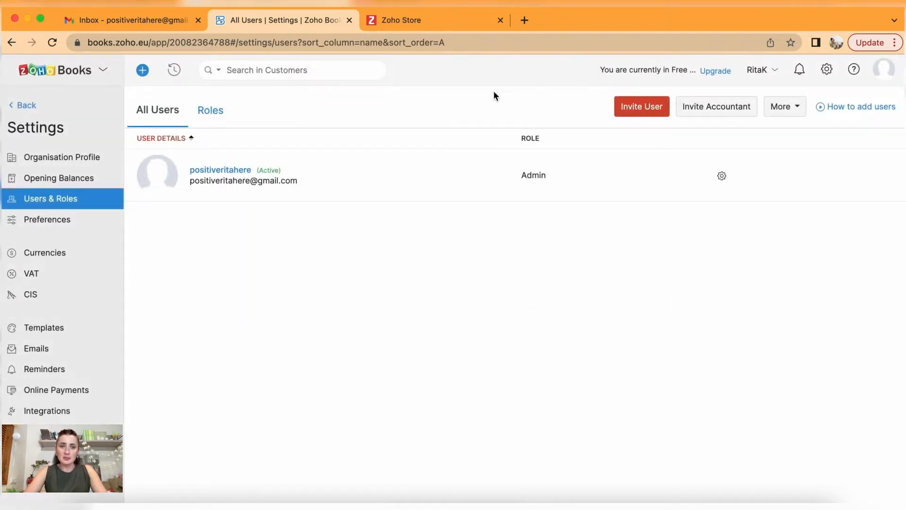
left_click(218, 113)
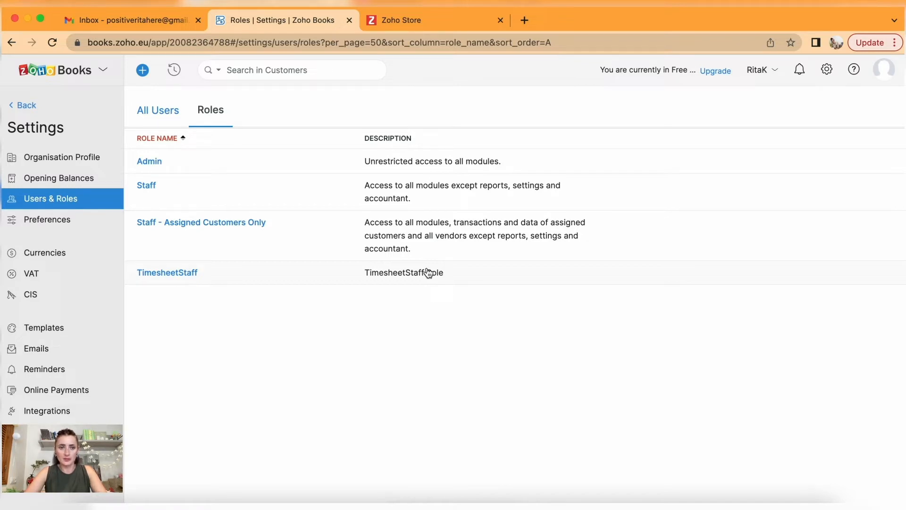
In General preferences, switch Estimates and Recurring Invoice off and back on, and enable Payment Links.
left_click(72, 225)
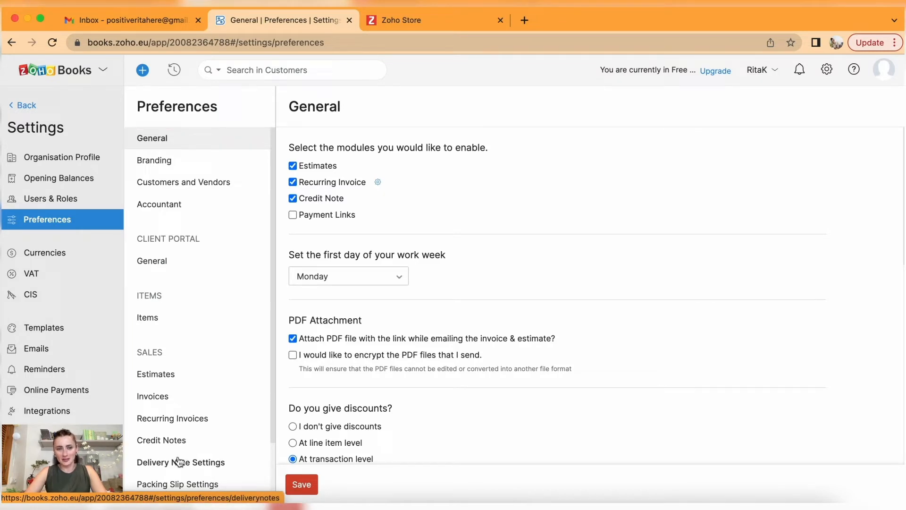
scroll(178, 462, "down", 3)
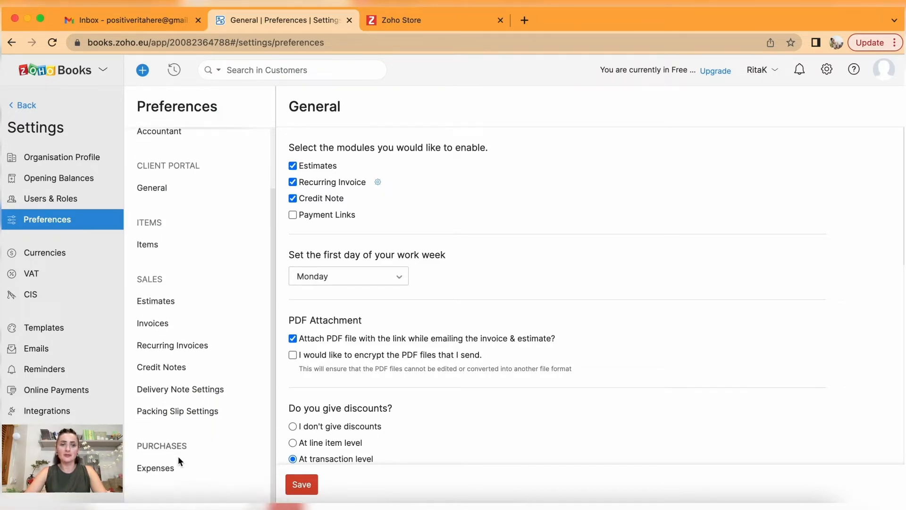
scroll(179, 457, "up", 3)
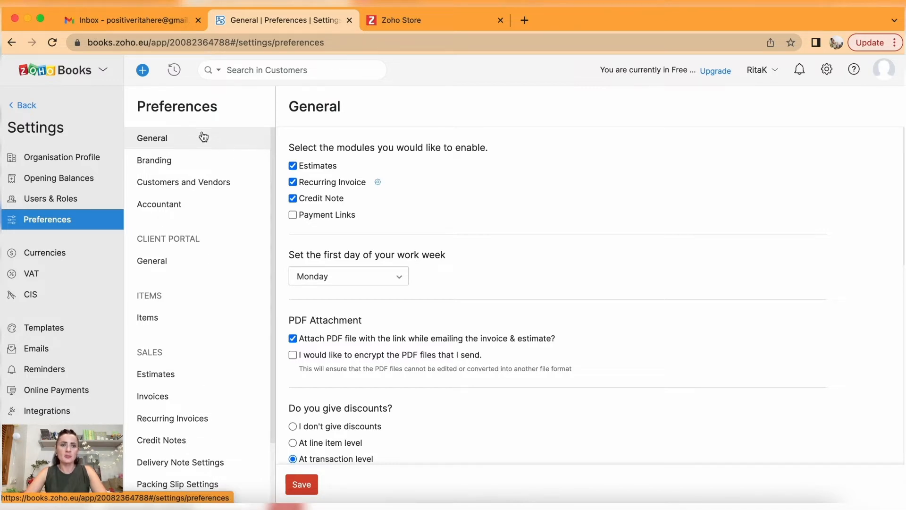
left_click(292, 167)
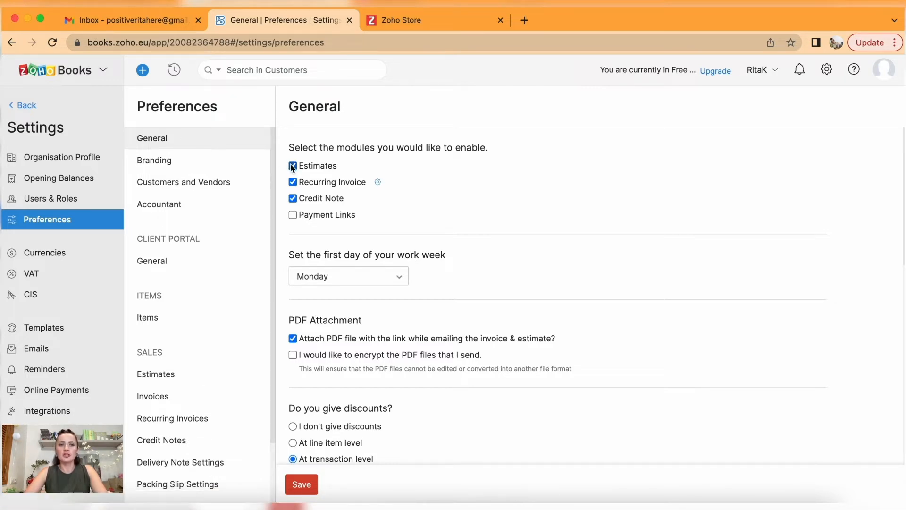
left_click(292, 166)
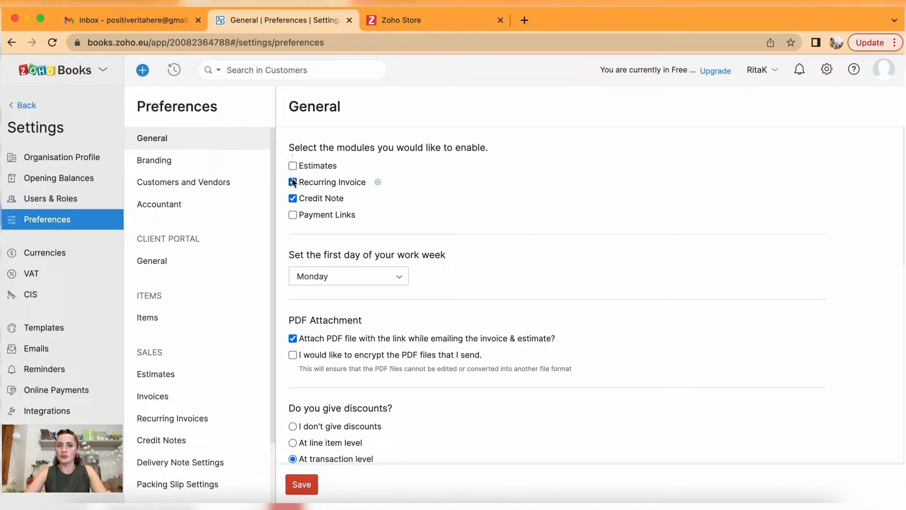
left_click(293, 184)
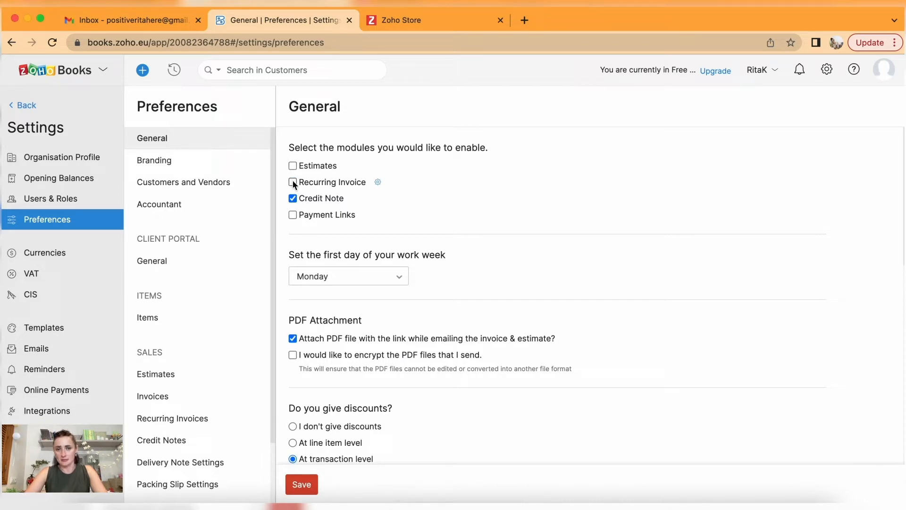
left_click(294, 215)
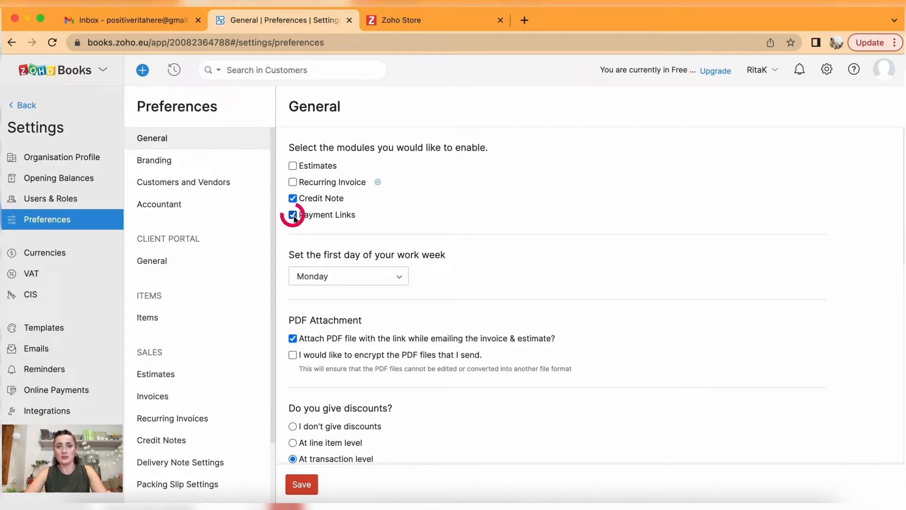
left_click(293, 165)
left_click(292, 182)
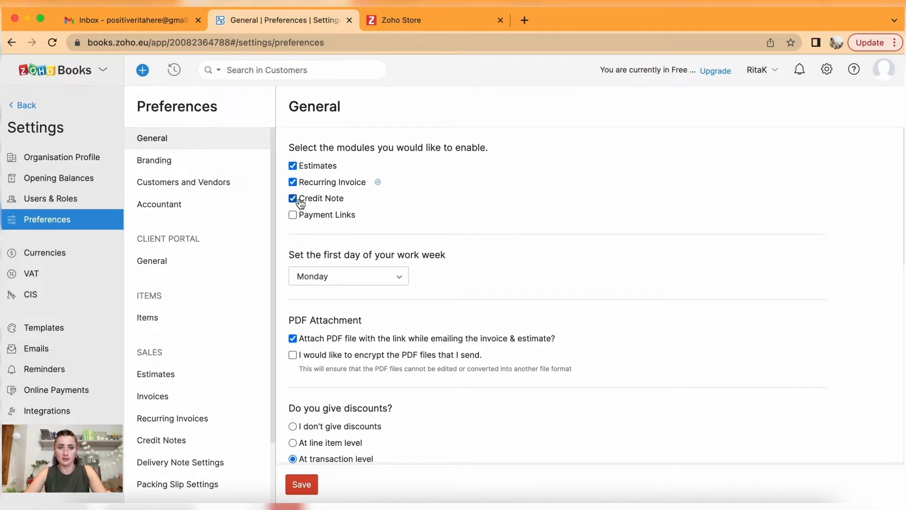
Keep Monday as the first work day and turn on encryption for sent PDF files.
scroll(301, 203, "down", 3)
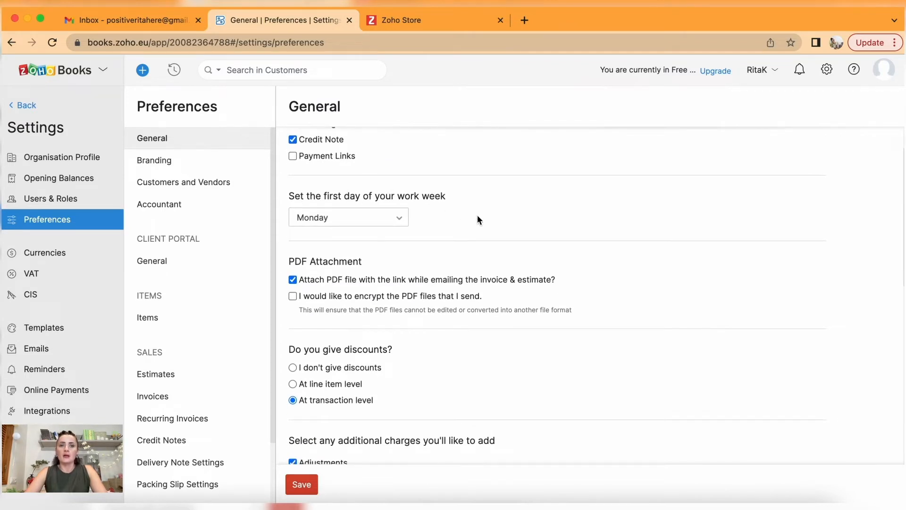
left_click(397, 221)
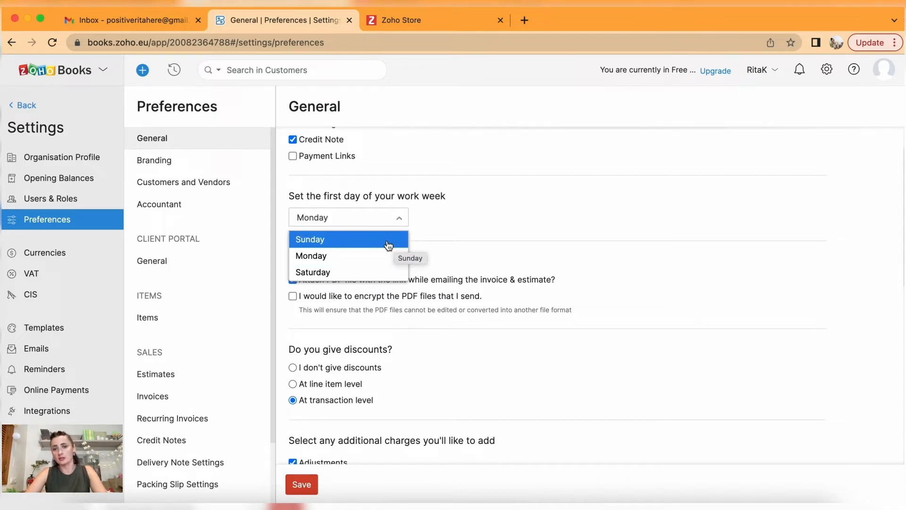
left_click(341, 257)
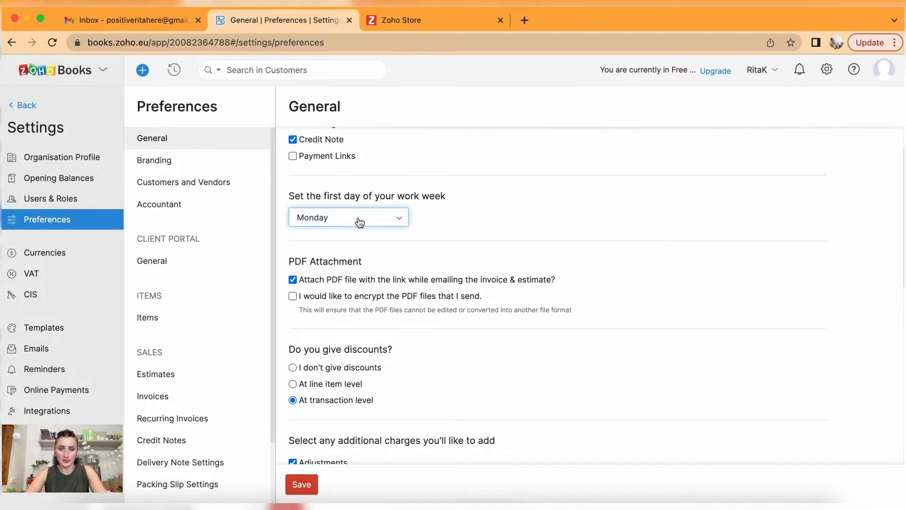
scroll(359, 222, "down", 3)
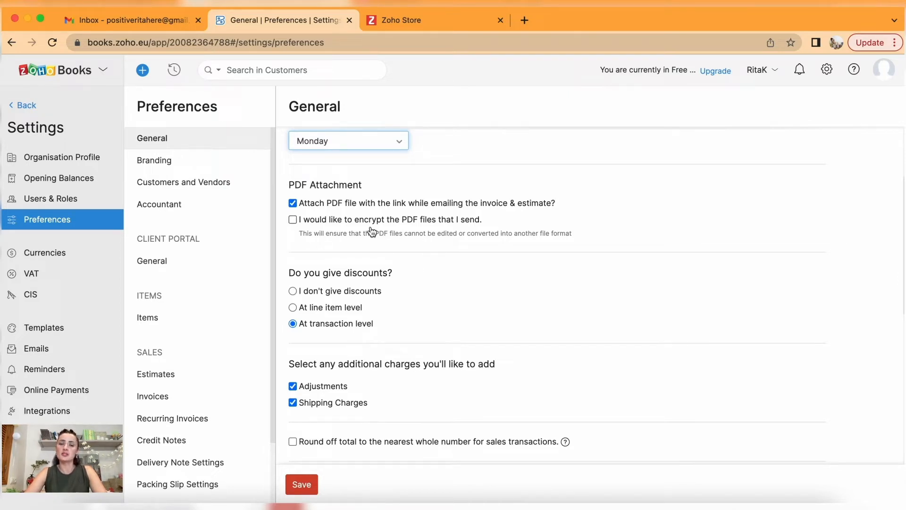
left_click(293, 220)
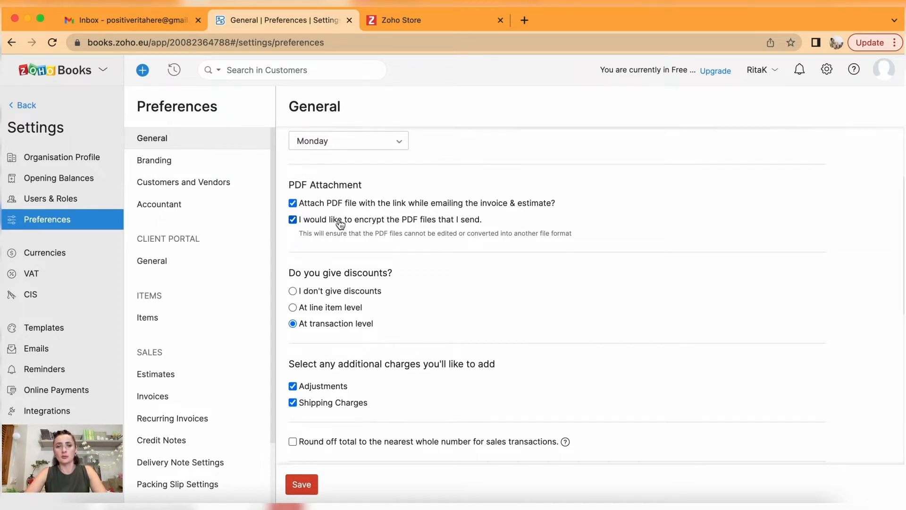
Turn PDF encryption off and set discounts to apply at line item level.
scroll(396, 239, "down", 2)
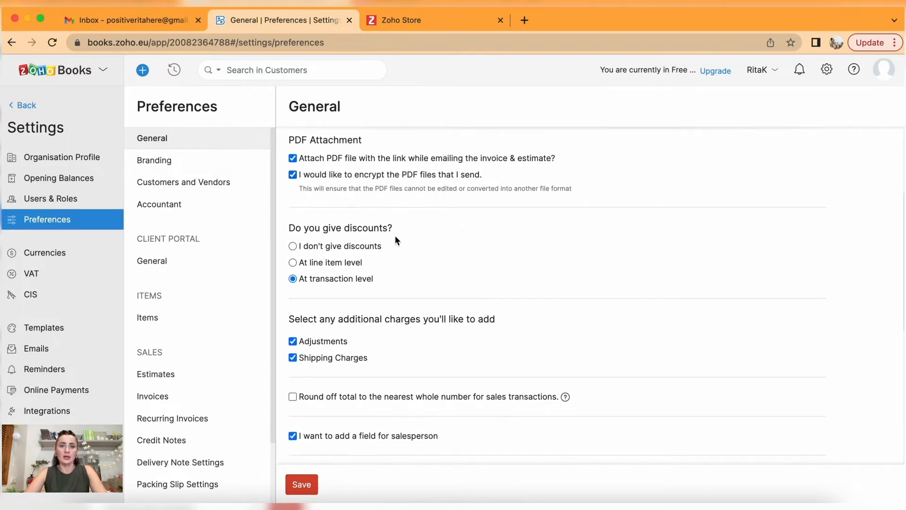
left_click(292, 175)
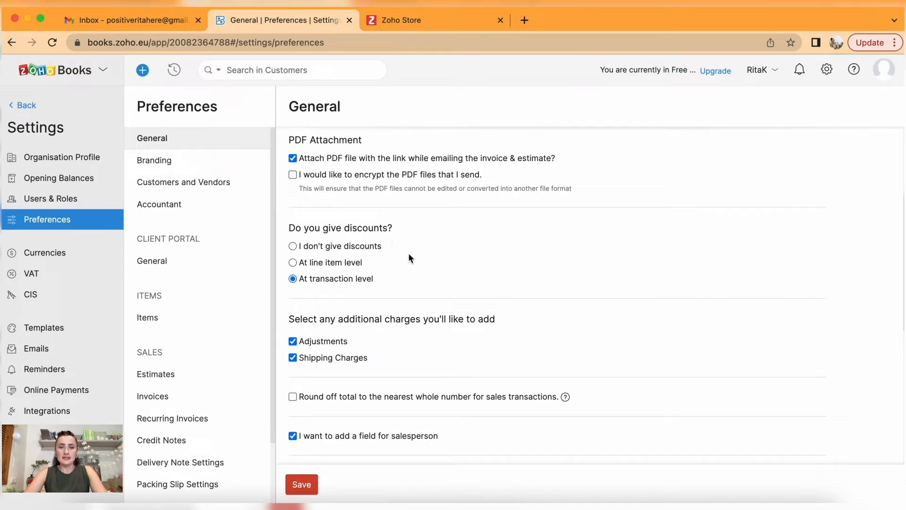
left_click(293, 262)
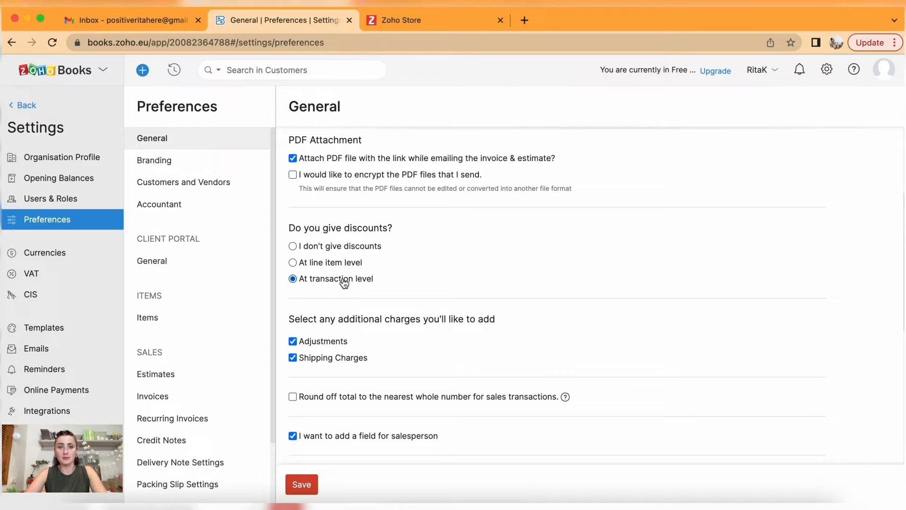
left_click(293, 247)
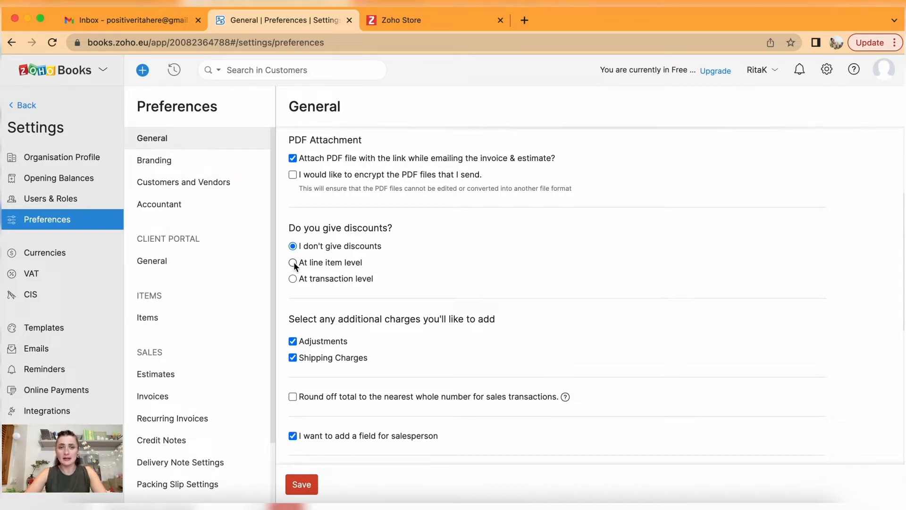
left_click(294, 263)
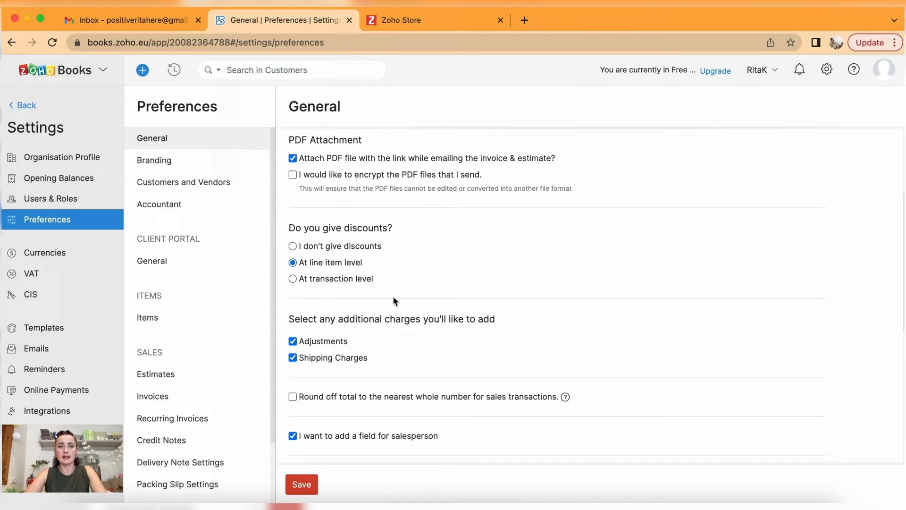
scroll(403, 307, "down", 3)
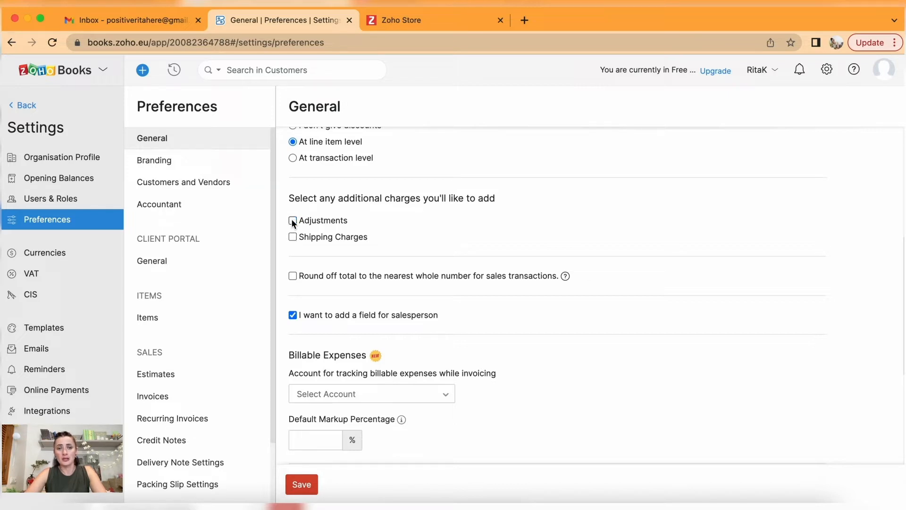
Toggle the Shipping Charges option, leave Default Markup Percentage blank, and save General preferences.
left_click(292, 237)
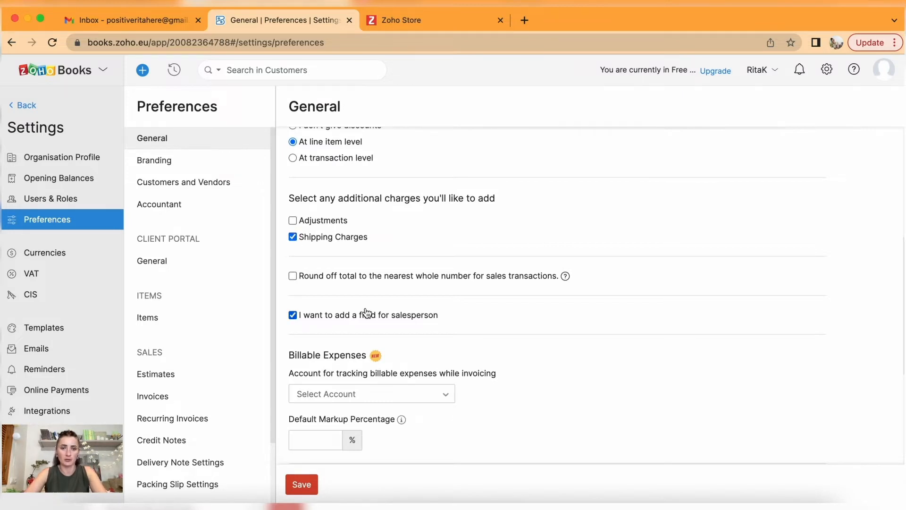
scroll(366, 312, "down", 5)
scroll(367, 312, "down", 3)
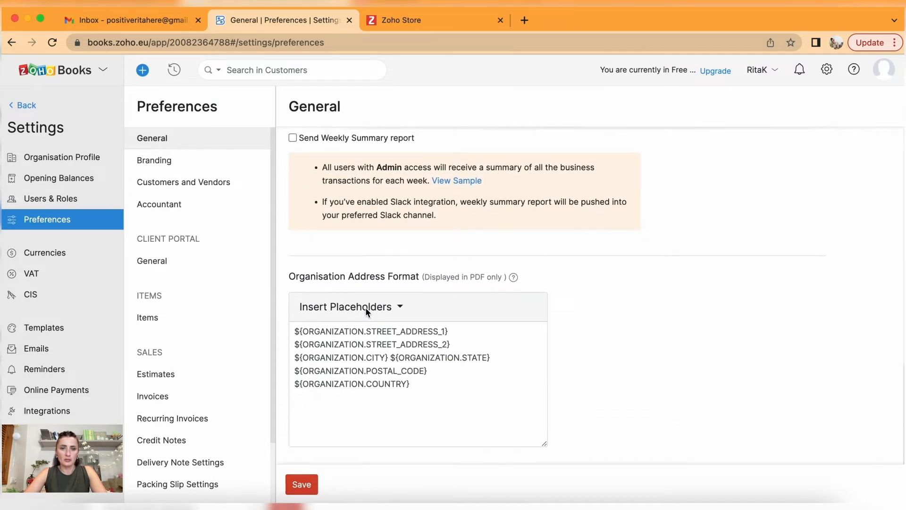
scroll(366, 307, "up", 5)
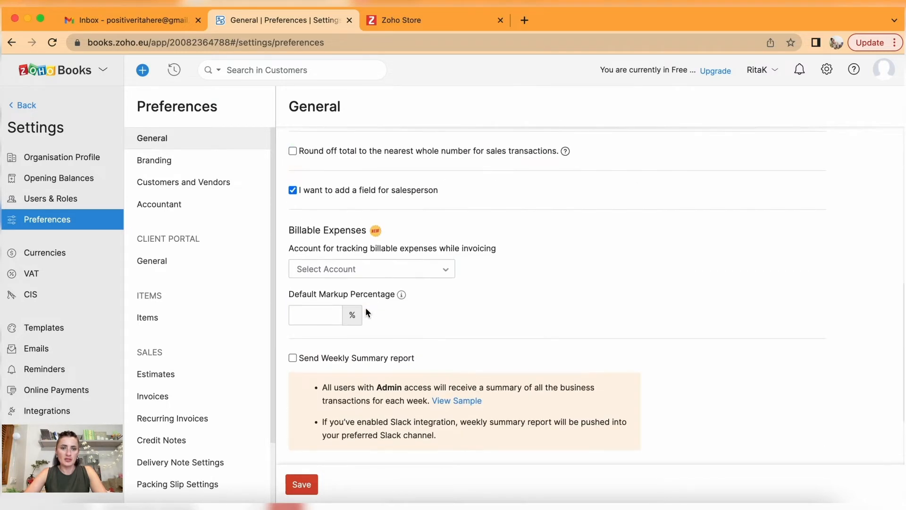
left_click(319, 310)
left_click(411, 309)
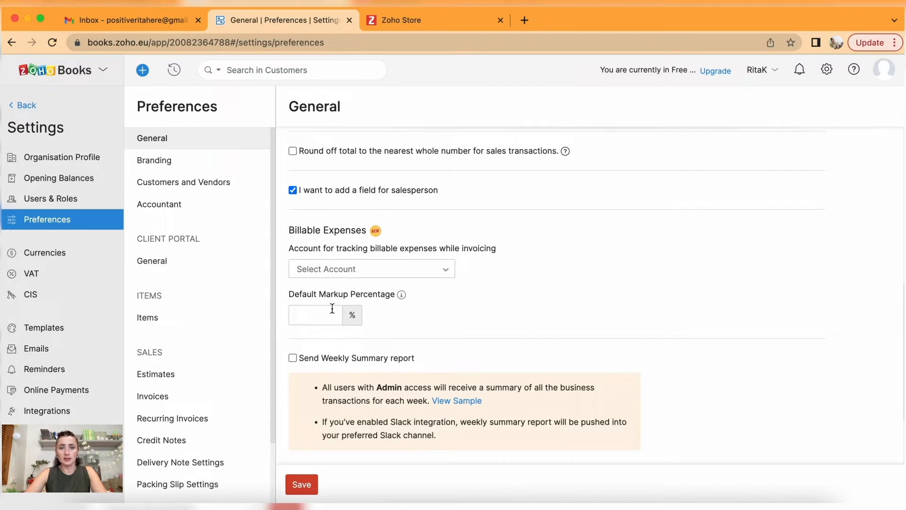
left_click(303, 485)
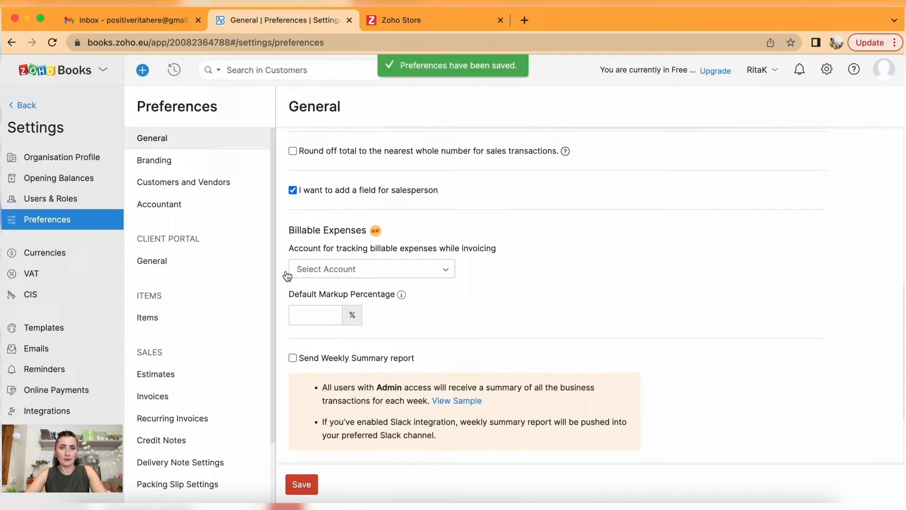
Look over the Branding logo and theme, then switch to Customers and Vendors preferences.
left_click(163, 162)
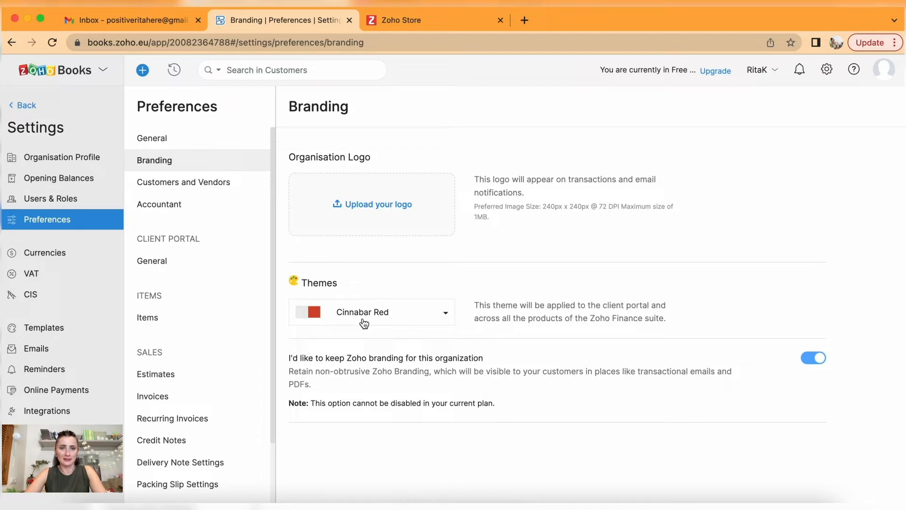
left_click(203, 183)
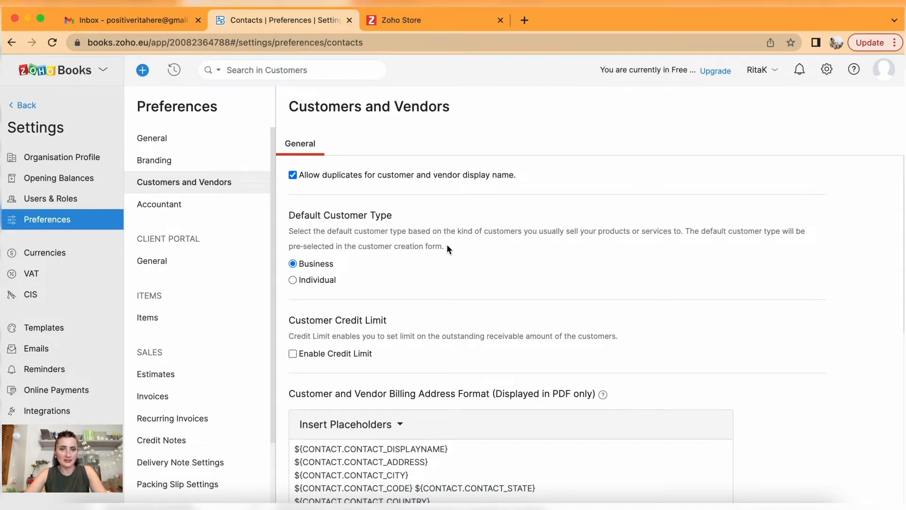
Save Customers and Vendors with Business as default type and credit limits off, then open Accountant.
scroll(447, 244, "down", 2)
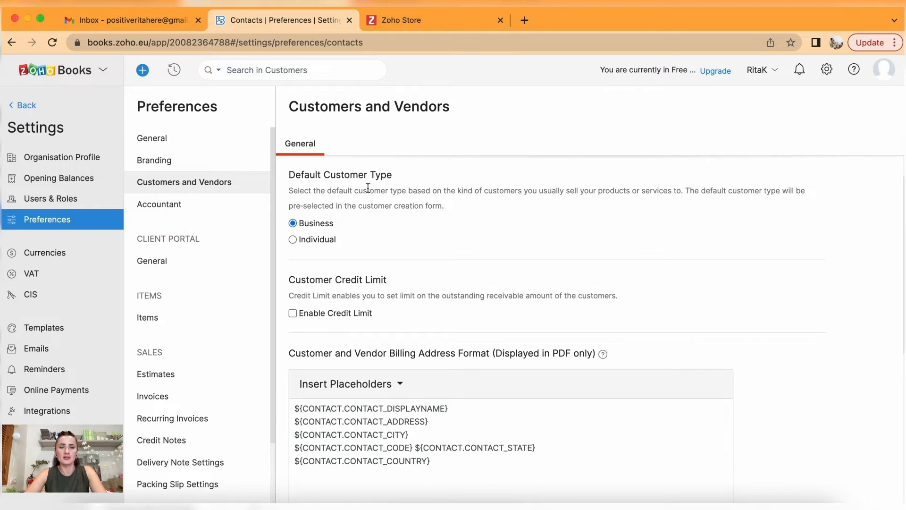
left_click(293, 244)
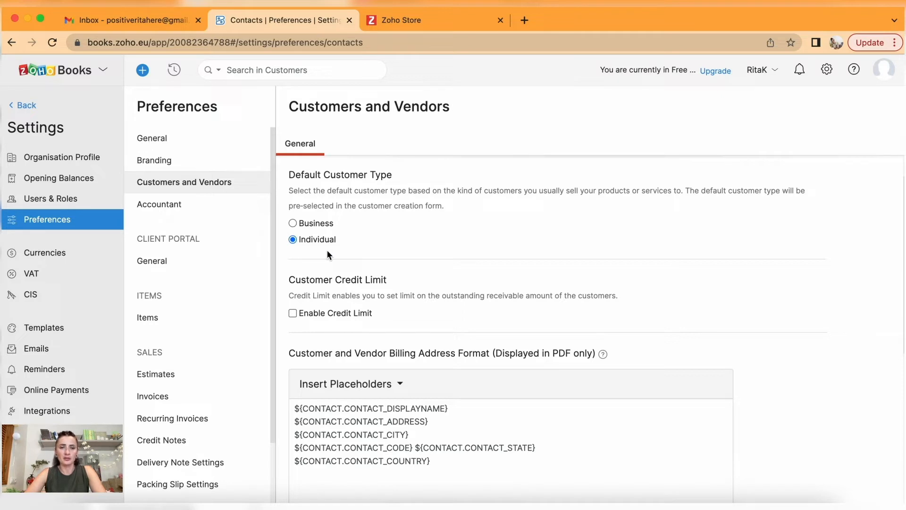
left_click(293, 224)
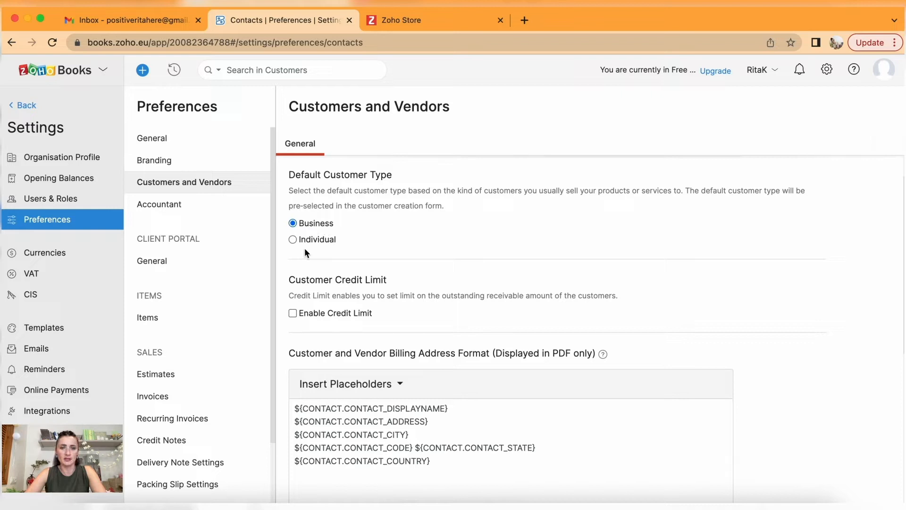
scroll(319, 247, "down", 3)
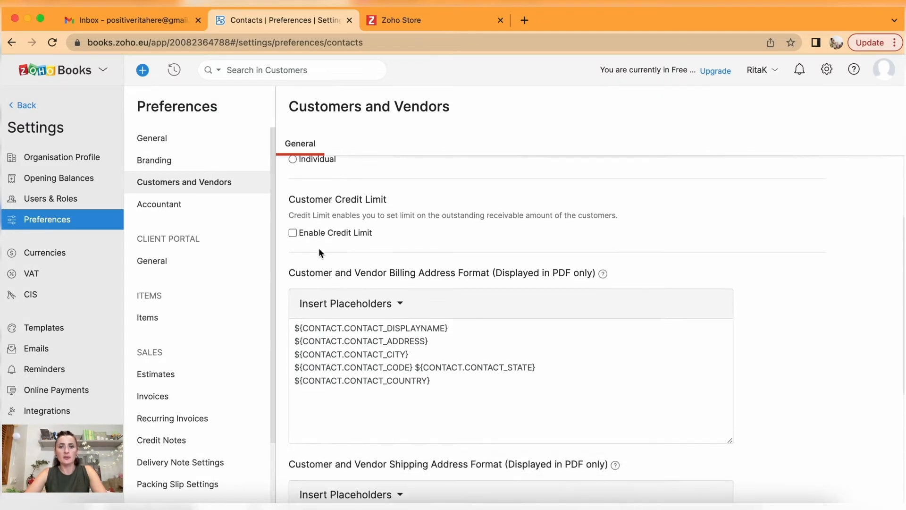
left_click(293, 233)
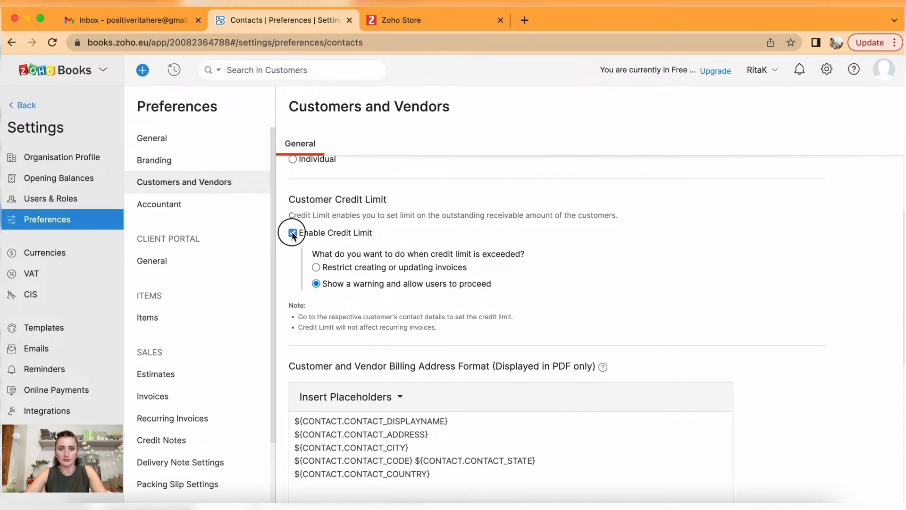
left_click(293, 233)
scroll(290, 253, "down", 5)
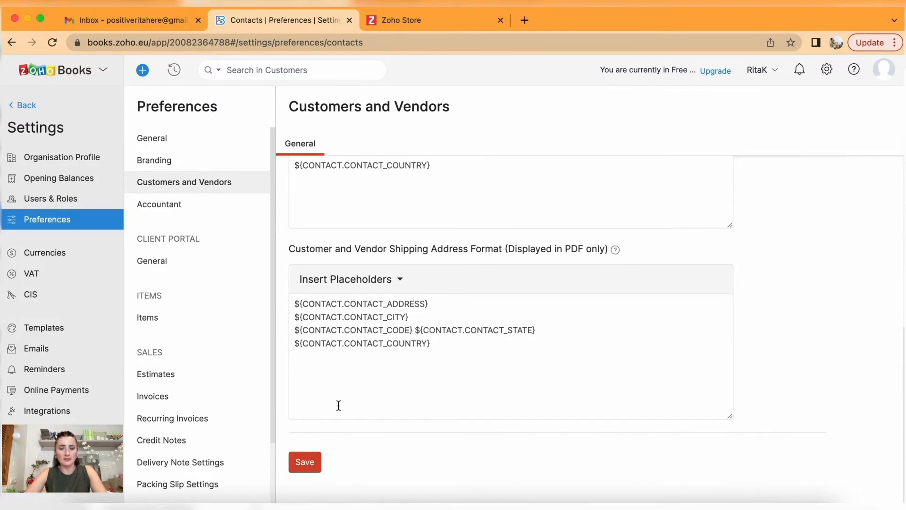
left_click(305, 463)
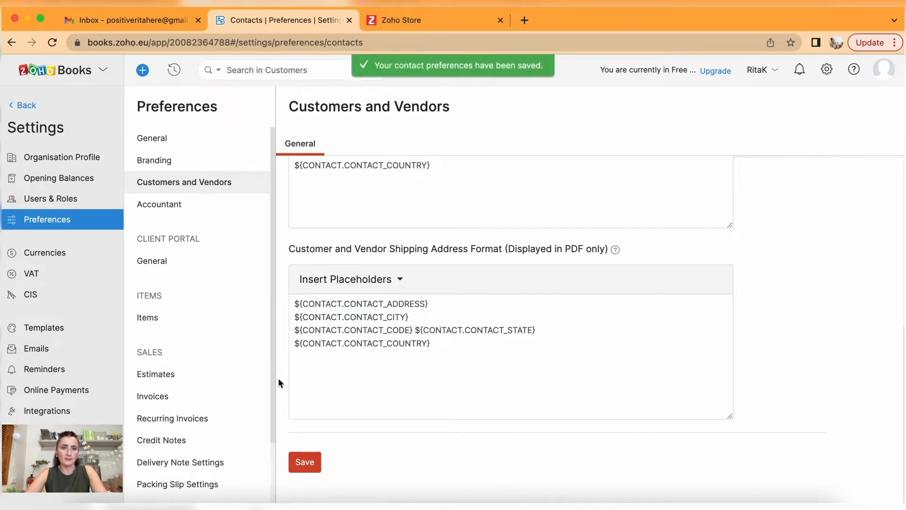
left_click(175, 206)
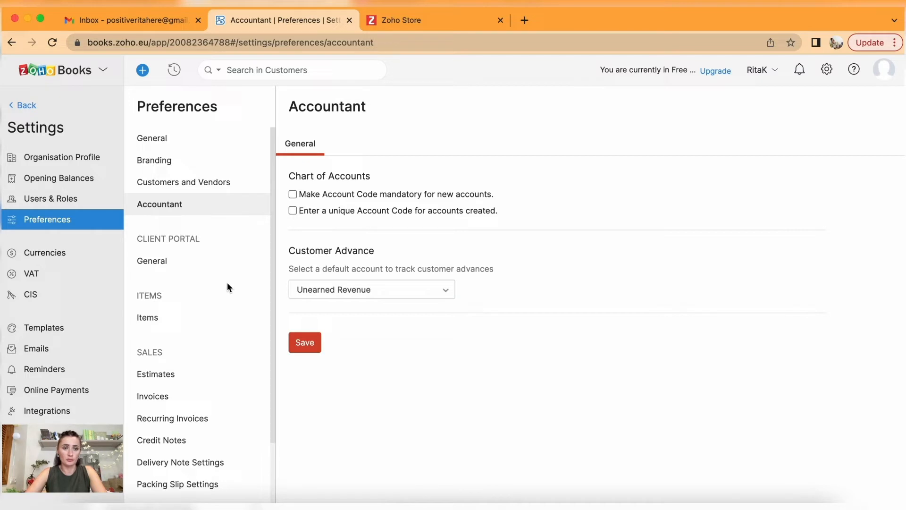
Browse the Client Portal general options, then move on to the Items preferences.
left_click(173, 262)
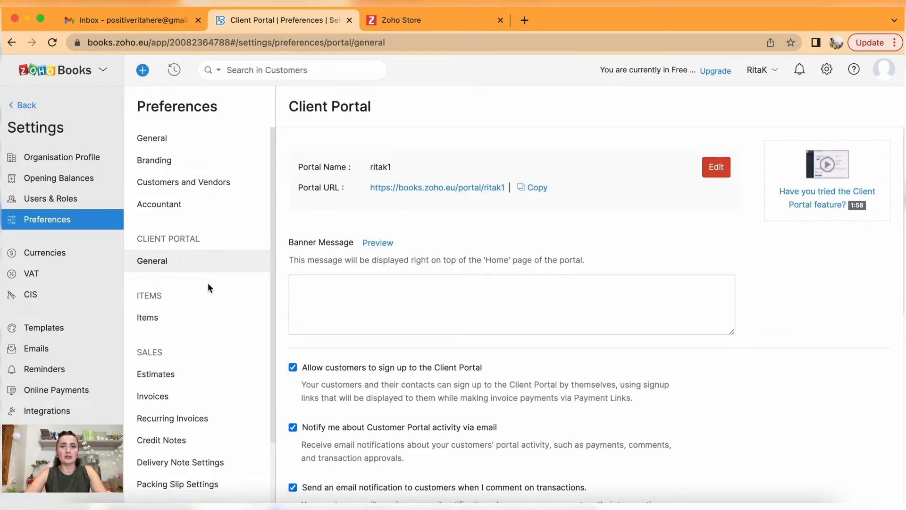
scroll(415, 304, "down", 5)
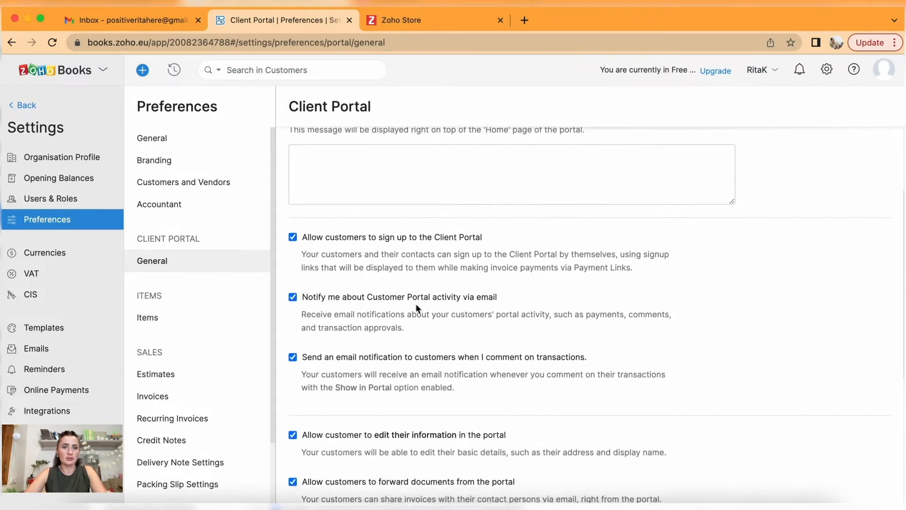
scroll(415, 305, "down", 1)
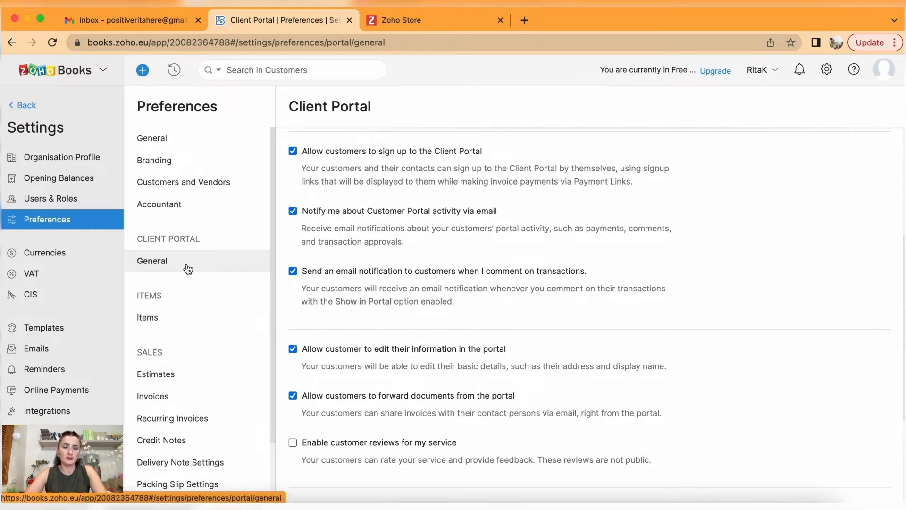
scroll(198, 344, "down", 3)
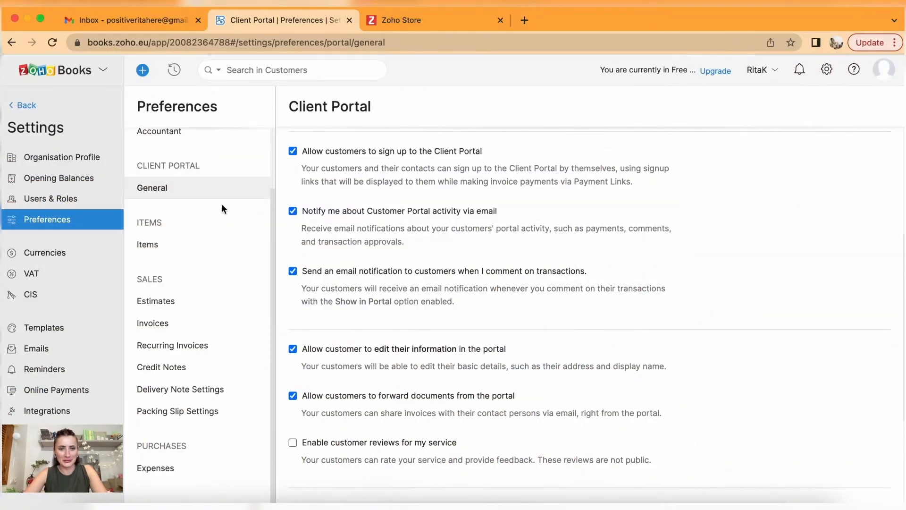
left_click(152, 252)
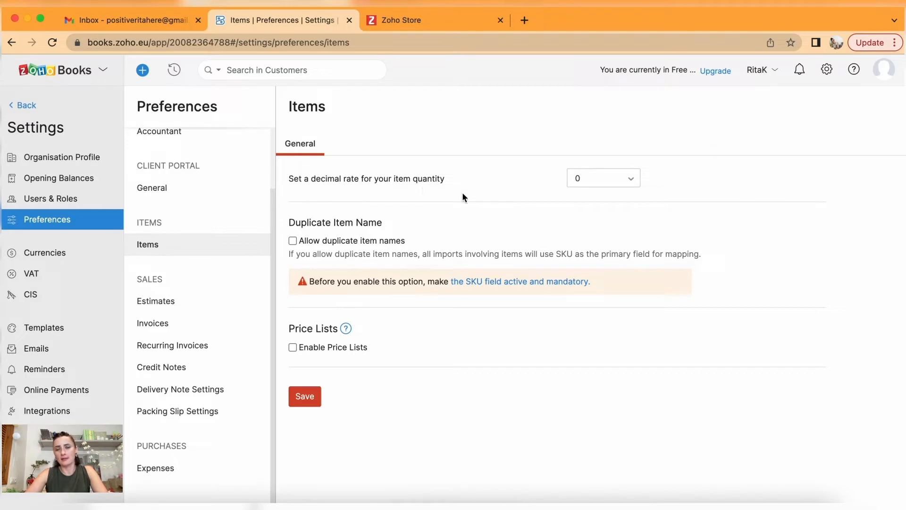
Try item quantity decimal rate 2, restore it to 0, save Items preferences, then go to Estimates.
left_click(632, 181)
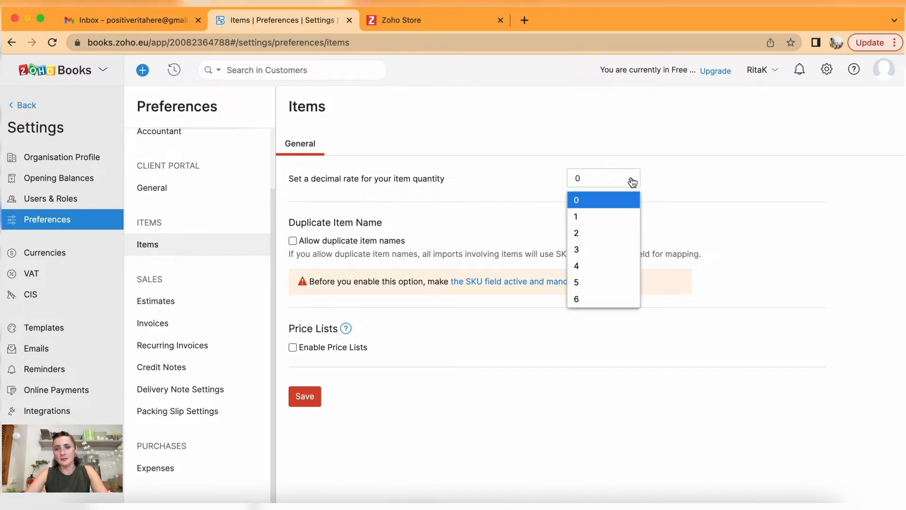
left_click(606, 232)
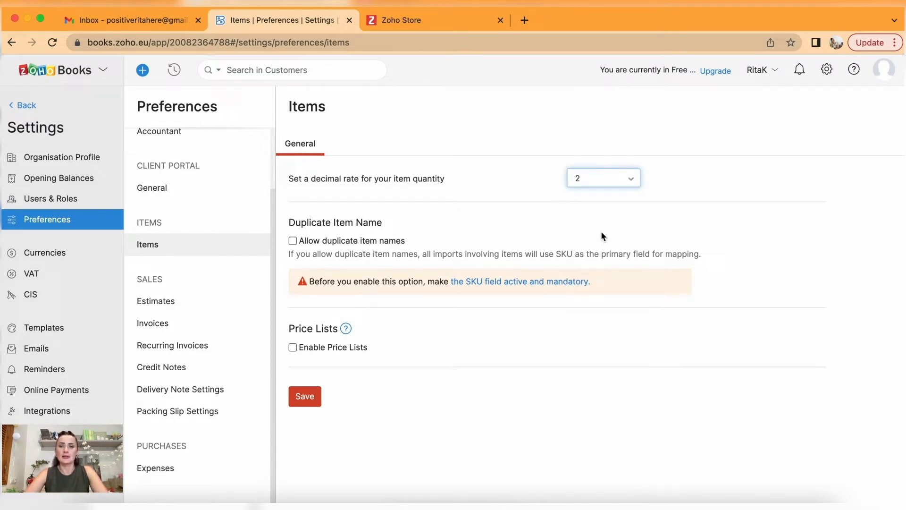
left_click(630, 181)
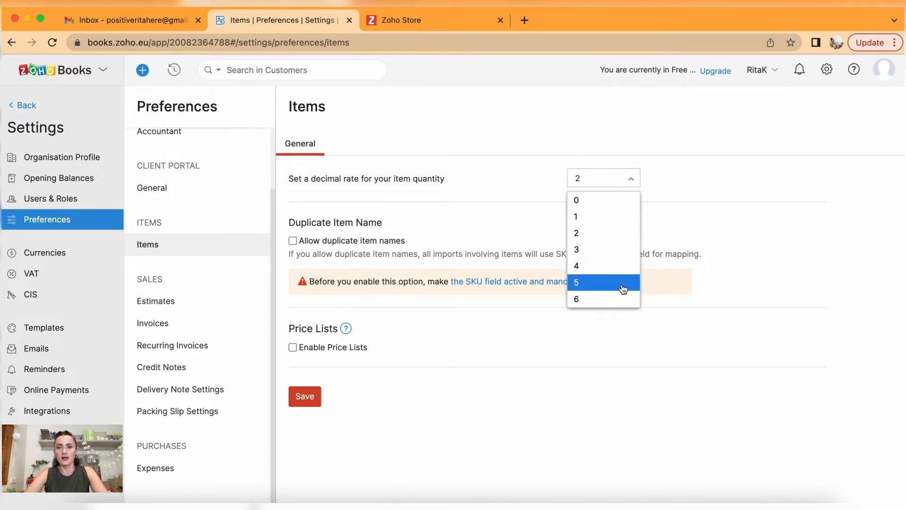
left_click(633, 180)
left_click(634, 181)
left_click(613, 199)
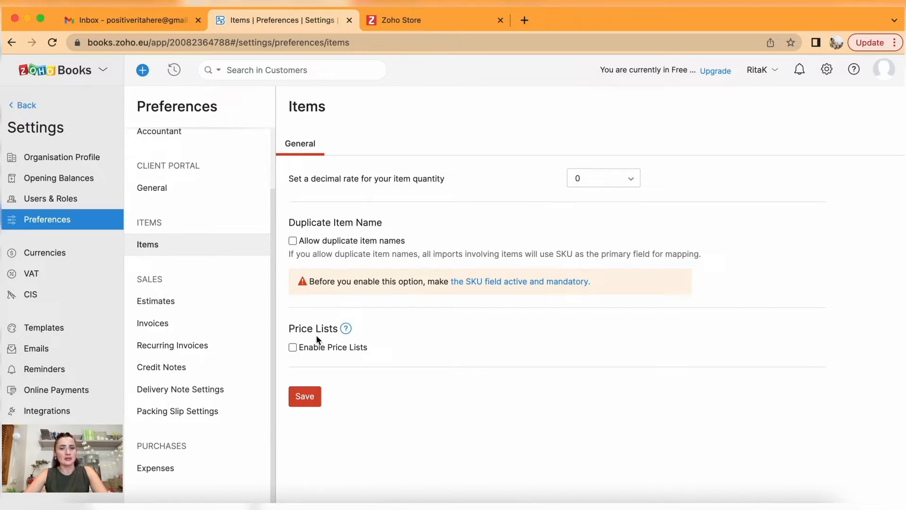
left_click(307, 401)
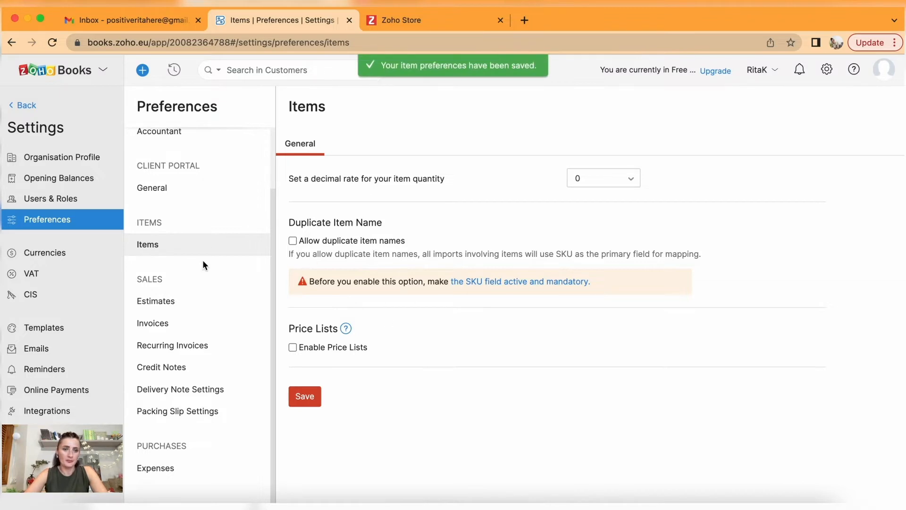
left_click(160, 306)
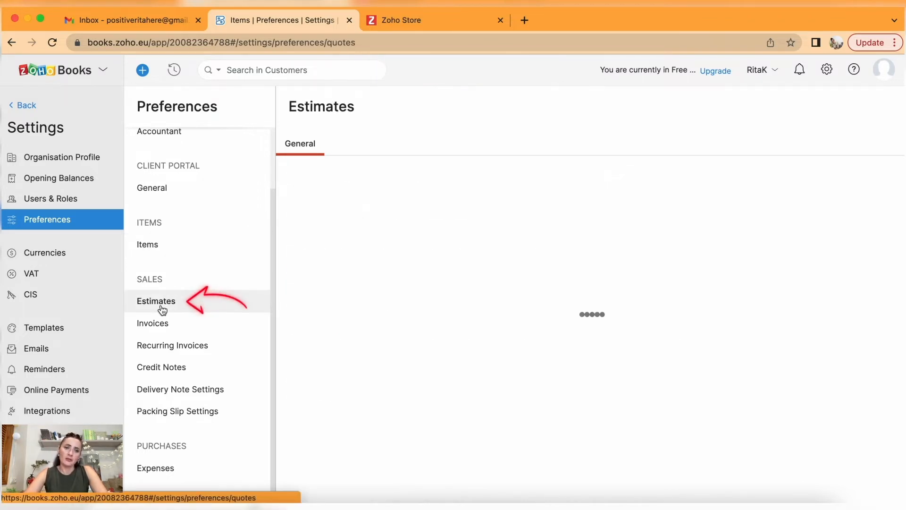
Review Estimates preferences, tweak blank lines after the Customer Notes text, then switch to Invoices.
scroll(497, 254, "down", 5)
scroll(497, 254, "up", 6)
scroll(497, 254, "down", 5)
scroll(380, 328, "down", 3)
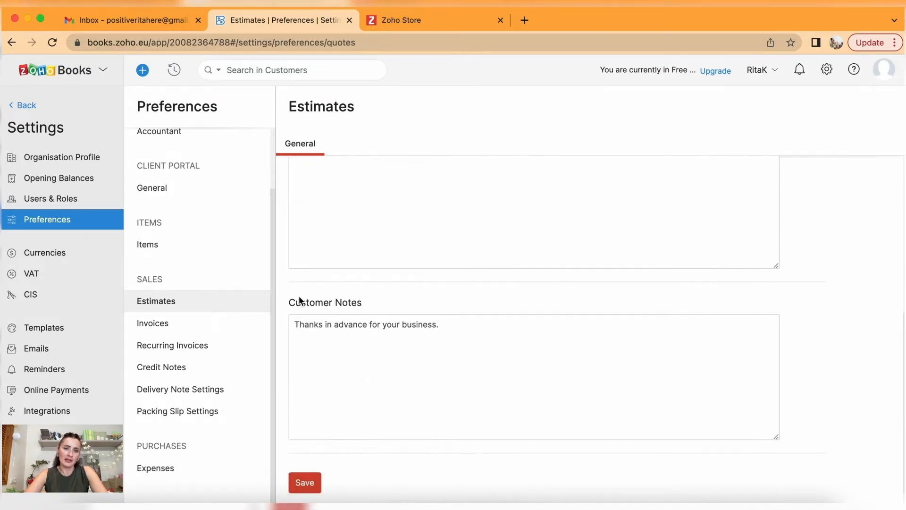
scroll(393, 370, "up", 1)
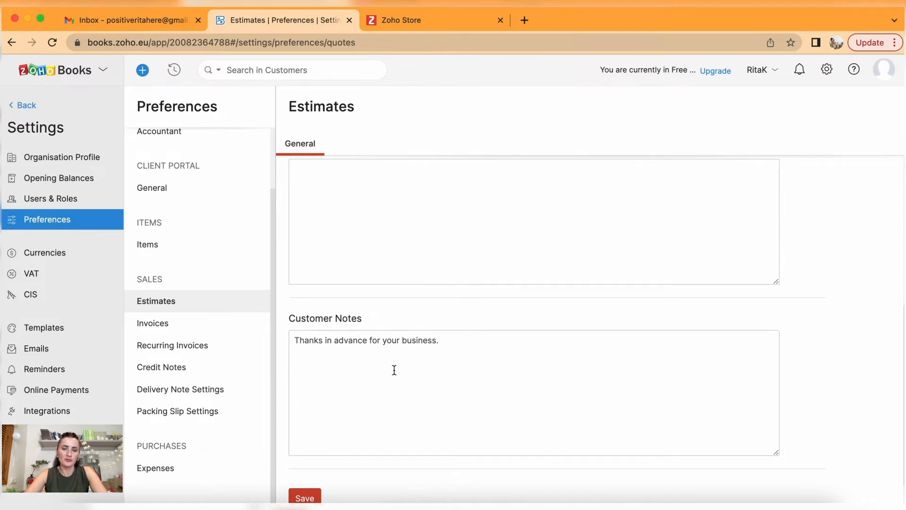
left_click(477, 343)
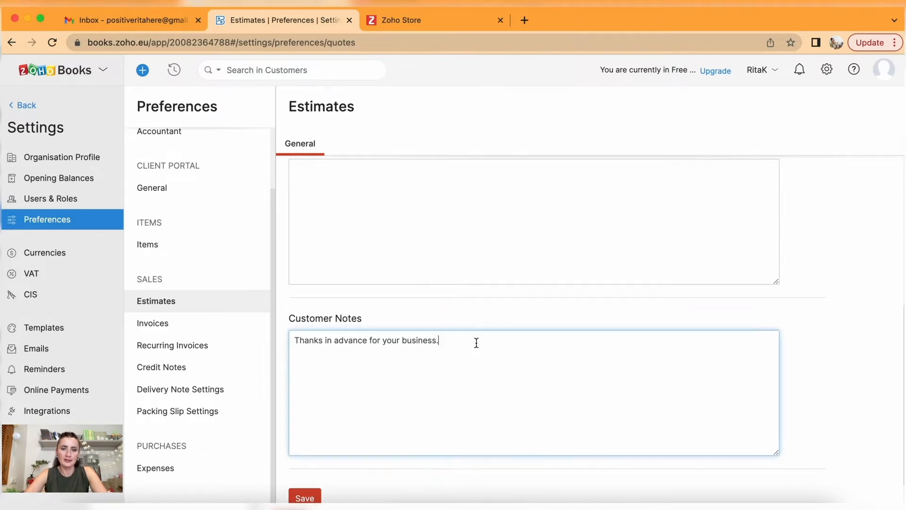
key("Return")
key("Return")
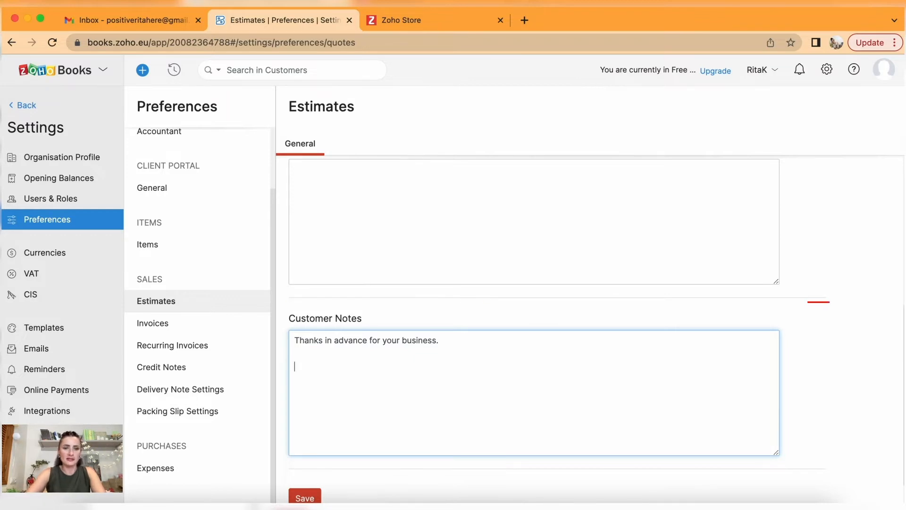
key("BackSpace")
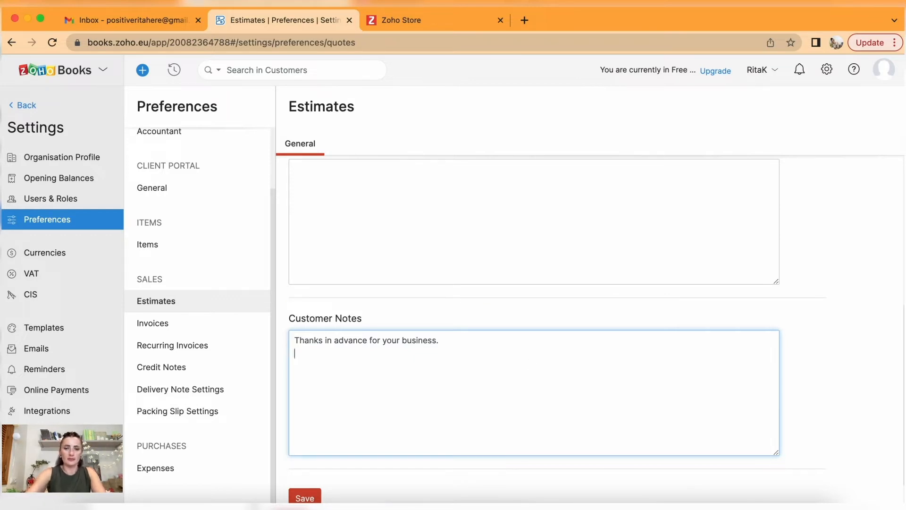
left_click(179, 325)
Add payee name, 'Bank', bank account number and sort code lines under the invoice Customer Notes thank-you line.
scroll(370, 357, "down", 8)
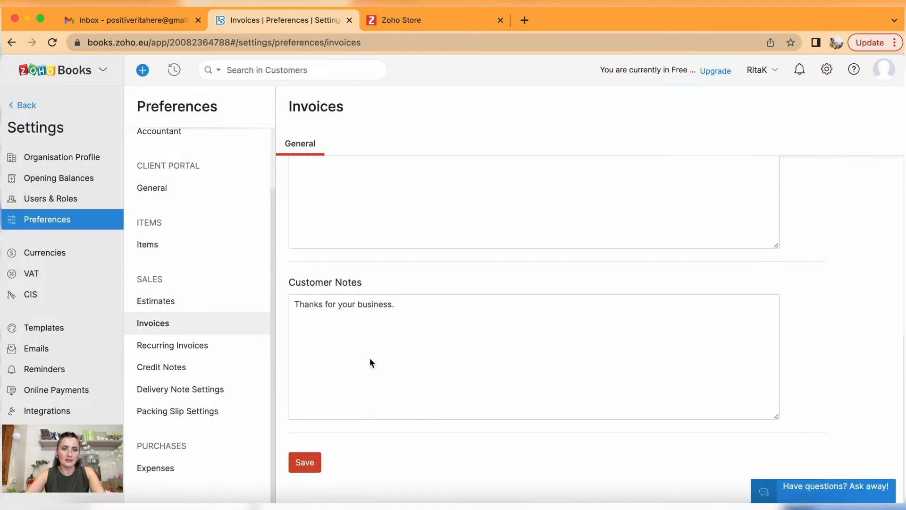
left_click(370, 358)
key("Return")
key("Return")
type("P")
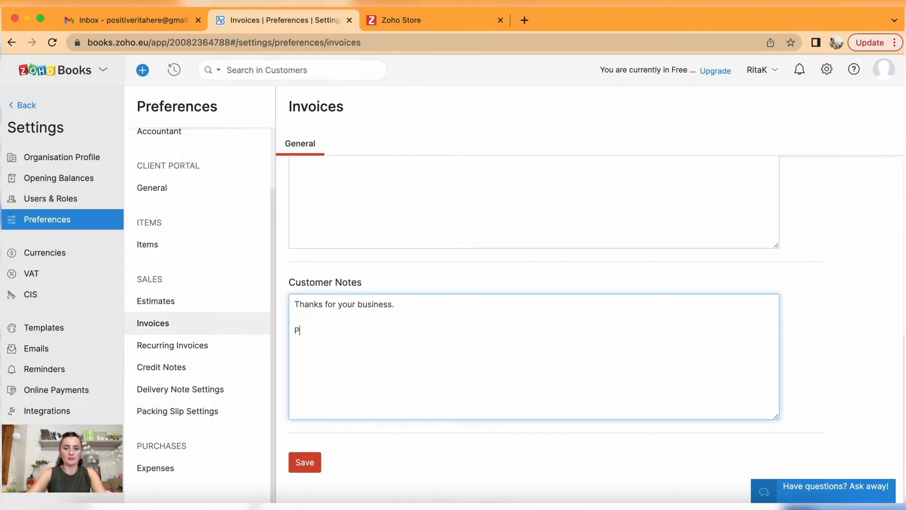
type("lease pay ")
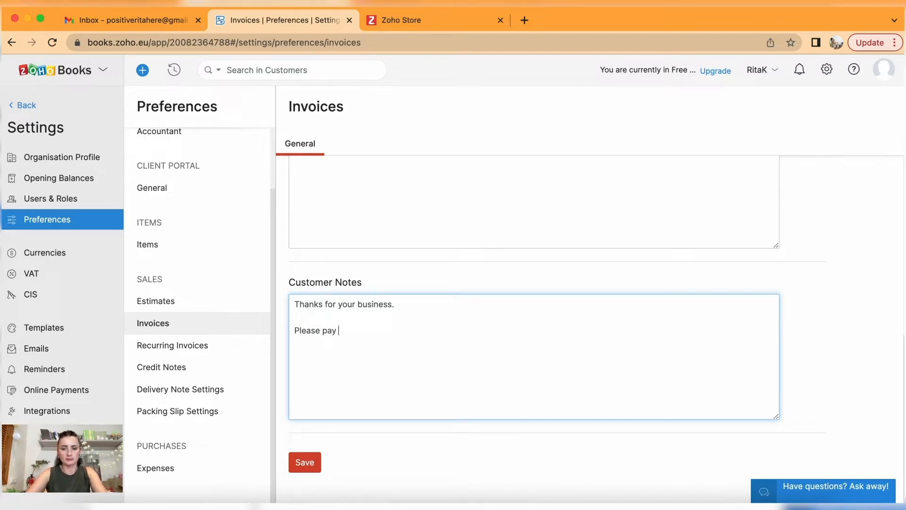
type("this")
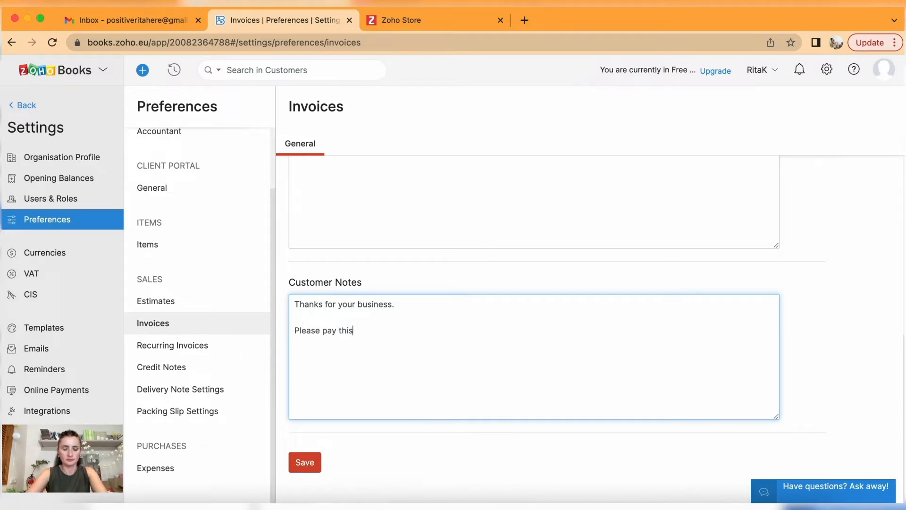
type(" invoice to ")
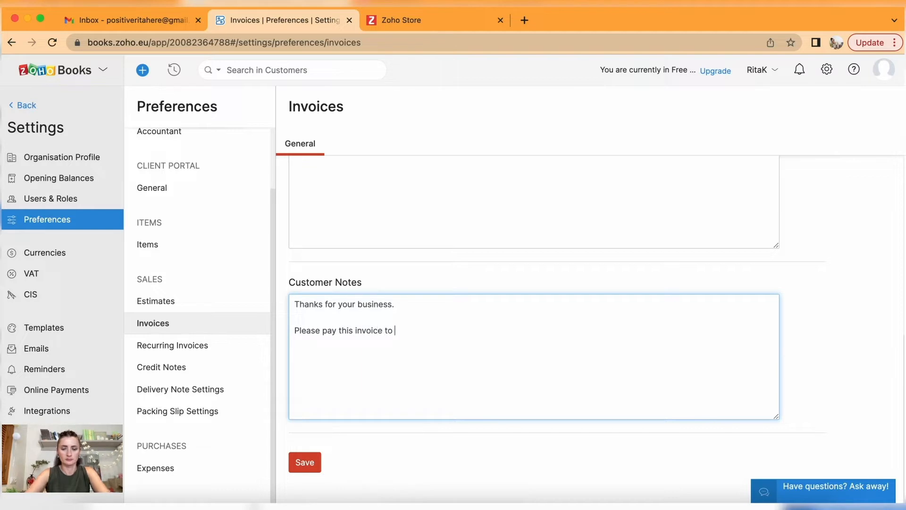
type("Rita K")
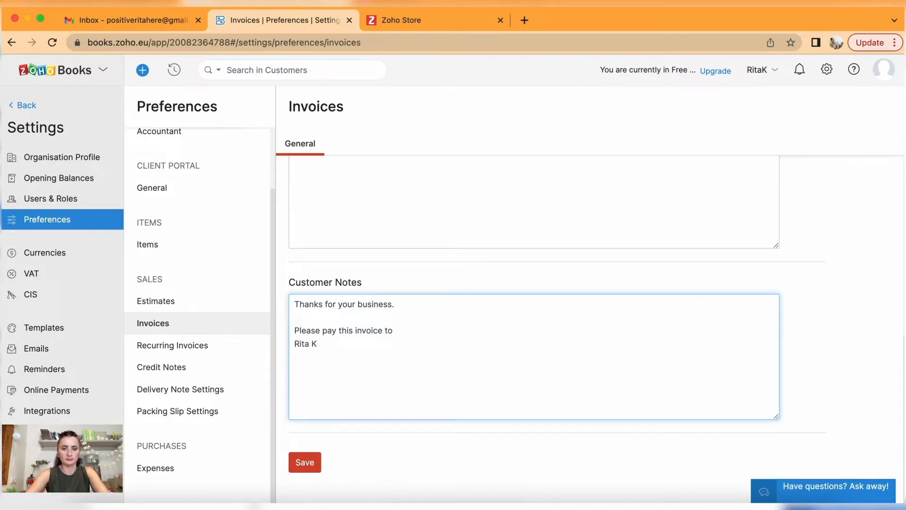
key("Return")
type("Bank")
key("Return")
type("Bank account 0000000")
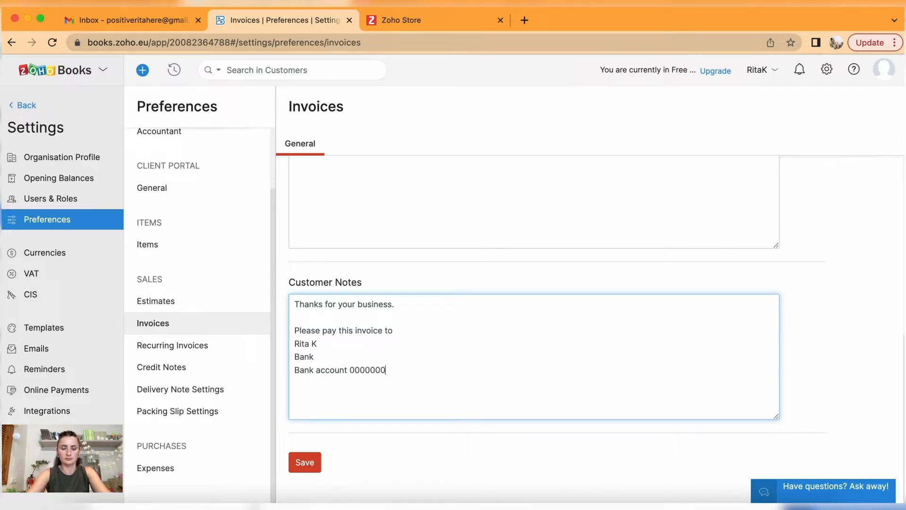
type("0")
key("Return")
type("Sort code -00-00-00")
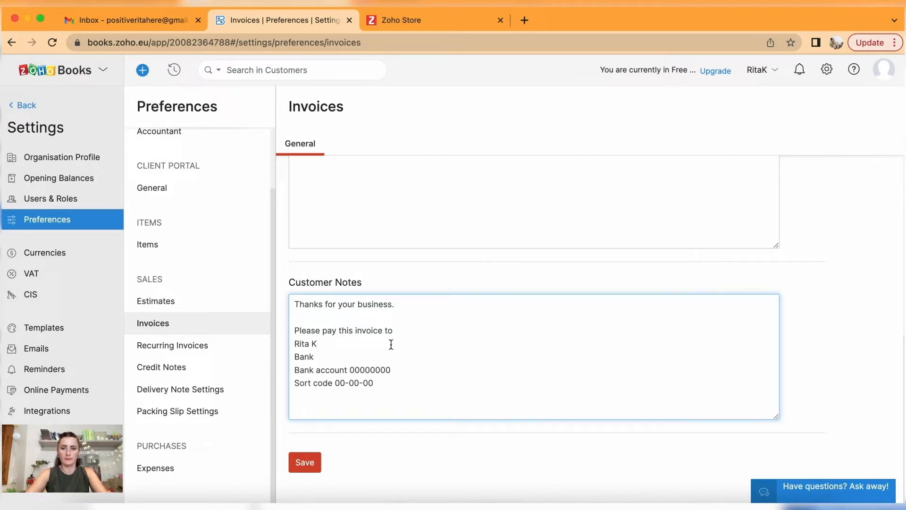
left_click(409, 331)
Look over the Invoices settings and save them with the payment-instruction customer notes.
scroll(410, 332, "up", 5)
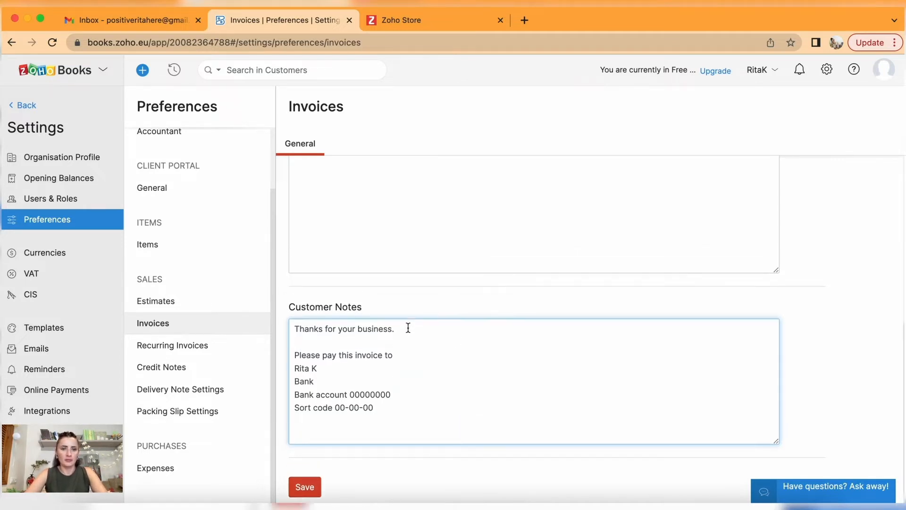
scroll(408, 327, "up", 3)
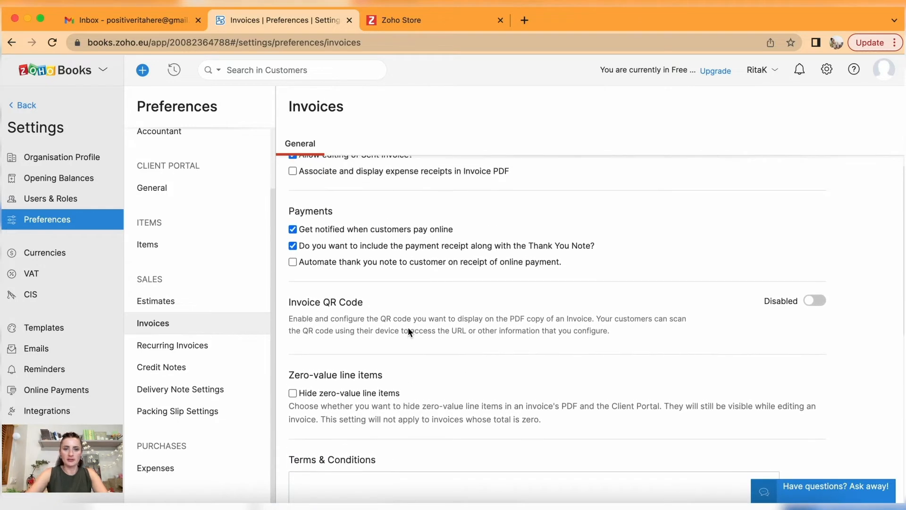
scroll(407, 327, "up", 1)
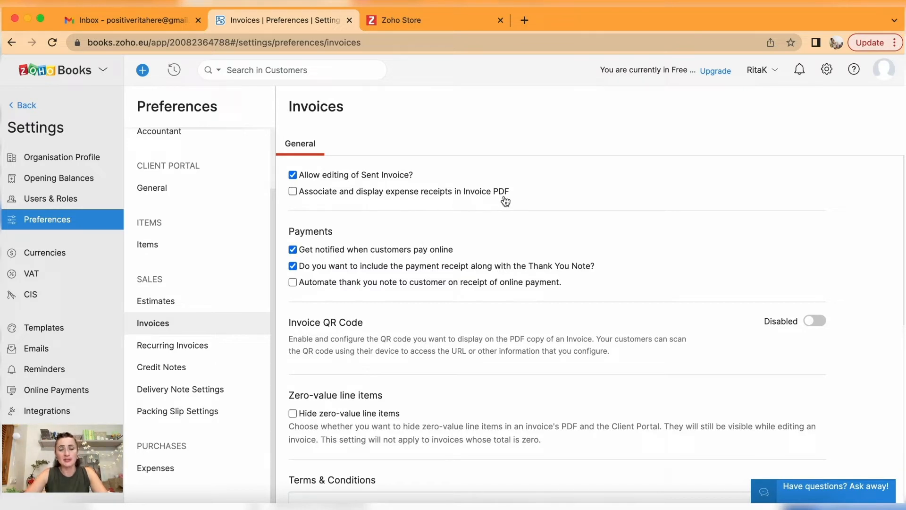
left_click(293, 191)
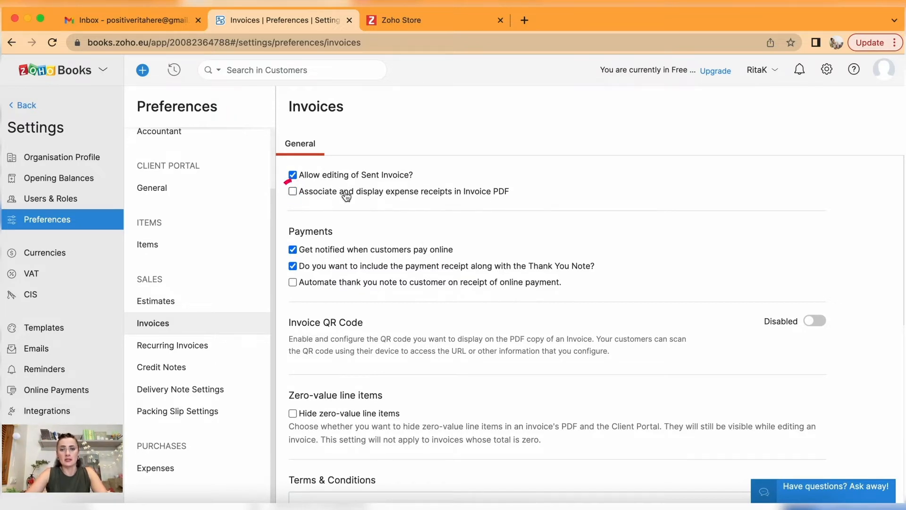
scroll(345, 187, "down", 4)
scroll(346, 179, "down", 4)
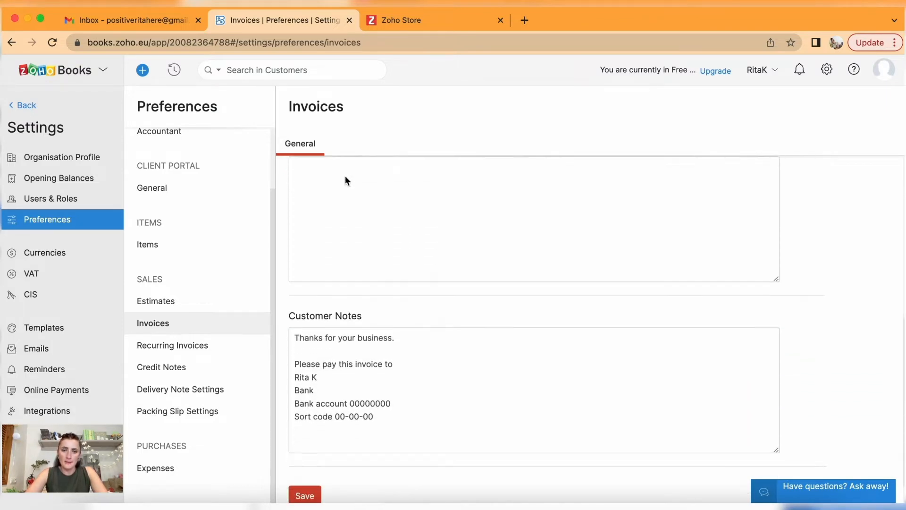
scroll(371, 296, "up", 8)
scroll(390, 173, "down", 3)
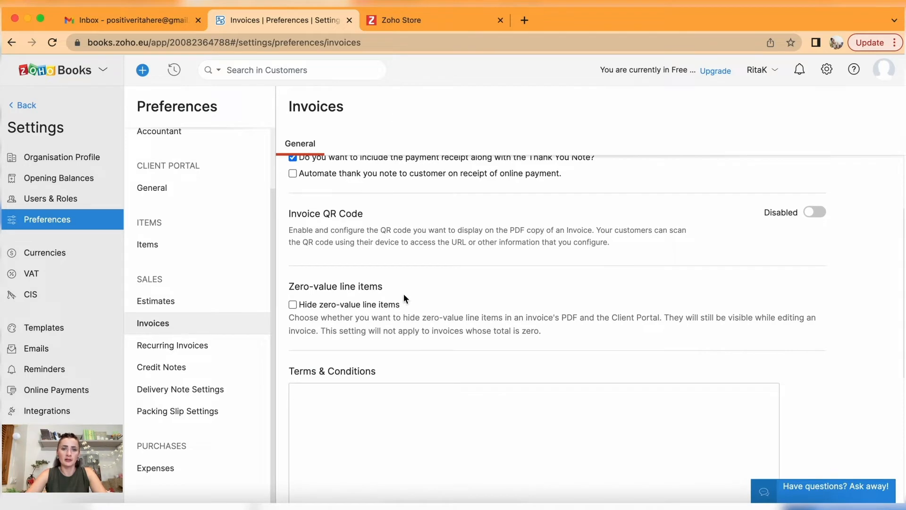
scroll(403, 284, "down", 1)
scroll(385, 248, "down", 5)
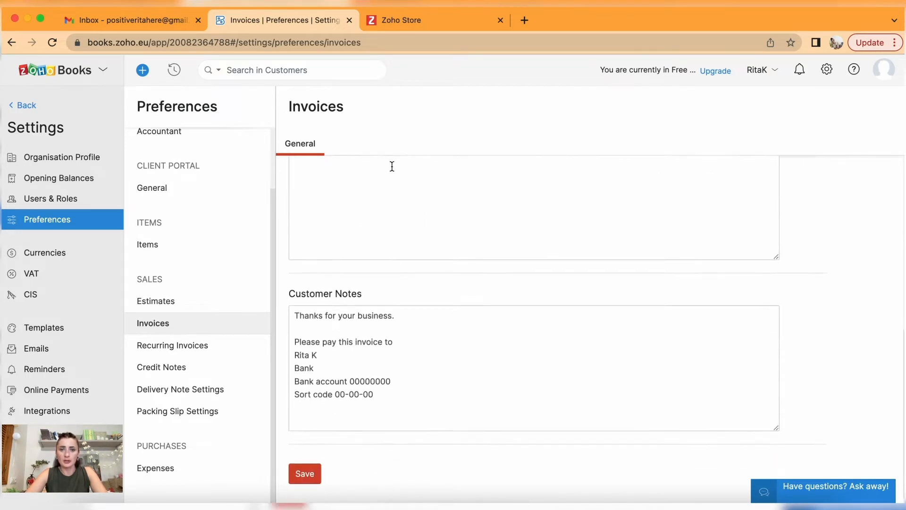
left_click(307, 472)
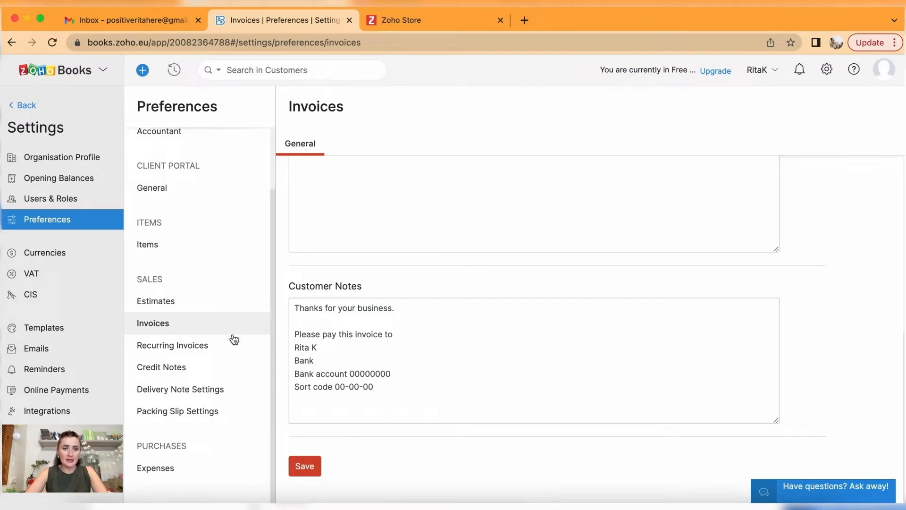
Keep recurring invoices as Create Invoices as Drafts after trying auto-send, save, then go to Packing Slip Settings.
left_click(211, 351)
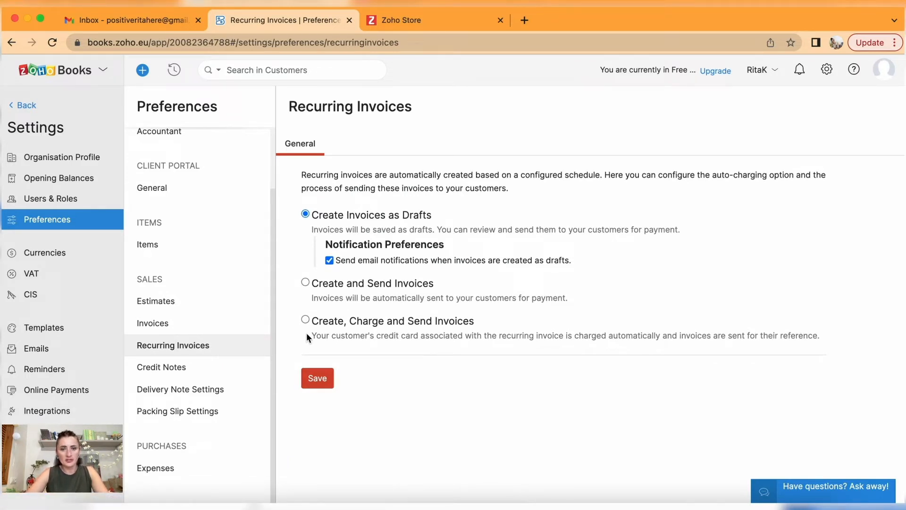
left_click(306, 282)
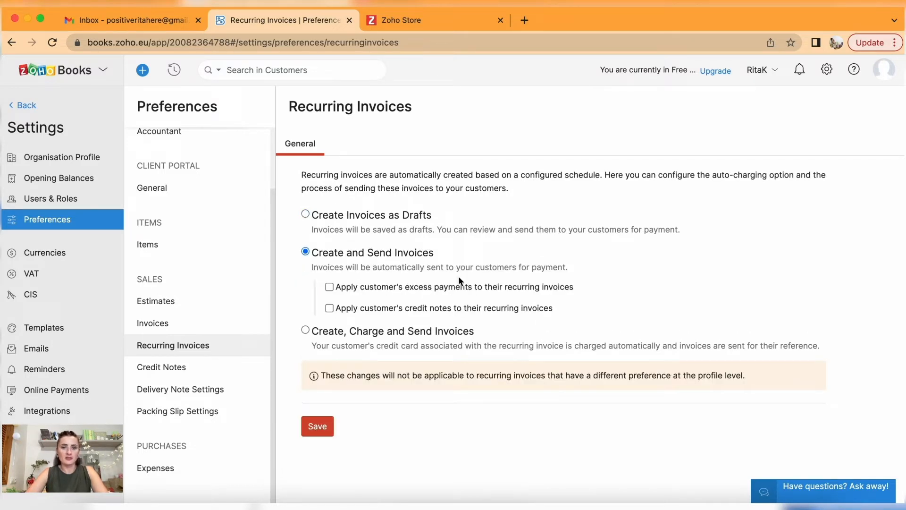
left_click(305, 214)
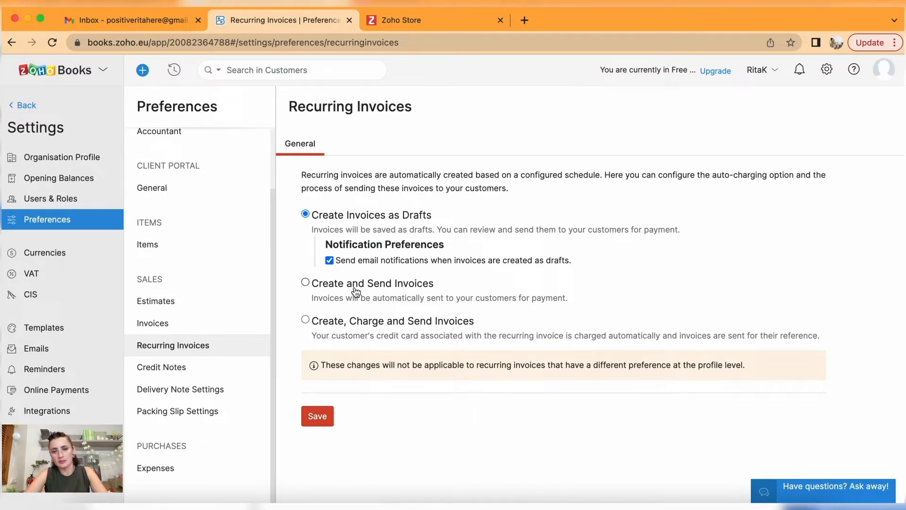
left_click(306, 283)
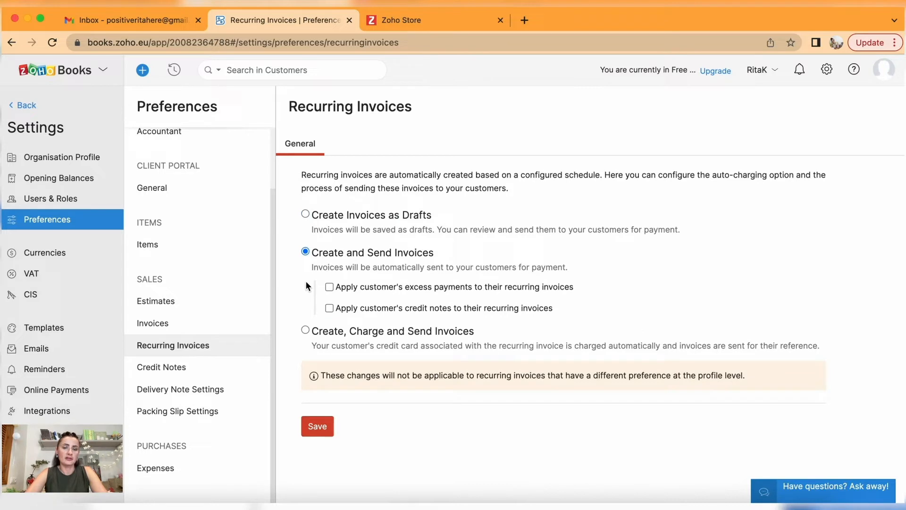
left_click(306, 214)
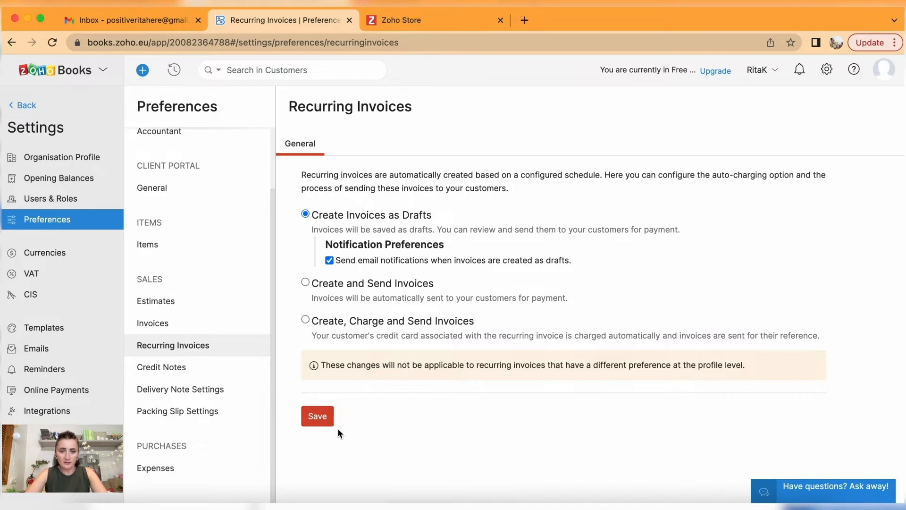
left_click(321, 420)
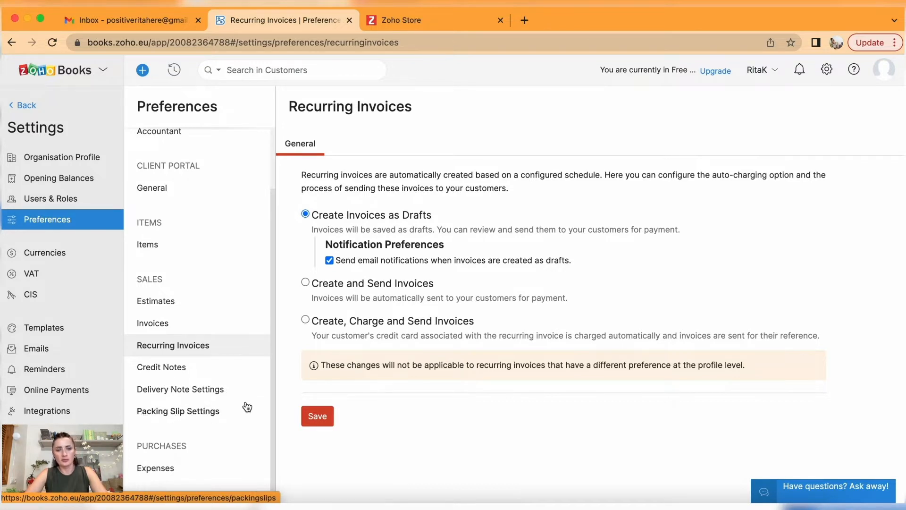
left_click(159, 415)
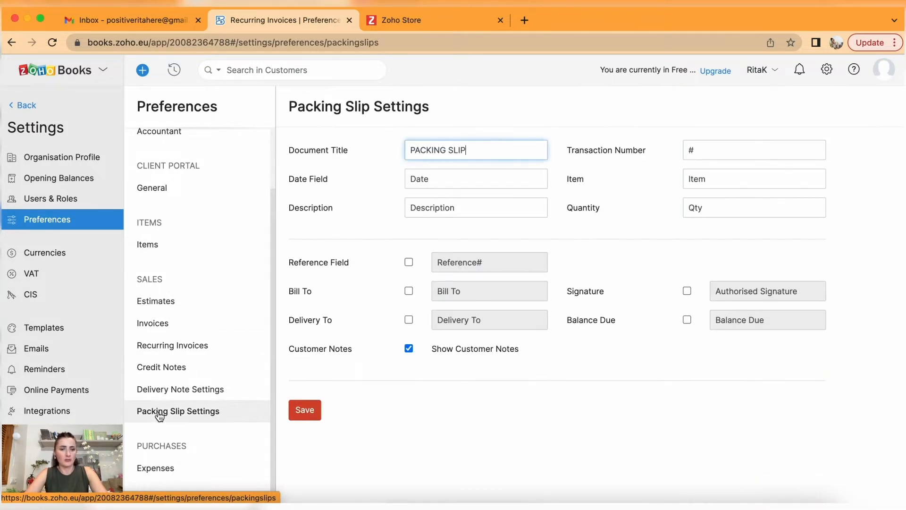
Pass through Delivery Note settings to Expenses, glance at vehicles, and view the mileage rates table.
left_click(170, 391)
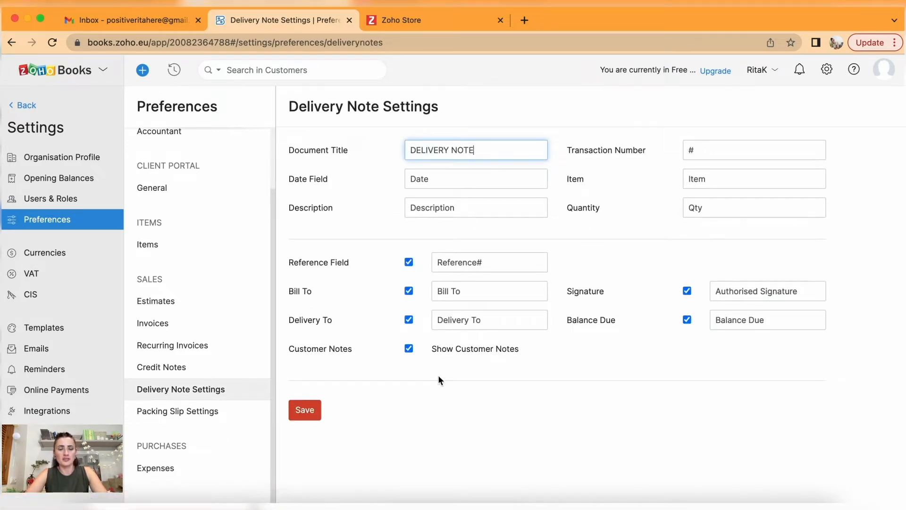
left_click(165, 469)
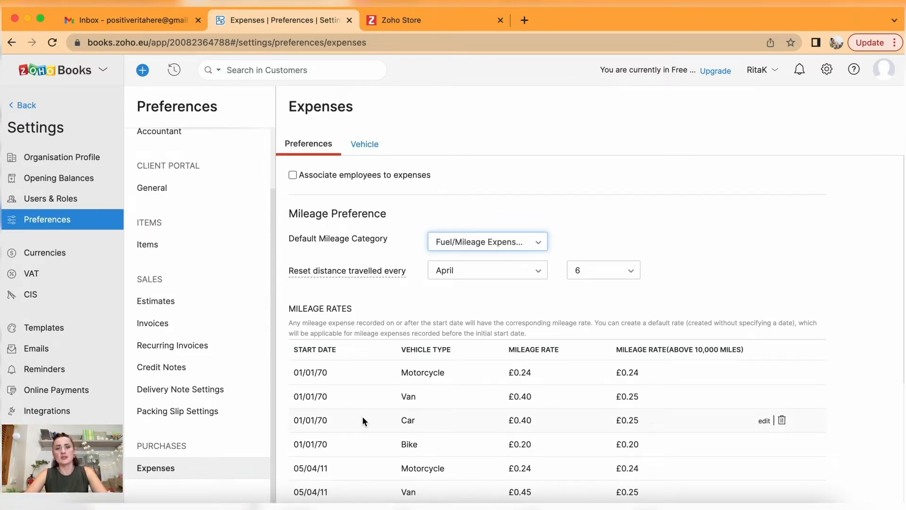
left_click(365, 144)
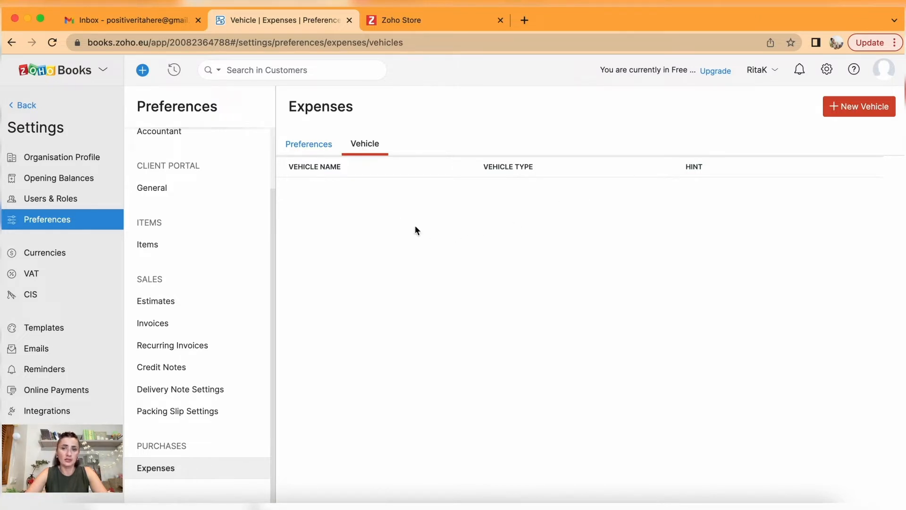
left_click(310, 144)
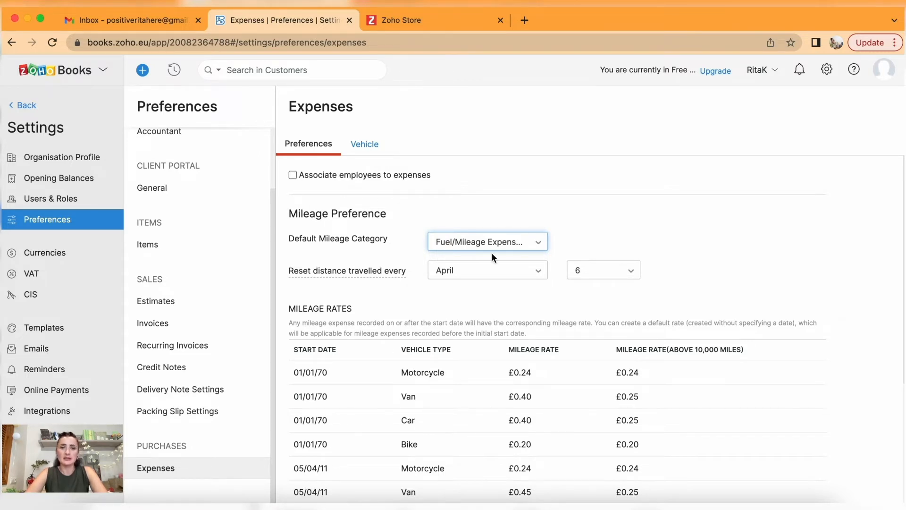
scroll(492, 254, "down", 5)
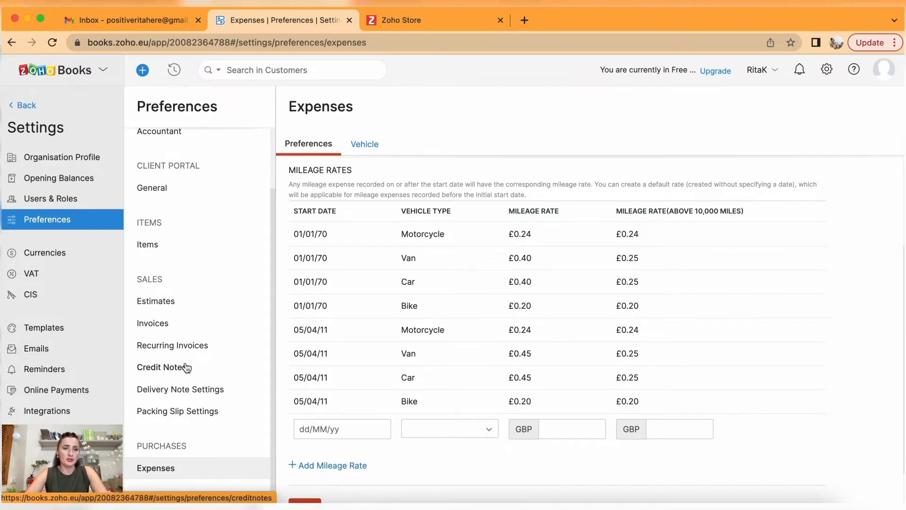
Add AED - UAE Dirham as a new currency.
left_click(53, 260)
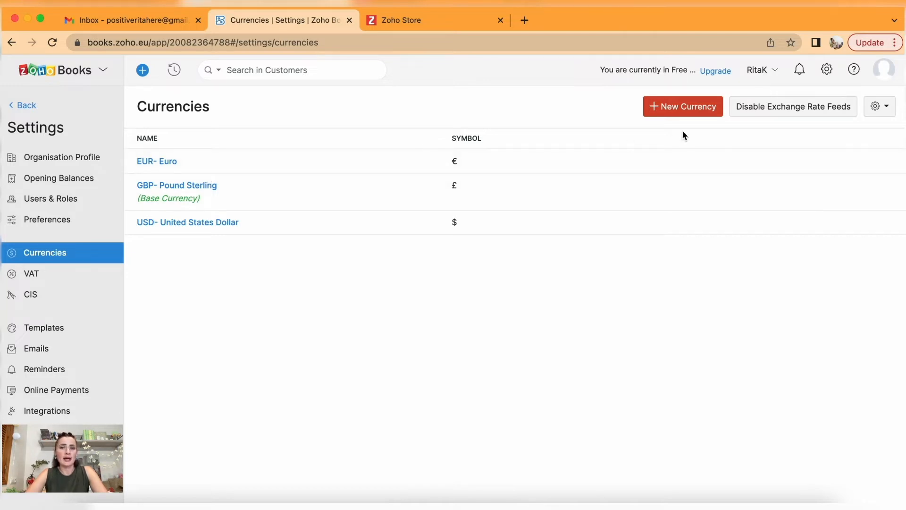
left_click(686, 113)
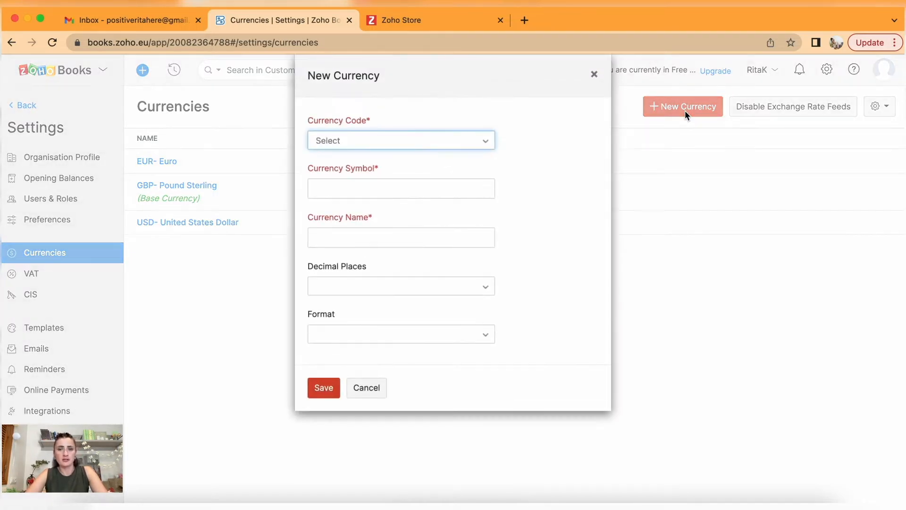
left_click(360, 143)
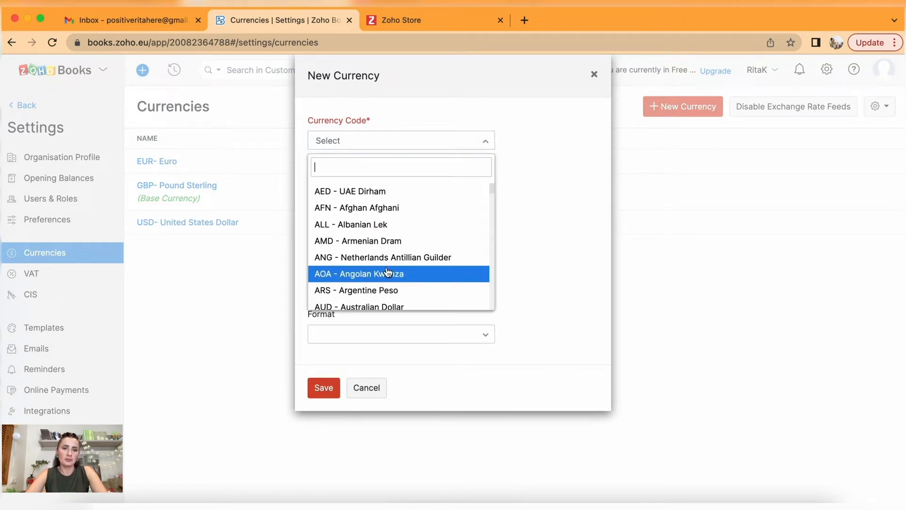
left_click(378, 191)
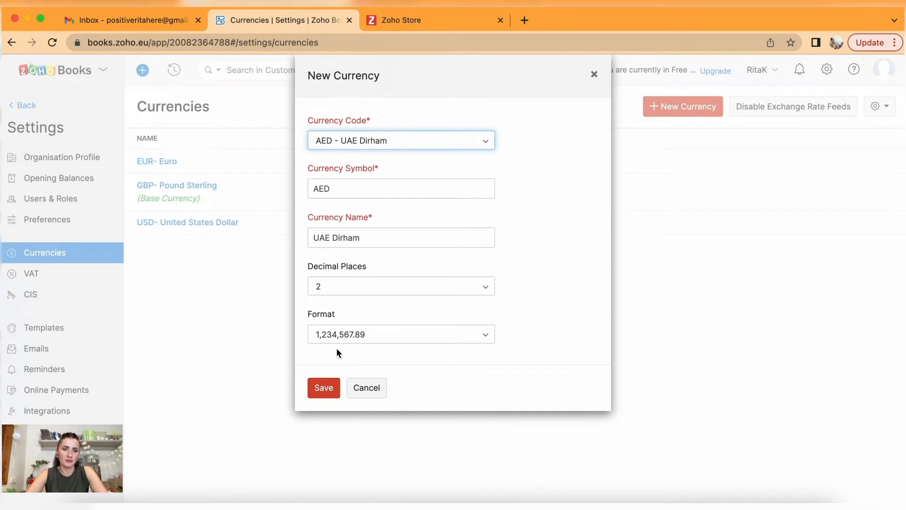
left_click(320, 388)
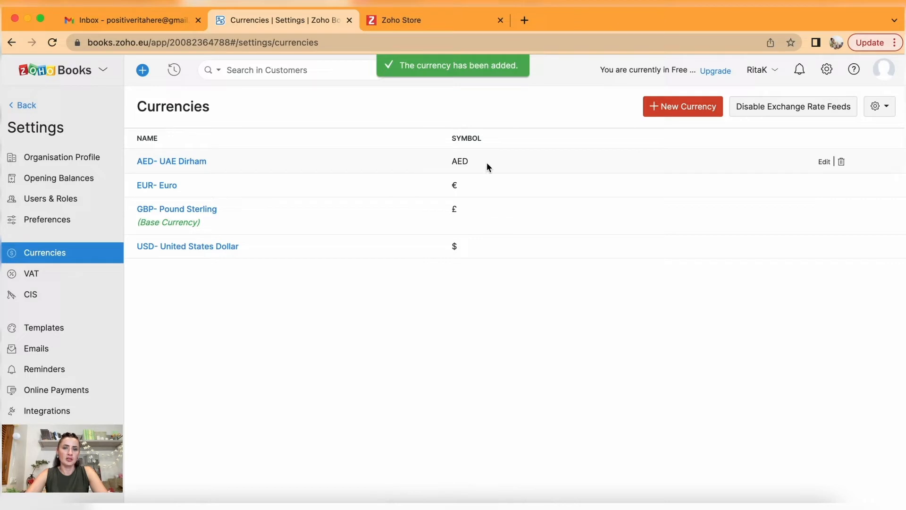
Delete the UAE Dirham currency and move on to VAT settings.
left_click(842, 165)
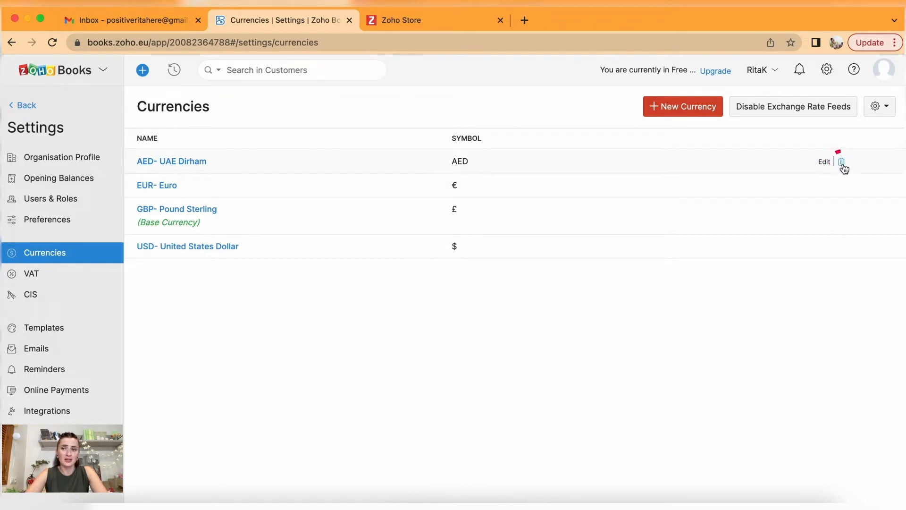
left_click(361, 105)
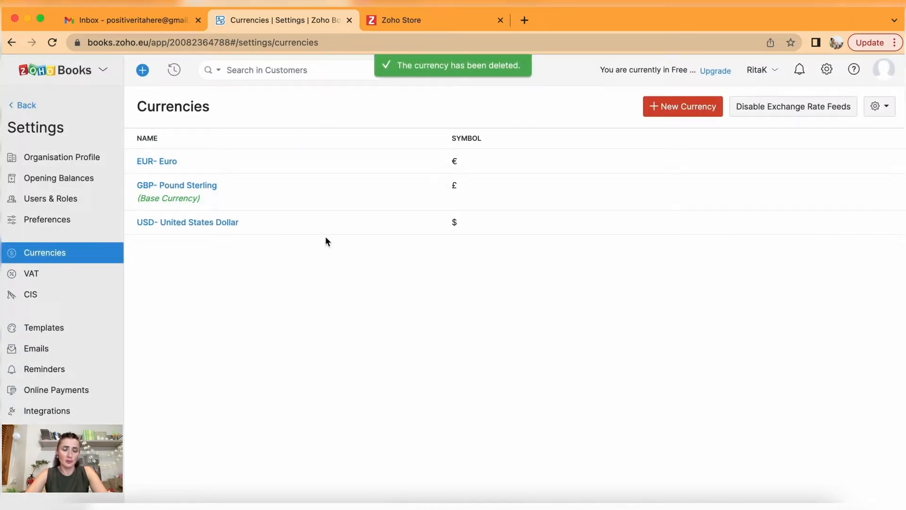
left_click(60, 276)
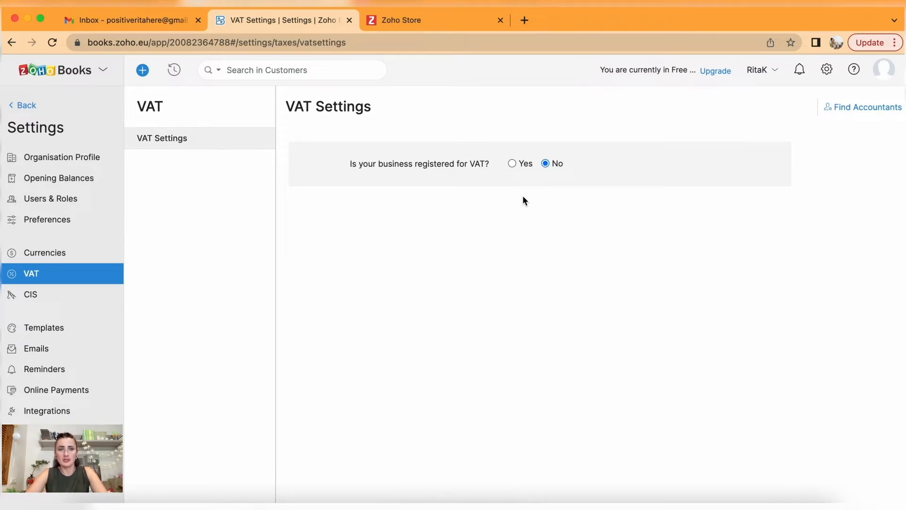
Preview VAT registration with Yes, revert to not registered, then go to Construction Industry Scheme settings.
left_click(514, 164)
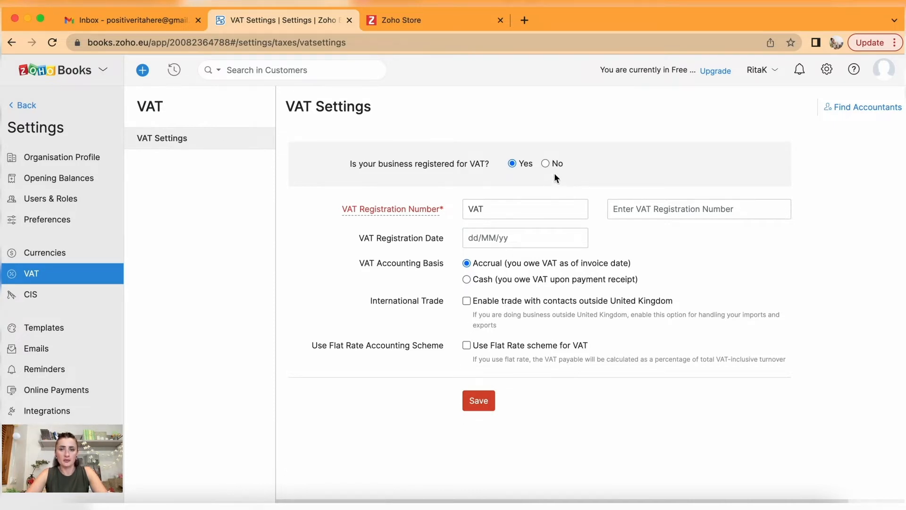
left_click(546, 164)
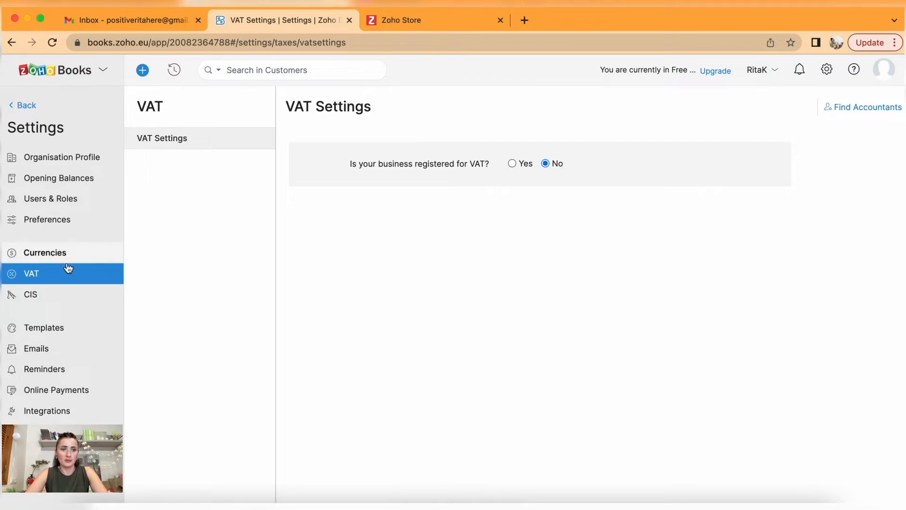
left_click(41, 297)
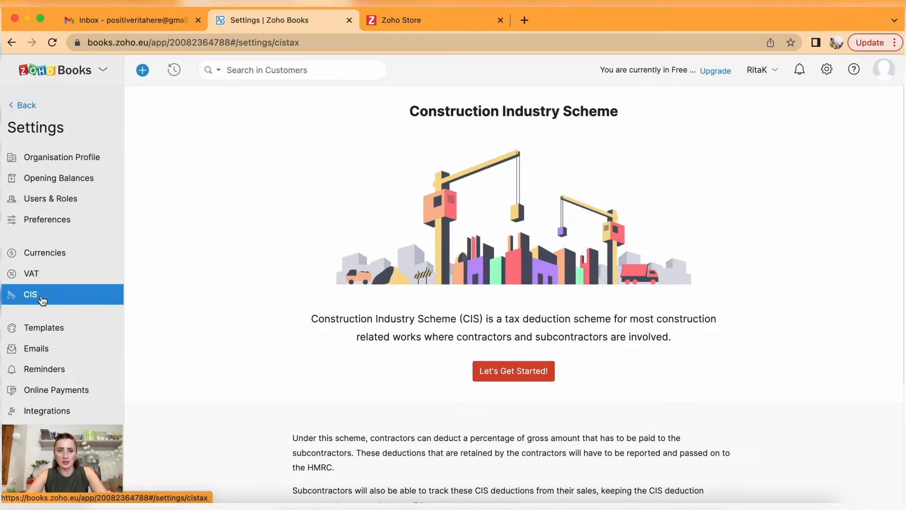
Scroll the CIS page, then view Estimates, Invoices, Credit Notes, Payment Receipts, Customer Statement and Journals templates.
scroll(245, 302, "down", 1)
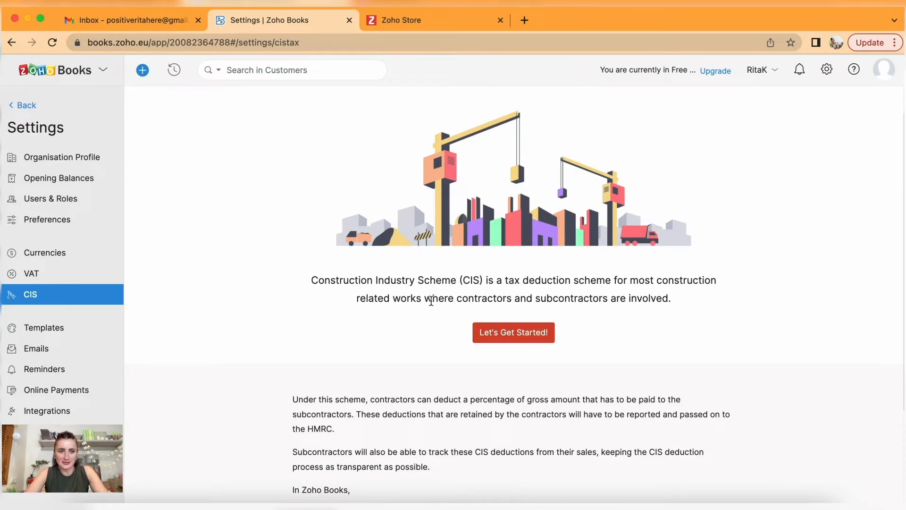
left_click(44, 327)
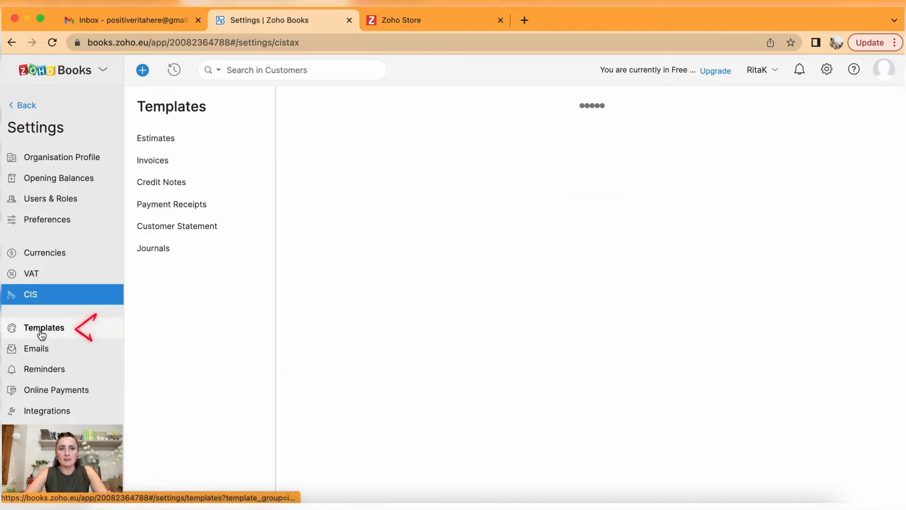
left_click(182, 140)
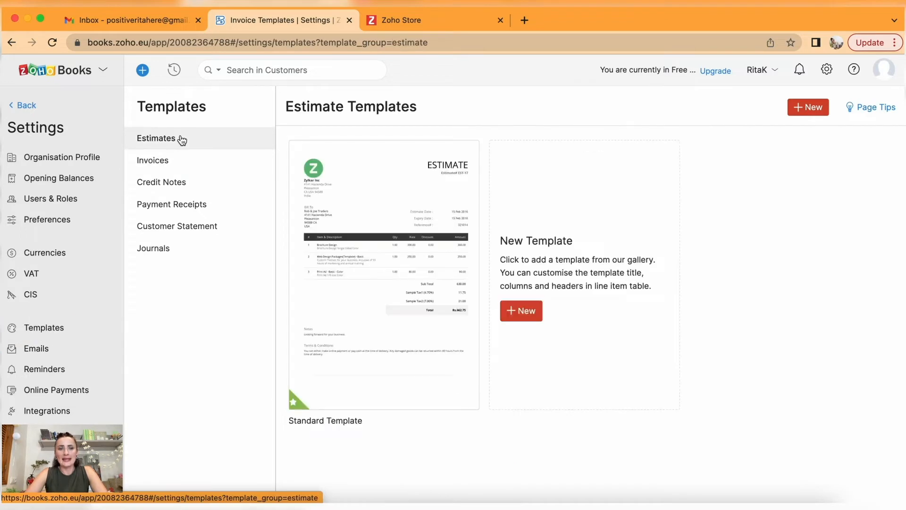
left_click(185, 160)
left_click(189, 183)
left_click(202, 202)
left_click(198, 232)
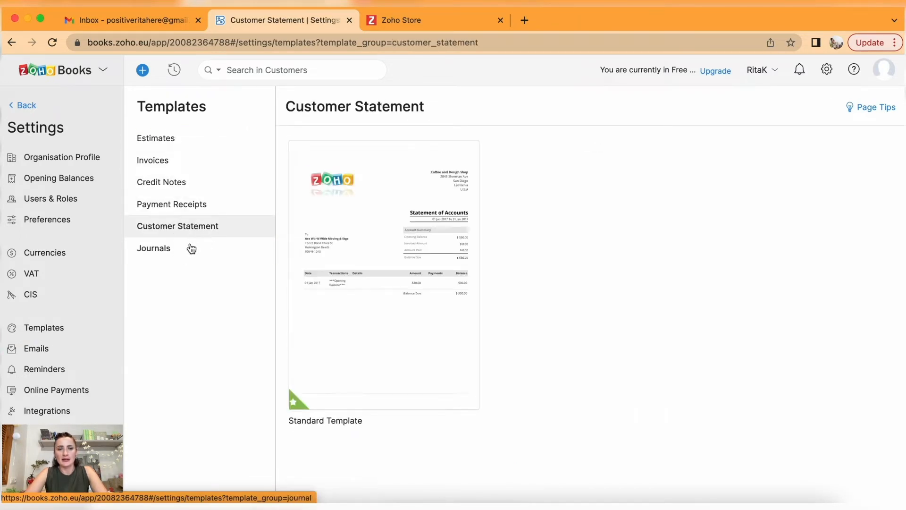
left_click(192, 247)
mouse_move(303, 311)
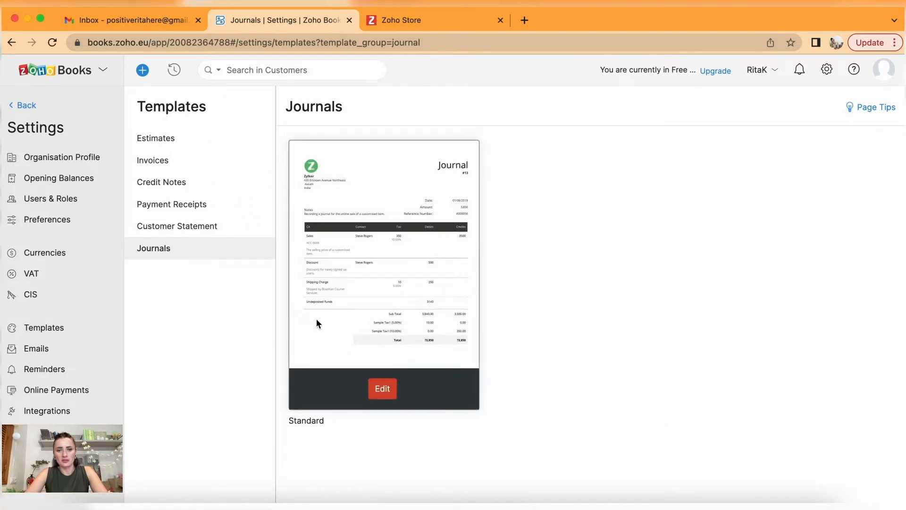
left_click(383, 390)
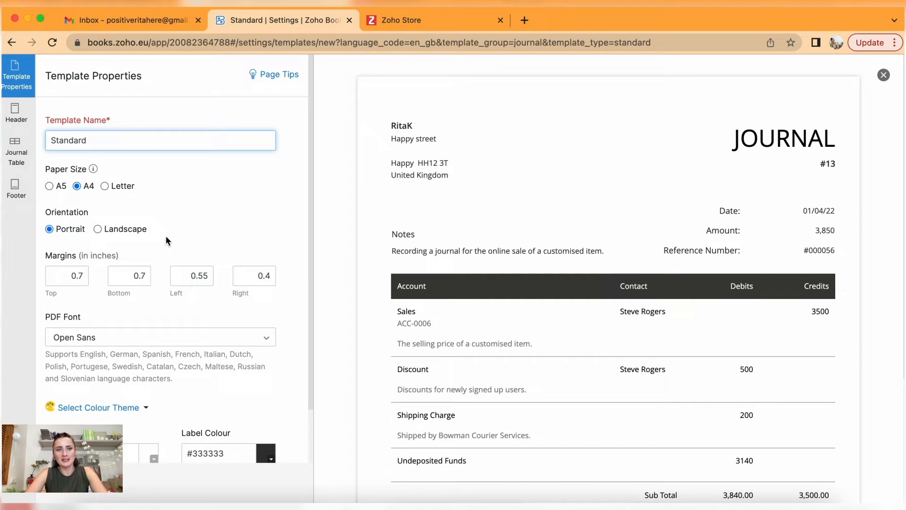
left_click(16, 118)
left_click(16, 151)
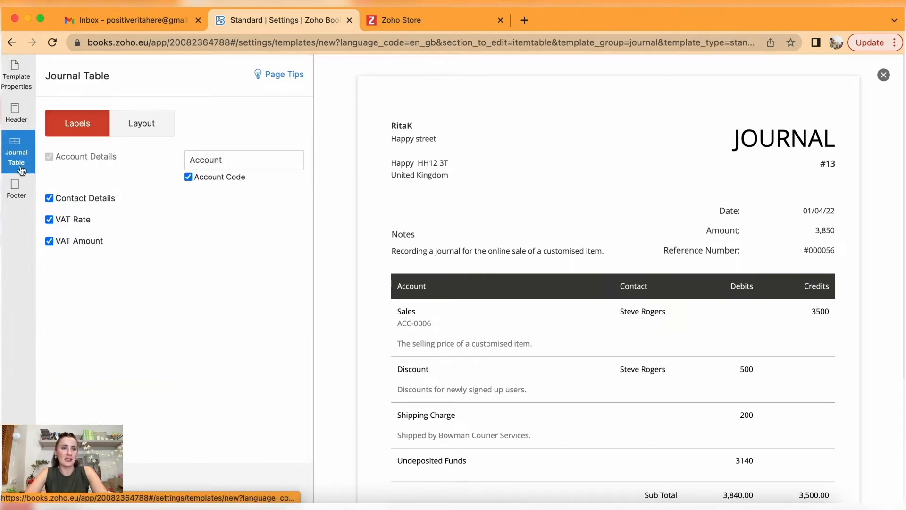
left_click(16, 188)
left_click(16, 76)
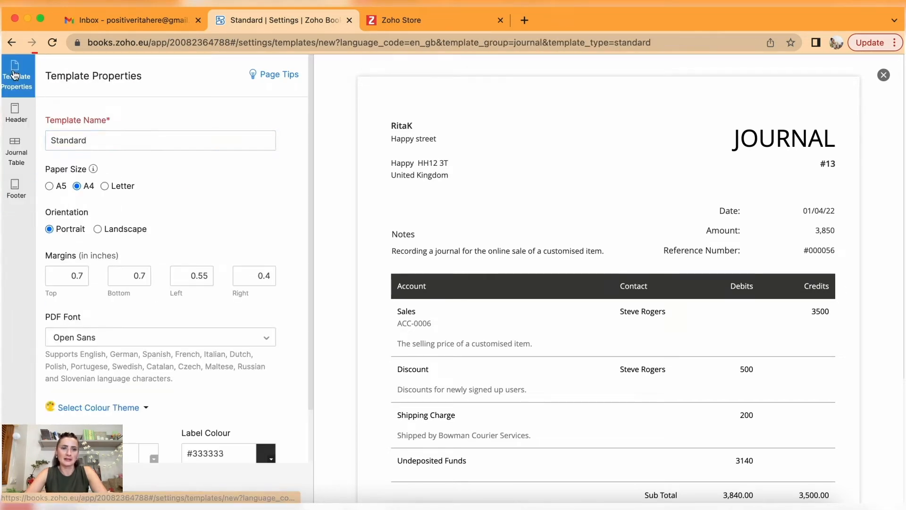
scroll(608, 147, "down", 4)
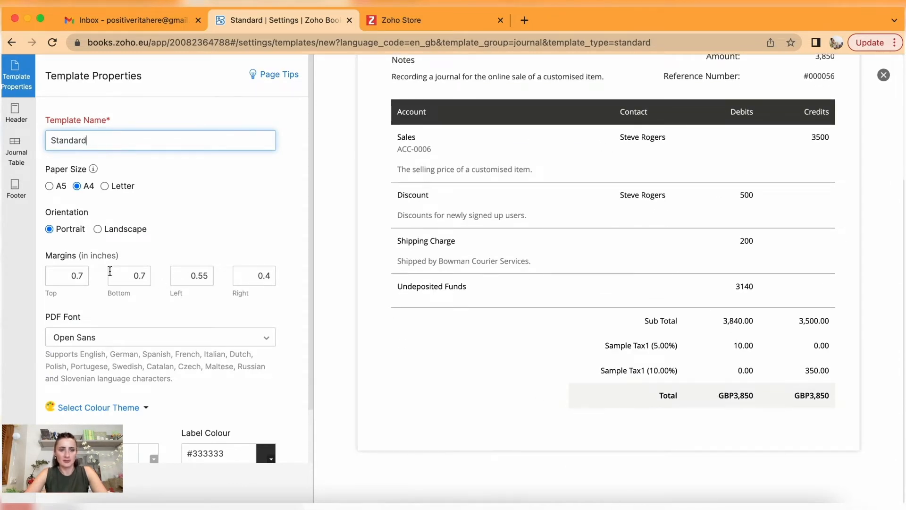
scroll(175, 386, "down", 2)
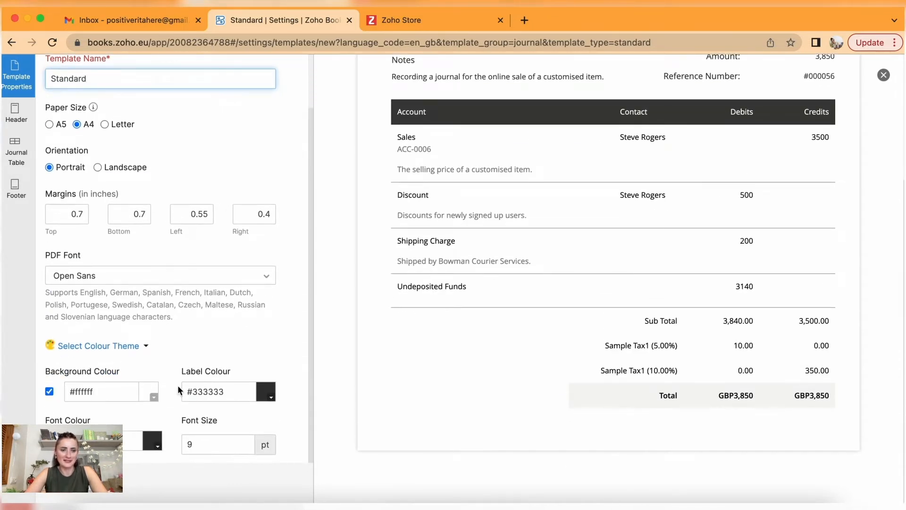
scroll(777, 231, "up", 4)
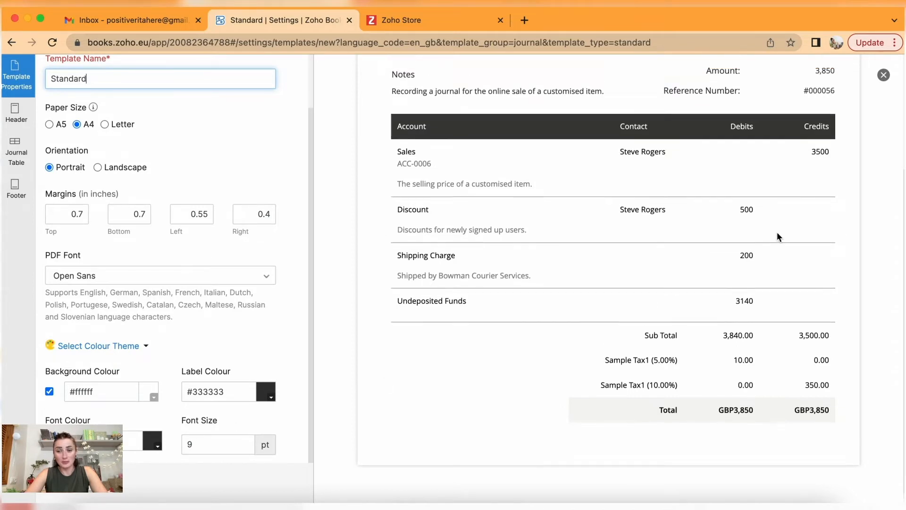
left_click(884, 74)
mouse_move(295, 222)
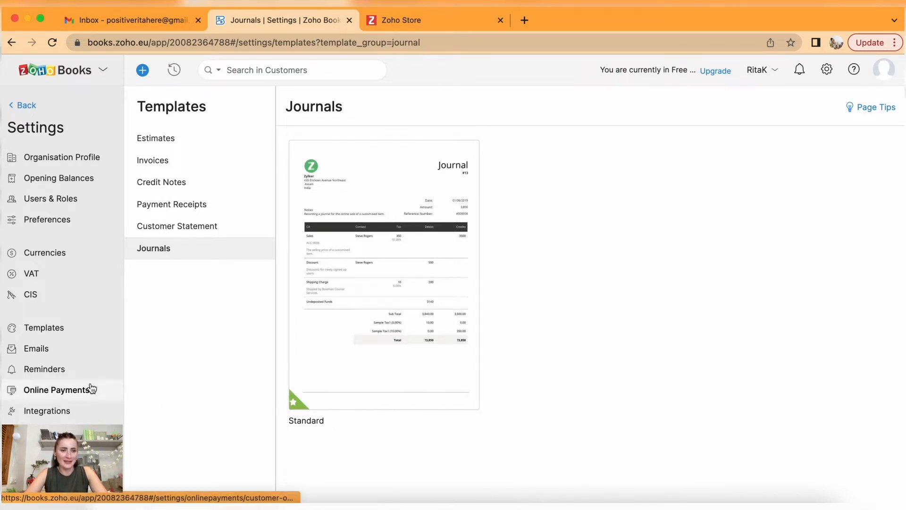
In Emails, view the User Invite and Customer Statement templates, then move to Reminders.
left_click(60, 349)
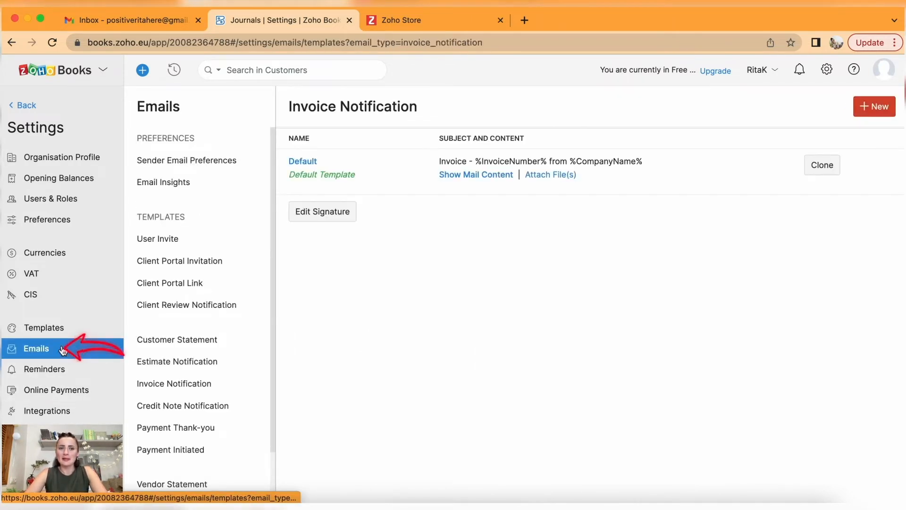
scroll(227, 339, "down", 2)
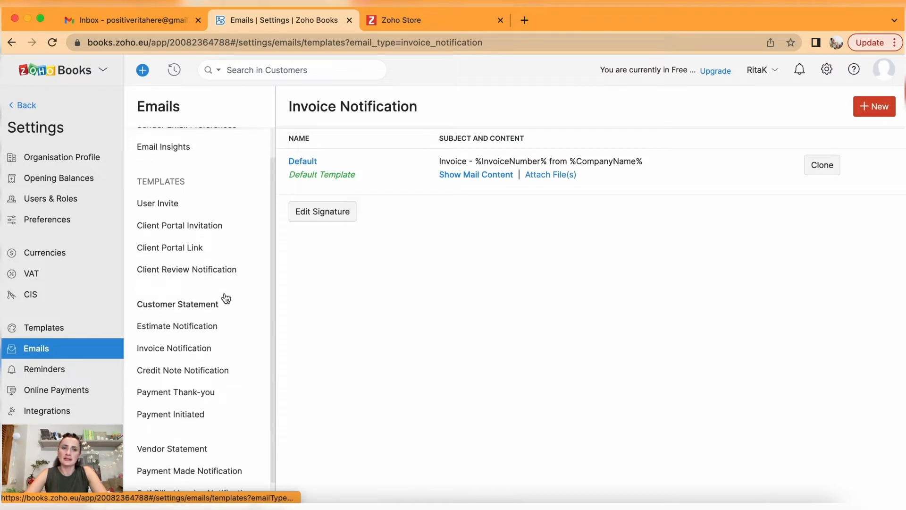
left_click(176, 203)
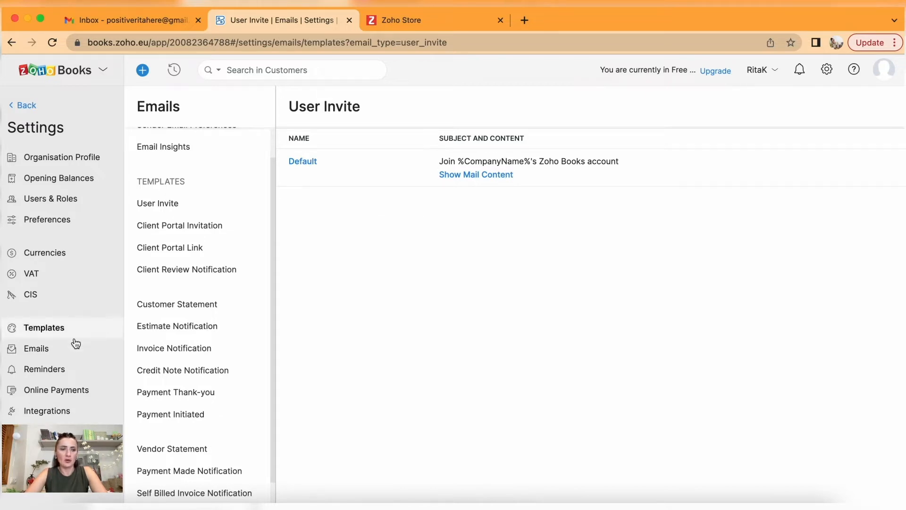
scroll(204, 373, "down", 1)
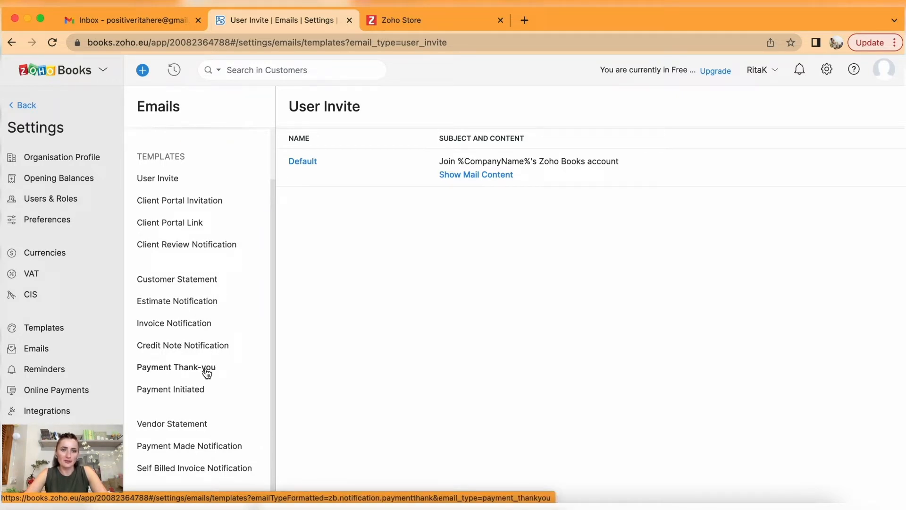
left_click(189, 281)
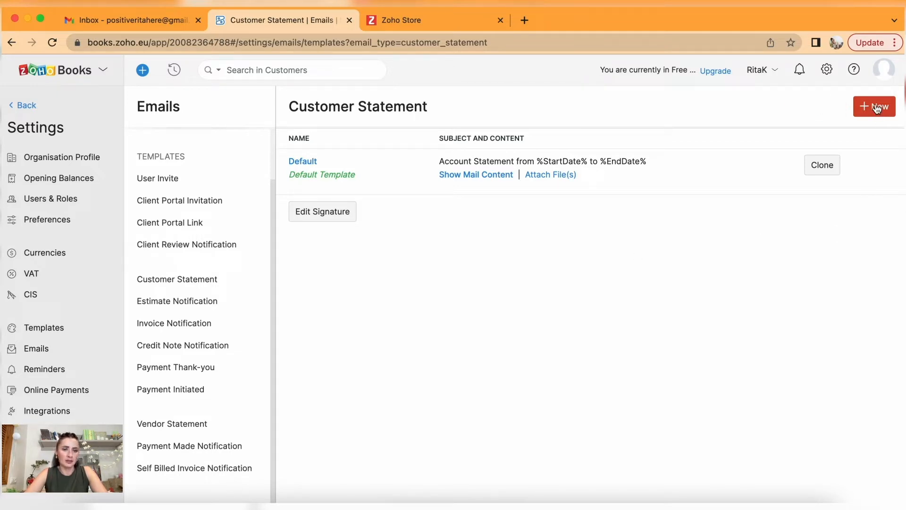
left_click(56, 372)
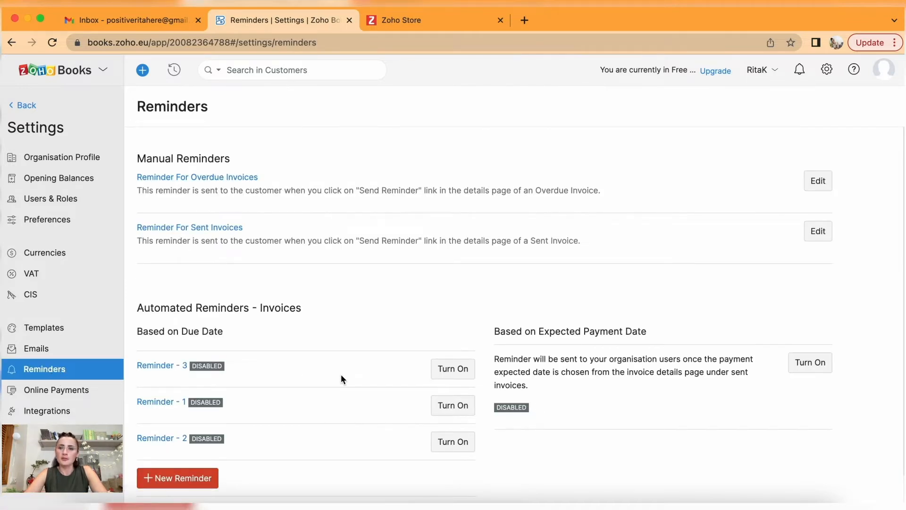
Open the Online Payments settings listing Card, Direct Debit, PayPal and iDEAL.
scroll(342, 378, "down", 1)
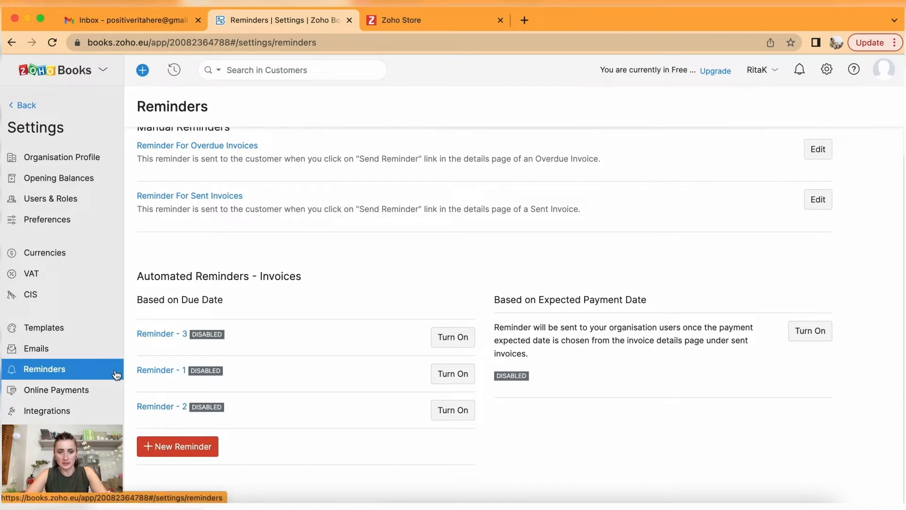
left_click(97, 391)
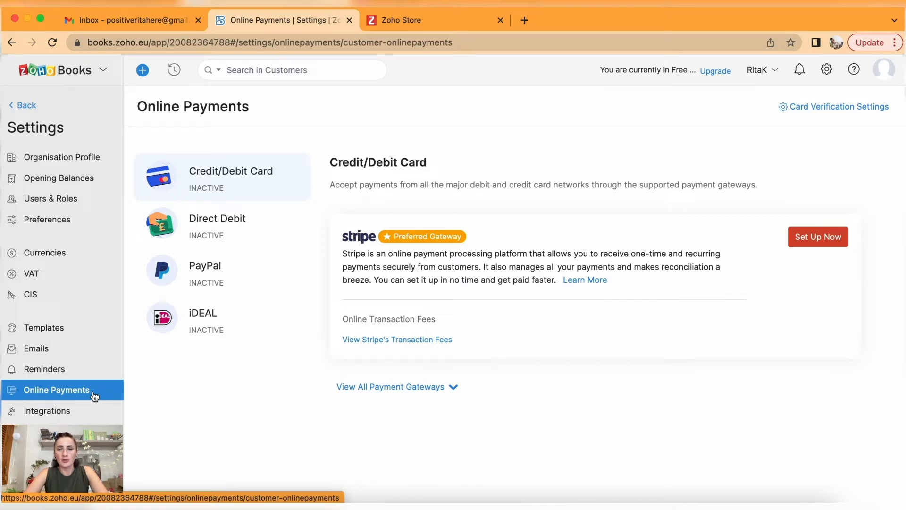
left_click(193, 227)
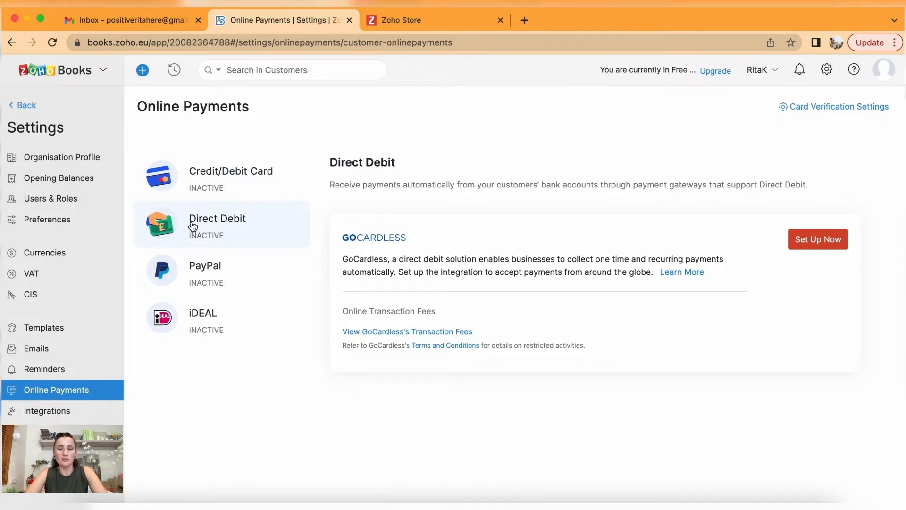
left_click(226, 276)
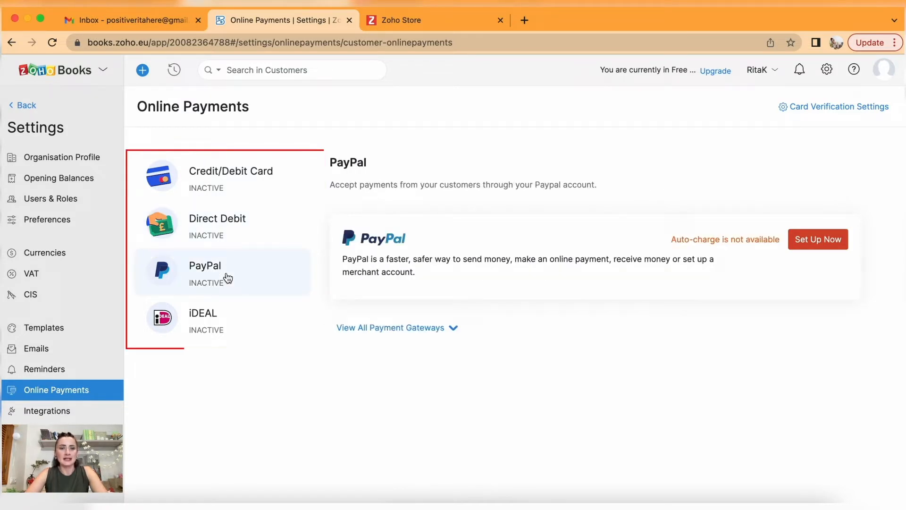
left_click(238, 231)
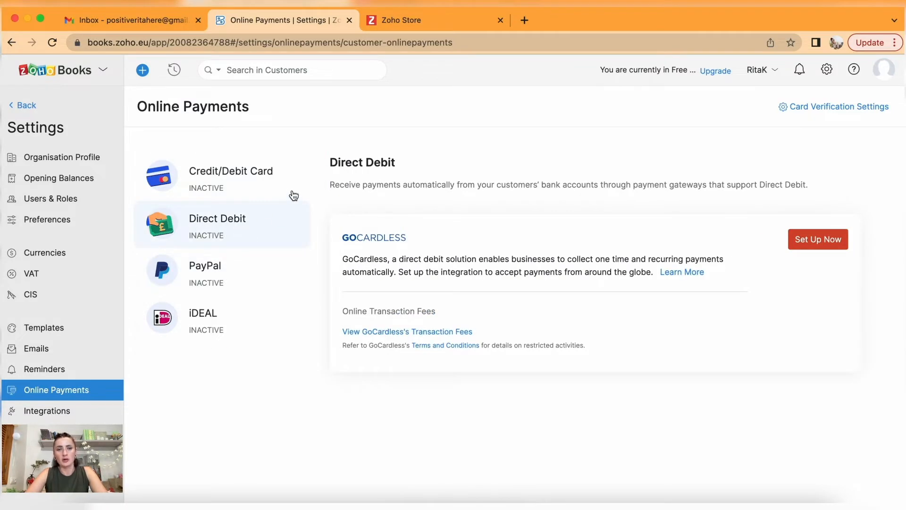
left_click(269, 183)
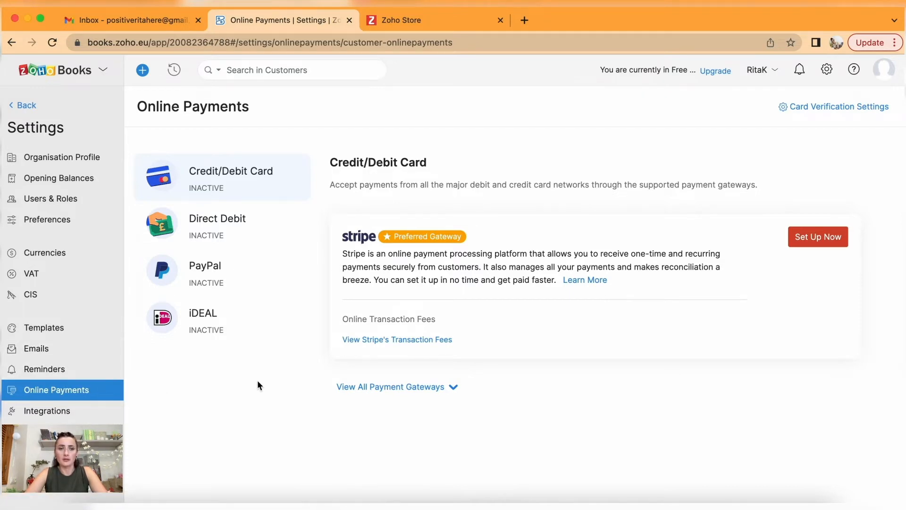
left_click(210, 286)
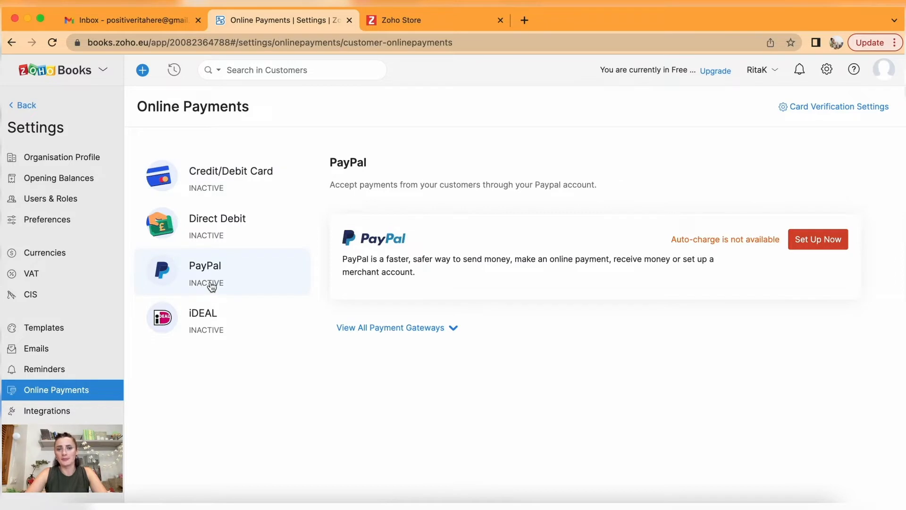
left_click(211, 237)
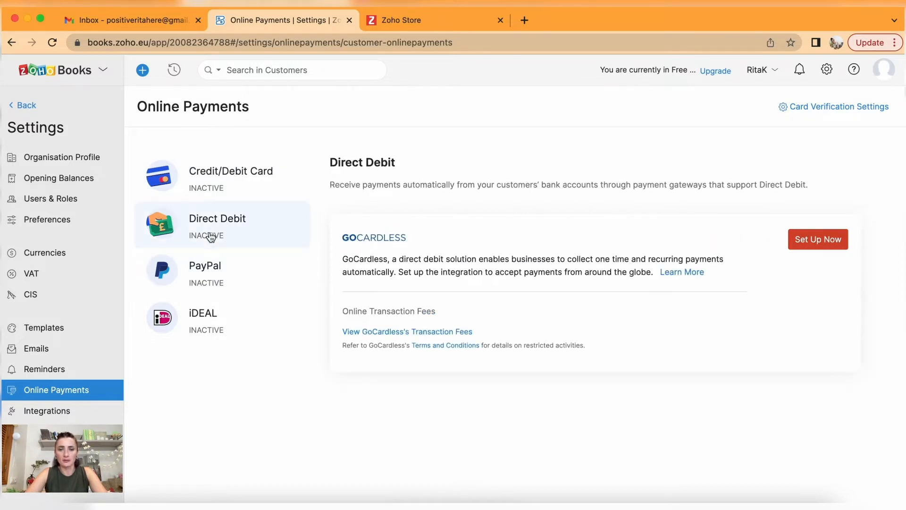
left_click(255, 183)
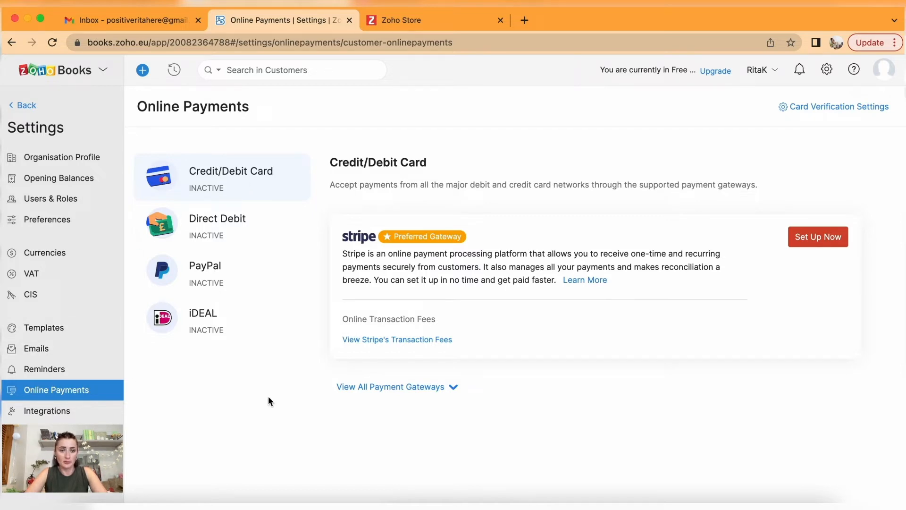
Open Integrations and browse the Zoho Apps list, including People, Sign, SalesIQ and Subscriptions.
left_click(64, 416)
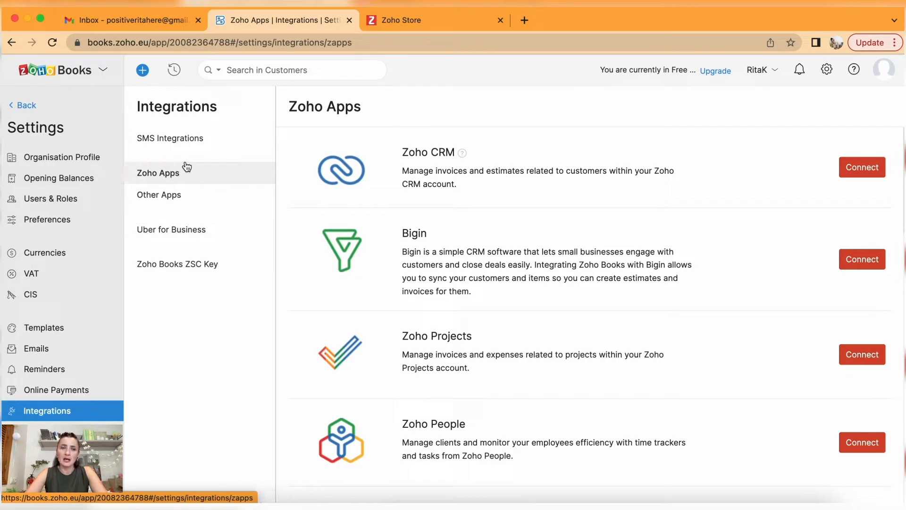
scroll(650, 228, "down", 12)
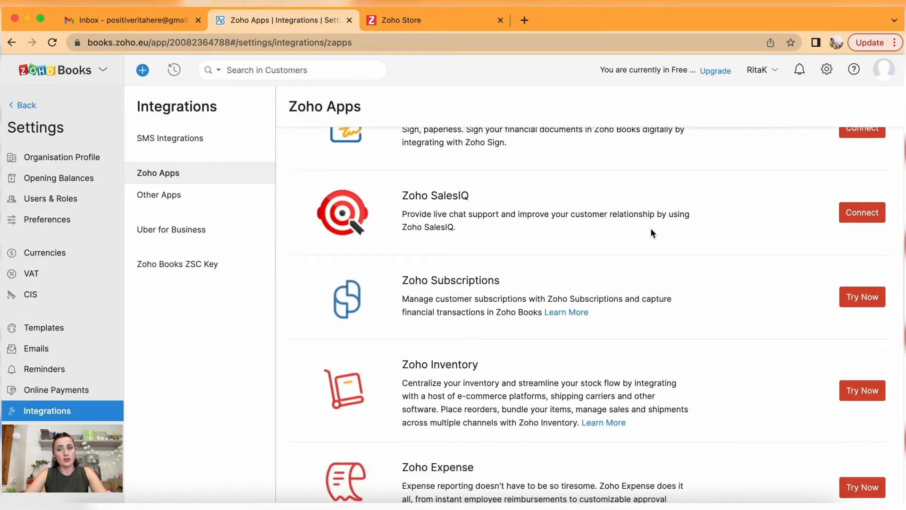
scroll(651, 229, "down", 10)
scroll(652, 230, "up", 12)
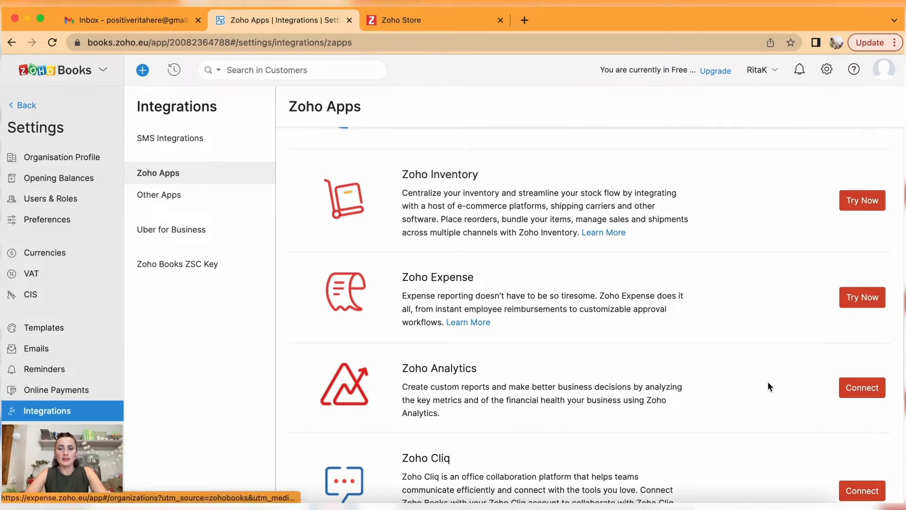
scroll(765, 401, "down", 1)
scroll(765, 404, "down", 5)
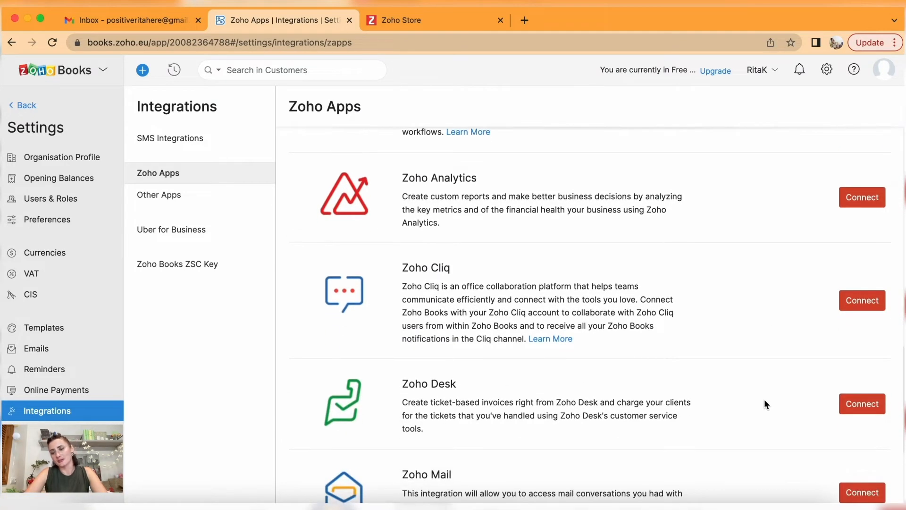
scroll(766, 404, "down", 1)
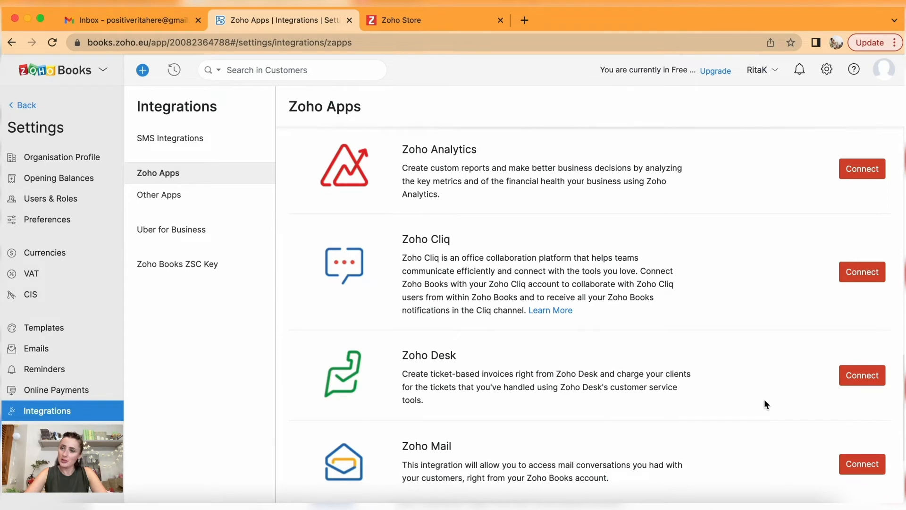
scroll(766, 404, "down", 15)
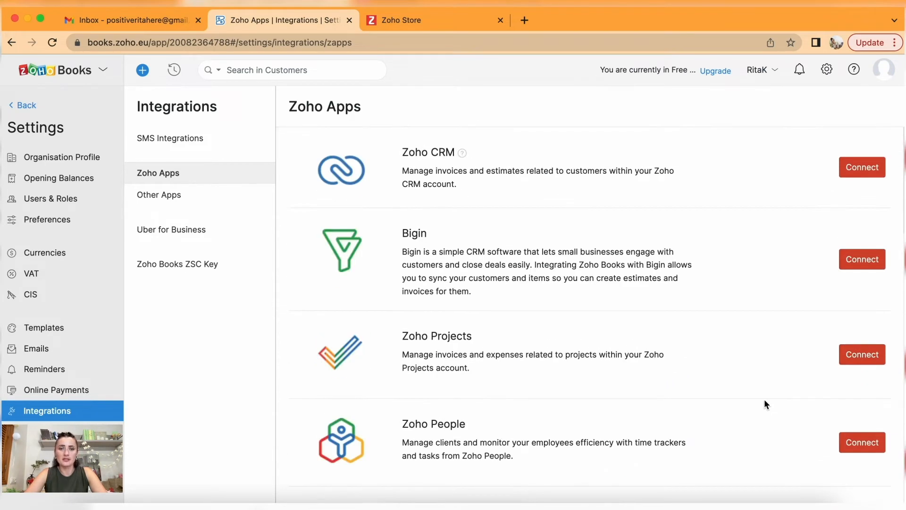
scroll(765, 400, "down", 4)
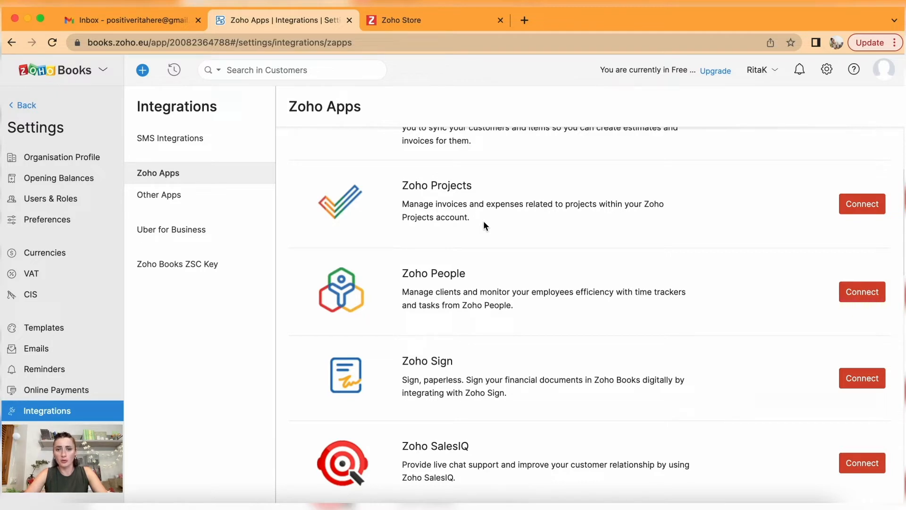
scroll(486, 215, "down", 8)
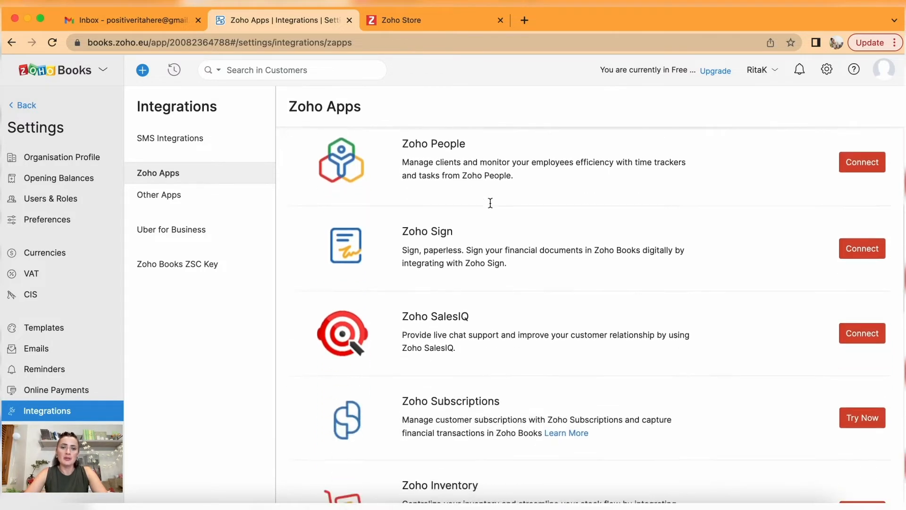
scroll(491, 206, "down", 3)
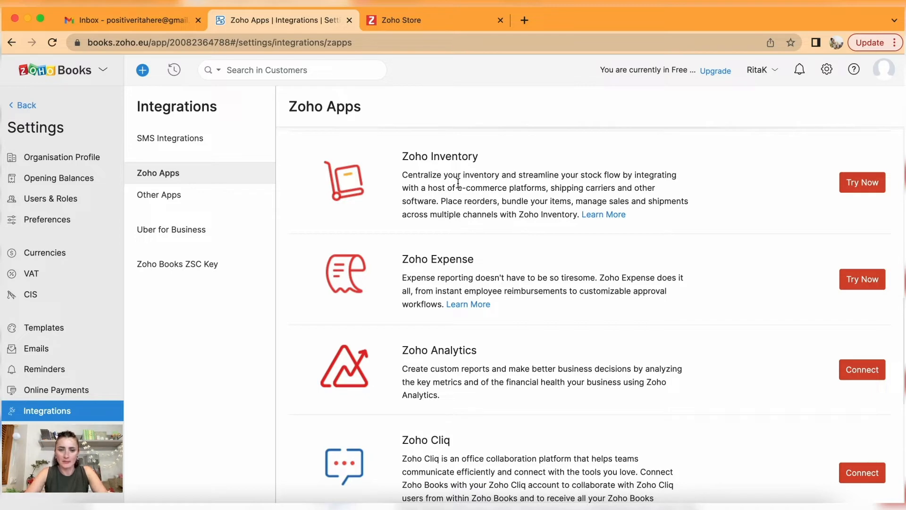
scroll(708, 358, "down", 8)
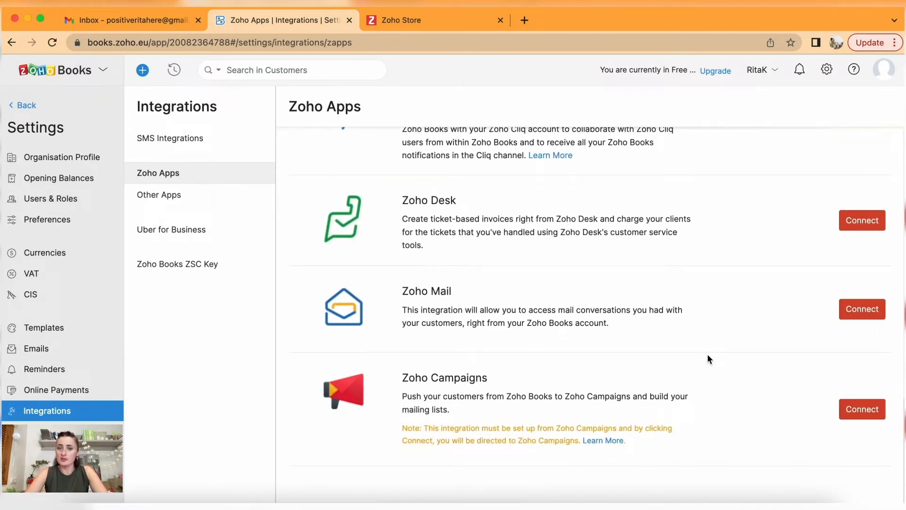
scroll(707, 358, "up", 5)
scroll(708, 359, "up", 8)
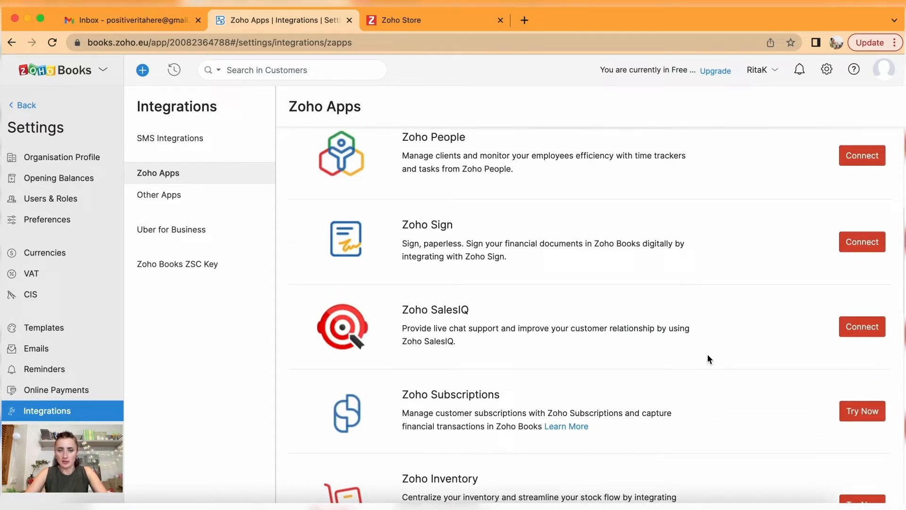
Browse Other Apps and SMS Integrations, then enable the Uber for Business integration.
left_click(187, 197)
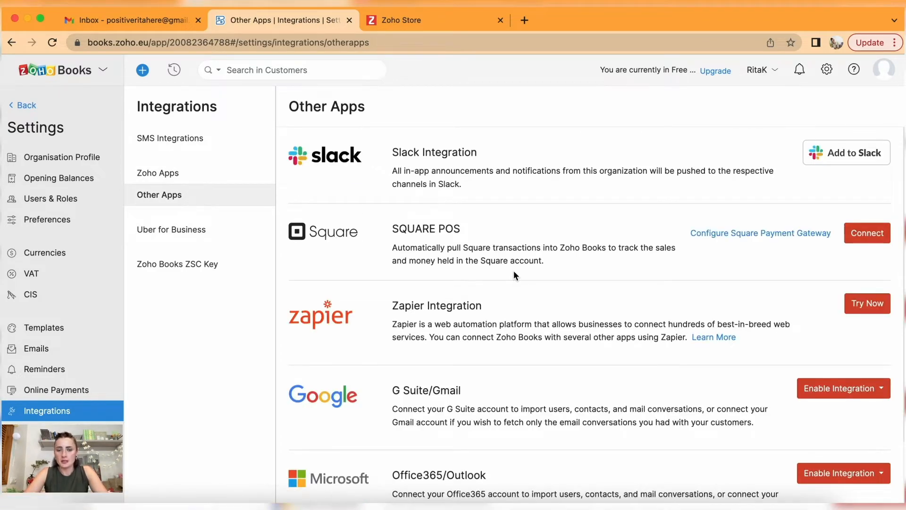
scroll(513, 275, "down", 2)
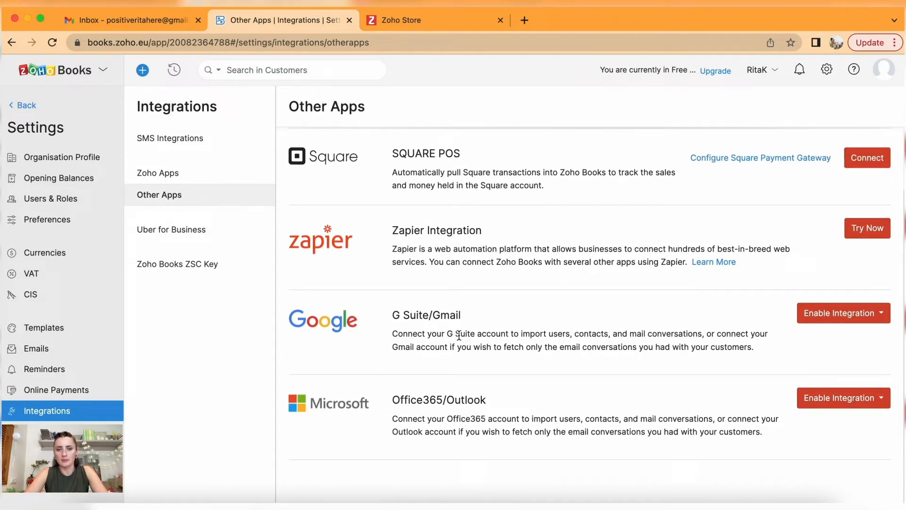
scroll(556, 360, "up", 2)
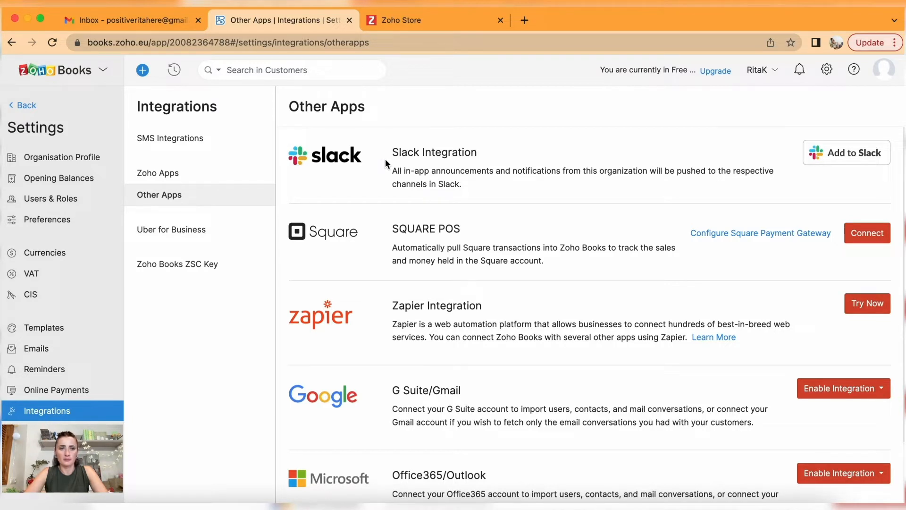
left_click(188, 143)
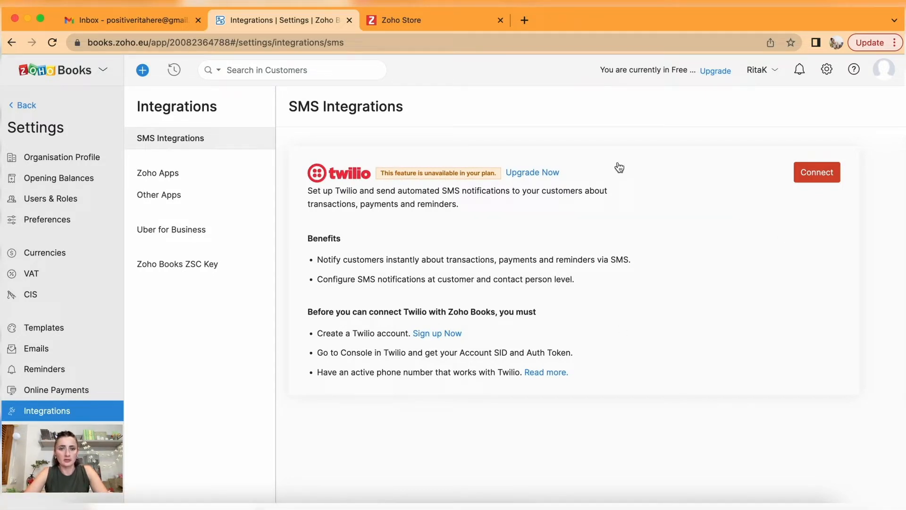
left_click(157, 236)
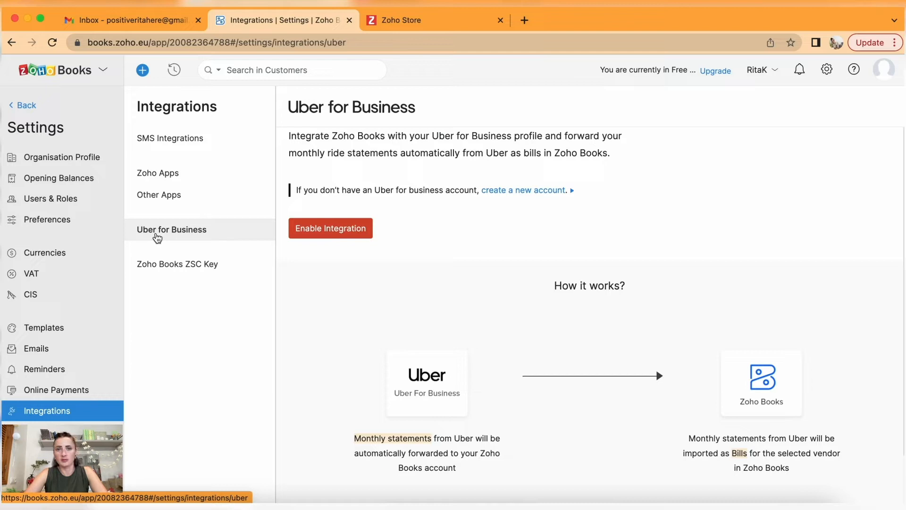
left_click(346, 239)
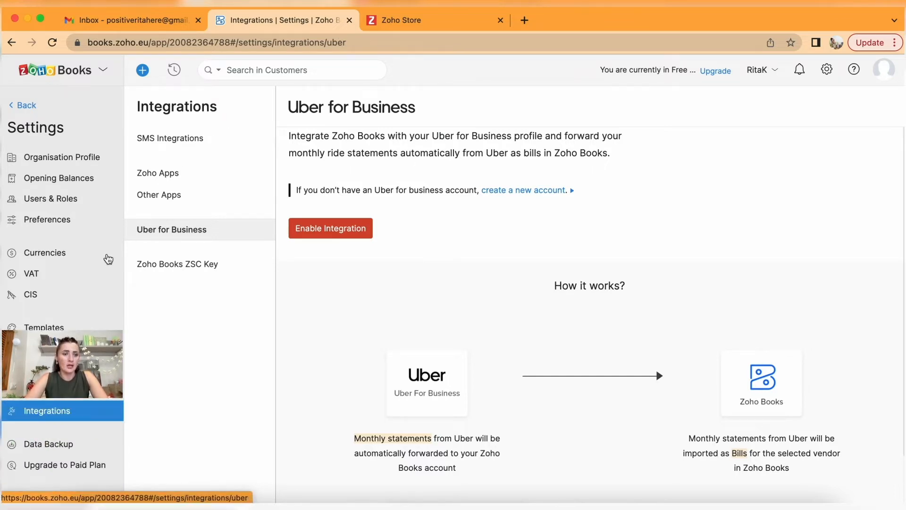
Open the Data Backup settings for exporting all data to CSV.
left_click(63, 449)
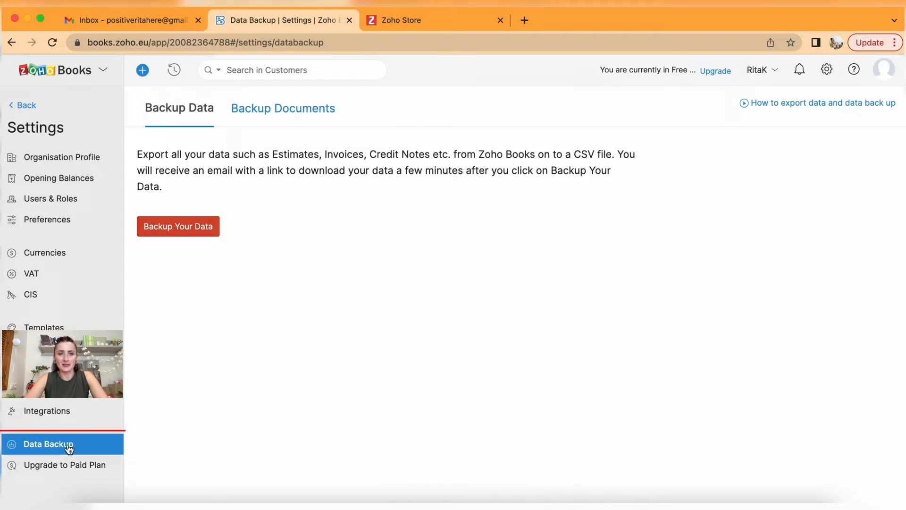
Review the Backup Documents note on included documents, then open the Upgrade to Paid Plan page.
left_click(281, 109)
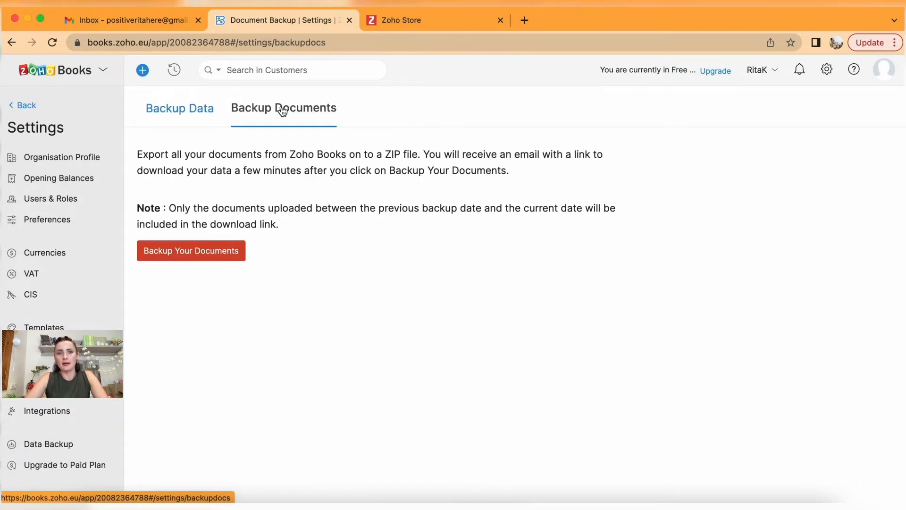
left_click(198, 110)
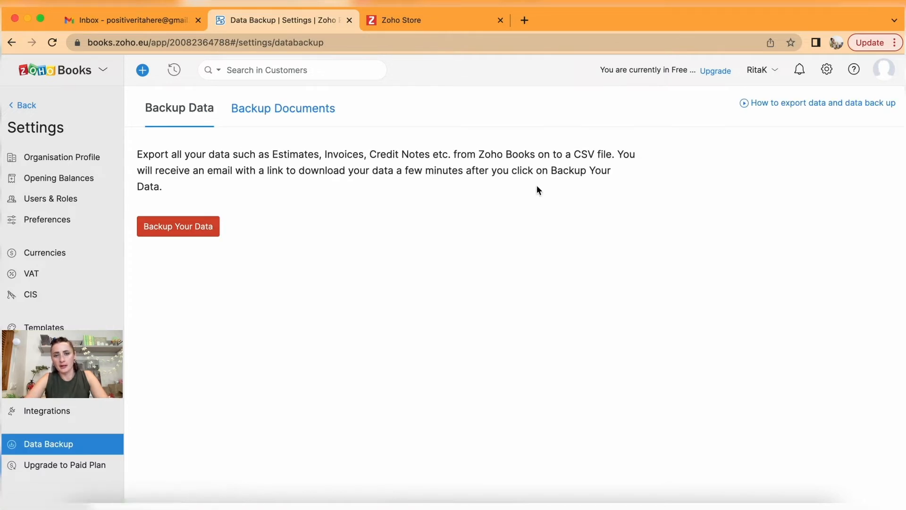
left_click(268, 111)
left_click_drag(137, 207, 298, 232)
left_click(319, 326)
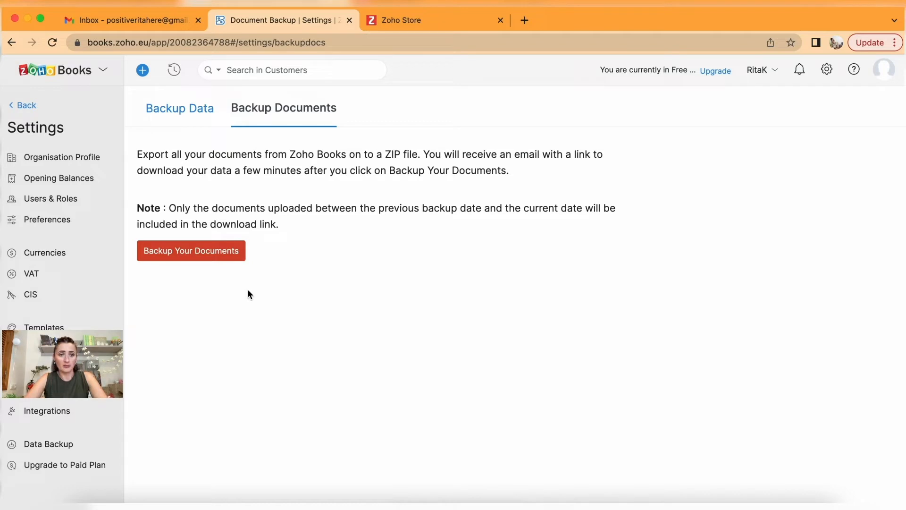
left_click(66, 466)
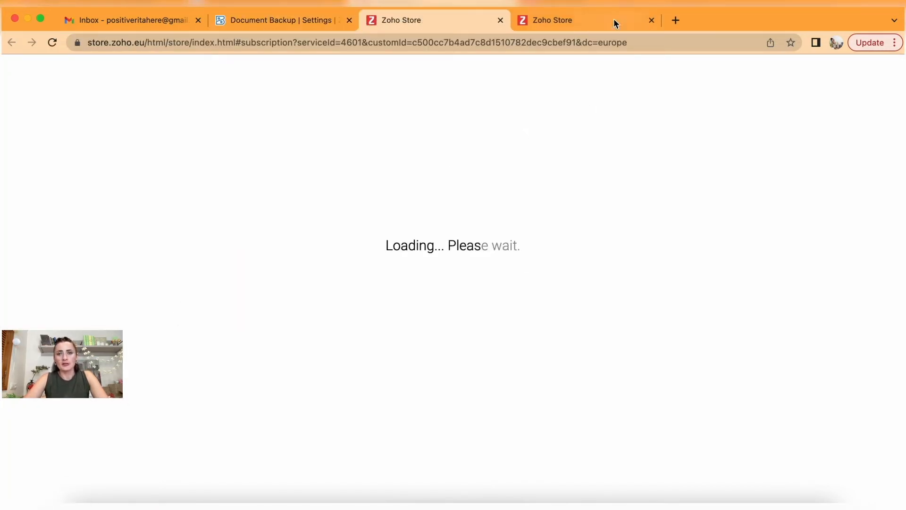
Close the duplicate Store tab and expand full feature lists for Standard, Professional and Premium.
left_click(653, 20)
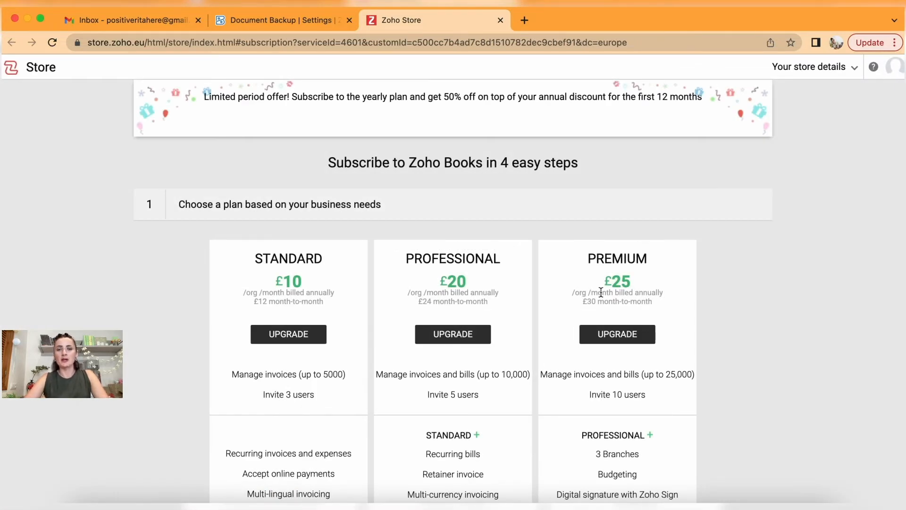
scroll(771, 338, "down", 2)
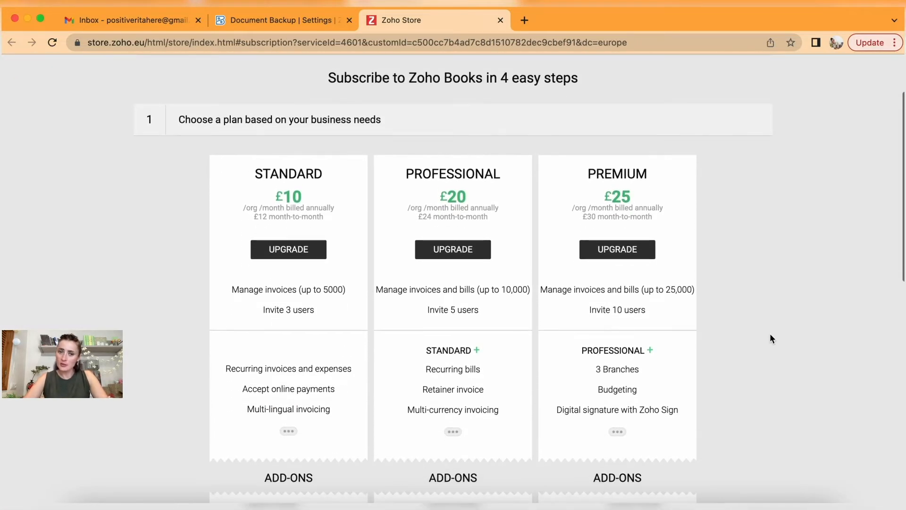
scroll(770, 335, "down", 1)
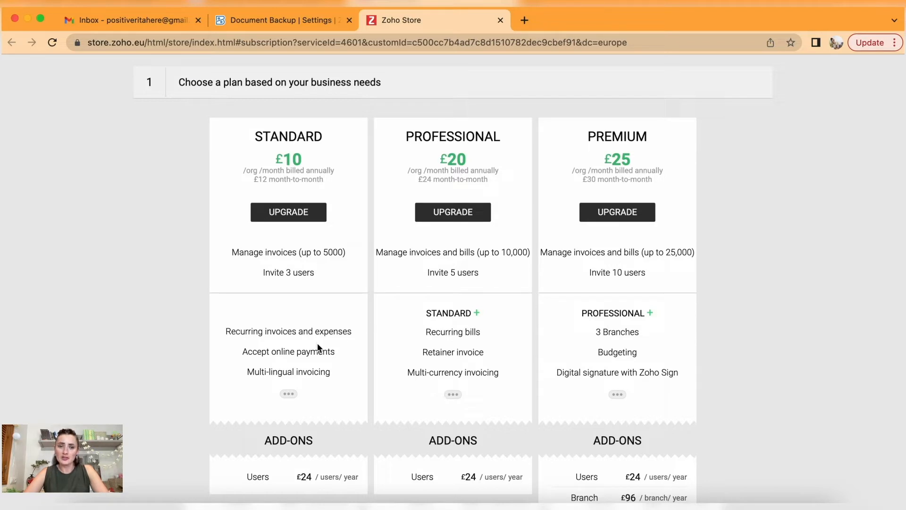
left_click_drag(337, 354, 229, 359)
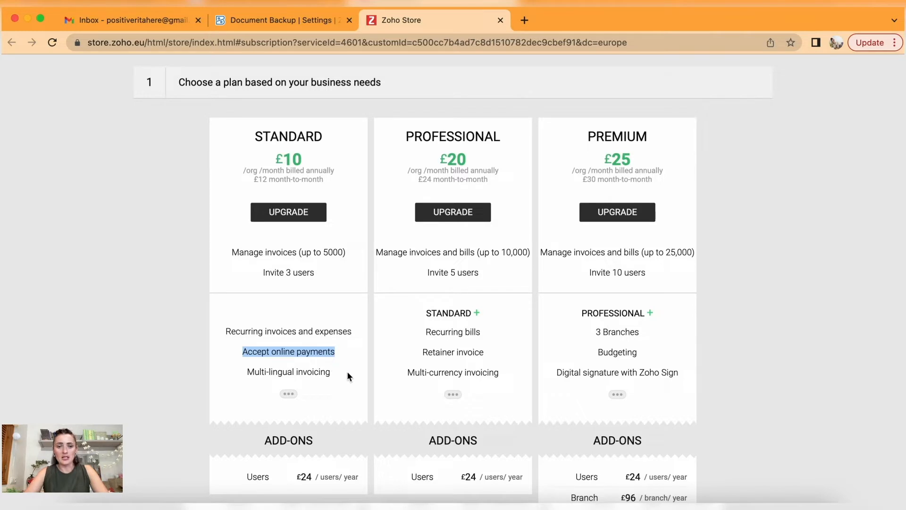
left_click_drag(346, 370, 244, 375)
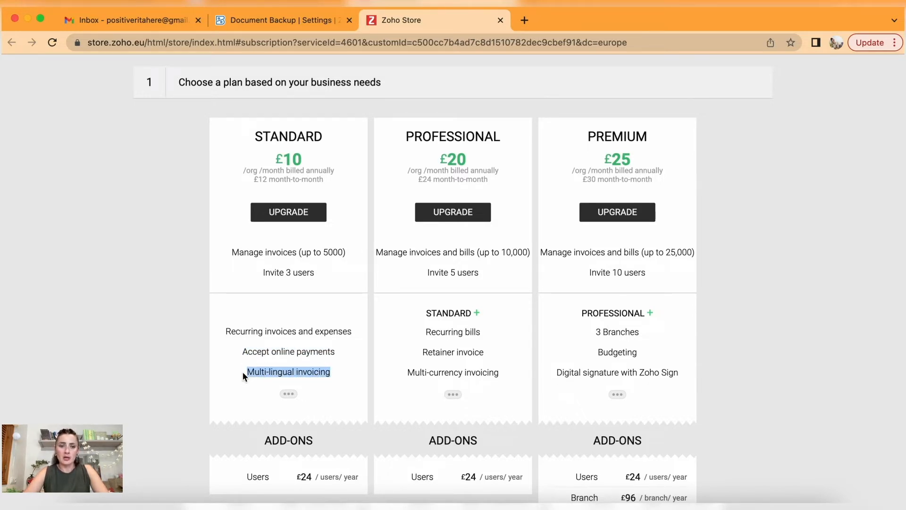
left_click(289, 394)
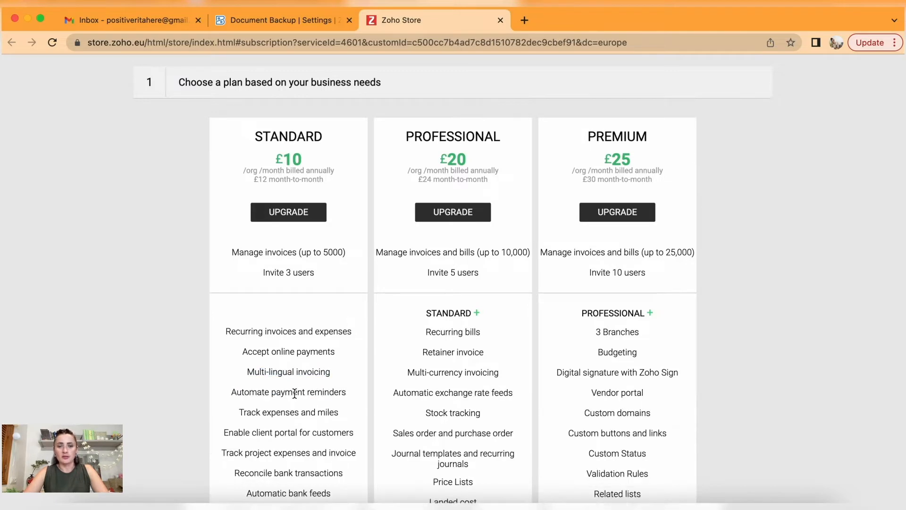
Scroll through the plans and add-ons and highlight the Users add-on.
scroll(399, 226, "down", 10)
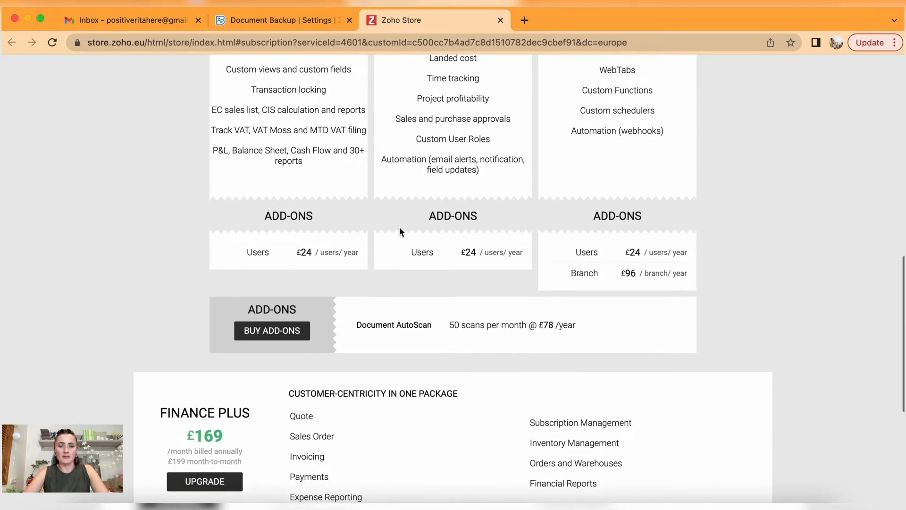
scroll(399, 227, "up", 2)
scroll(399, 227, "up", 2)
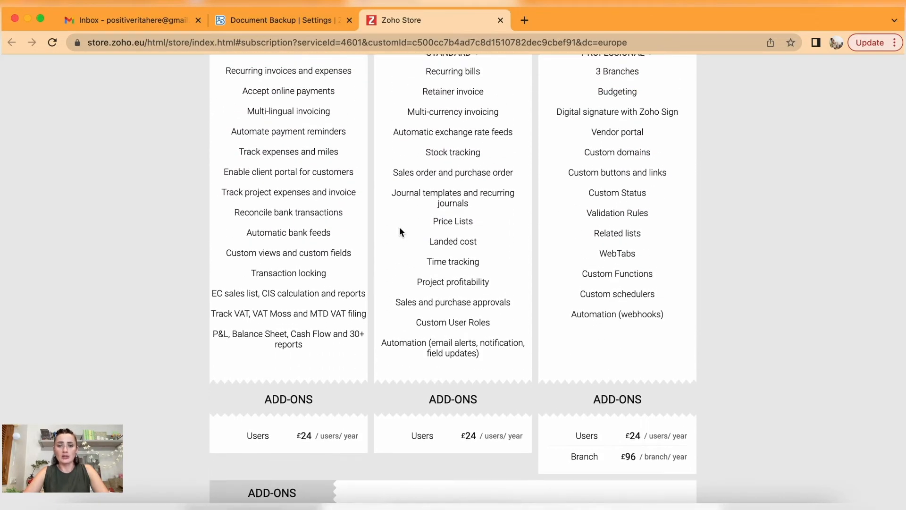
scroll(401, 180, "down", 3)
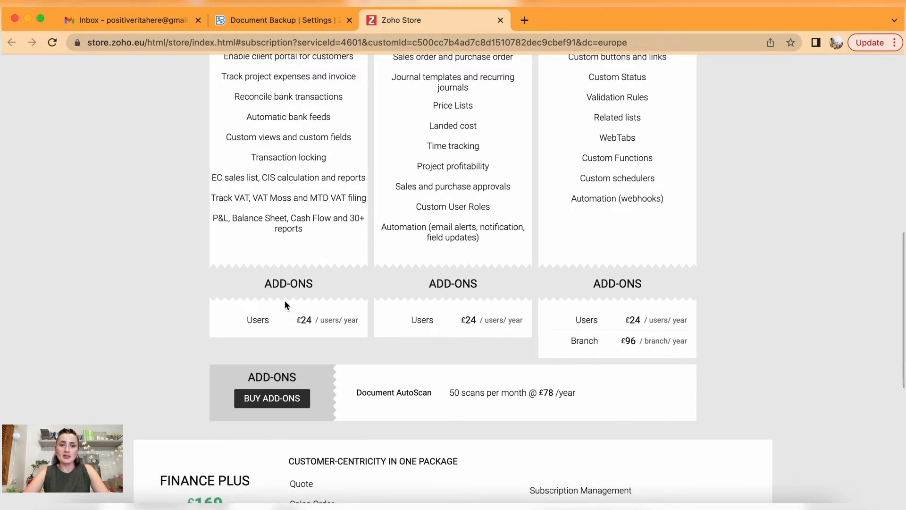
left_click_drag(245, 321, 364, 330)
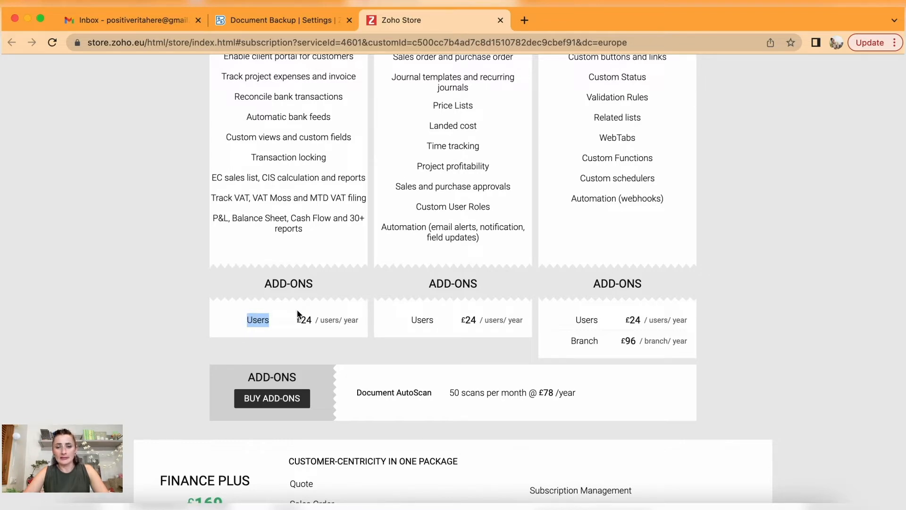
Highlight the 3, 5 and 10 user limits per plan, then close the Zoho Store tab.
scroll(298, 314, "up", 6)
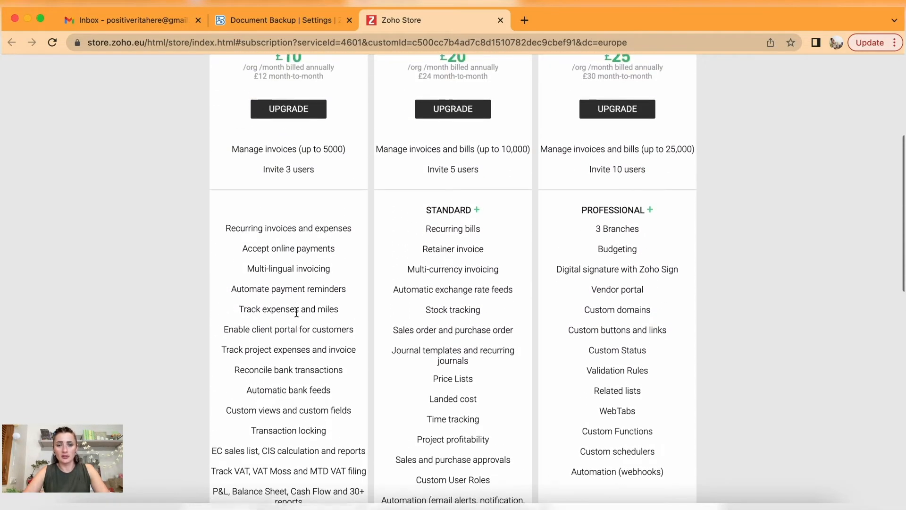
scroll(297, 313, "down", 5)
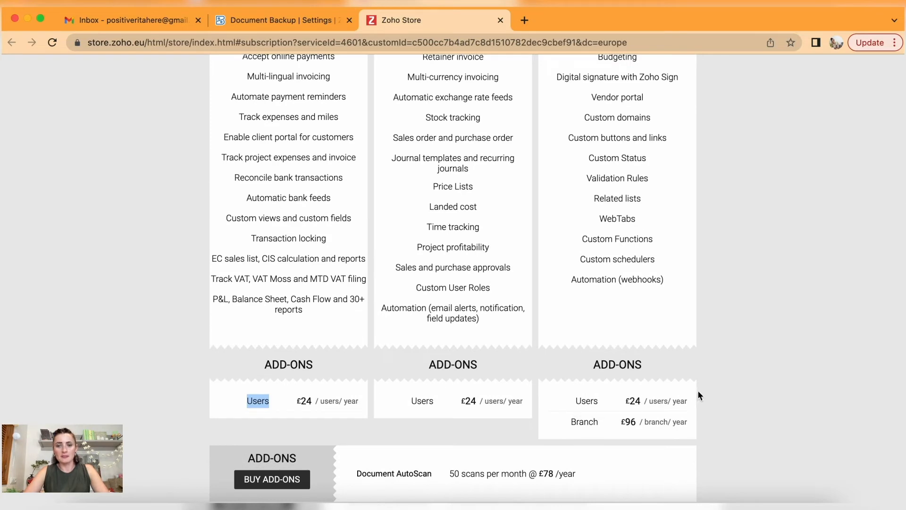
scroll(395, 358, "up", 8)
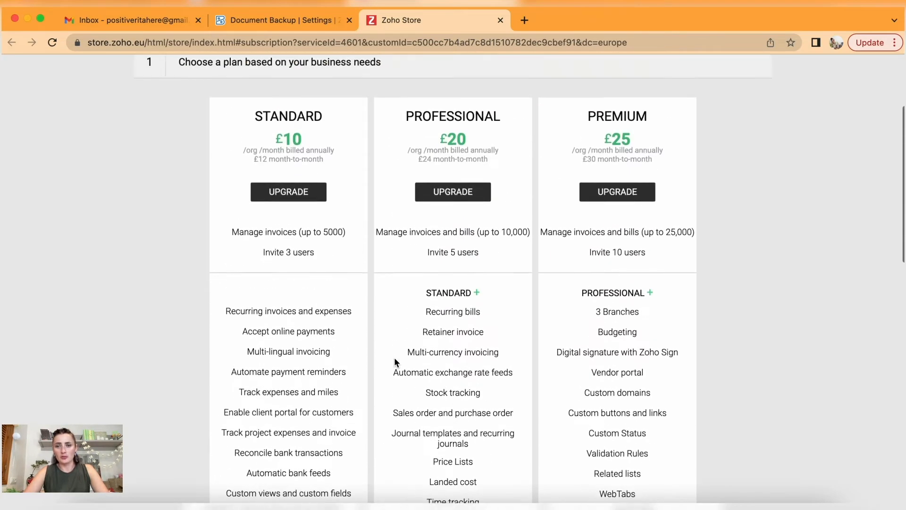
scroll(389, 342, "down", 1)
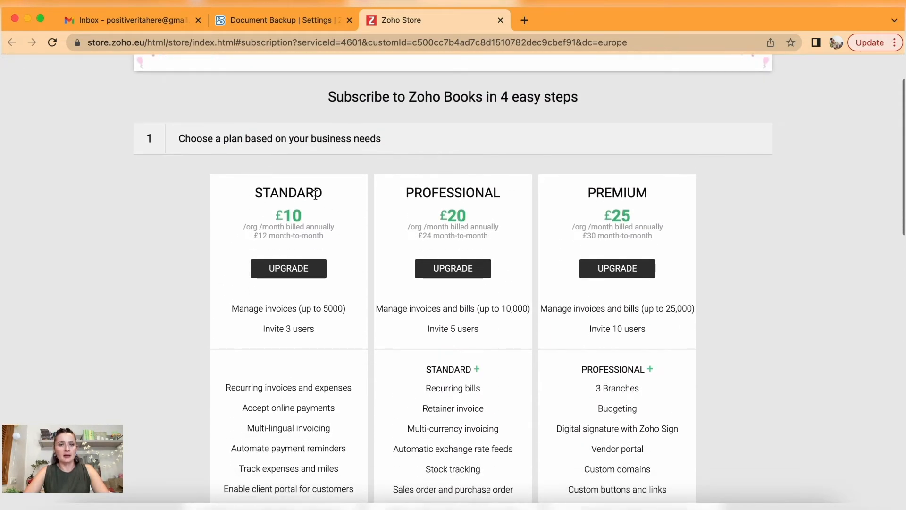
left_click_drag(320, 332, 262, 329)
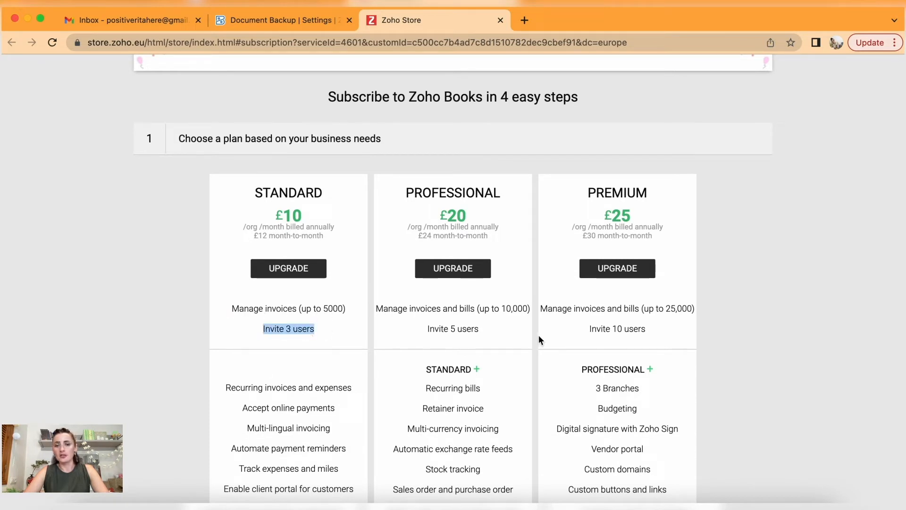
left_click_drag(486, 335, 408, 332)
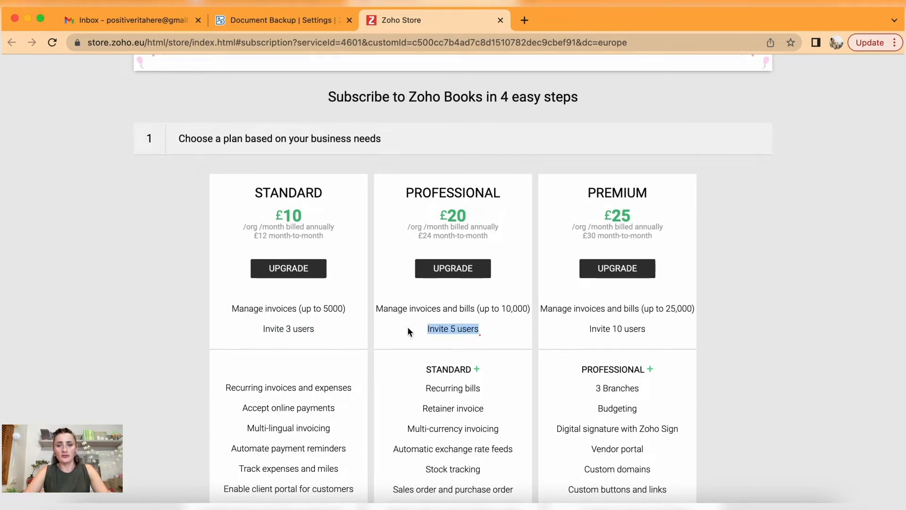
left_click_drag(661, 337, 567, 329)
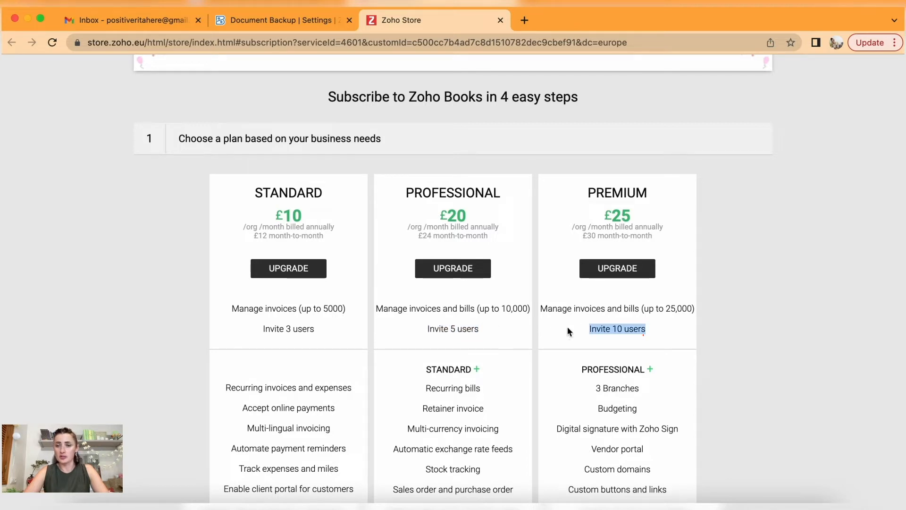
left_click(525, 169)
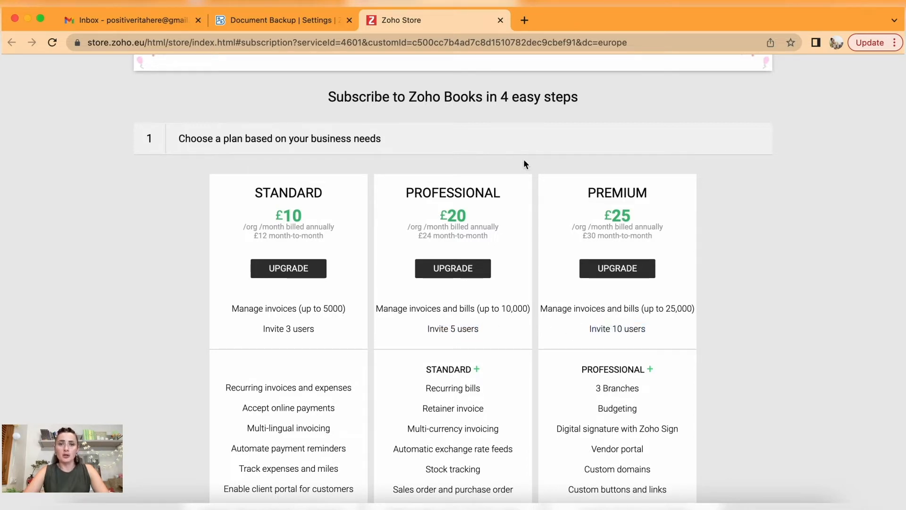
left_click(500, 20)
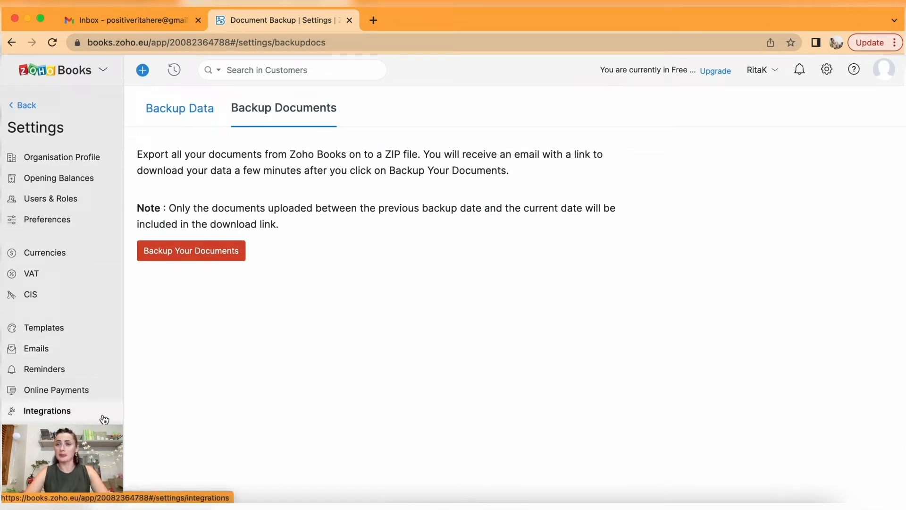
Leave Settings and return to the Dashboard showing £0.00 receivables and payables.
left_click(23, 105)
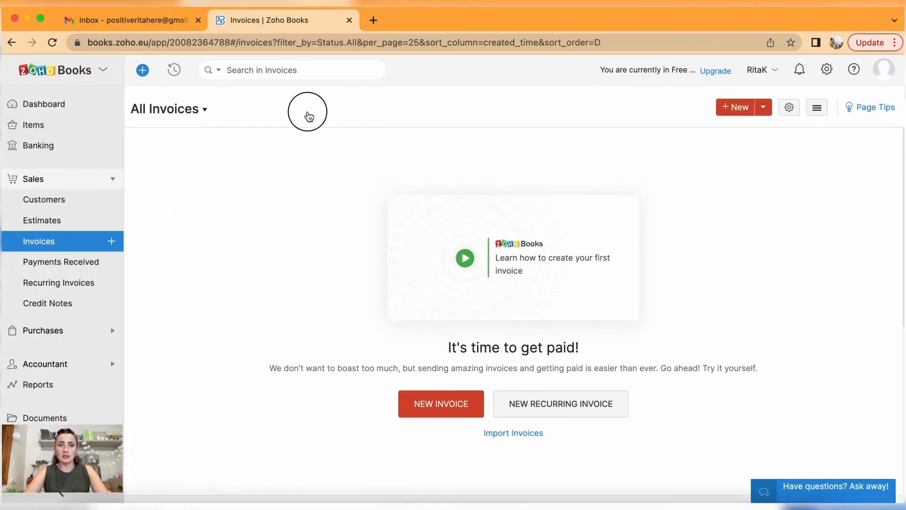
left_click(166, 109)
left_click(61, 104)
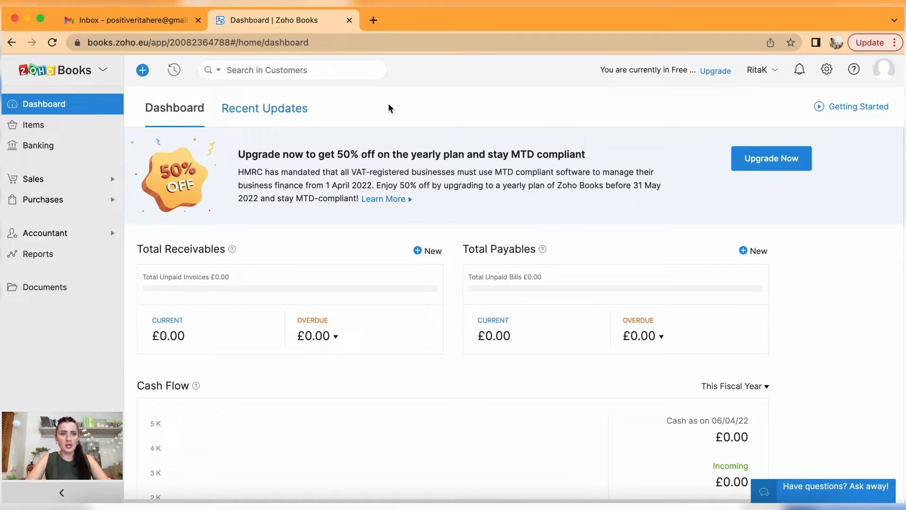
Open the Chart of Accounts, locate the Sales account, and start a new account.
left_click(49, 233)
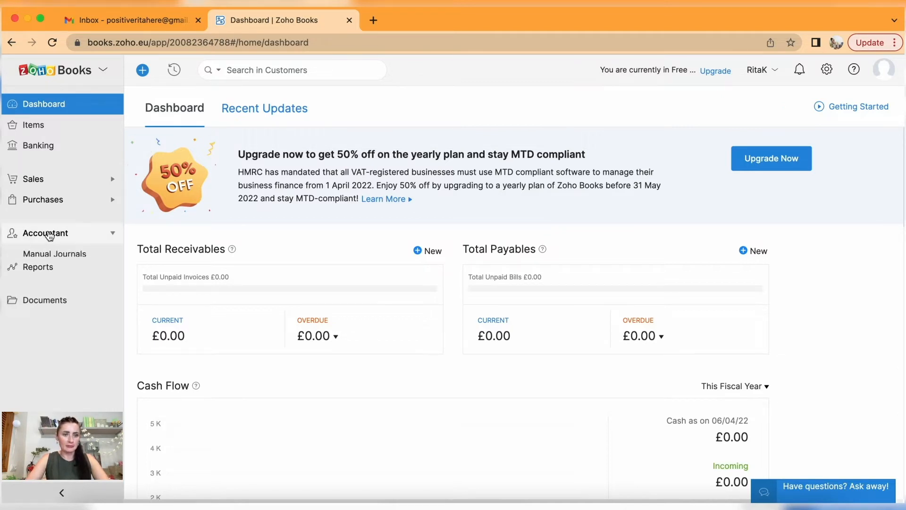
left_click(52, 278)
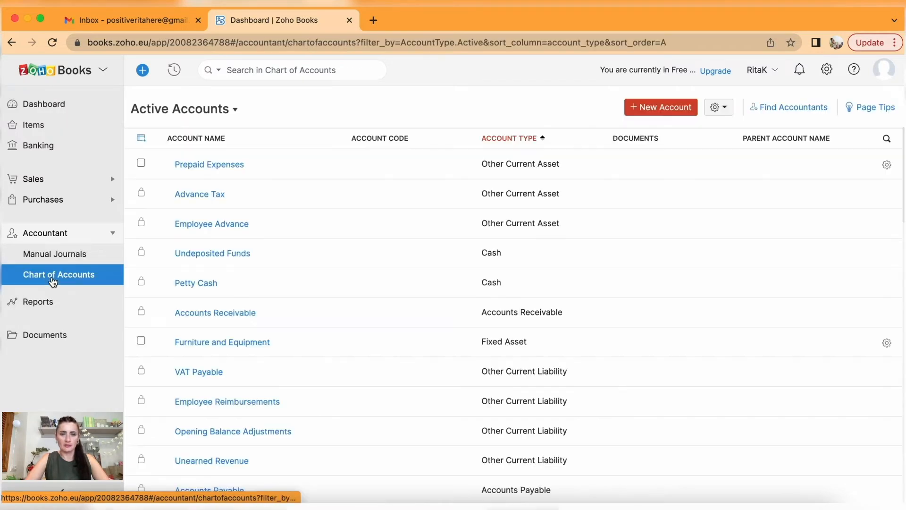
scroll(482, 295, "down", 4)
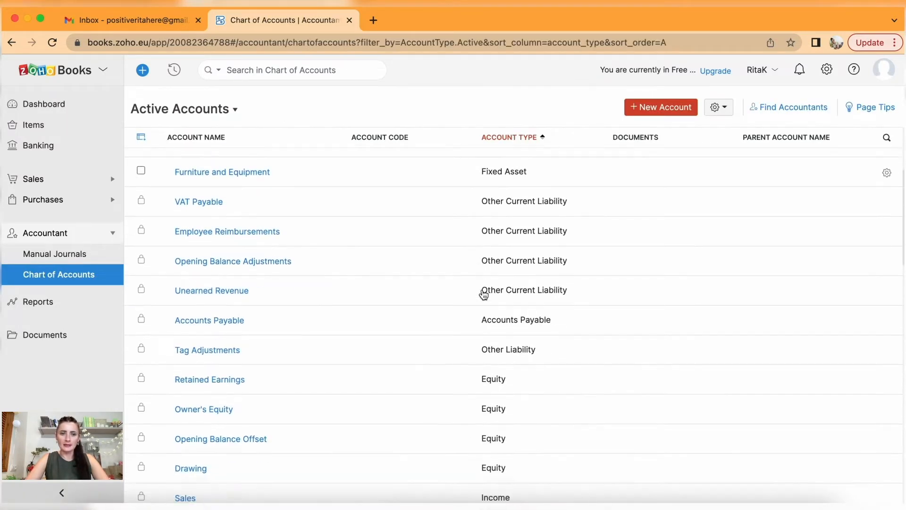
scroll(484, 295, "down", 1)
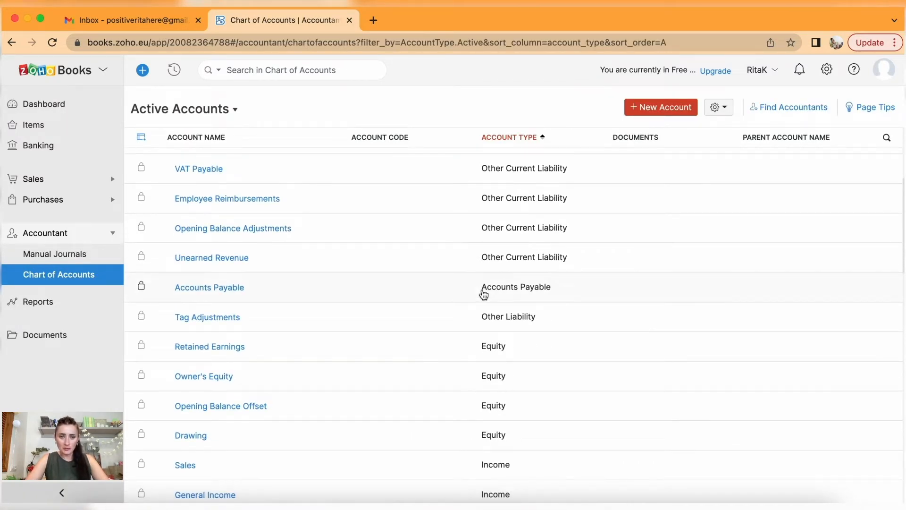
scroll(484, 294, "down", 5)
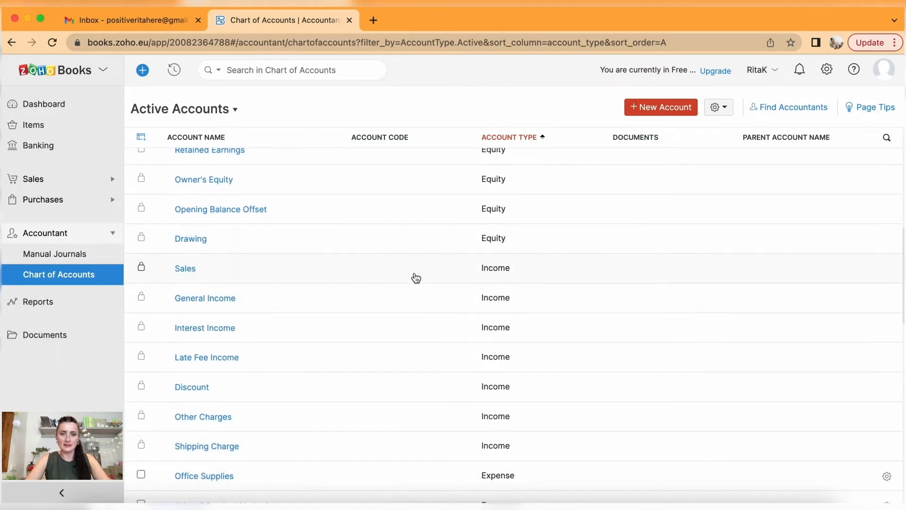
left_click(258, 268)
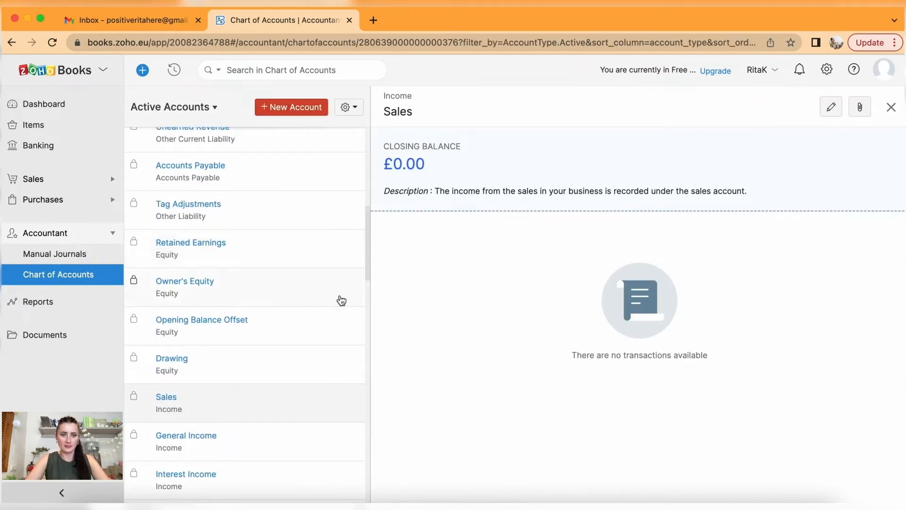
scroll(320, 414, "down", 3)
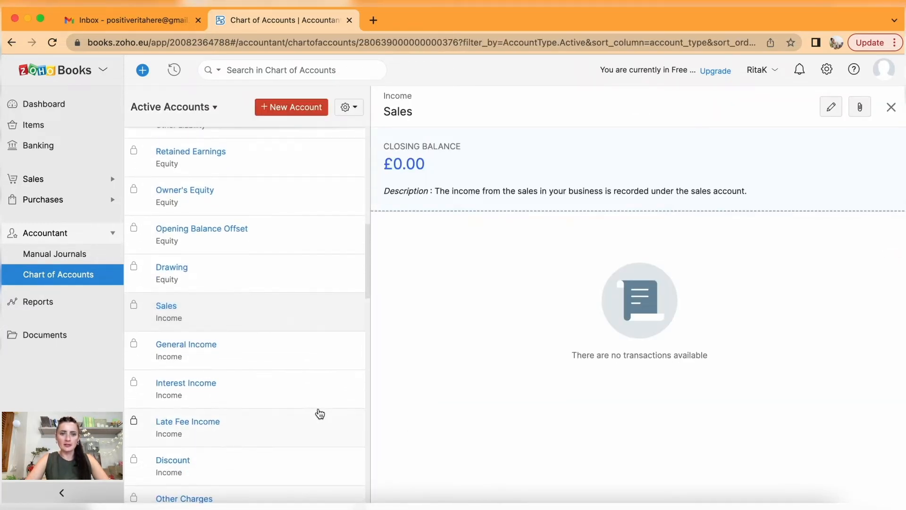
left_click(303, 112)
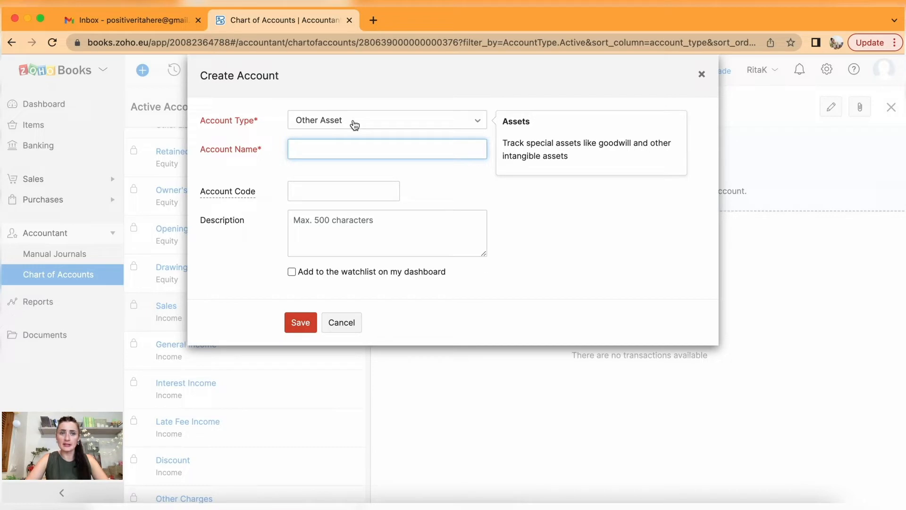
Set the new account's type to Income and enter the name Digital sales.
left_click(354, 125)
scroll(394, 229, "down", 1)
scroll(394, 229, "down", 5)
scroll(395, 229, "down", 2)
left_click(351, 200)
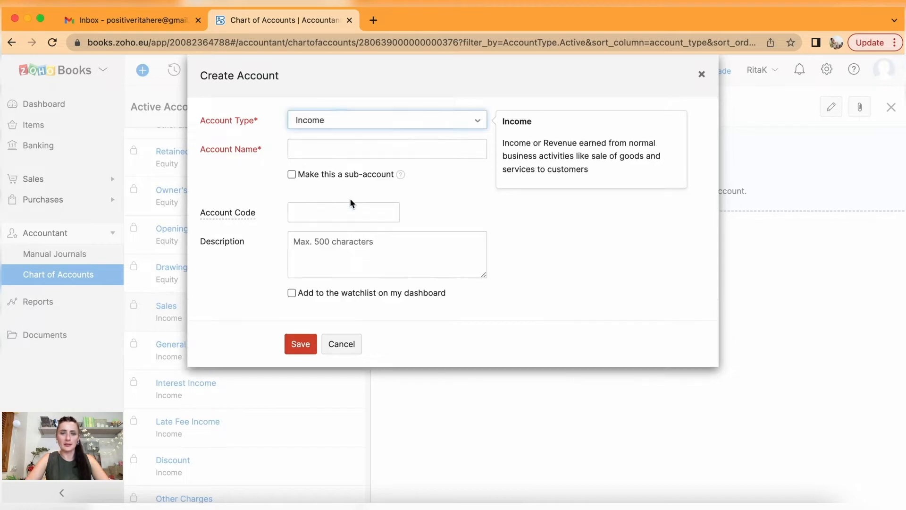
left_click(317, 150)
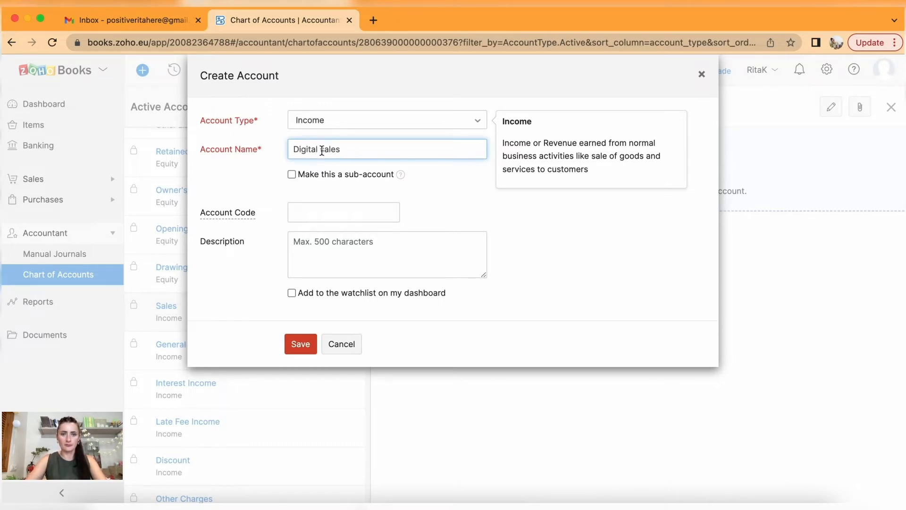
Make it a sub-account of Sales, clear the account code, and save.
left_click(292, 175)
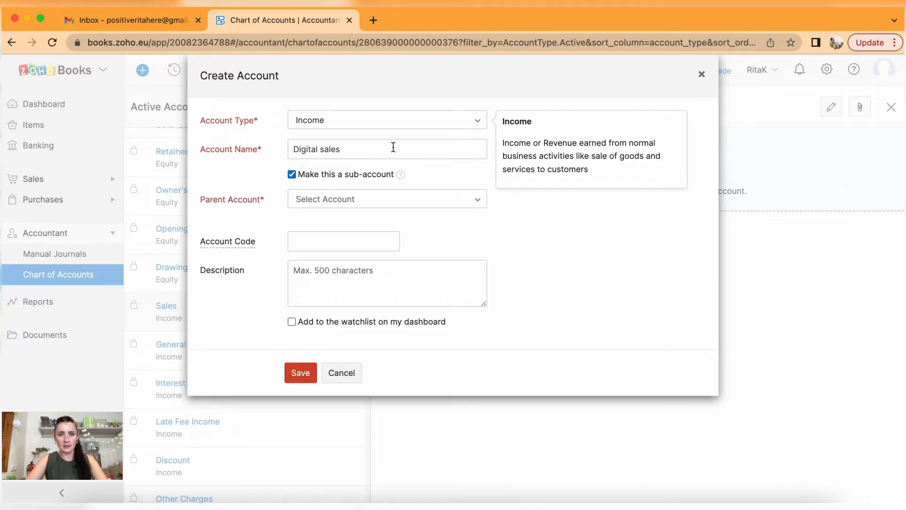
left_click(325, 202)
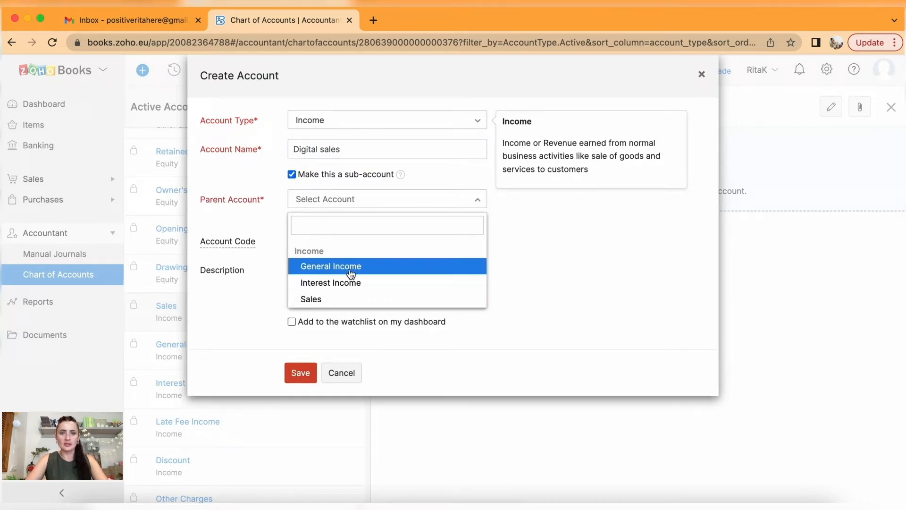
left_click(317, 301)
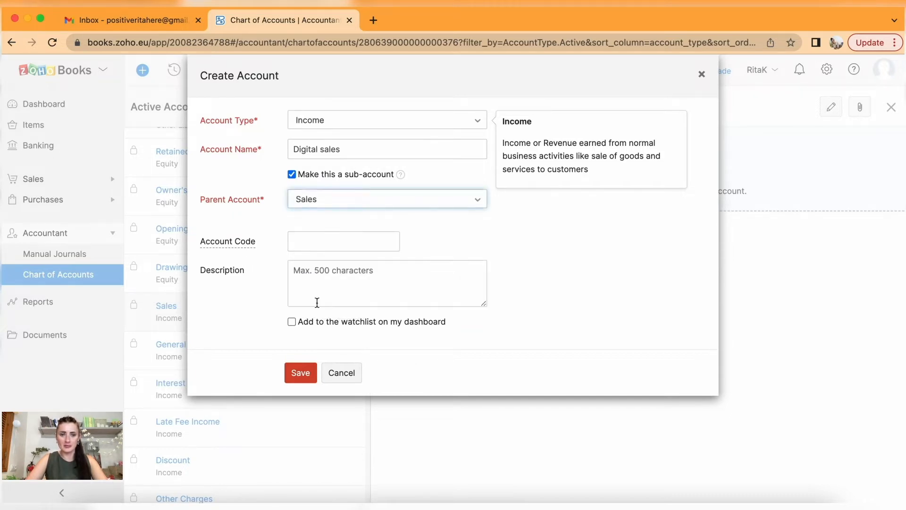
left_click(305, 241)
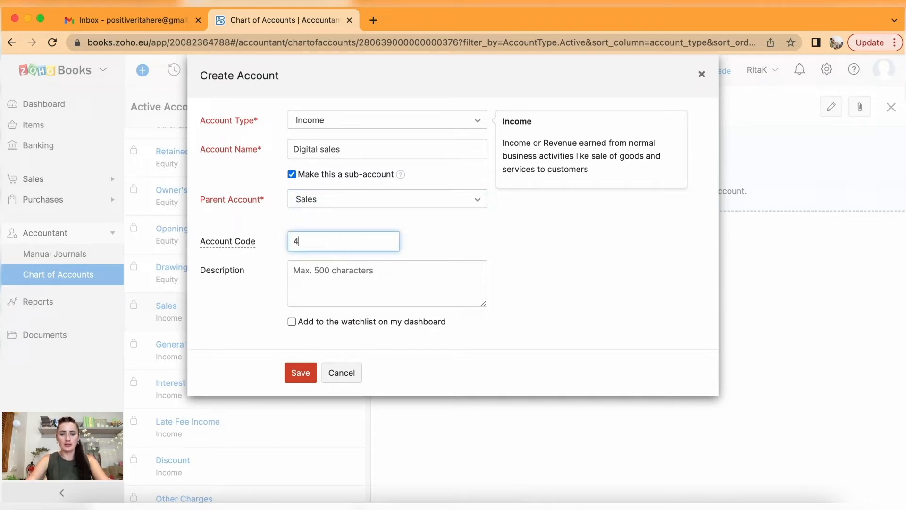
key("BackSpace")
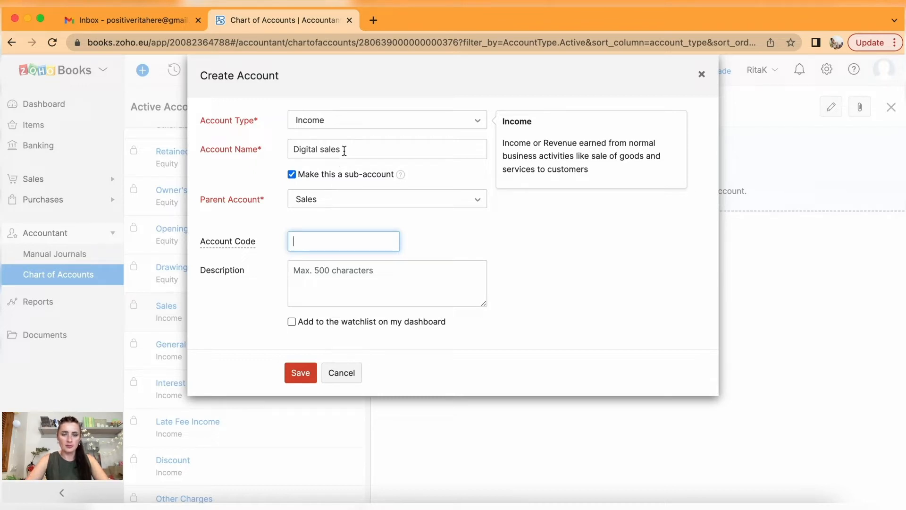
left_click(302, 373)
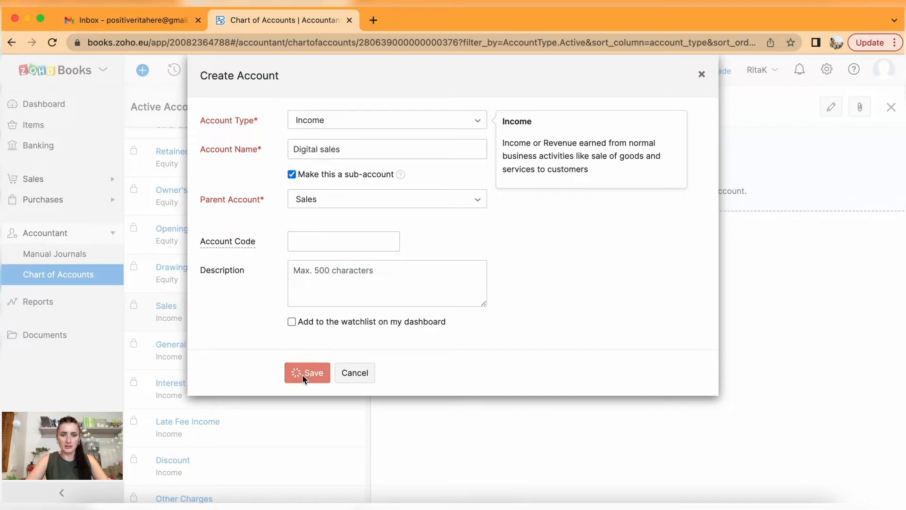
scroll(304, 381, "down", 10)
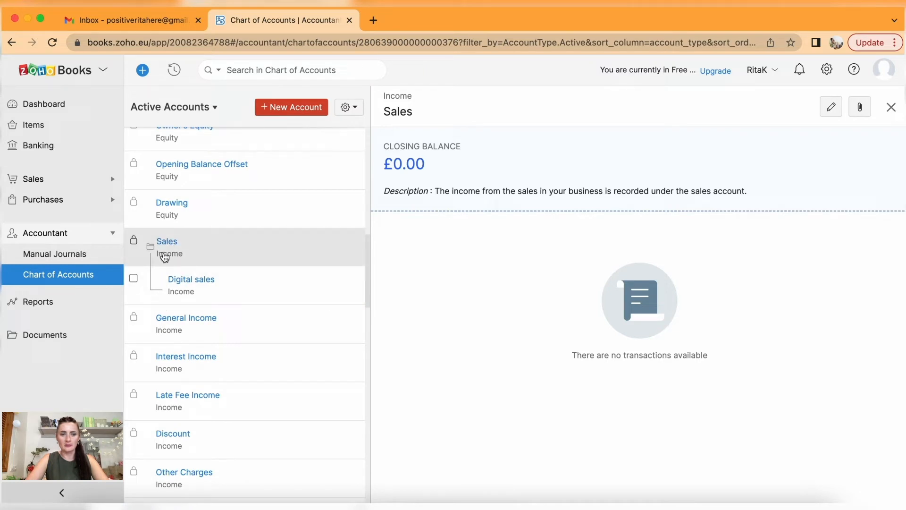
Create a Custom Orders income account as a sub-account of Sales and save it.
left_click(294, 109)
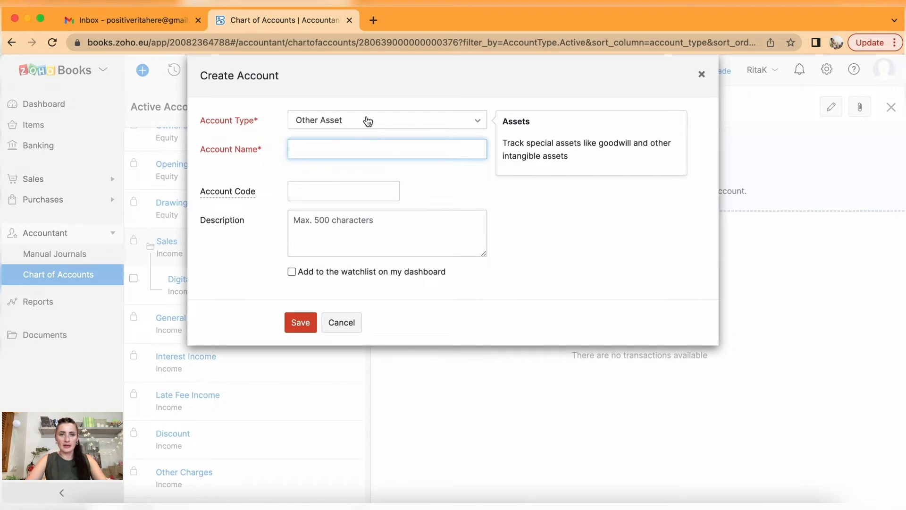
left_click(367, 120)
scroll(381, 223, "down", 3)
scroll(380, 223, "down", 5)
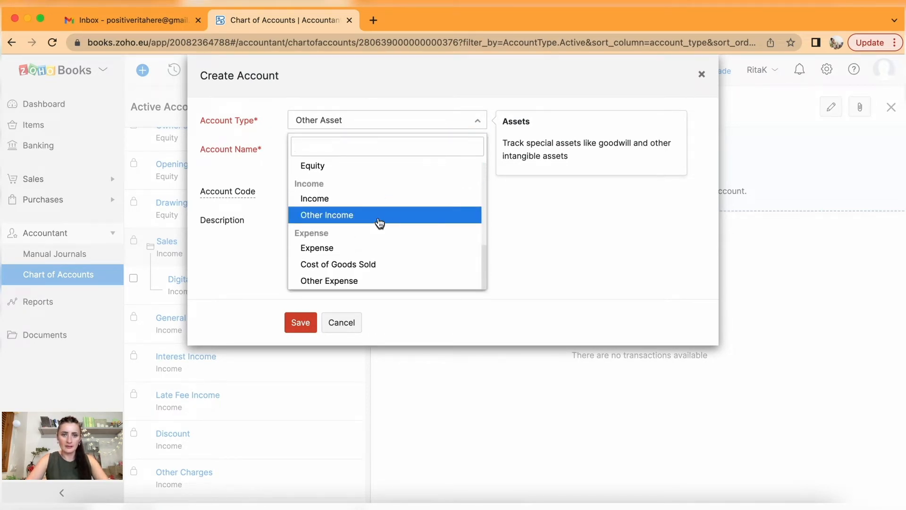
left_click(363, 199)
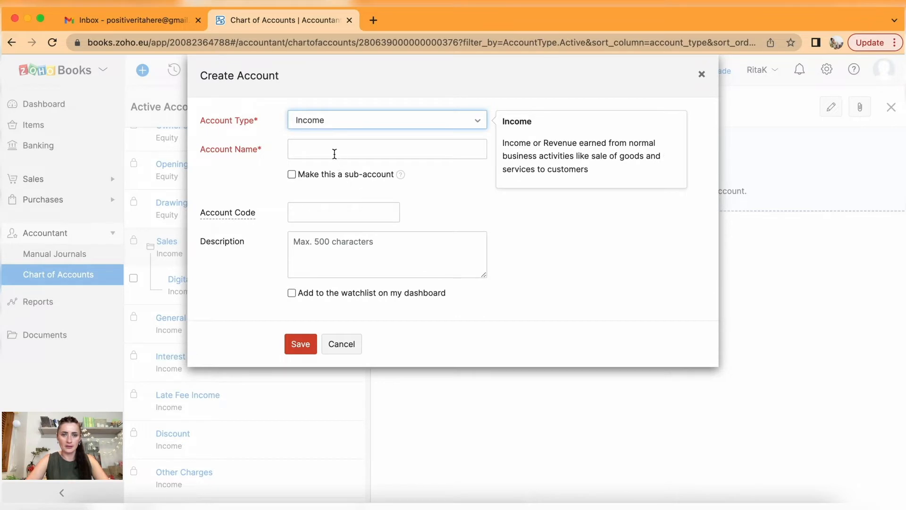
left_click(367, 151)
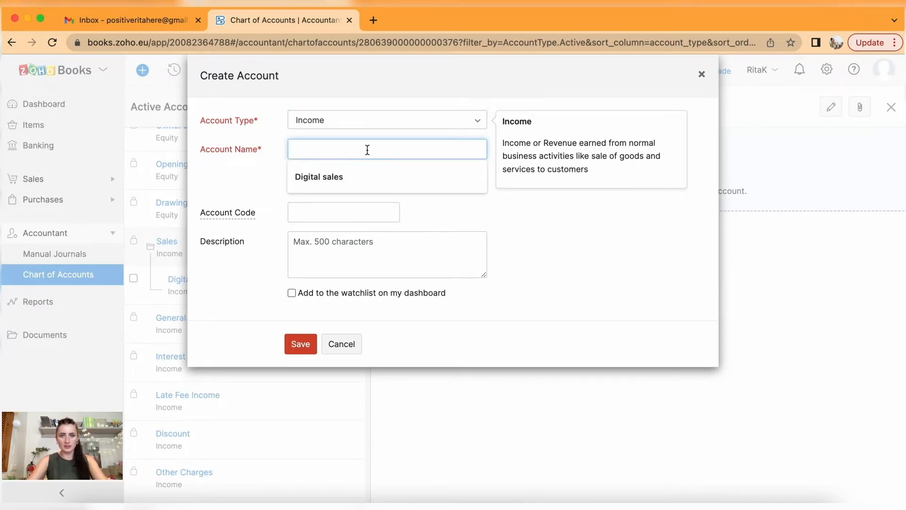
type("Custom Orders")
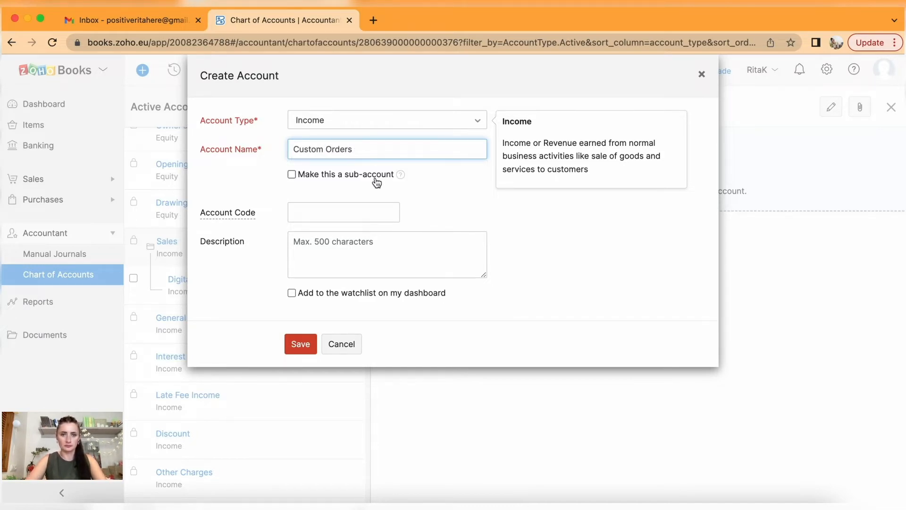
left_click(293, 174)
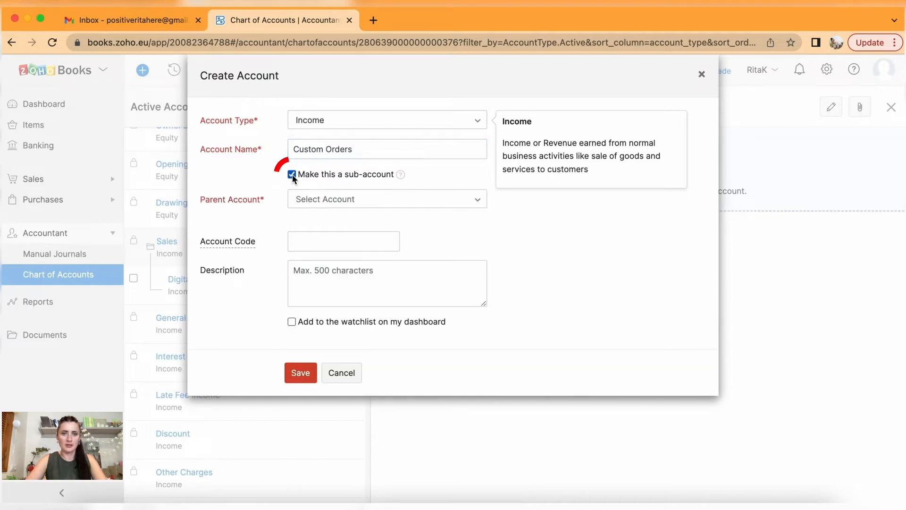
left_click(318, 204)
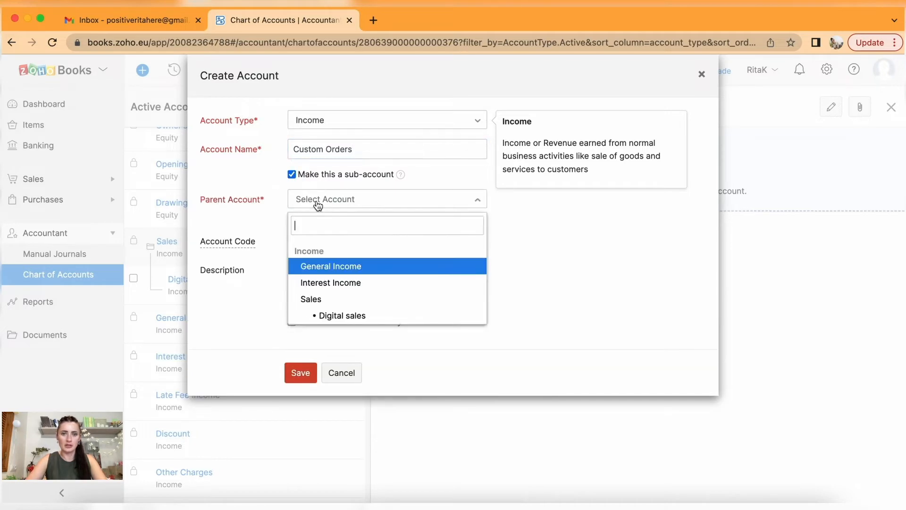
left_click(344, 300)
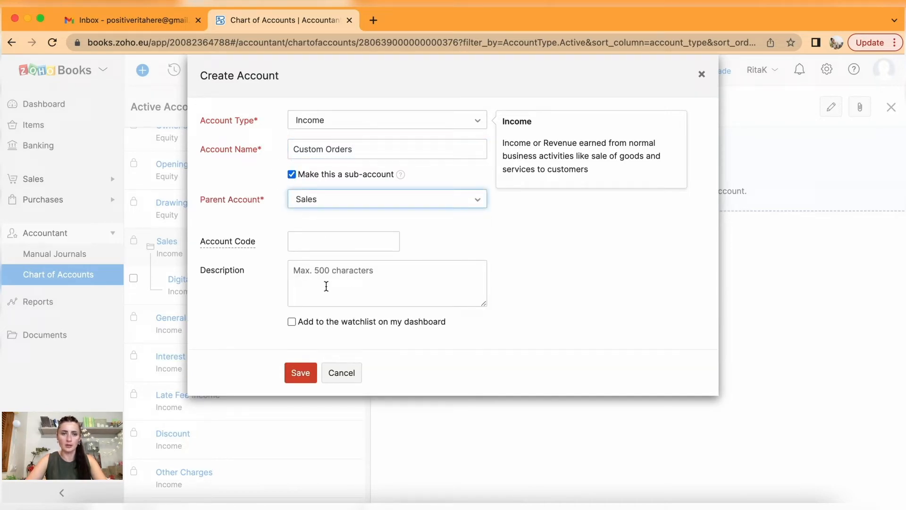
left_click(304, 375)
Scroll the account list to show Sales with Digital sales and Custom Orders beneath it.
scroll(303, 377, "down", 11)
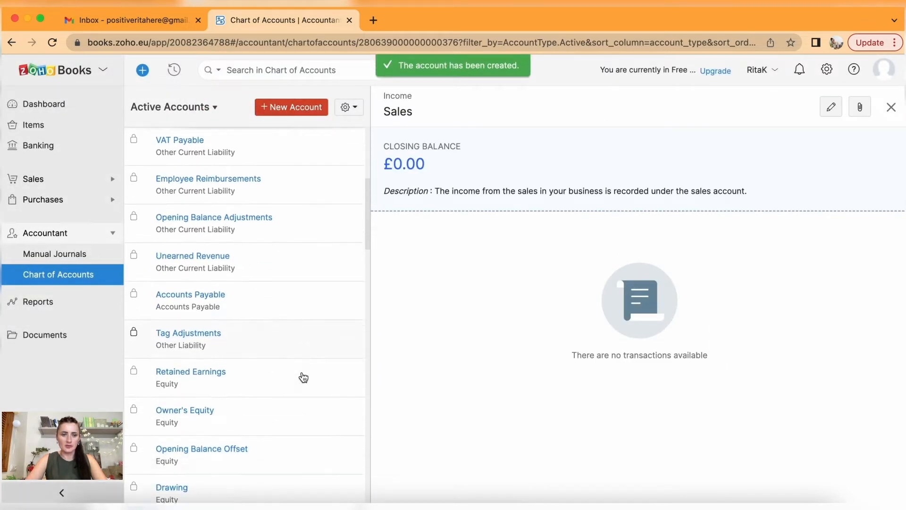
scroll(303, 377, "down", 1)
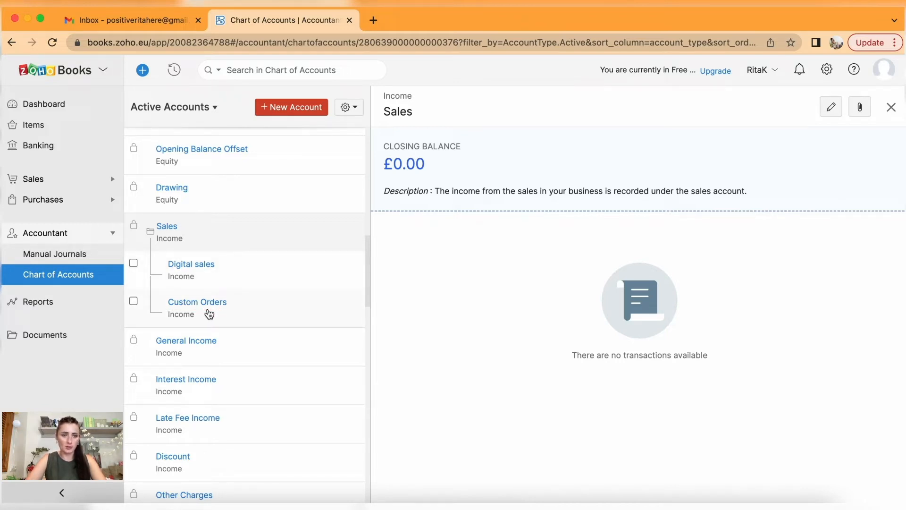
Start an Online course income account as a sub-account of Digital sales.
left_click(208, 278)
left_click(284, 106)
left_click(370, 121)
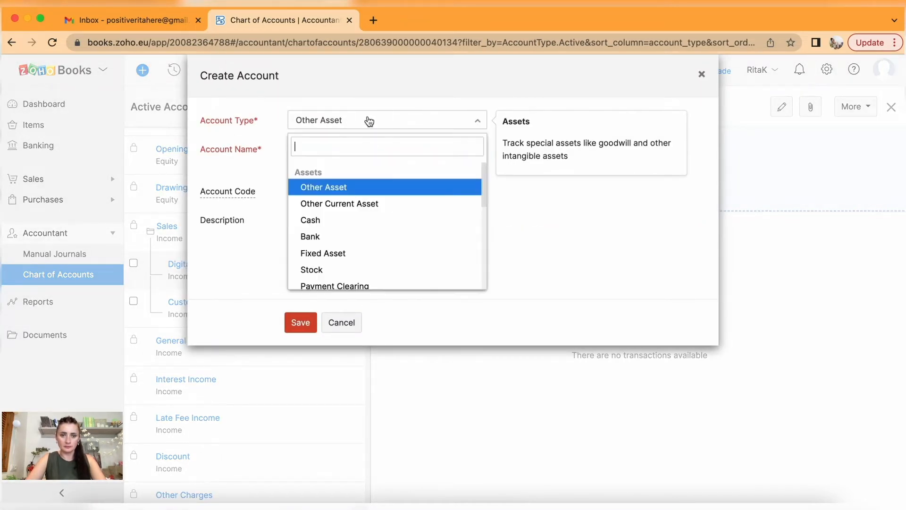
scroll(387, 238, "down", 8)
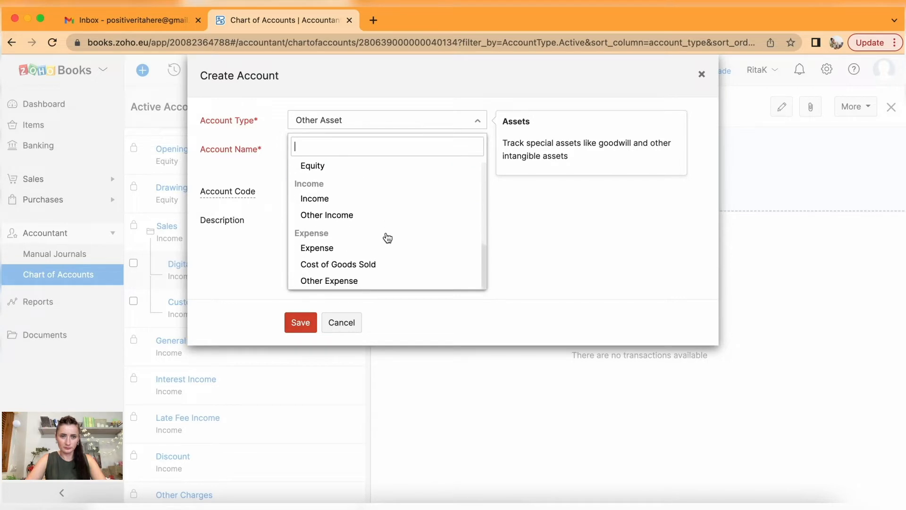
left_click(347, 206)
left_click(323, 149)
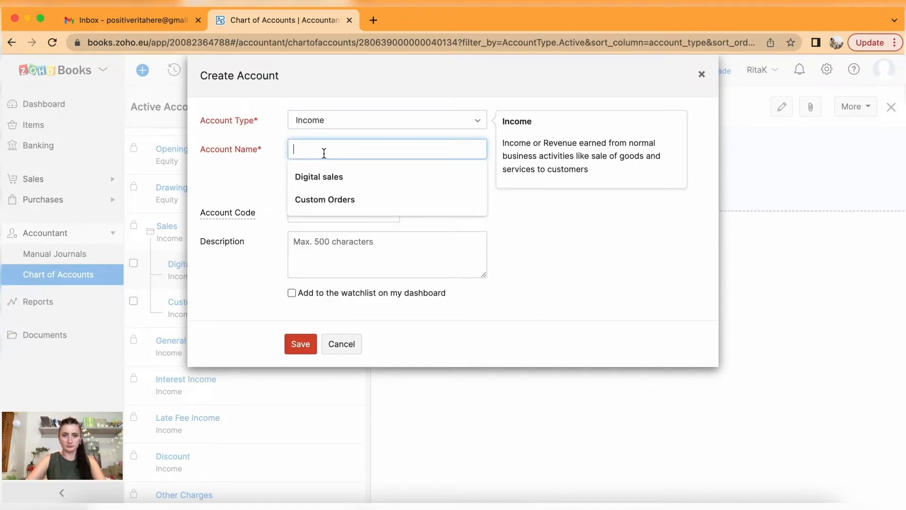
type("O")
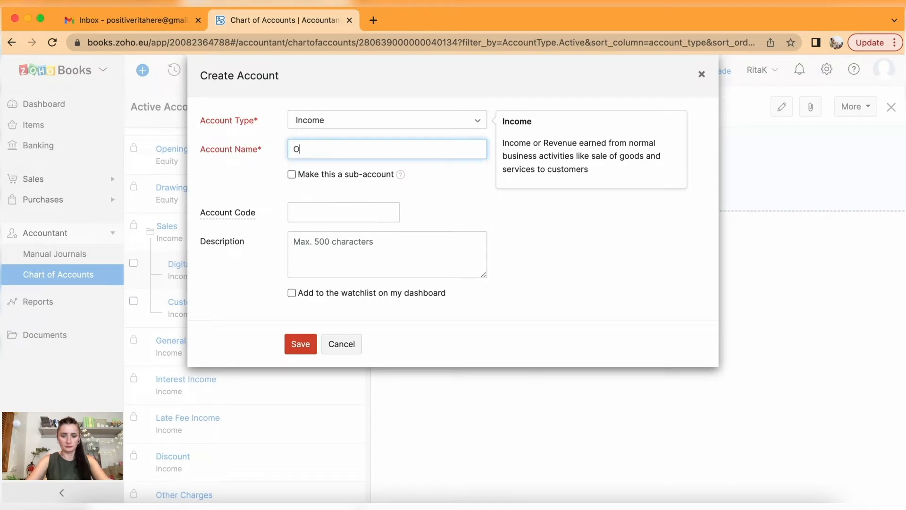
type("nline")
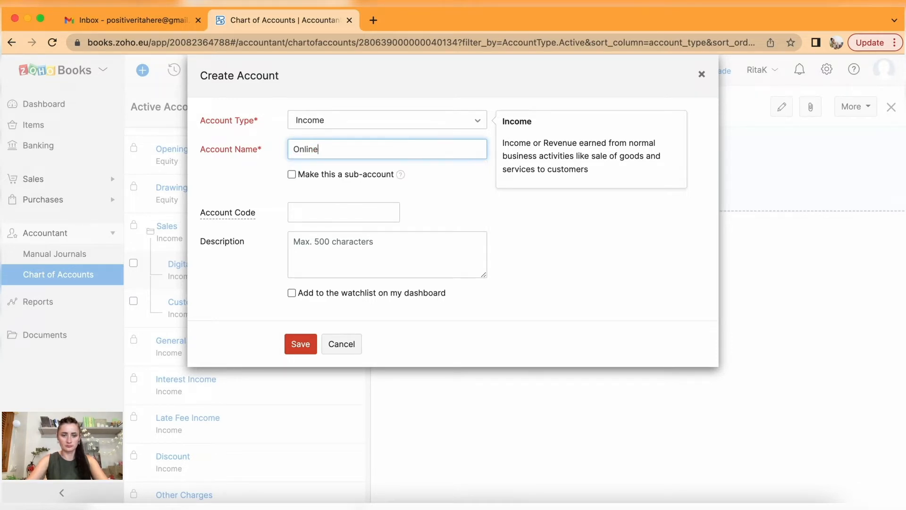
type(" course")
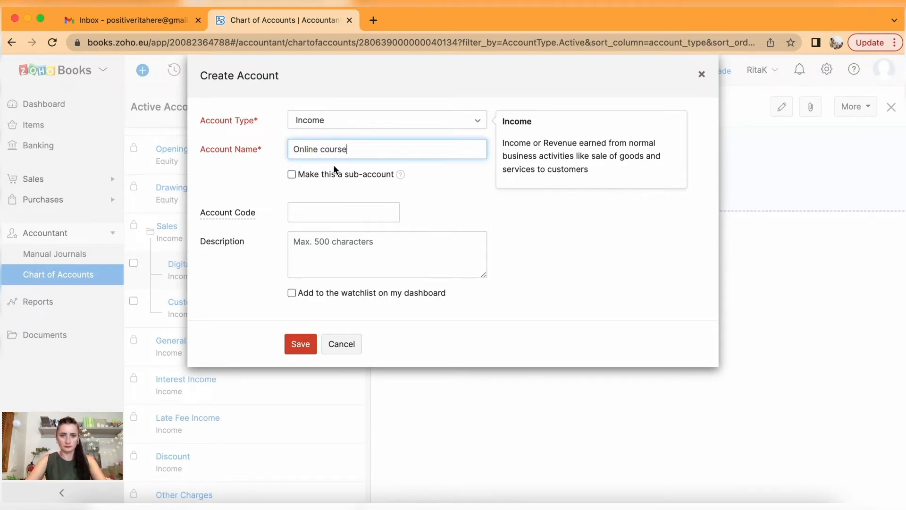
left_click(292, 175)
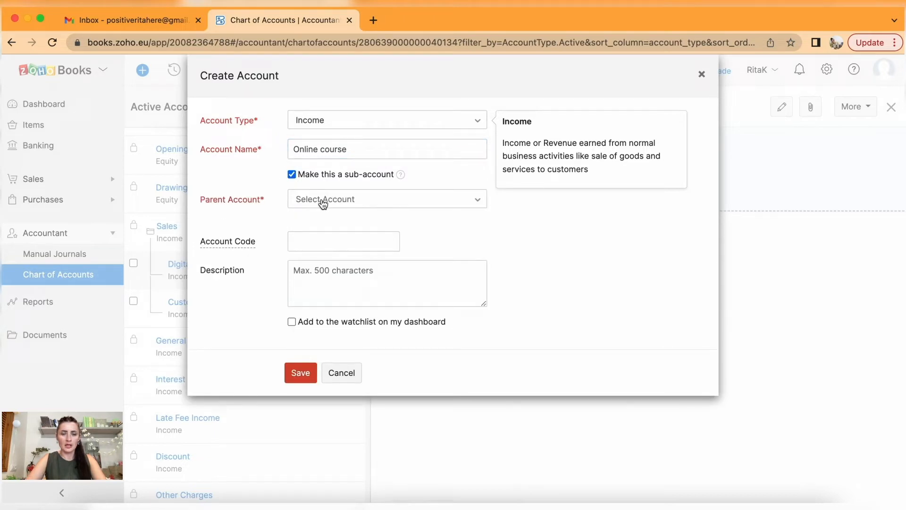
left_click(324, 202)
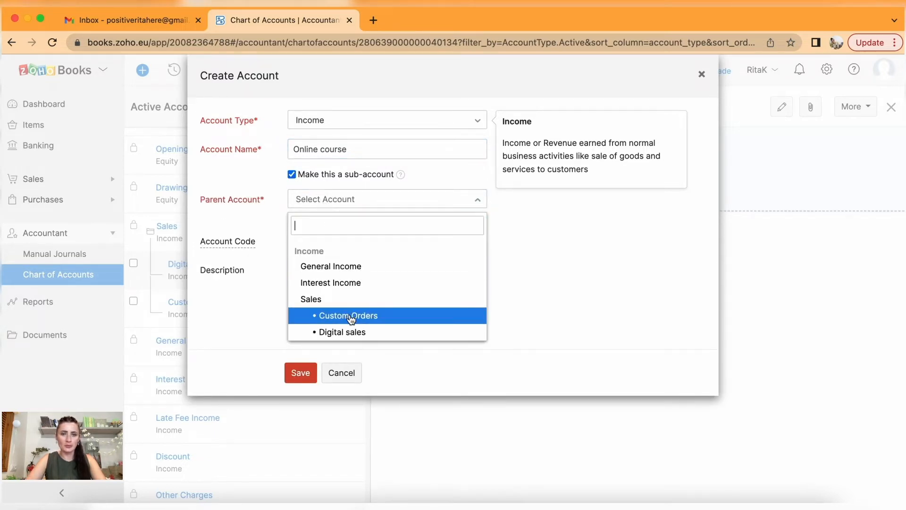
left_click(353, 331)
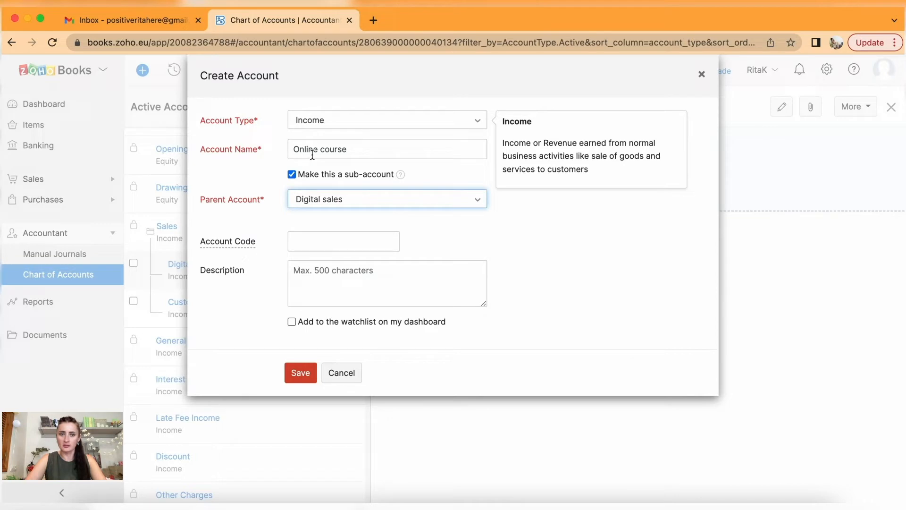
Copy 'Online course' into the Description field and save the account.
left_click_drag(374, 148, 273, 154)
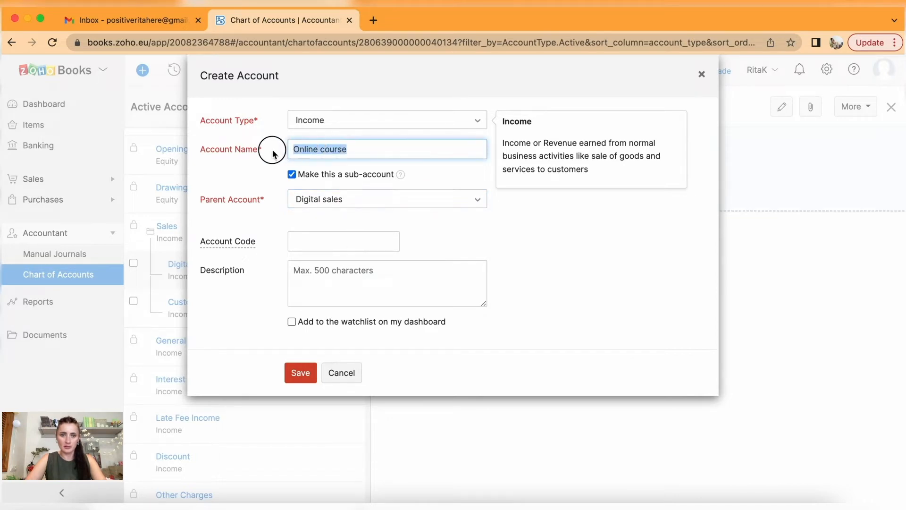
key("ctrl+c")
left_click(318, 283)
key("ctrl+v")
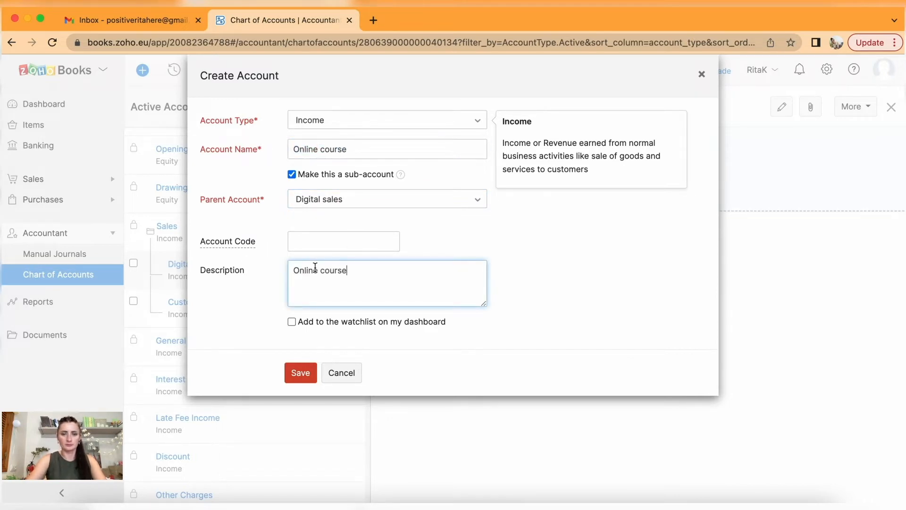
left_click(309, 375)
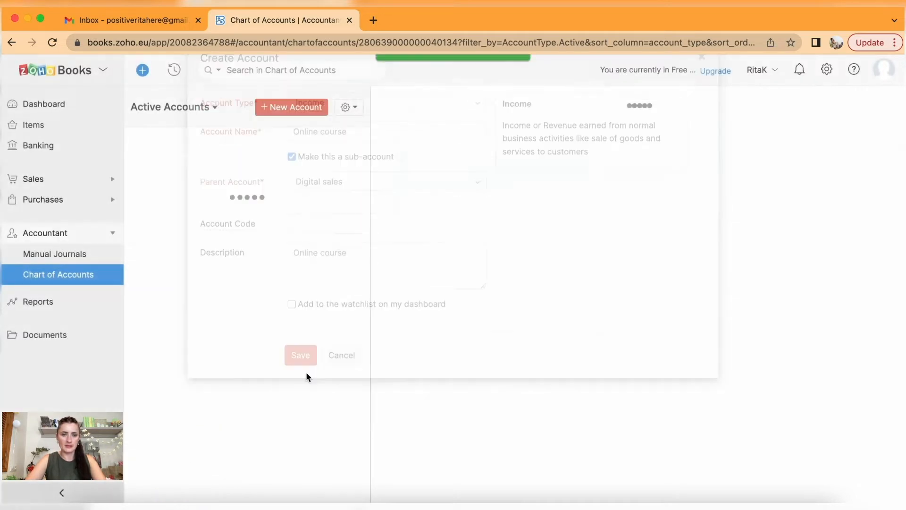
scroll(308, 378, "down", 1)
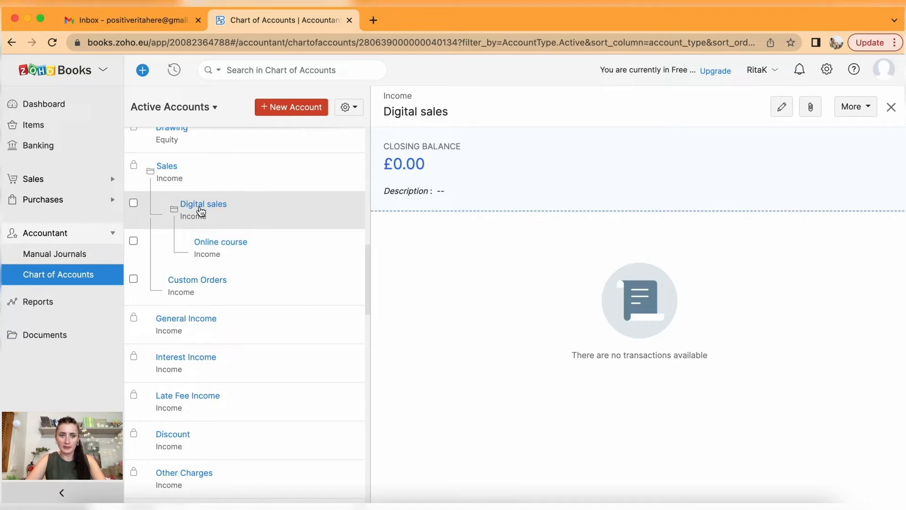
Start an Event Planner / Notebook income account under Digital sales, correcting a typo in the name.
left_click(287, 107)
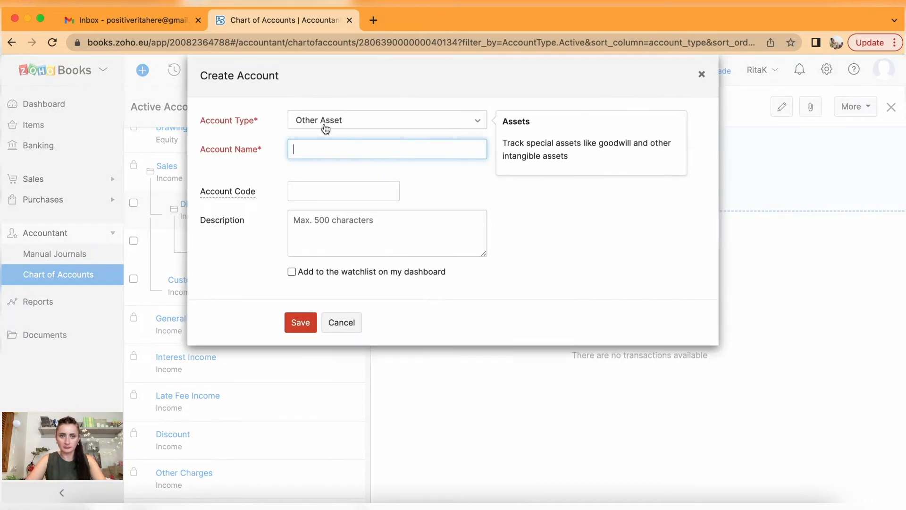
left_click(340, 119)
scroll(370, 246, "down", 5)
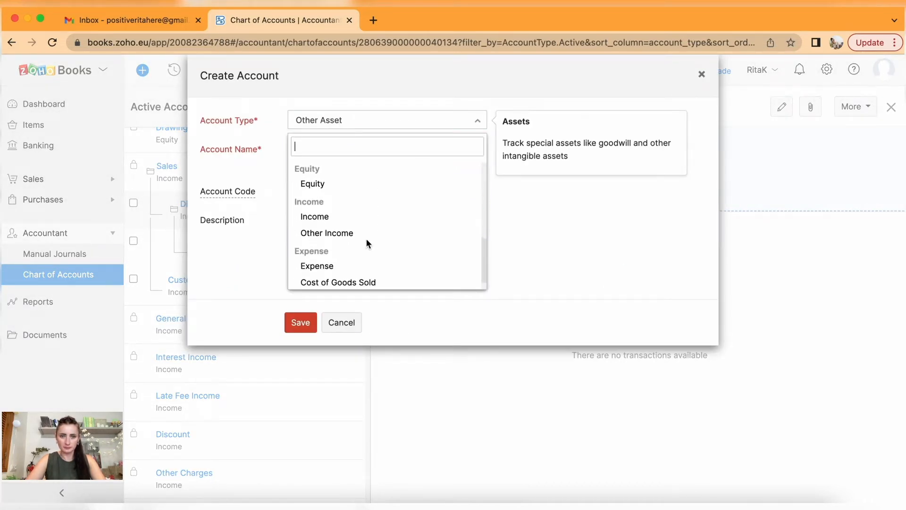
left_click(313, 215)
left_click(300, 147)
type("Event Patione")
key("BackSpace")
key("BackSpace")
key("BackSpace")
key("BackSpace")
key("BackSpace")
key("BackSpace")
type("lanner / Notebook")
left_click(291, 175)
left_click(316, 200)
left_click(362, 332)
Paste the name as the description and save the Event Planner / Notebook account.
left_click(254, 152)
left_click(298, 279)
key("ctrl+v")
left_click(301, 373)
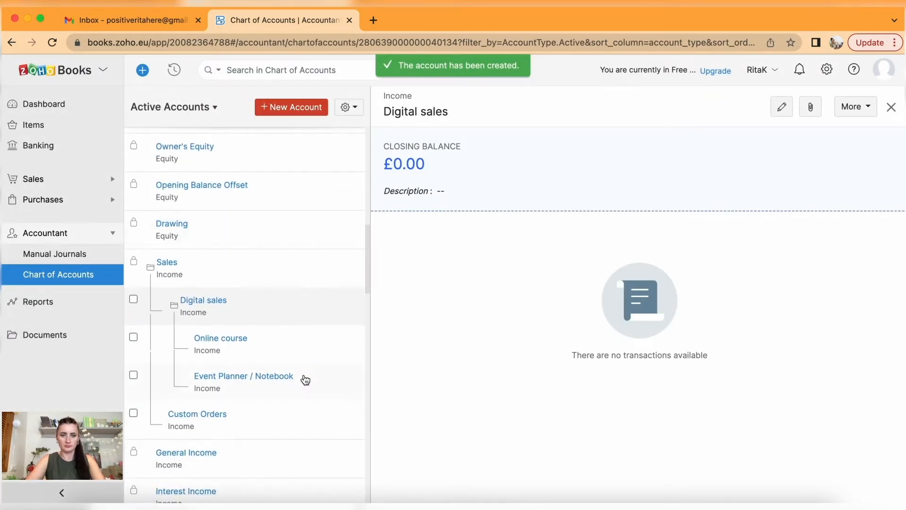
scroll(306, 380, "down", 2)
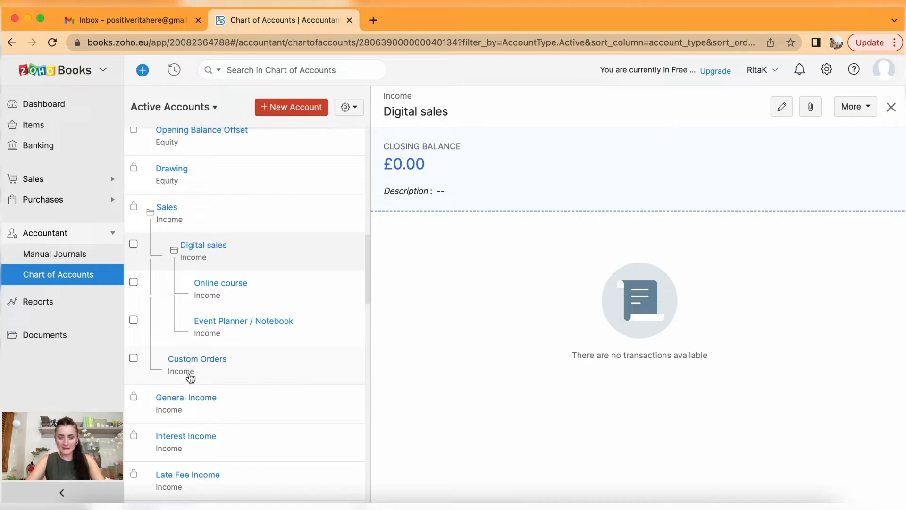
Start a Corporate Events & Exhibitions income account as a sub-account of Custom Orders.
left_click(295, 107)
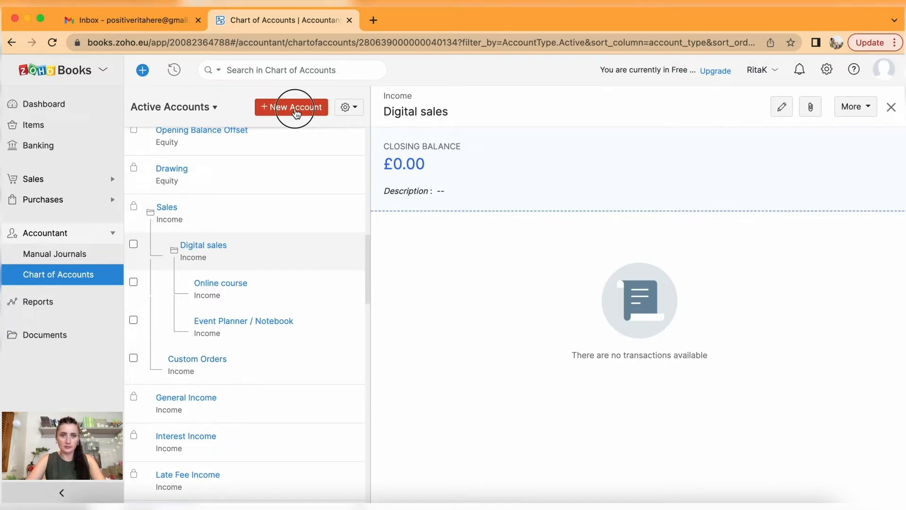
left_click(356, 124)
scroll(364, 240, "down", 5)
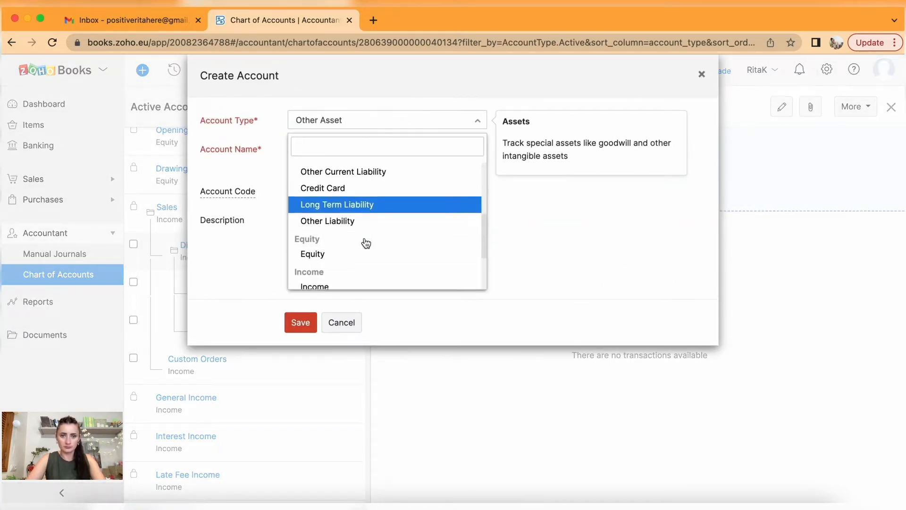
left_click(338, 248)
left_click(306, 151)
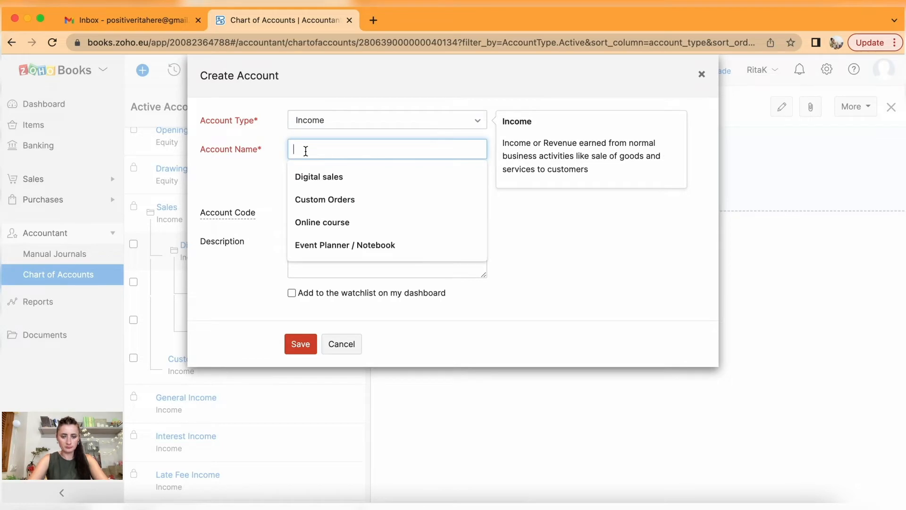
type("Corporate Events & Exhibition")
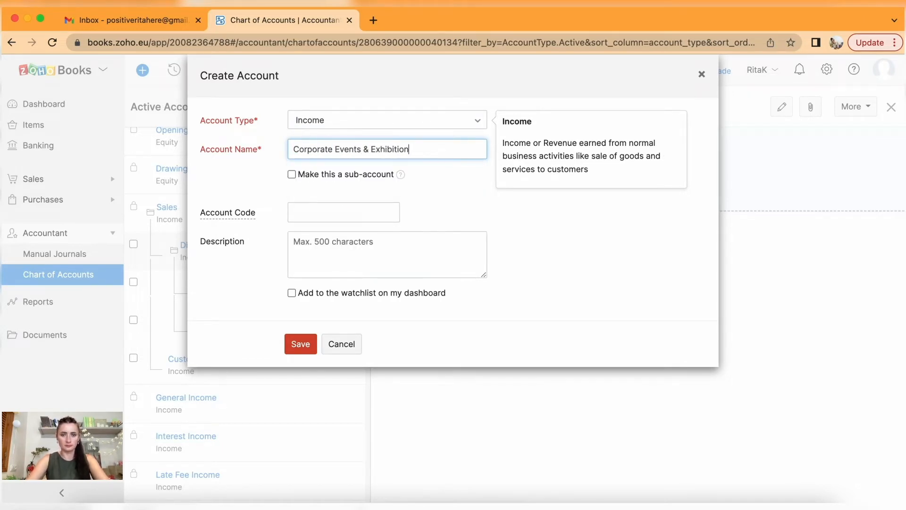
left_click(291, 174)
left_click(312, 199)
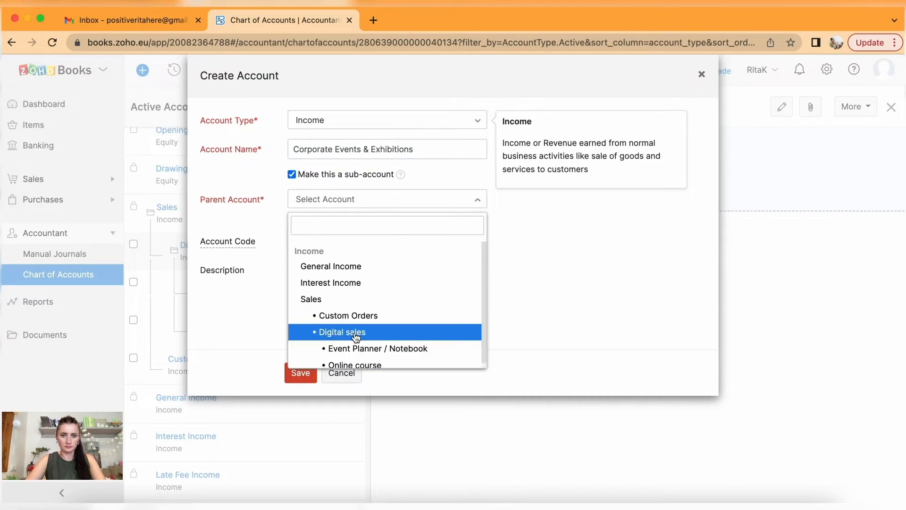
left_click(351, 310)
Copy the name into the description and save the Corporate Events & Exhibitions account.
left_click(330, 149)
left_click_drag(449, 148, 288, 150)
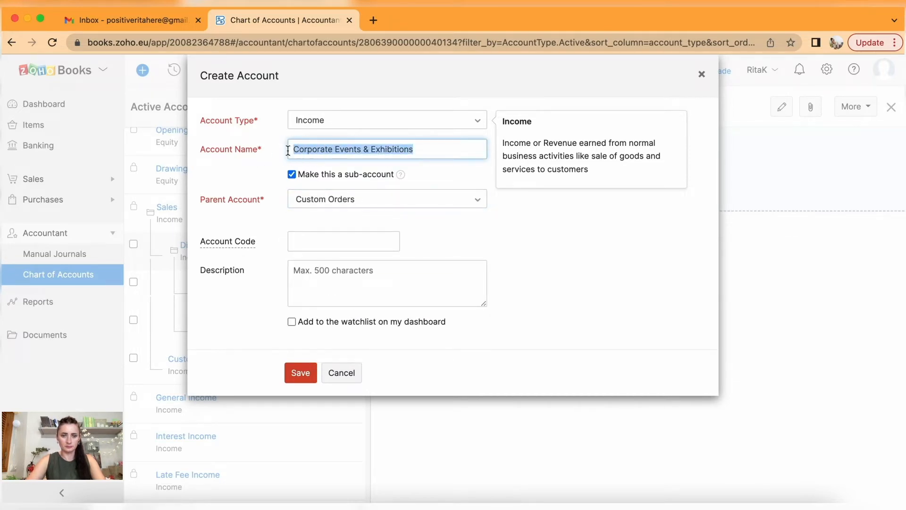
left_click(324, 284)
key("super+v")
left_click(304, 376)
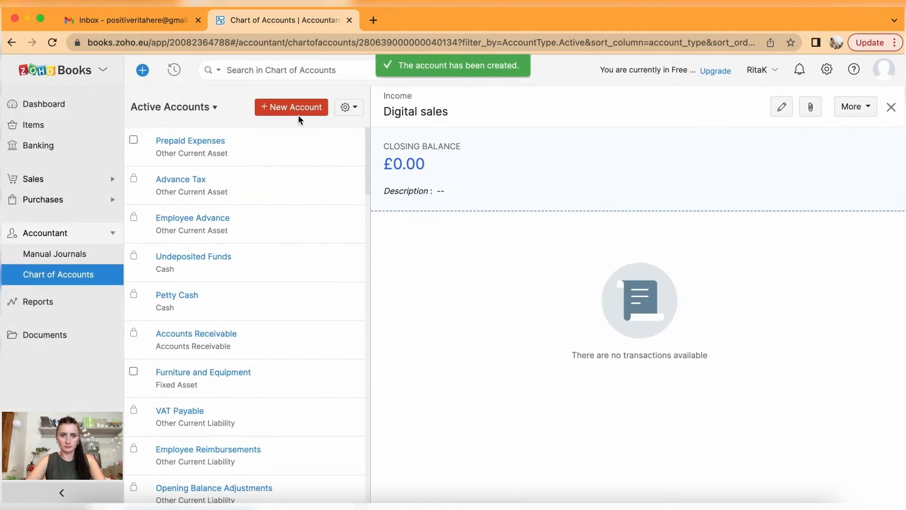
Start a Weddings income account as a sub-account of Custom Orders.
left_click(297, 106)
left_click(349, 124)
scroll(369, 251, "down", 5)
left_click(368, 219)
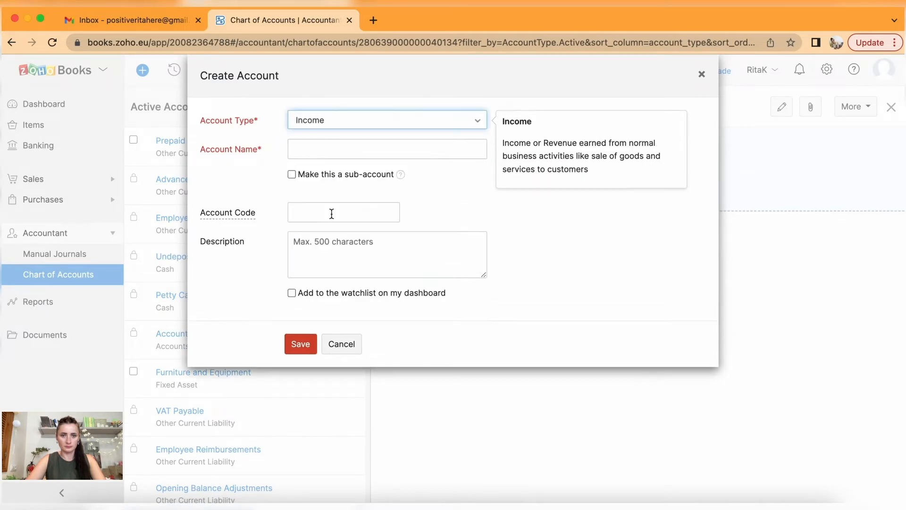
left_click(313, 149)
type("Wedding")
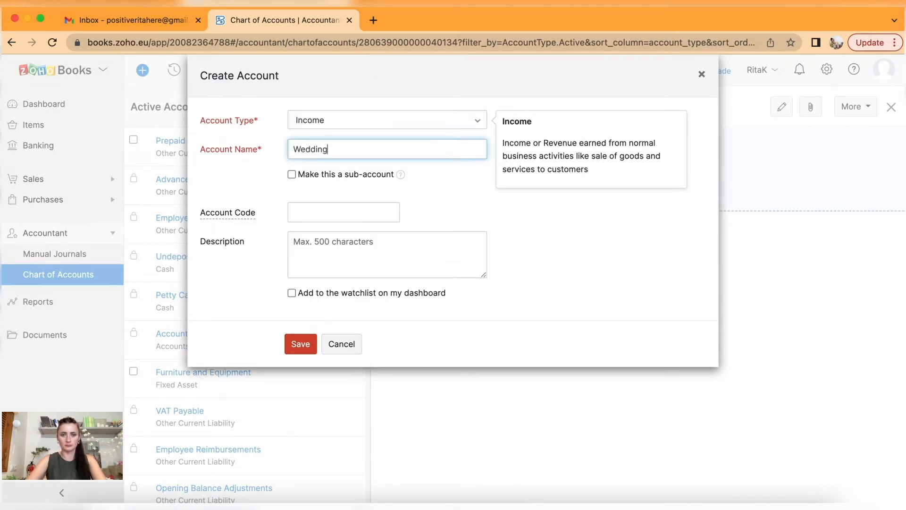
type("s")
left_click(292, 175)
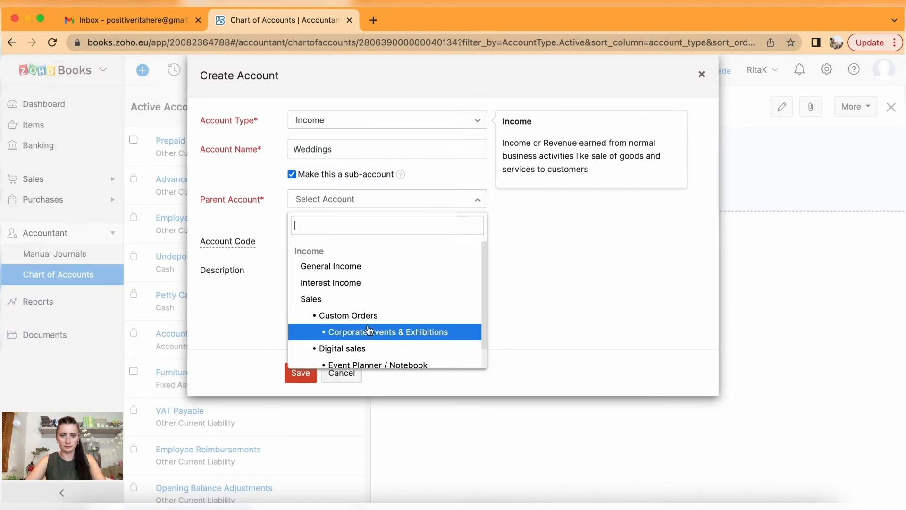
left_click(321, 371)
Set the Weddings description to 'Event - Weddings' and save the account.
left_click_drag(340, 151, 252, 155)
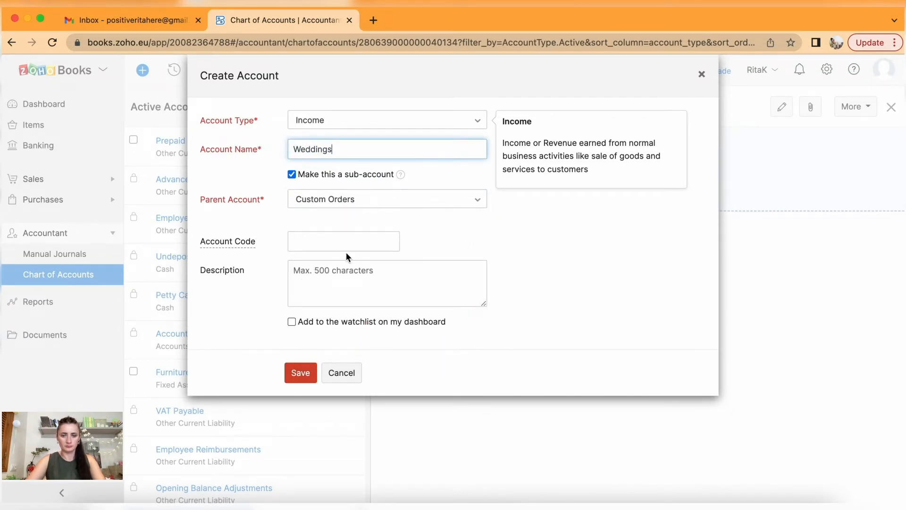
left_click_drag(344, 149, 283, 143)
left_click(346, 279)
type("Event -")
key("ctrl+v")
left_click(301, 373)
Start a new Income account named Other occasions.
left_click(293, 107)
left_click(361, 124)
scroll(385, 283, "down", 5)
scroll(385, 284, "down", 3)
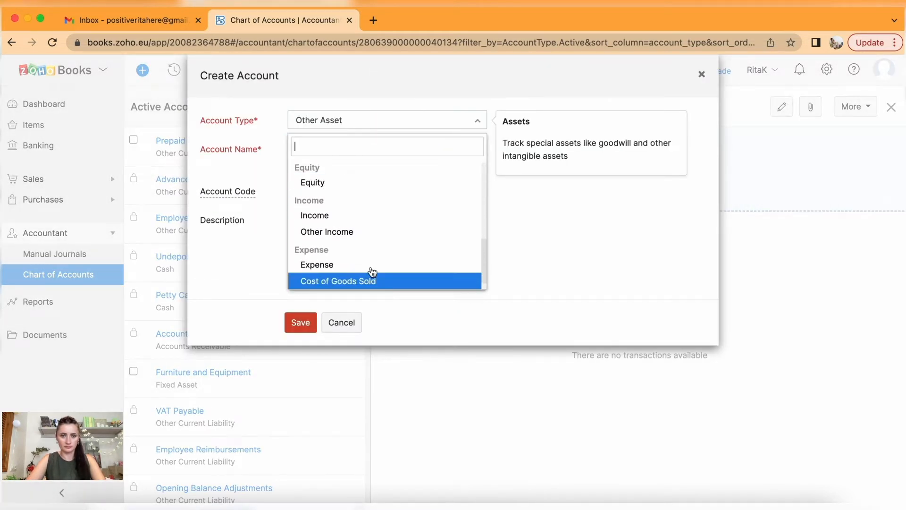
left_click(318, 156)
left_click(305, 150)
type("Other ")
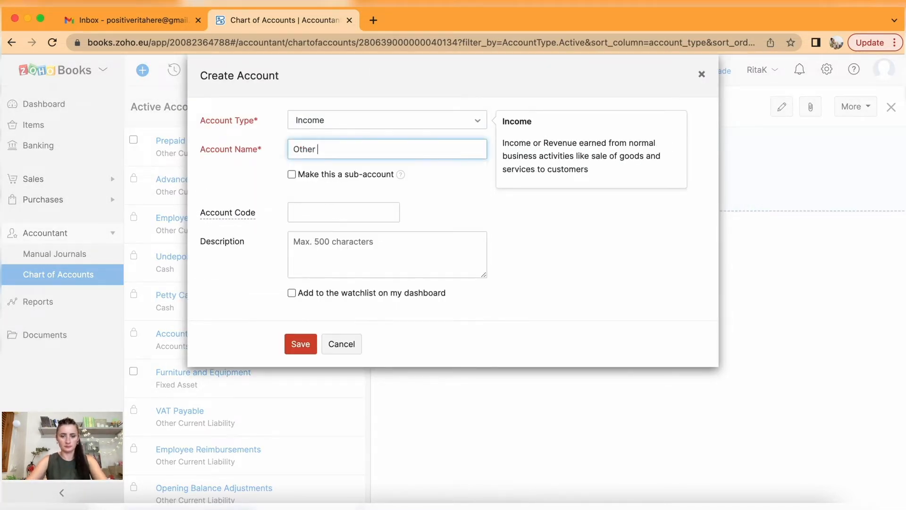
type("occasions")
Make Other occasions a Custom Orders sub-account, use its name as description, and save.
left_click_drag(367, 150, 279, 157)
key("ctrl+c")
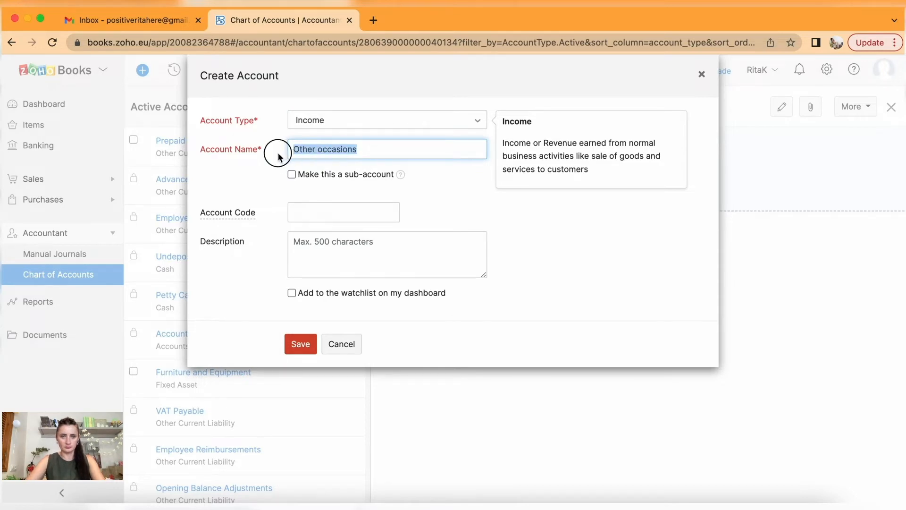
left_click(292, 173)
left_click(340, 199)
scroll(372, 302, "down", 2)
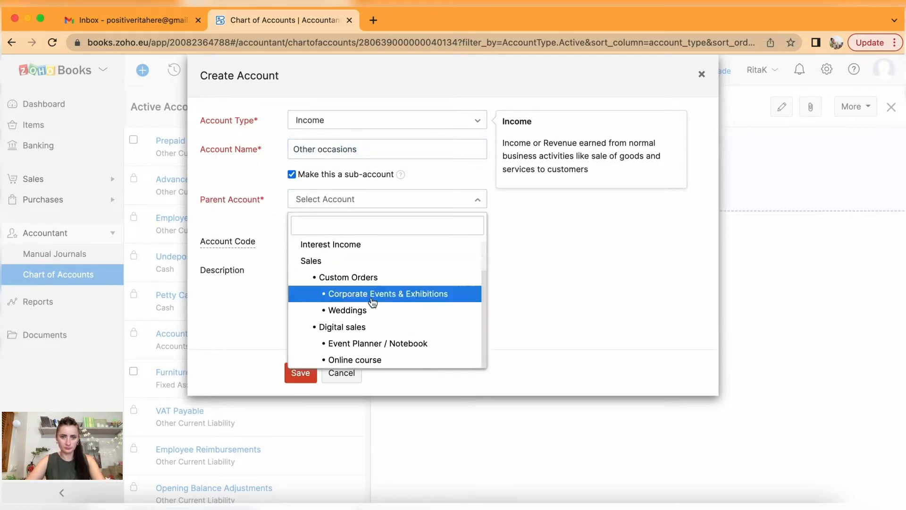
left_click(358, 278)
left_click(358, 277)
key("ctrl+v")
left_click(300, 373)
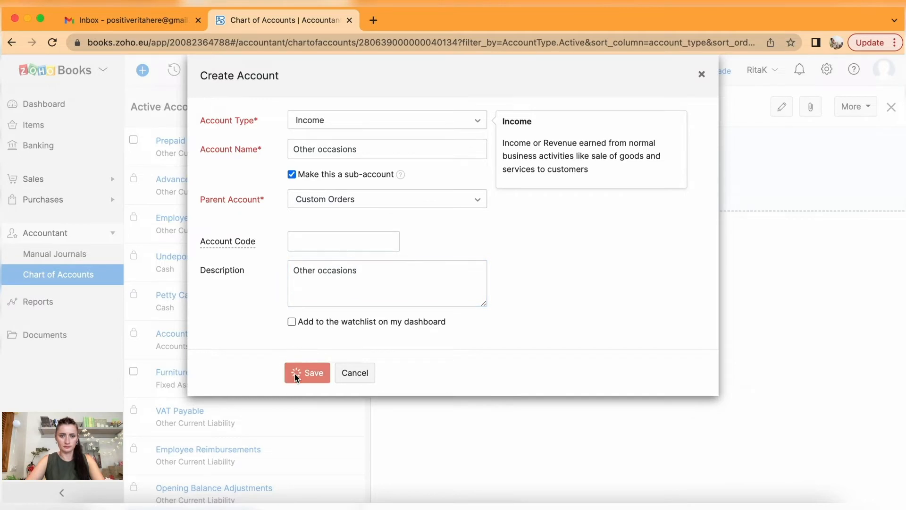
scroll(296, 379, "down", 10)
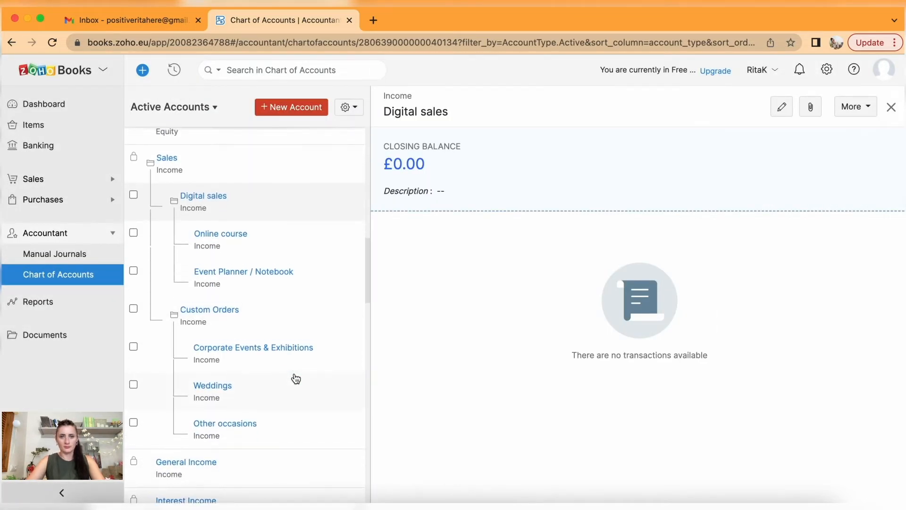
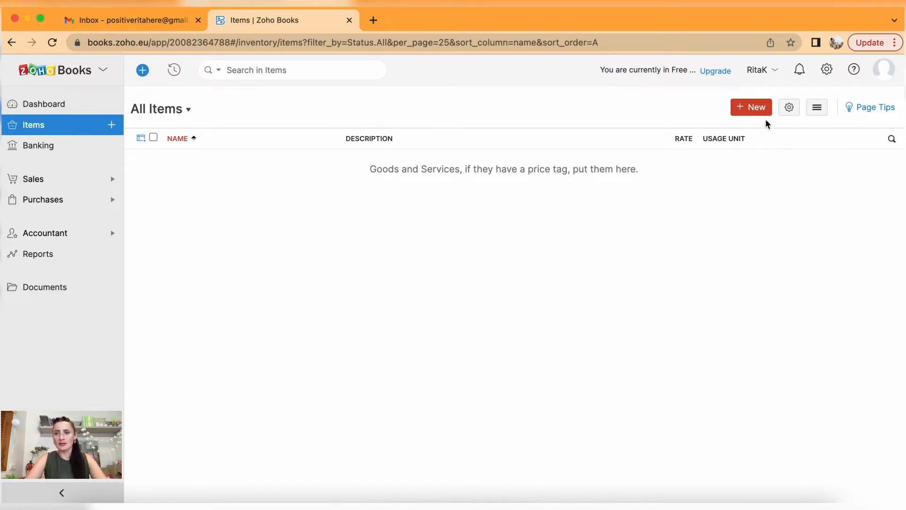
Start a new item named 'Event Planner - A5' with unit pcs.
left_click(757, 109)
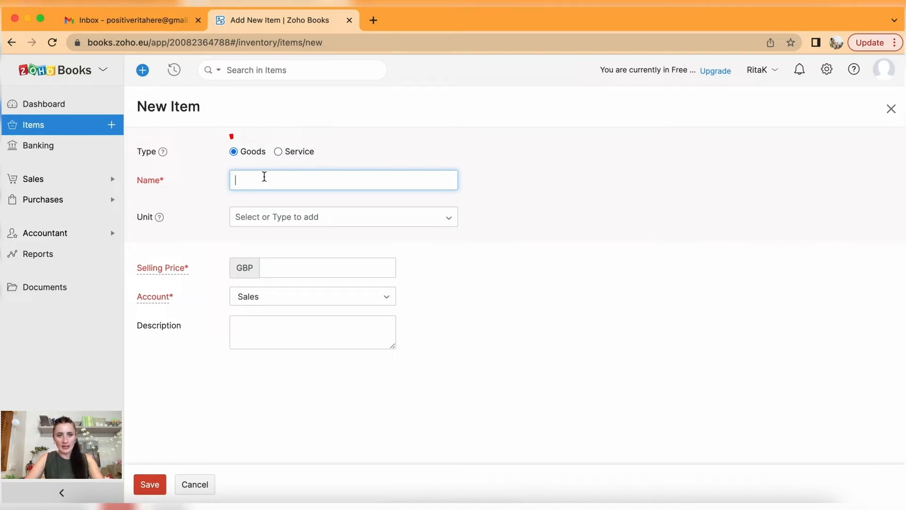
type("Event ")
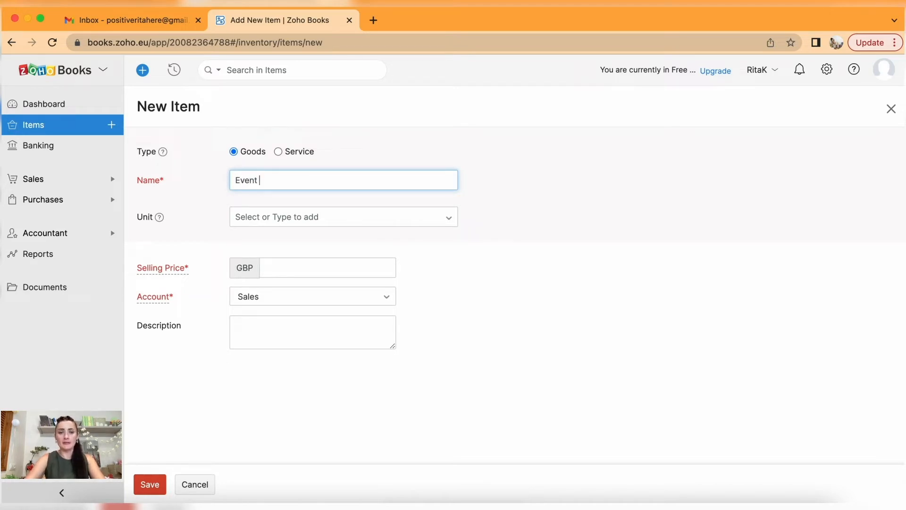
type("Planne")
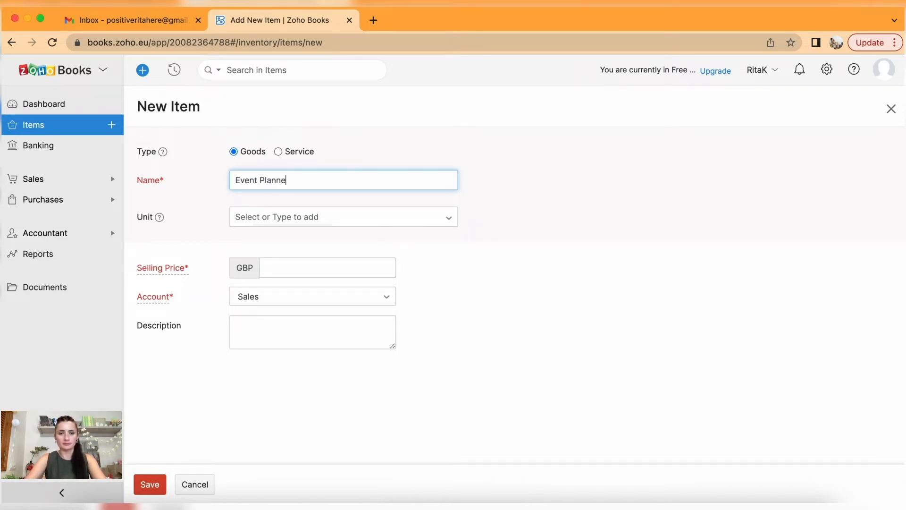
type("r - ")
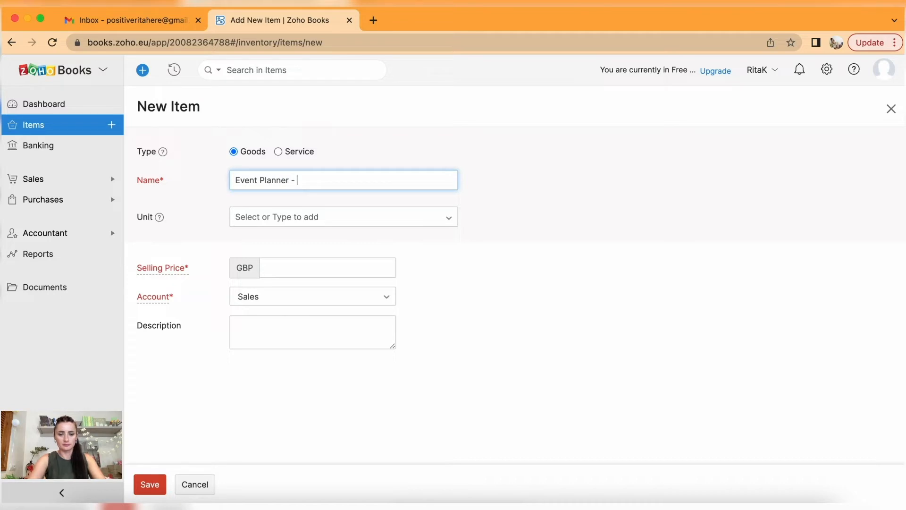
type("A%")
key("BackSpace")
type("5")
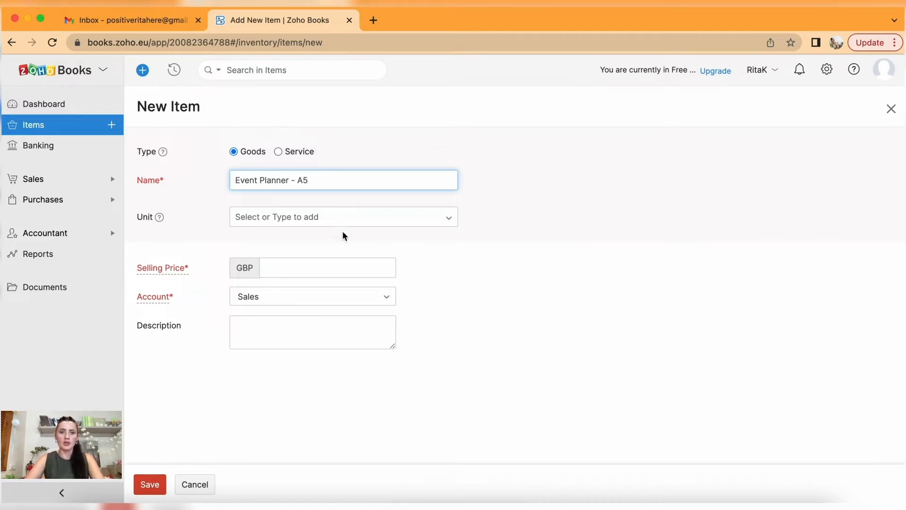
left_click(337, 216)
scroll(338, 293, "down", 5)
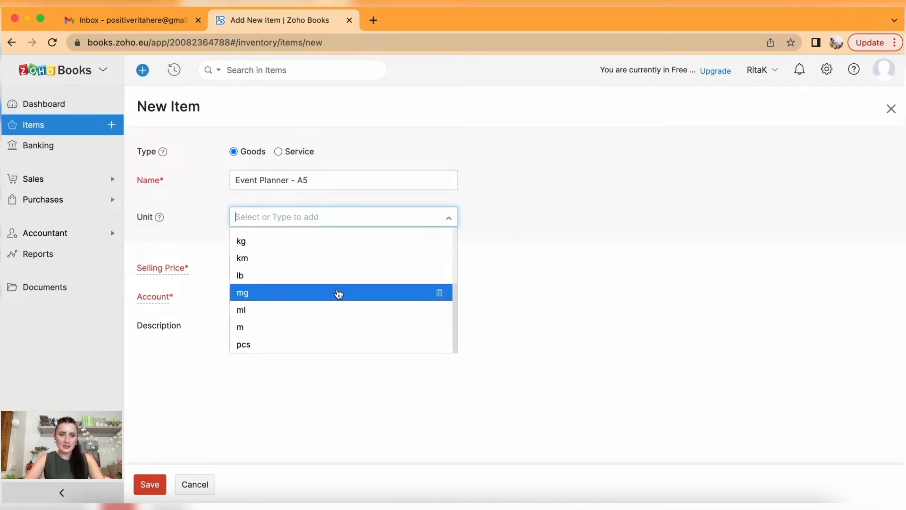
left_click(293, 345)
left_click(274, 217)
scroll(314, 289, "down", 5)
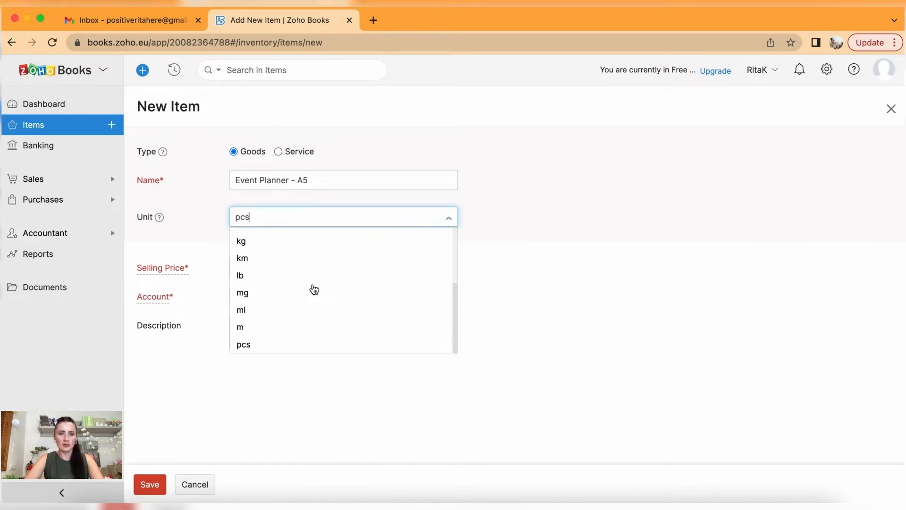
scroll(314, 289, "up", 5)
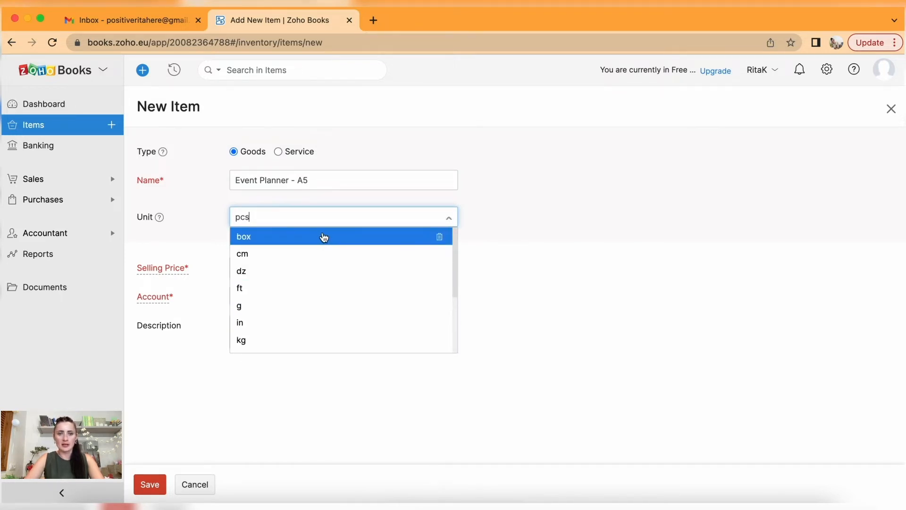
left_click_drag(318, 216, 215, 223)
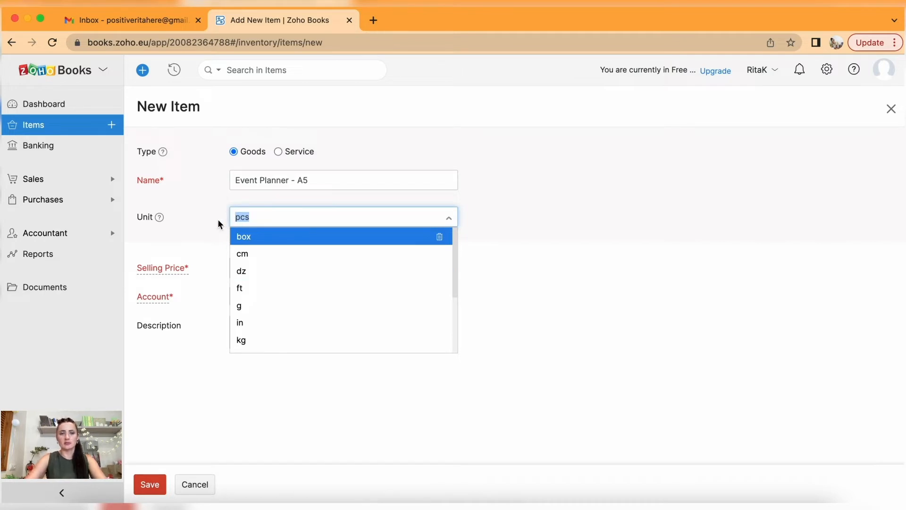
scroll(319, 308, "down", 3)
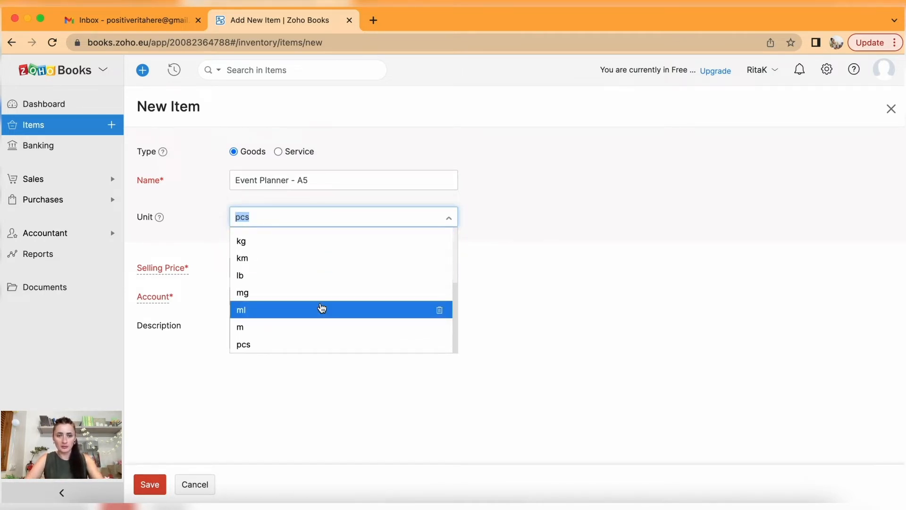
left_click(310, 345)
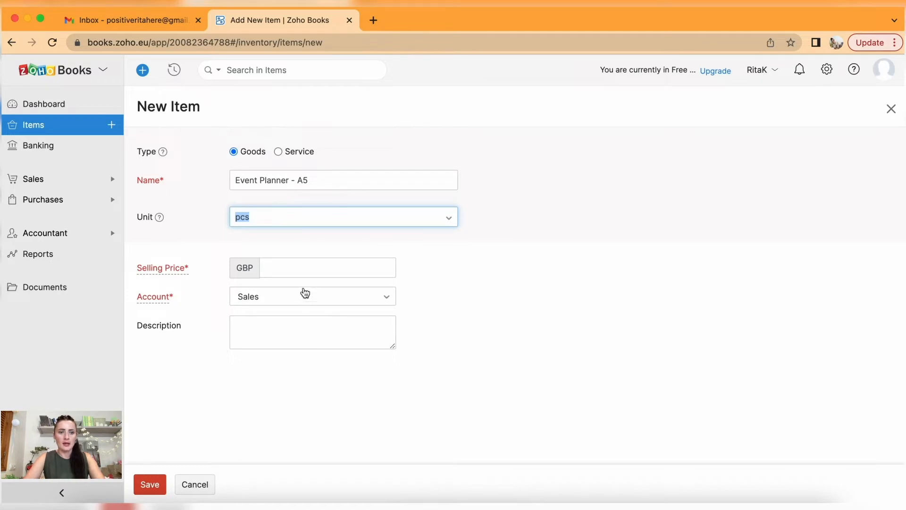
Give it selling price 85 and account Event Planner / Notebook, then save.
left_click(294, 268)
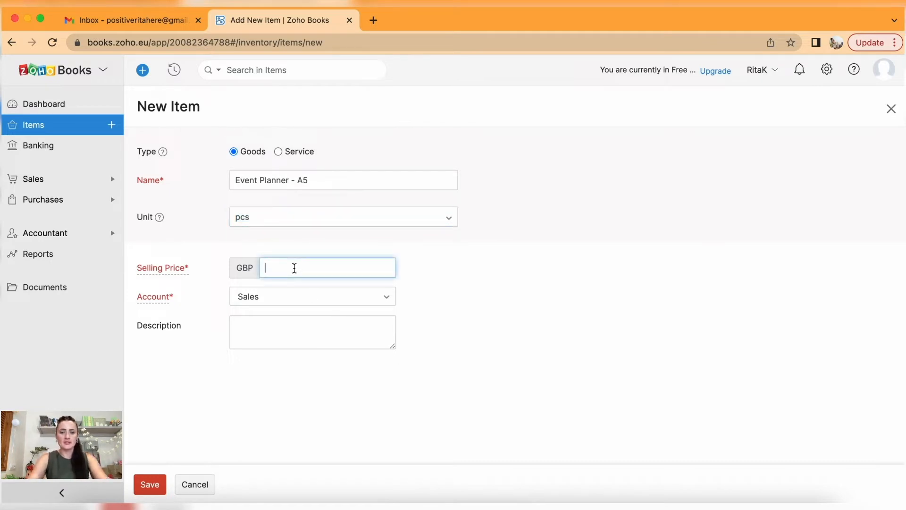
type("85")
left_click(461, 280)
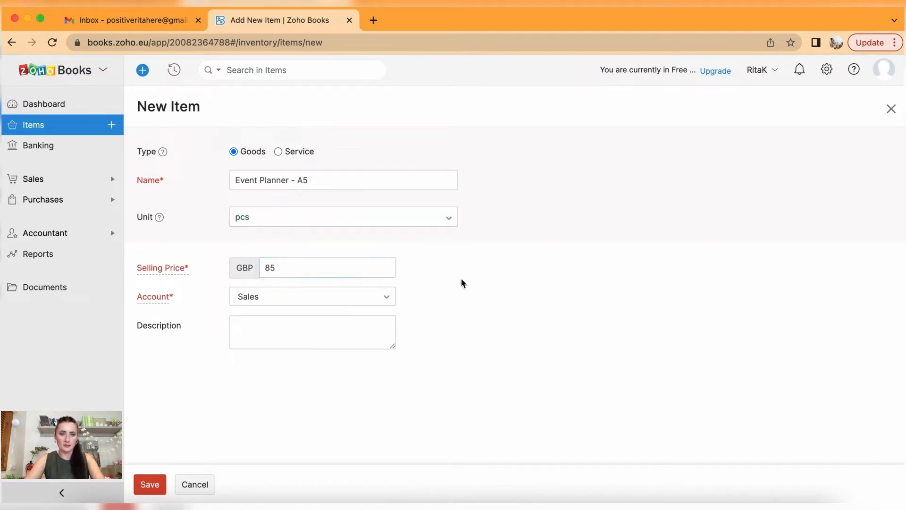
left_click(354, 302)
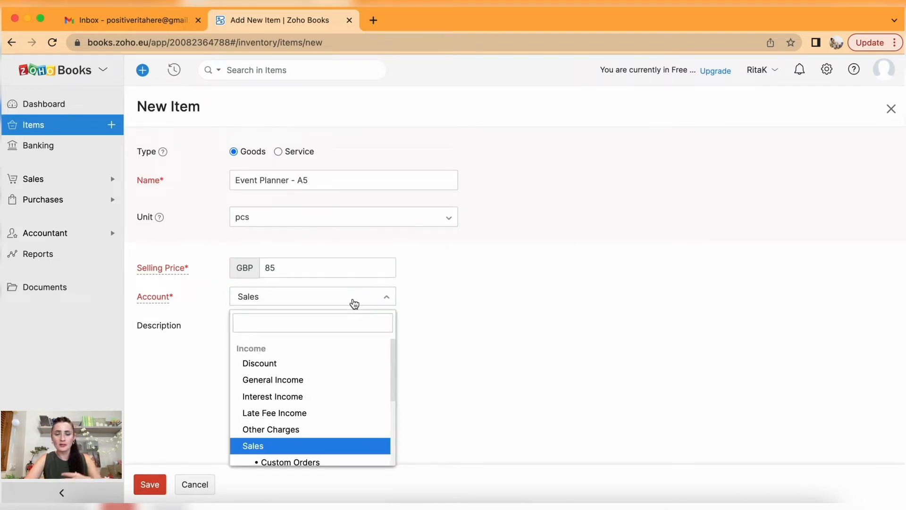
scroll(354, 415, "down", 3)
scroll(354, 416, "down", 1)
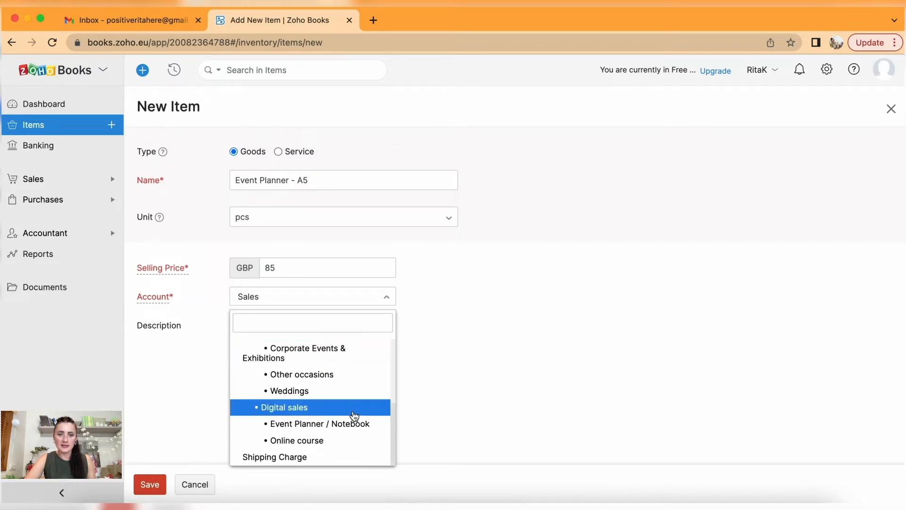
left_click(315, 425)
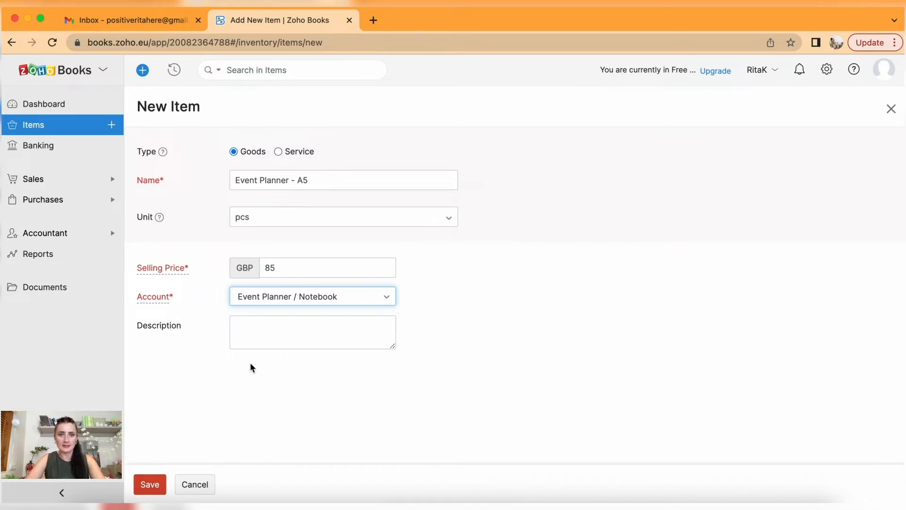
left_click(156, 483)
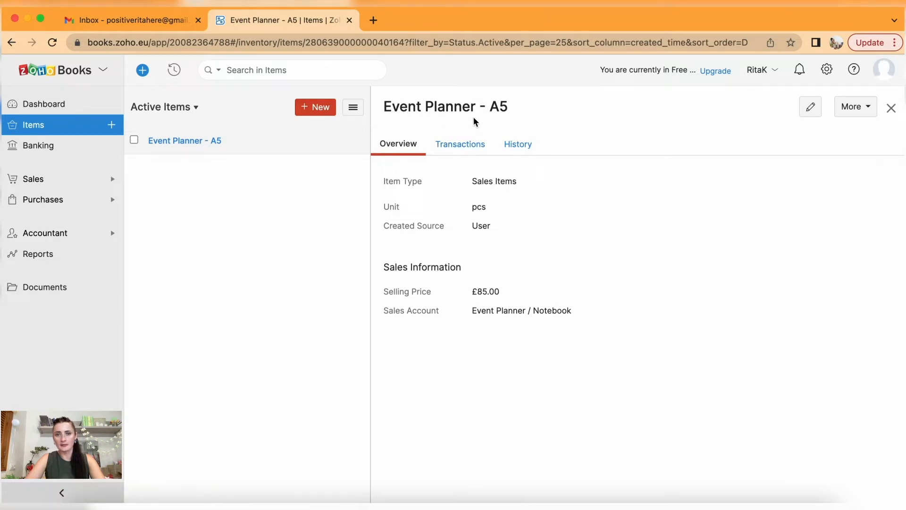
Review Event Planner - A5's Transactions and History, then return to its Overview.
left_click(465, 150)
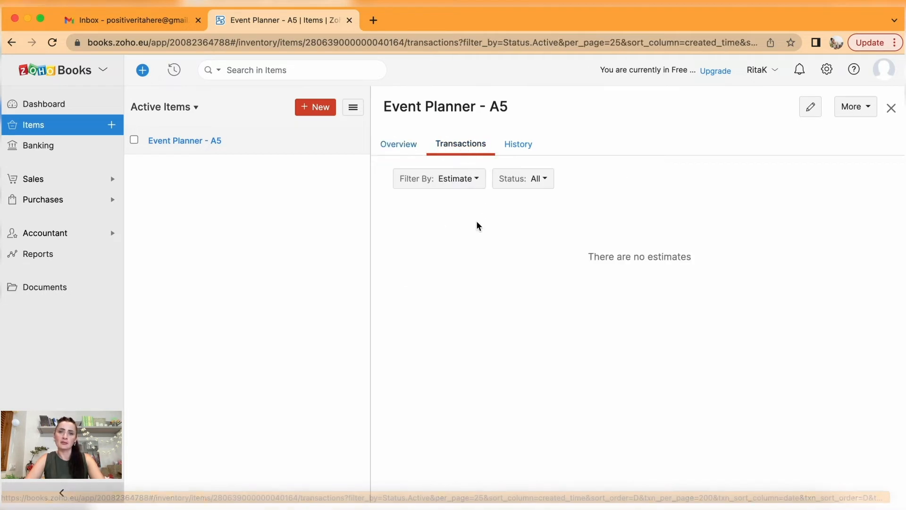
left_click(519, 145)
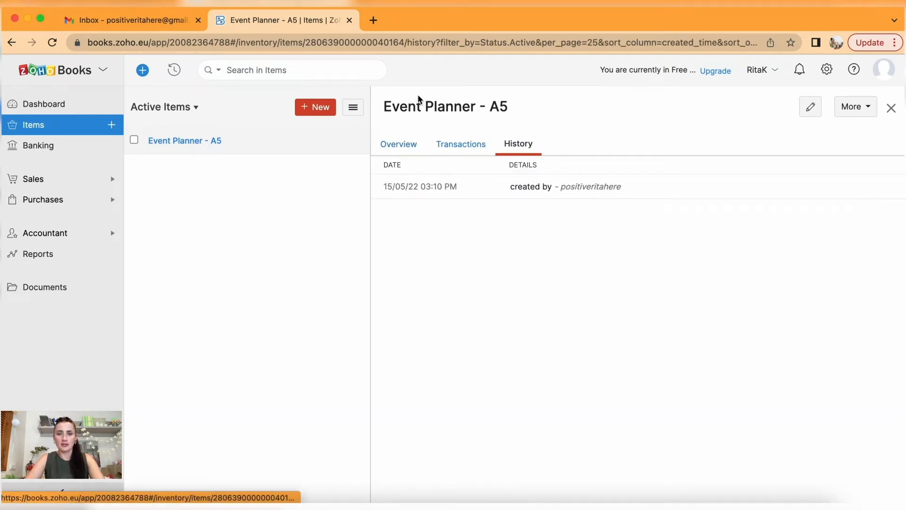
left_click(399, 146)
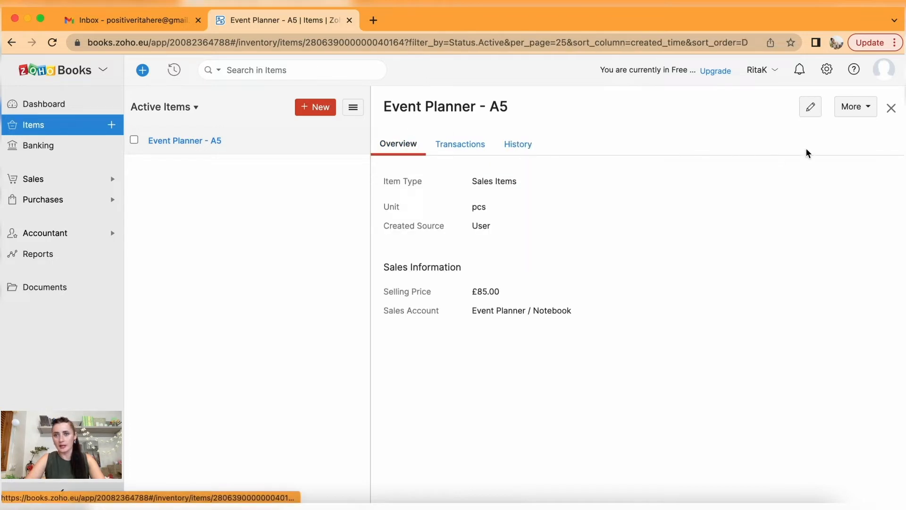
left_click(811, 109)
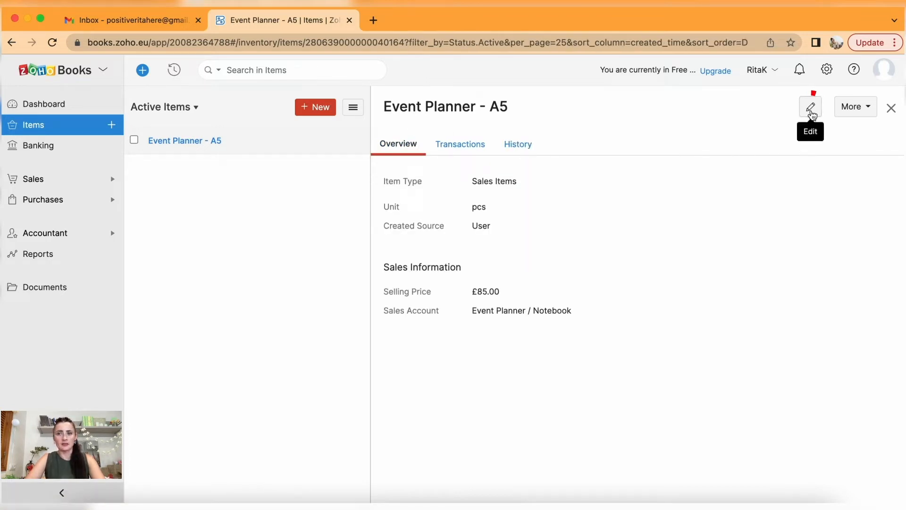
left_click(869, 109)
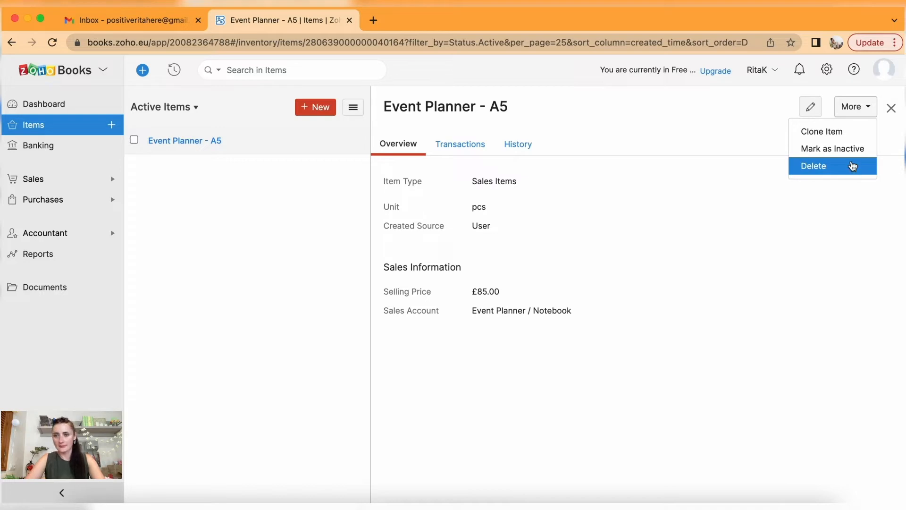
Clone the A5 item as 'Event Planner - A4' priced 130 and save it.
left_click(822, 132)
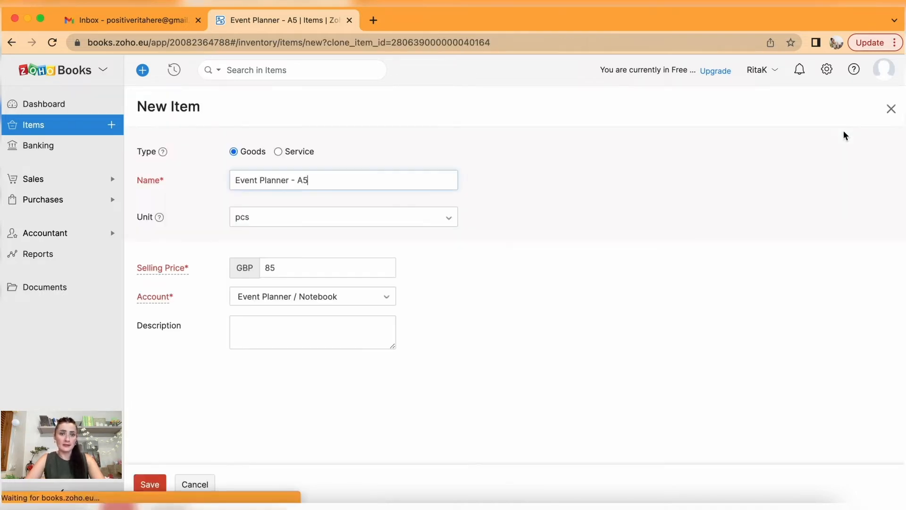
type("4")
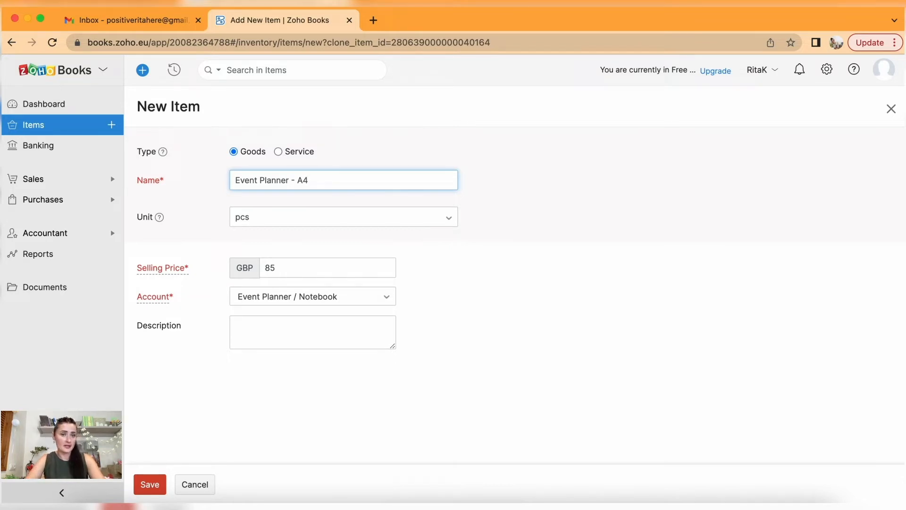
left_click(284, 271)
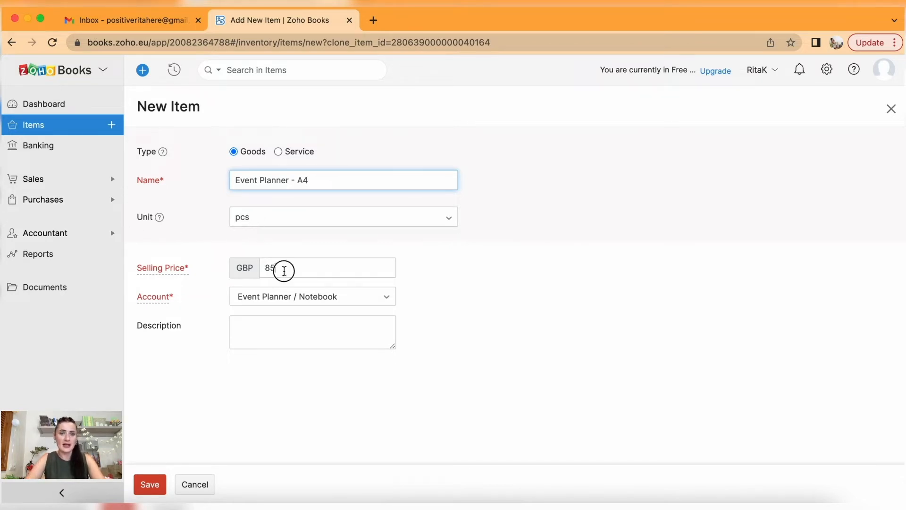
double_click(265, 271)
type("130")
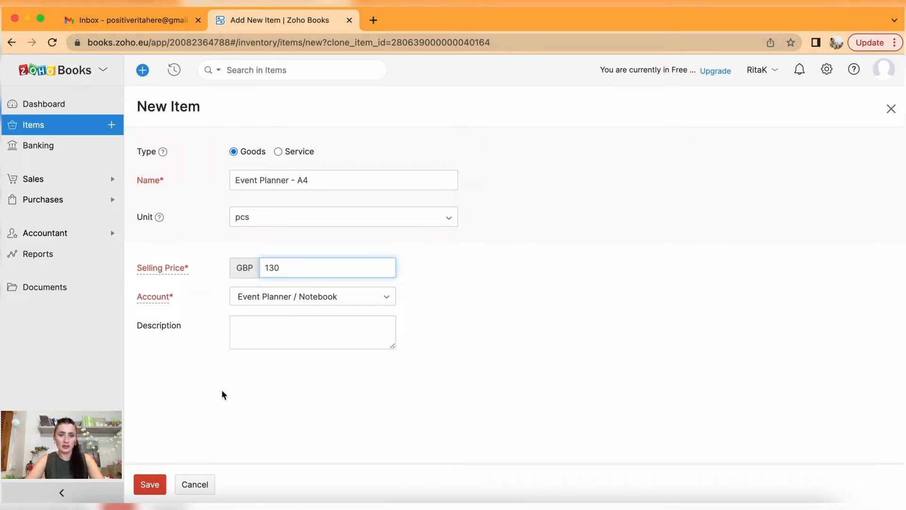
left_click(149, 485)
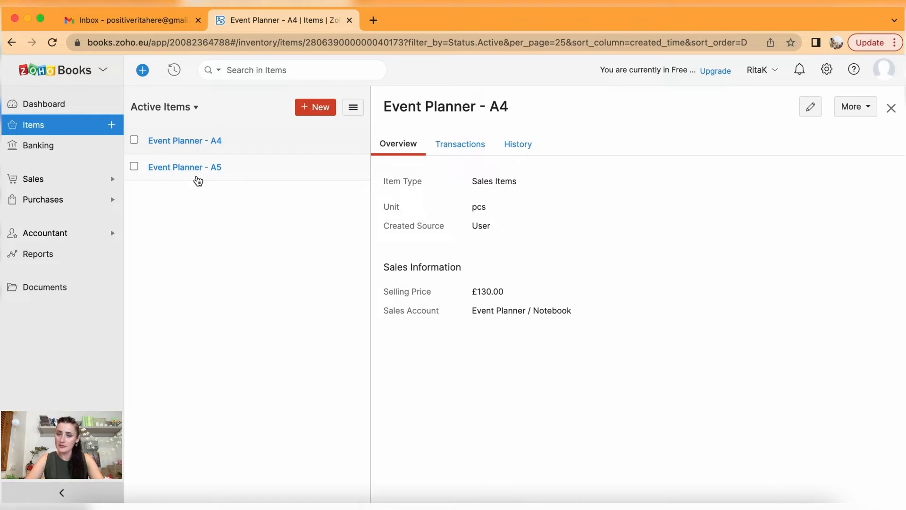
Start a new service item 'Online Course' with unit hour.
left_click(324, 108)
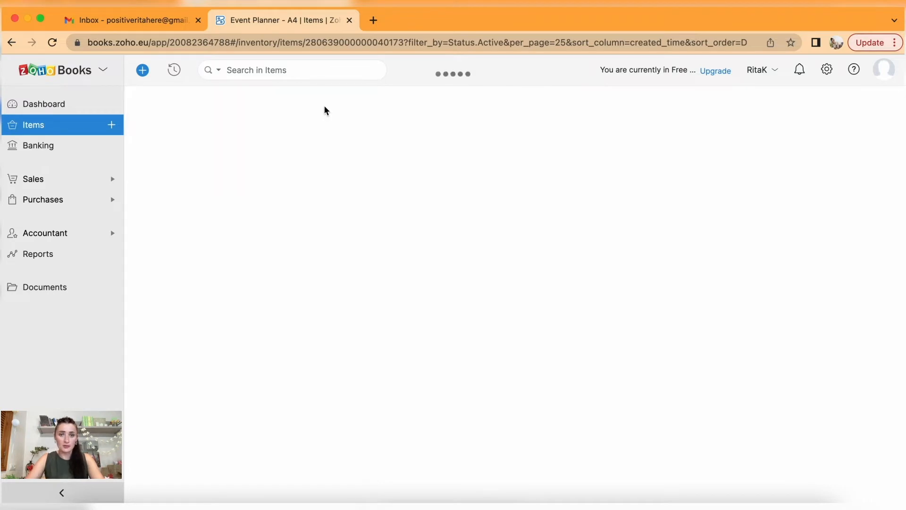
left_click(287, 154)
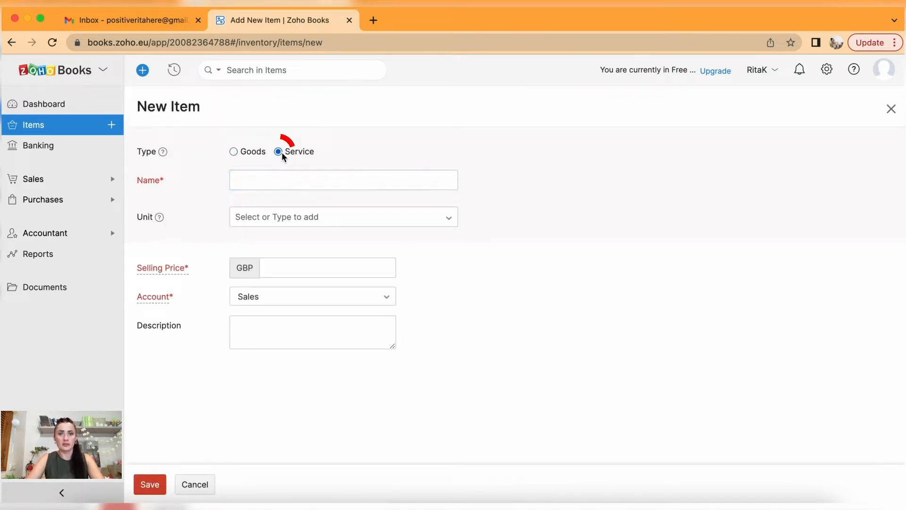
left_click(281, 180)
type("On")
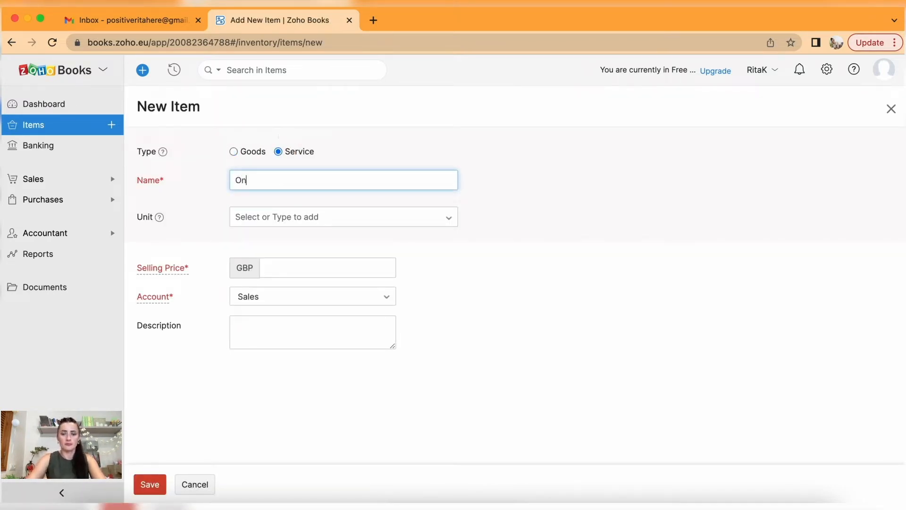
type("line Course")
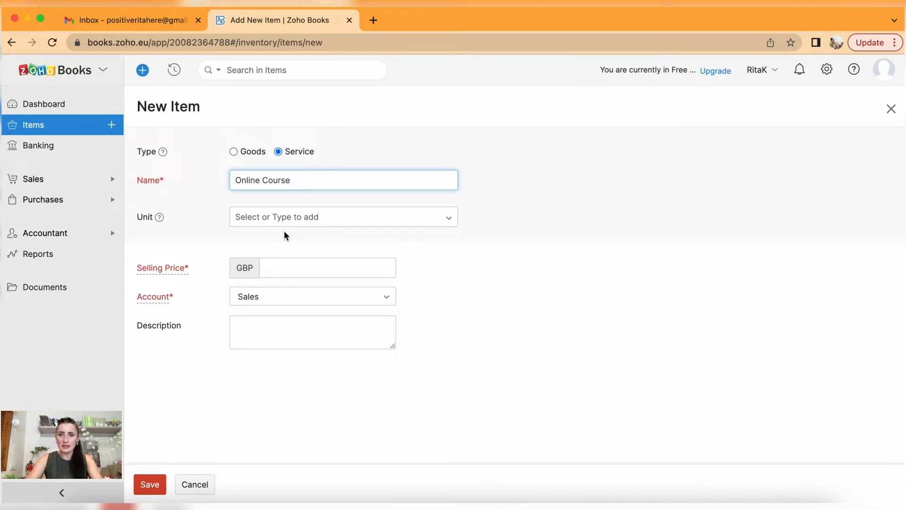
left_click(281, 216)
scroll(311, 264, "down", 1)
scroll(310, 264, "down", 2)
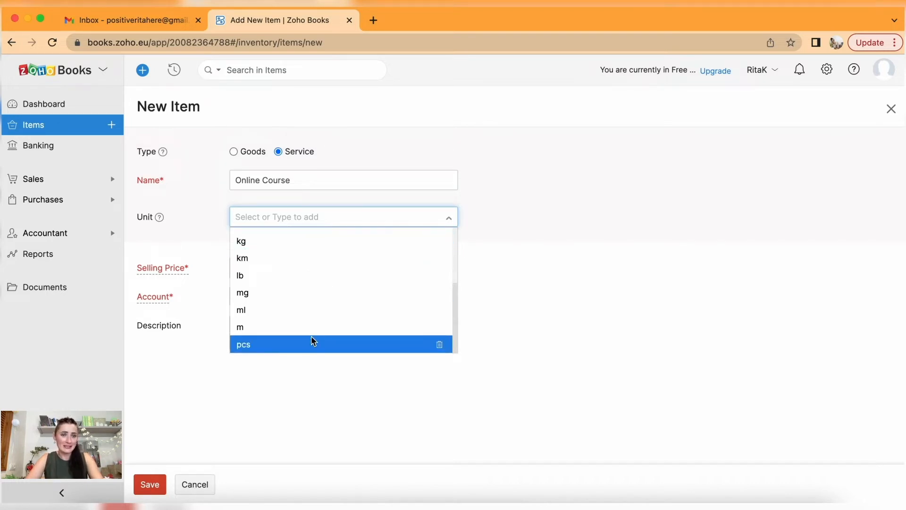
scroll(307, 246, "up", 3)
left_click(281, 219)
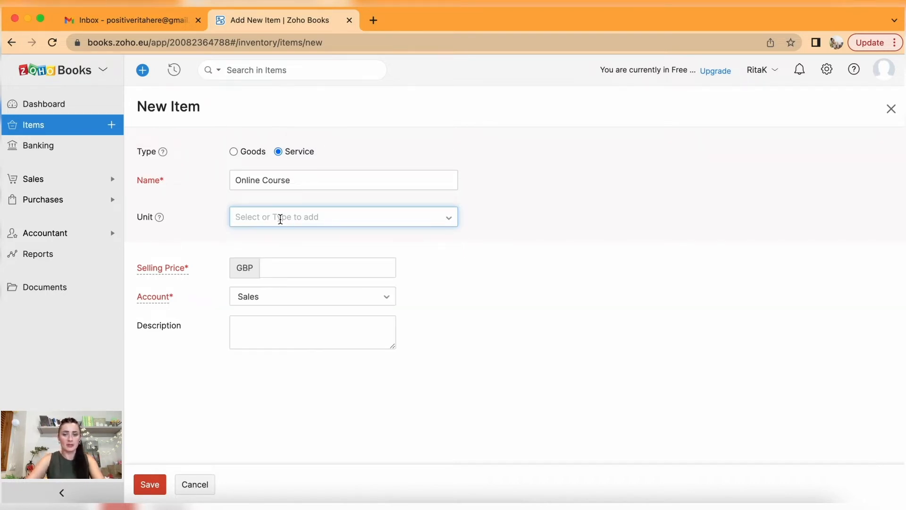
type("hr")
left_click(471, 256)
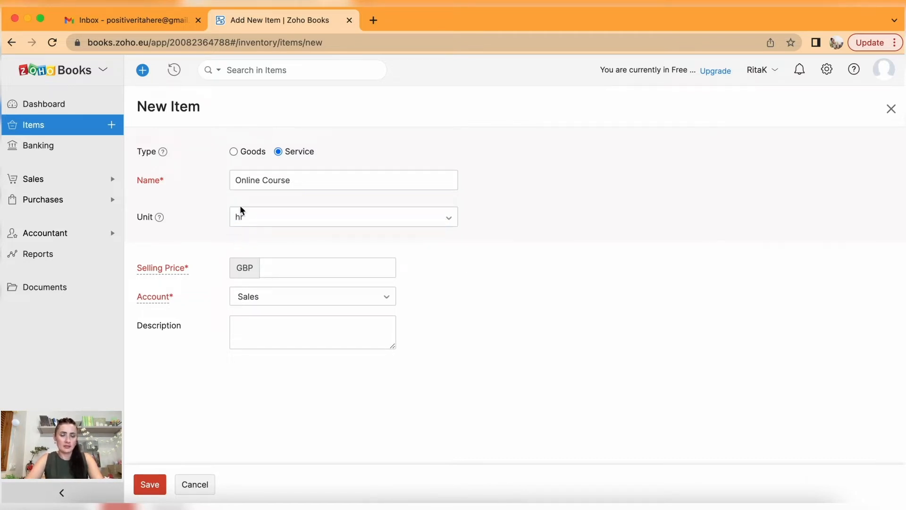
left_click(265, 215)
key("BackSpace")
type("our")
left_click(494, 263)
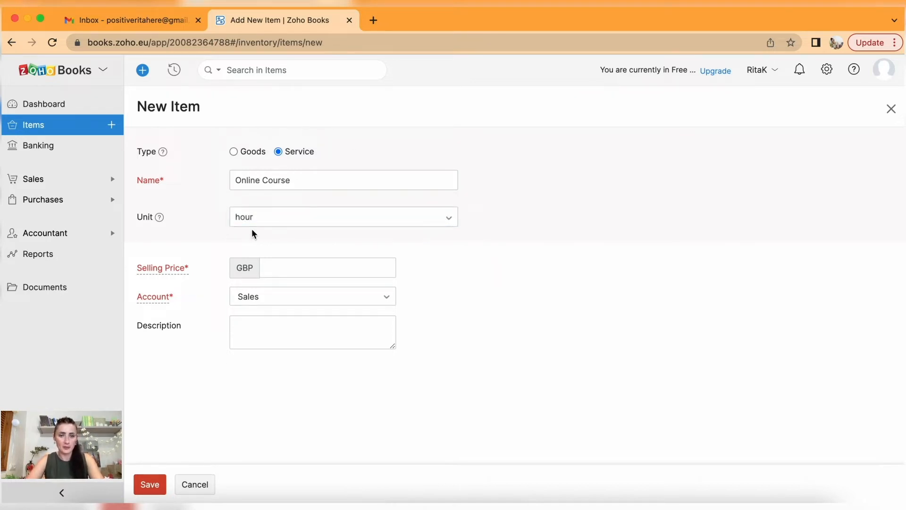
Set its selling price to 85 and account to Online course, then save.
left_click(300, 269)
type("85")
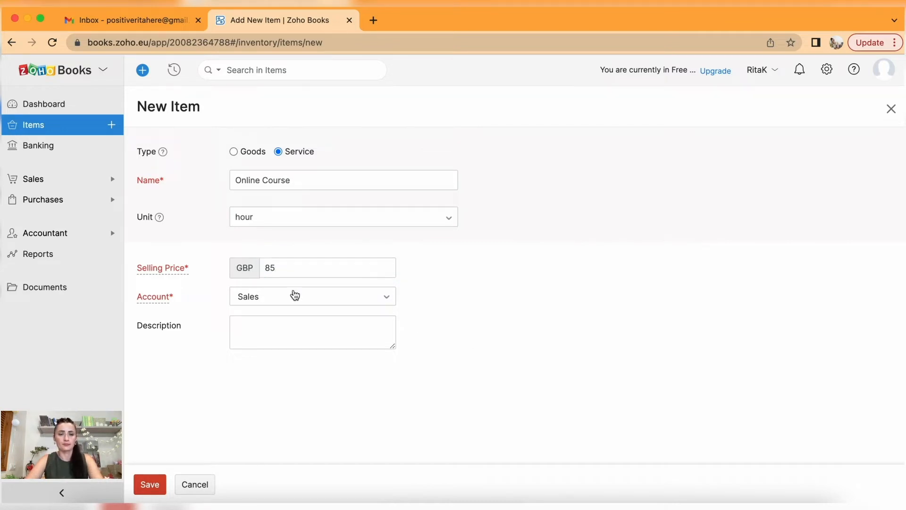
left_click_drag(285, 269, 258, 273)
left_click(490, 280)
left_click(352, 304)
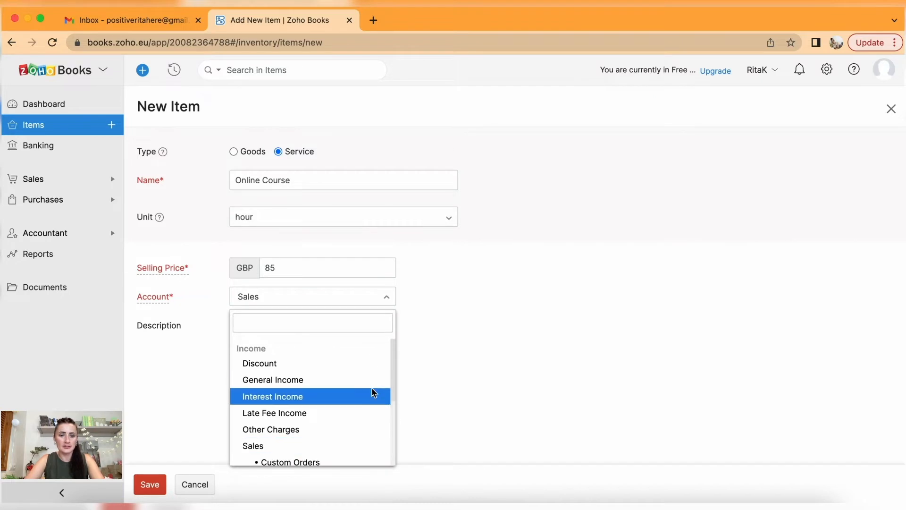
scroll(374, 393, "down", 5)
scroll(374, 393, "up", 3)
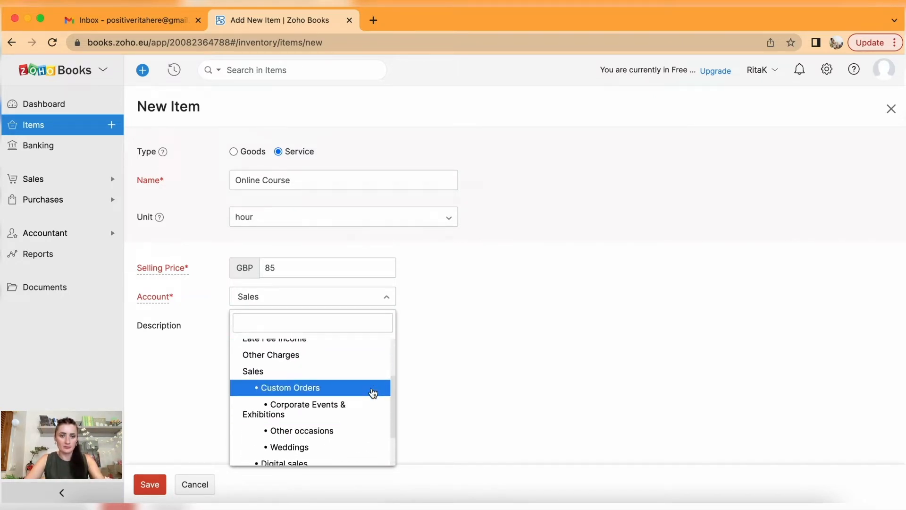
scroll(374, 393, "down", 2)
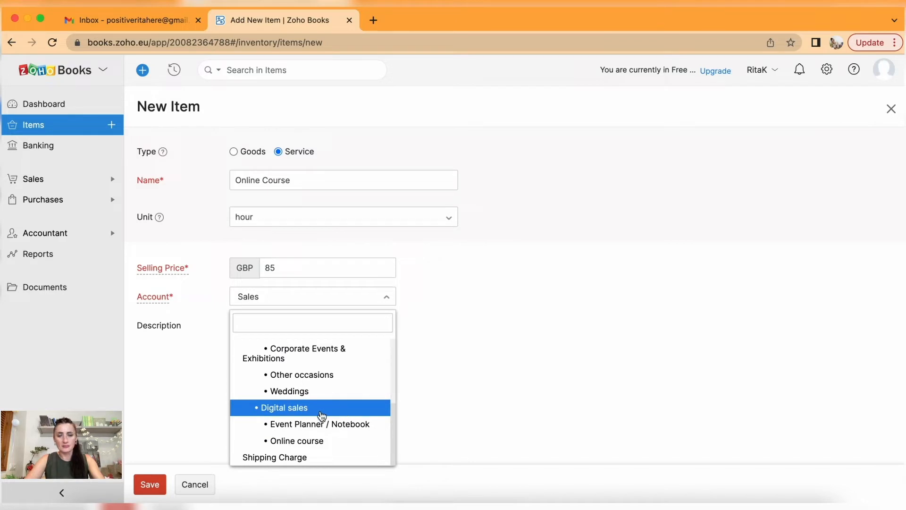
left_click(326, 441)
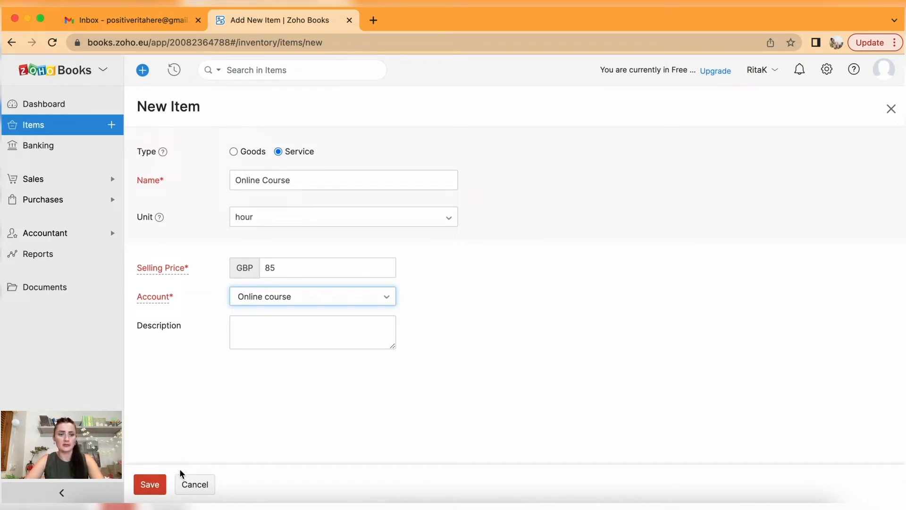
left_click(149, 485)
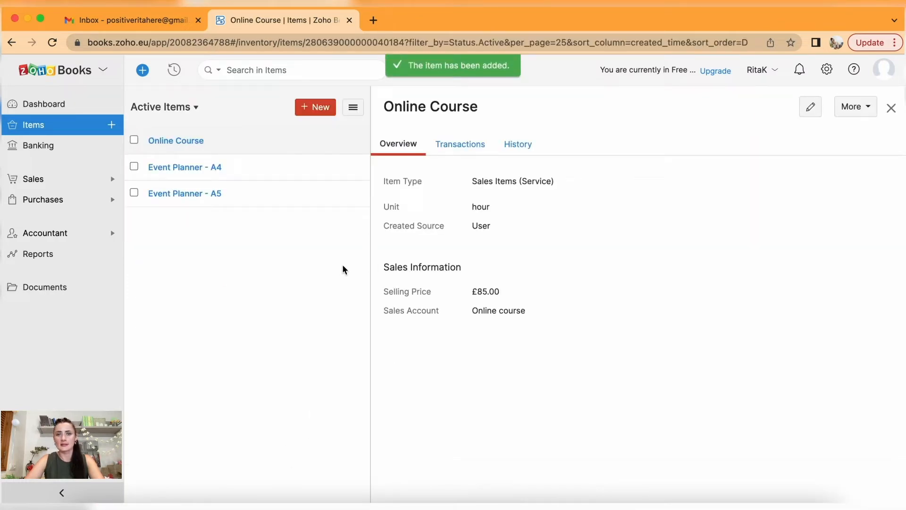
Look over the A4 and A5 item details, then return to Online Course.
left_click(205, 169)
left_click(209, 193)
left_click(236, 141)
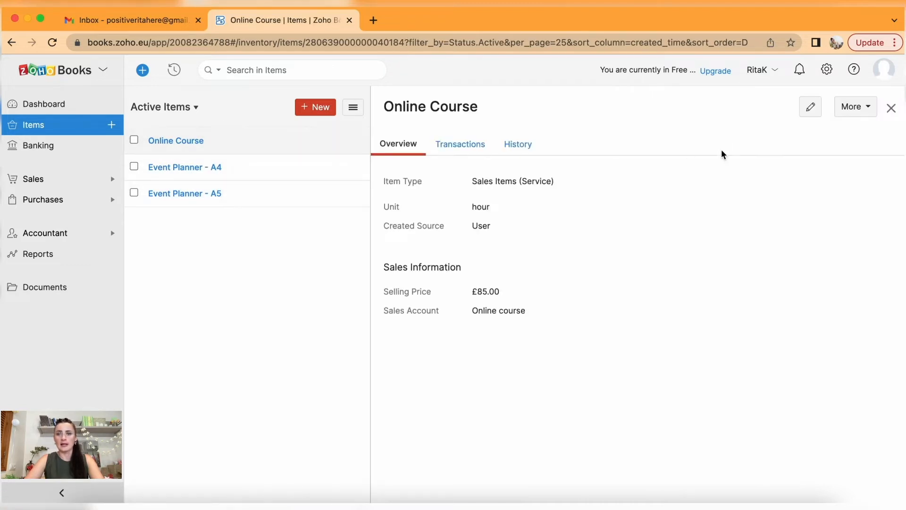
left_click(873, 109)
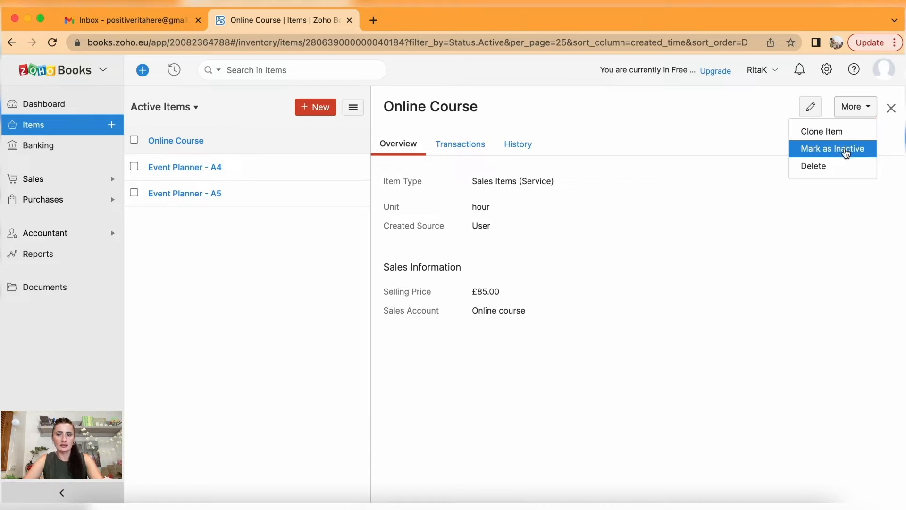
Start a new service item 'Events 1' described as events up to 50 people.
left_click(322, 107)
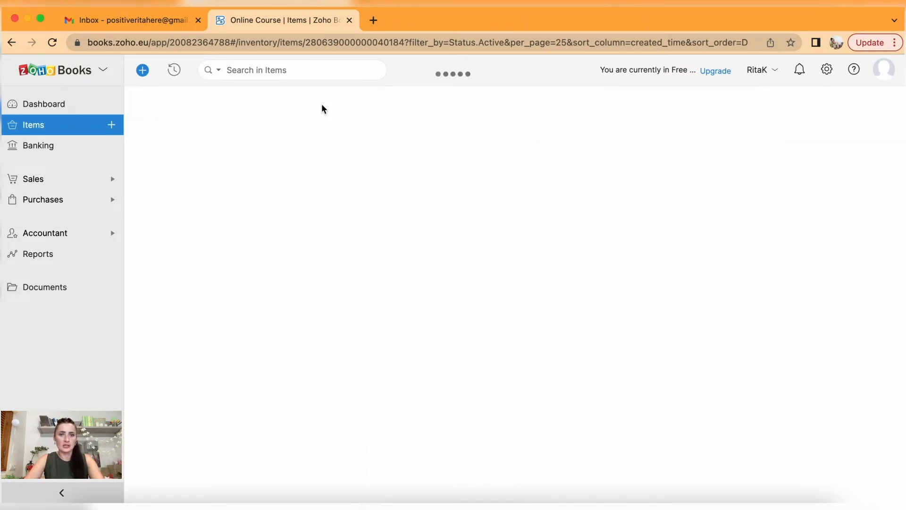
left_click(278, 151)
left_click(282, 178)
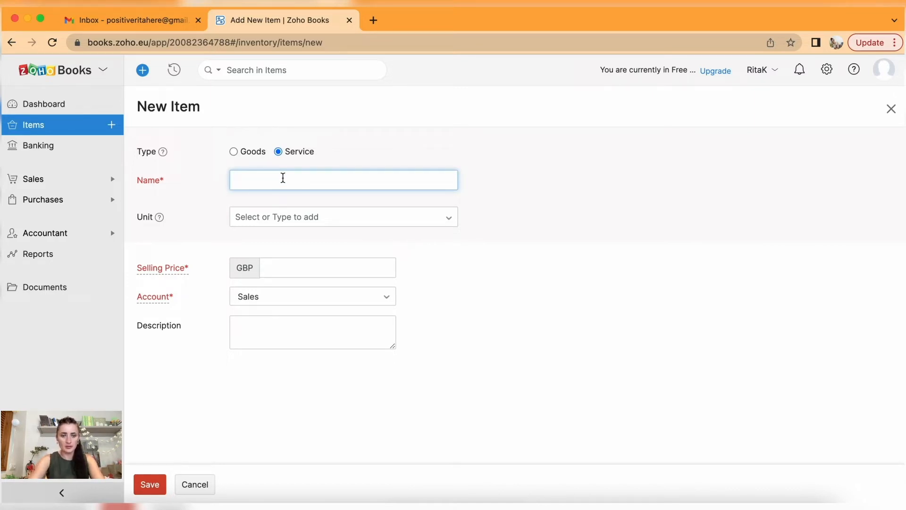
type("Events up to 50")
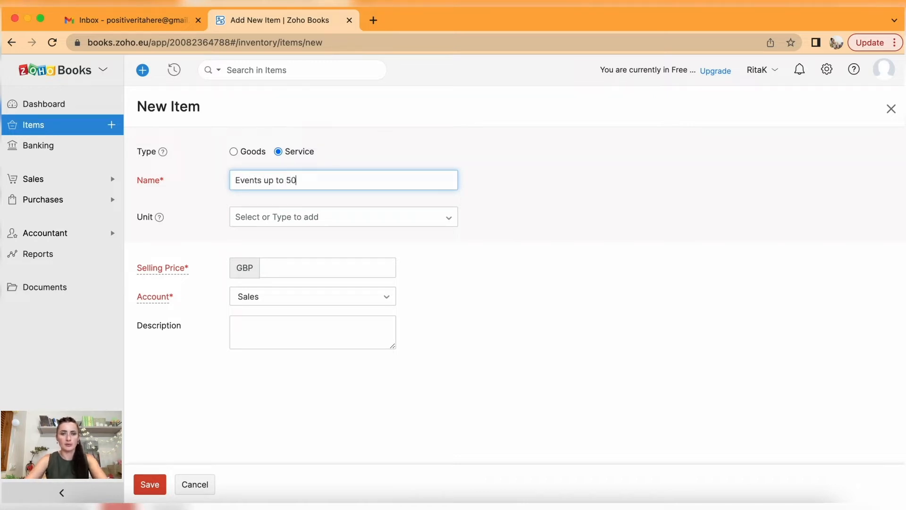
key("BackSpace")
key("BackSpace")
key("BackSpace")
key("BackSpace")
key("BackSpace")
key("BackSpace")
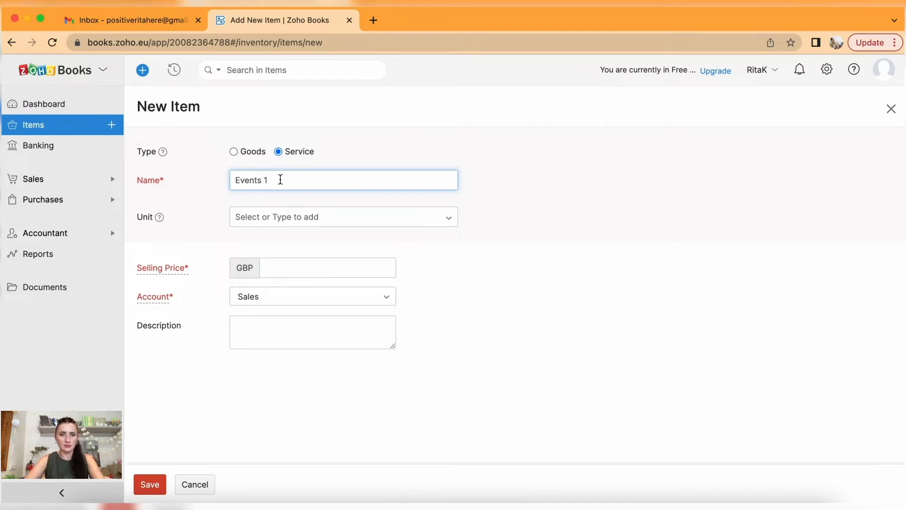
left_click_drag(279, 179, 204, 184)
key("super+c")
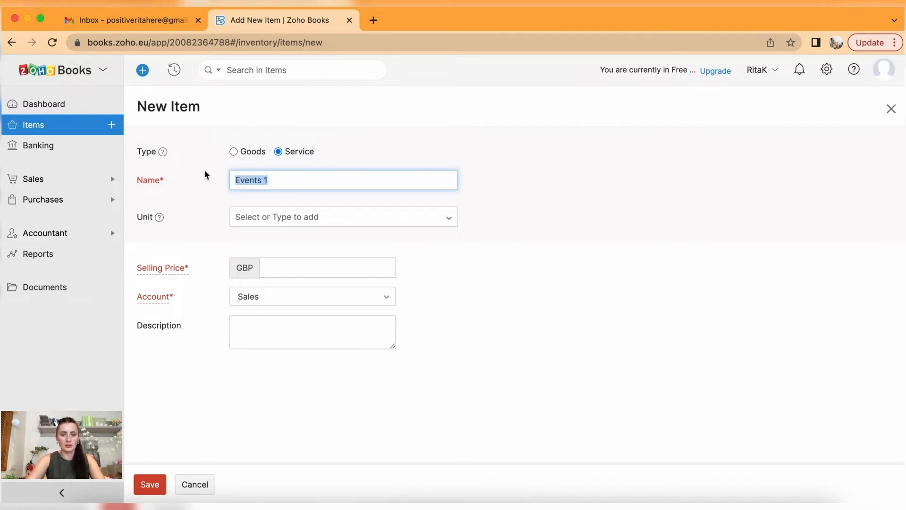
left_click(289, 332)
key("super+v")
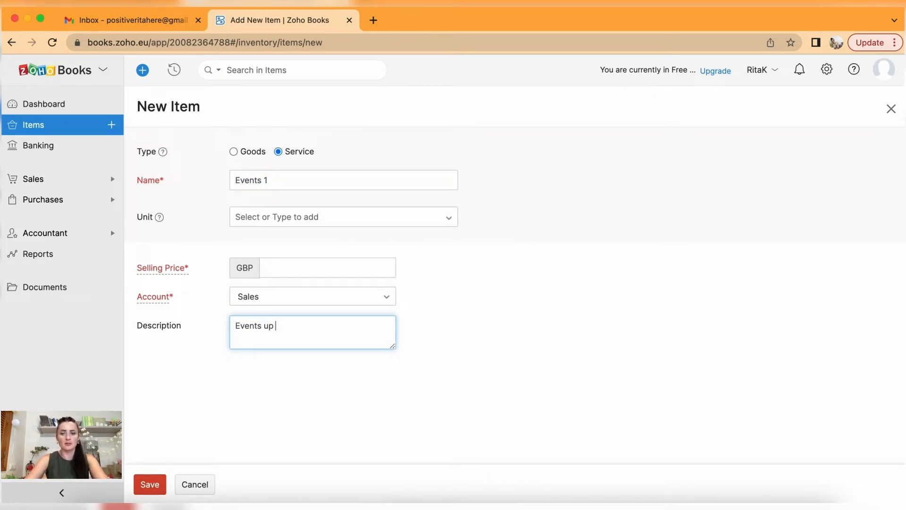
type("50 people")
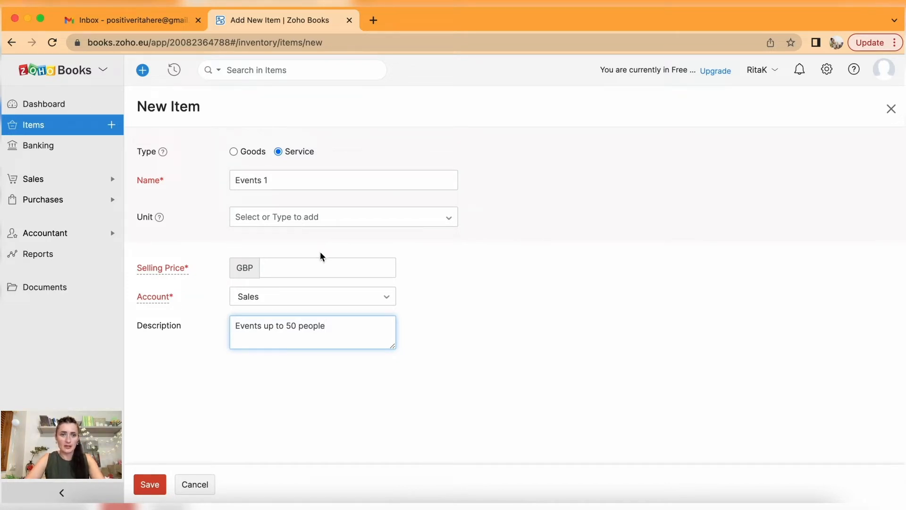
Price Events 1 at 2500 under Other occasions, save it, and tick it in the list.
left_click(316, 266)
type("2")
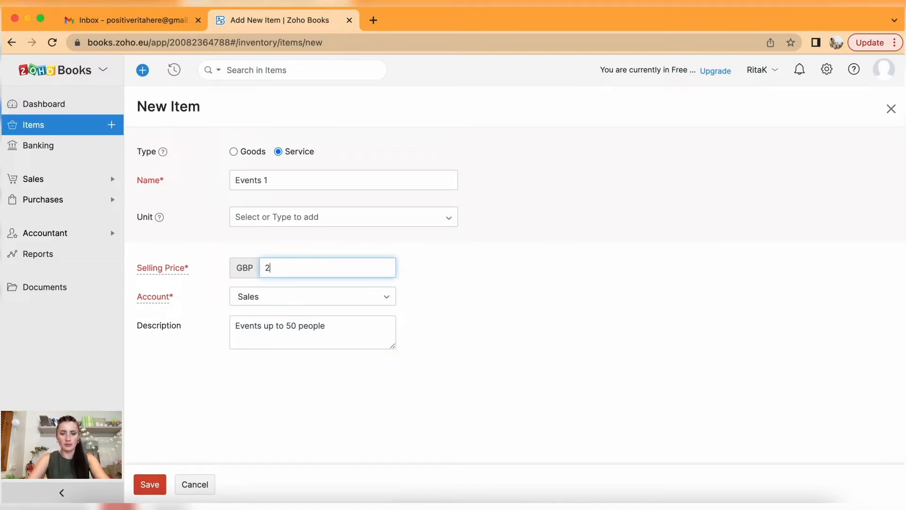
type("500")
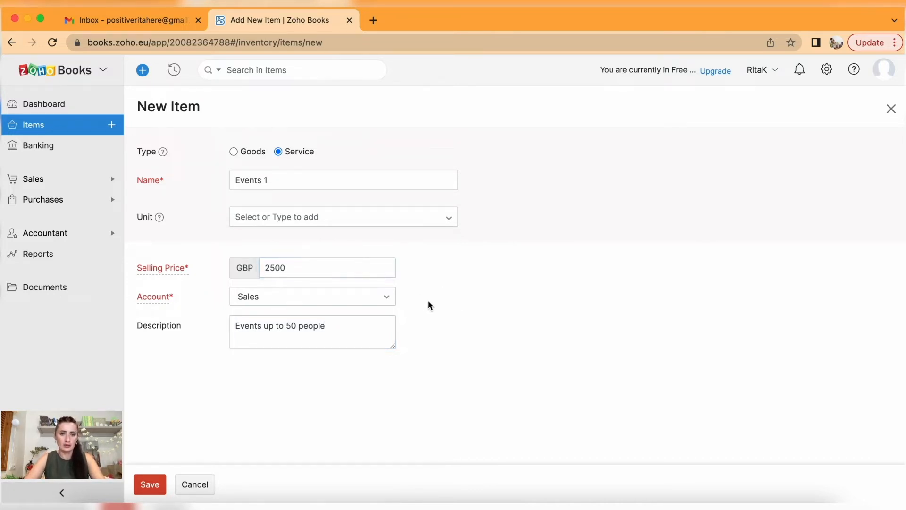
left_click(383, 298)
scroll(366, 339, "down", 3)
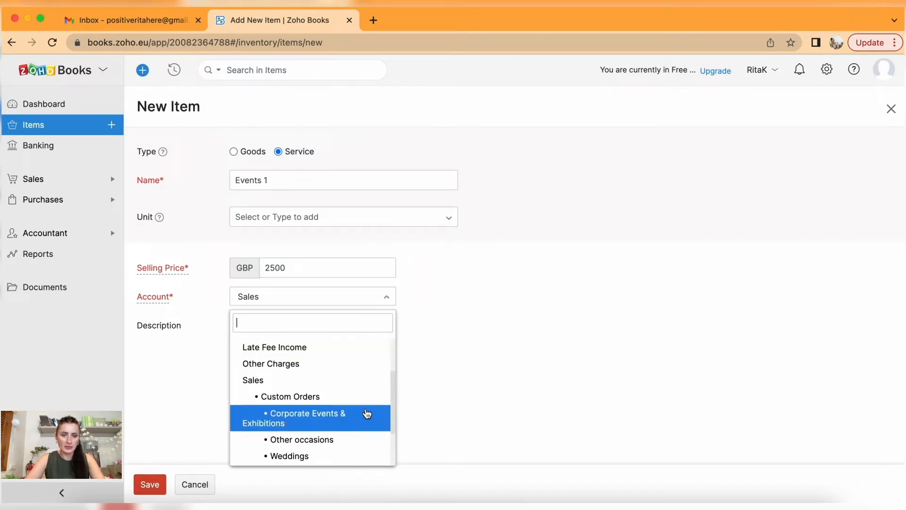
scroll(364, 413, "down", 1)
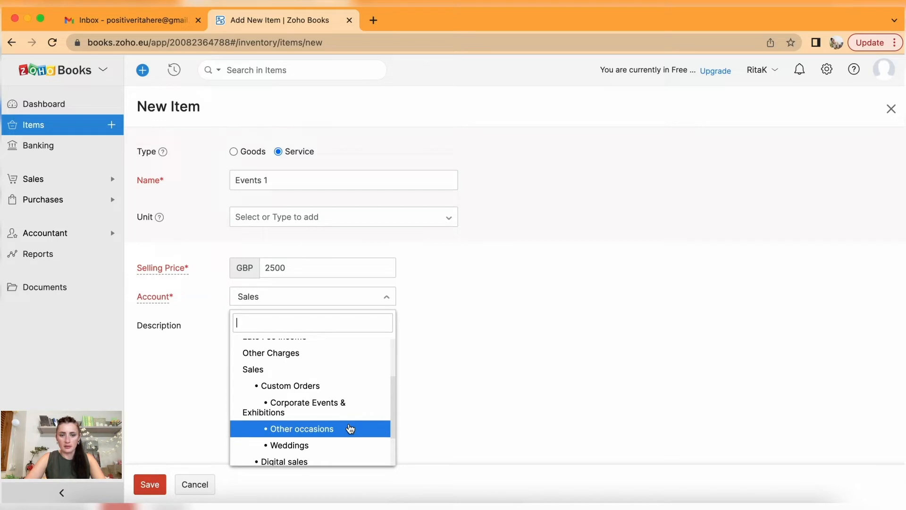
left_click(350, 428)
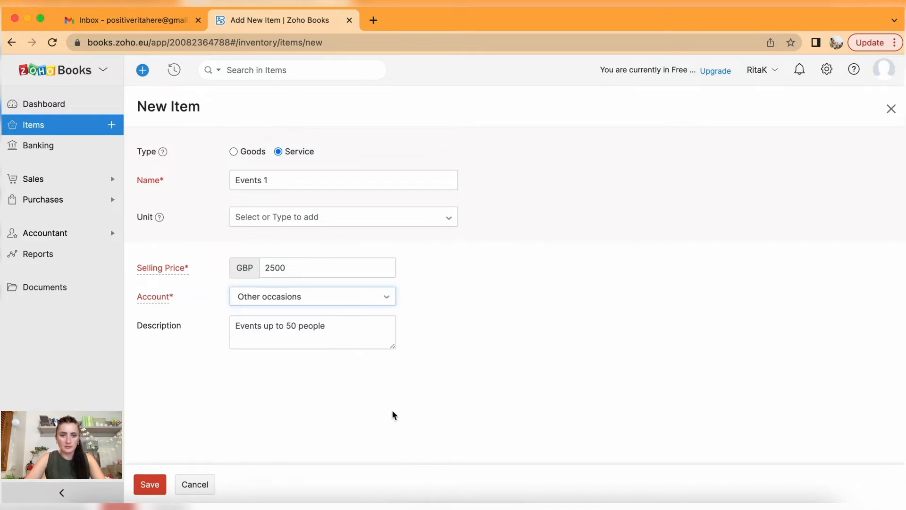
left_click(147, 485)
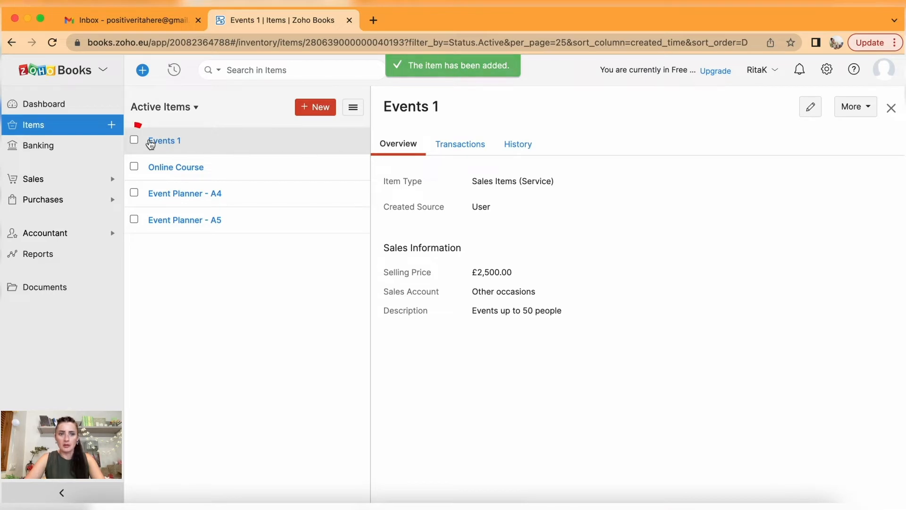
left_click(134, 139)
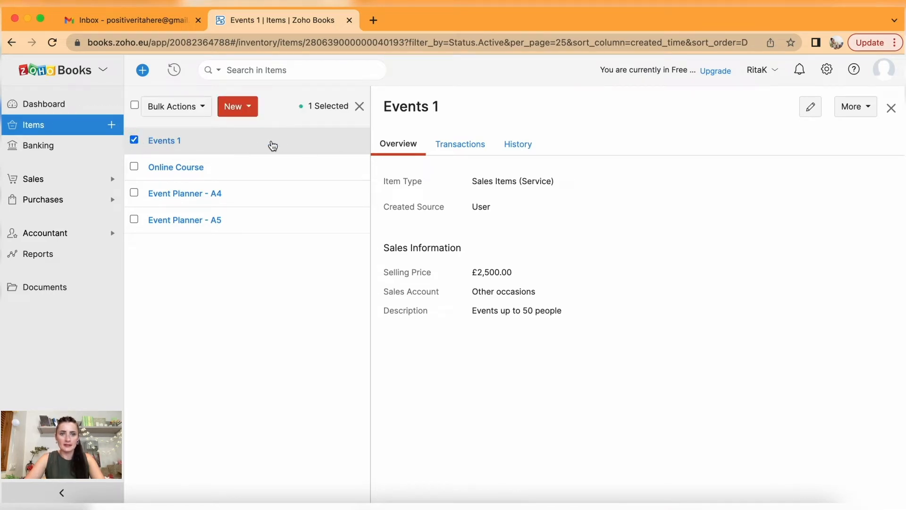
Clone Events 1 as 'Events 2' priced 3800, keeping the Other occasions account.
left_click(856, 107)
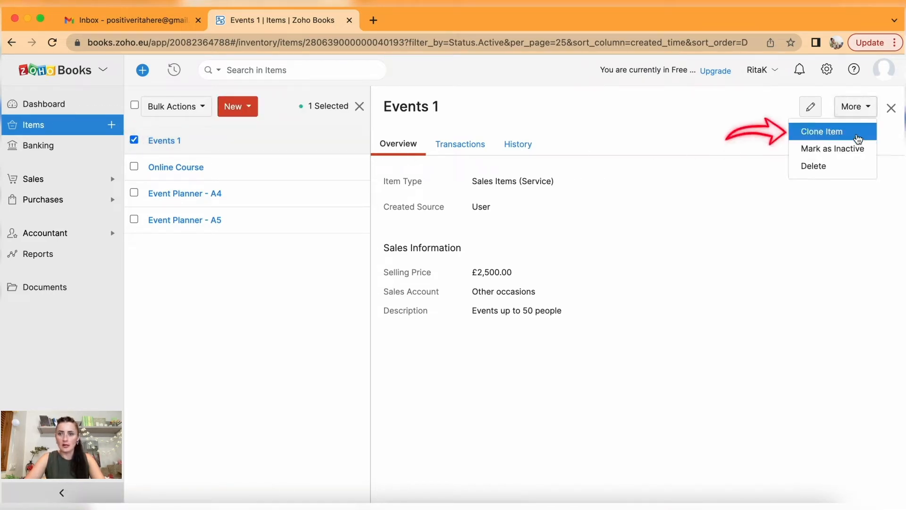
left_click(857, 137)
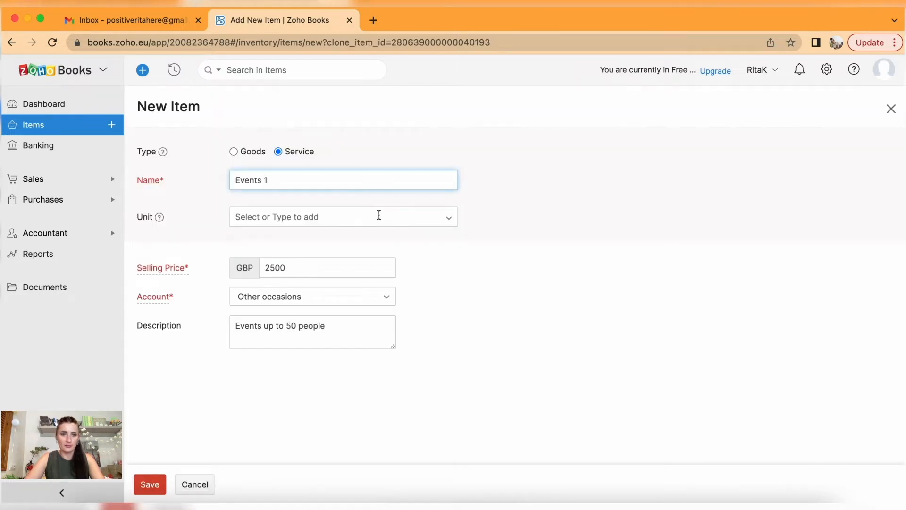
key("BackSpace")
type("2")
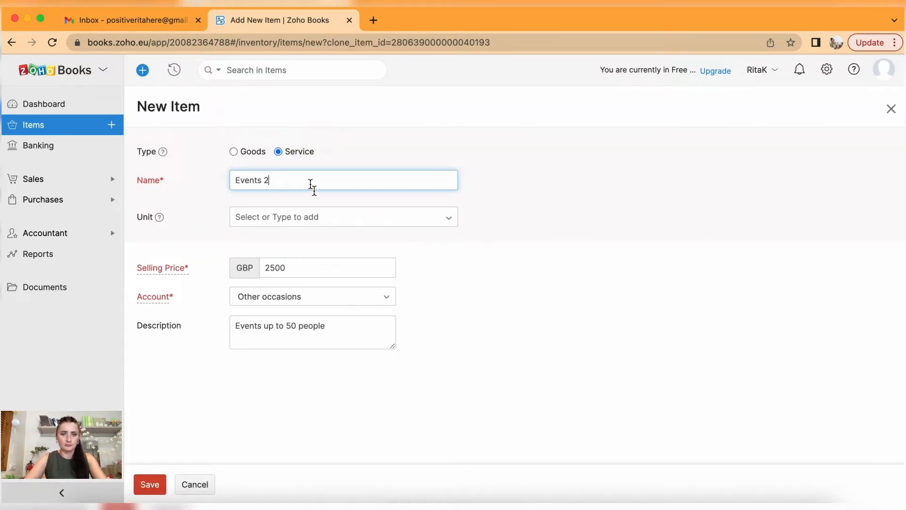
left_click_drag(290, 272, 263, 268)
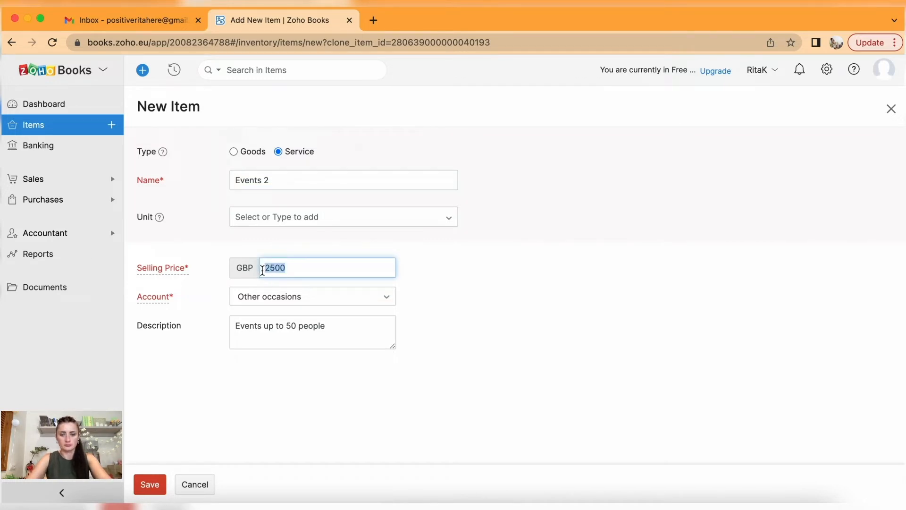
type("3800")
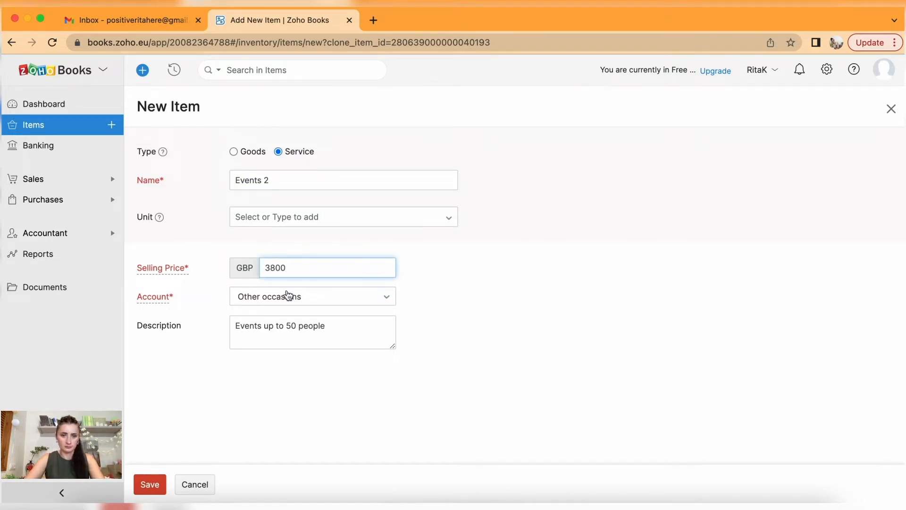
left_click(288, 296)
scroll(298, 399, "down", 1)
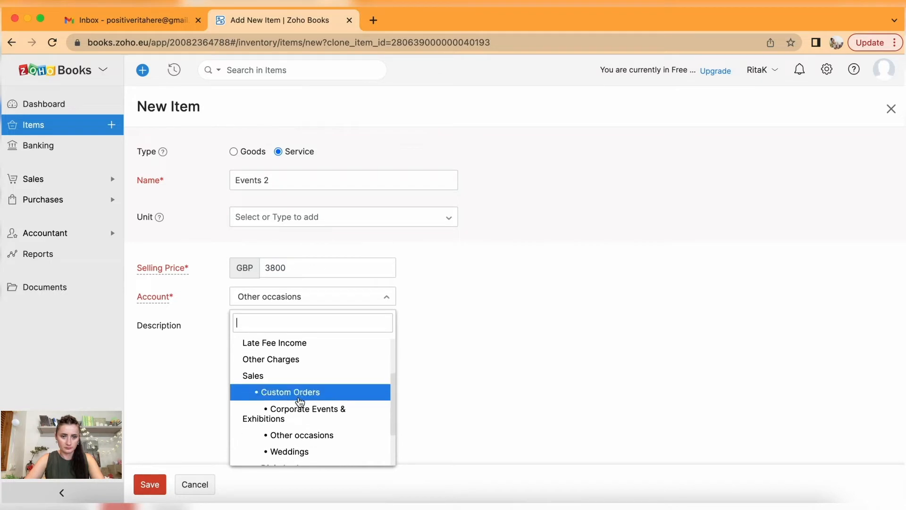
left_click(310, 437)
Change its description to events up to 100 people and save the item.
left_click(296, 325)
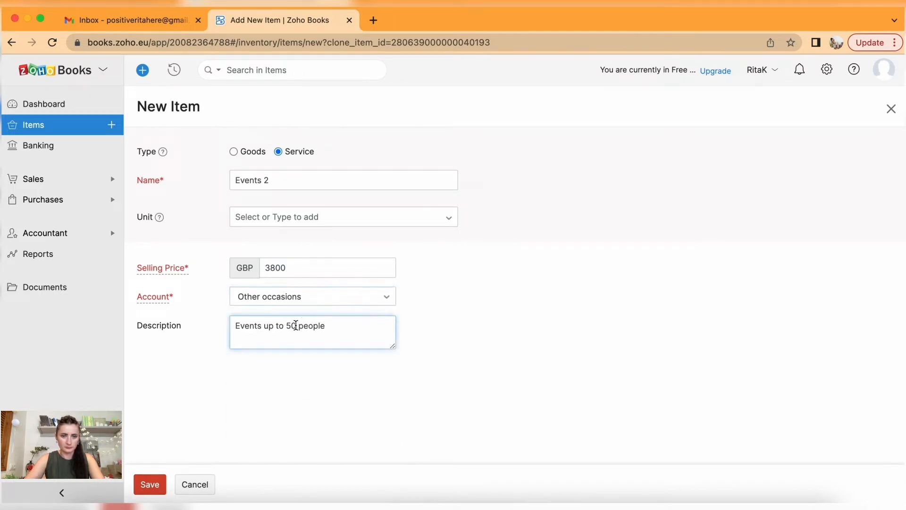
key("BackSpace")
key("BackSpace")
type("100")
left_click(149, 484)
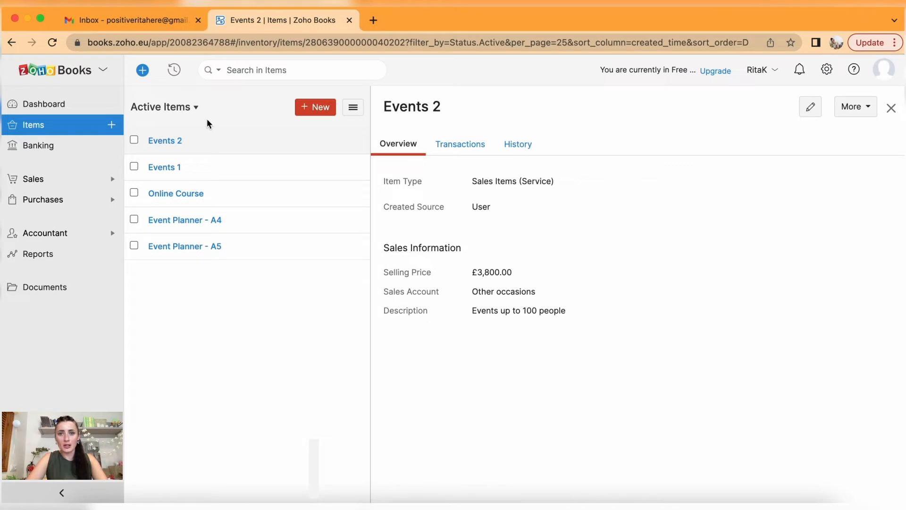
left_click(37, 149)
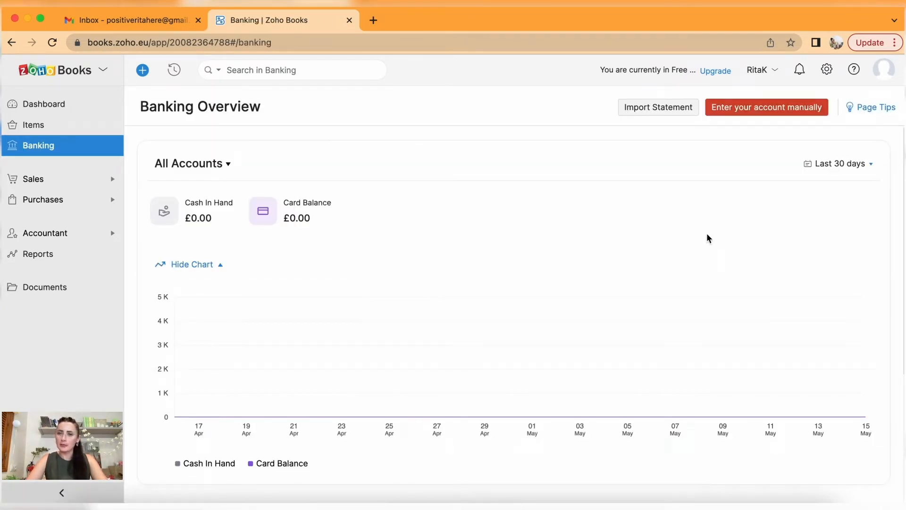
Enter bank account 'Bank - Business', code 00001234, GBP, account number and bank name, marked primary.
left_click(734, 112)
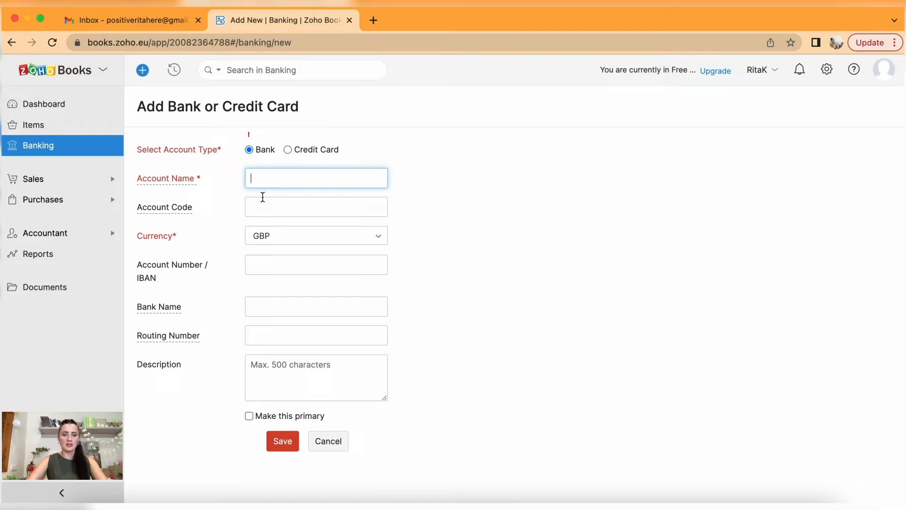
type("Bank")
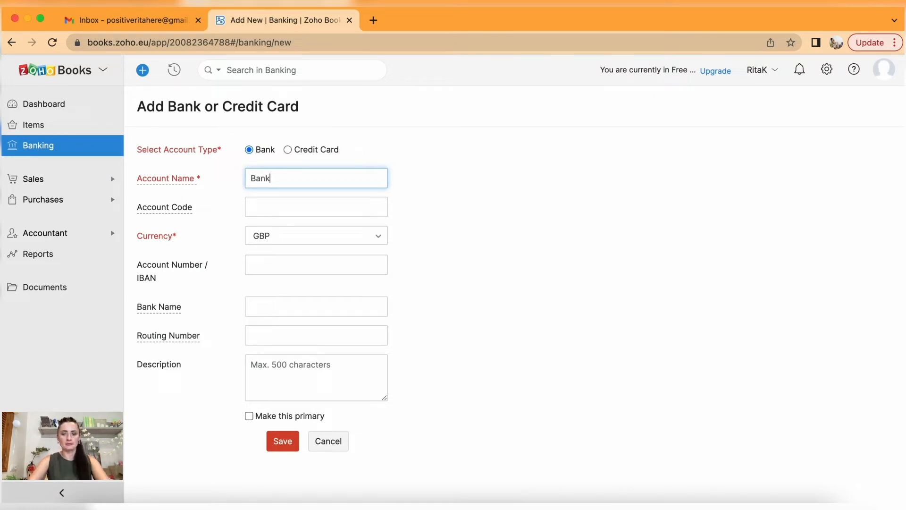
type(" - Business")
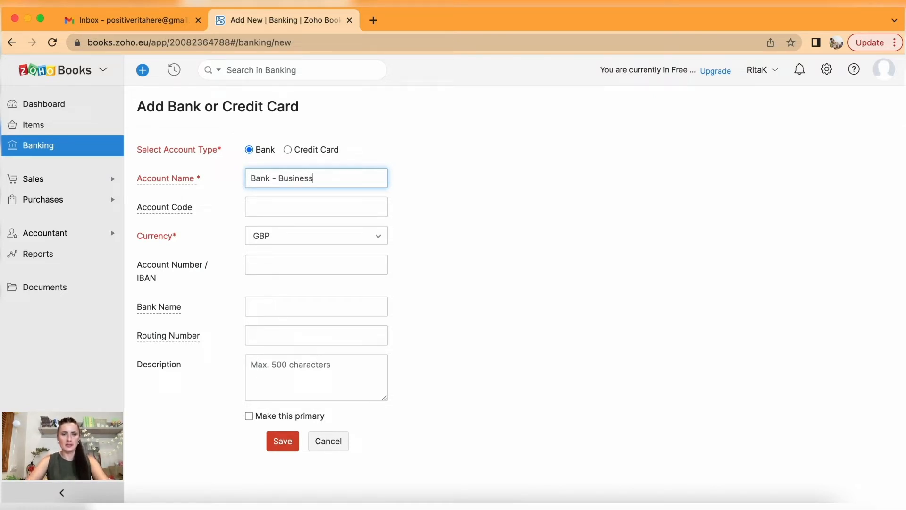
left_click(283, 207)
type("00001")
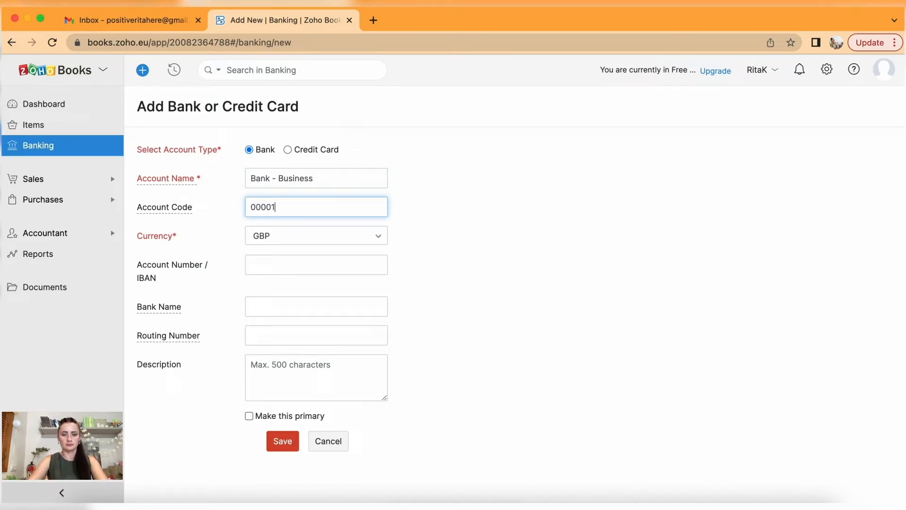
type("234")
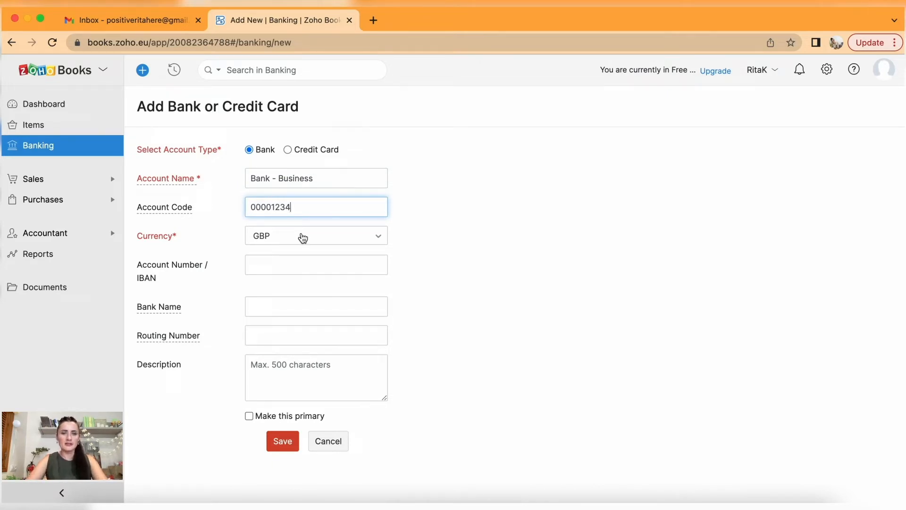
left_click(302, 240)
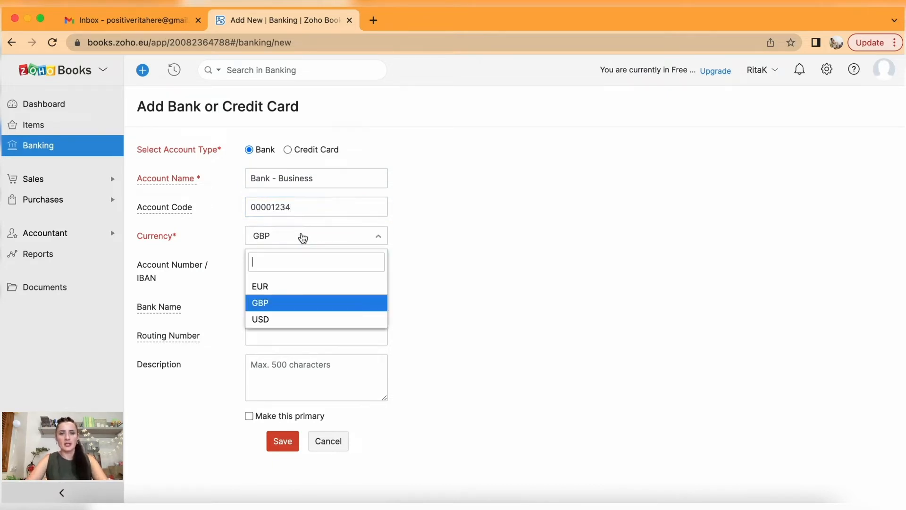
left_click(289, 311)
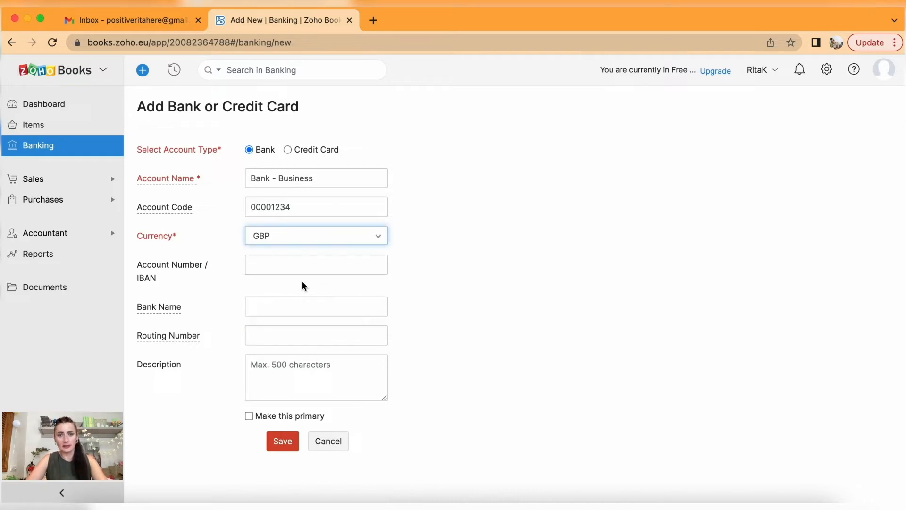
left_click(279, 267)
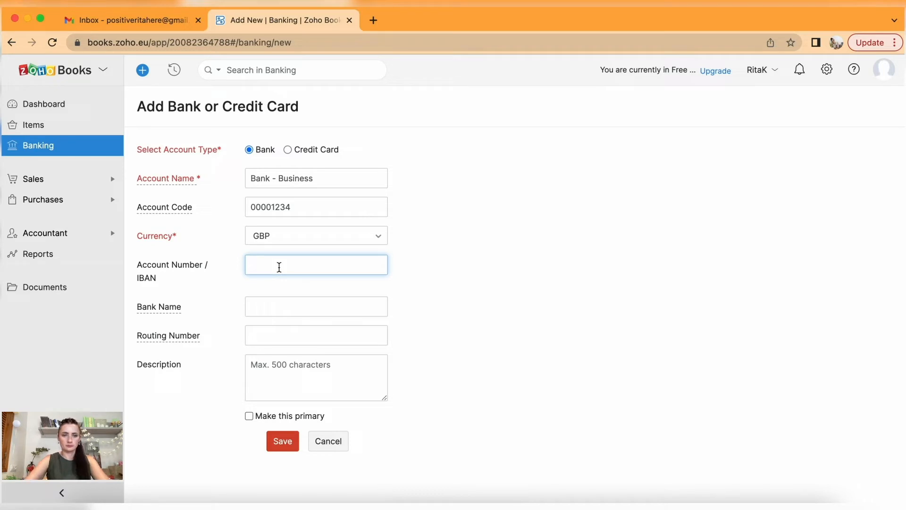
type("00000000")
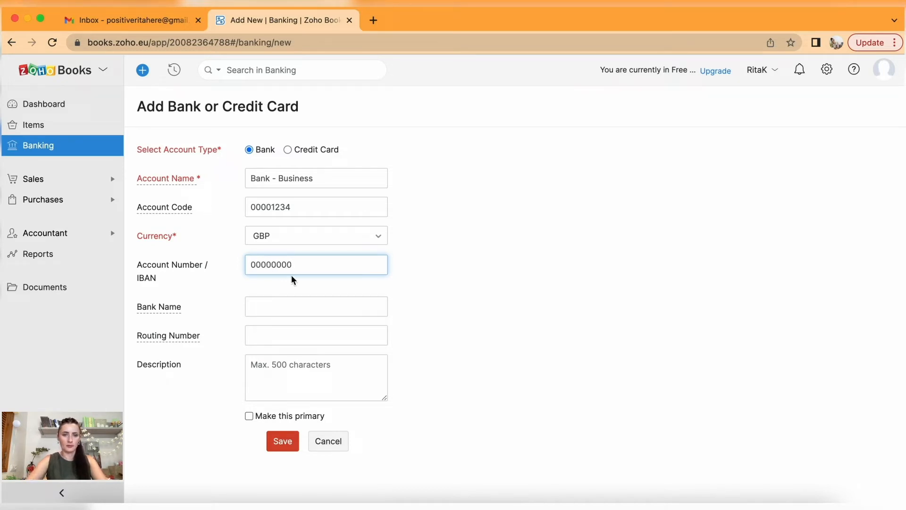
left_click(304, 305)
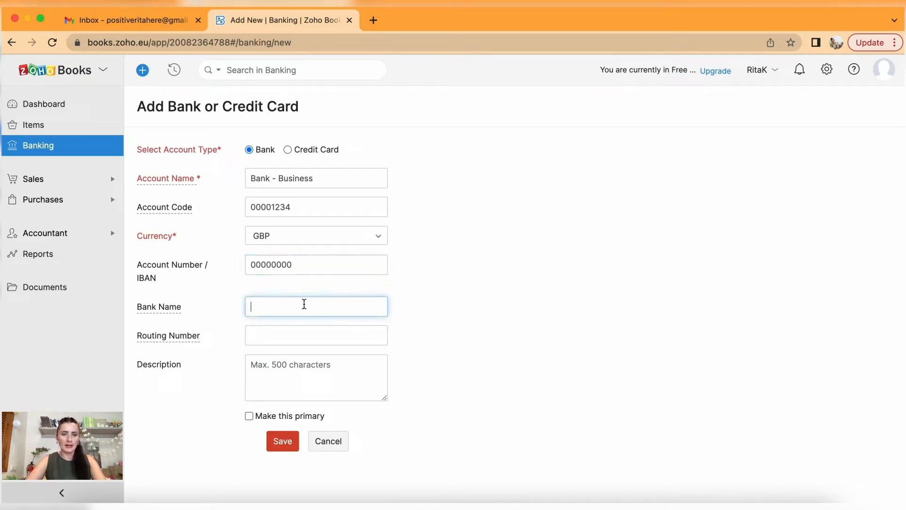
type("Rita")
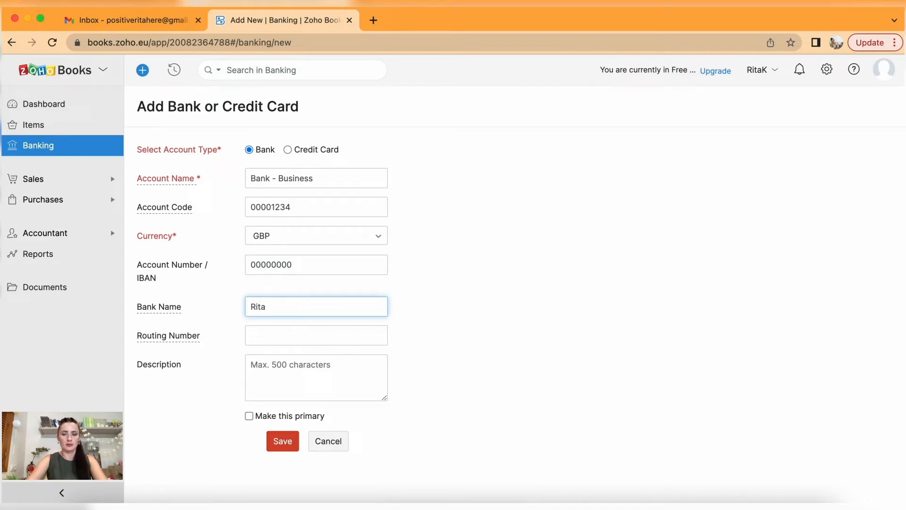
type("'s Bank")
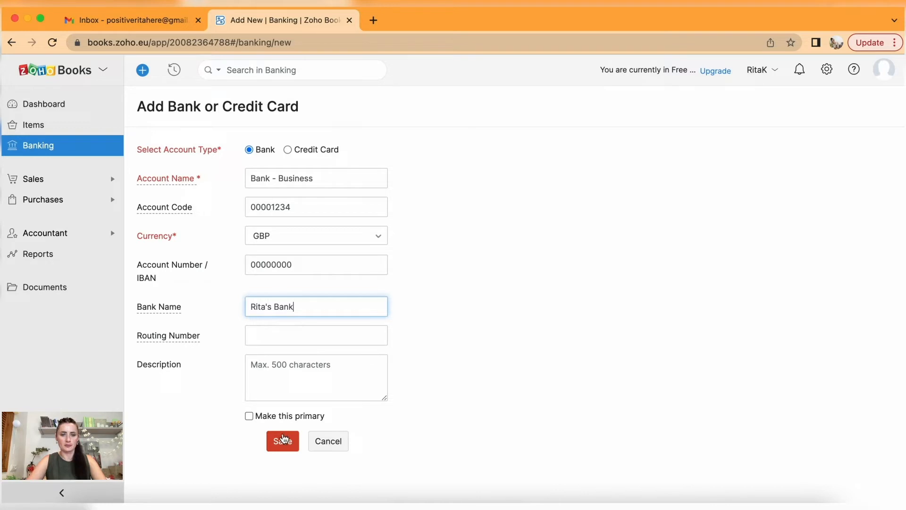
left_click(266, 423)
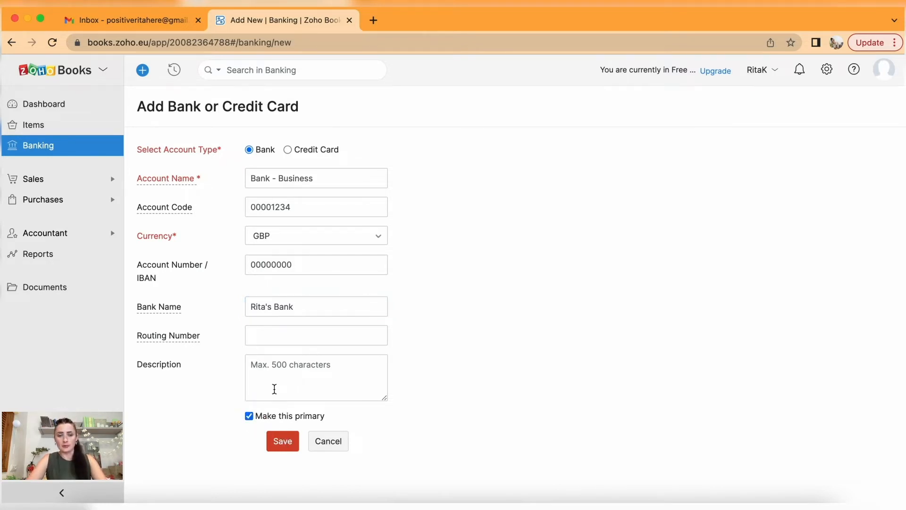
Save the Bank - Business account and return to the Banking Overview.
left_click(280, 440)
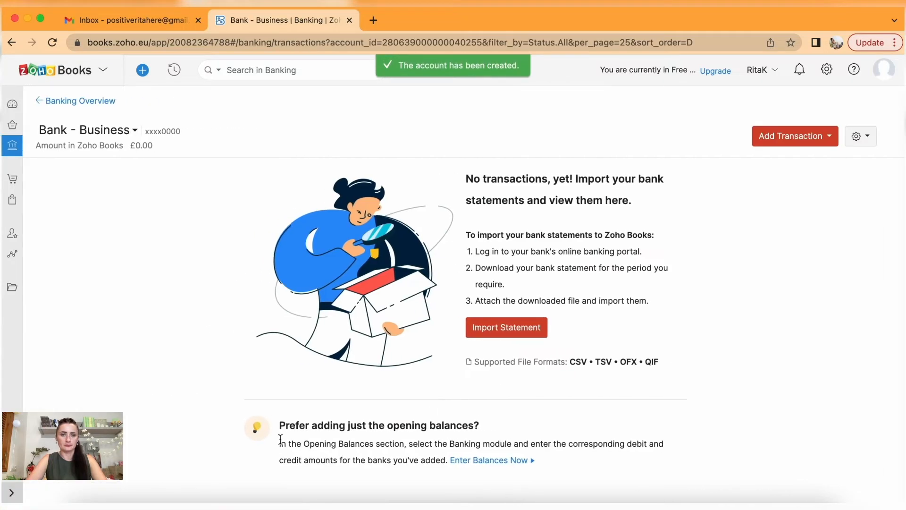
left_click(73, 100)
scroll(394, 375, "down", 5)
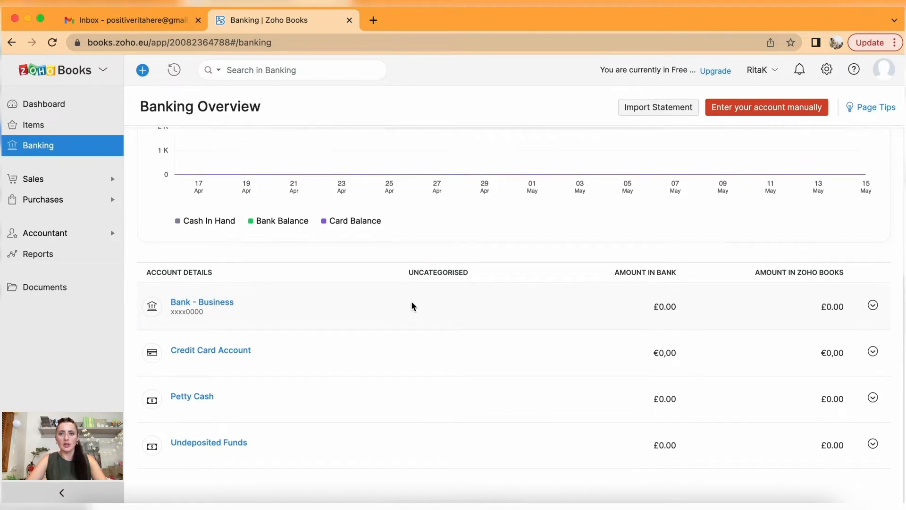
scroll(412, 302, "up", 3)
Add credit card account 'Bank - Credit Card Account', code 00006789, with its bank name.
left_click(790, 109)
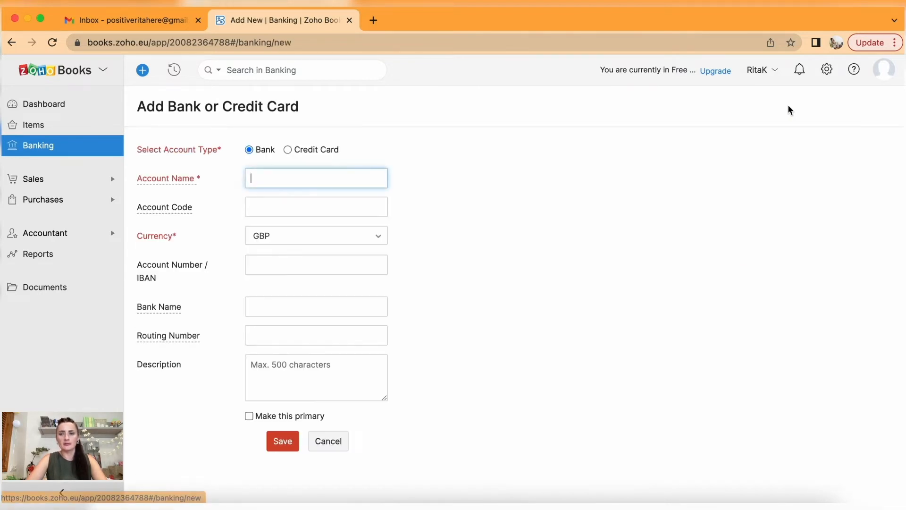
left_click(288, 150)
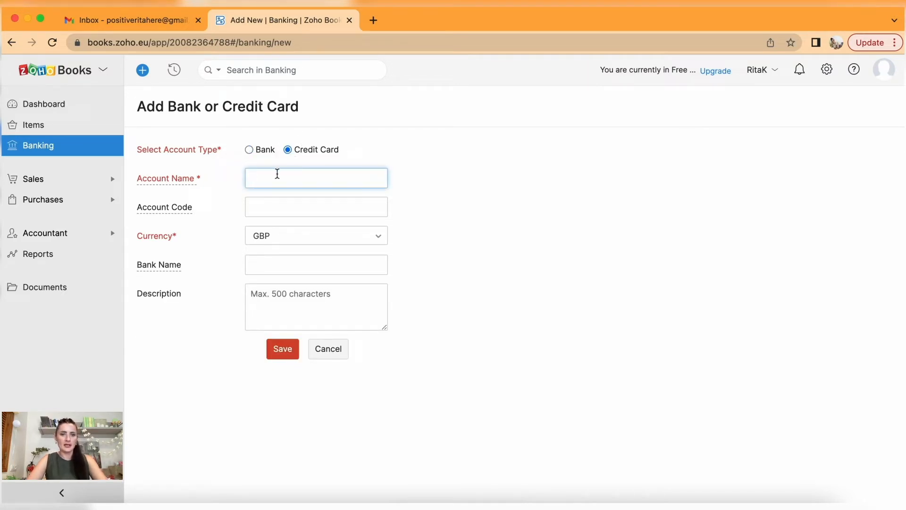
type("B")
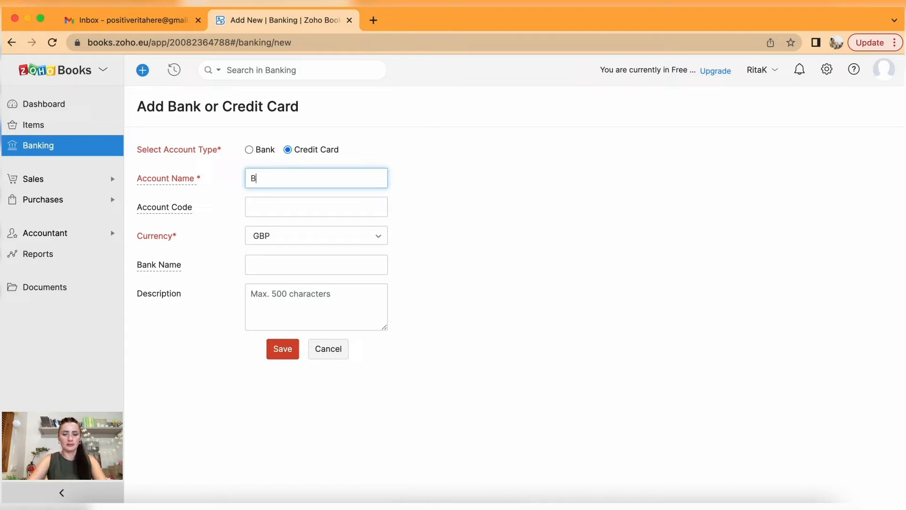
type("ank - Credit")
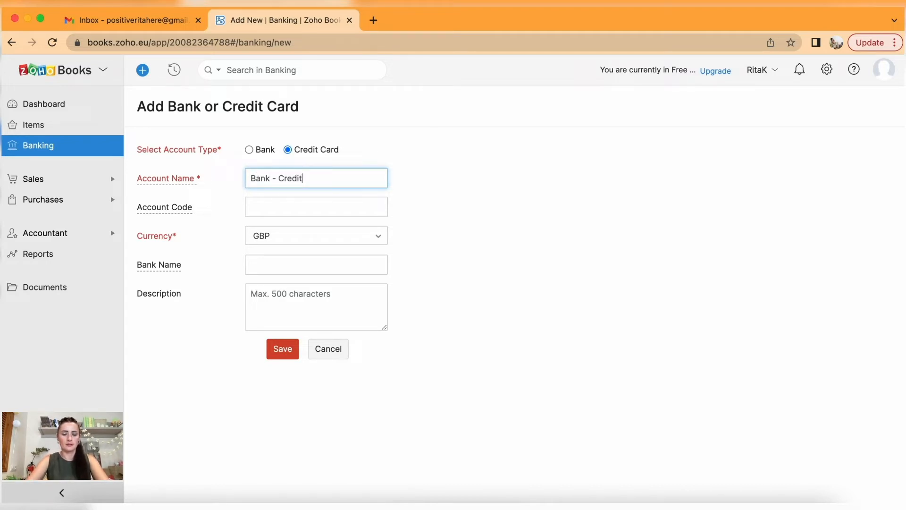
type(" Card Account")
left_click(273, 208)
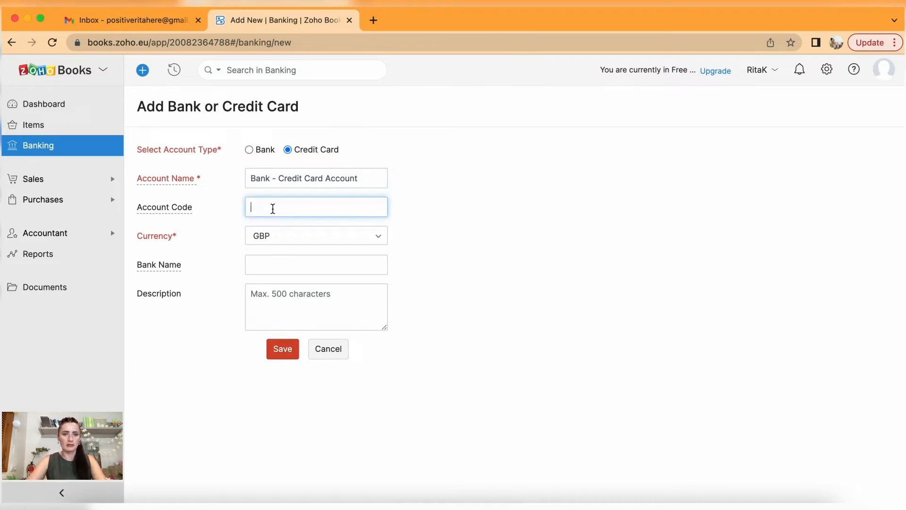
type("00")
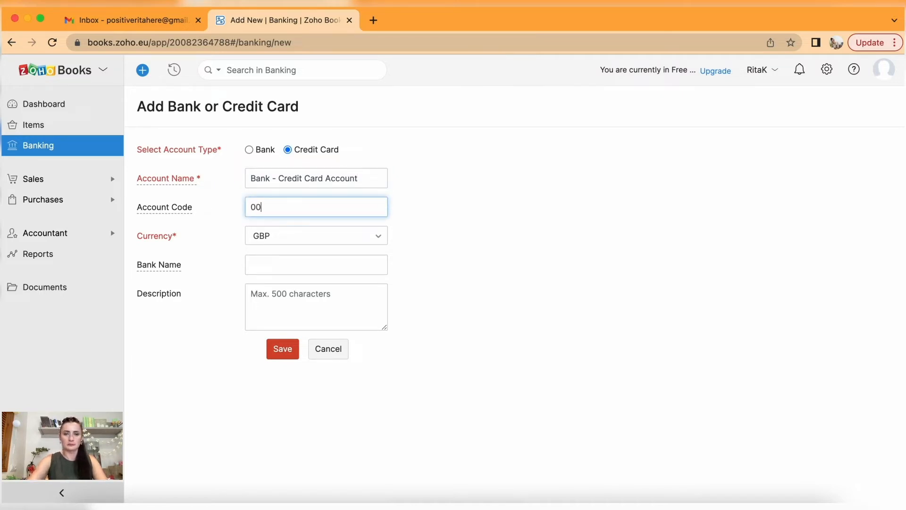
type("006789")
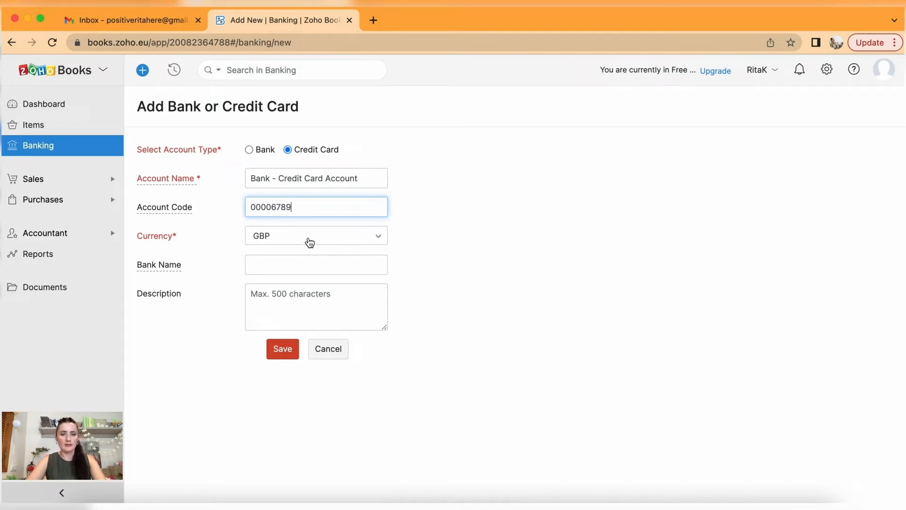
left_click(282, 266)
type("Rita")
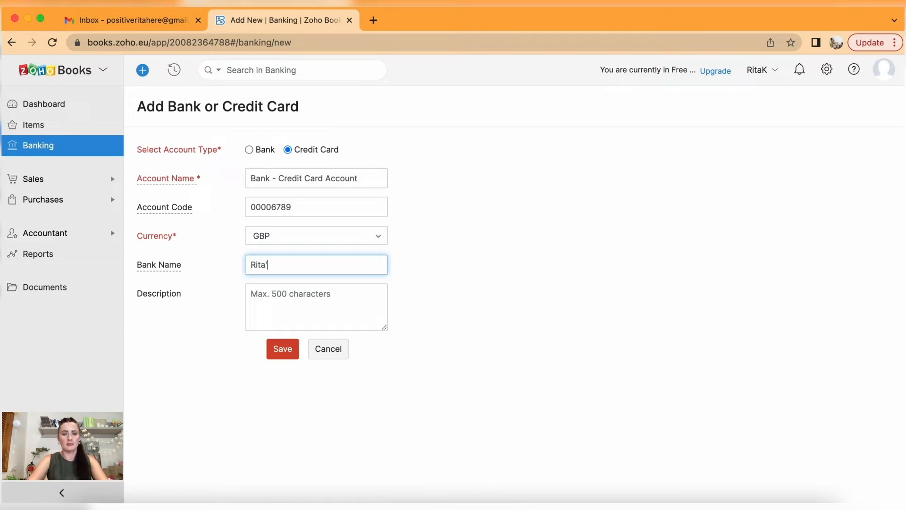
type("'s Bank")
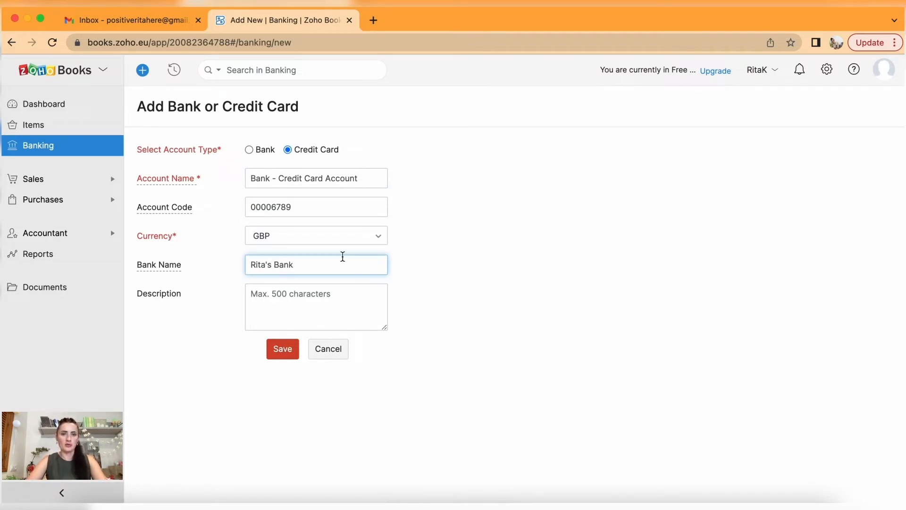
left_click(277, 348)
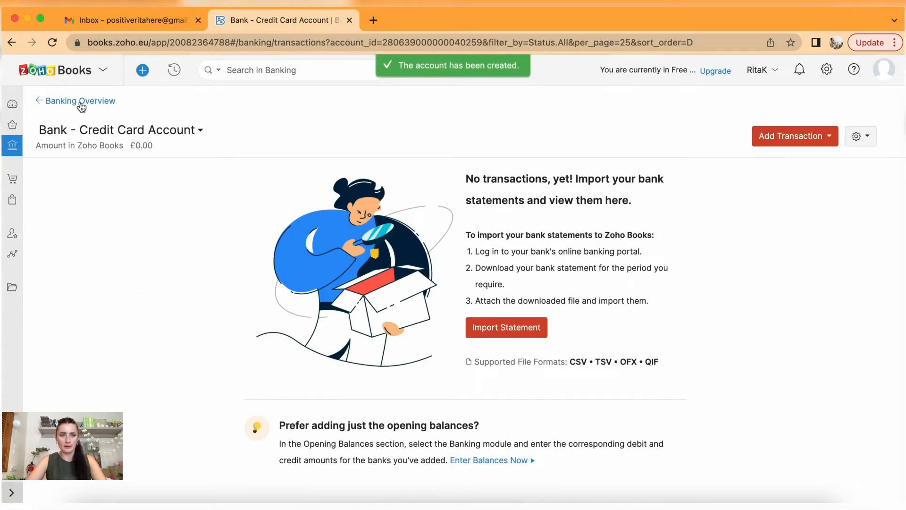
left_click(75, 100)
scroll(381, 262, "down", 2)
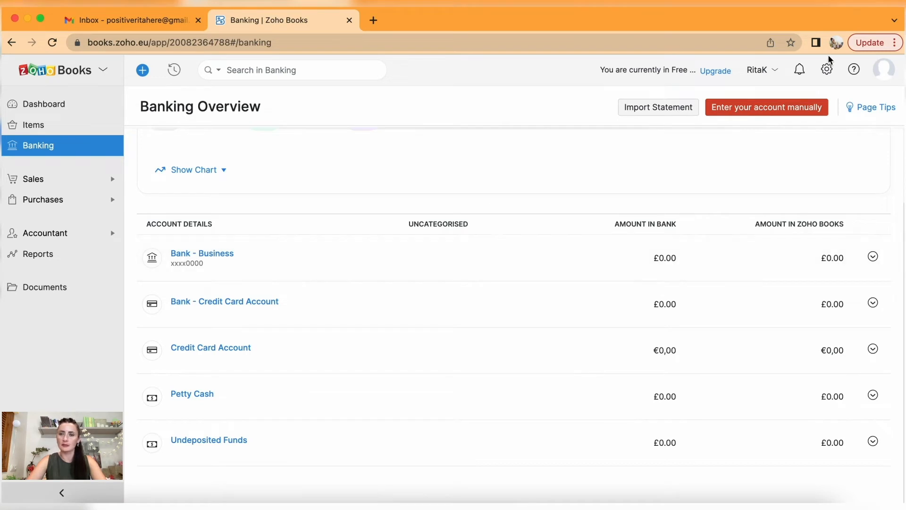
left_click(767, 108)
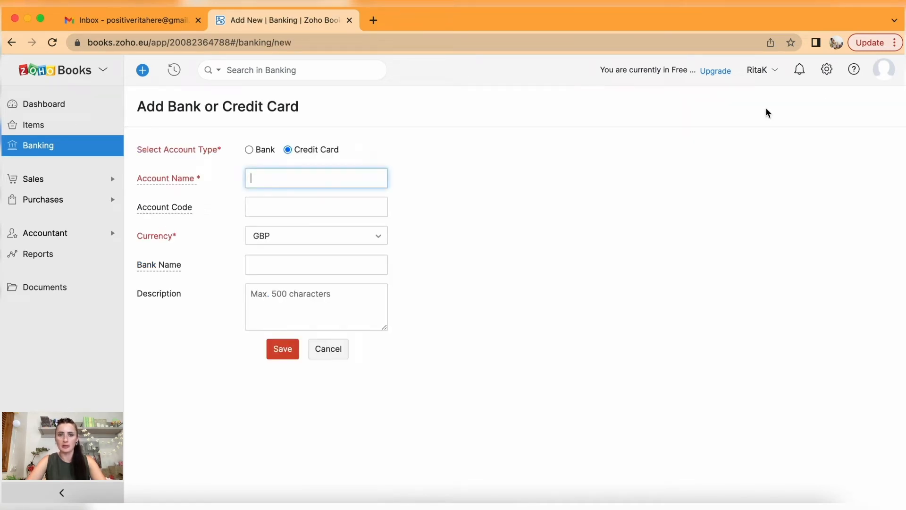
left_click(249, 149)
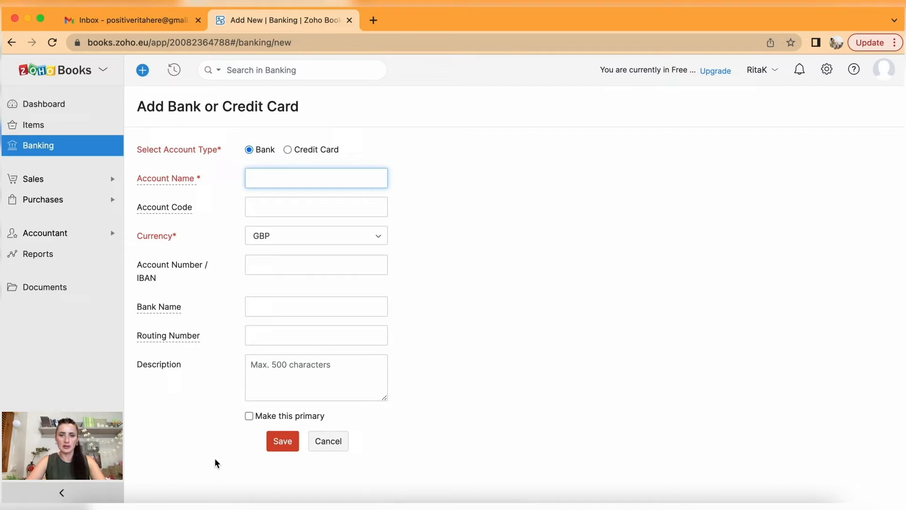
left_click(329, 444)
scroll(329, 442, "down", 2)
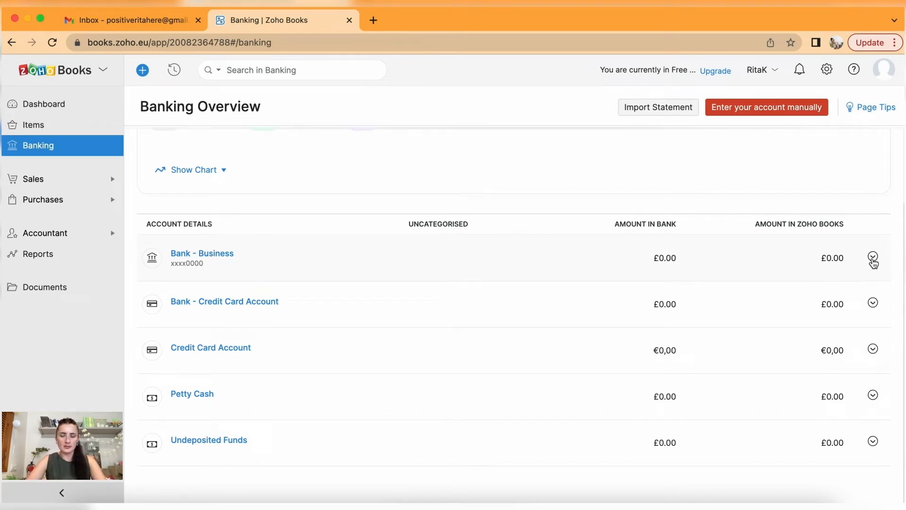
left_click(874, 261)
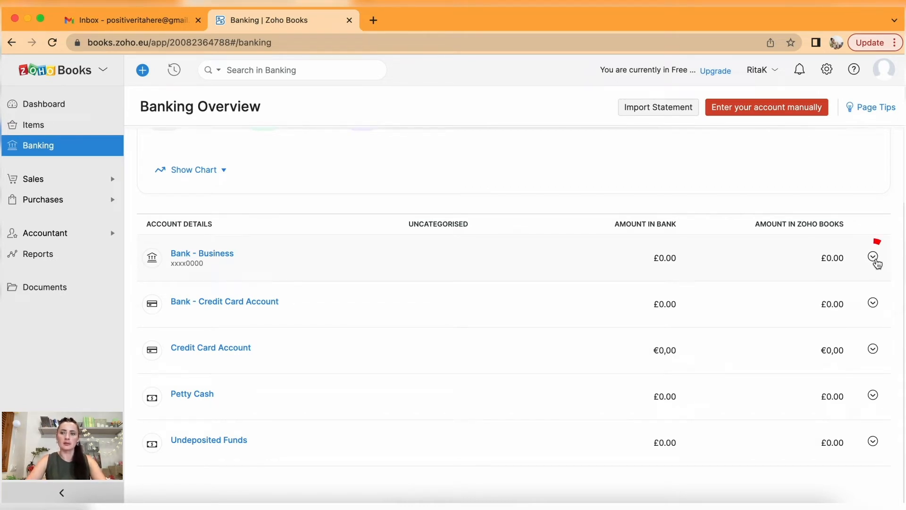
left_click(874, 261)
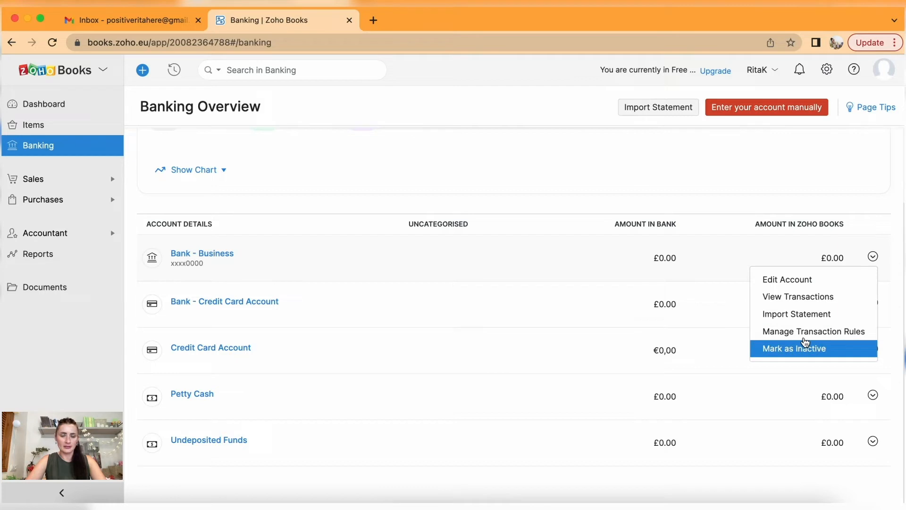
left_click(572, 356)
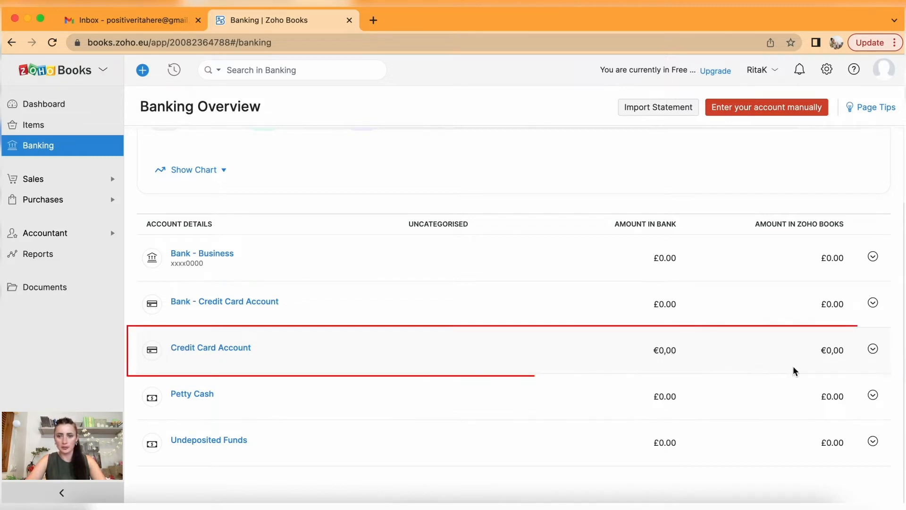
Mark the Credit Card Account as inactive.
left_click(873, 350)
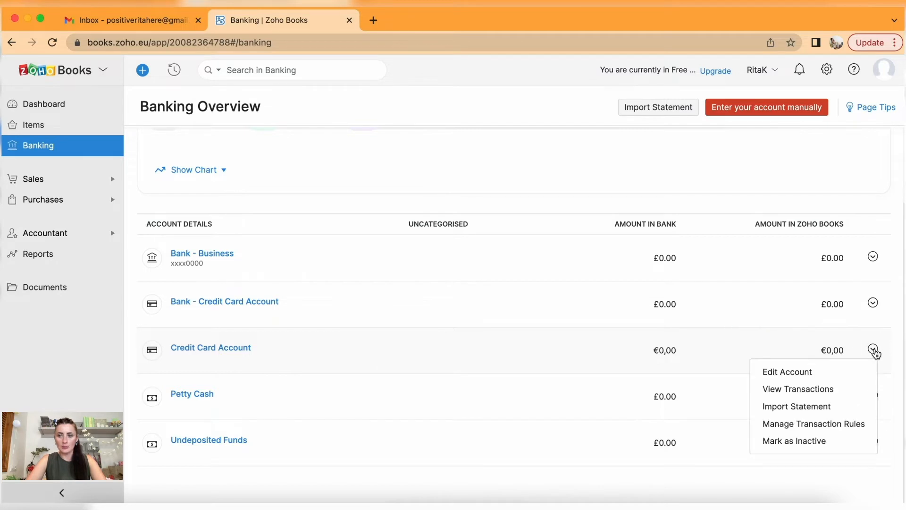
left_click(830, 439)
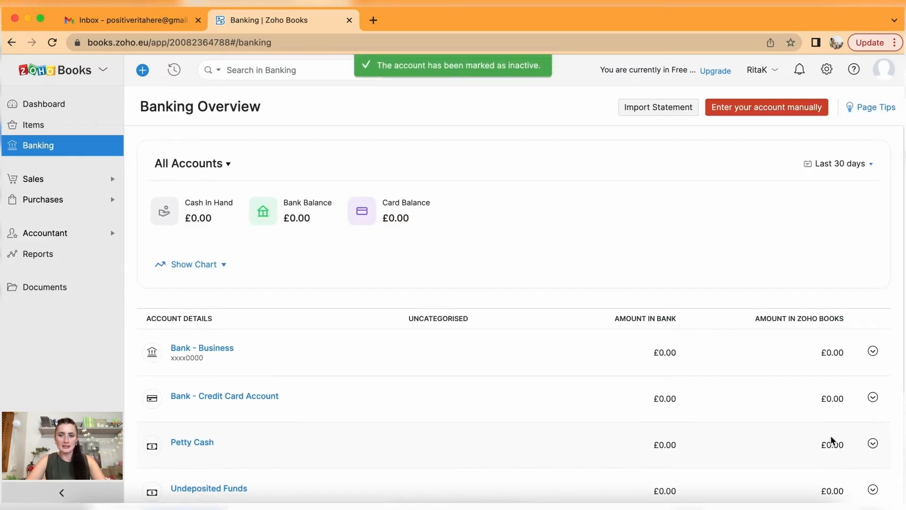
scroll(831, 437, "down", 5)
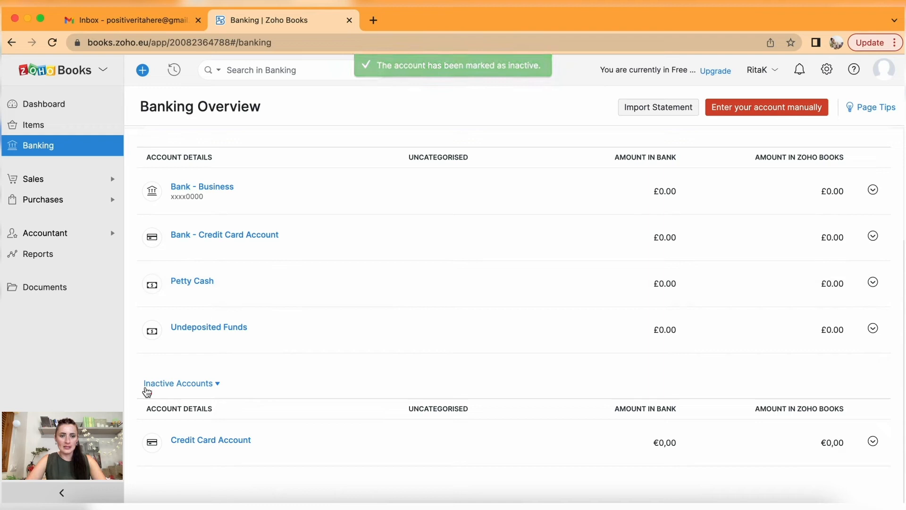
left_click(205, 384)
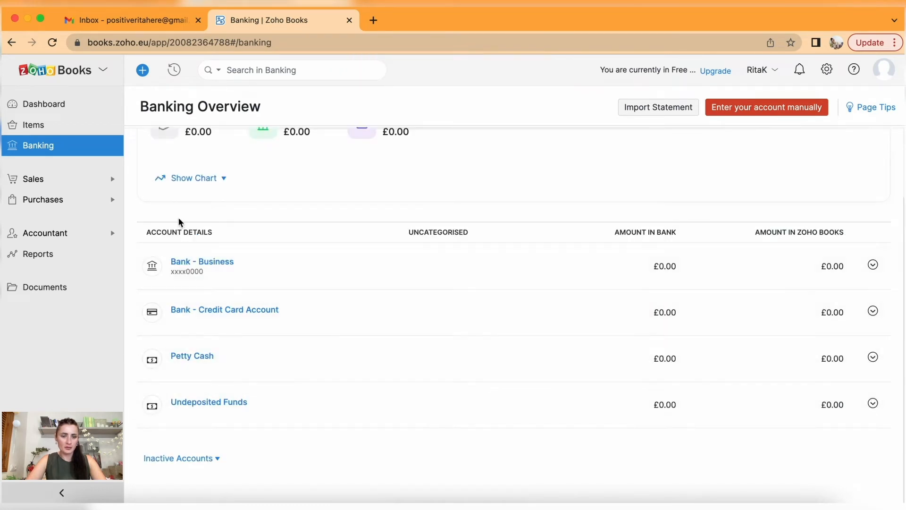
Permanently delete the inactive Credit Card Account from Inactive Accounts.
left_click(184, 459)
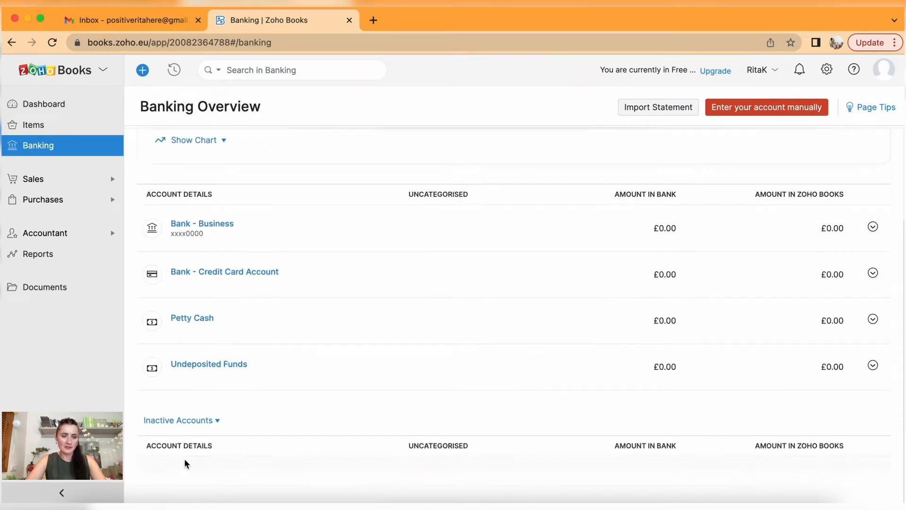
left_click(873, 441)
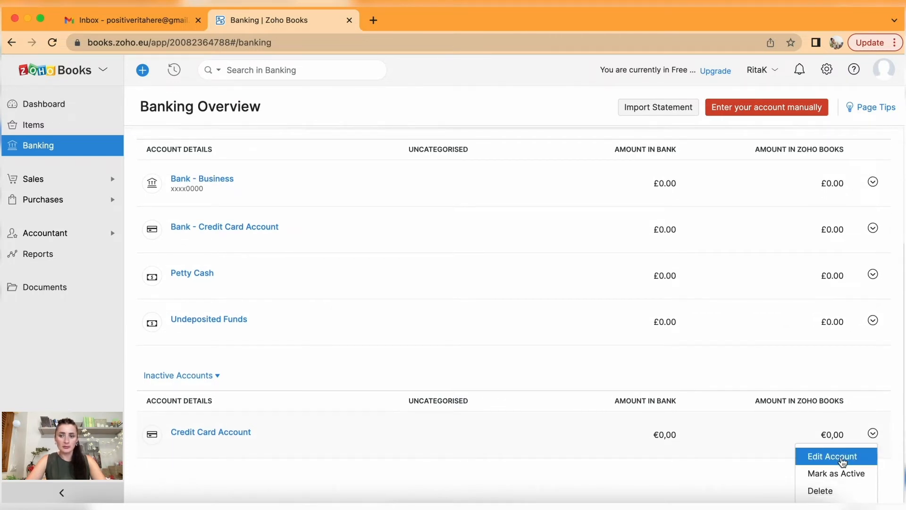
left_click(834, 493)
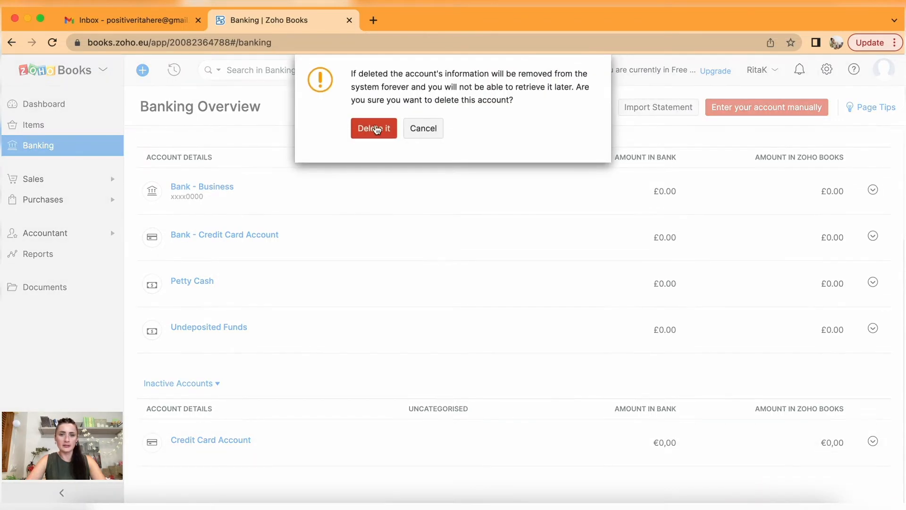
left_click(367, 127)
scroll(240, 362, "down", 5)
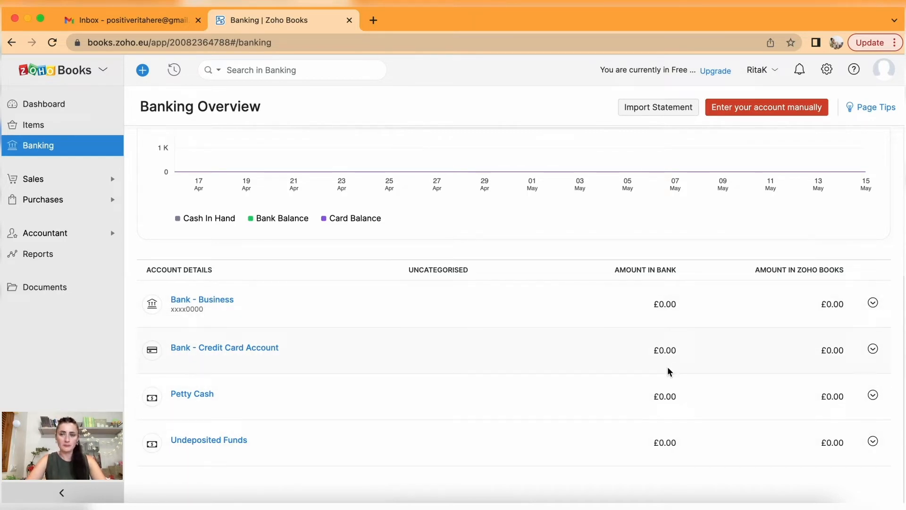
scroll(668, 367, "up", 5)
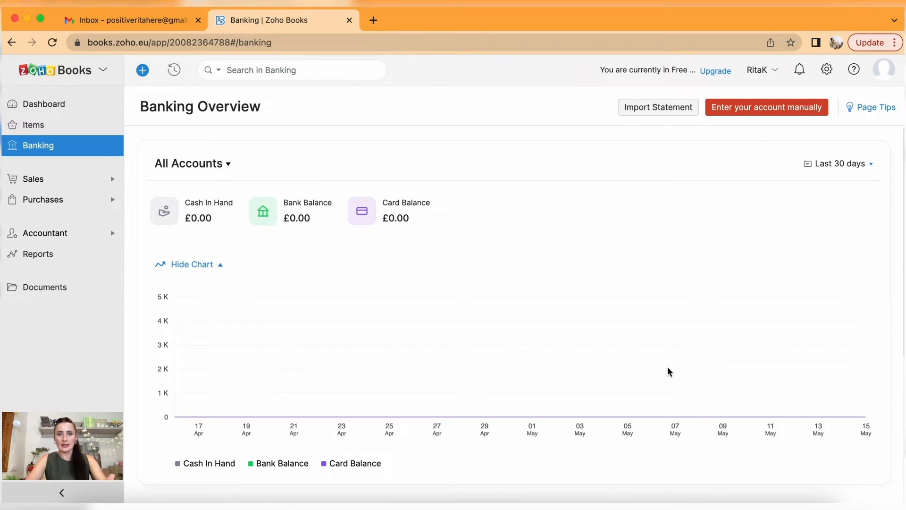
scroll(668, 371, "down", 5)
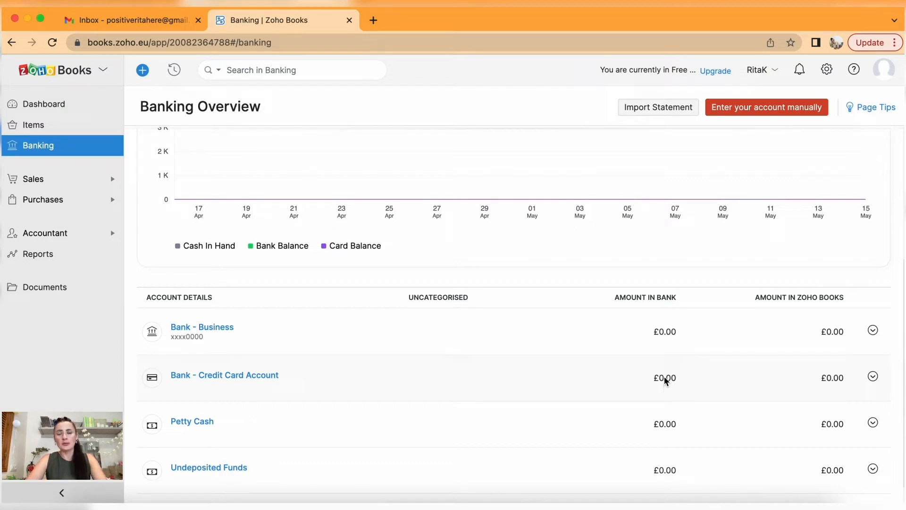
Enter a 1000 debit opening balance for Bank - Business in Opening Balances.
left_click(829, 69)
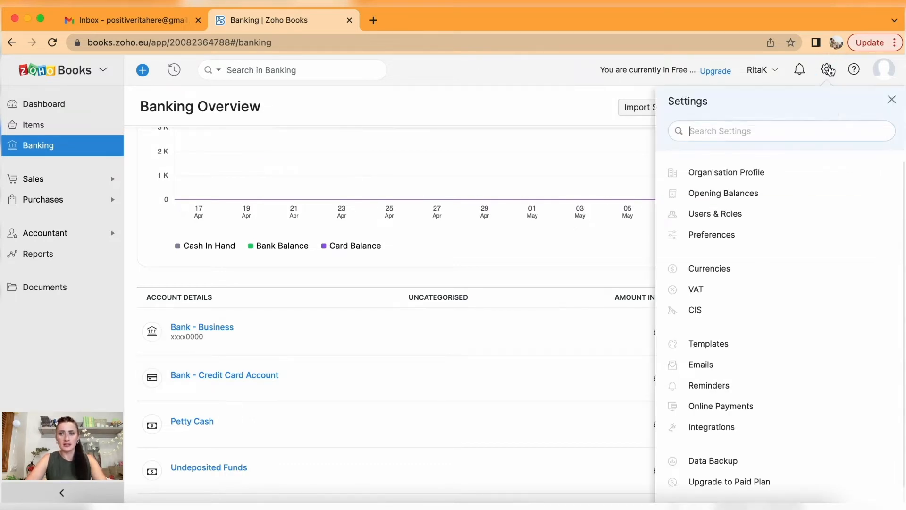
left_click(751, 196)
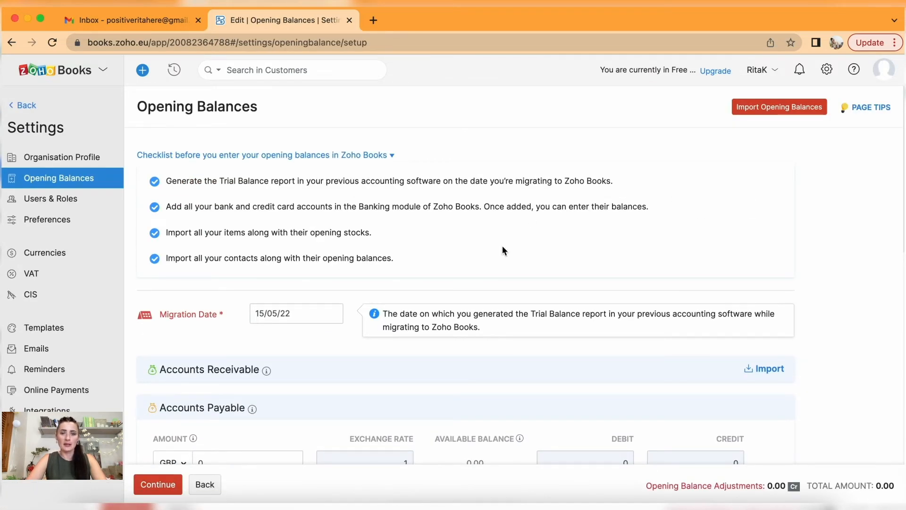
scroll(502, 245, "down", 8)
left_click(396, 282)
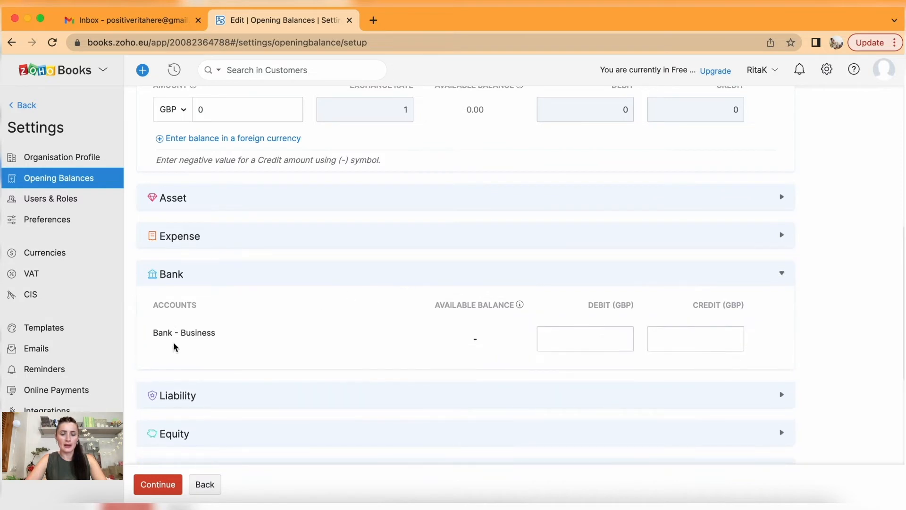
left_click(609, 339)
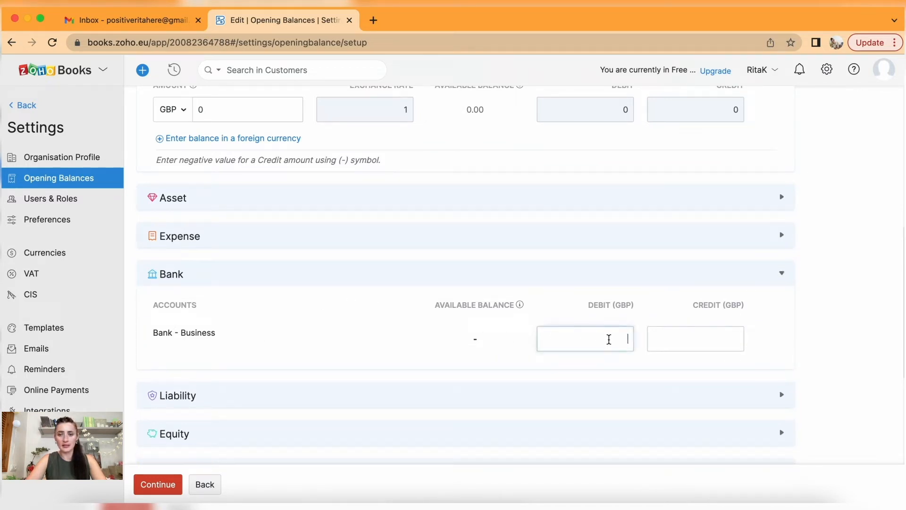
type("1000")
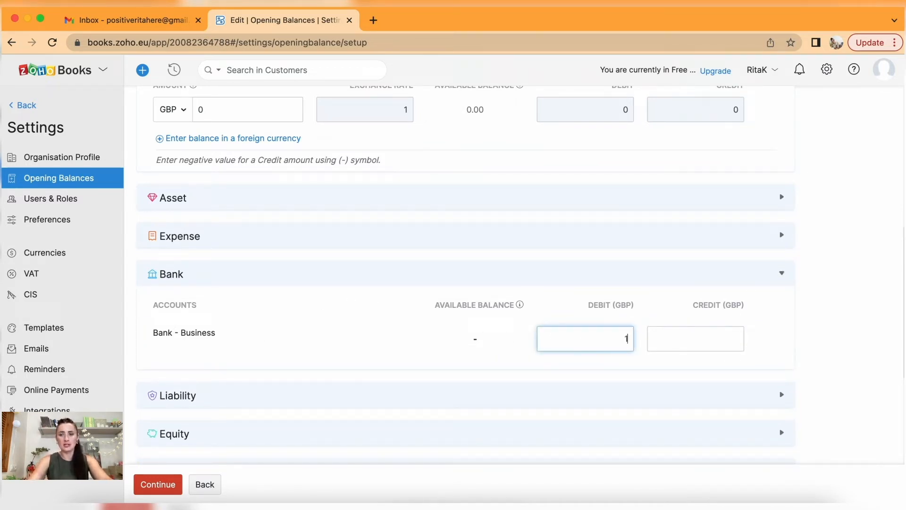
left_click(782, 347)
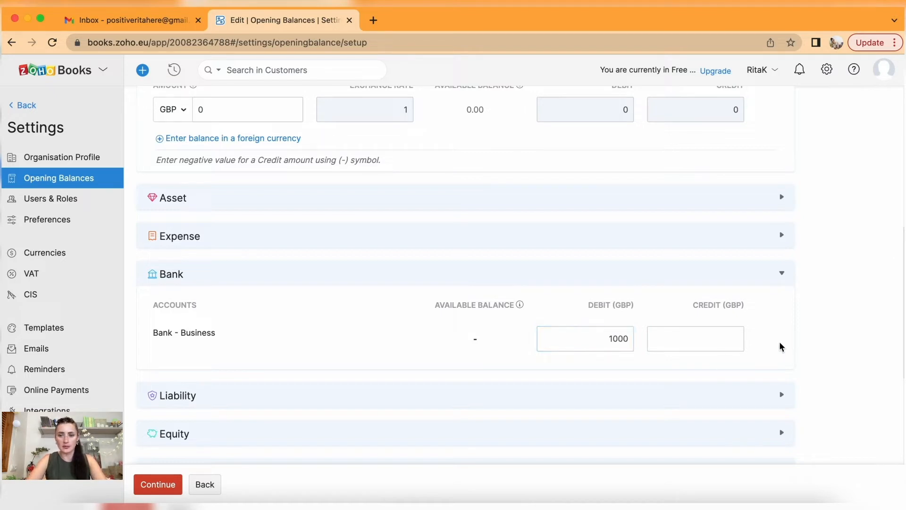
Save the opening balances with the difference moved to Opening Balance Adjustments, then return to Banking Overview.
scroll(276, 411, "down", 3)
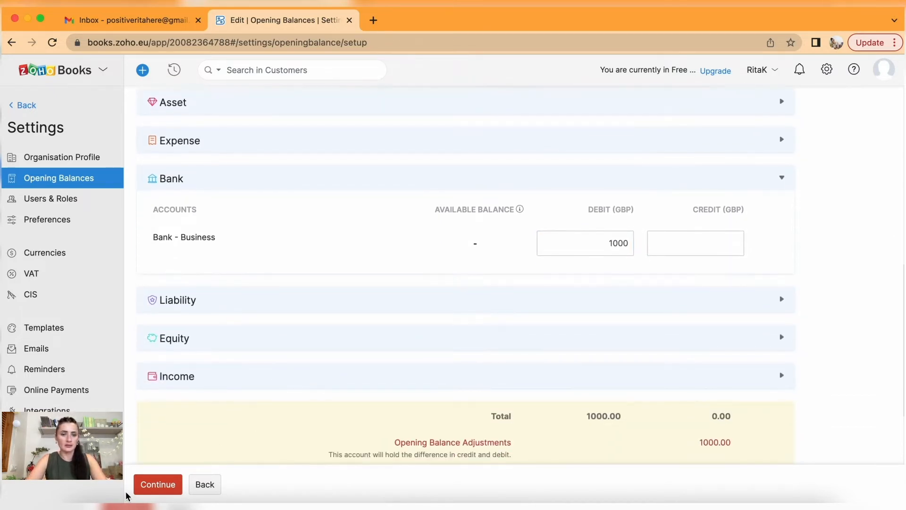
left_click(159, 484)
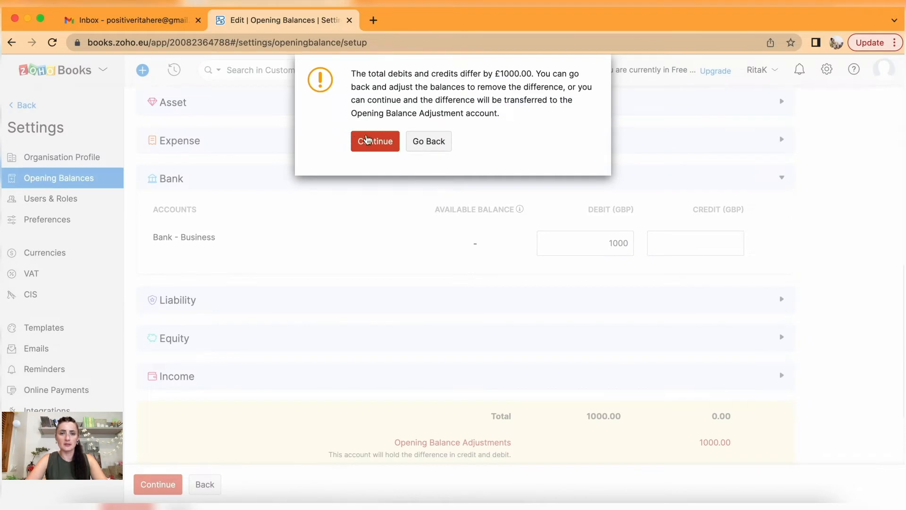
left_click(366, 142)
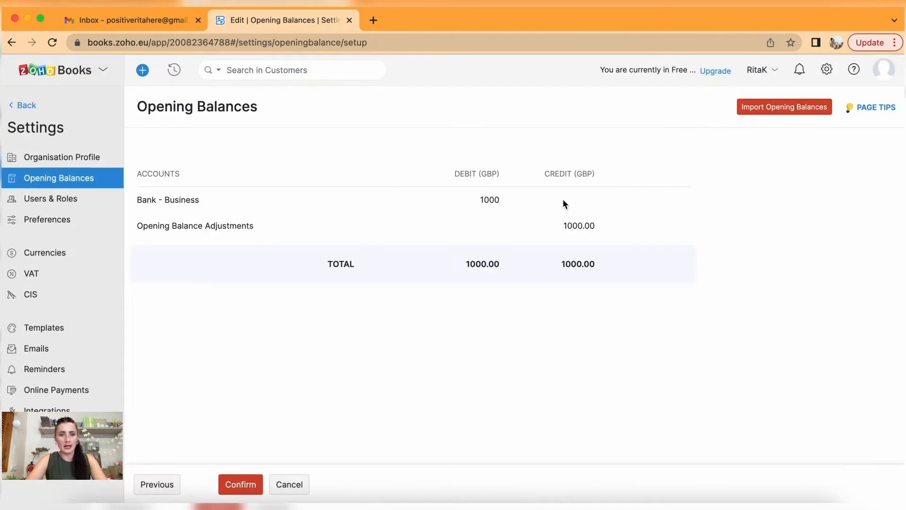
left_click(233, 485)
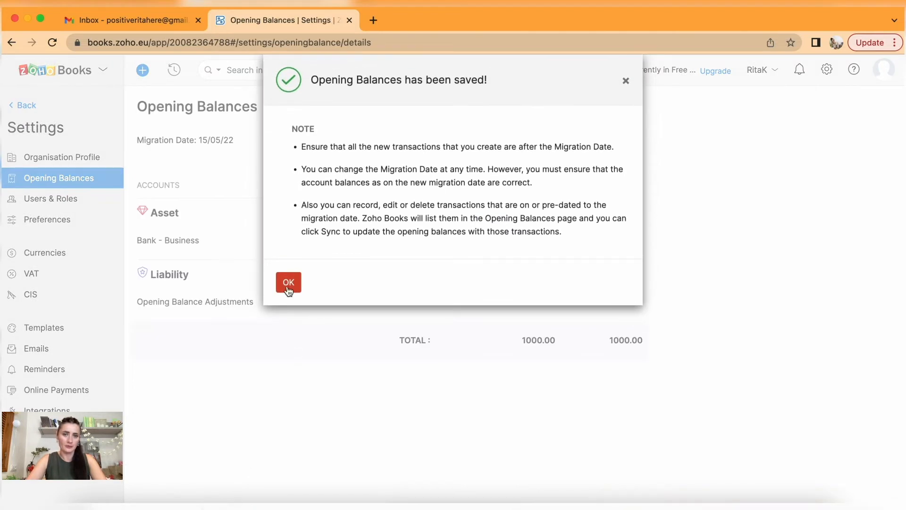
left_click(289, 284)
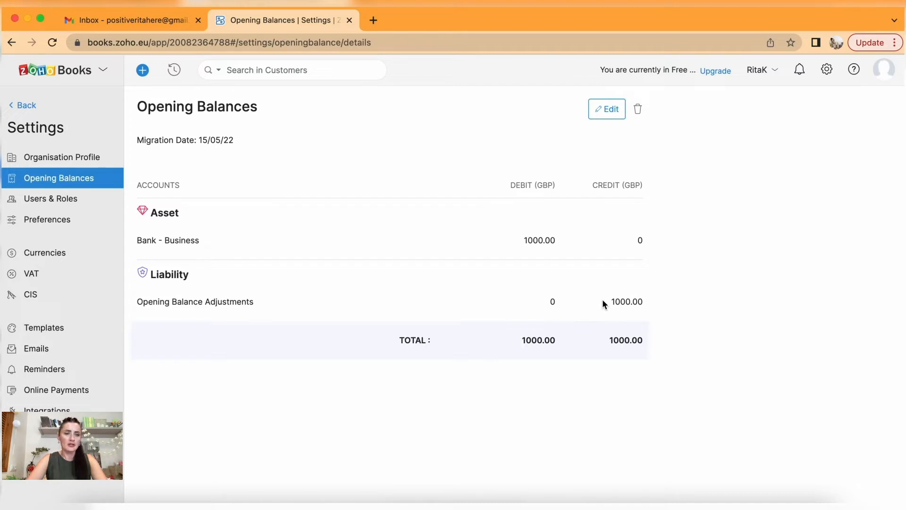
left_click(29, 106)
scroll(477, 333, "down", 5)
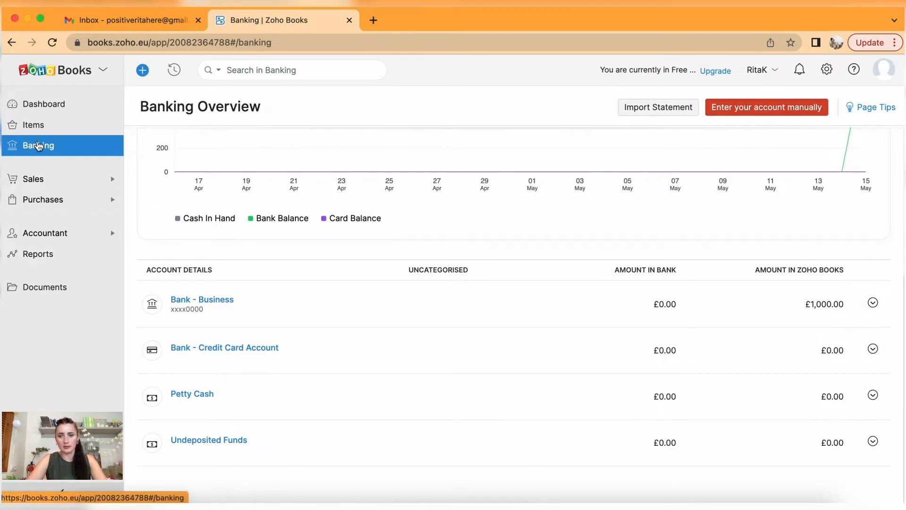
left_click(50, 126)
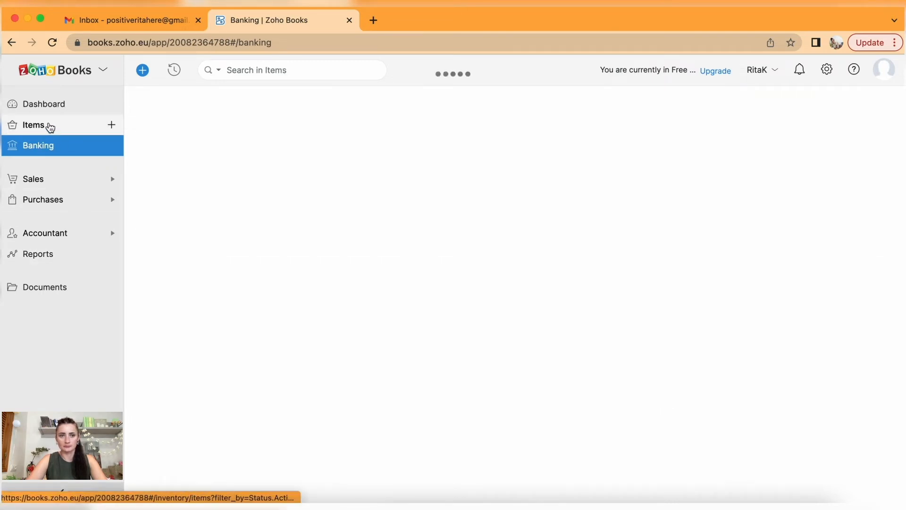
left_click(41, 145)
scroll(457, 336, "down", 5)
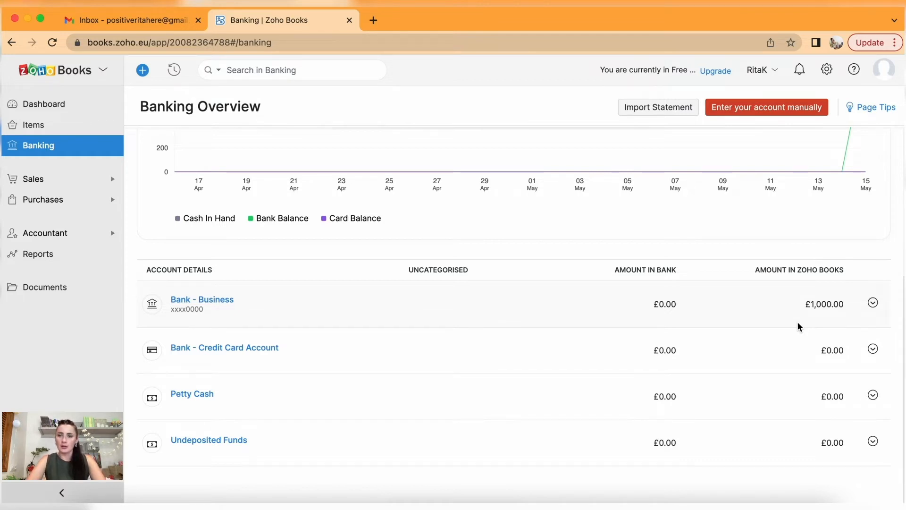
scroll(798, 323, "up", 5)
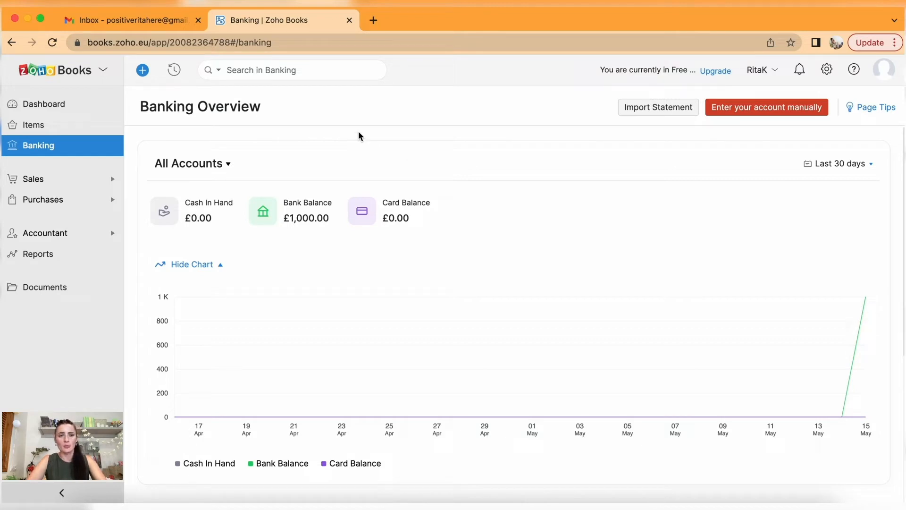
Start a bank statement import into Bank - Business, briefly viewing the sample files.
left_click(663, 108)
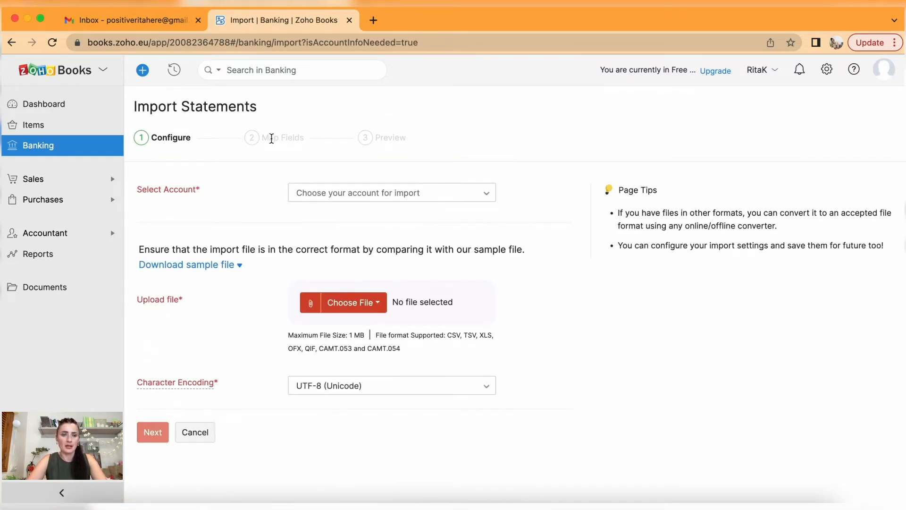
left_click(451, 194)
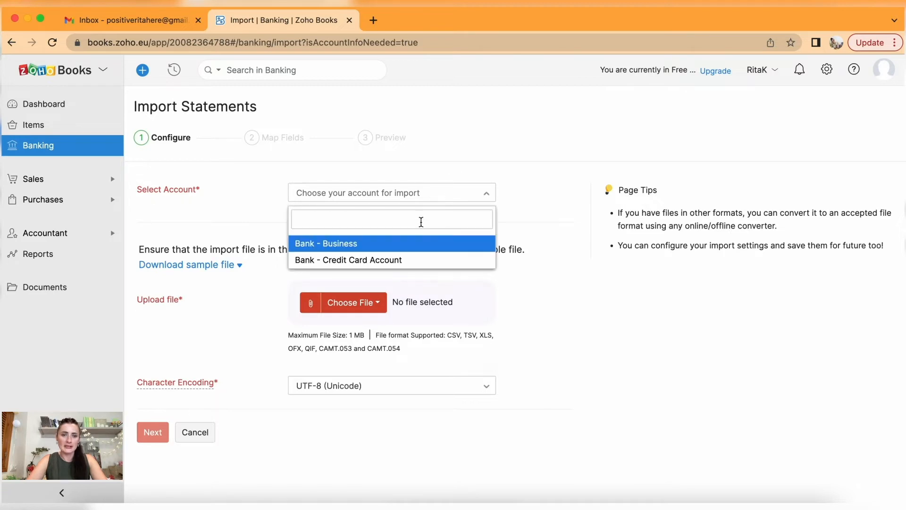
left_click(348, 244)
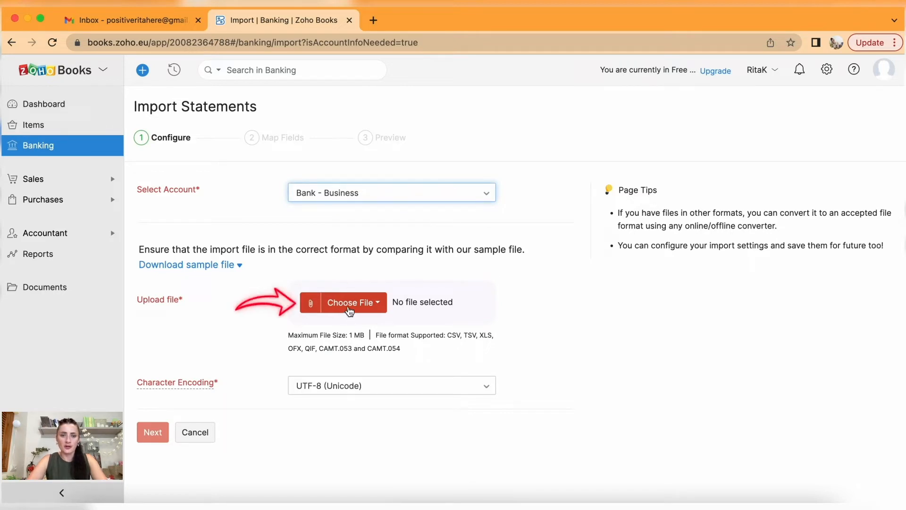
left_click(182, 266)
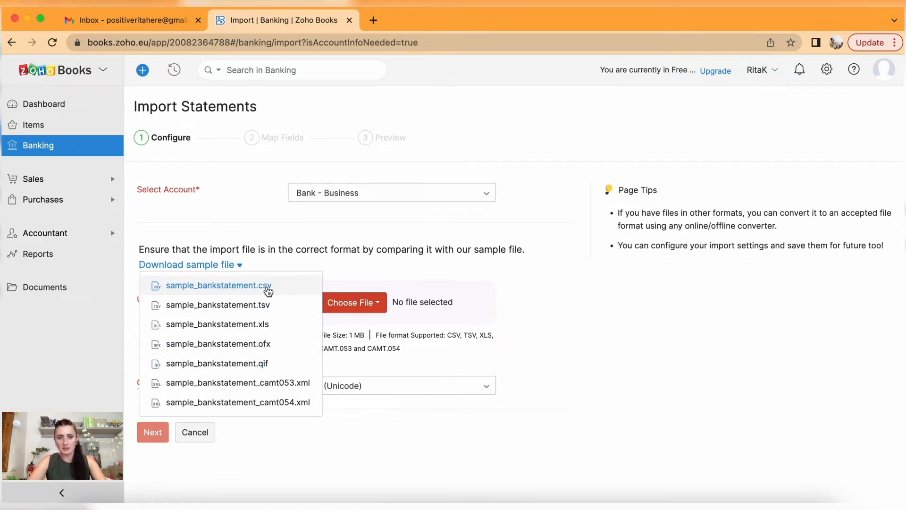
left_click(366, 261)
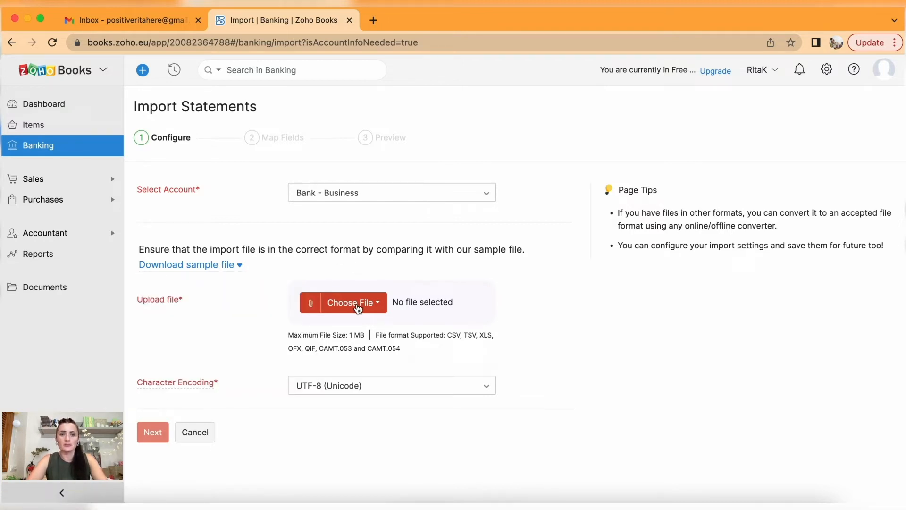
Attach the May 2022 bank statement CSV from the computer, sorted by date added.
left_click(359, 307)
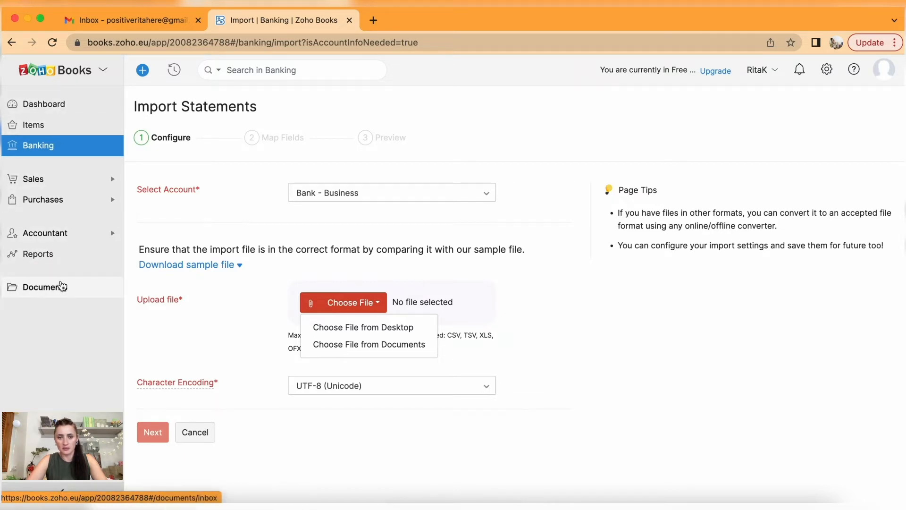
left_click(413, 331)
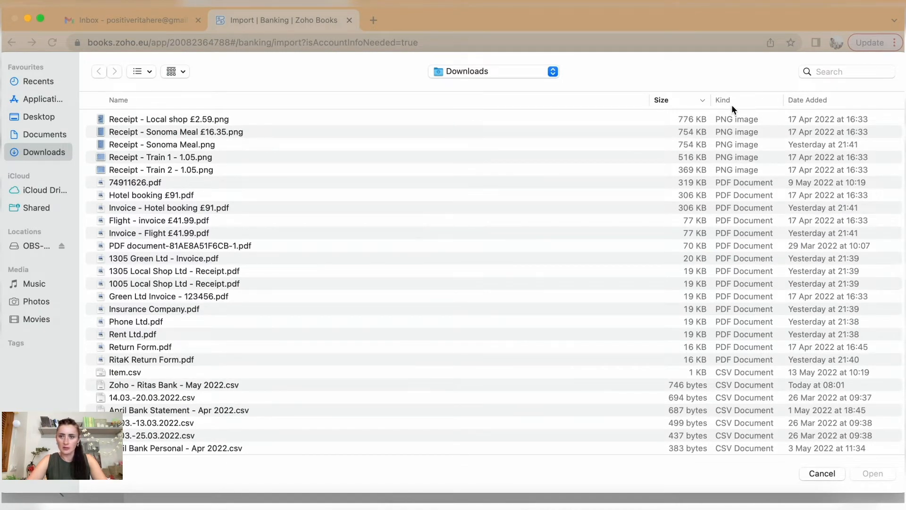
left_click(825, 101)
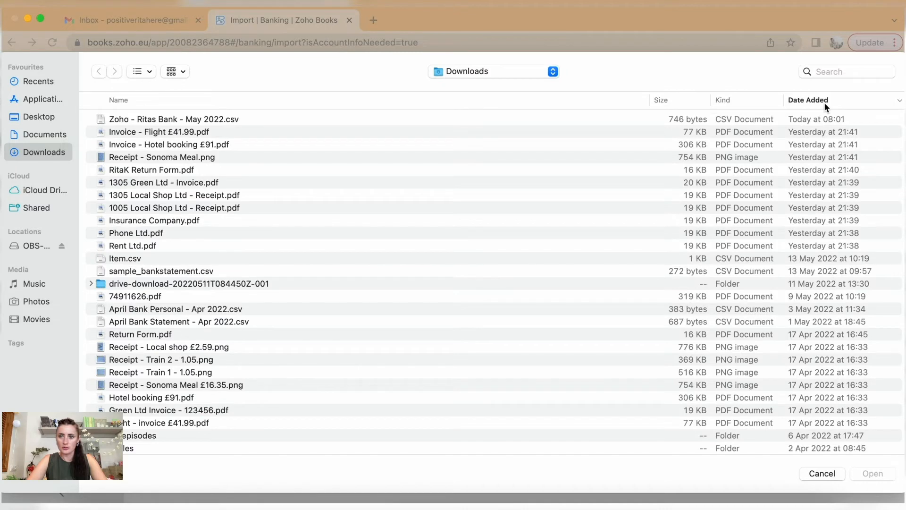
left_click(198, 121)
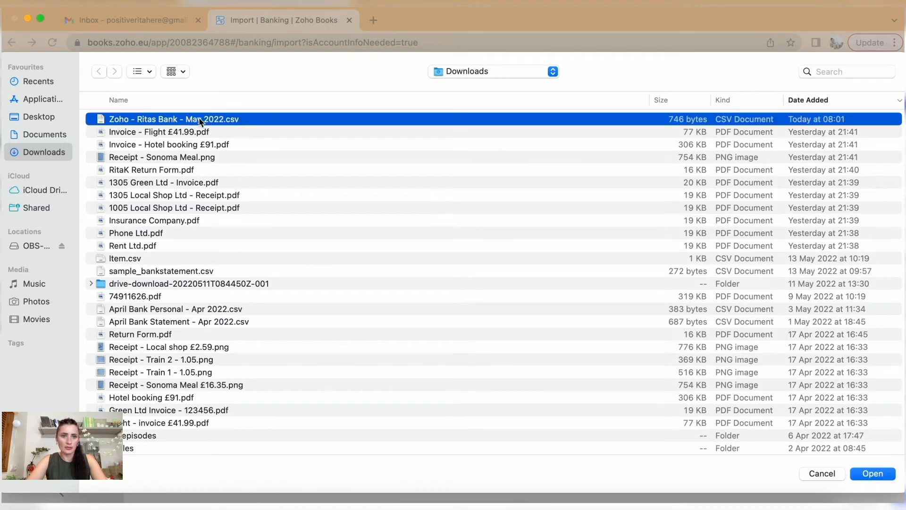
left_click(870, 475)
scroll(481, 342, "down", 1)
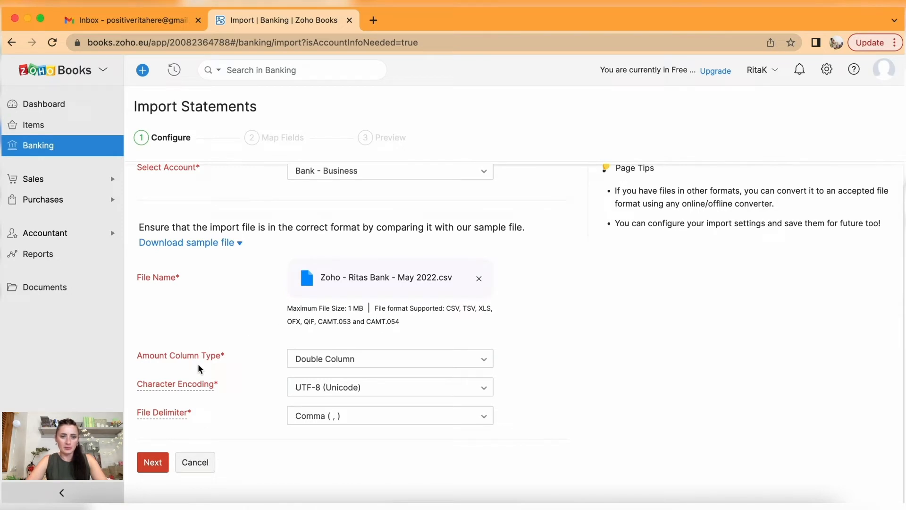
Keep Double Column amounts and comma delimiter, and continue to field mapping.
left_click(329, 361)
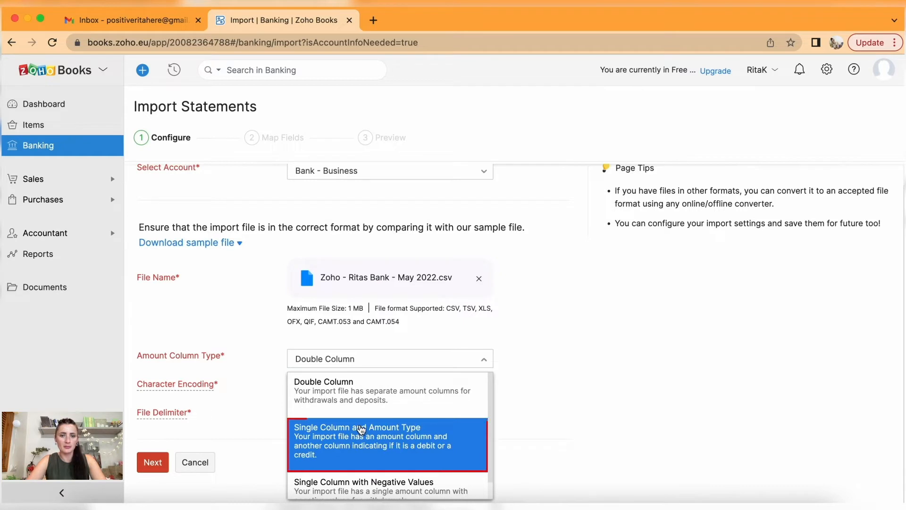
scroll(388, 437, "down", 1)
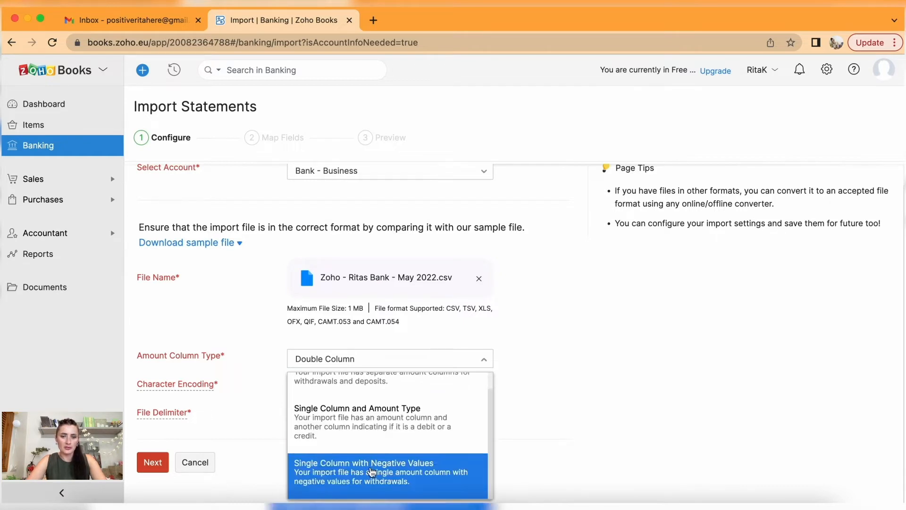
scroll(396, 401, "up", 1)
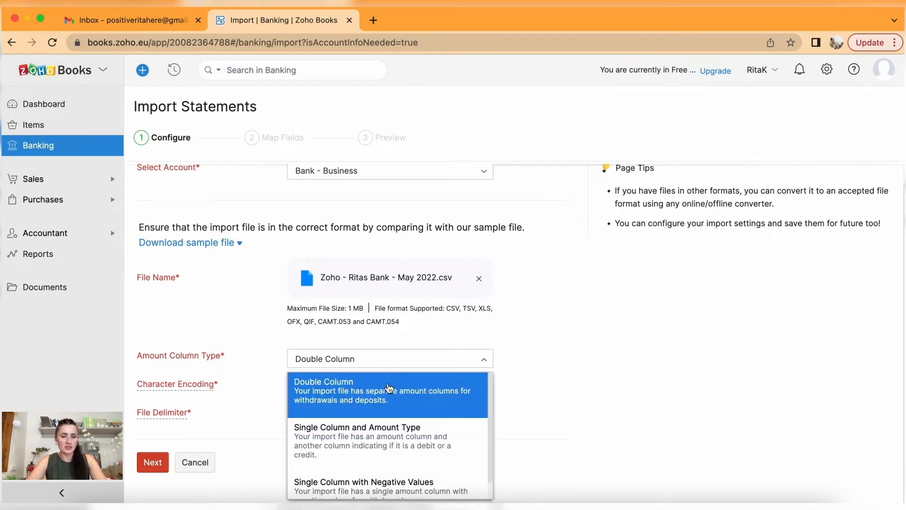
scroll(398, 391, "up", 1)
scroll(399, 393, "up", 1)
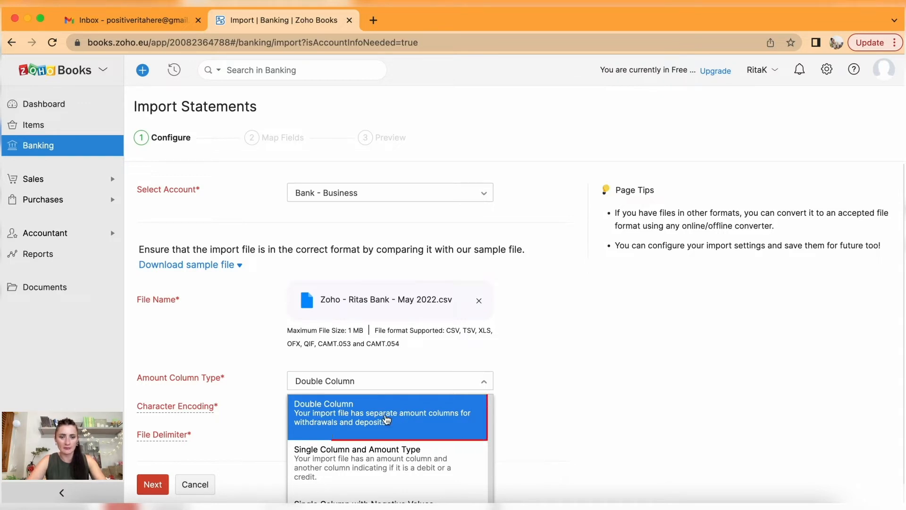
left_click(360, 424)
scroll(359, 424, "down", 1)
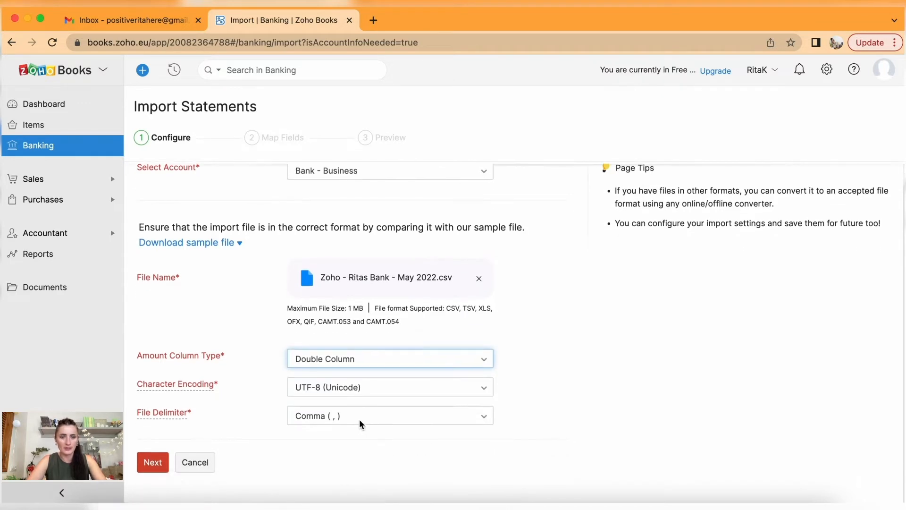
mouse_move(205, 389)
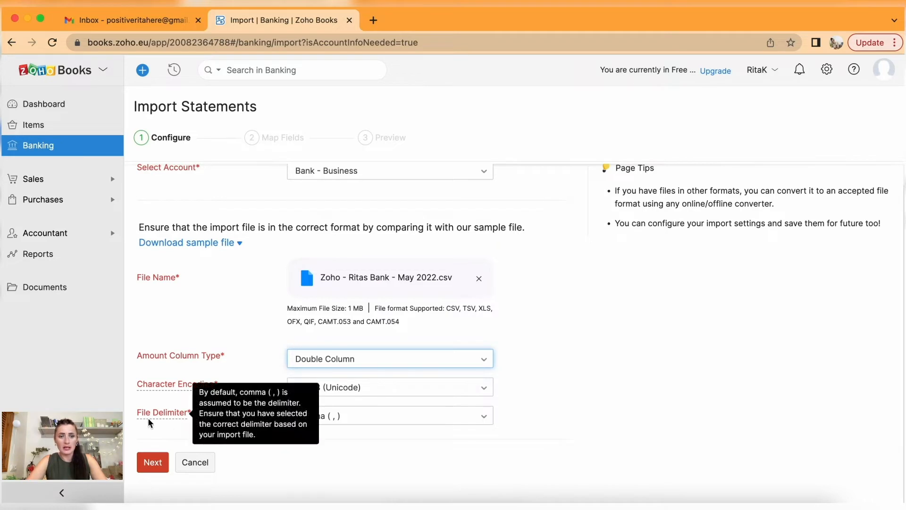
left_click(349, 423)
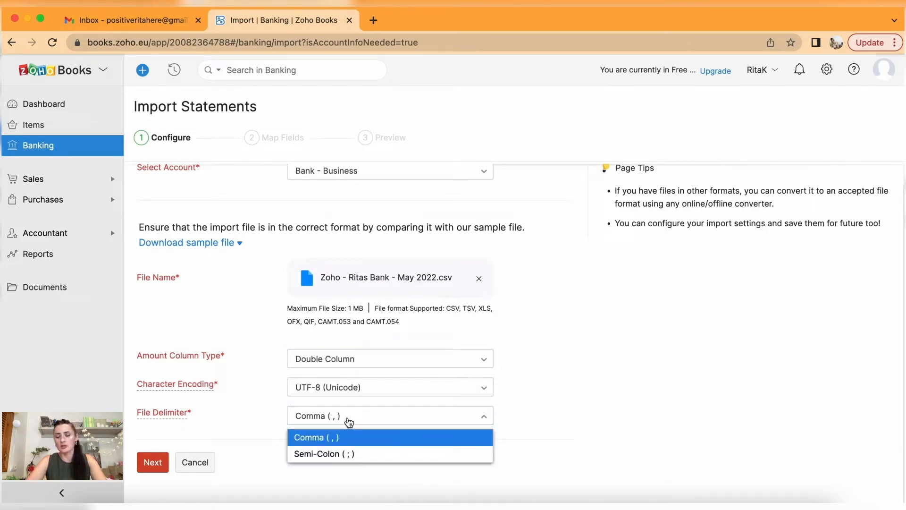
left_click(347, 422)
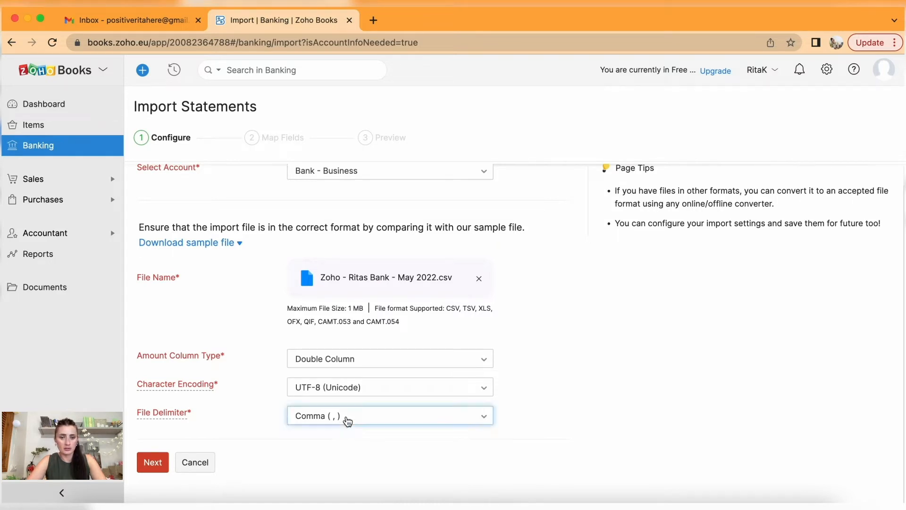
left_click(152, 462)
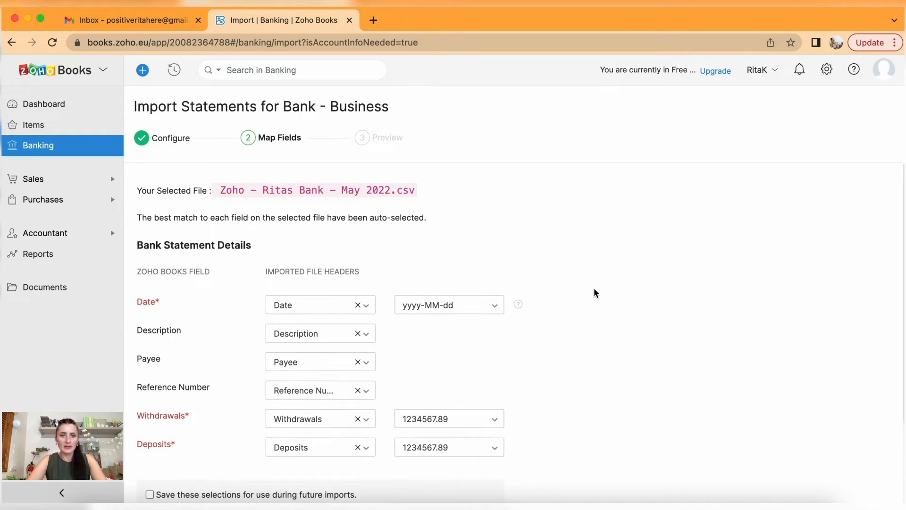
Keep the yyyy-MM-dd date format and save the field mappings for future imports.
scroll(594, 290, "down", 3)
scroll(595, 291, "down", 1)
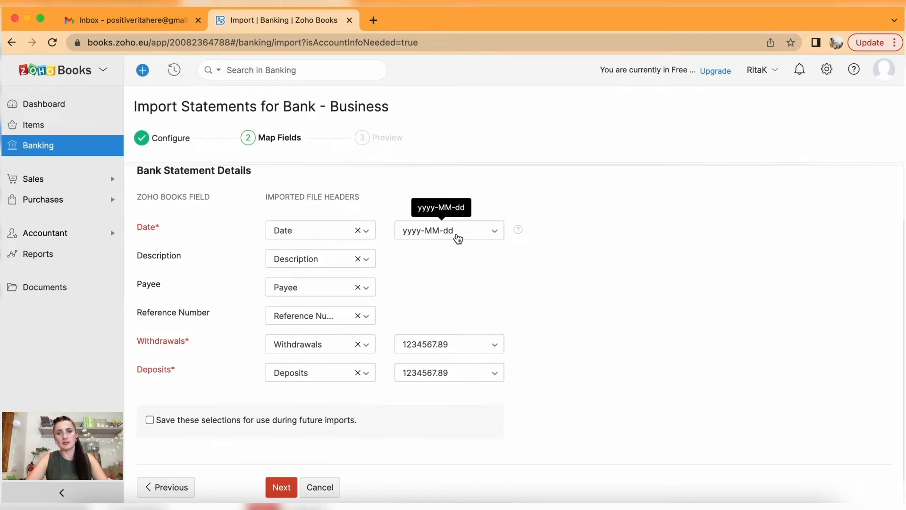
left_click(433, 238)
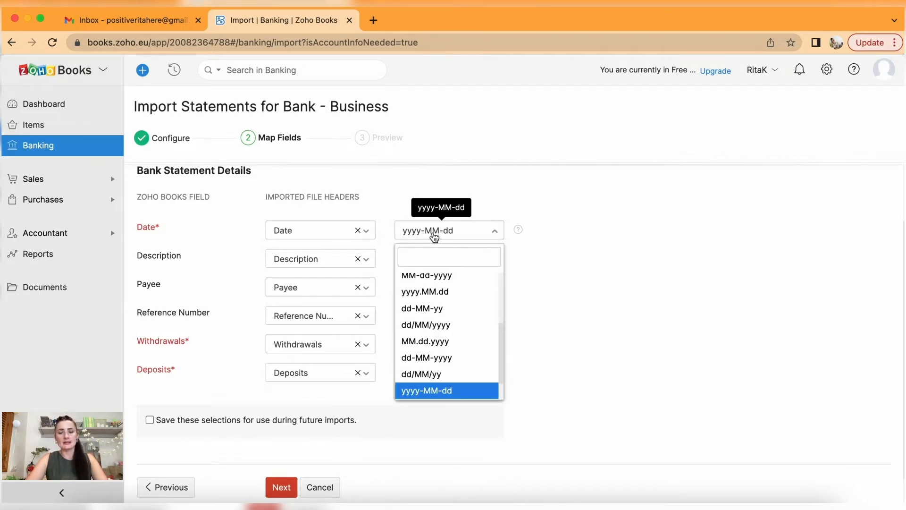
left_click(433, 237)
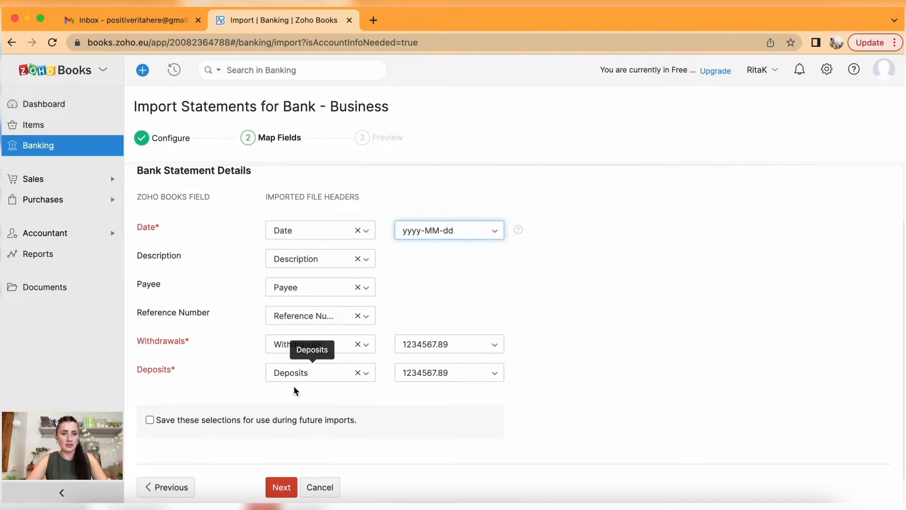
scroll(294, 403, "down", 1)
left_click(150, 390)
scroll(221, 434, "down", 1)
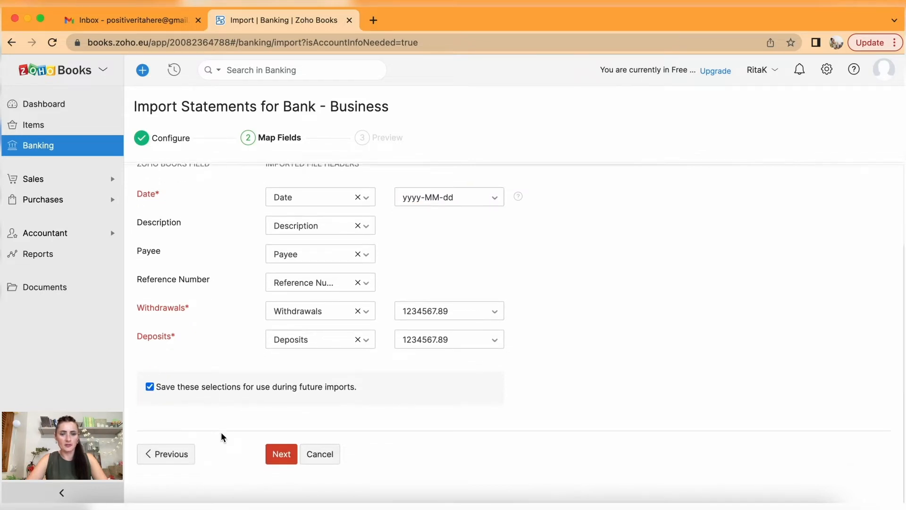
Check the preview shows zero errors and import the 15 lines into Bank - Business.
left_click(288, 455)
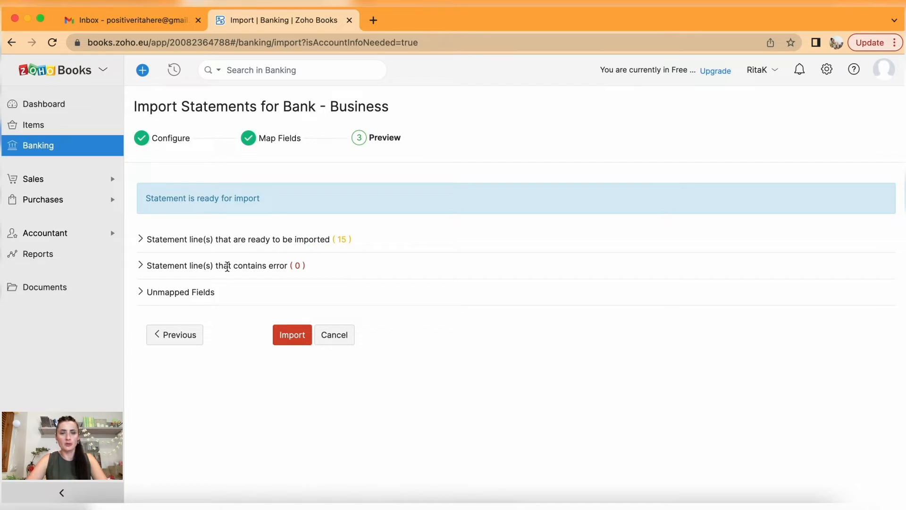
left_click_drag(164, 267, 309, 269)
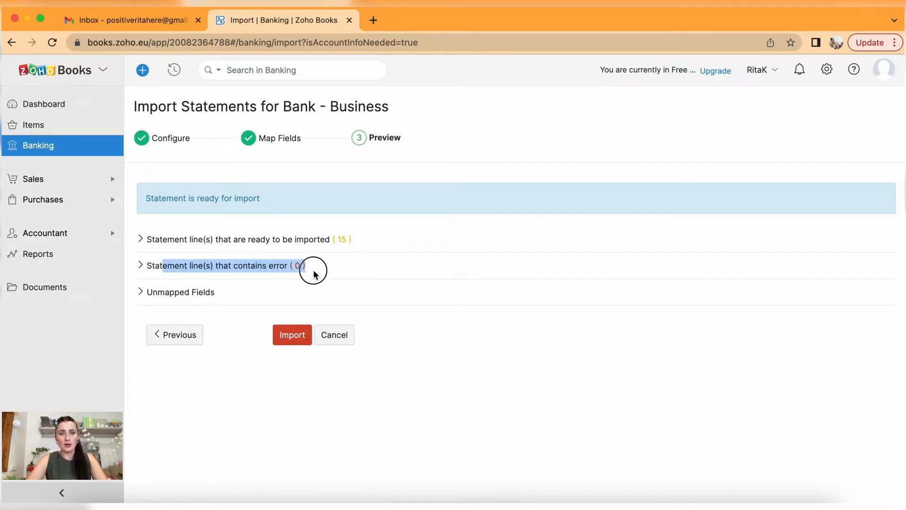
left_click(323, 271)
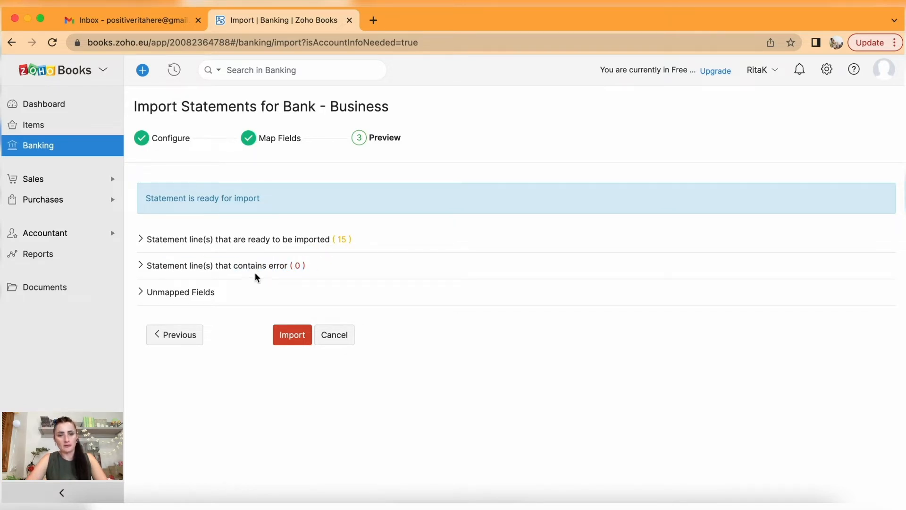
left_click(292, 338)
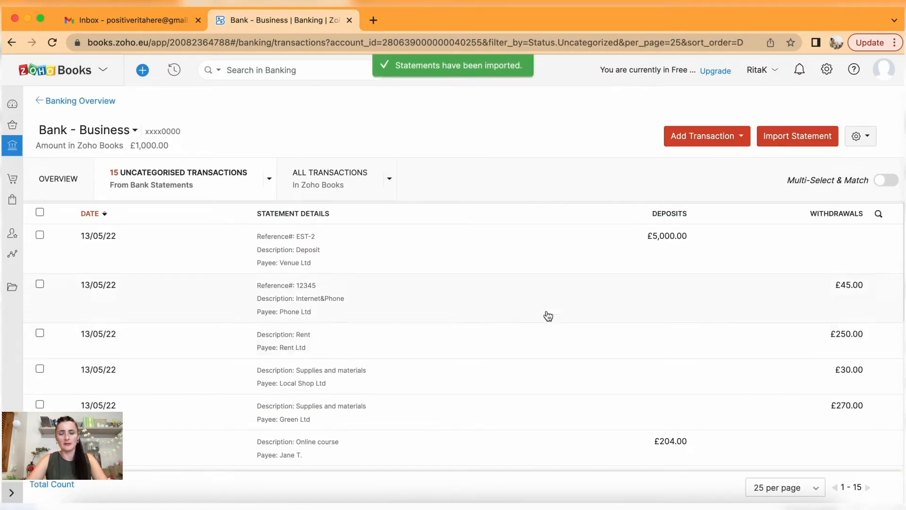
Scroll the imported transactions, view the £45 Internet&Phone line, then go back to Banking Overview.
scroll(554, 220, "down", 3)
scroll(555, 223, "up", 3)
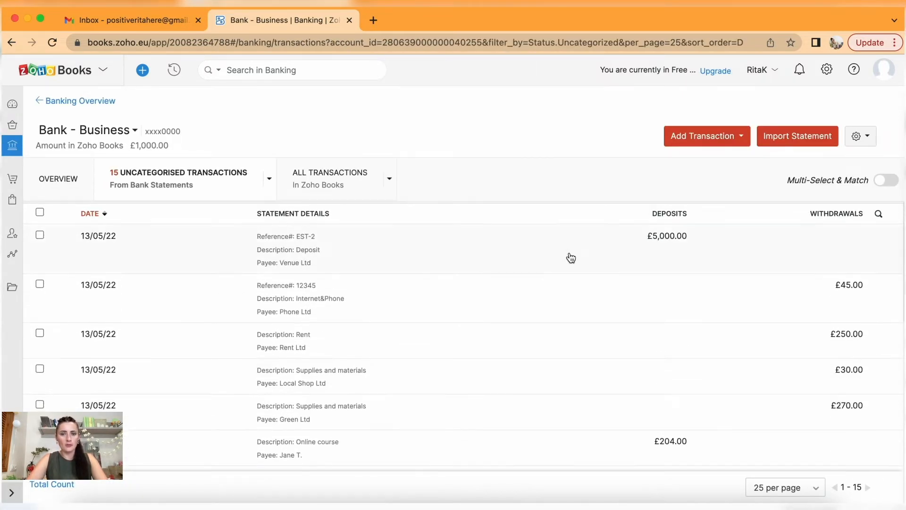
scroll(489, 328, "down", 2)
scroll(491, 329, "down", 5)
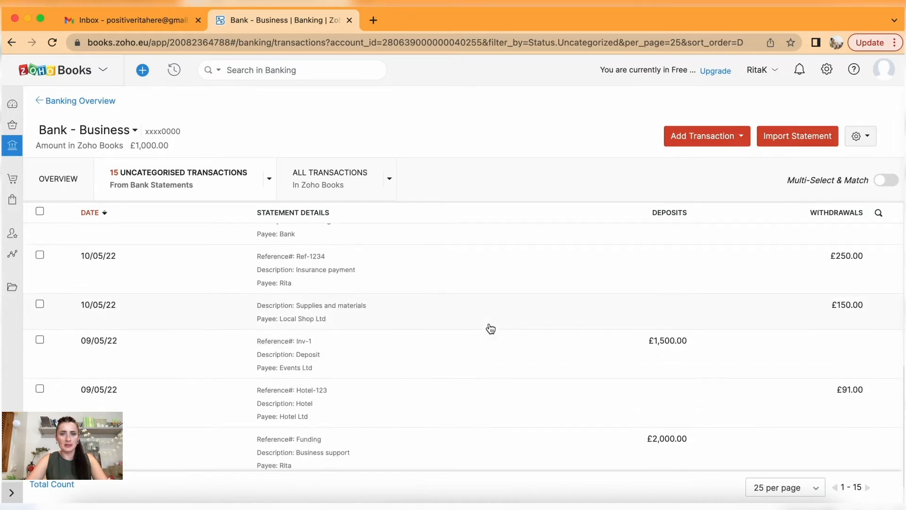
scroll(491, 329, "up", 8)
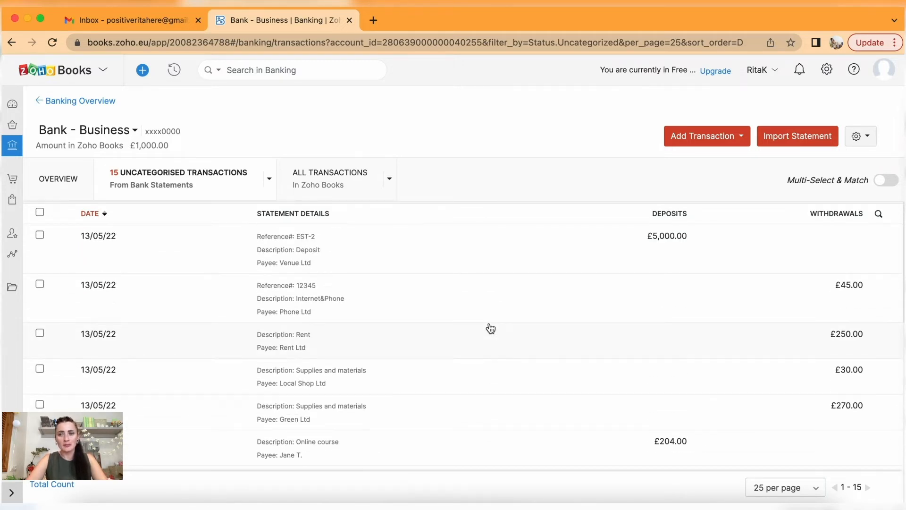
left_click(320, 309)
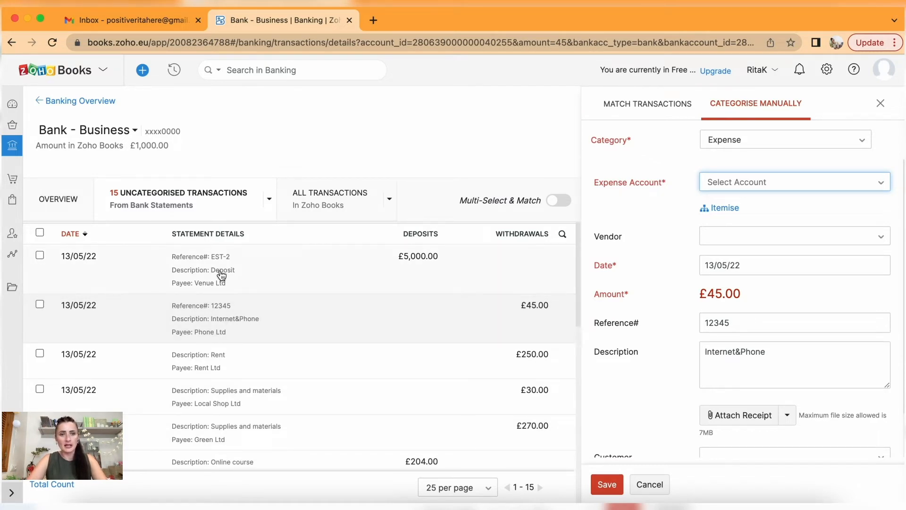
left_click(62, 102)
scroll(546, 328, "down", 5)
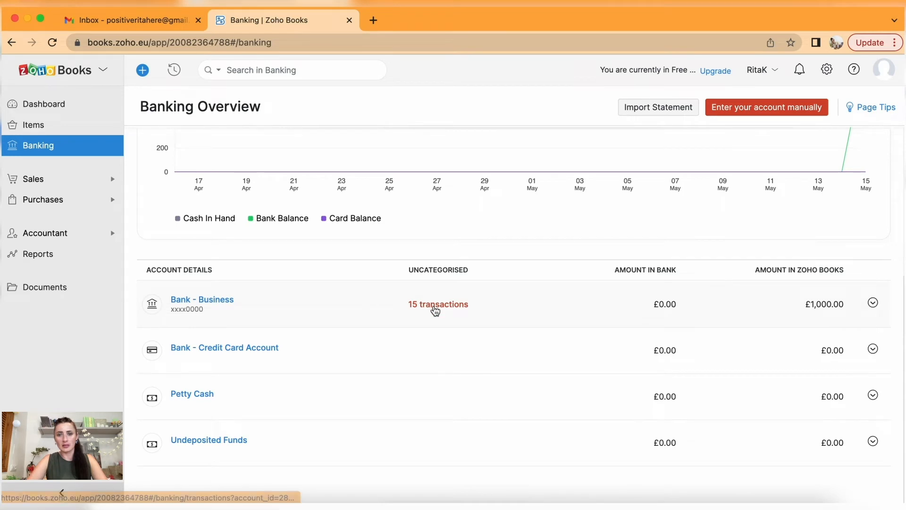
scroll(647, 257, "up", 1)
scroll(647, 255, "up", 5)
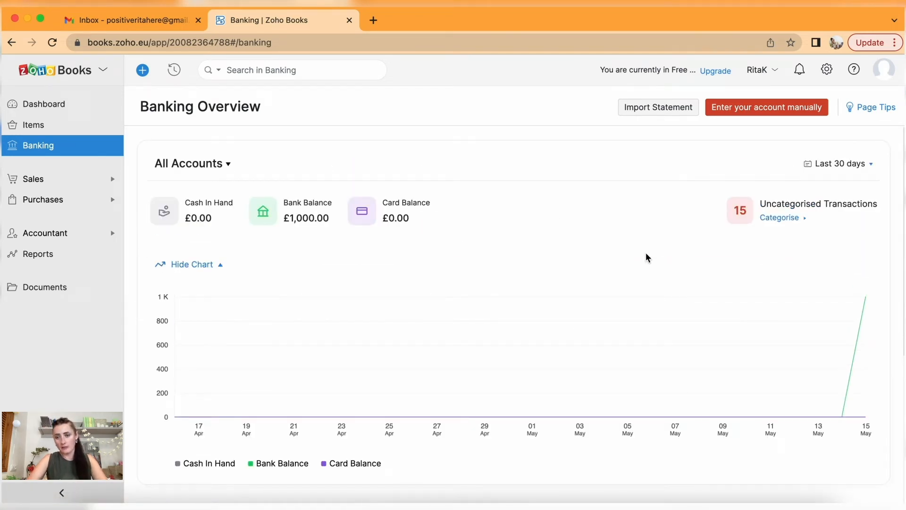
scroll(646, 257, "down", 5)
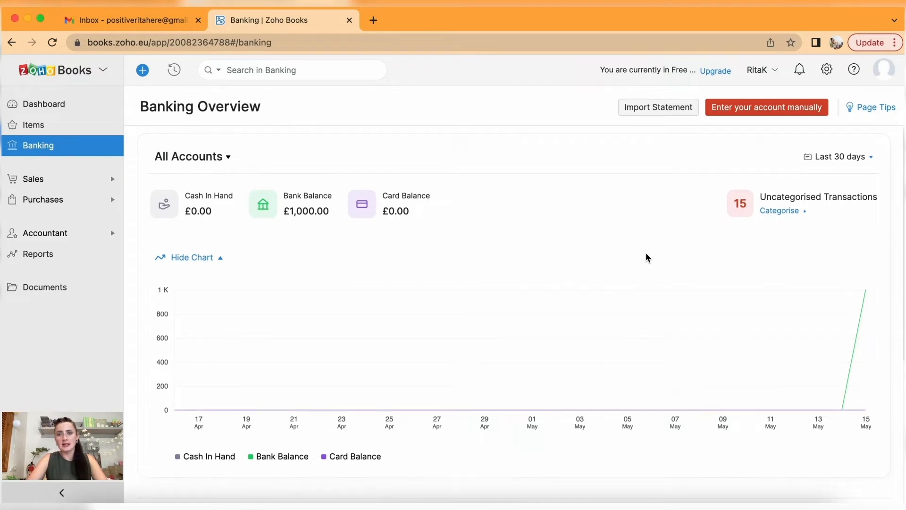
scroll(646, 257, "up", 3)
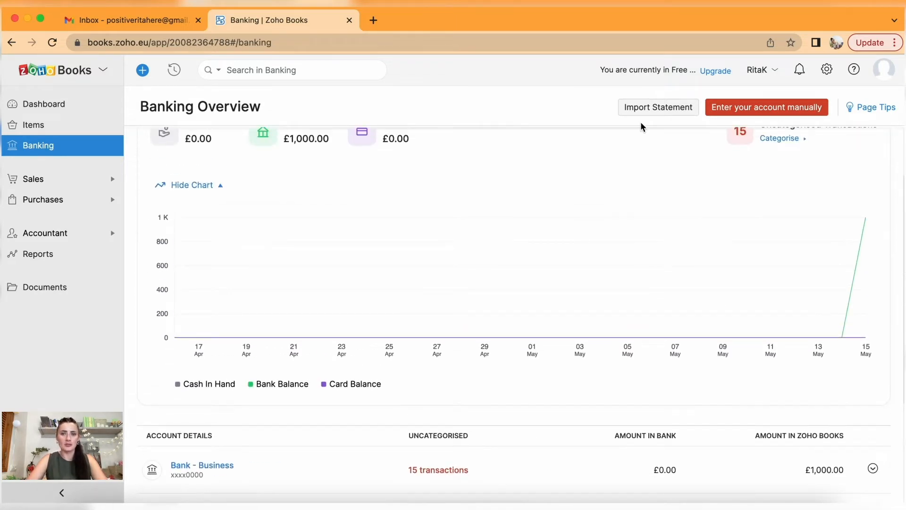
mouse_move(624, 325)
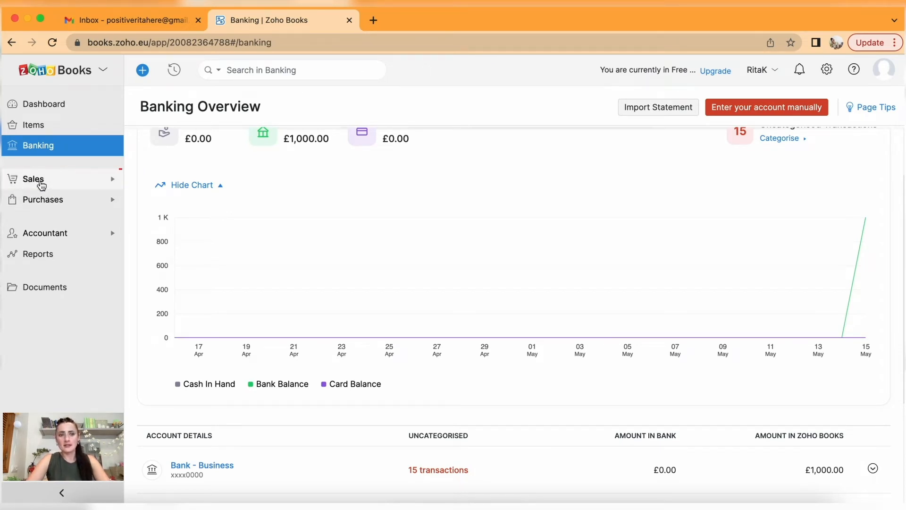
left_click(41, 183)
left_click(54, 201)
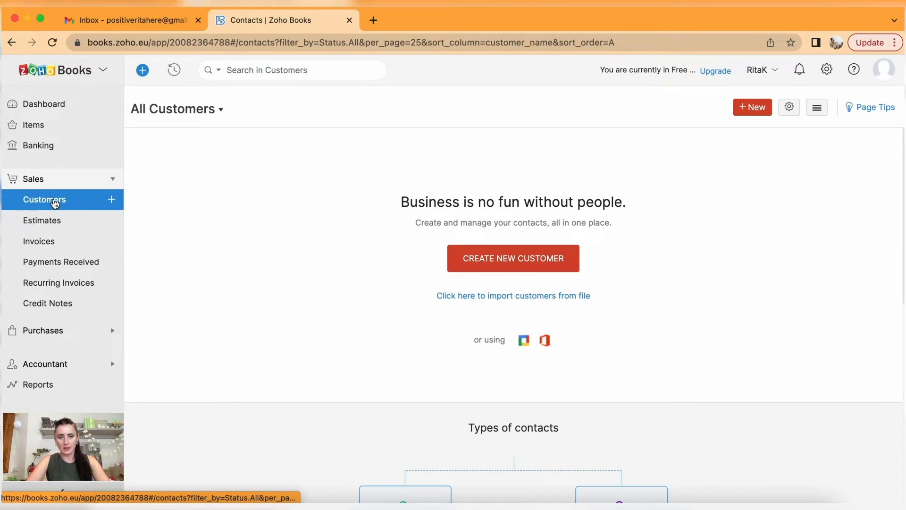
left_click(112, 200)
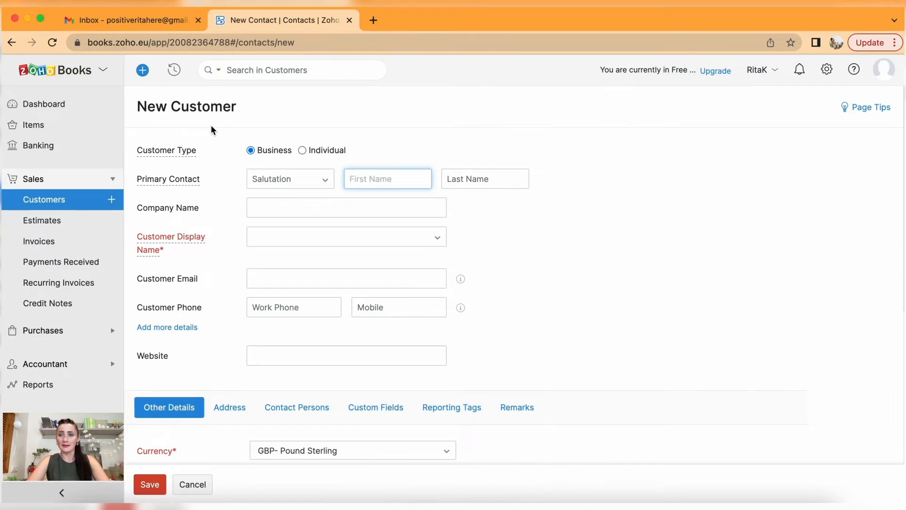
left_click(59, 202)
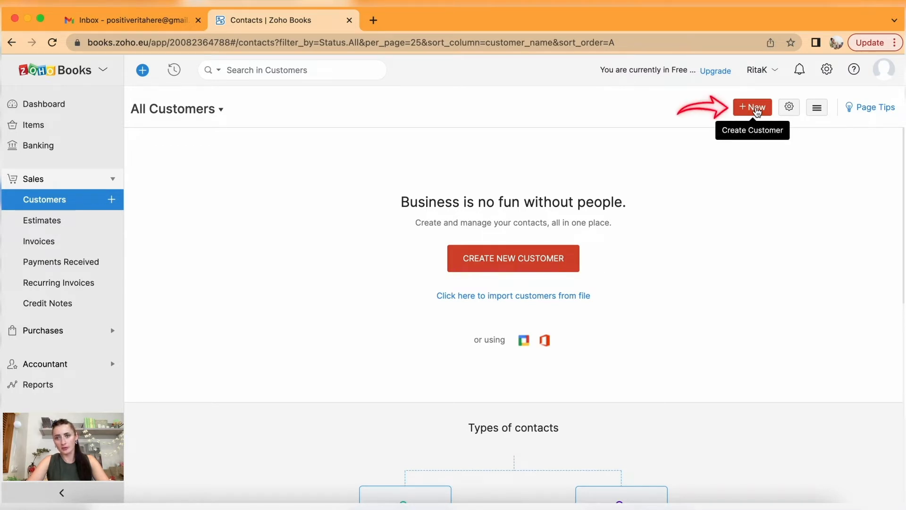
left_click(509, 266)
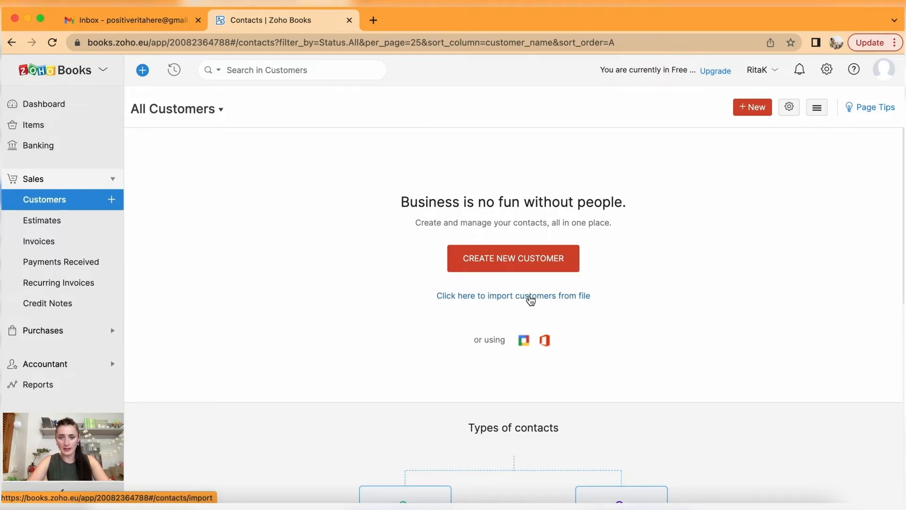
scroll(531, 300, "down", 5)
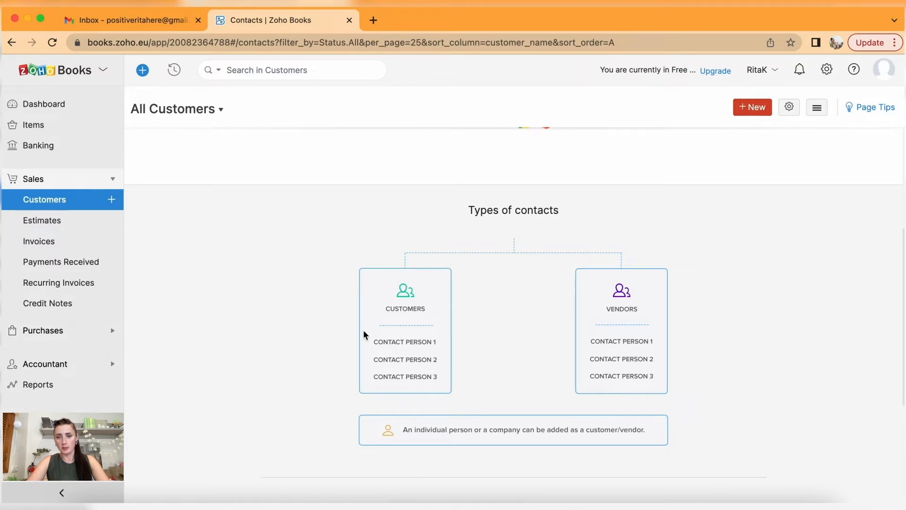
scroll(363, 331, "up", 5)
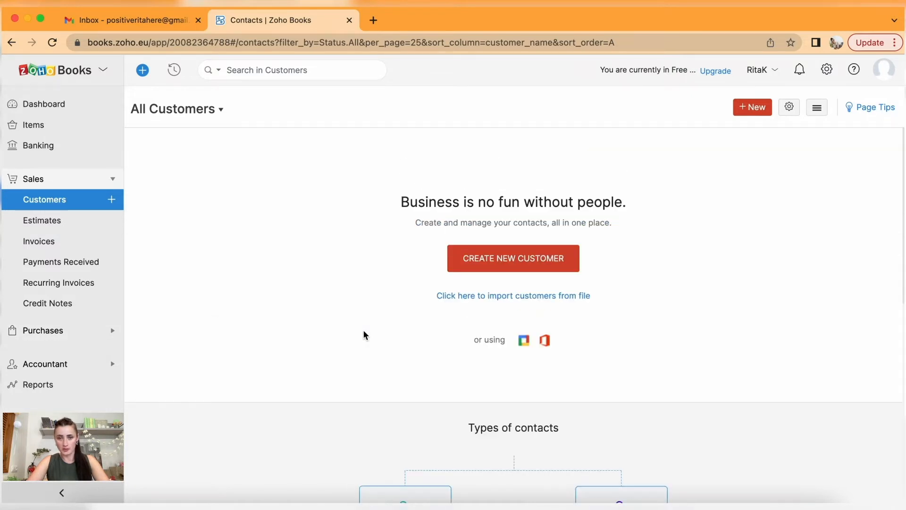
Start a new customer with company name Events Ltd.
left_click(506, 259)
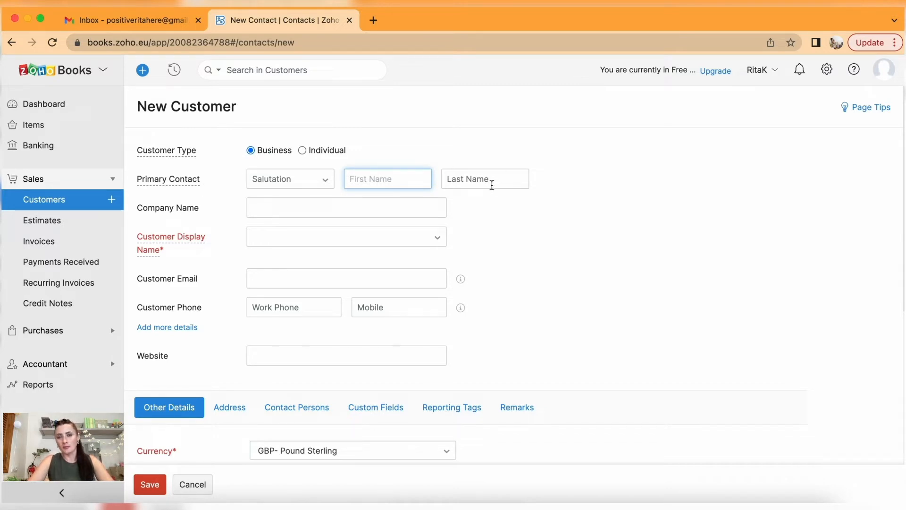
left_click(268, 207)
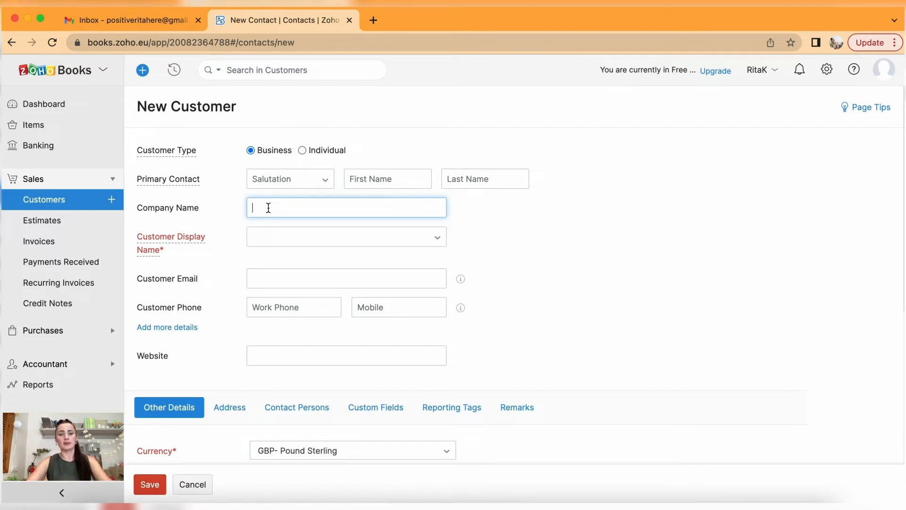
type("Events Ltd")
scroll(339, 249, "down", 2)
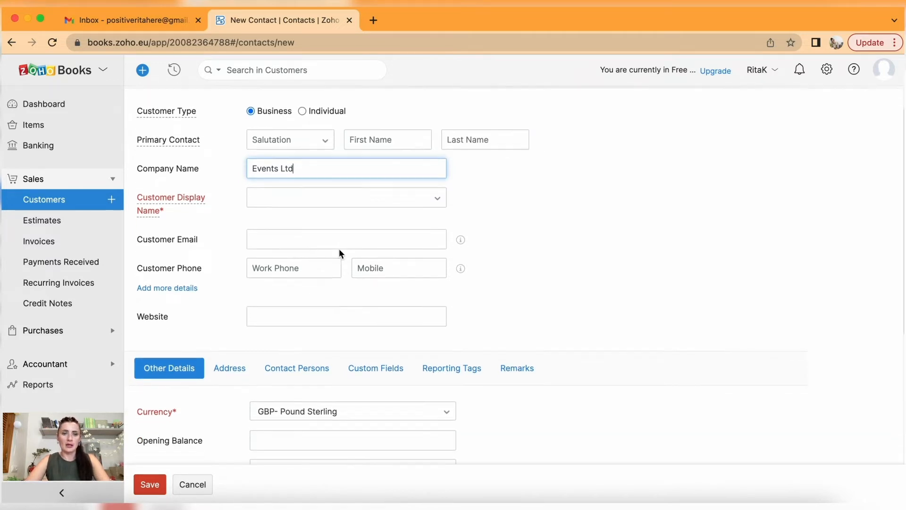
left_click(270, 201)
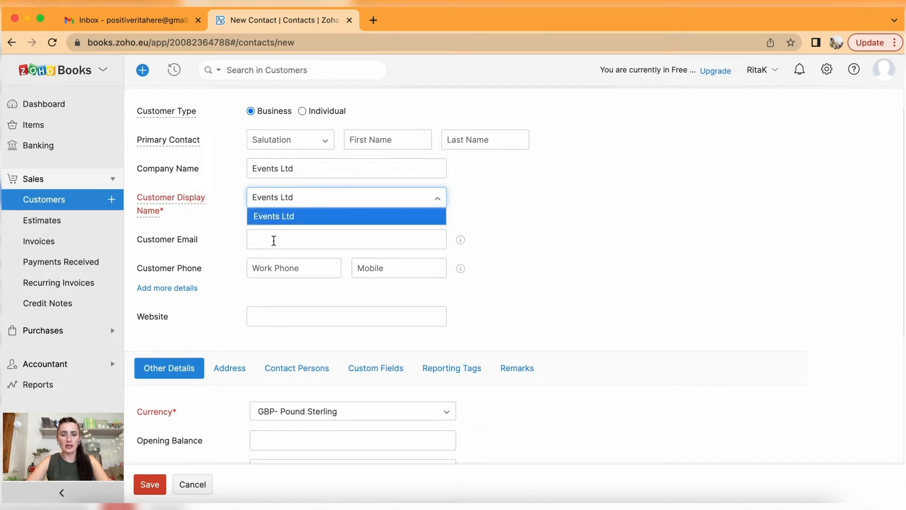
Enter the primary contact's first and last name and keep Events Ltd as display name.
left_click(373, 139)
left_click(477, 137)
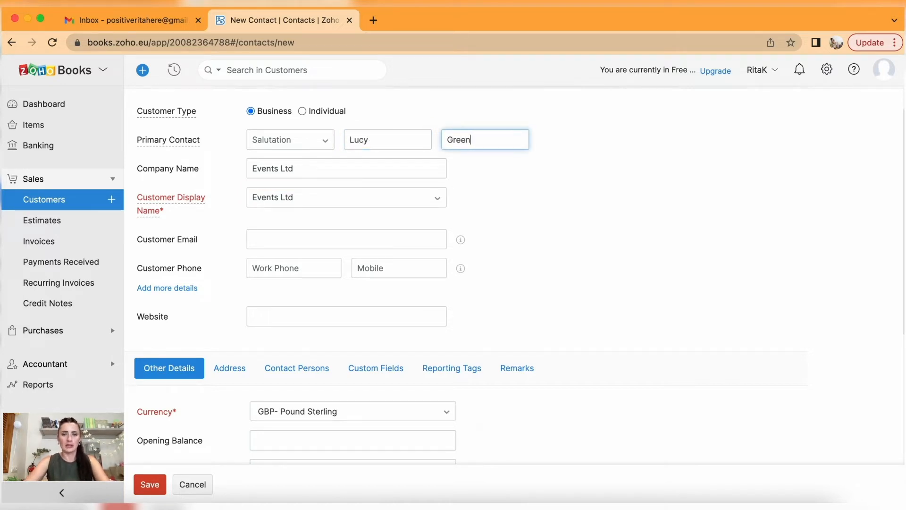
left_click(405, 196)
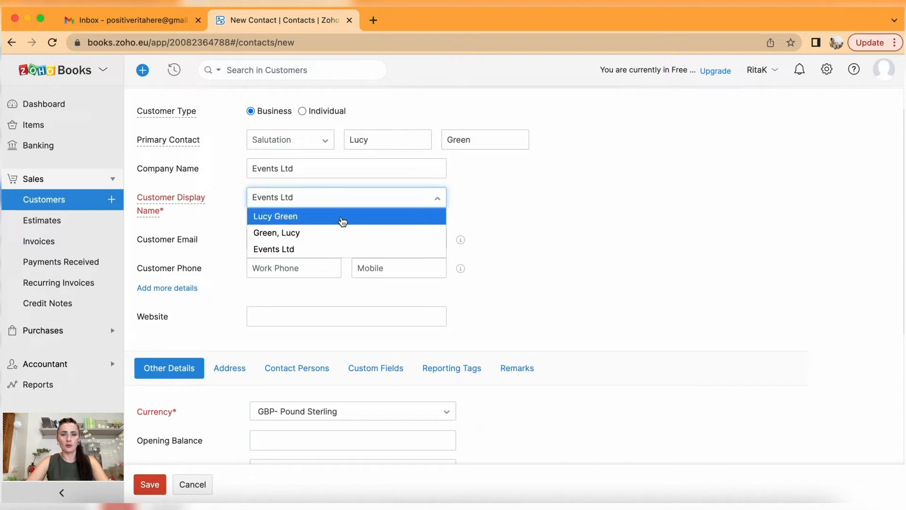
left_click(337, 248)
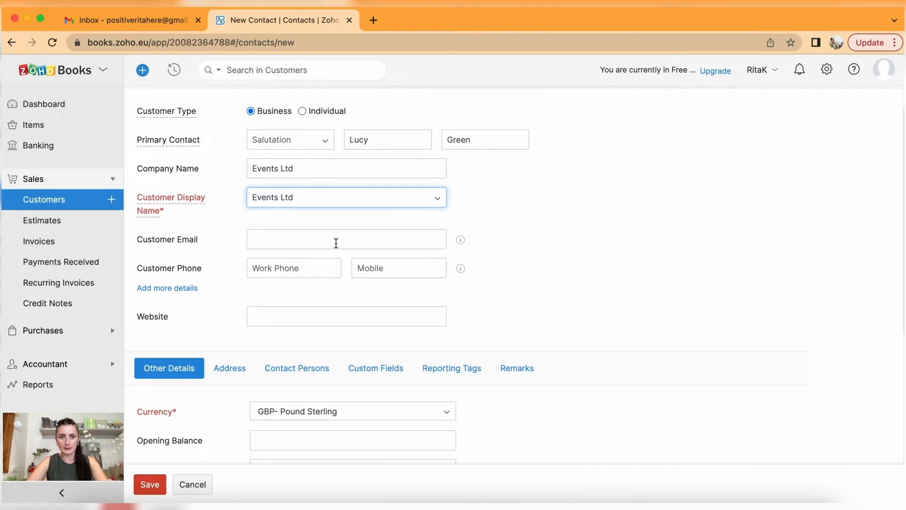
Fill in the customer's e-mail address.
scroll(336, 244, "down", 2)
scroll(336, 243, "down", 3)
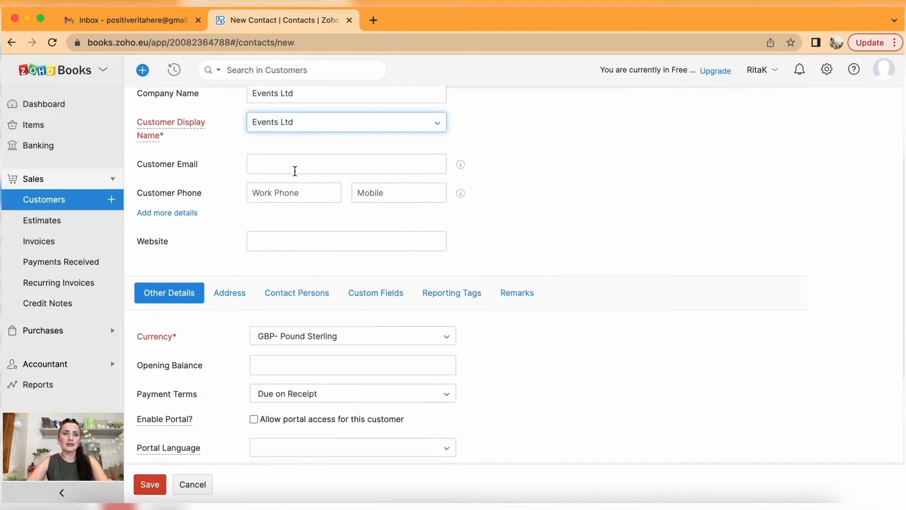
left_click(291, 164)
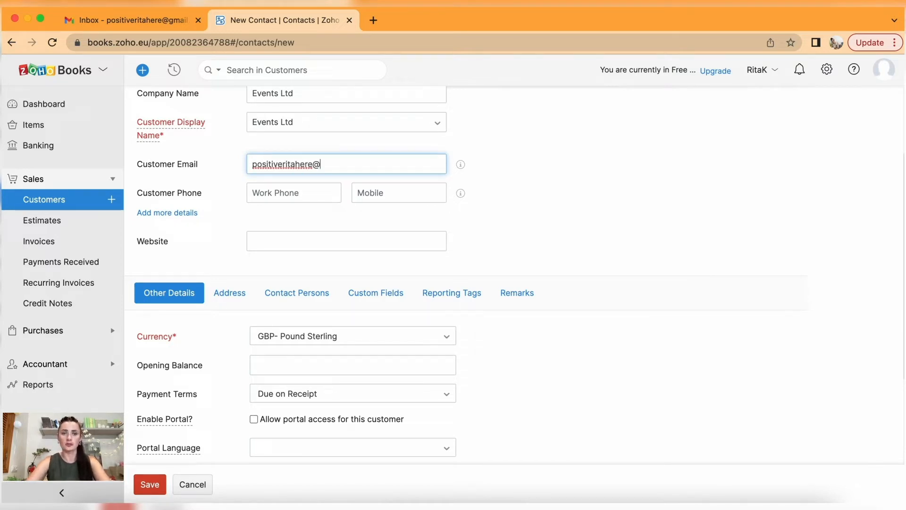
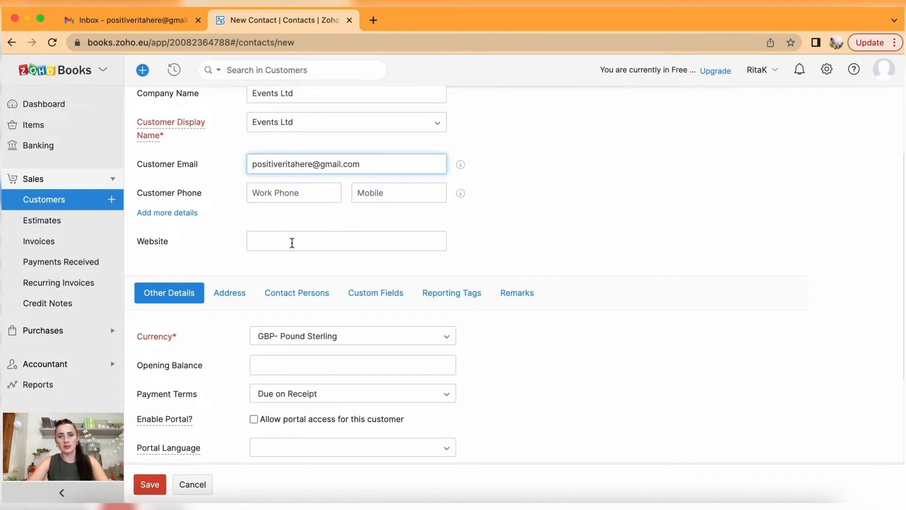
scroll(293, 242, "down", 5)
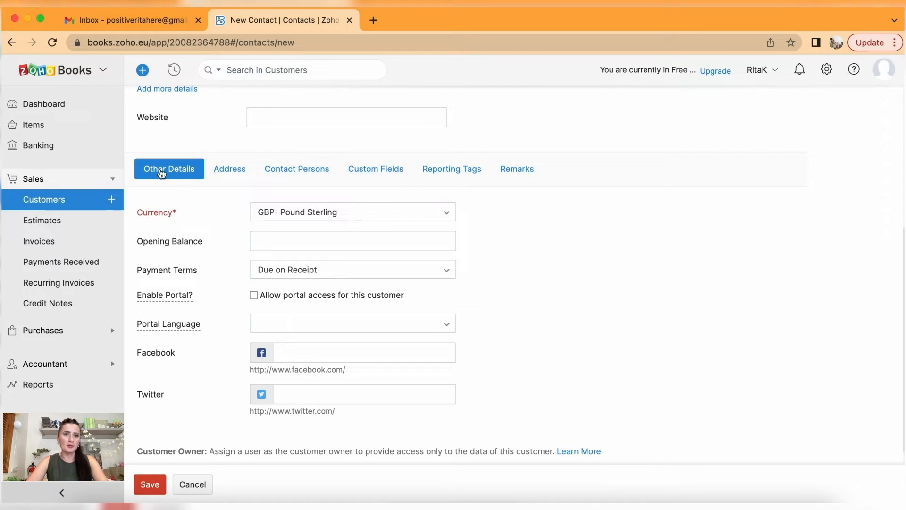
Keep GBP- Pound Sterling as currency and set payment terms to Net 15.
left_click(288, 220)
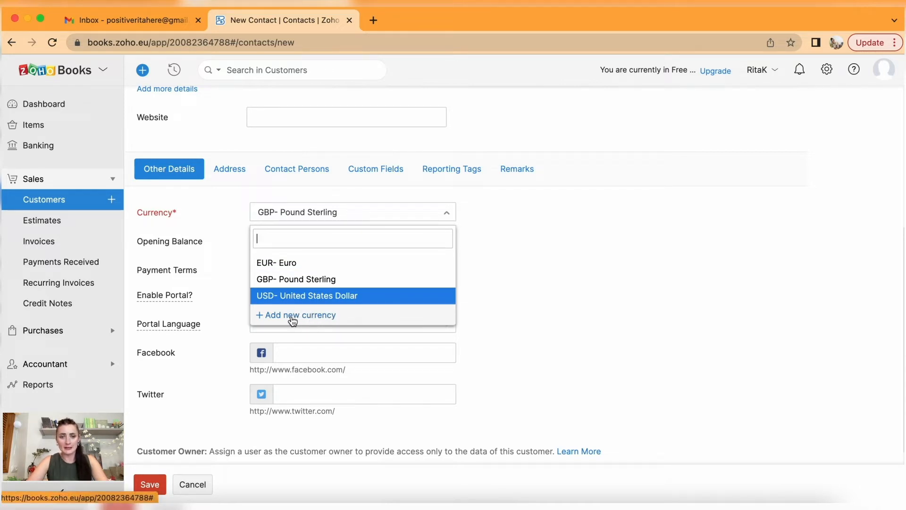
left_click(231, 202)
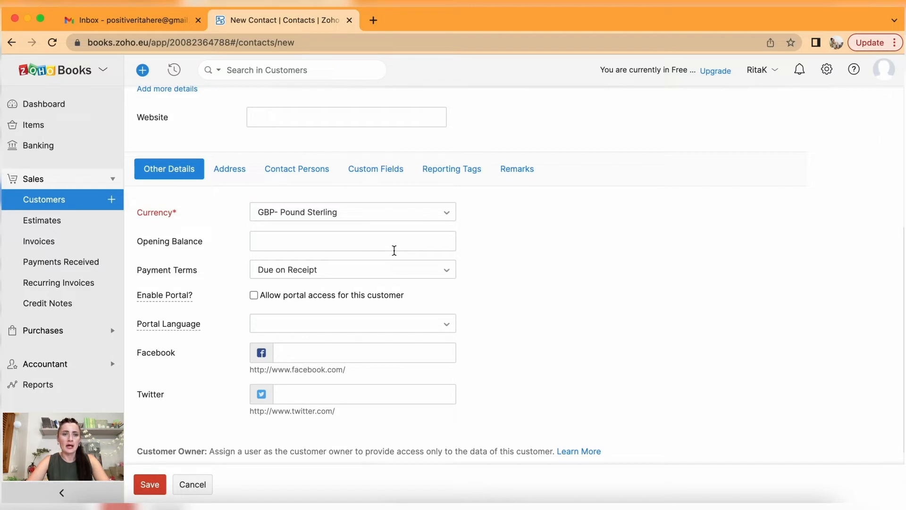
left_click(302, 275)
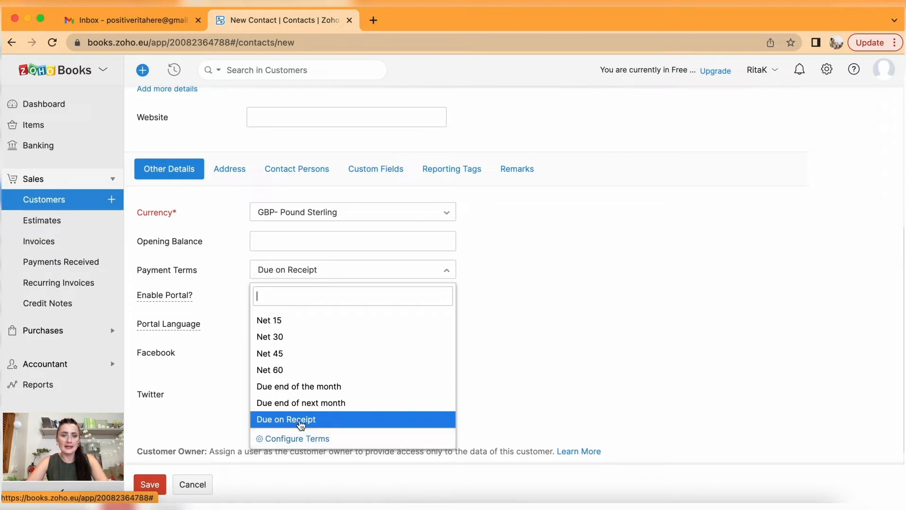
left_click(282, 321)
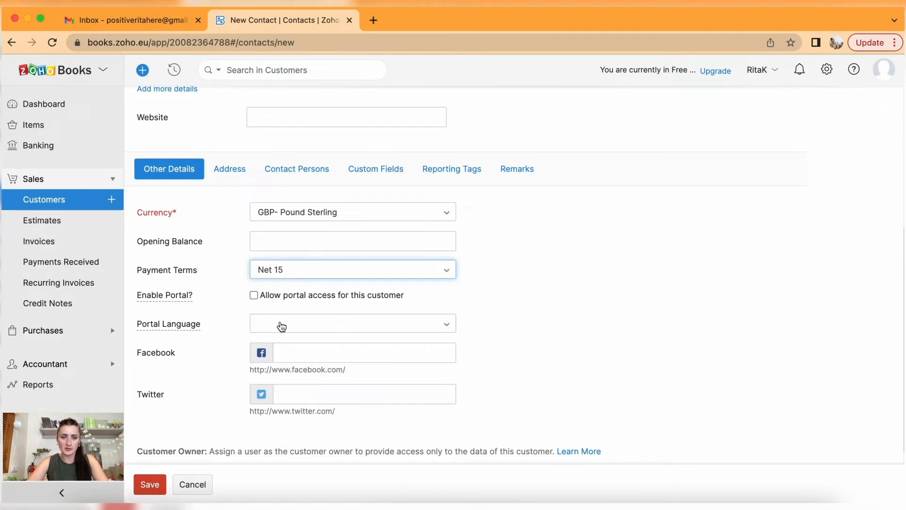
scroll(282, 325, "down", 1)
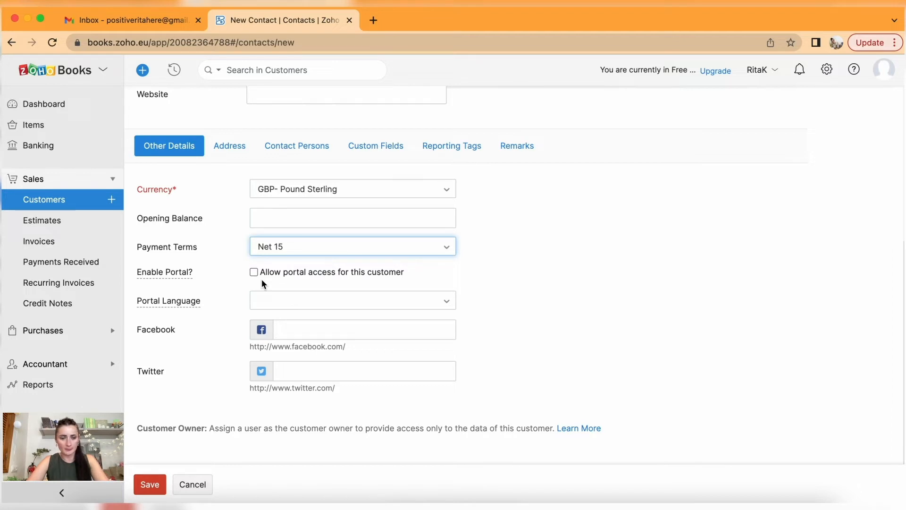
scroll(250, 263, "up", 3)
Look through the Address, Contact Persons, Custom Fields and Reporting Tags sections of the form.
left_click(234, 218)
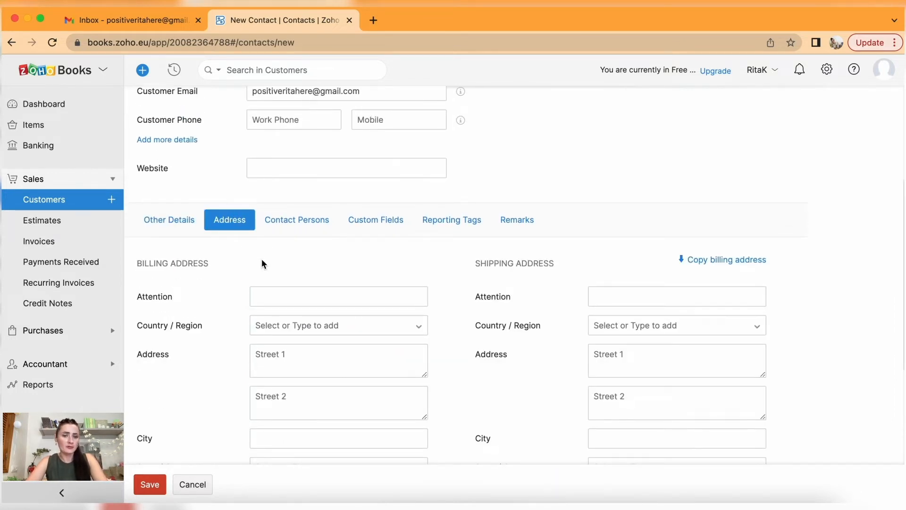
scroll(262, 265, "down", 4)
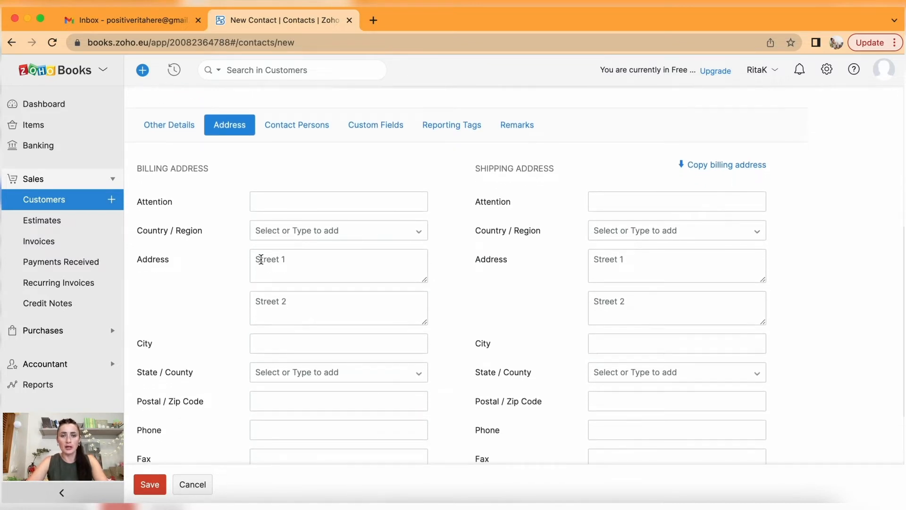
scroll(261, 260, "down", 3)
scroll(261, 259, "up", 4)
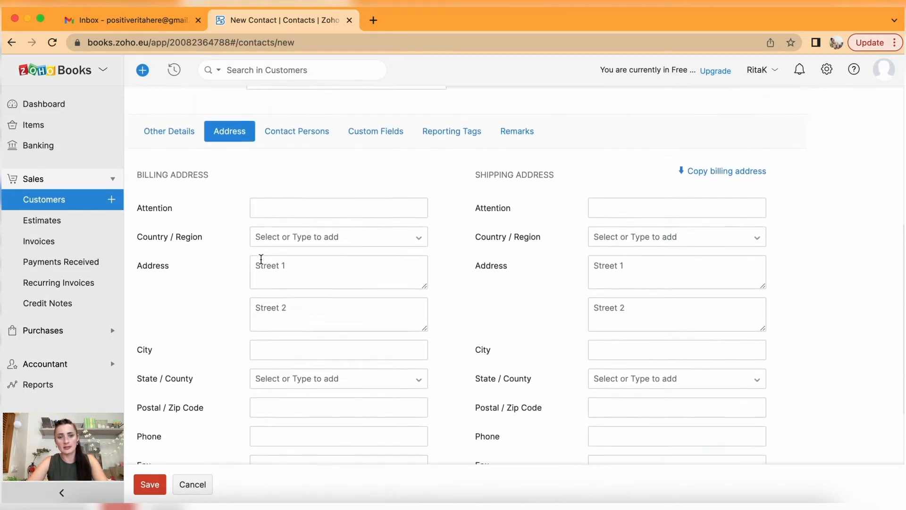
left_click(296, 152)
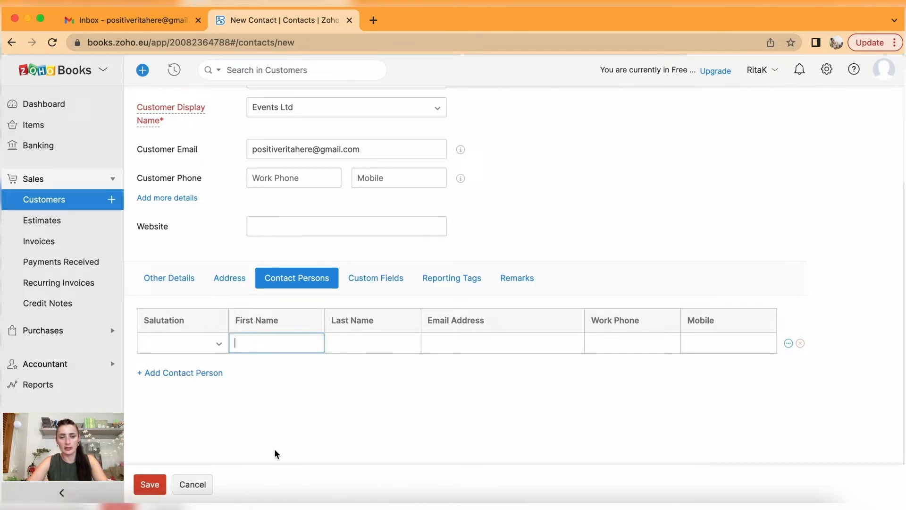
left_click(382, 279)
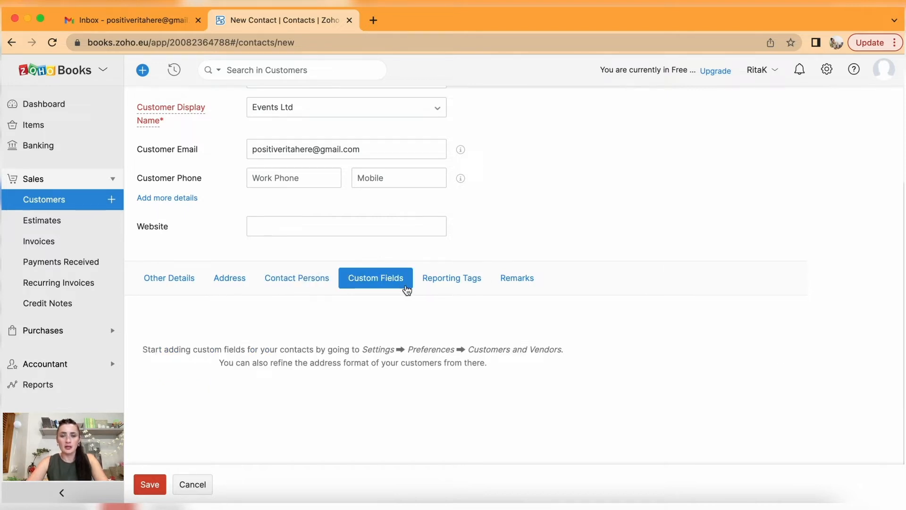
left_click(453, 283)
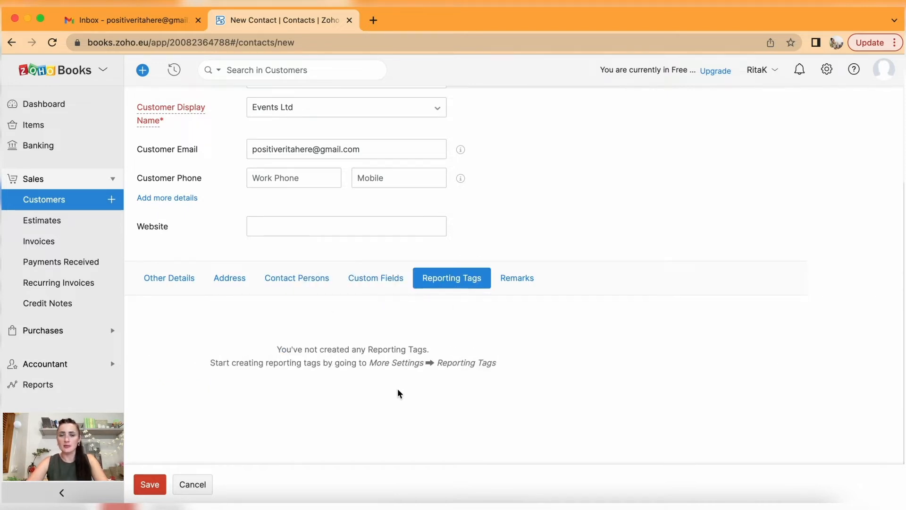
left_click(388, 283)
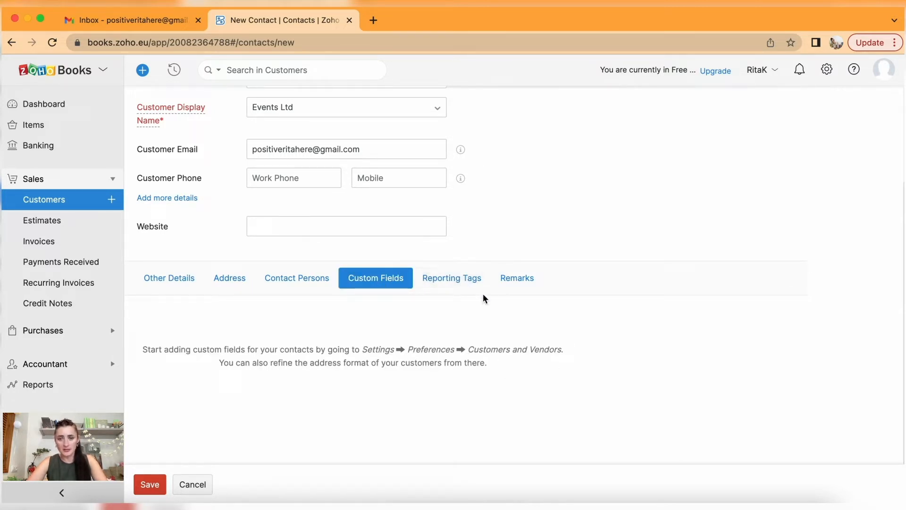
Open the Remarks section and its internal remark box, leaving it empty.
left_click(520, 279)
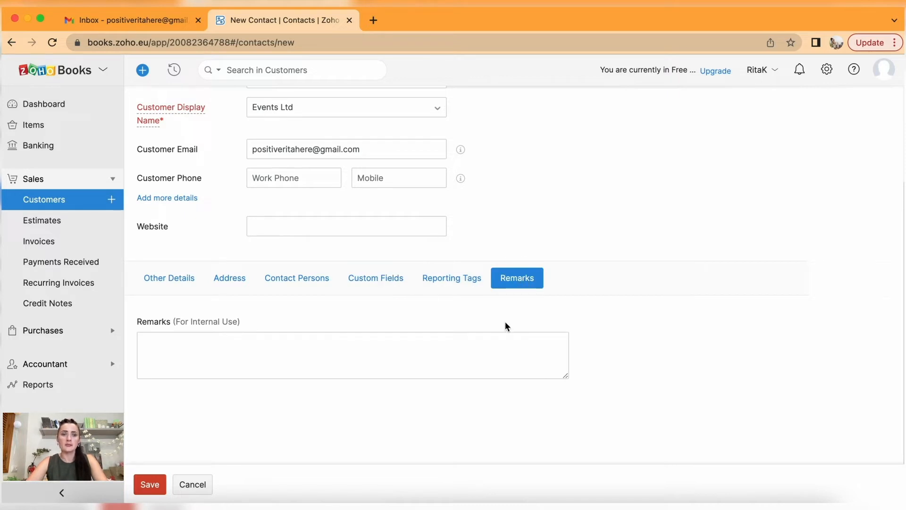
left_click_drag(250, 327, 172, 324)
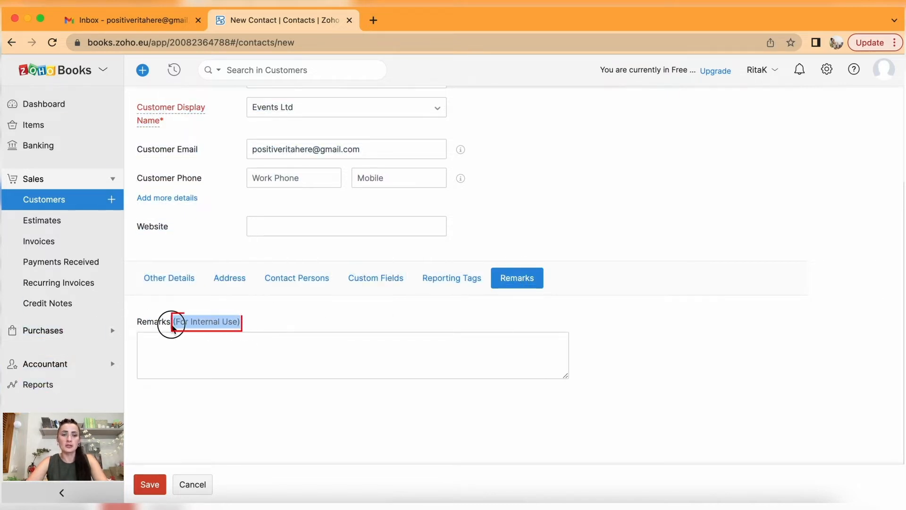
left_click(271, 342)
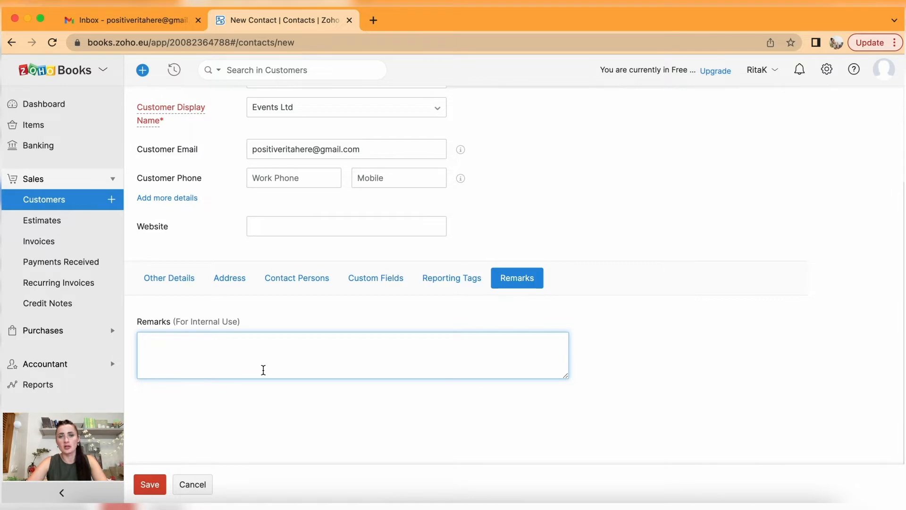
scroll(263, 370, "up", 1)
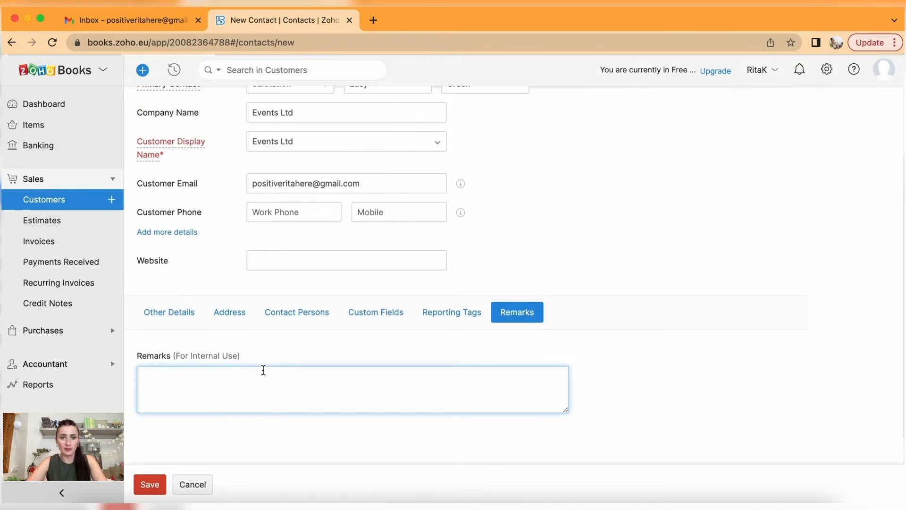
scroll(263, 370, "down", 1)
scroll(263, 370, "up", 3)
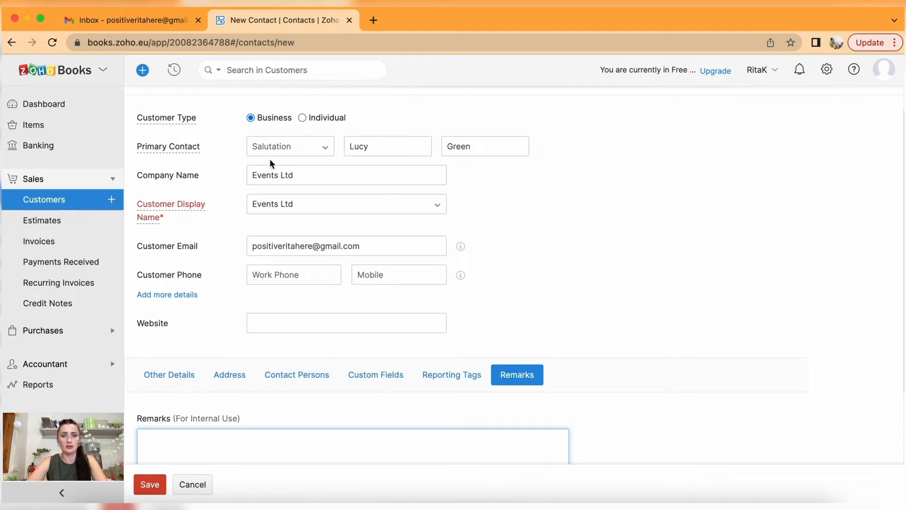
scroll(240, 276, "down", 2)
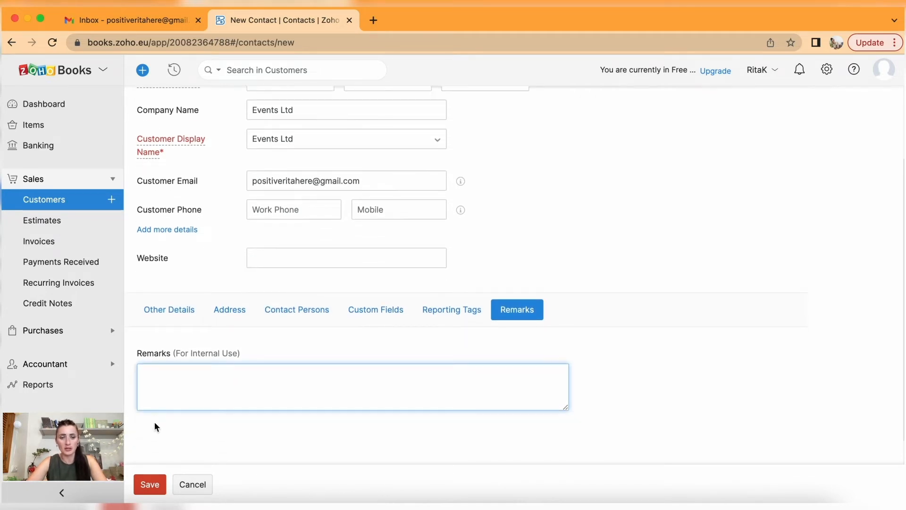
Save Events Ltd as a customer and look over its overview page.
left_click(149, 485)
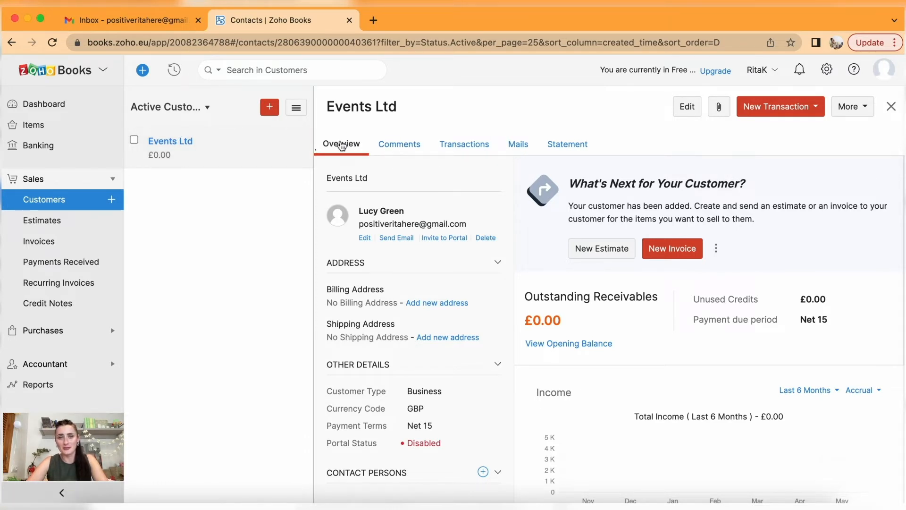
mouse_move(375, 446)
scroll(492, 343, "down", 3)
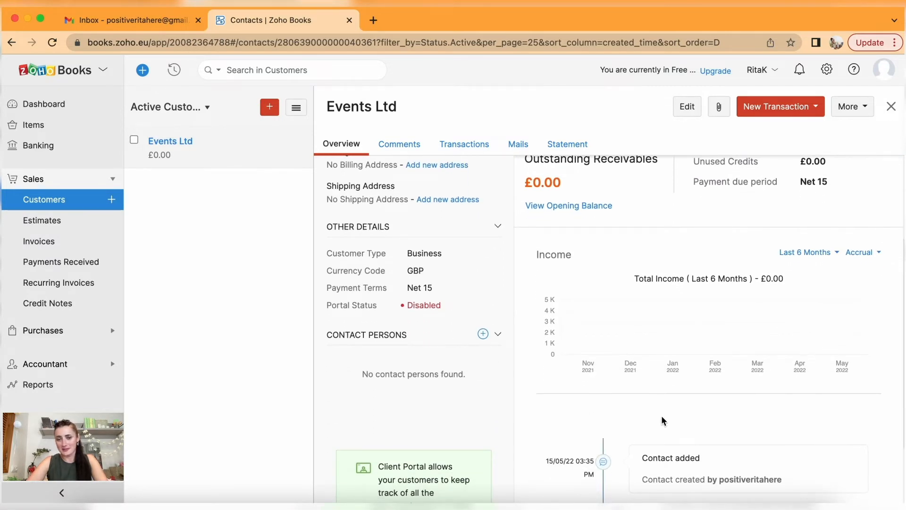
scroll(663, 377, "down", 1)
scroll(664, 378, "up", 4)
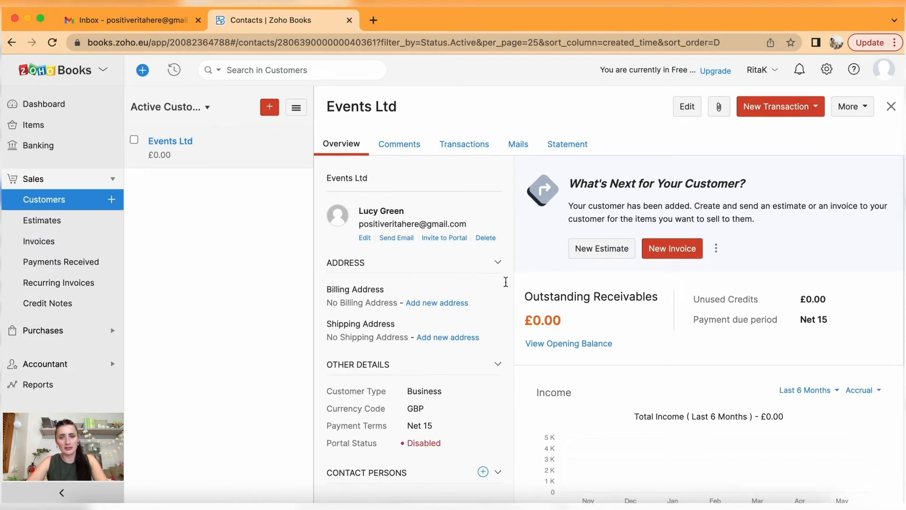
Browse Comments, Transactions and Mails, then show Events Ltd's May 2022 customer statement.
left_click(400, 144)
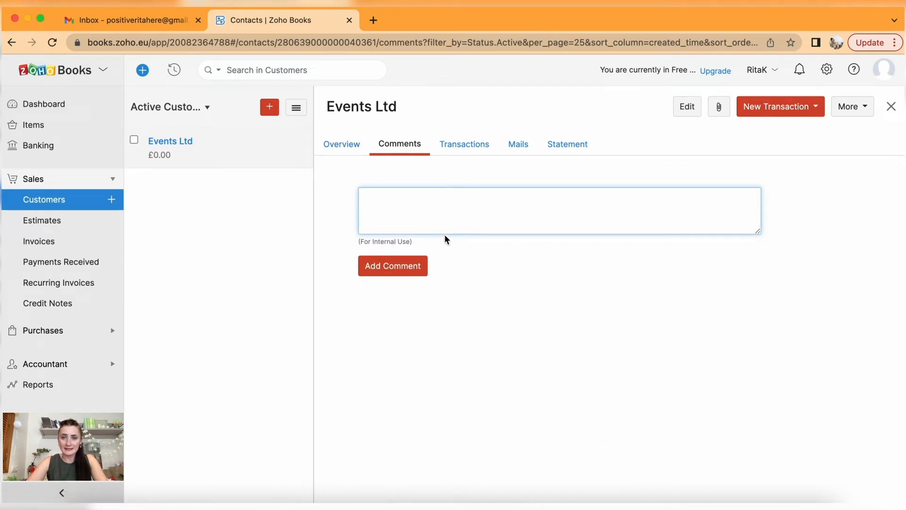
left_click(464, 145)
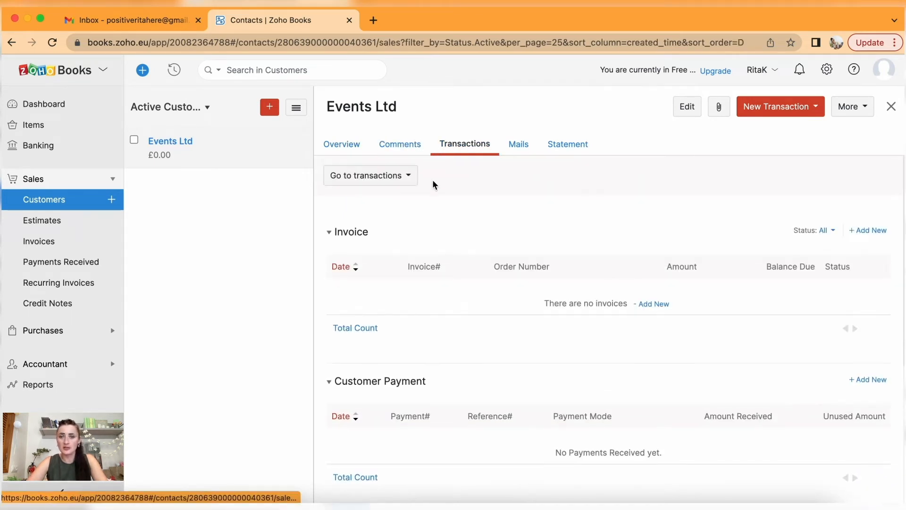
scroll(470, 293, "down", 5)
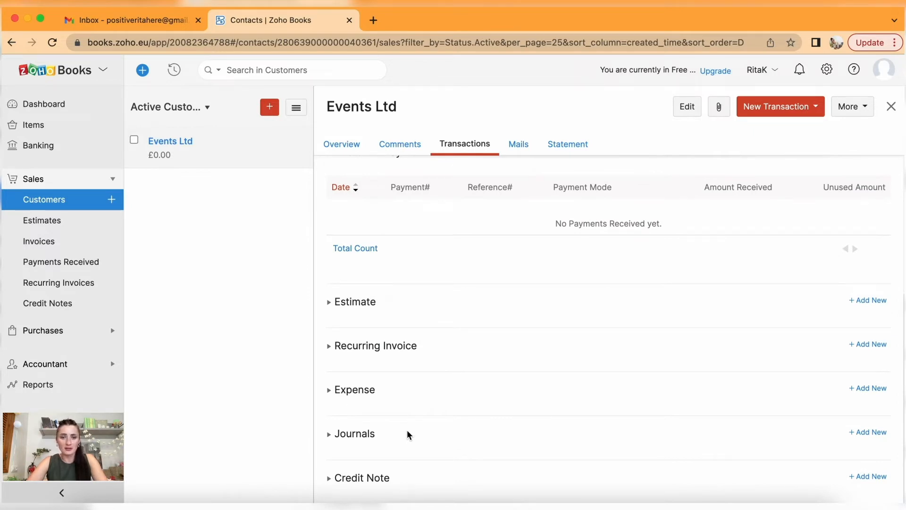
scroll(402, 348, "up", 5)
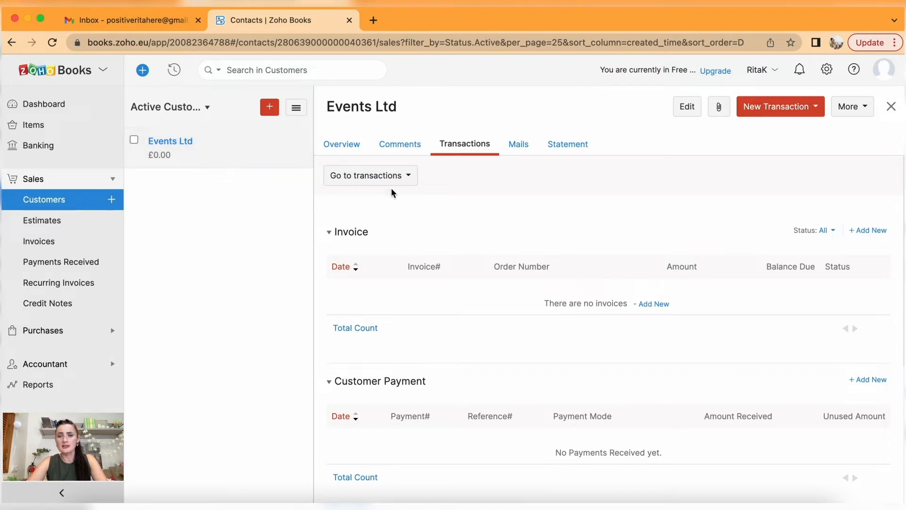
left_click(522, 145)
left_click(573, 145)
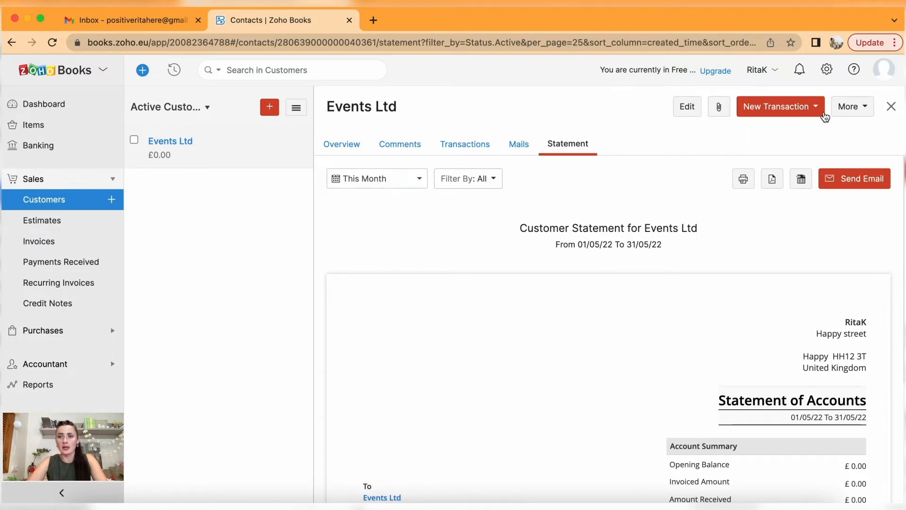
left_click(867, 109)
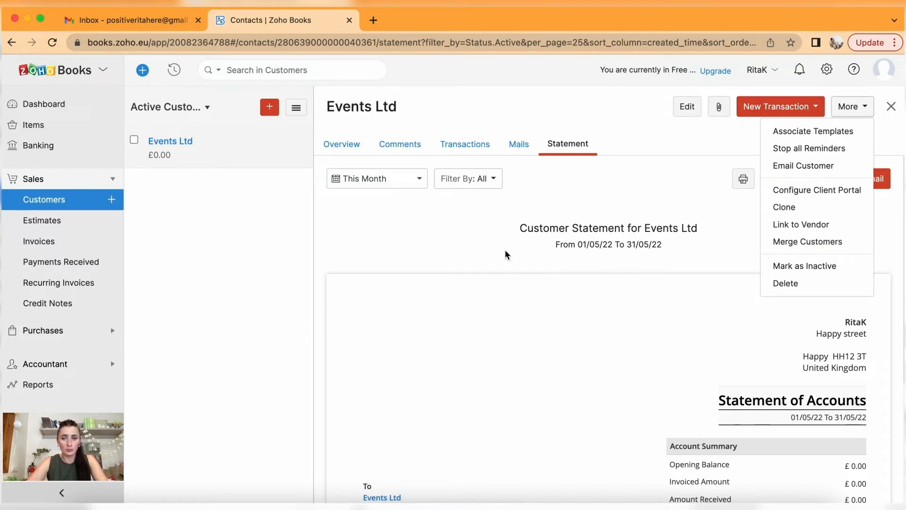
left_click(176, 224)
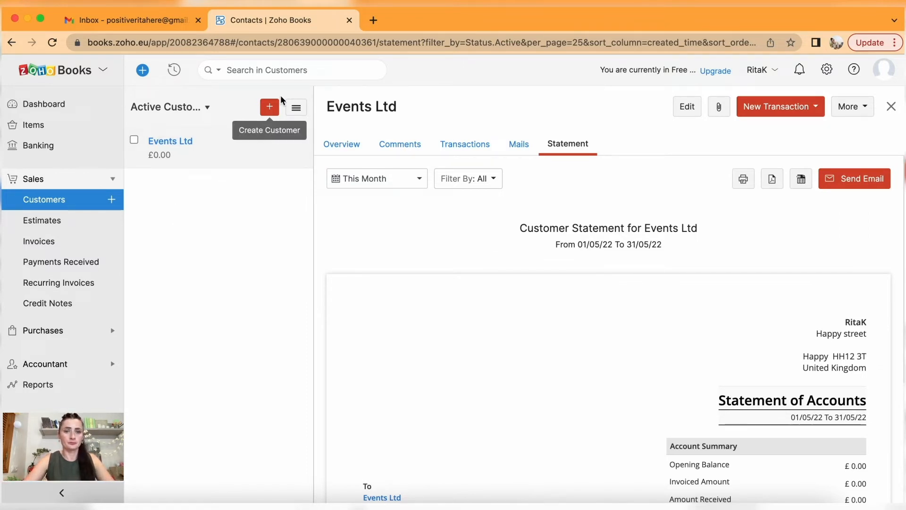
Create an individual customer from a first name and last initial, with that as the display name, and save.
left_click(271, 106)
left_click(302, 150)
left_click(376, 183)
type("Jane")
left_click(476, 178)
type("T.")
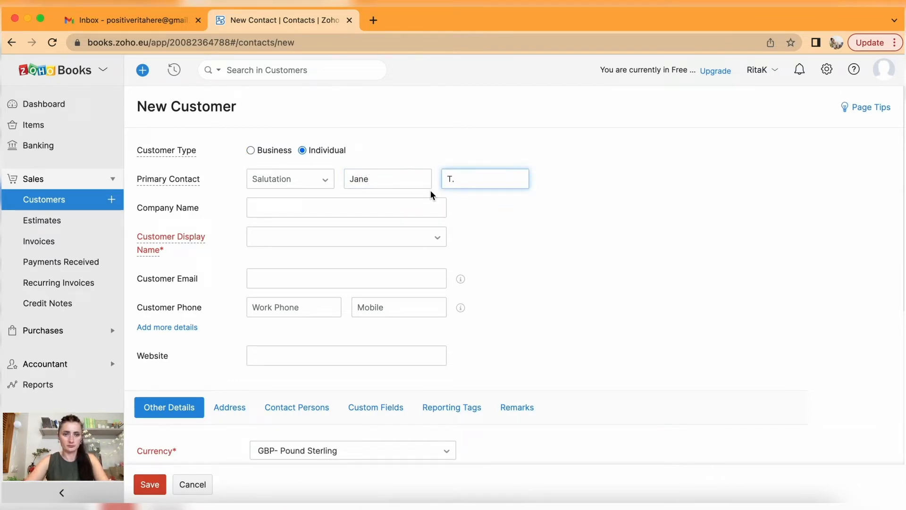
left_click(325, 236)
left_click(318, 255)
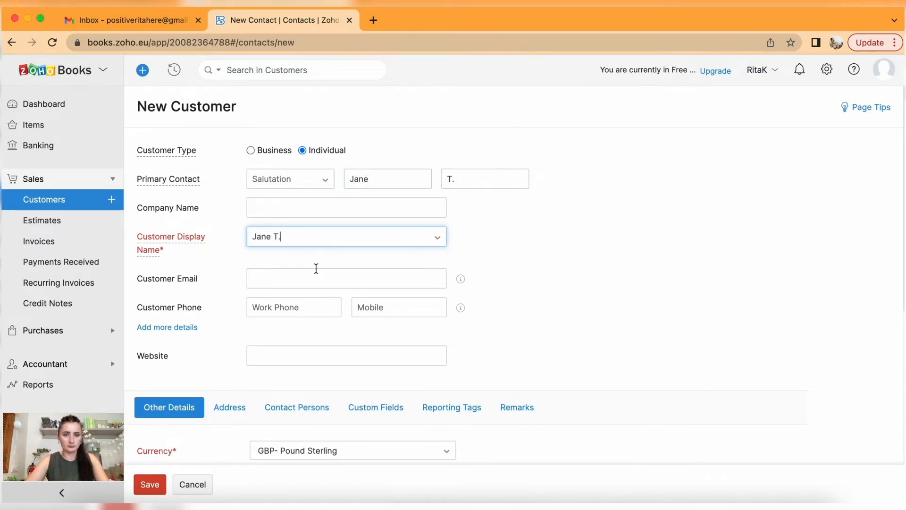
scroll(315, 279, "down", 5)
left_click(148, 485)
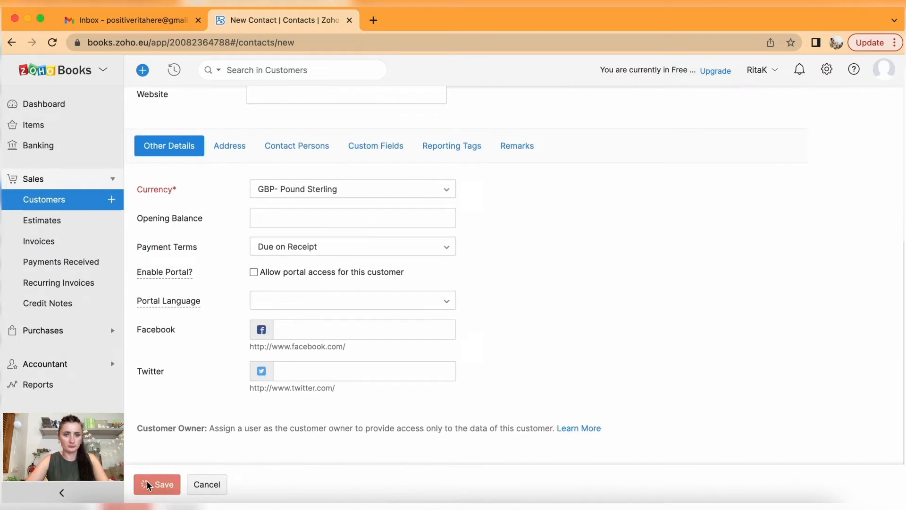
Create the company customer Venue Ltd with Net 15 payment terms and save it.
left_click(268, 106)
left_click(286, 203)
type("Venue Ltd")
left_click(301, 236)
left_click(300, 255)
scroll(304, 283, "down", 4)
left_click(307, 326)
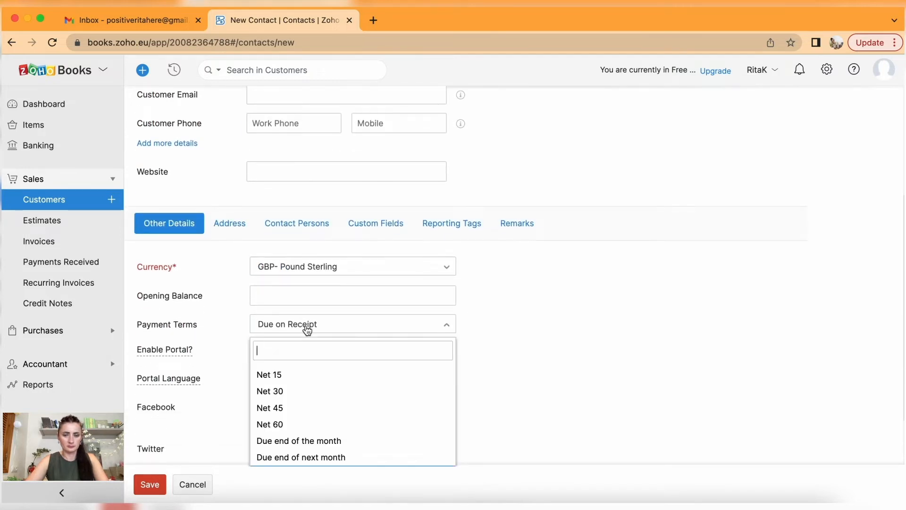
left_click(300, 375)
scroll(273, 382, "down", 2)
left_click(143, 483)
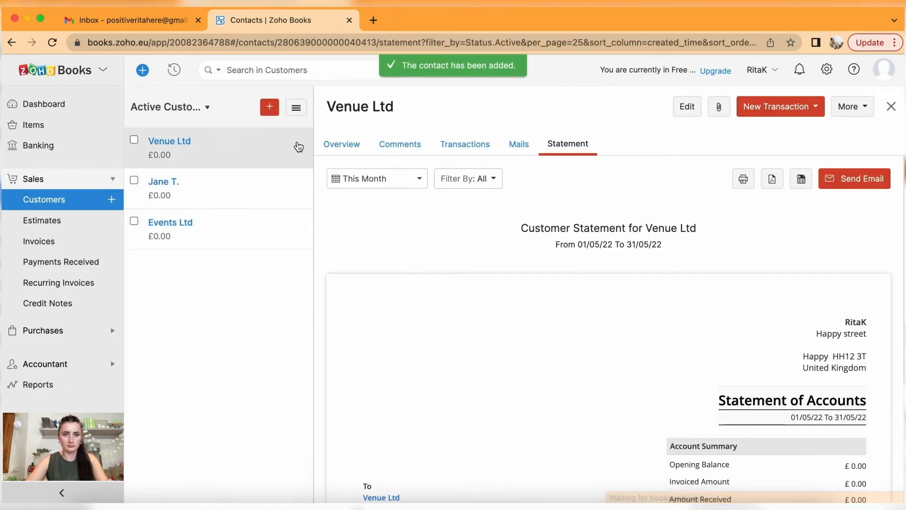
Start the company customer Travel Ltd and set its billing country to United Kingdom.
left_click(270, 107)
left_click(286, 208)
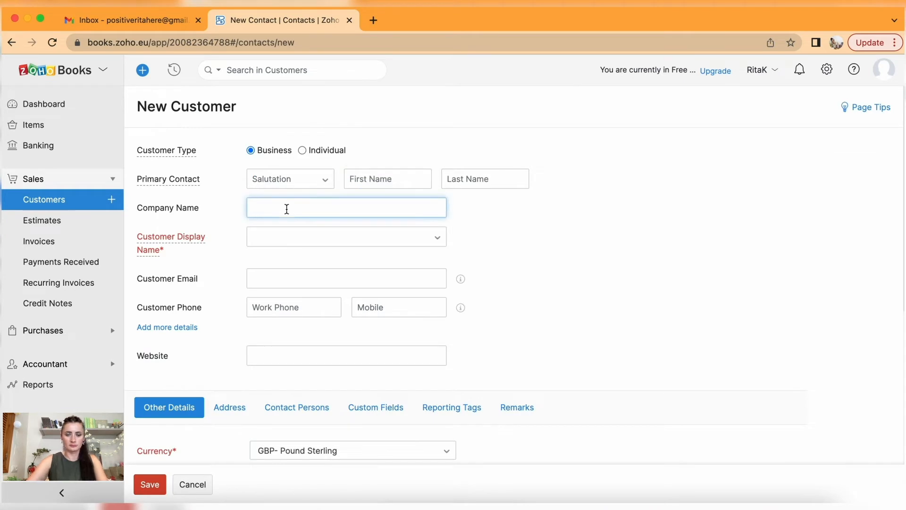
type("Travel Ltd")
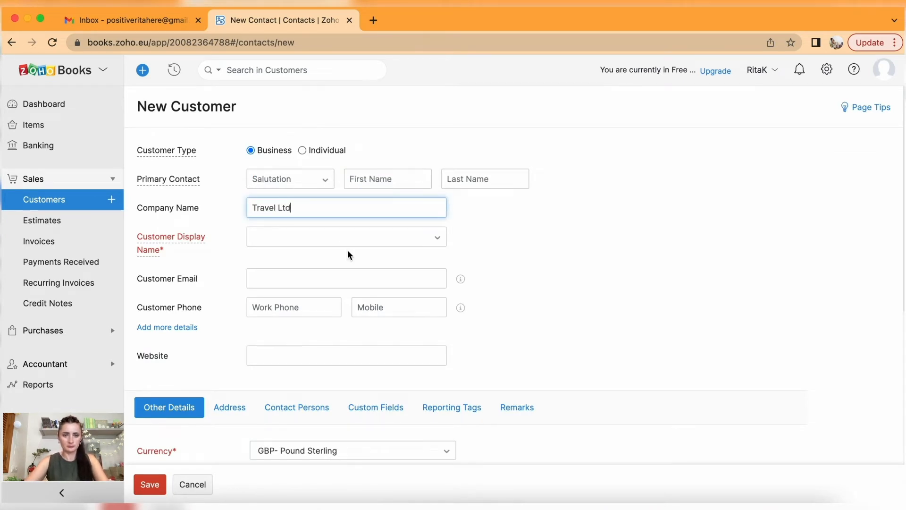
left_click(322, 255)
scroll(322, 255, "down", 5)
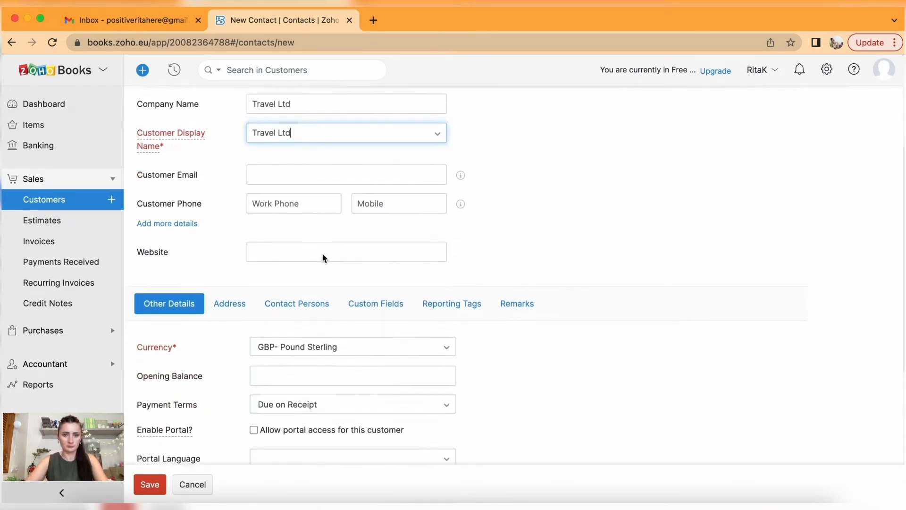
left_click(229, 163)
left_click(288, 270)
left_click(290, 287)
Fill in Travel Ltd's billing street, city London, county London and postal code, then save.
scroll(290, 287, "down", 3)
left_click(293, 167)
type("123 Travel street")
left_click(316, 251)
type("London")
left_click(345, 282)
type("lo")
left_click(344, 312)
left_click(310, 314)
type("LL12 3L")
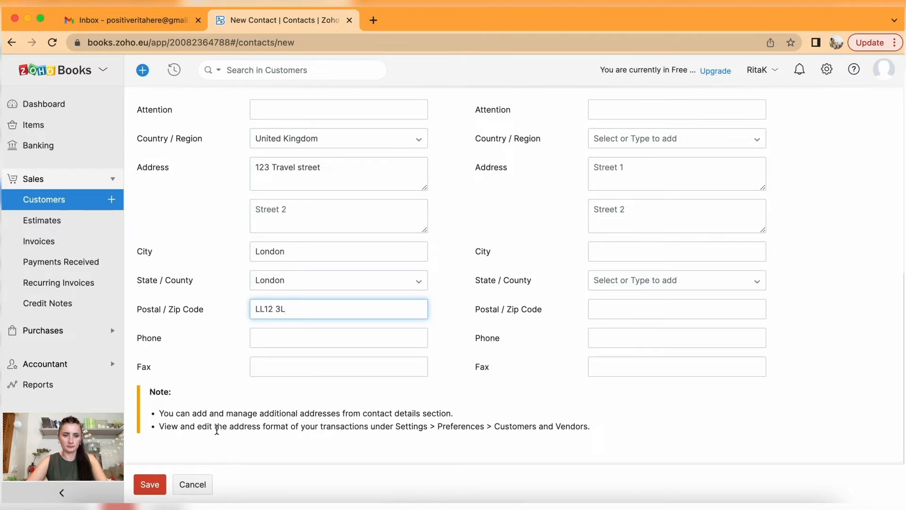
scroll(223, 395, "up", 6)
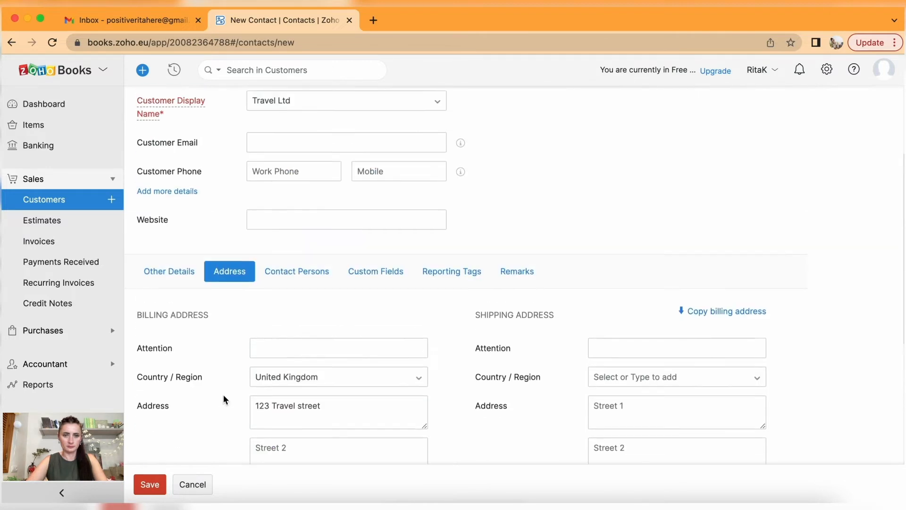
left_click(148, 485)
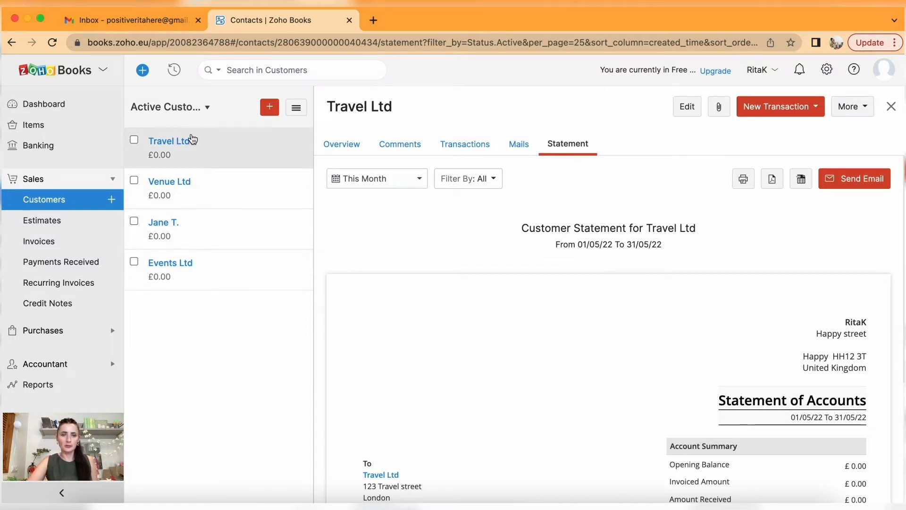
left_click(135, 141)
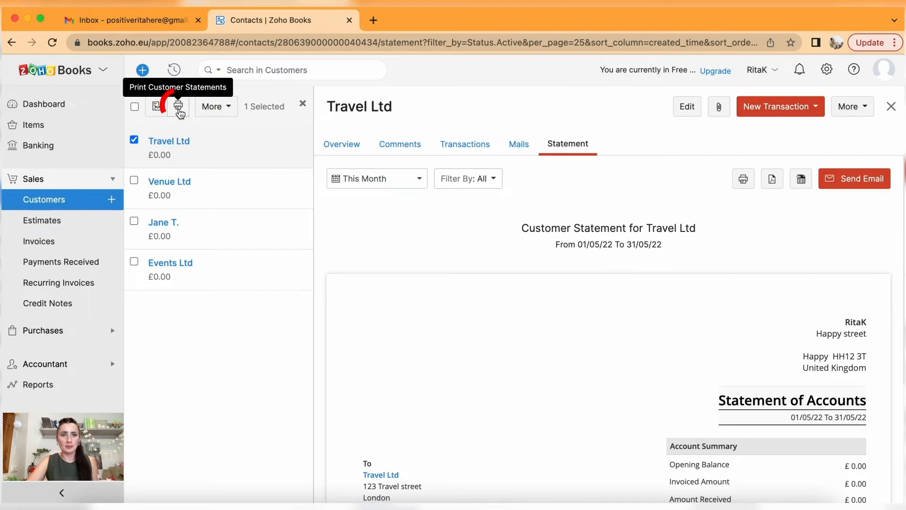
left_click(230, 108)
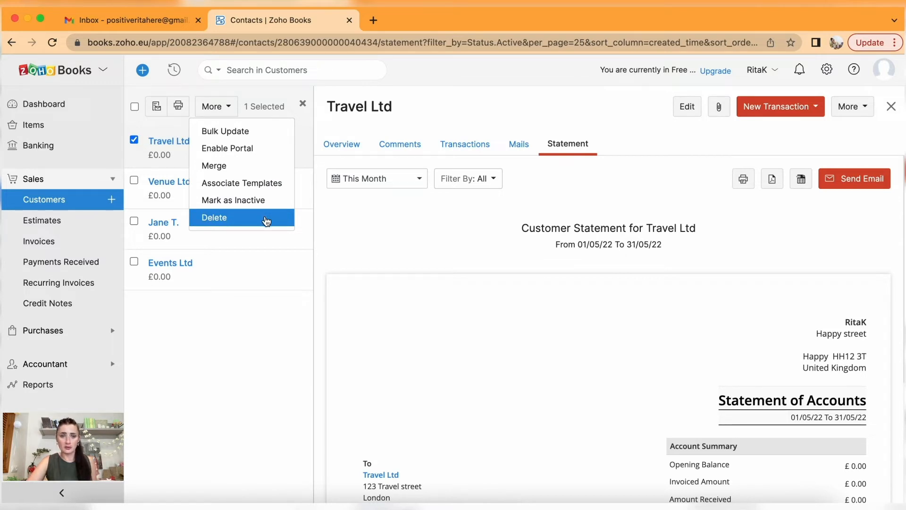
left_click(134, 140)
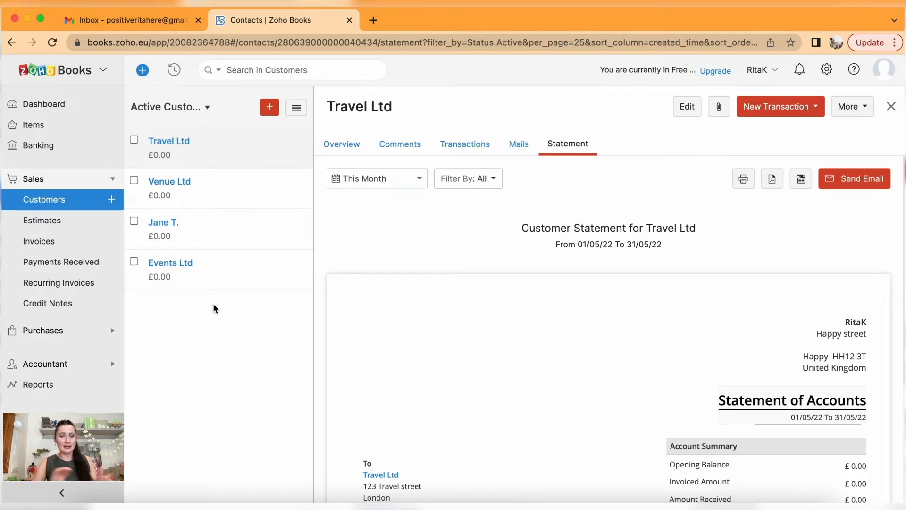
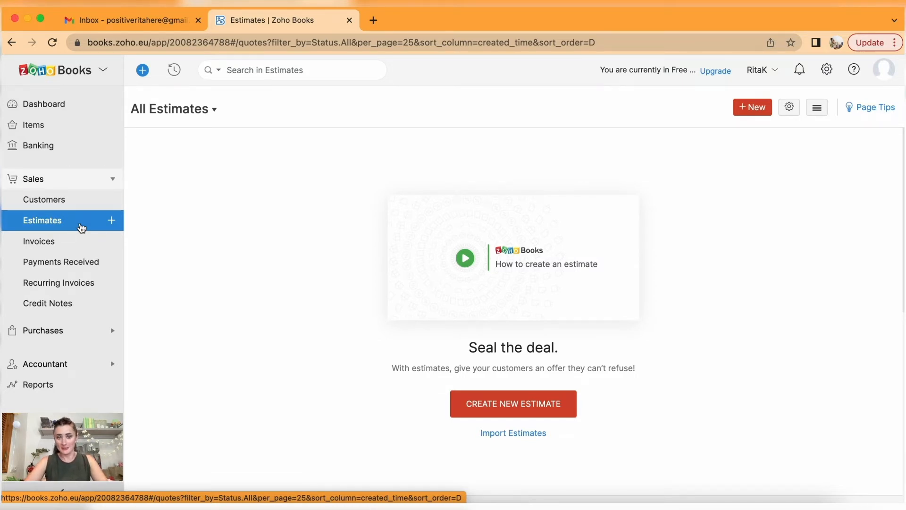
Create a new estimate with Events Ltd as the customer, billed in GBP.
left_click(536, 406)
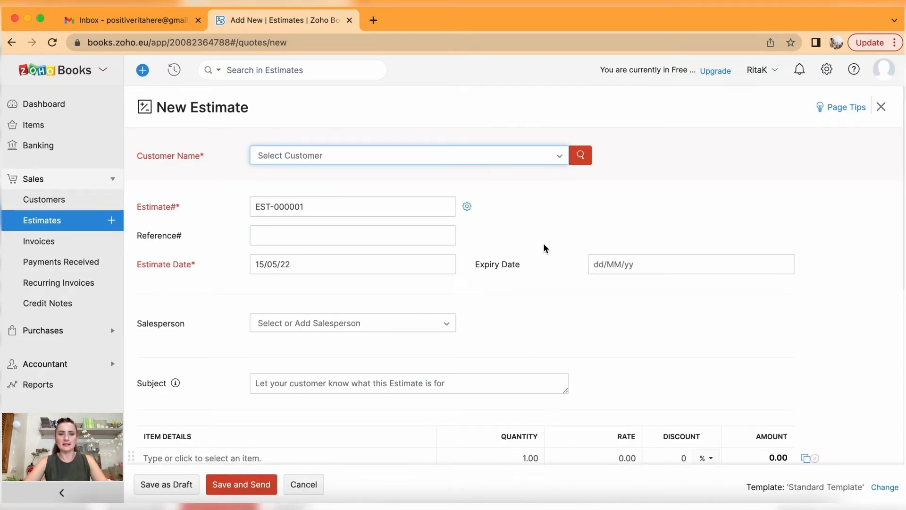
left_click(561, 161)
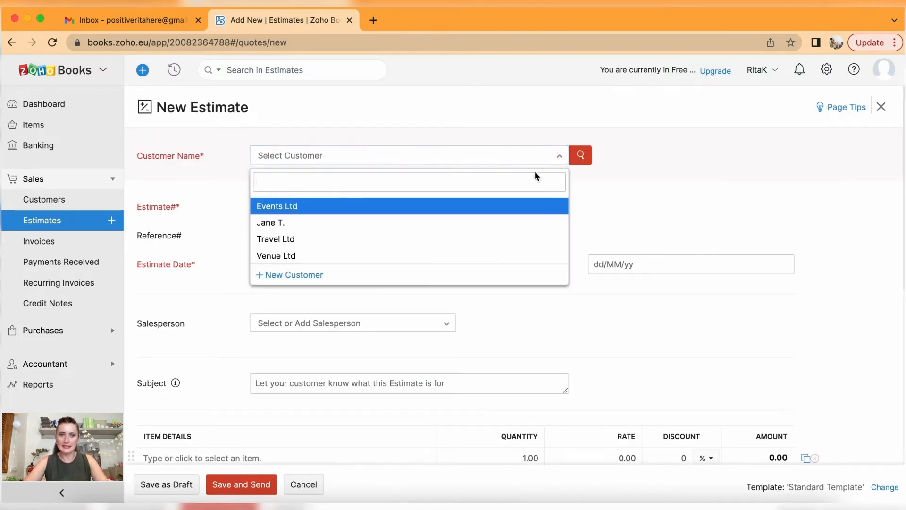
left_click(470, 209)
scroll(469, 209, "down", 3)
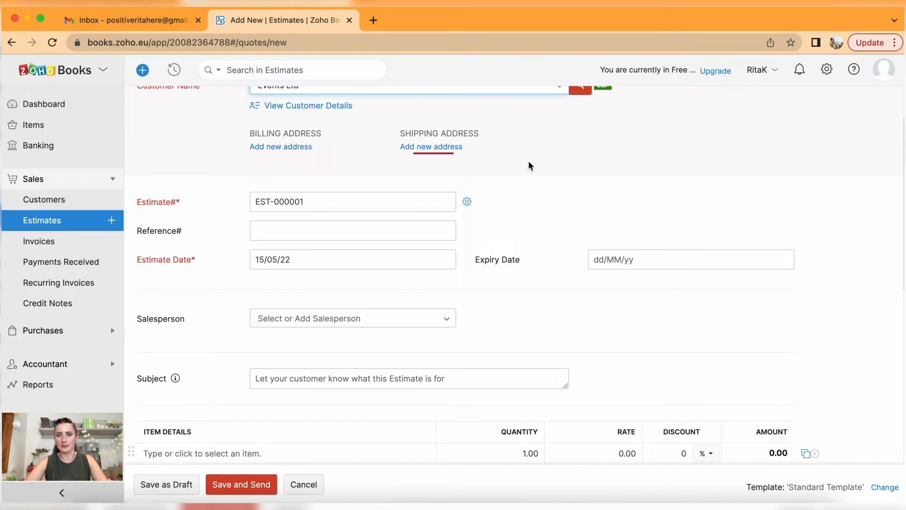
scroll(529, 163, "up", 2)
left_click(559, 125)
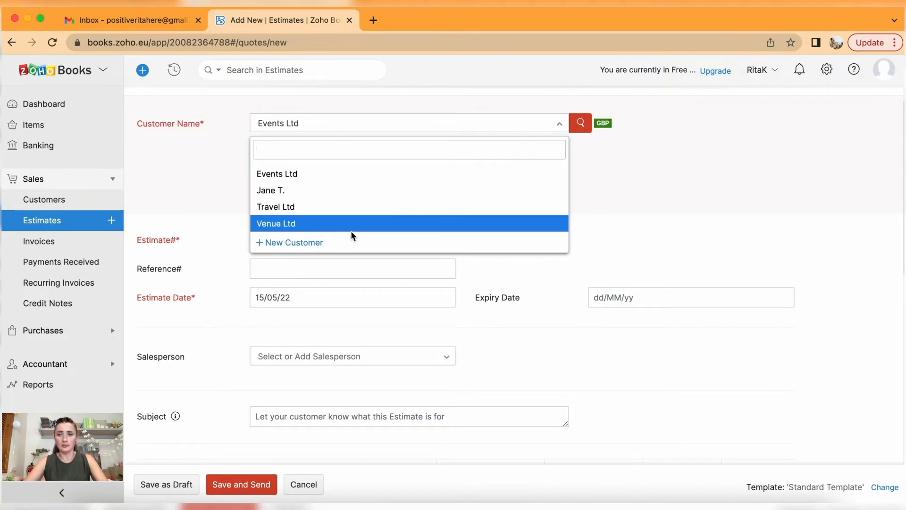
left_click(663, 203)
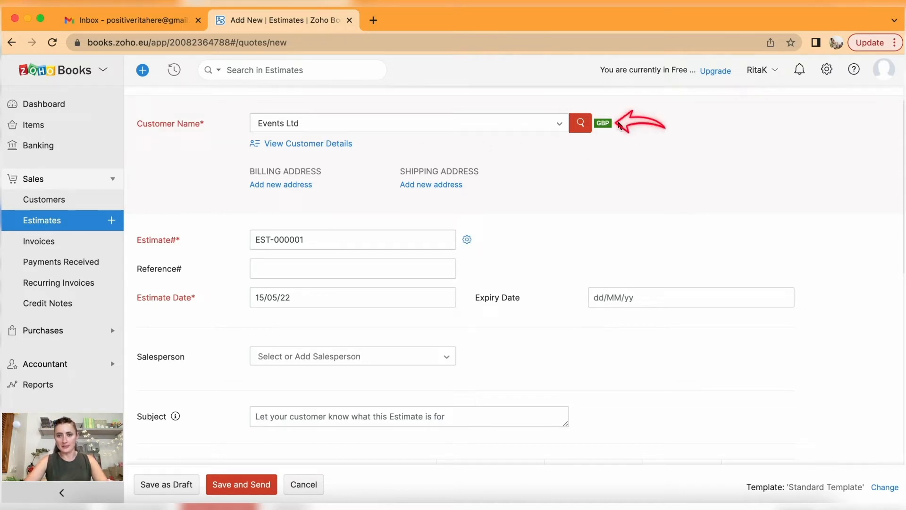
scroll(576, 208, "down", 2)
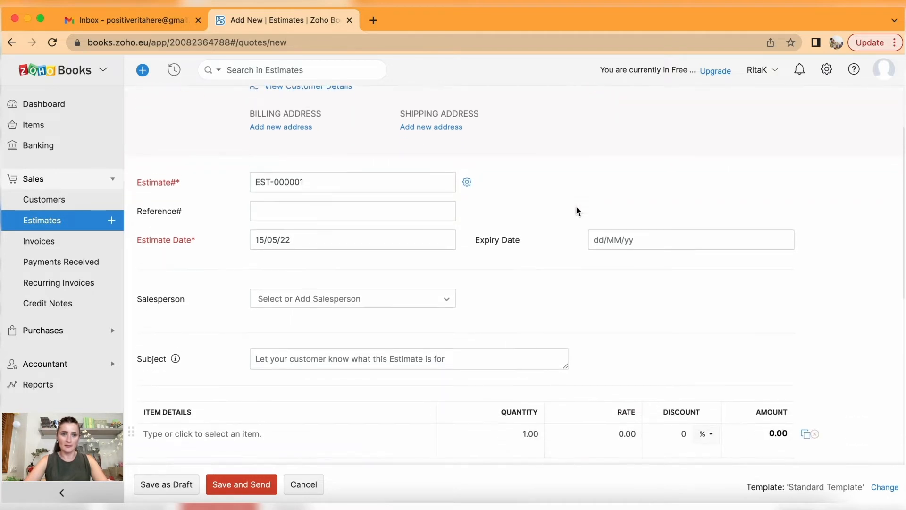
scroll(577, 211, "down", 1)
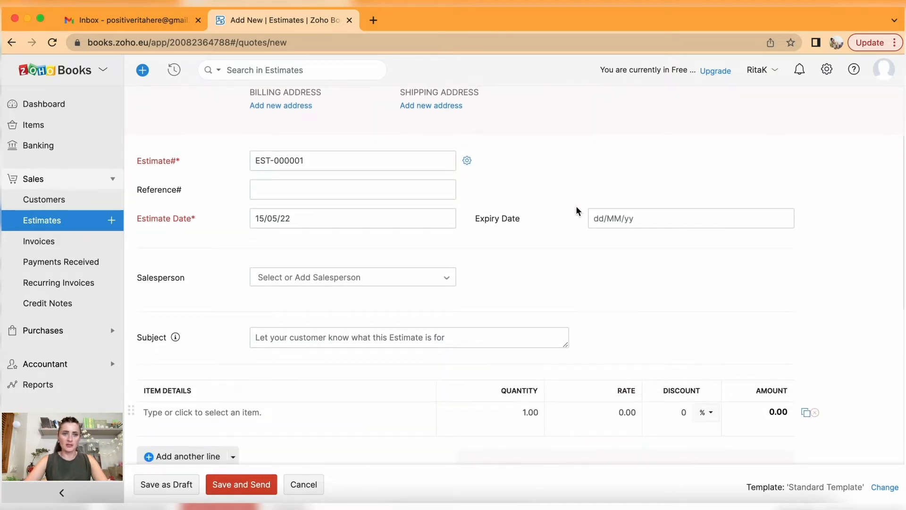
Change the estimate Next Number to 000250 so this estimate becomes EST-000250.
left_click(468, 161)
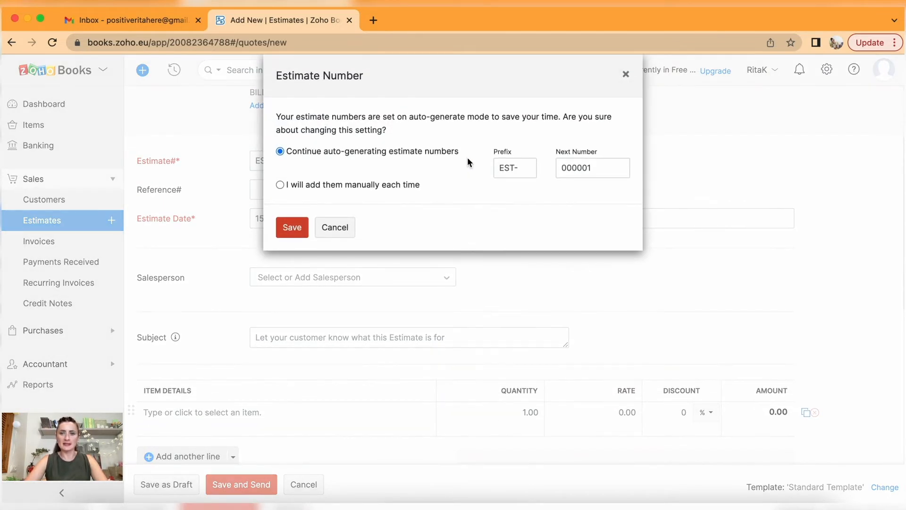
left_click(625, 79)
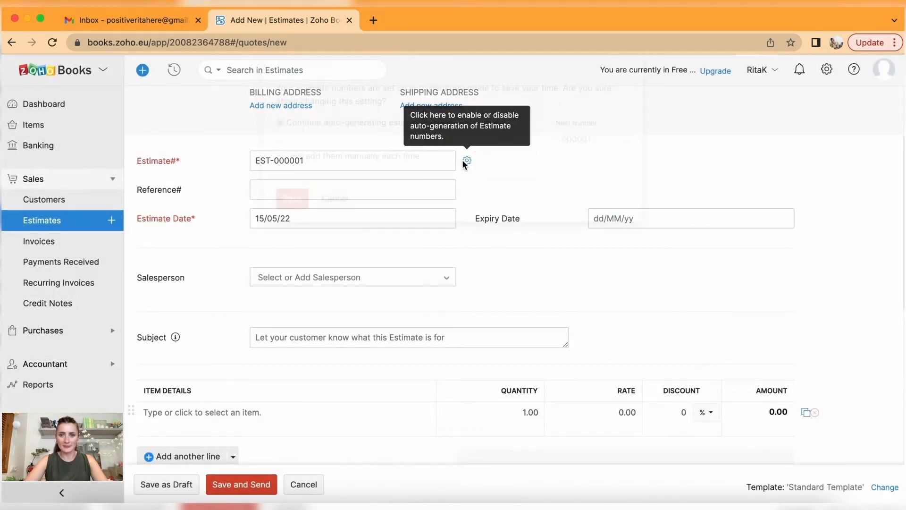
left_click(466, 161)
left_click_drag(599, 168, 579, 170)
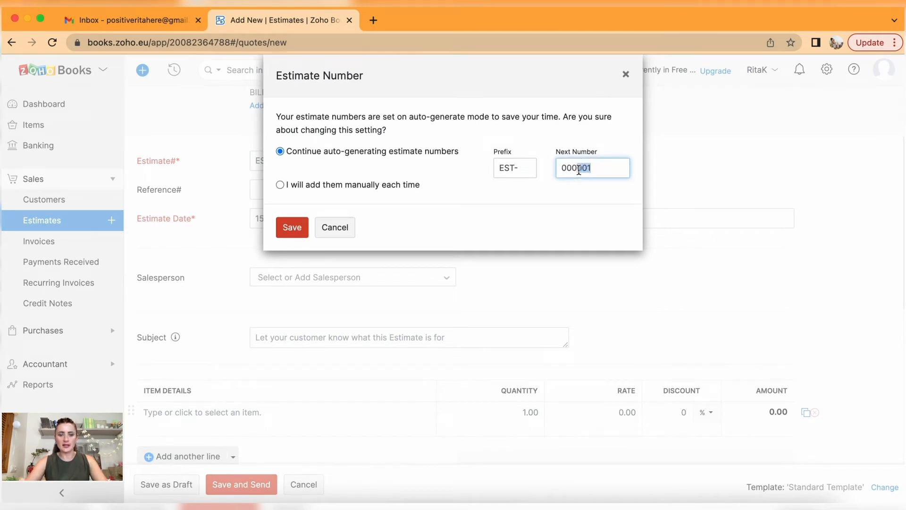
type("250")
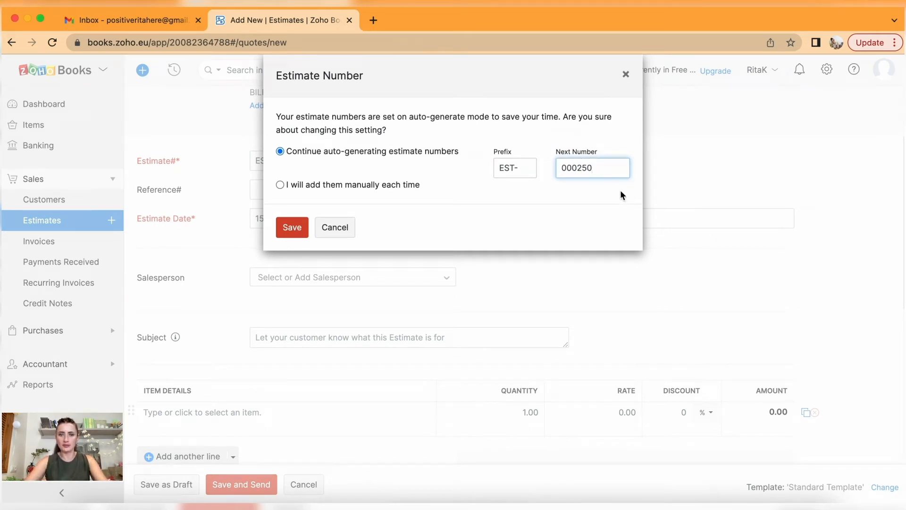
left_click(293, 227)
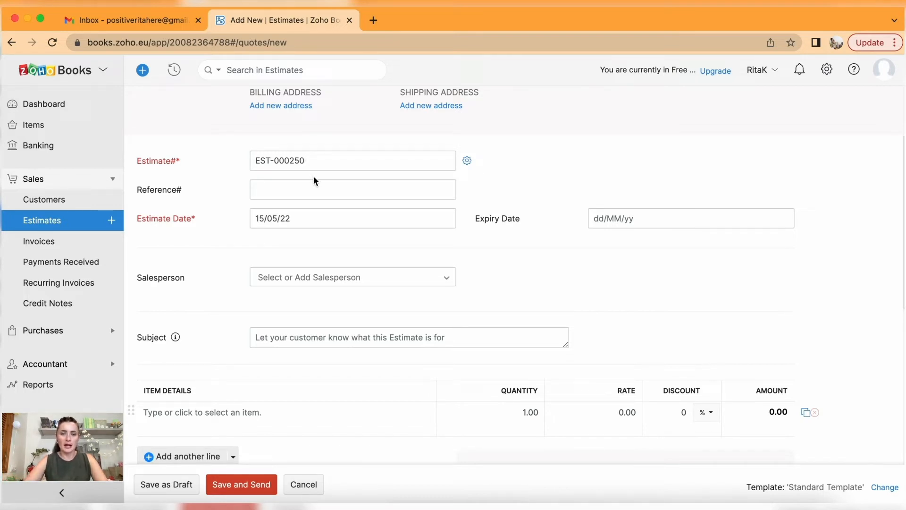
Enter reference 'Table set up' and set the estimate date to 04/05/22.
left_click(314, 189)
type("Table set")
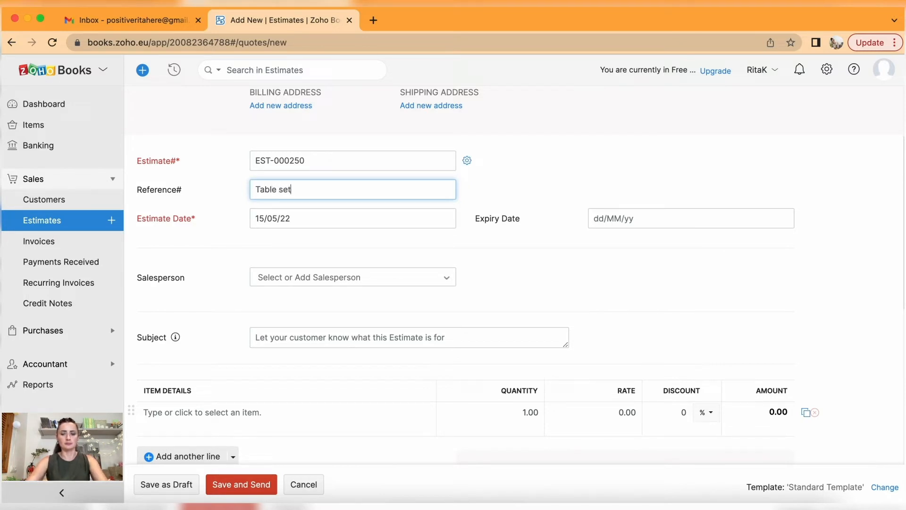
type(" up")
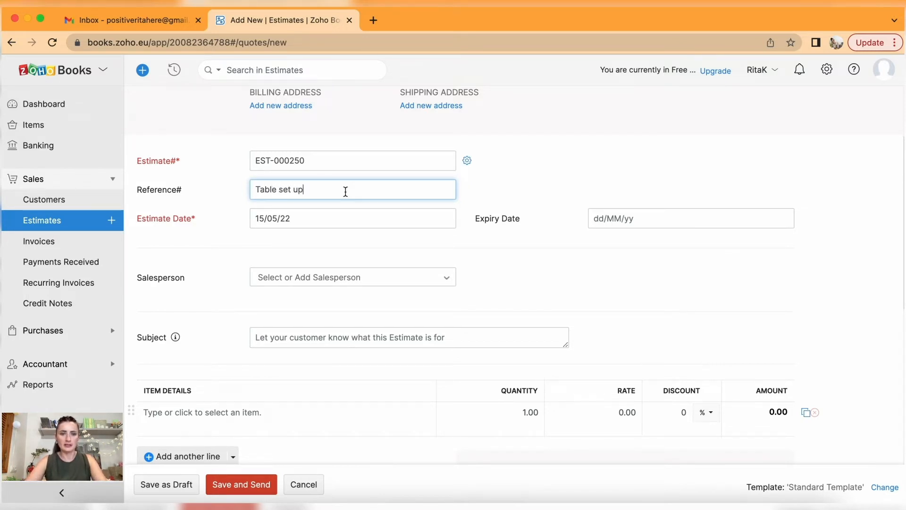
left_click(337, 214)
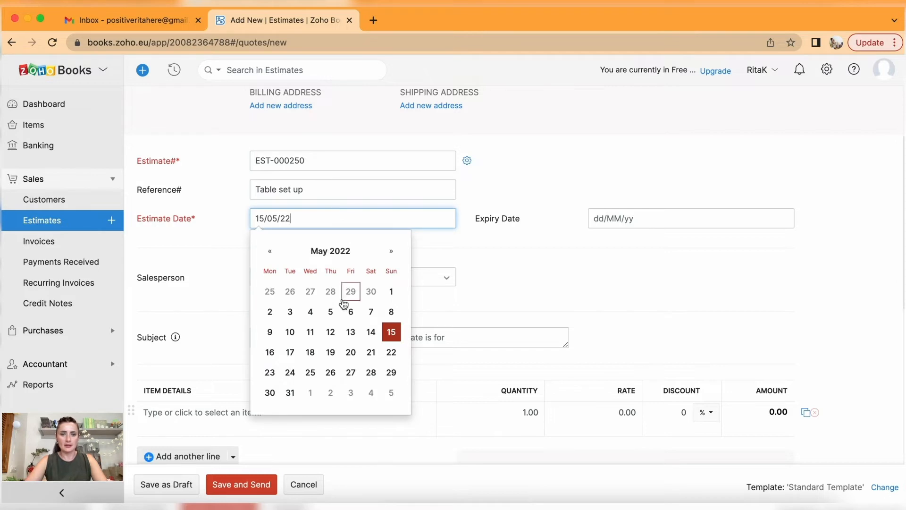
left_click(311, 313)
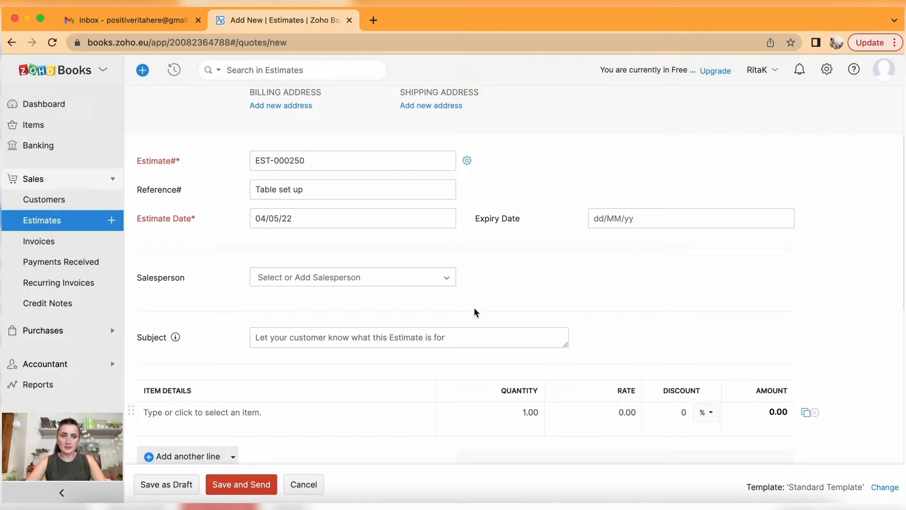
Copy the reference 'Table set up' into the estimate's Subject field.
scroll(458, 307, "down", 5)
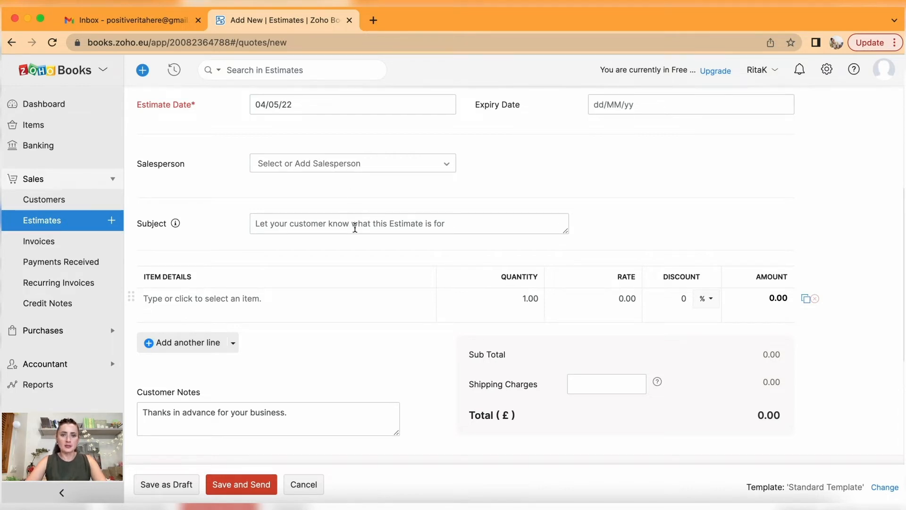
scroll(355, 228, "up", 2)
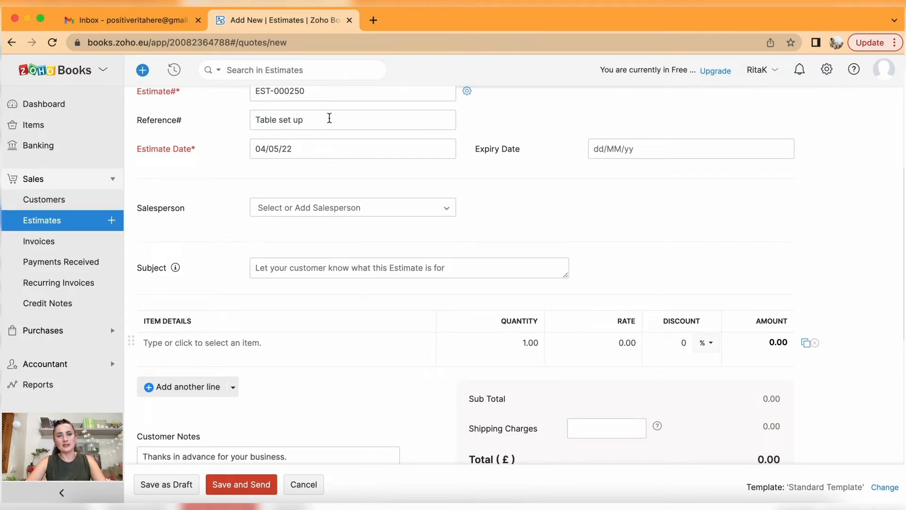
left_click_drag(326, 118, 206, 122)
key("ctrl+c")
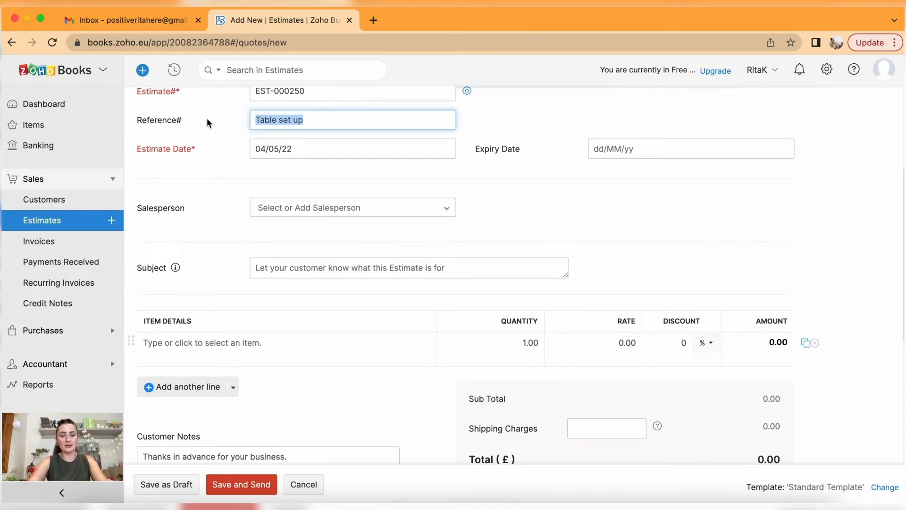
left_click(343, 262)
key("ctrl+v")
left_click(383, 320)
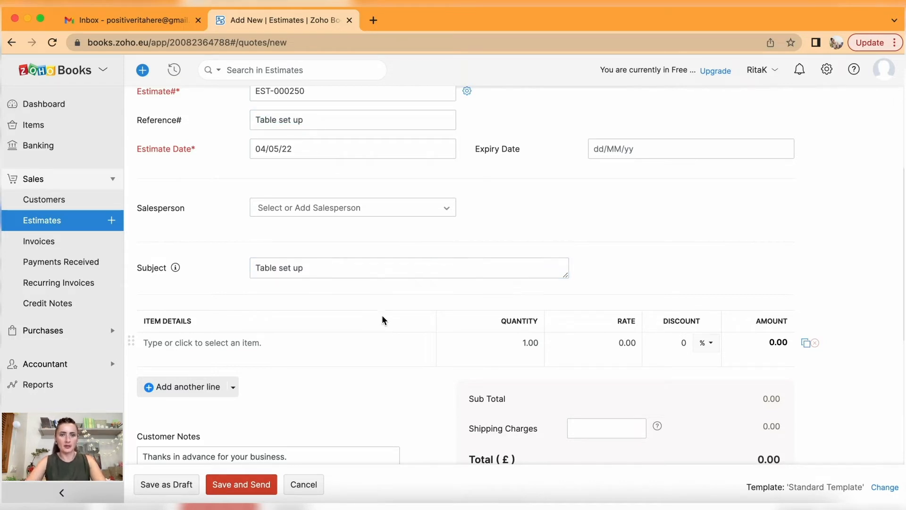
Open the item list for the estimate's first line.
scroll(383, 319, "down", 3)
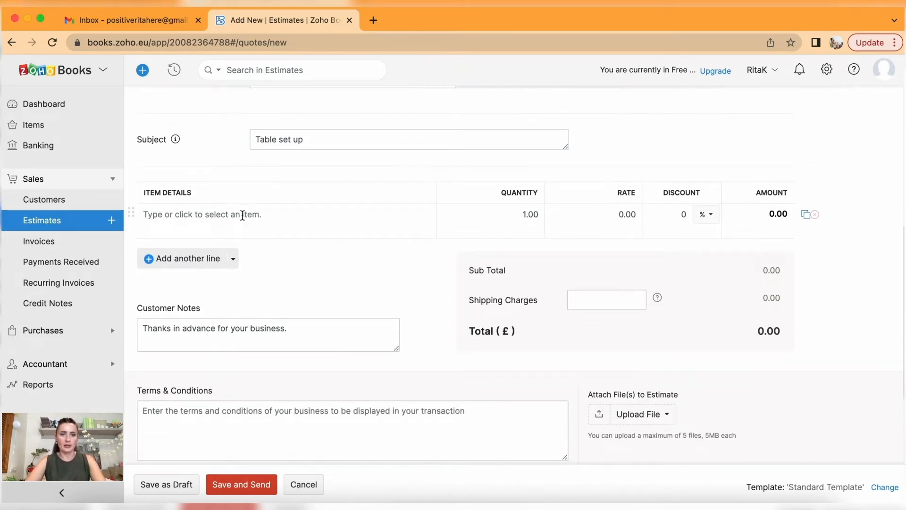
left_click(244, 215)
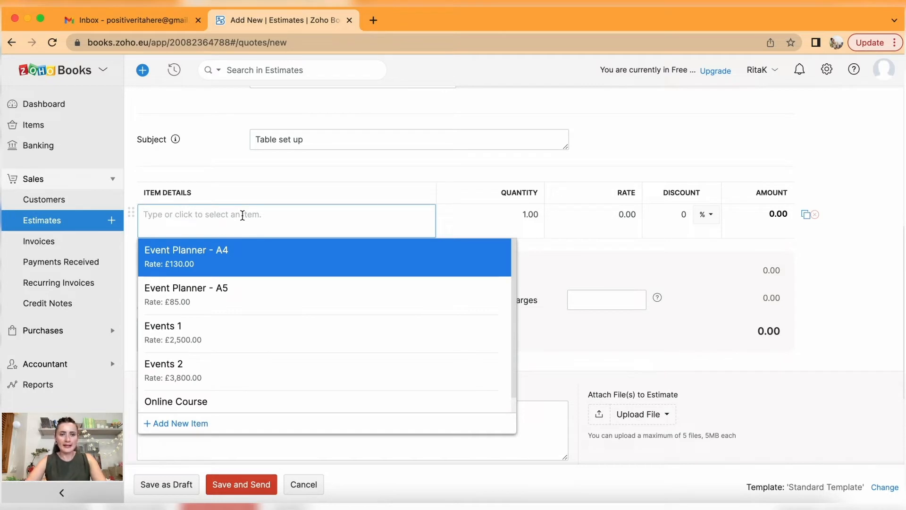
scroll(264, 359, "down", 1)
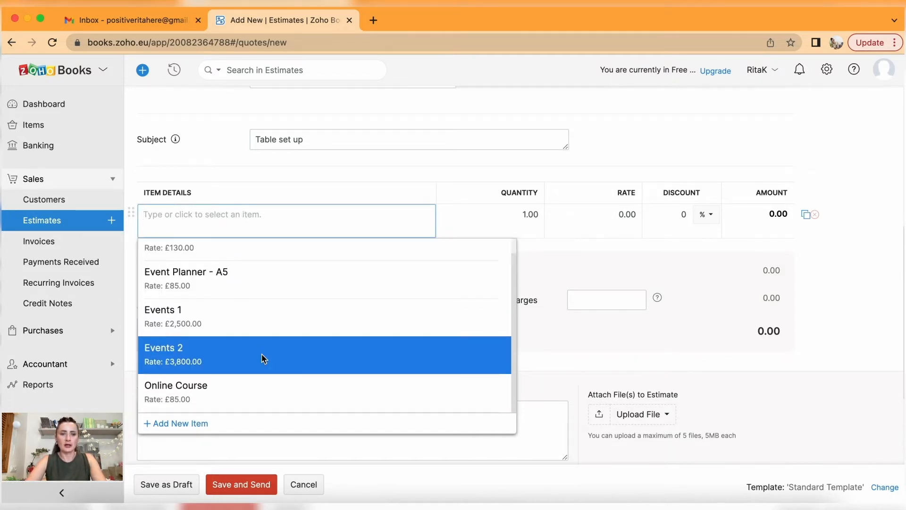
scroll(263, 360, "up", 1)
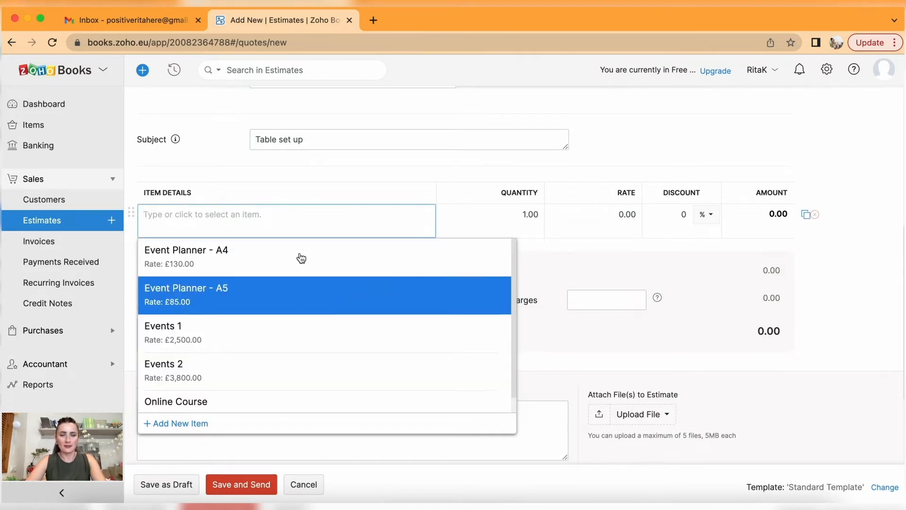
scroll(232, 373, "down", 1)
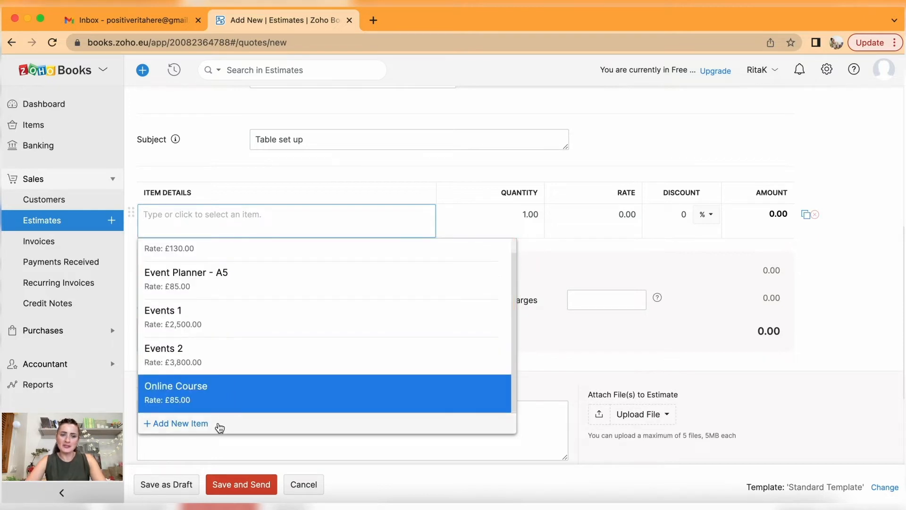
Start a new item named 'Table set up' with unit pcs.
left_click(199, 428)
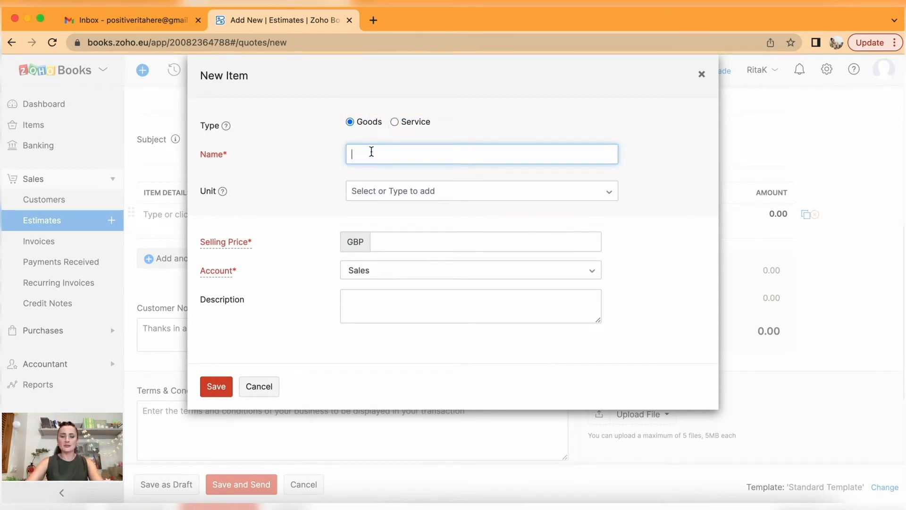
type("Table")
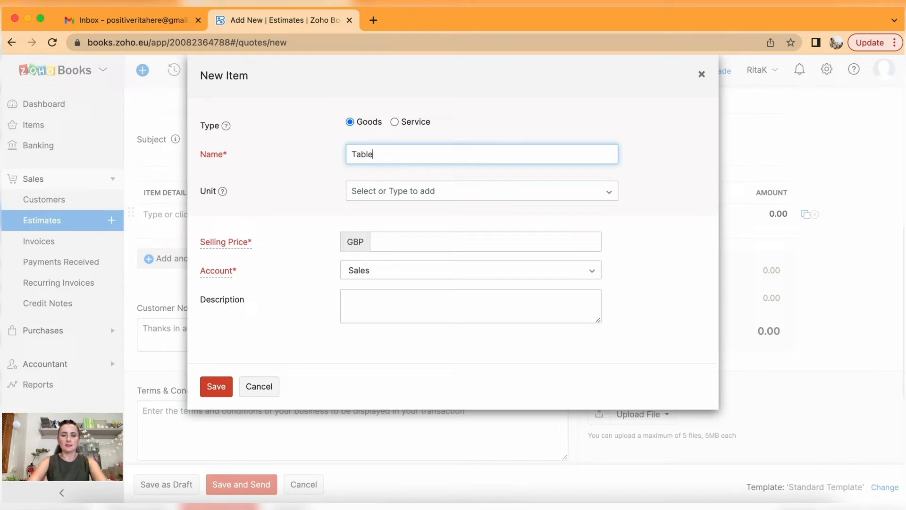
type(" set up")
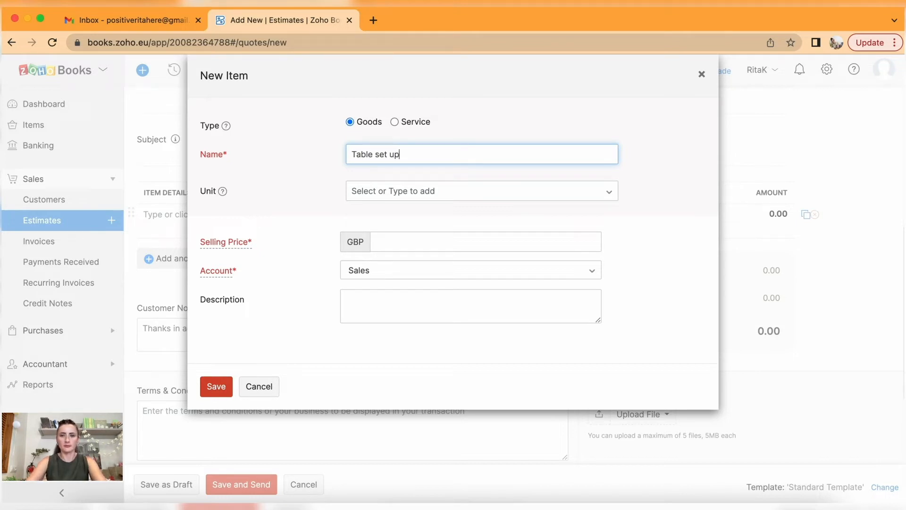
left_click(397, 189)
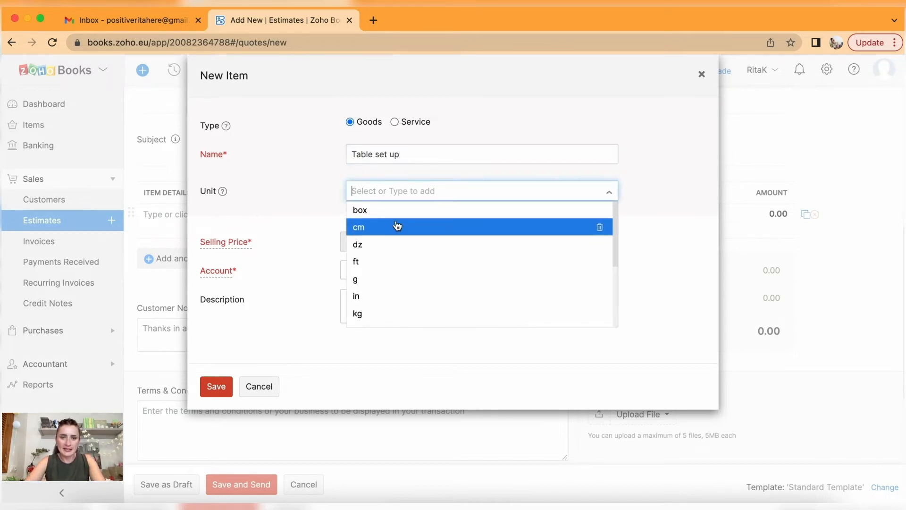
scroll(398, 226, "down", 5)
scroll(396, 224, "down", 2)
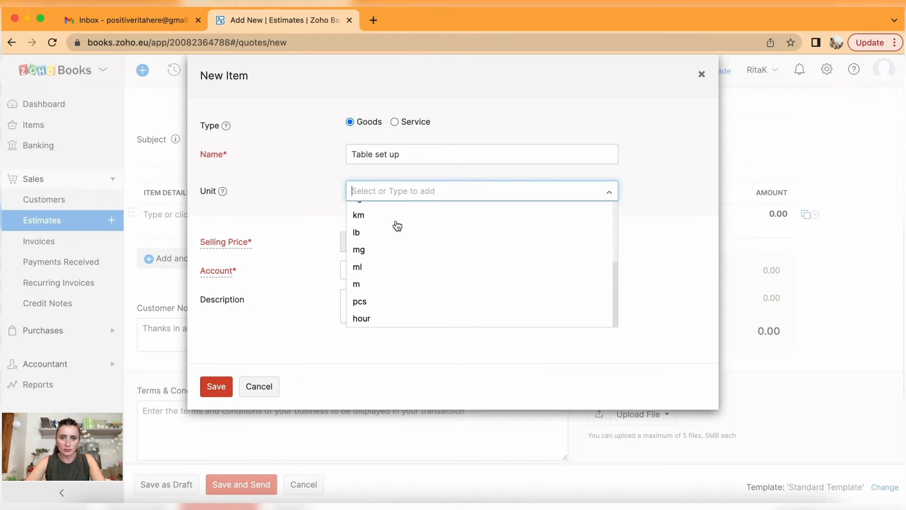
scroll(396, 224, "up", 1)
scroll(392, 283, "down", 1)
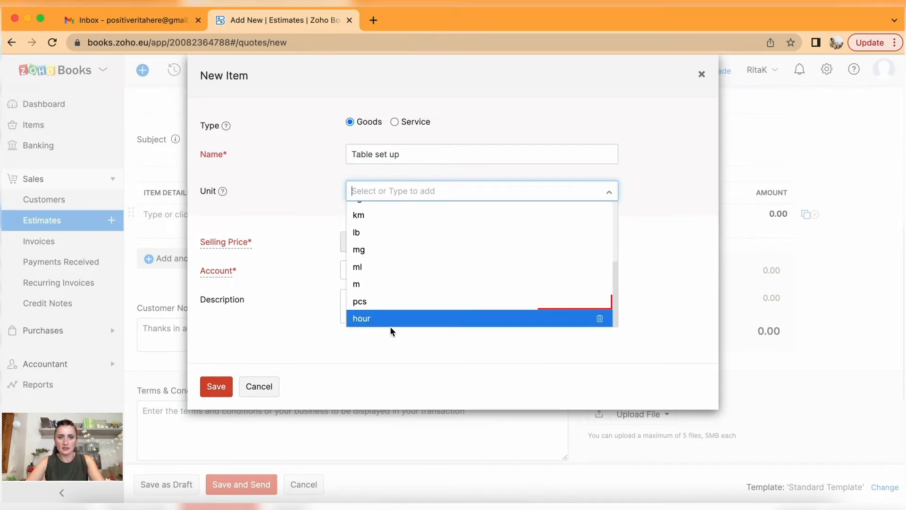
left_click(369, 300)
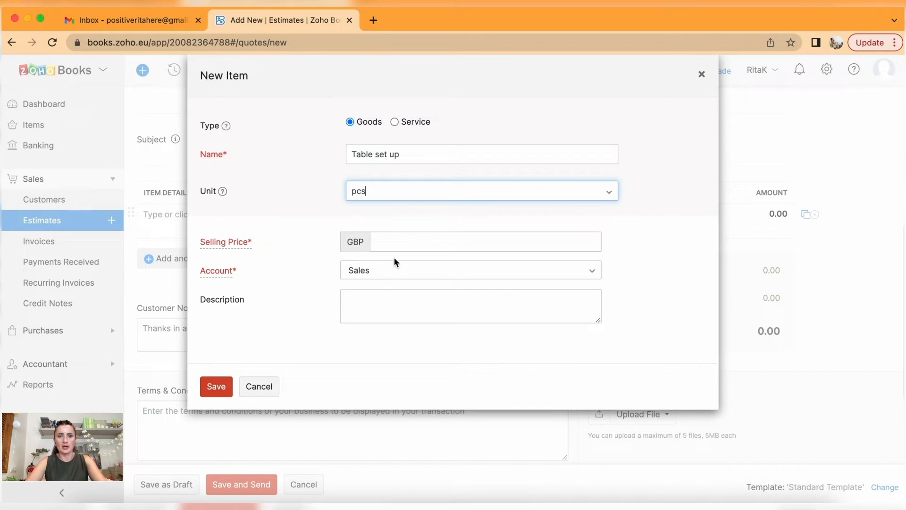
Give the item selling price 18.50 and account Corporate Events & Exhibitions, then save.
left_click(395, 242)
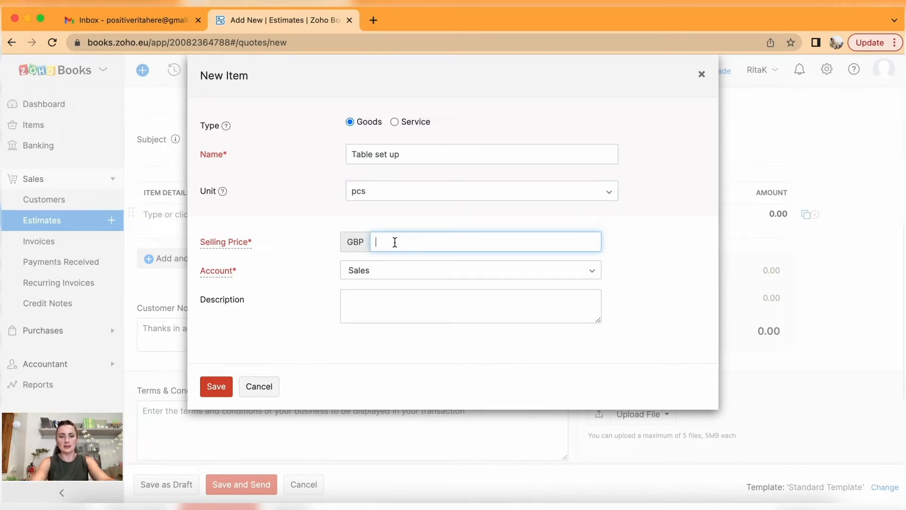
type("18.50")
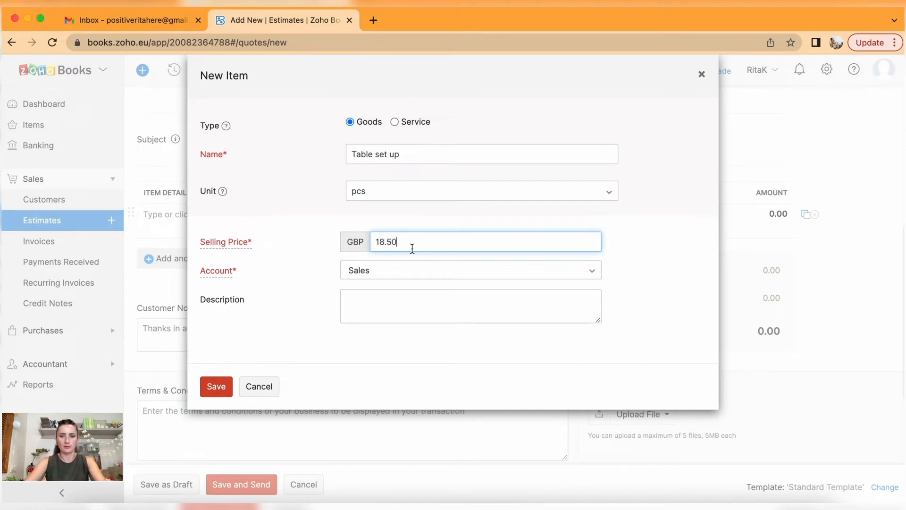
left_click(409, 278)
scroll(417, 371, "down", 3)
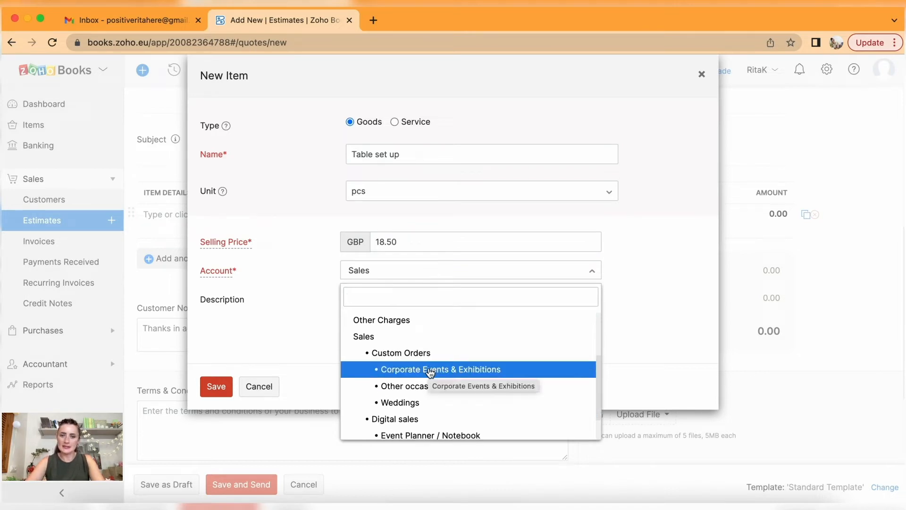
left_click(430, 372)
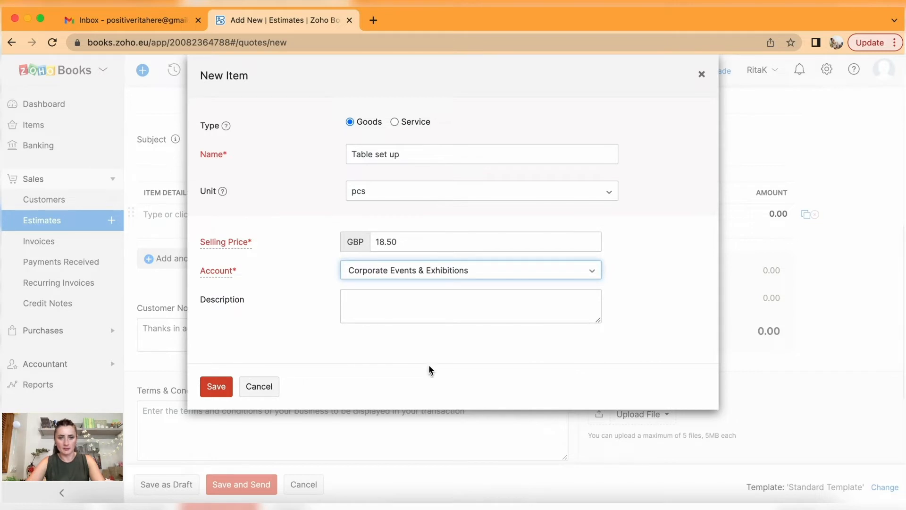
left_click(215, 386)
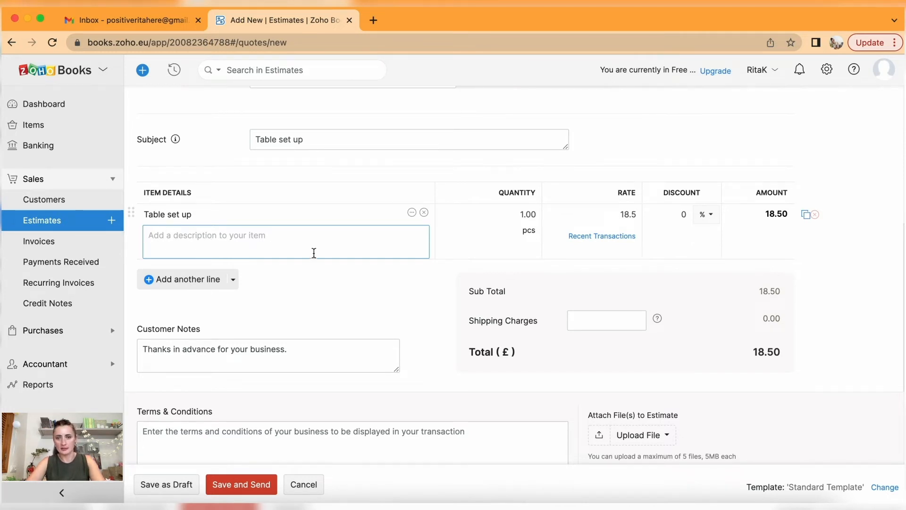
Set the Table set up quantity to 50, removing an extra empty row.
left_click(511, 215)
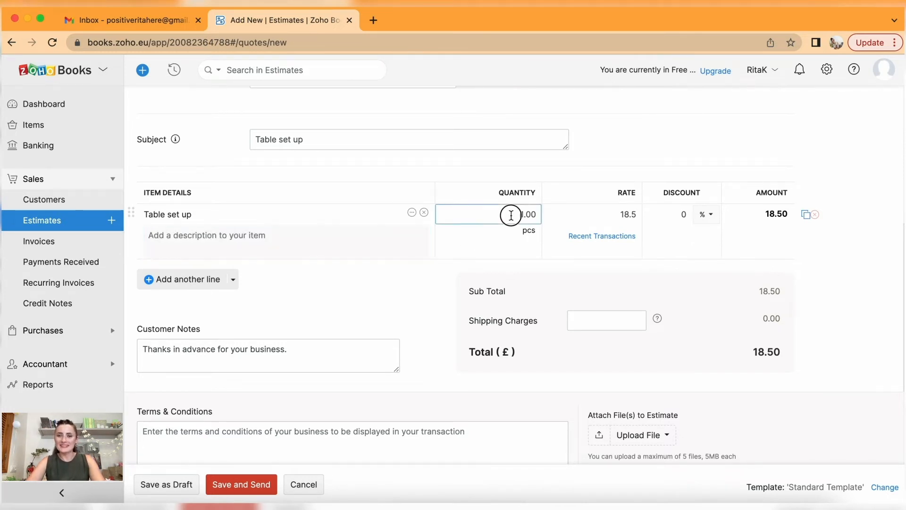
type("50")
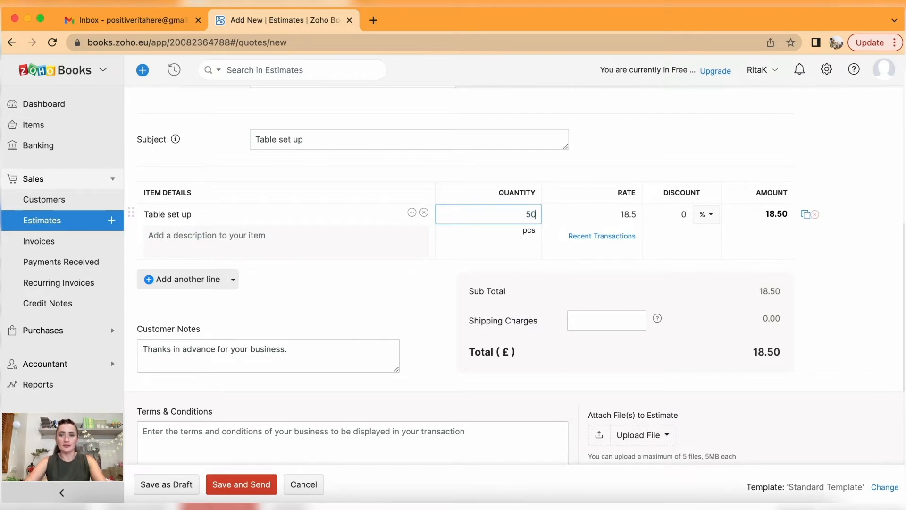
left_click(586, 217)
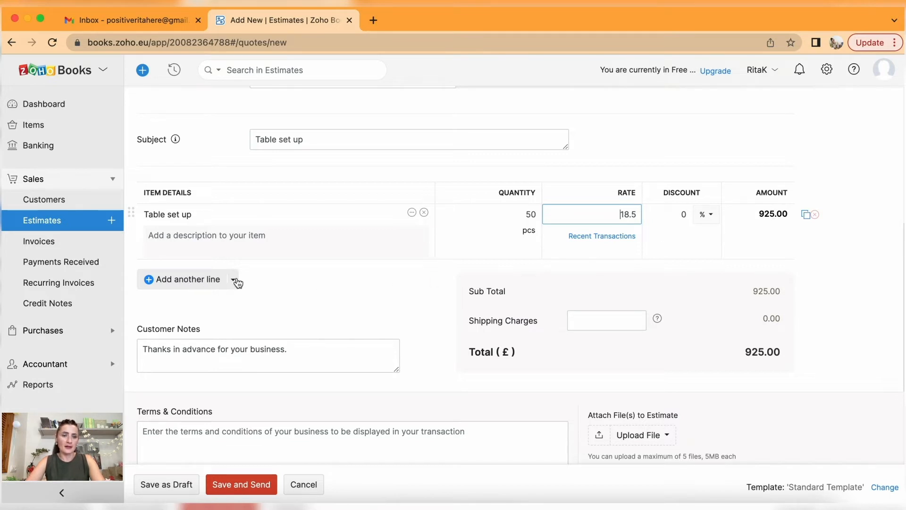
left_click(192, 279)
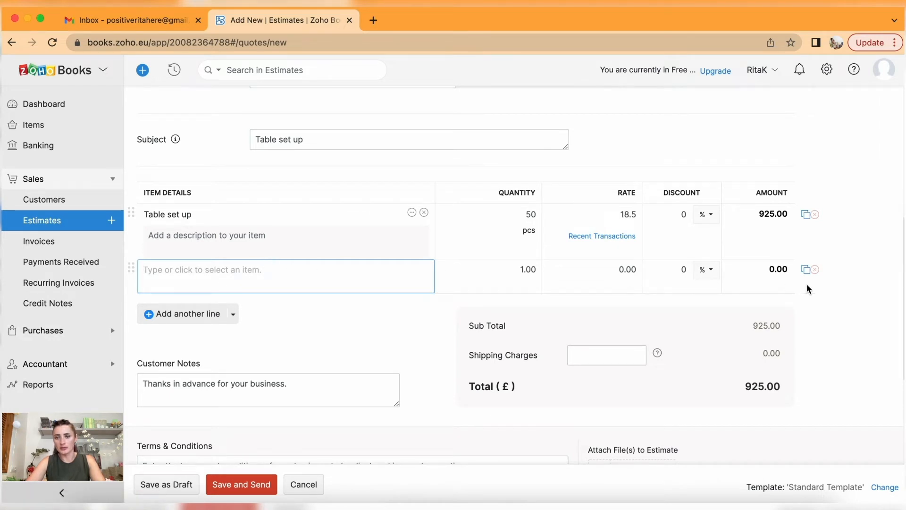
left_click(816, 269)
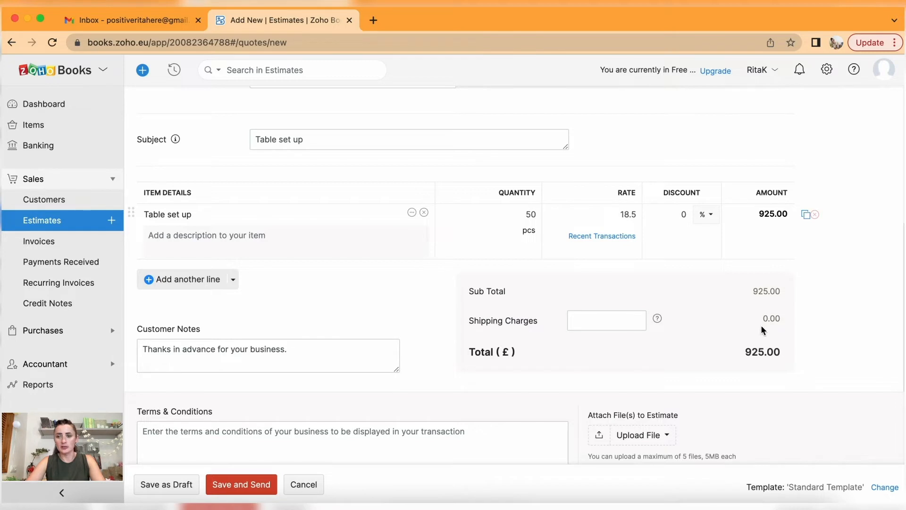
Add 25.00 shipping charges and keep the customer contact ticked for e-mail.
left_click(618, 320)
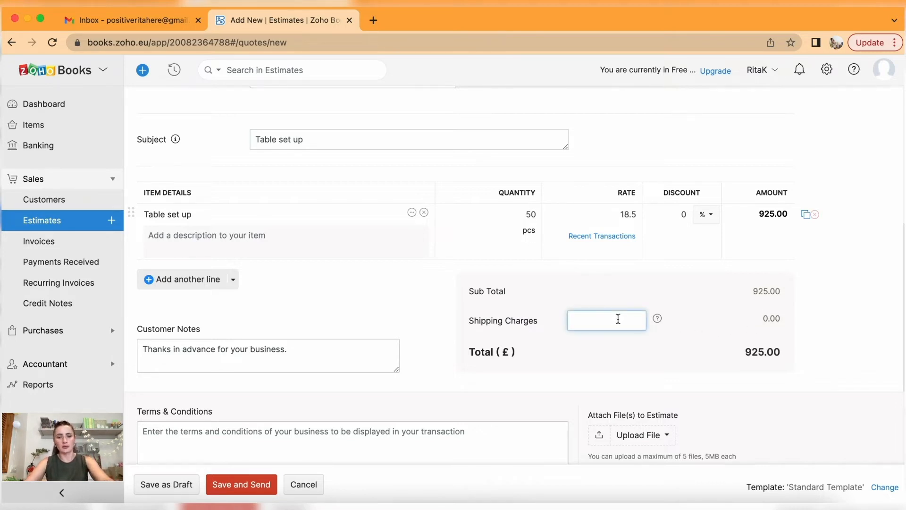
type("25")
left_click(639, 349)
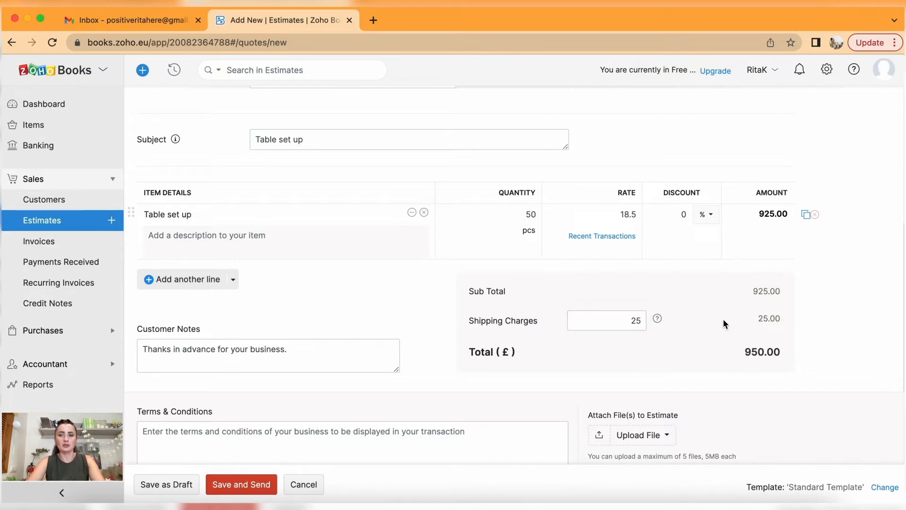
scroll(376, 352, "down", 2)
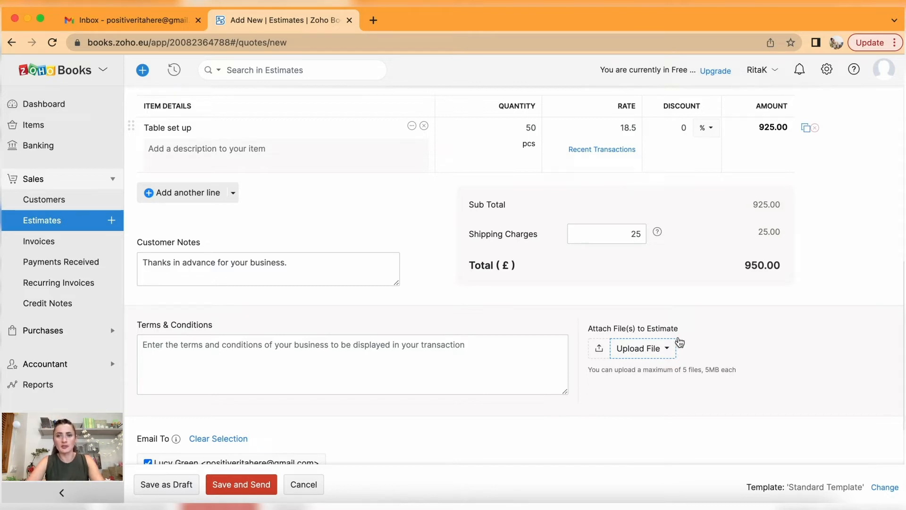
scroll(555, 405, "down", 3)
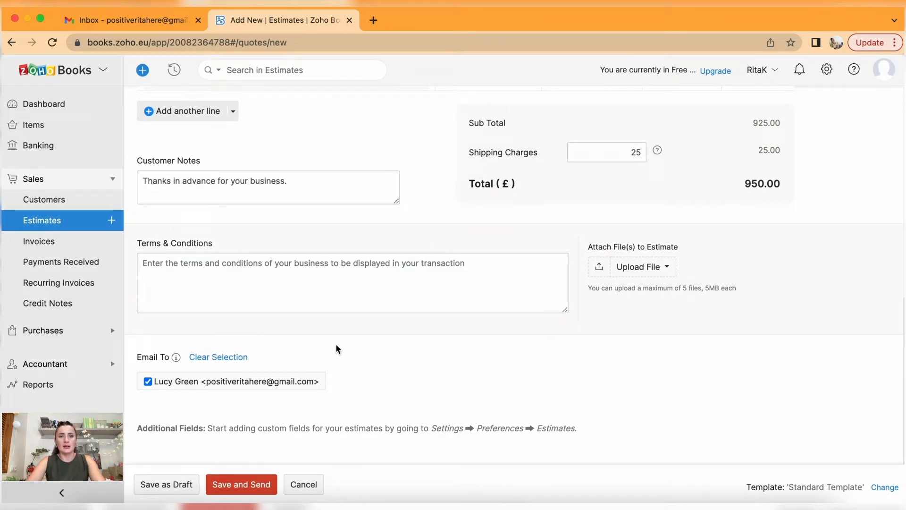
left_click(148, 382)
left_click(148, 382)
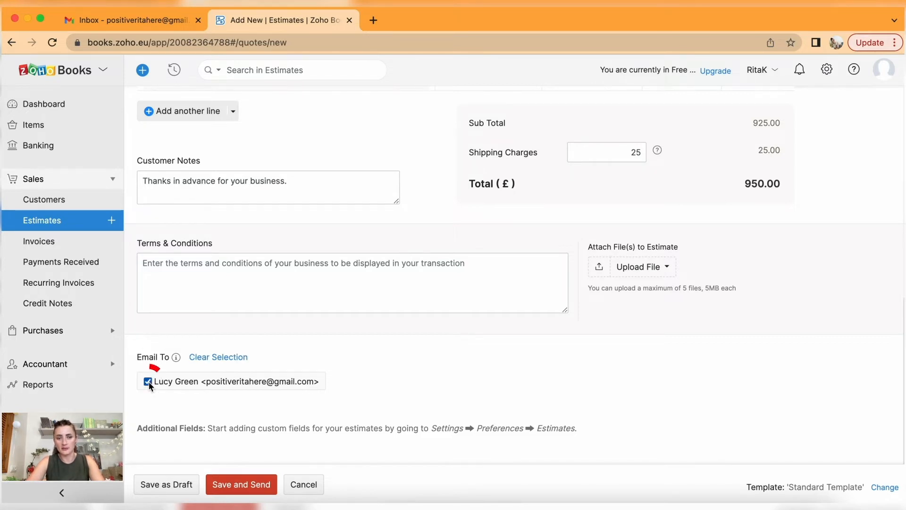
Save EST-000250 and e-mail it to Events Ltd with the estimate PDF attached.
left_click(242, 485)
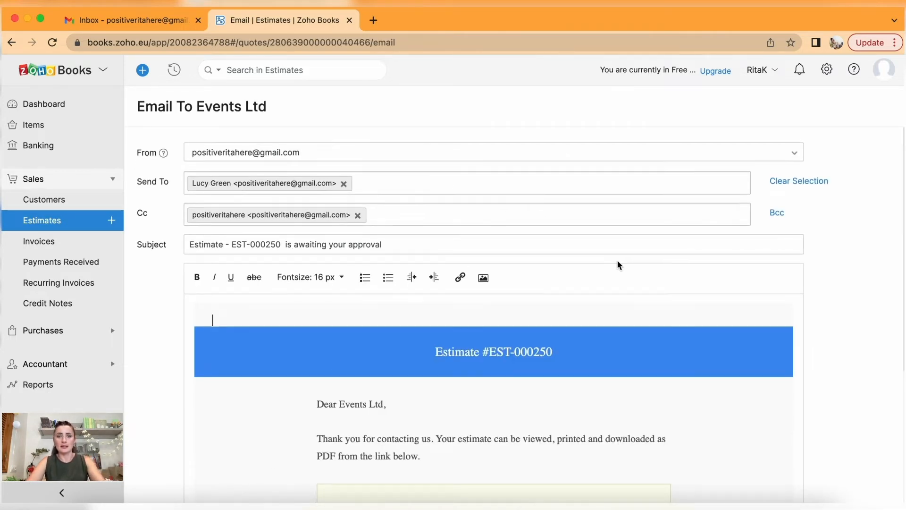
scroll(616, 260, "down", 8)
scroll(618, 260, "down", 2)
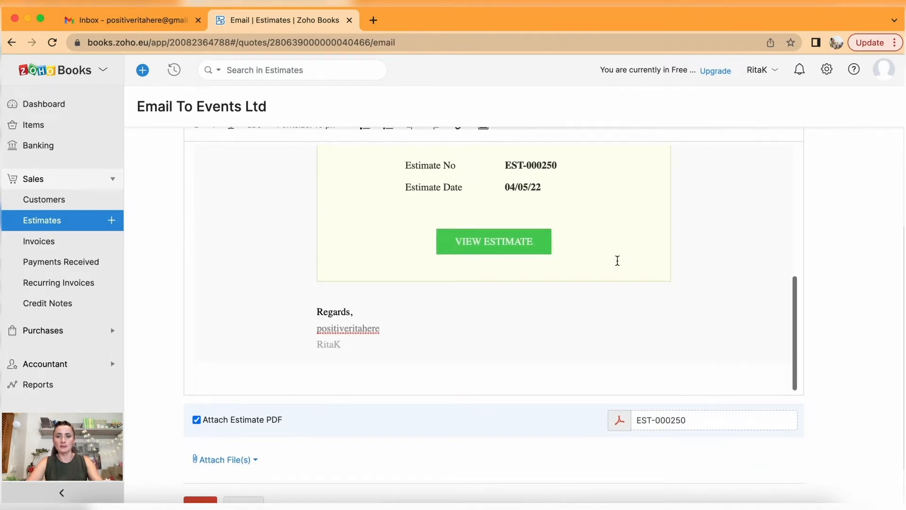
scroll(395, 395, "down", 3)
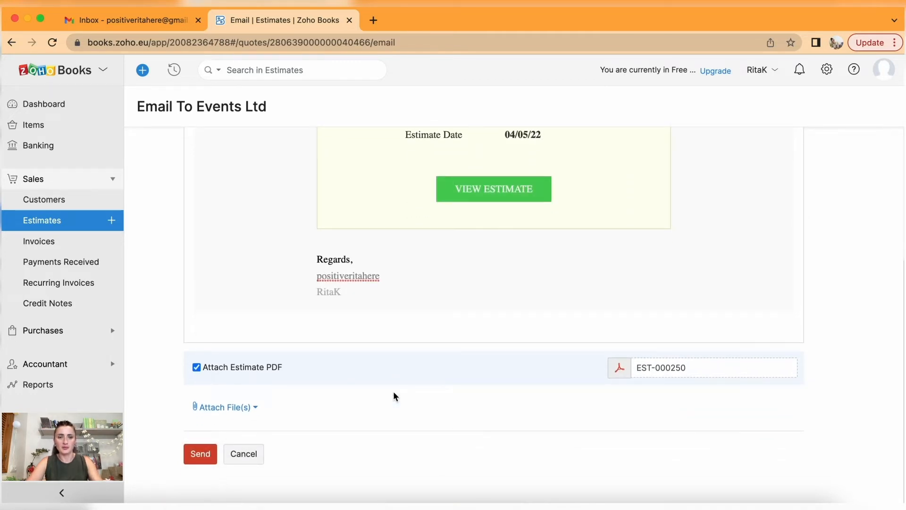
left_click(192, 454)
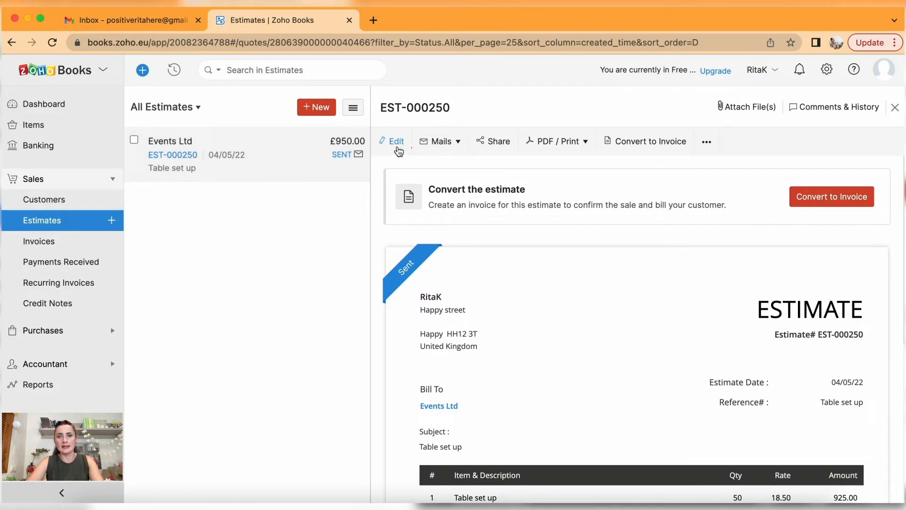
left_click(448, 143)
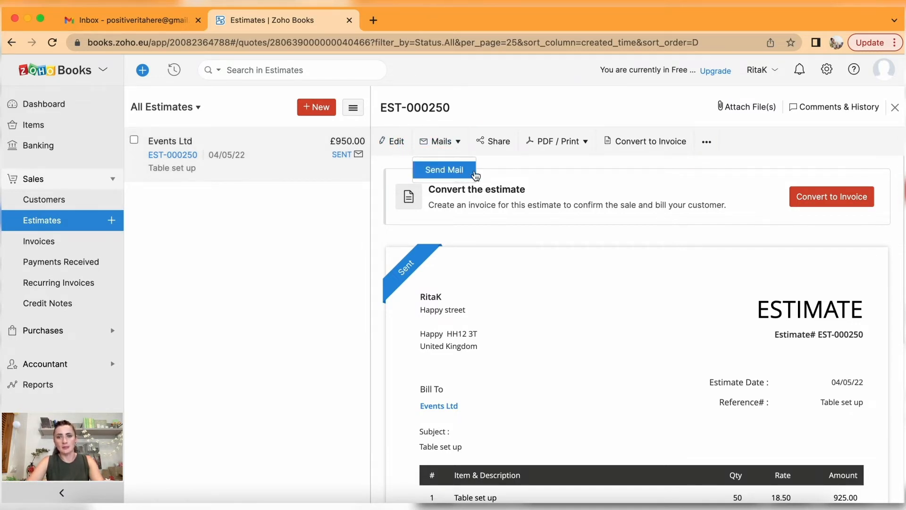
left_click(585, 143)
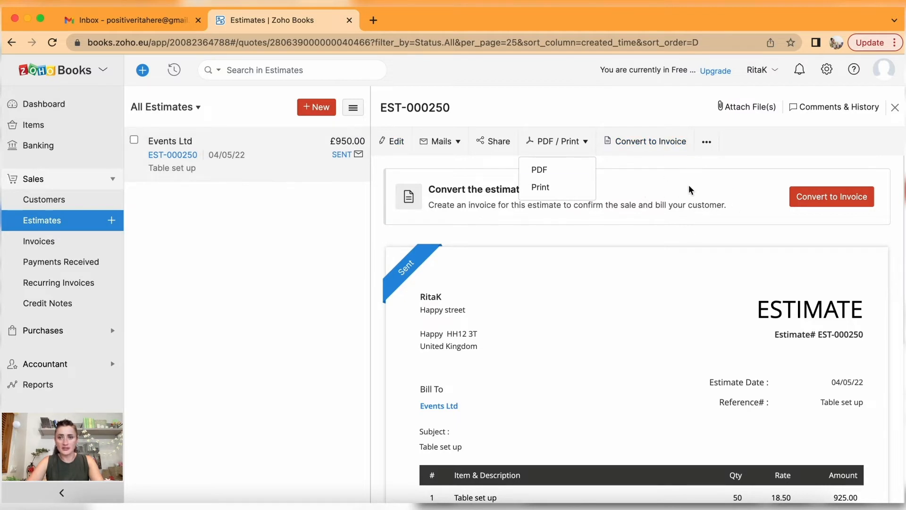
left_click(707, 145)
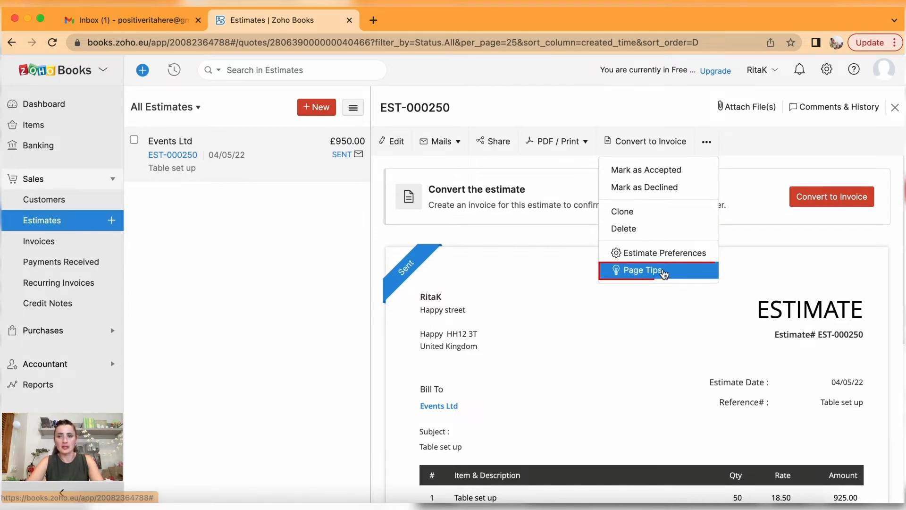
left_click(281, 240)
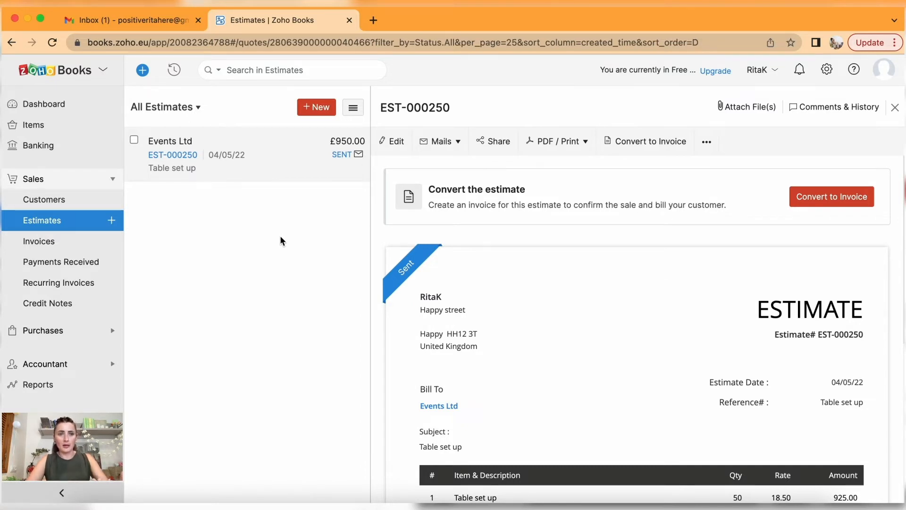
Open the EST-000250 estimate email in Gmail and scroll to the £950.00 amount.
left_click(157, 24)
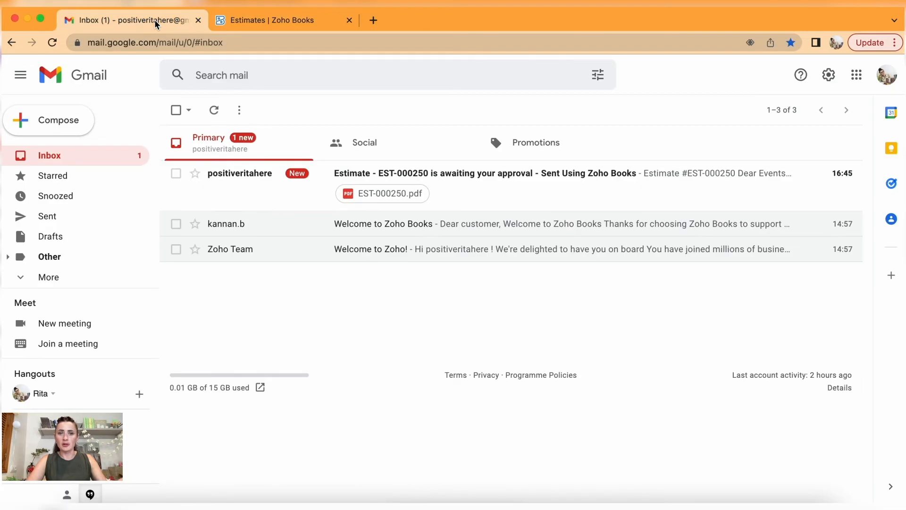
left_click(487, 203)
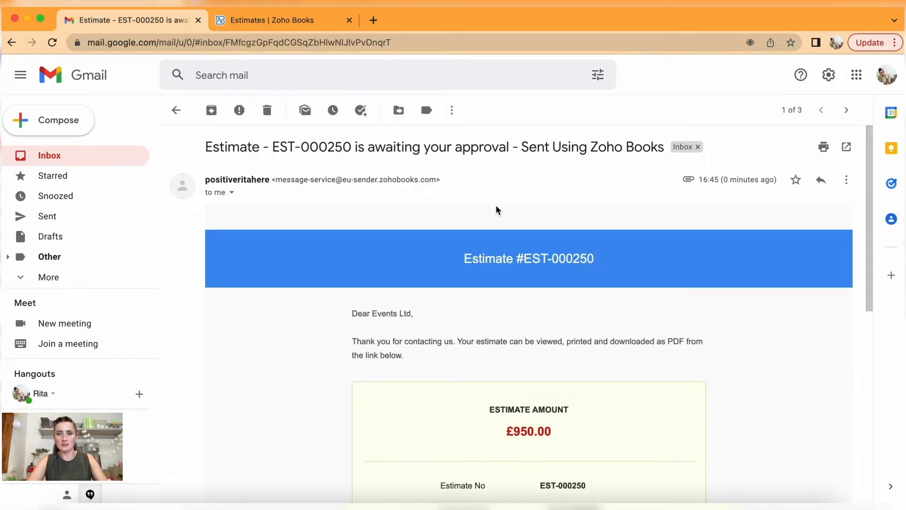
scroll(703, 351, "down", 5)
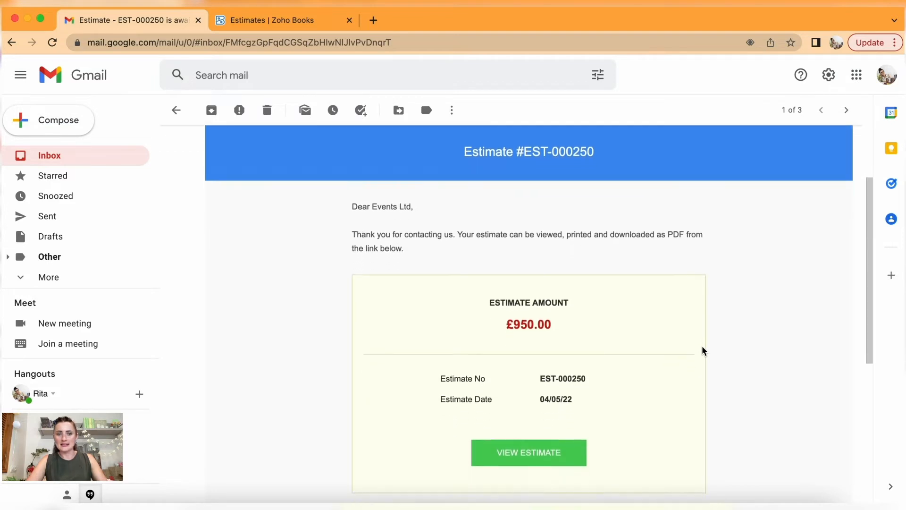
scroll(703, 351, "down", 2)
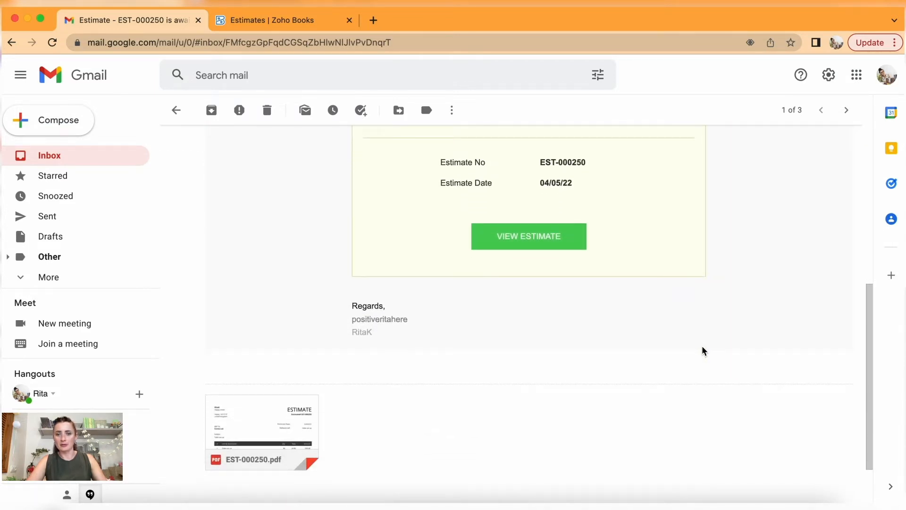
Preview the attached EST-000250.pdf, then return to the email.
mouse_move(271, 418)
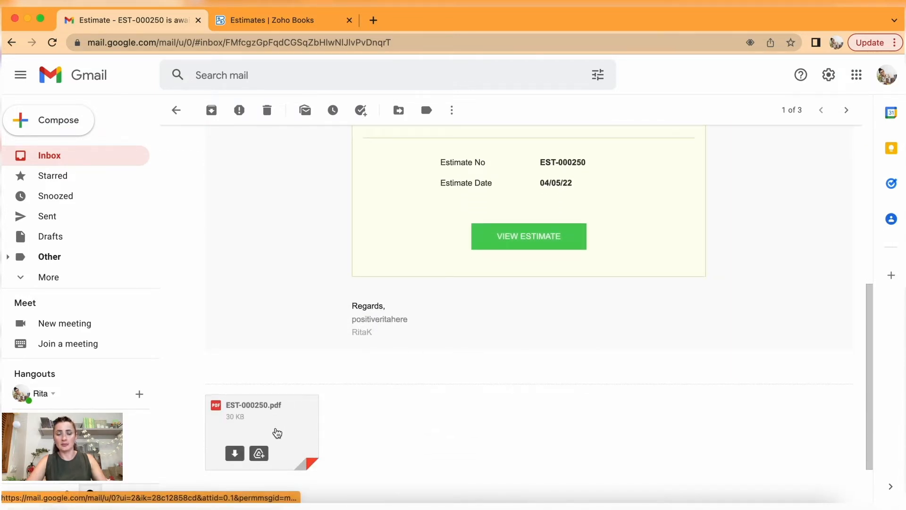
left_click(279, 423)
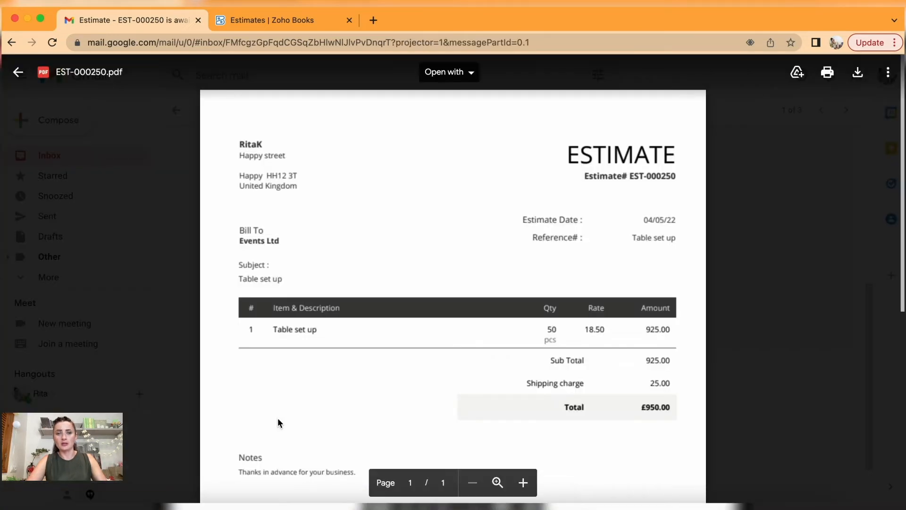
scroll(567, 372, "down", 5)
scroll(568, 371, "up", 5)
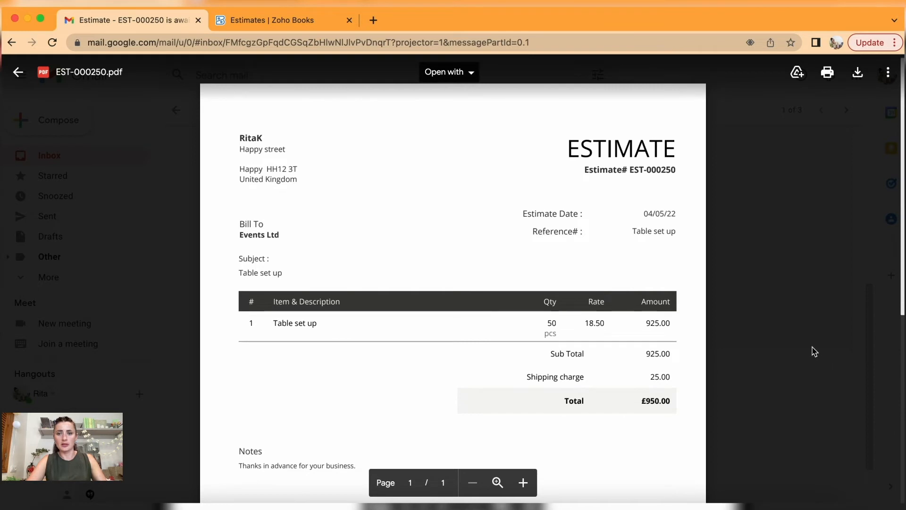
left_click(814, 352)
scroll(815, 352, "up", 5)
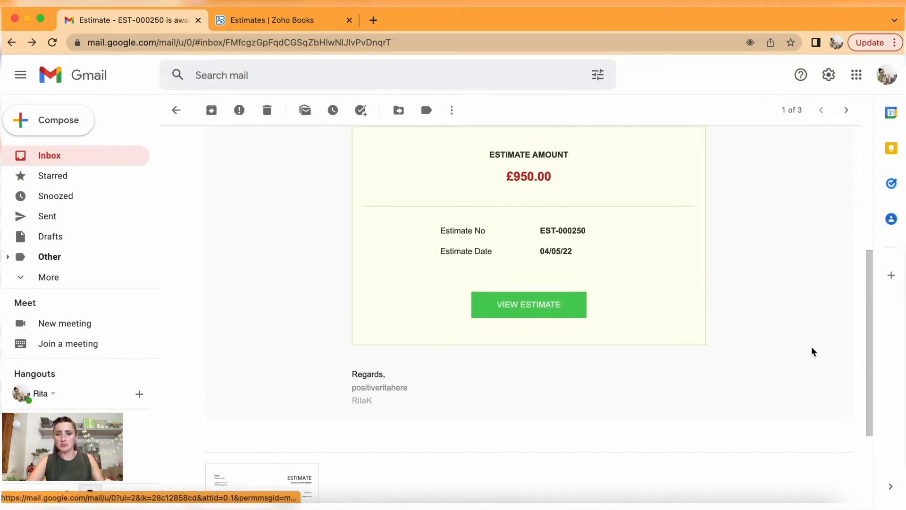
scroll(813, 352, "down", 3)
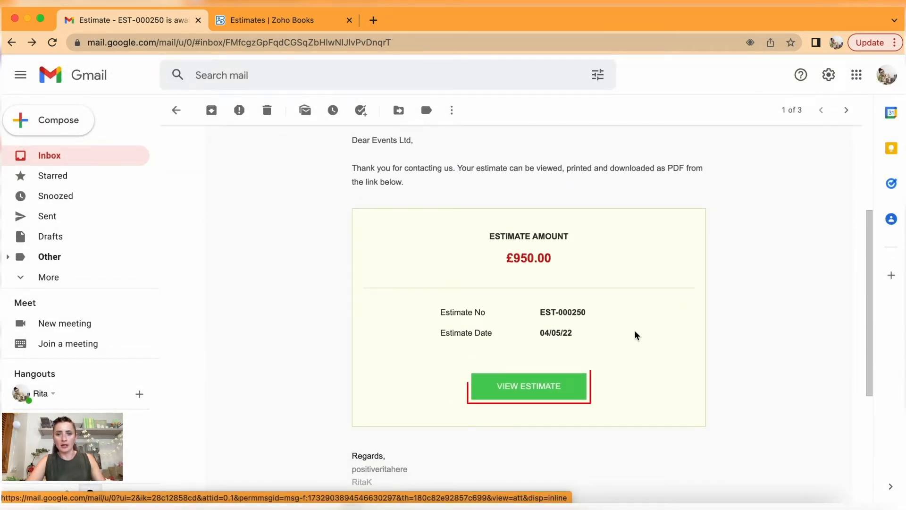
View EST-000250 in the customer portal, then return to it in Zoho Books.
left_click(518, 390)
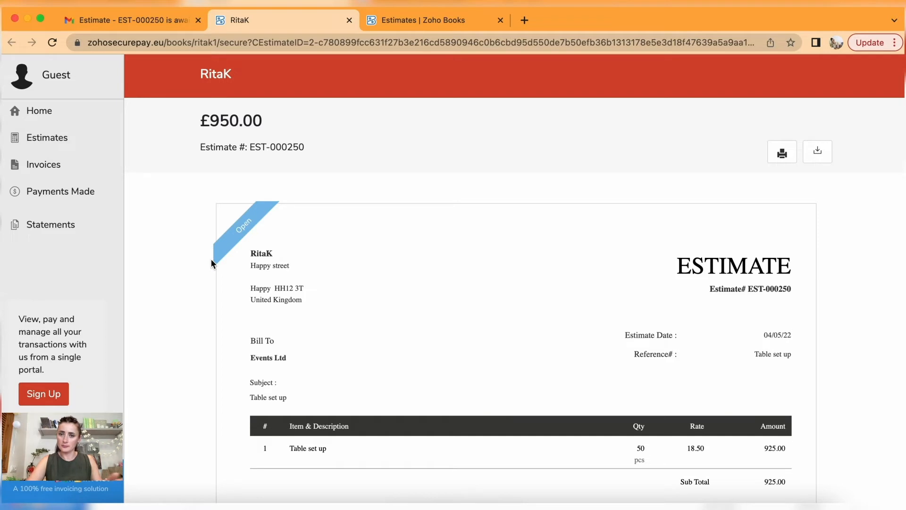
scroll(238, 234, "down", 2)
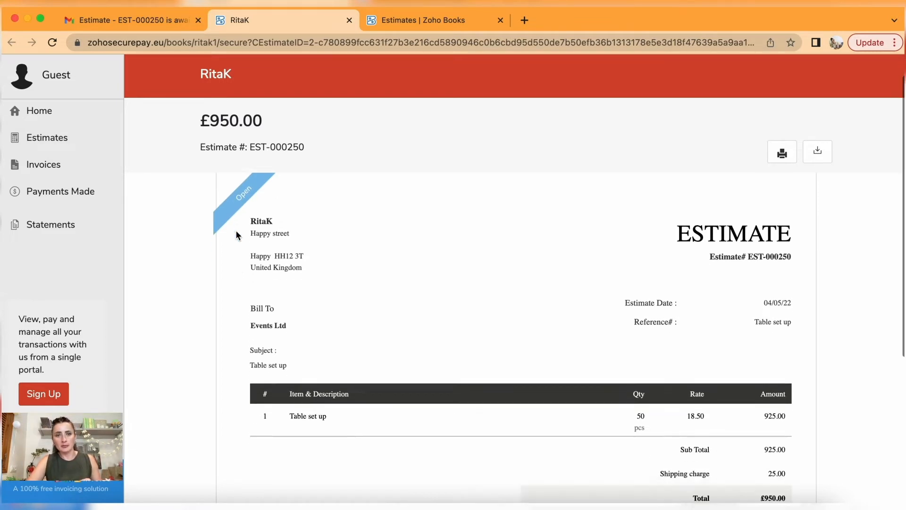
scroll(237, 235, "down", 2)
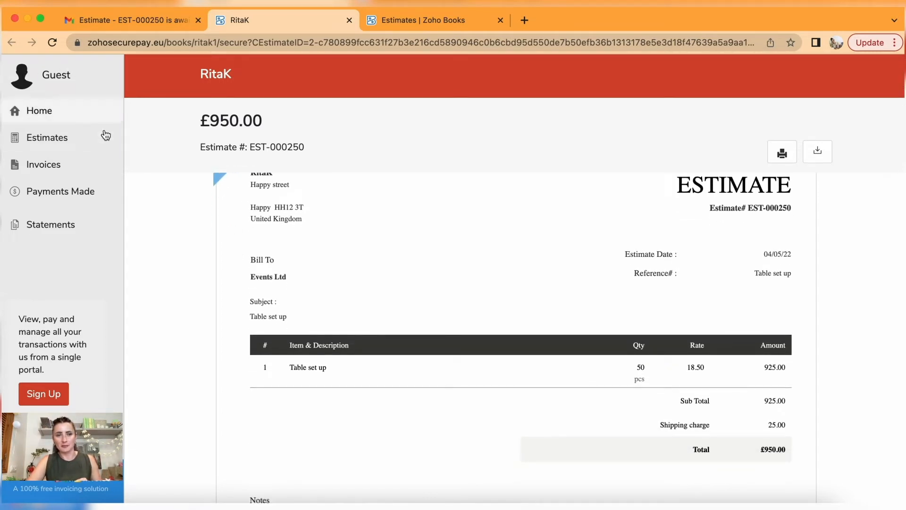
scroll(224, 256, "down", 5)
scroll(225, 255, "up", 7)
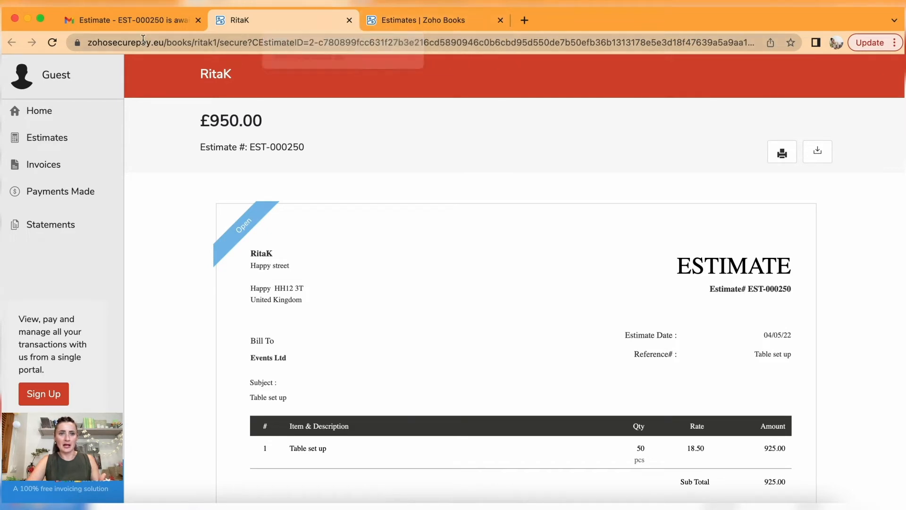
left_click(408, 27)
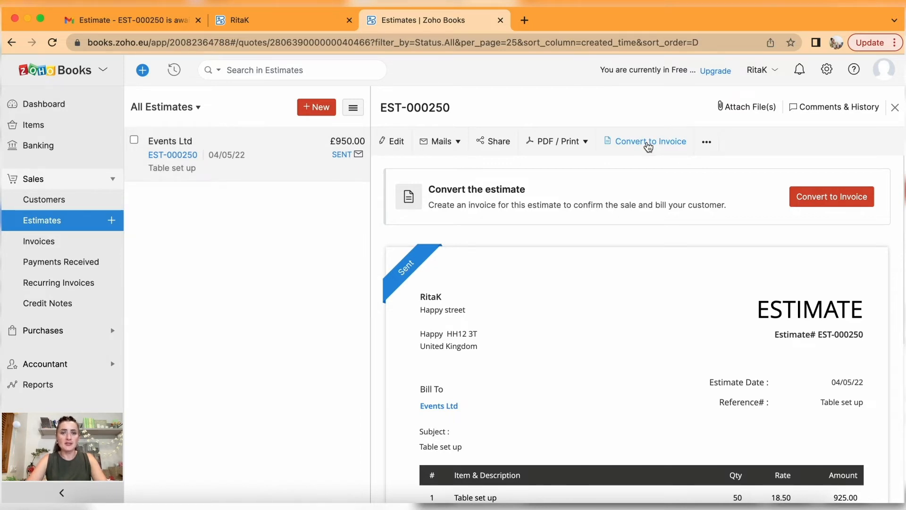
Edit estimate EST-000250 and change the quantity from 50 to 100 pcs.
left_click(396, 142)
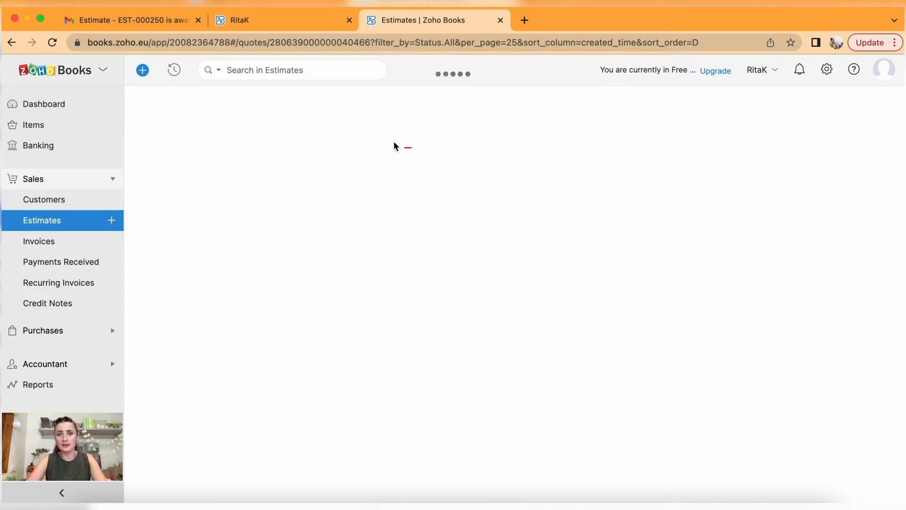
scroll(397, 268, "down", 5)
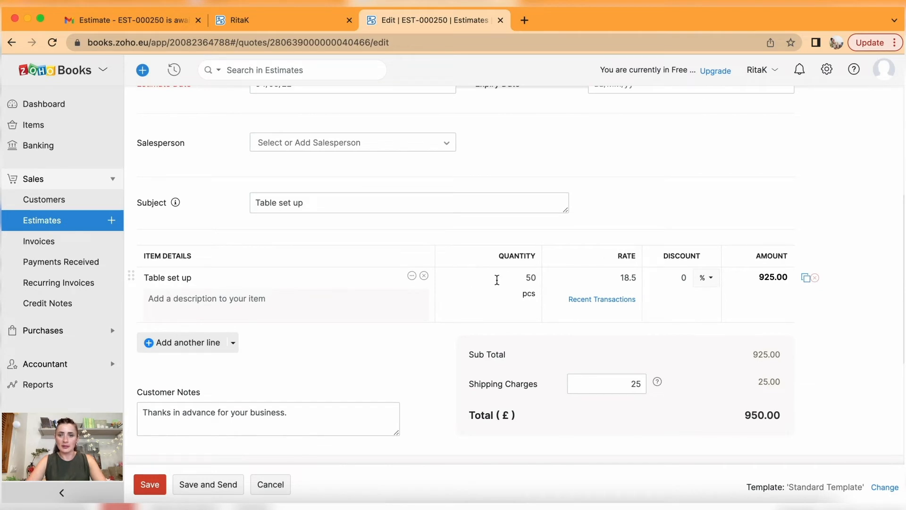
left_click_drag(515, 275, 583, 276)
type("100")
left_click(594, 279)
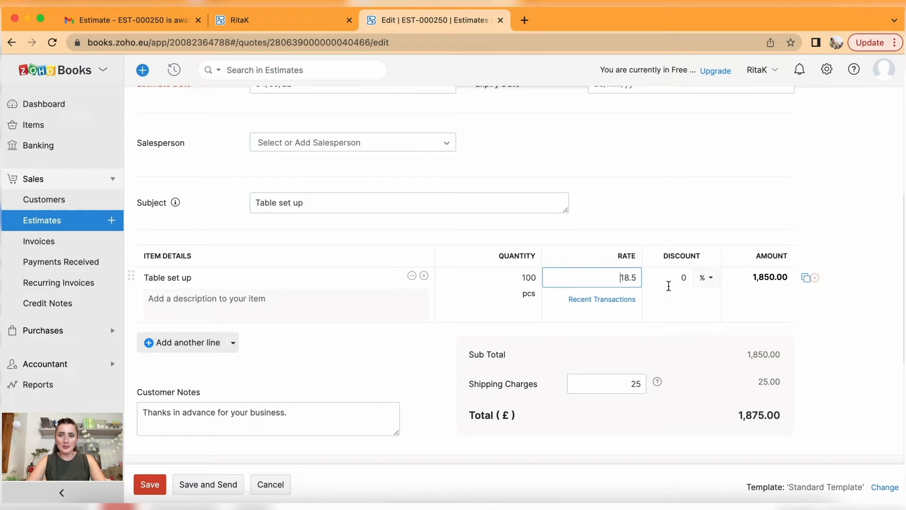
Apply a £350 discount, set shipping charges to 0, and save for £1,500.00 total.
left_click(704, 279)
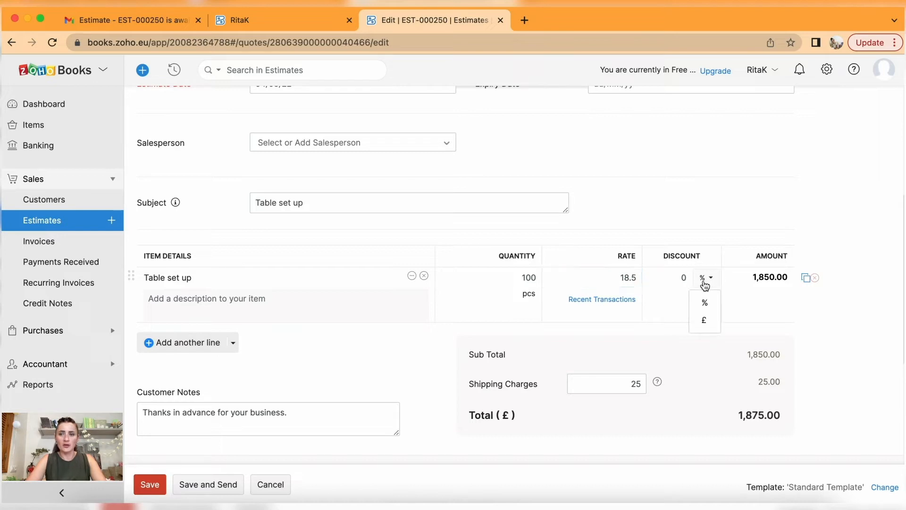
left_click(684, 276)
type("350")
left_click(710, 306)
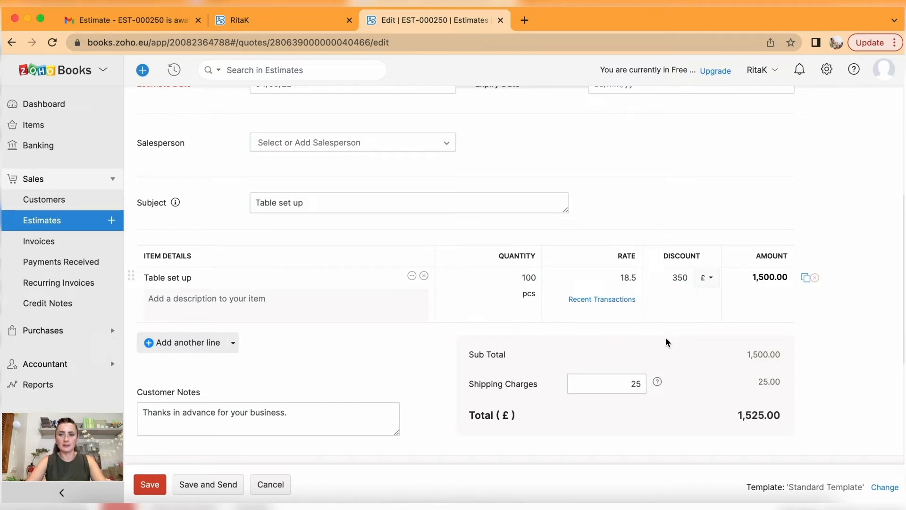
left_click(617, 380)
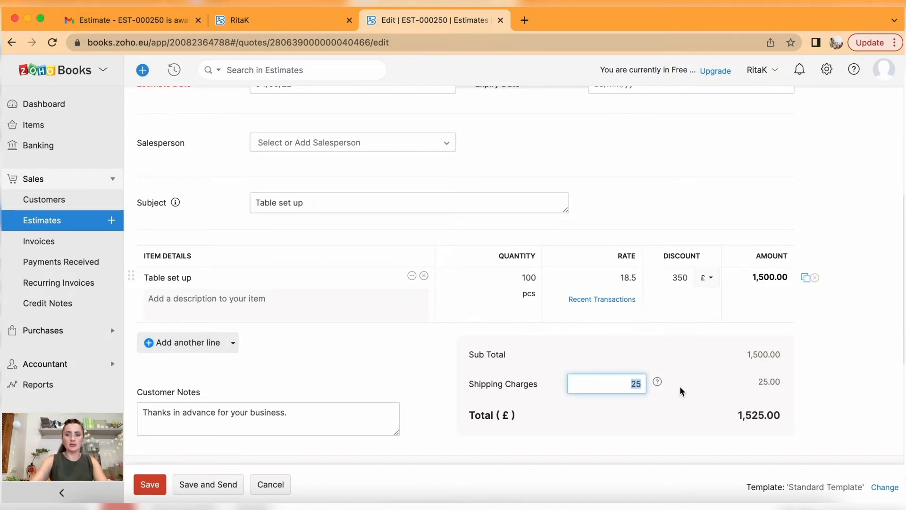
type("0")
left_click(671, 402)
scroll(673, 407, "down", 3)
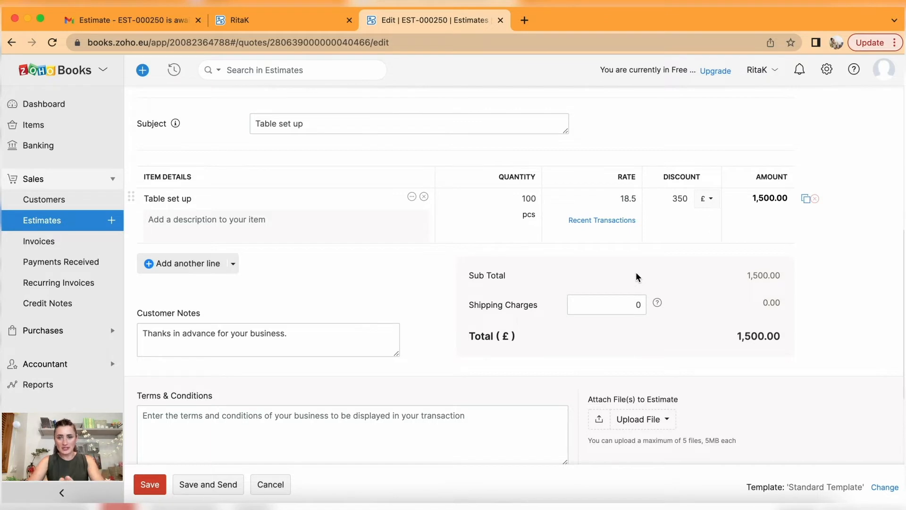
scroll(486, 245, "down", 2)
left_click(148, 485)
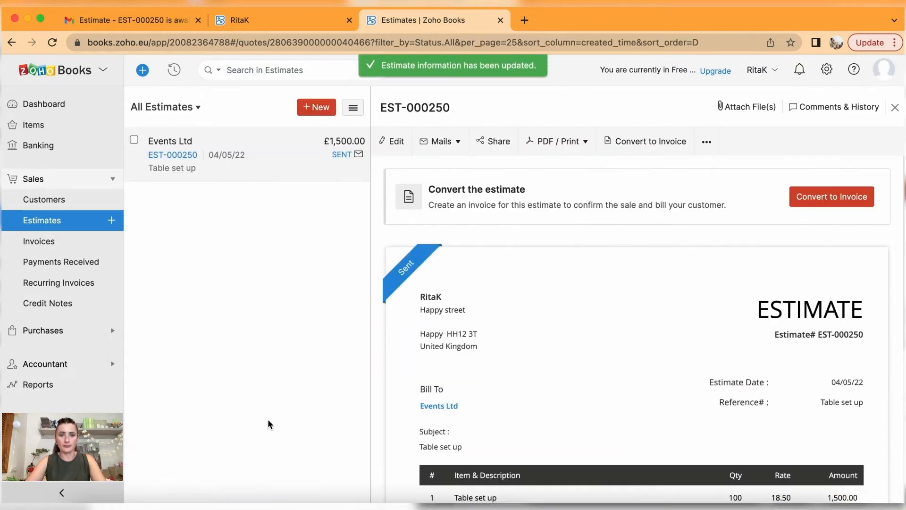
Mark estimate EST-000250 as accepted.
left_click(134, 140)
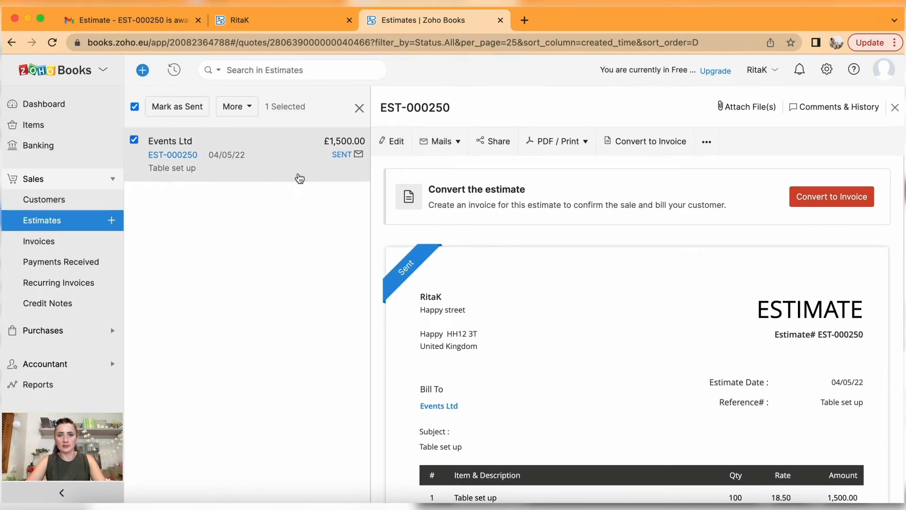
left_click(134, 139)
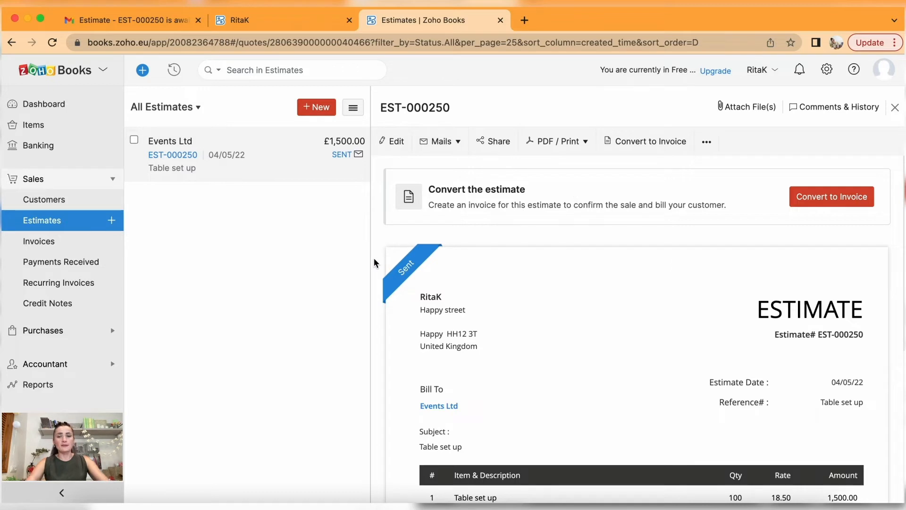
left_click(708, 142)
left_click(683, 169)
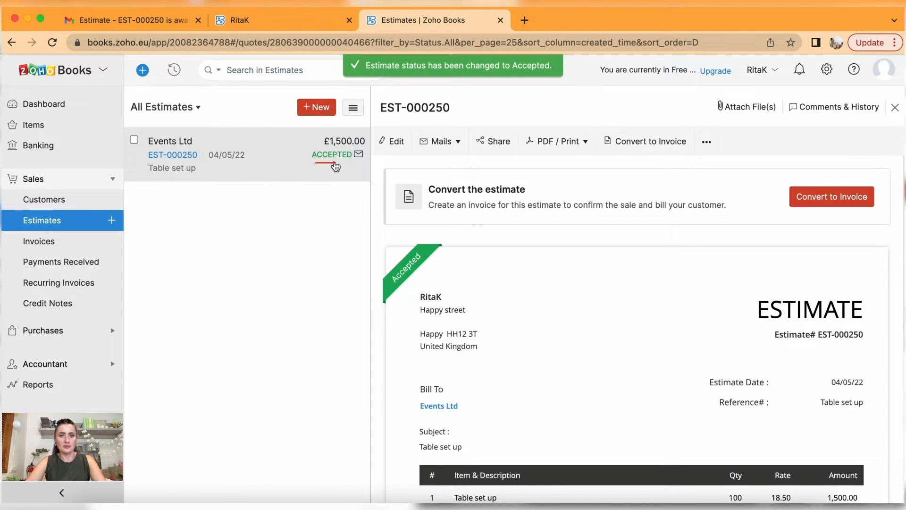
Convert the estimate to an invoice keeping customer notes, terms & conditions and address.
left_click(844, 200)
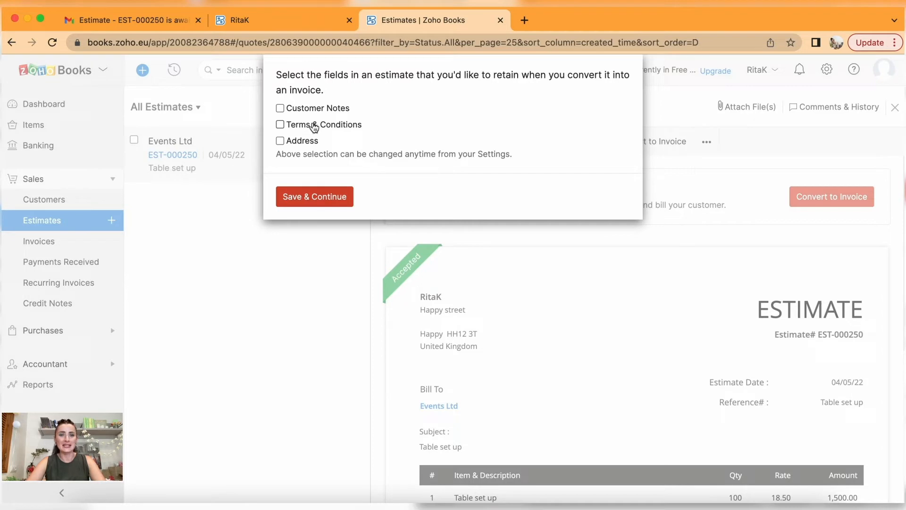
left_click(299, 112)
left_click(298, 125)
left_click(304, 141)
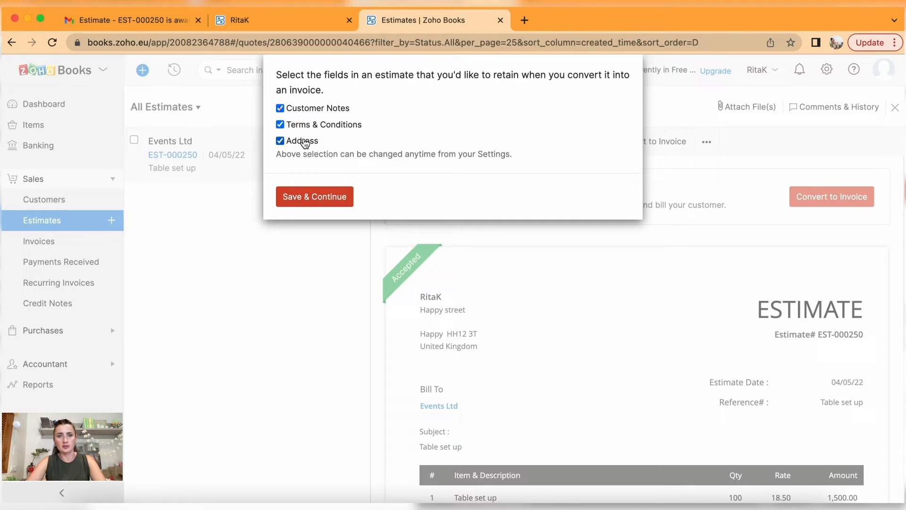
left_click(324, 199)
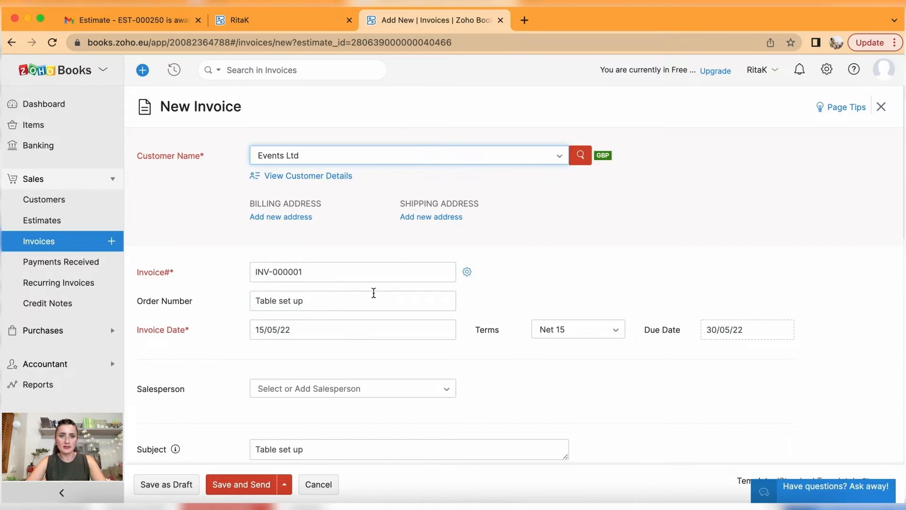
Change the invoice numbering so this invoice becomes INV-001000.
scroll(374, 293, "down", 3)
left_click(467, 187)
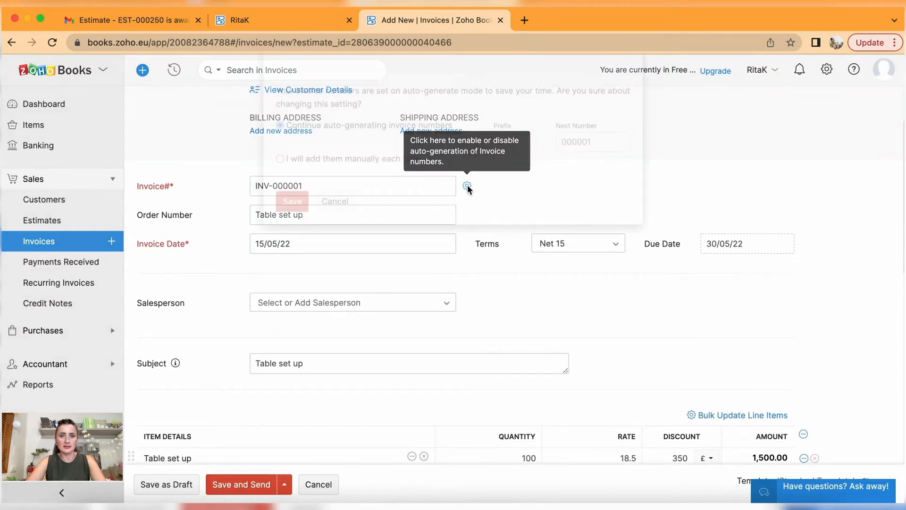
double_click(576, 168)
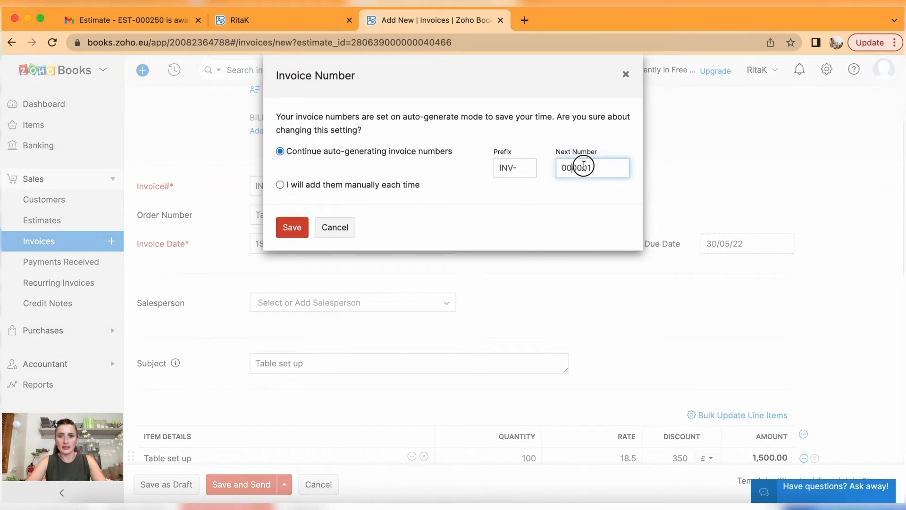
type("0010")
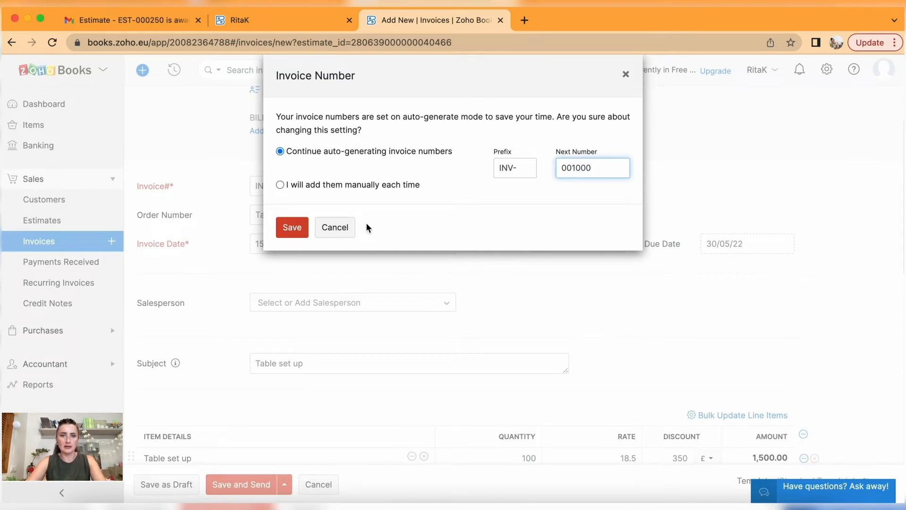
left_click(293, 227)
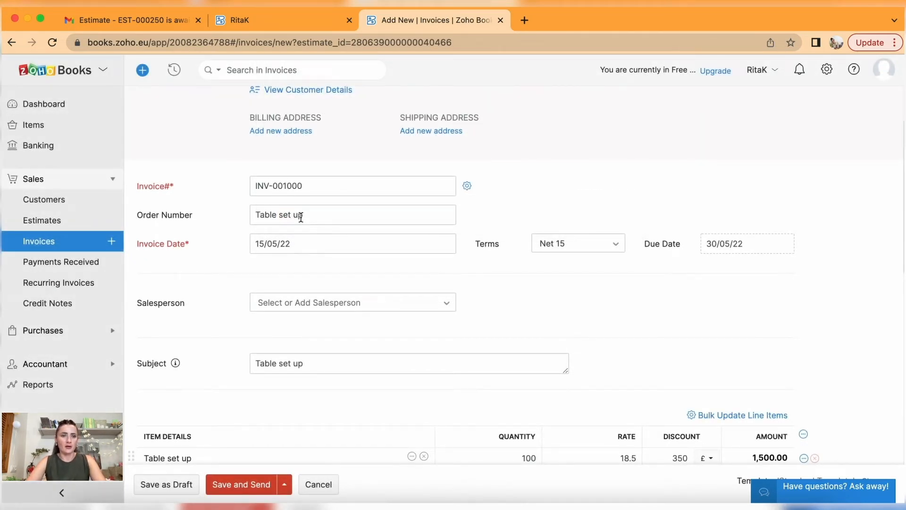
Correct the order number and set the invoice date to 05/05/22.
left_click_drag(310, 215, 214, 219)
type("EST-0000250")
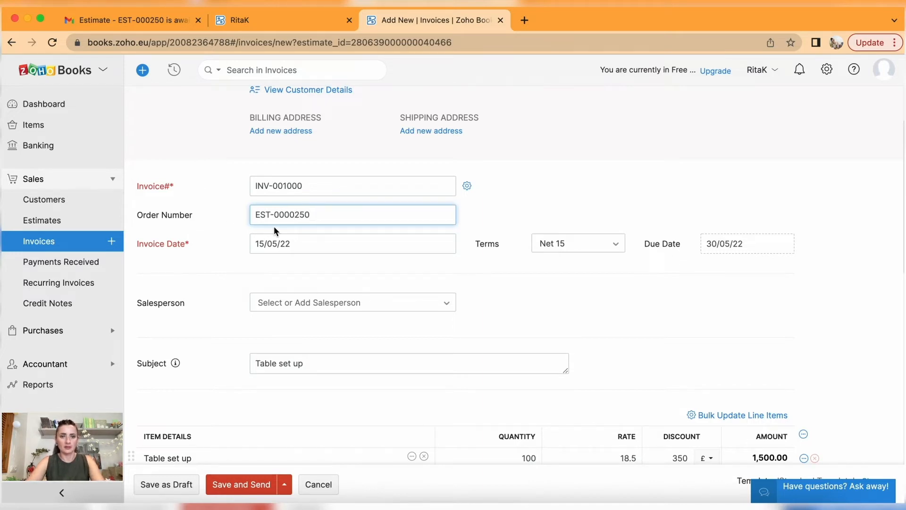
key("BackSpace")
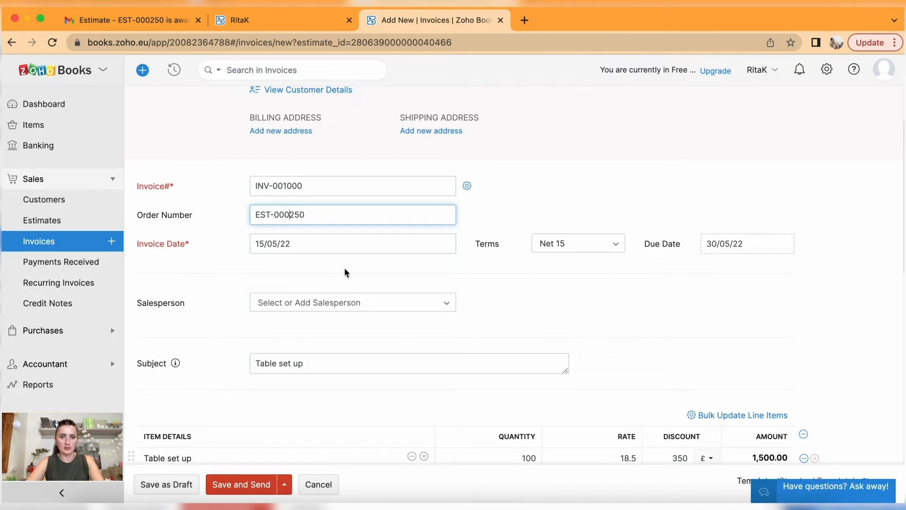
scroll(343, 265, "down", 2)
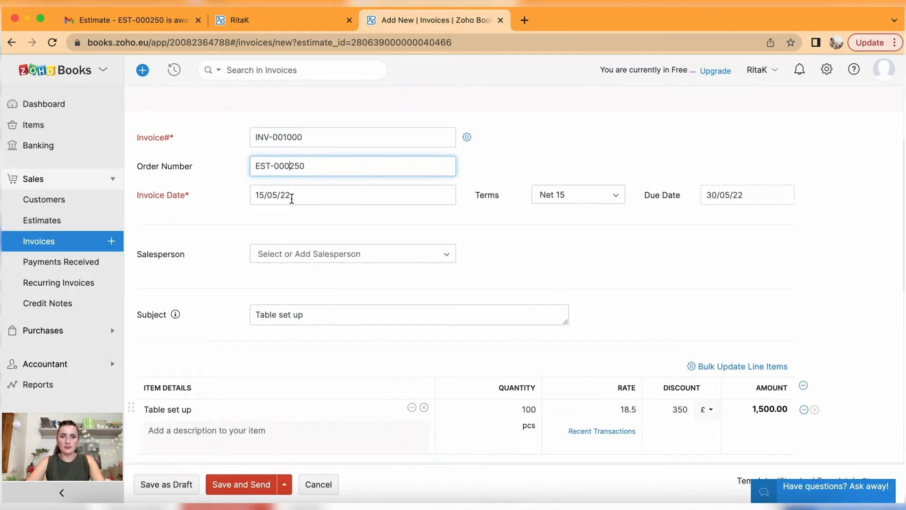
left_click(291, 199)
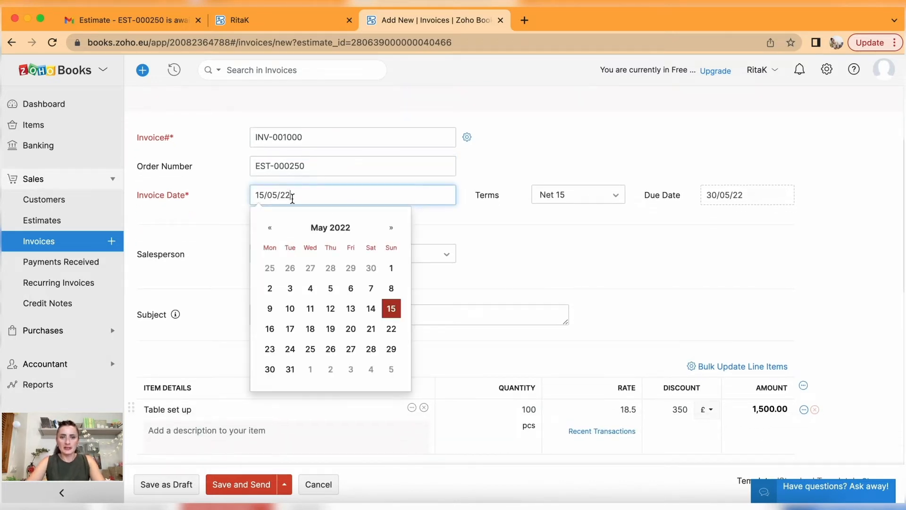
left_click(310, 288)
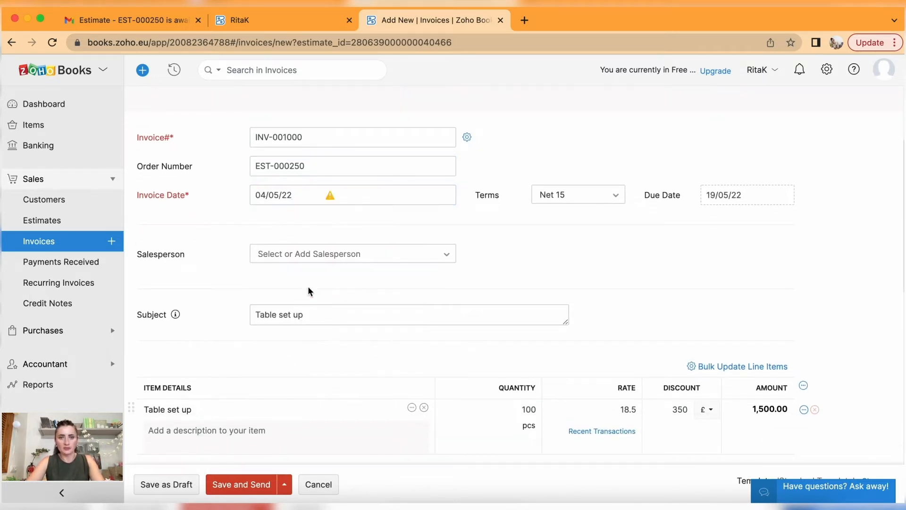
left_click(354, 195)
left_click(336, 289)
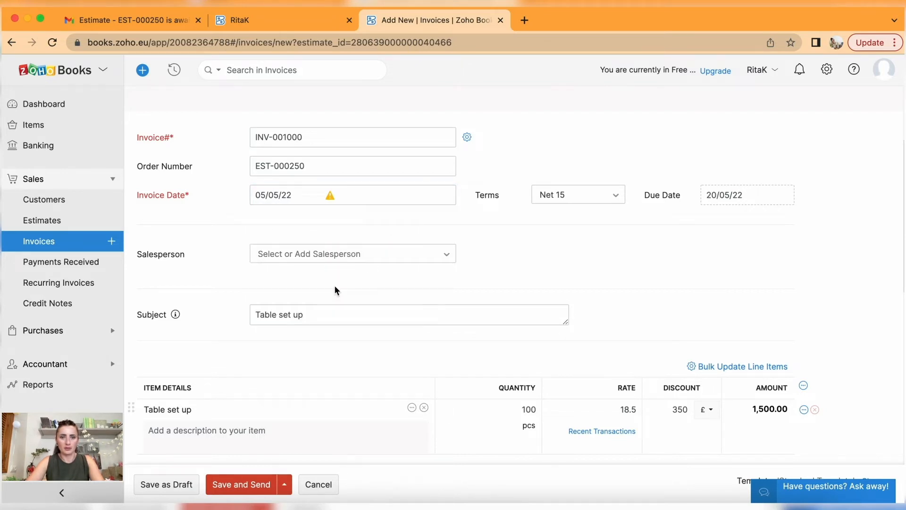
Leave the salesperson blank and review the line items, £1,500.00 total and Email To section.
left_click(427, 249)
left_click(429, 229)
scroll(613, 236, "down", 2)
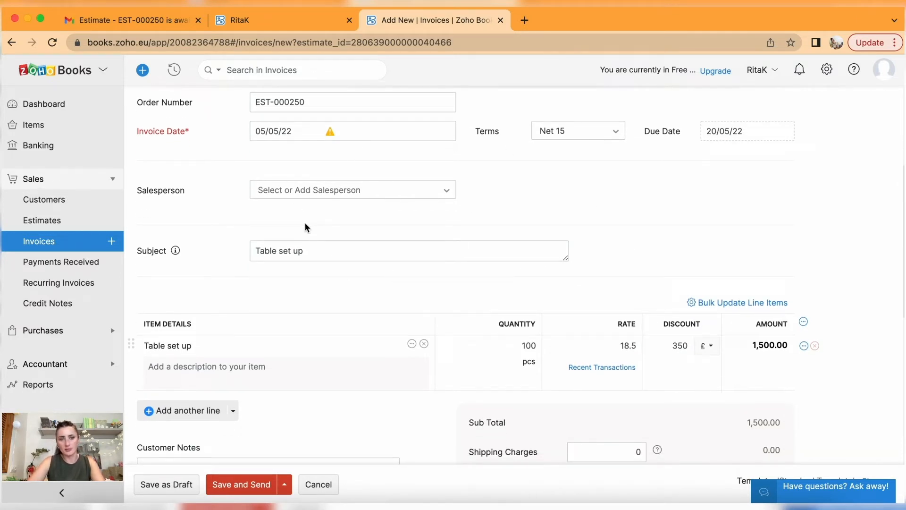
scroll(324, 301, "down", 1)
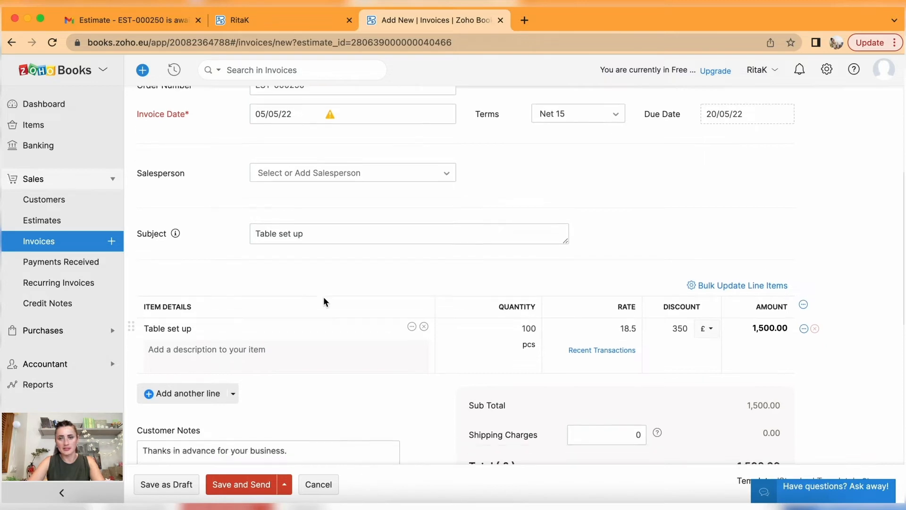
scroll(324, 302, "down", 4)
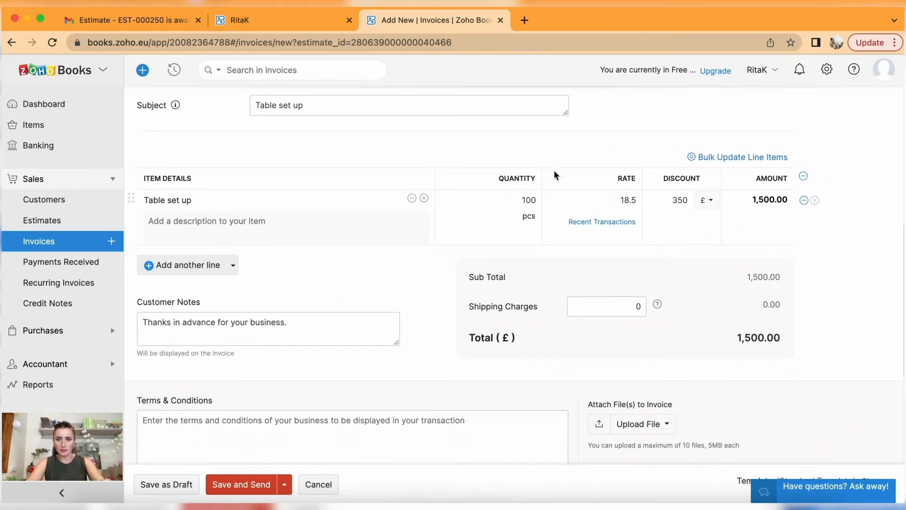
scroll(563, 333, "down", 5)
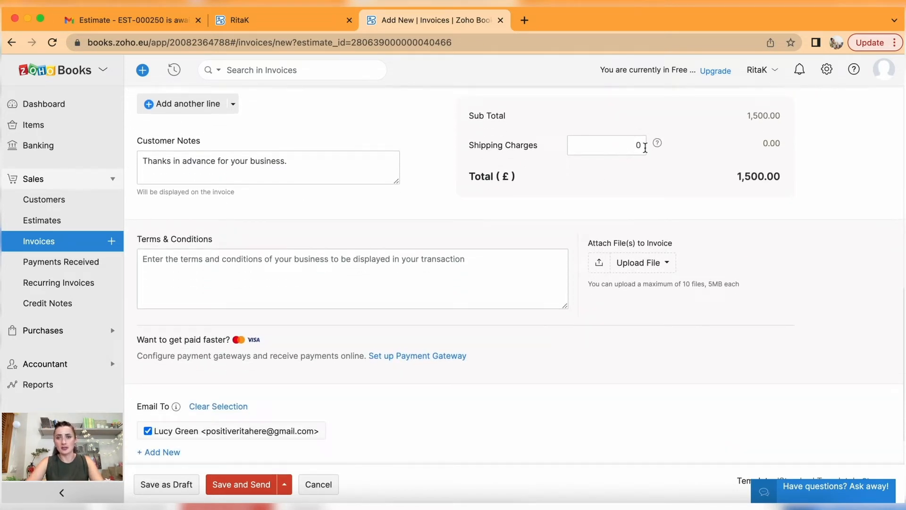
scroll(575, 250, "down", 3)
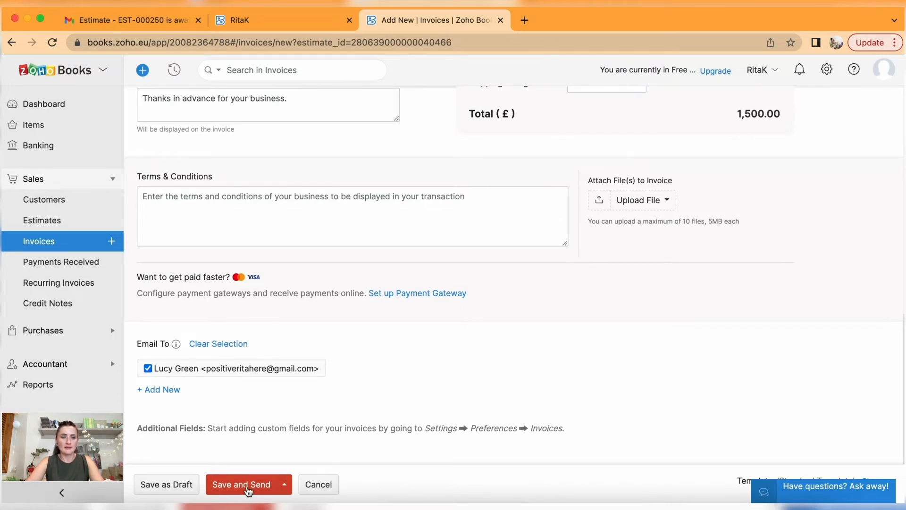
Save invoice INV-001000 and email it to Events Ltd.
left_click(286, 486)
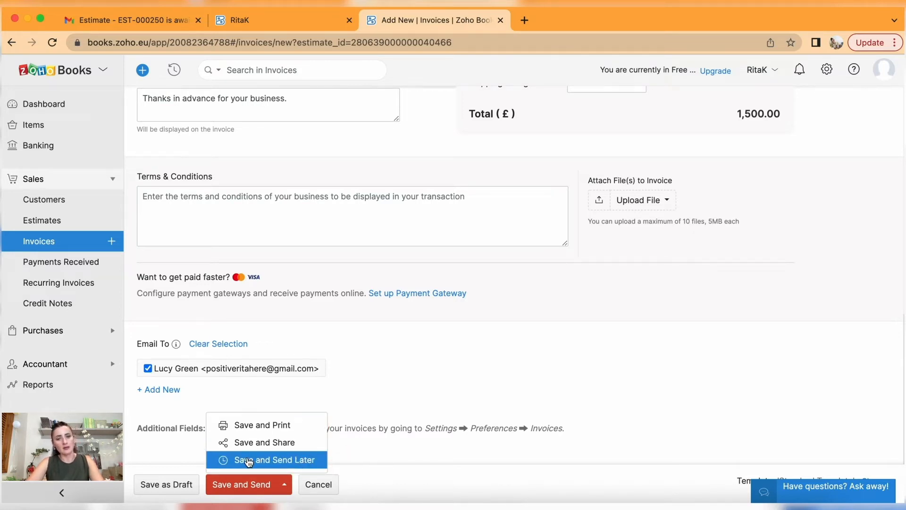
left_click(245, 487)
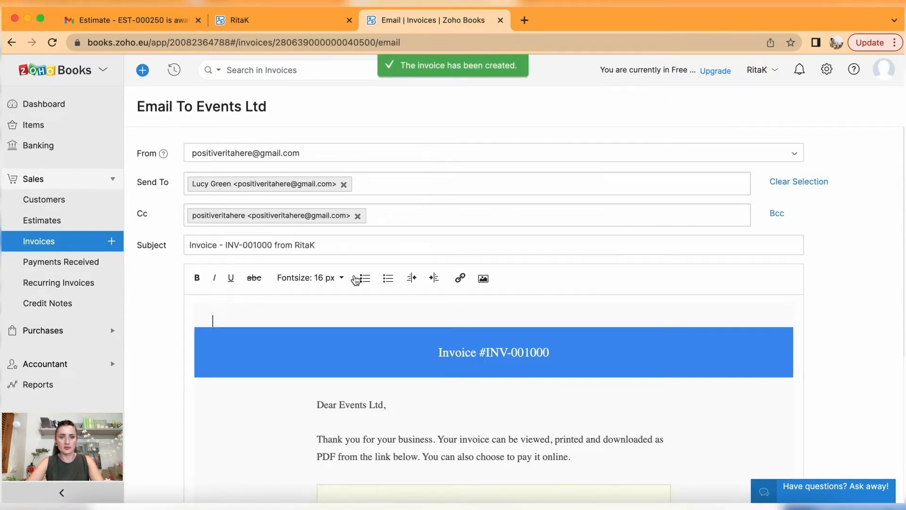
scroll(427, 278, "down", 5)
left_click(202, 453)
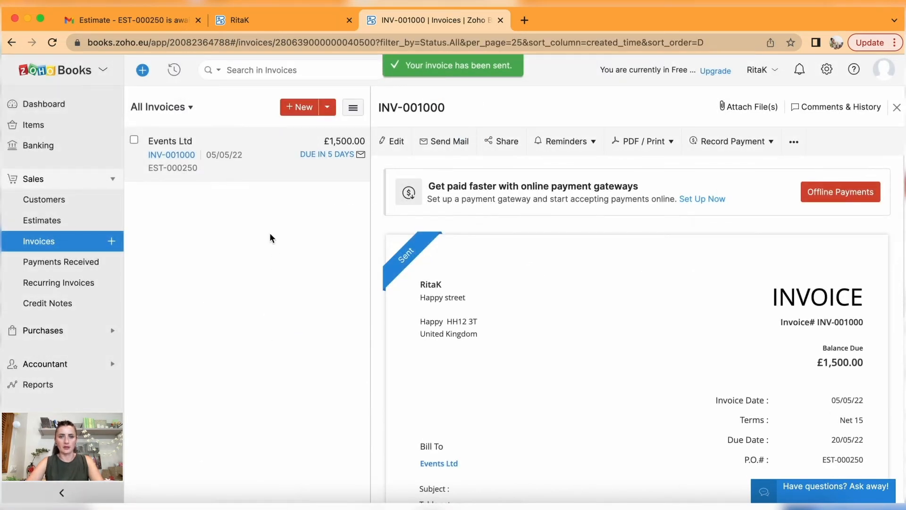
Confirm the estimate now shows as invoiced, then return to the invoices list.
left_click(34, 222)
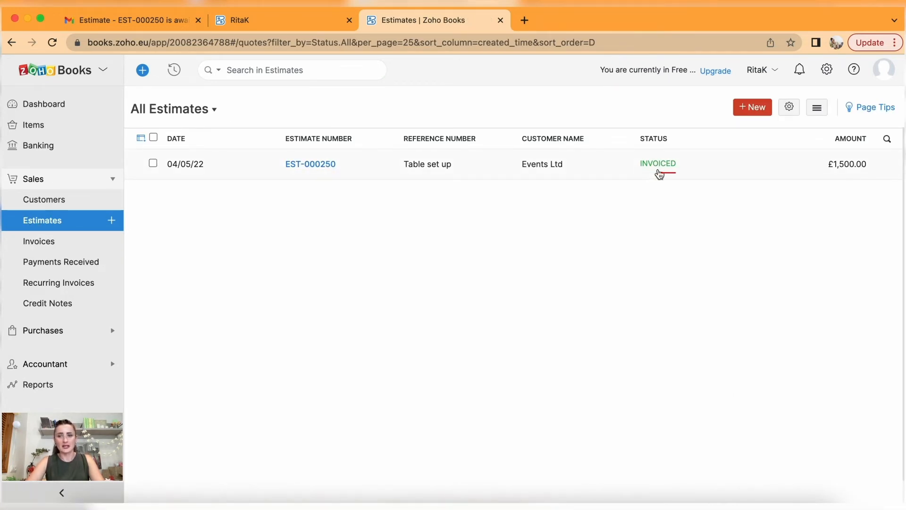
left_click(53, 243)
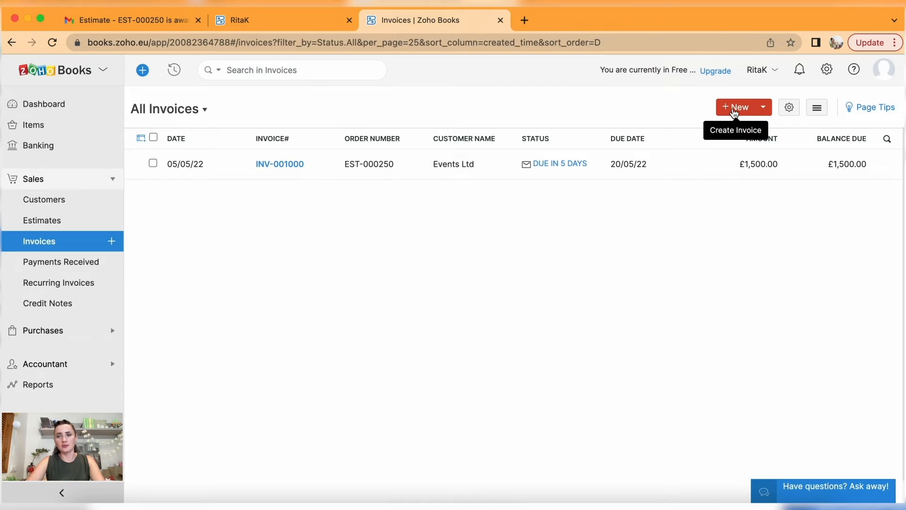
left_click(764, 109)
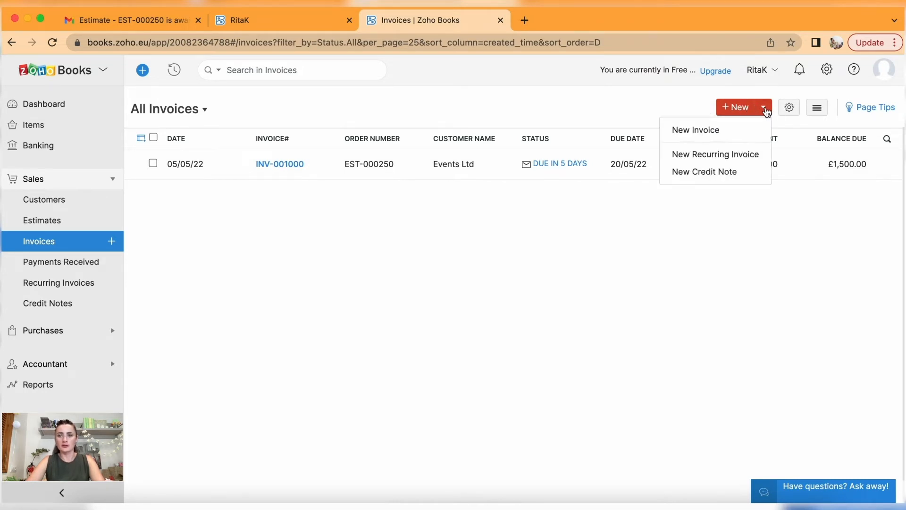
Start a new invoice for the private customer dated 06/05/22.
left_click(699, 134)
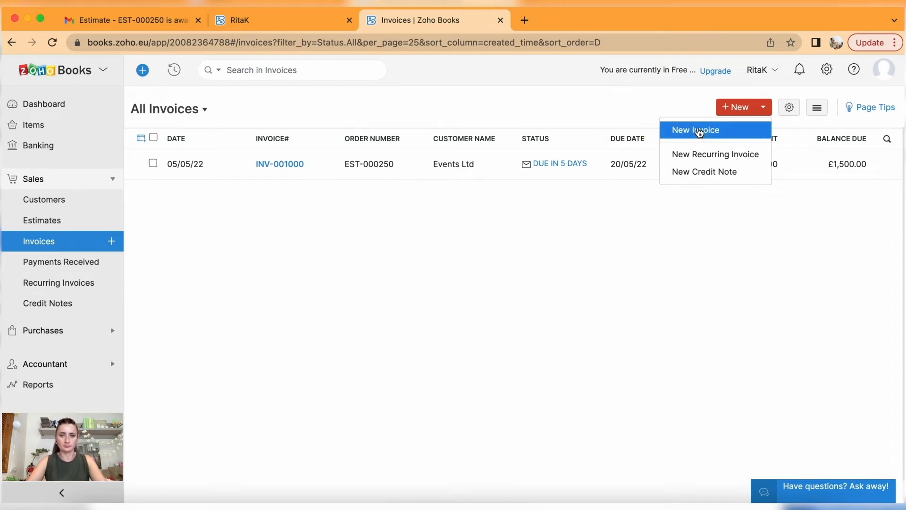
left_click(467, 155)
left_click(415, 209)
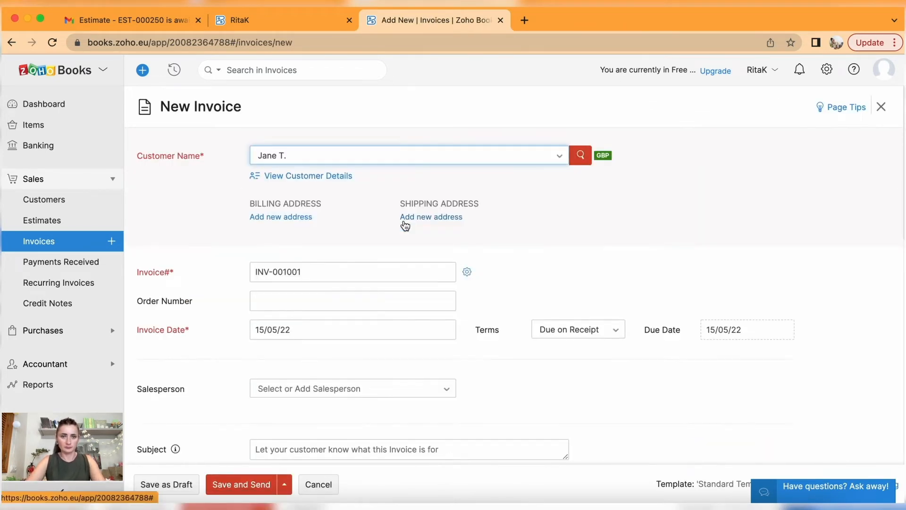
scroll(405, 222, "down", 5)
left_click(326, 122)
left_click(353, 215)
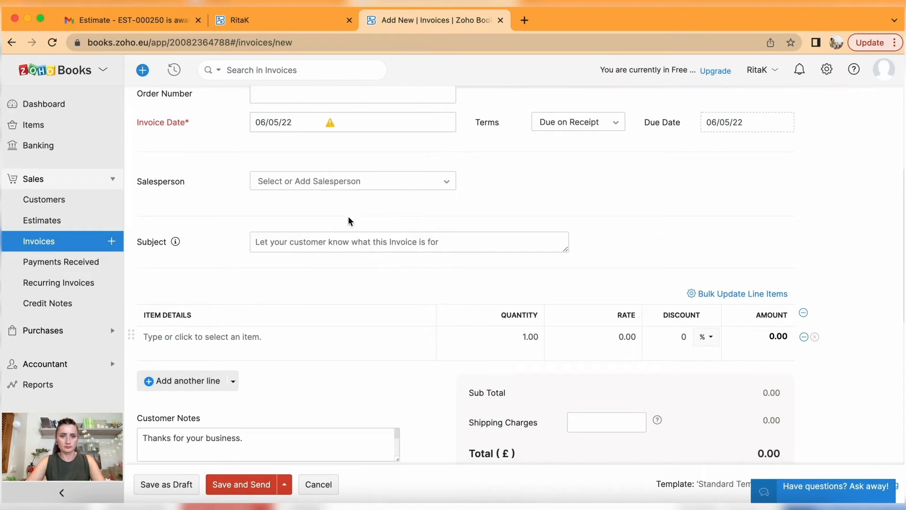
Add Event Planner - A4 and Event Planner - A5 as the invoice lines.
scroll(355, 205, "down", 3)
left_click(353, 203)
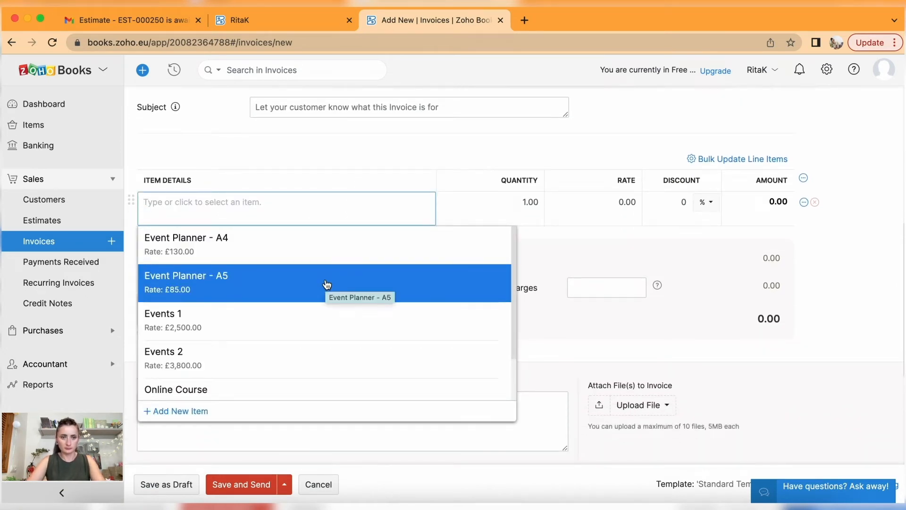
left_click(323, 251)
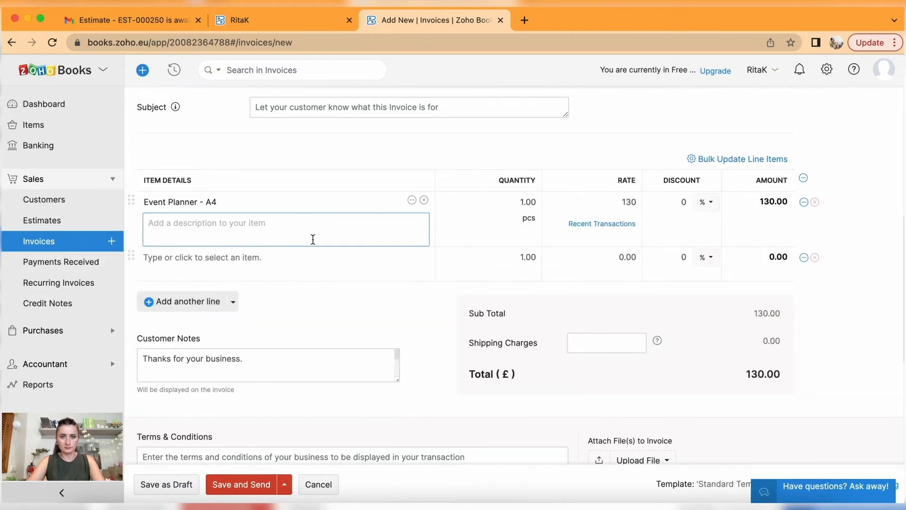
left_click(235, 261)
left_click(232, 336)
scroll(740, 333, "down", 1)
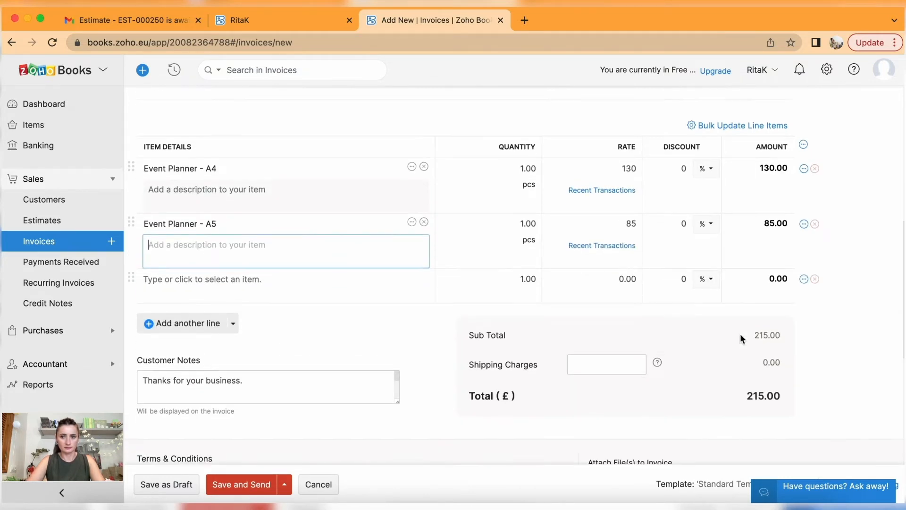
scroll(740, 333, "down", 2)
left_click(818, 222)
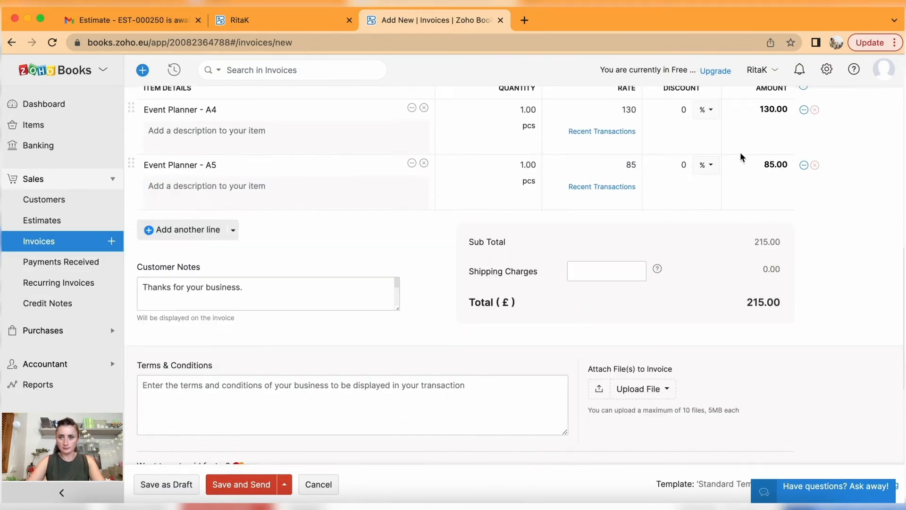
Give the A4 line an £11 discount and save the £204.00 invoice as a draft.
left_click(713, 113)
left_click(699, 151)
left_click(684, 109)
type("11")
left_click(695, 135)
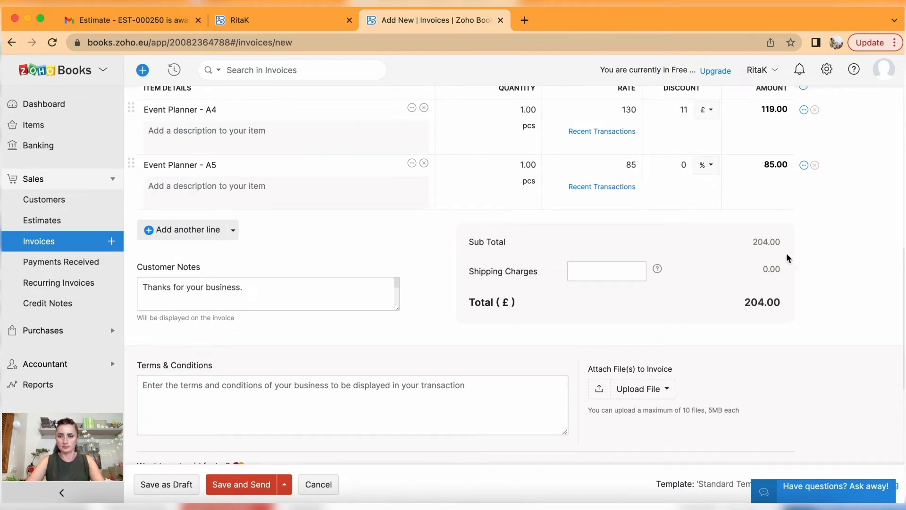
scroll(754, 317, "down", 5)
scroll(755, 321, "down", 1)
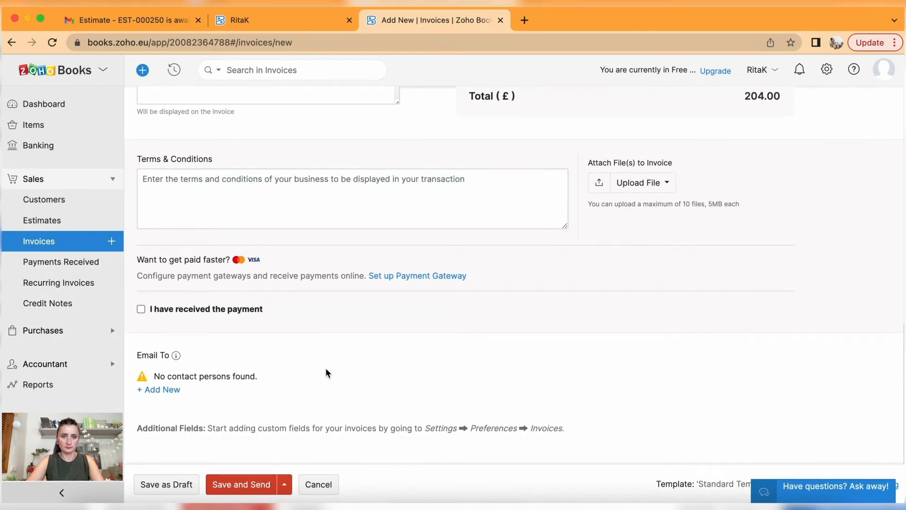
left_click(188, 486)
left_click(301, 105)
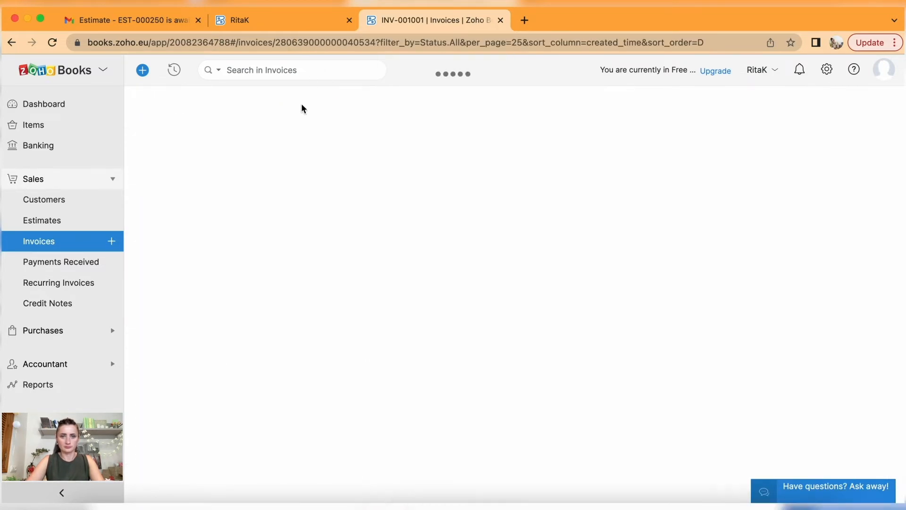
Choose Events Ltd as the customer and date the invoice 09/05/22.
left_click(332, 202)
scroll(332, 200, "down", 3)
left_click(324, 138)
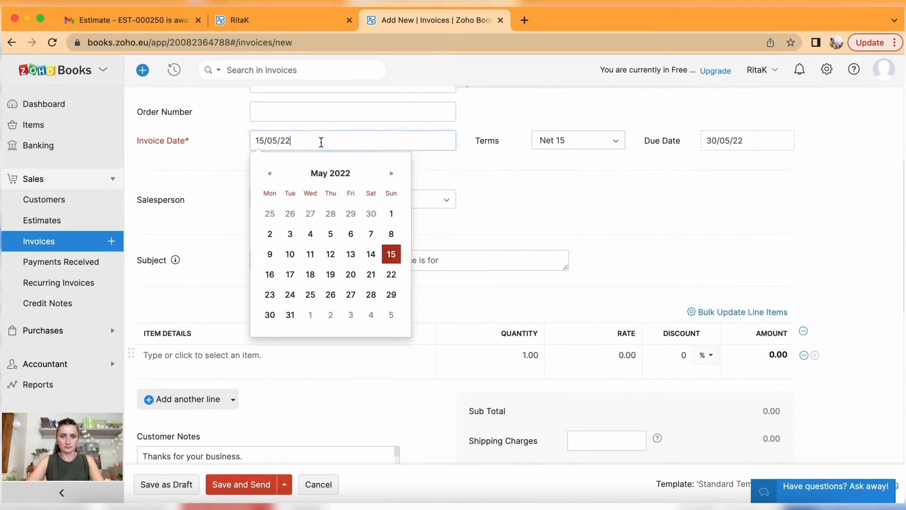
left_click(273, 255)
Add Events 1 with the description changed to 25 people and a rate of 1300.
scroll(273, 257, "down", 3)
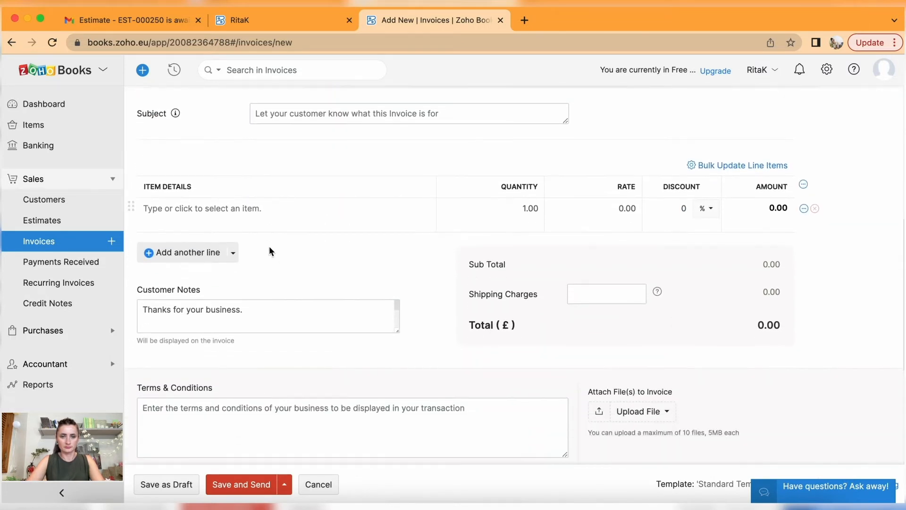
left_click(258, 215)
left_click(283, 322)
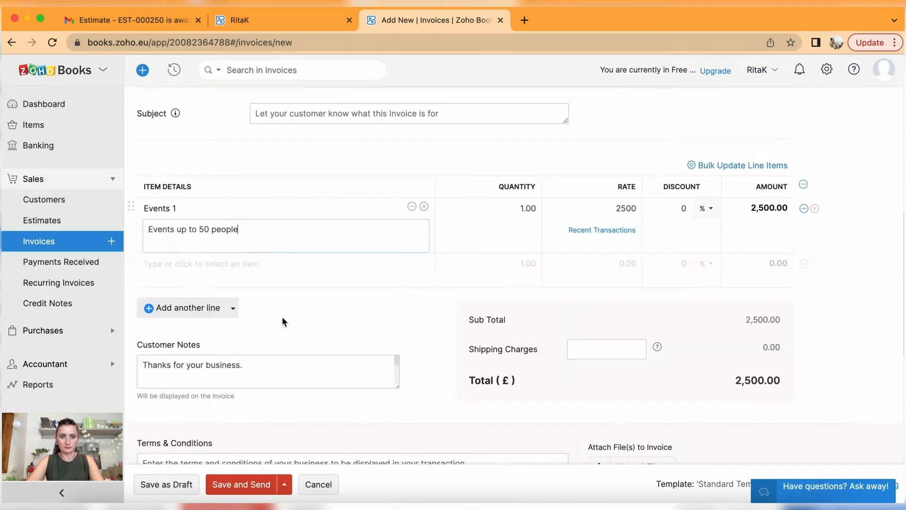
key("BackSpace")
key("BackSpace")
type("25")
left_click(611, 208)
type("130")
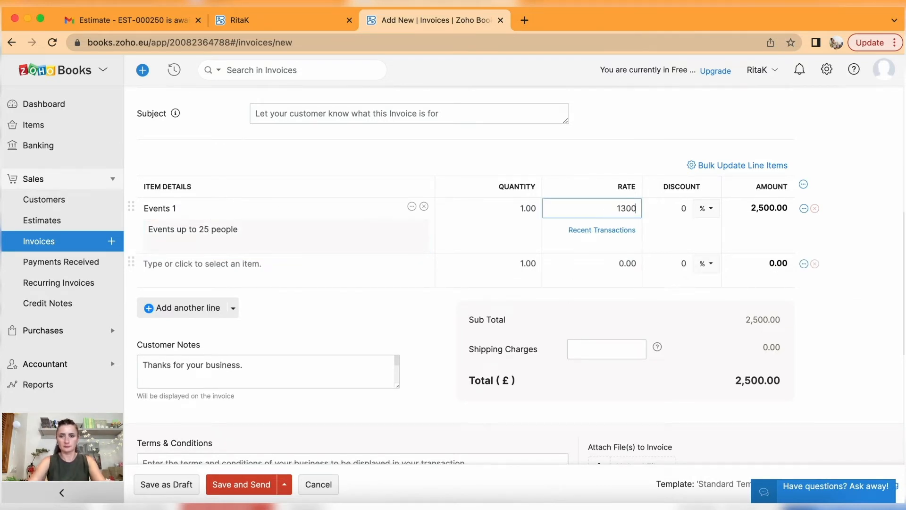
left_click(822, 267)
Untick the contact's email address and save the invoice to send later.
scroll(383, 324, "down", 6)
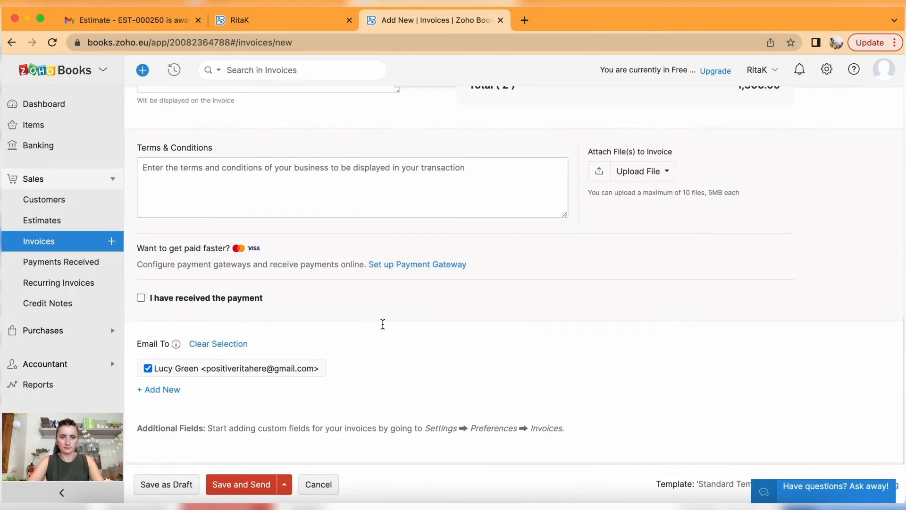
left_click(147, 368)
left_click(284, 485)
left_click(279, 461)
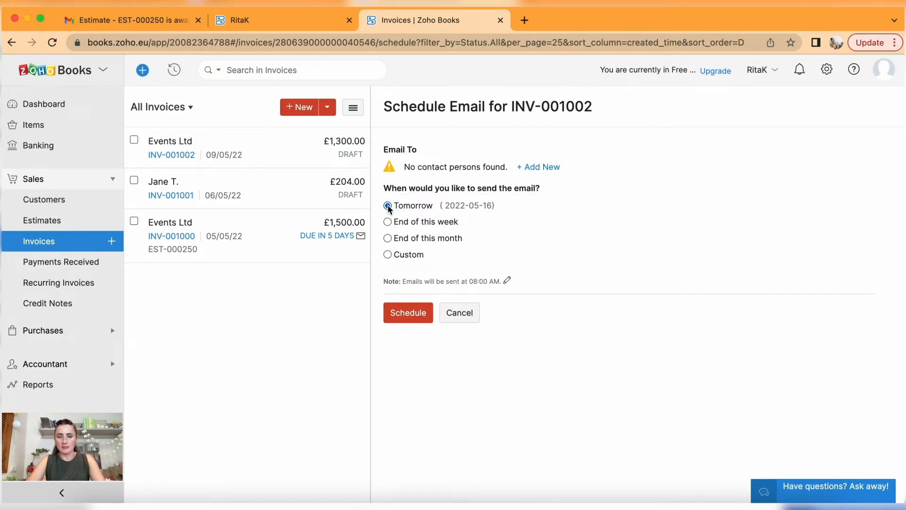
Try scheduling the email for tomorrow, then dismiss the error and email options.
left_click(406, 321)
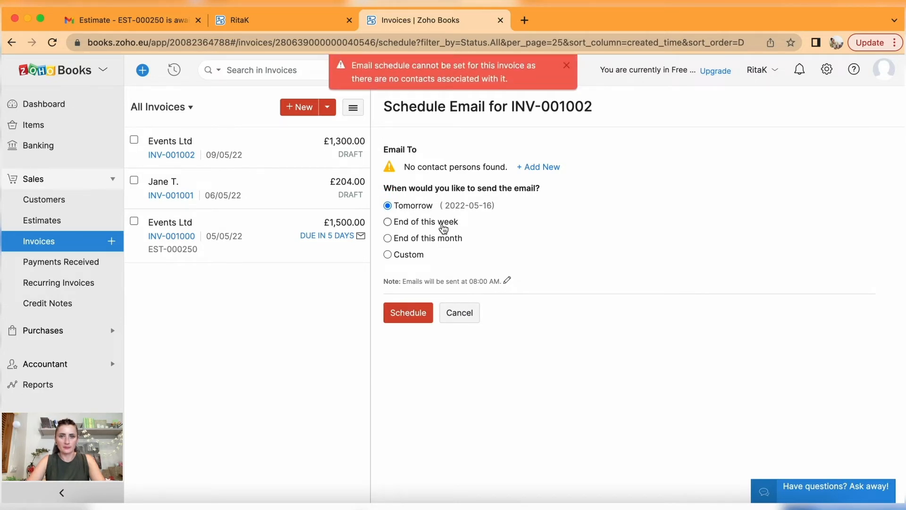
left_click(330, 144)
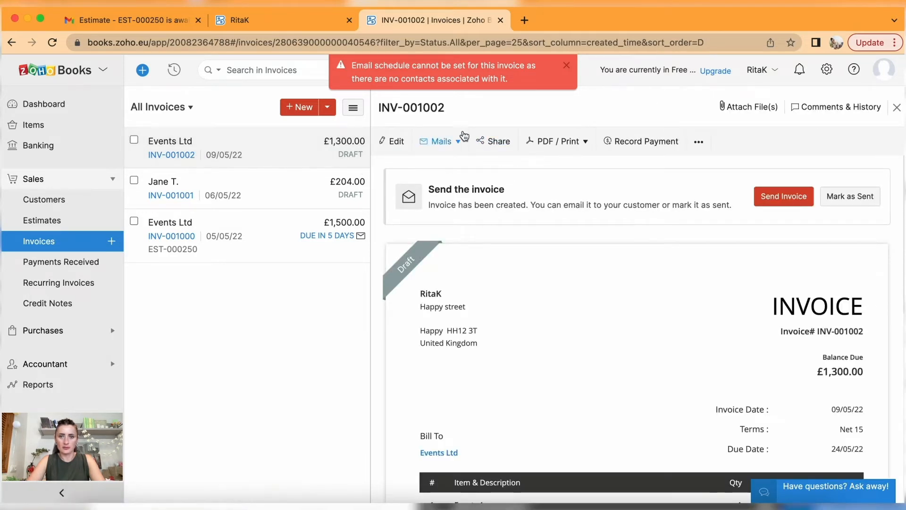
left_click(452, 143)
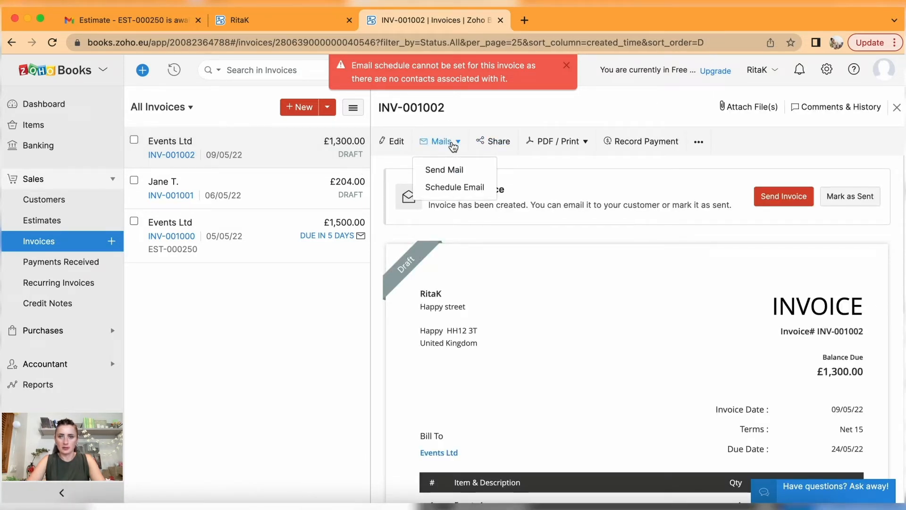
left_click(252, 326)
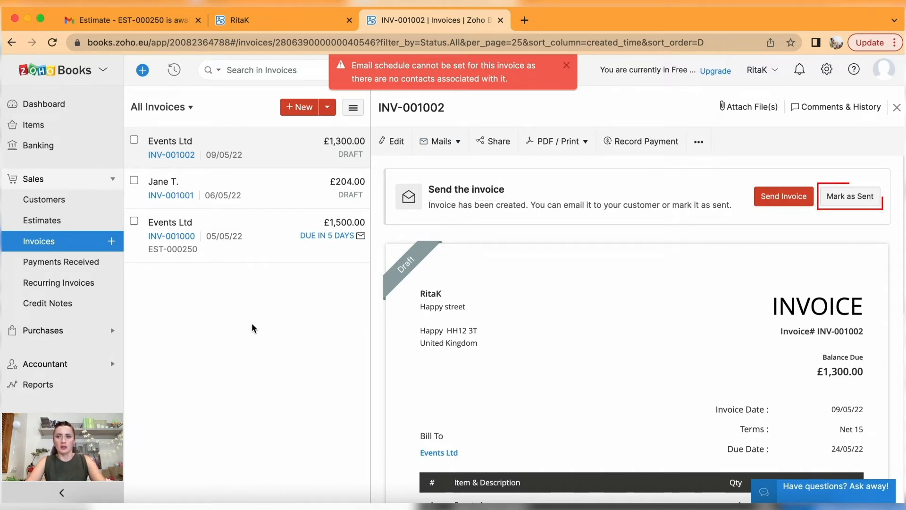
Mark INV-001002 and then INV-001001 as sent.
left_click(857, 203)
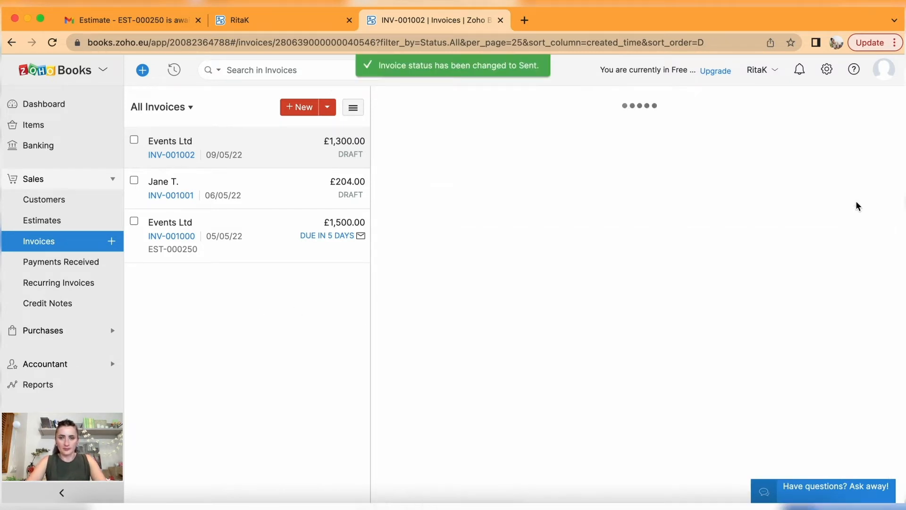
left_click(297, 184)
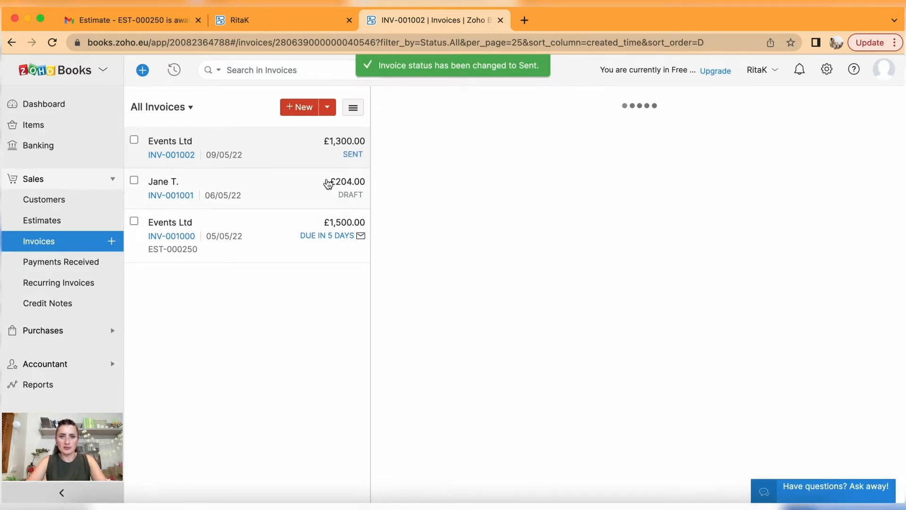
left_click(855, 201)
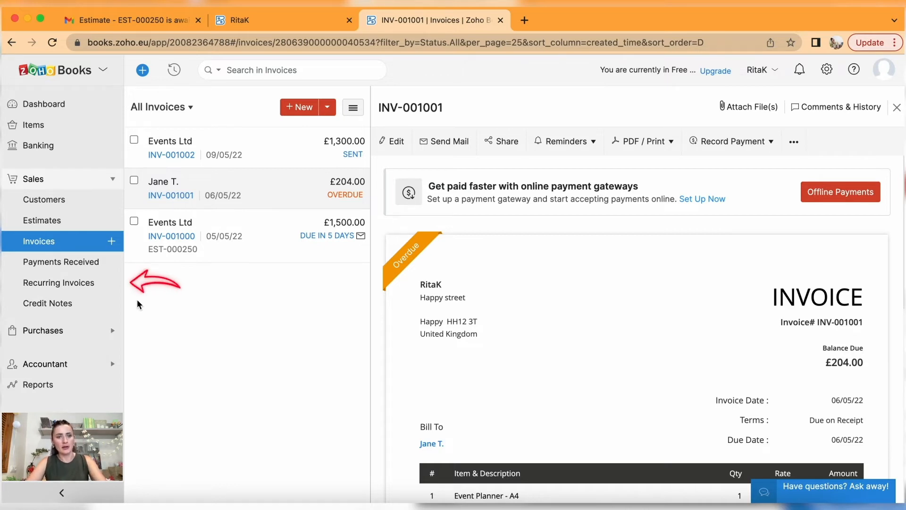
Start a new recurring invoice profile for Travel Ltd and enter its profile name.
left_click(83, 289)
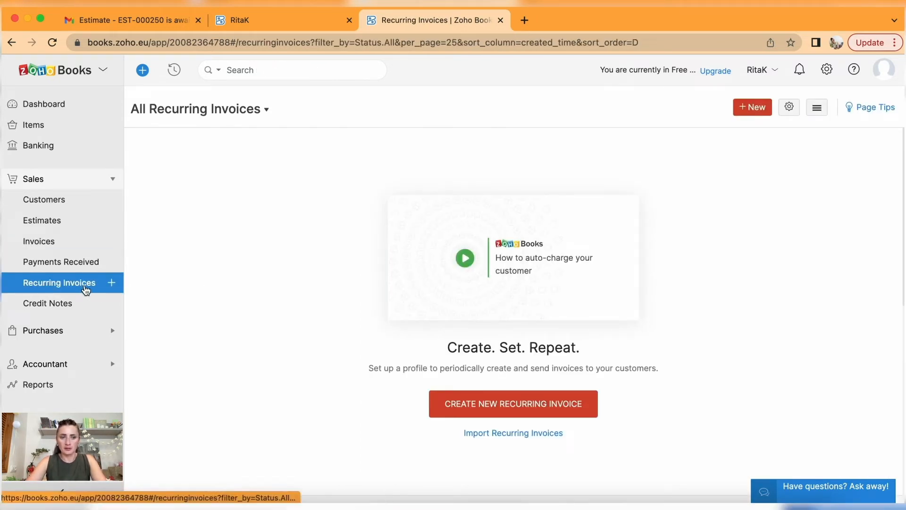
left_click(501, 407)
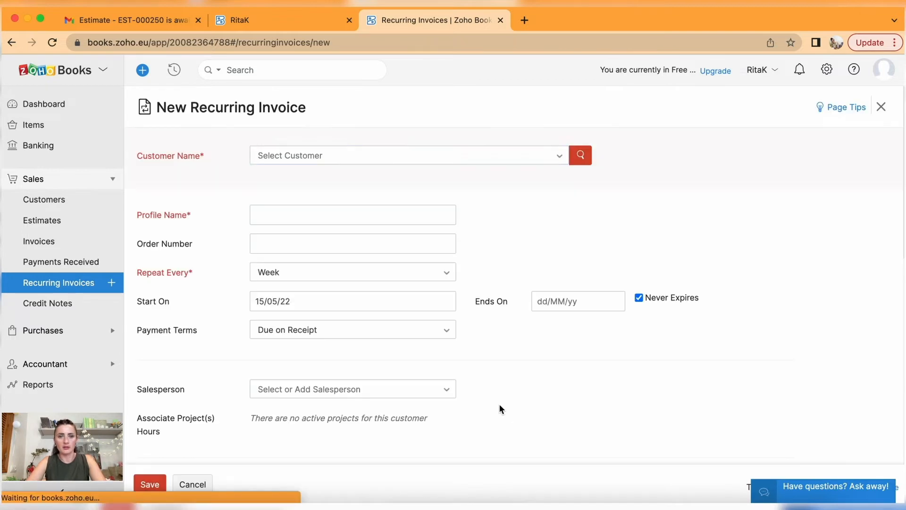
left_click(486, 159)
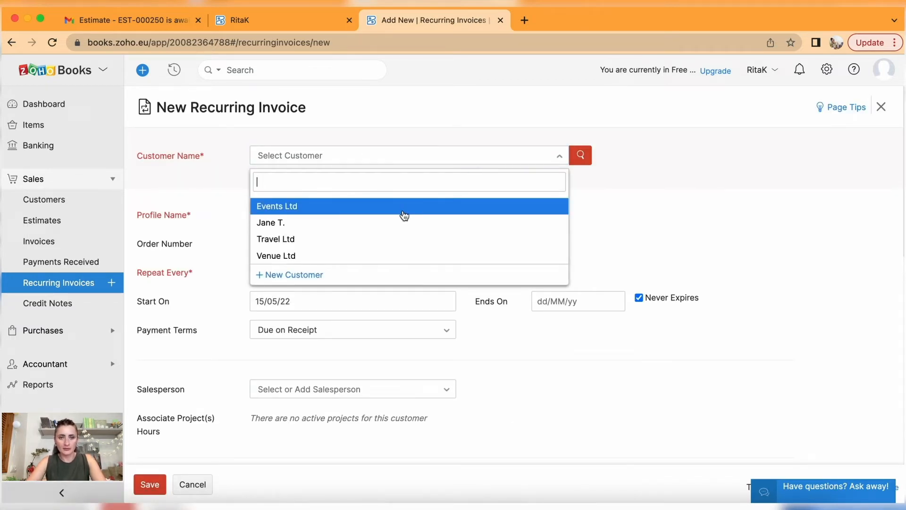
left_click(380, 239)
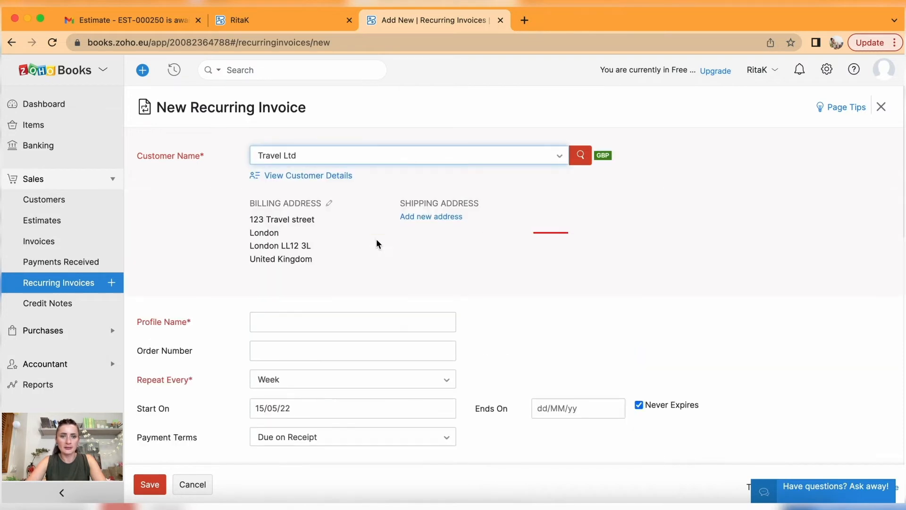
scroll(376, 239, "down", 5)
left_click(278, 134)
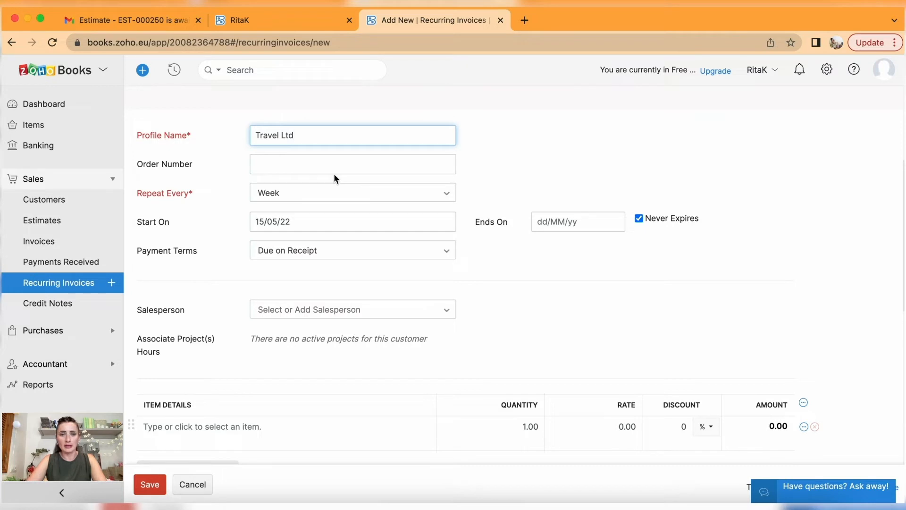
Set the profile to repeat every month.
left_click(321, 192)
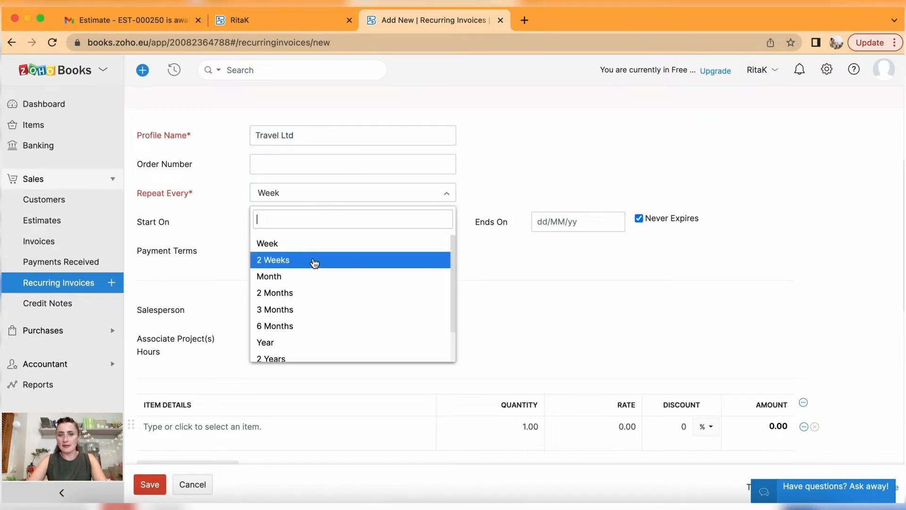
left_click(312, 278)
left_click(322, 202)
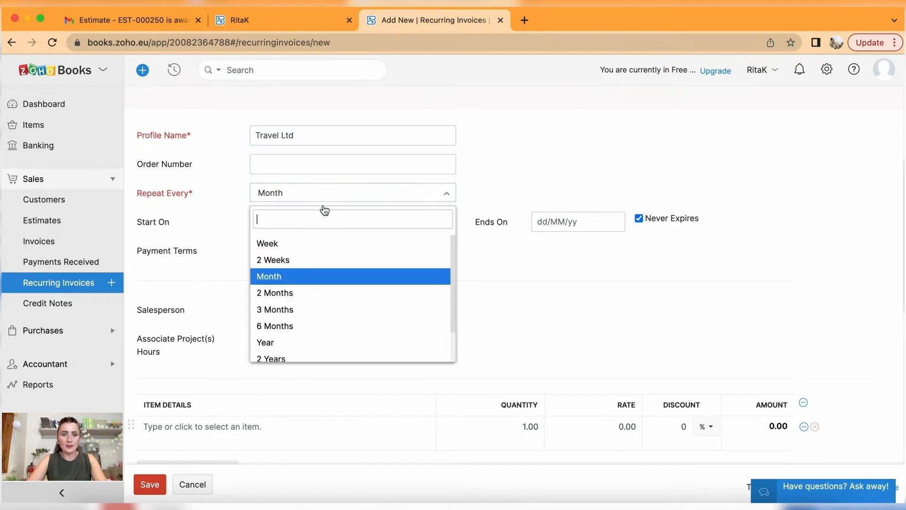
scroll(361, 315, "down", 3)
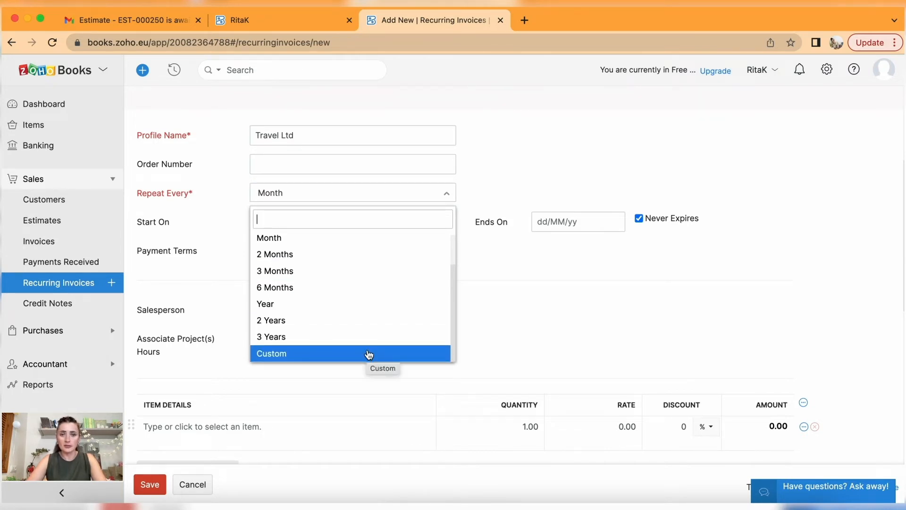
left_click(333, 246)
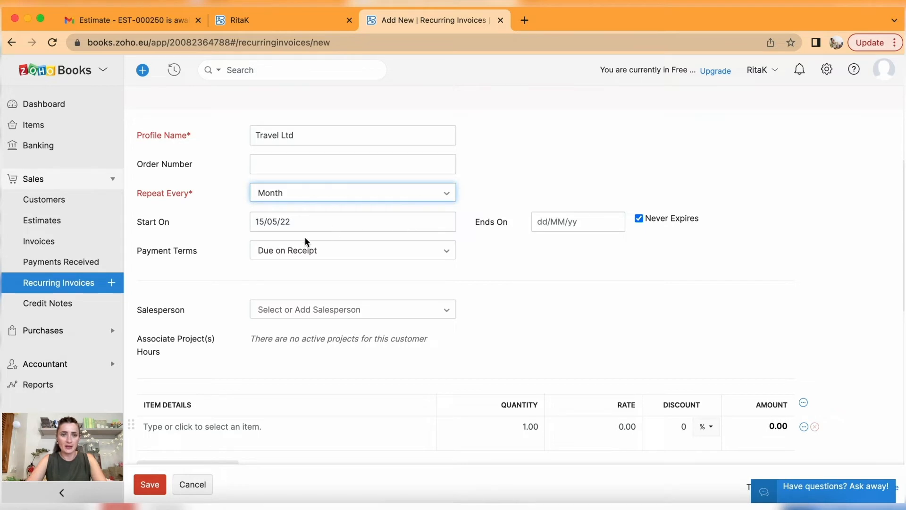
Set the start date to 01/06/22 and the end date to 30/11/22.
left_click(284, 222)
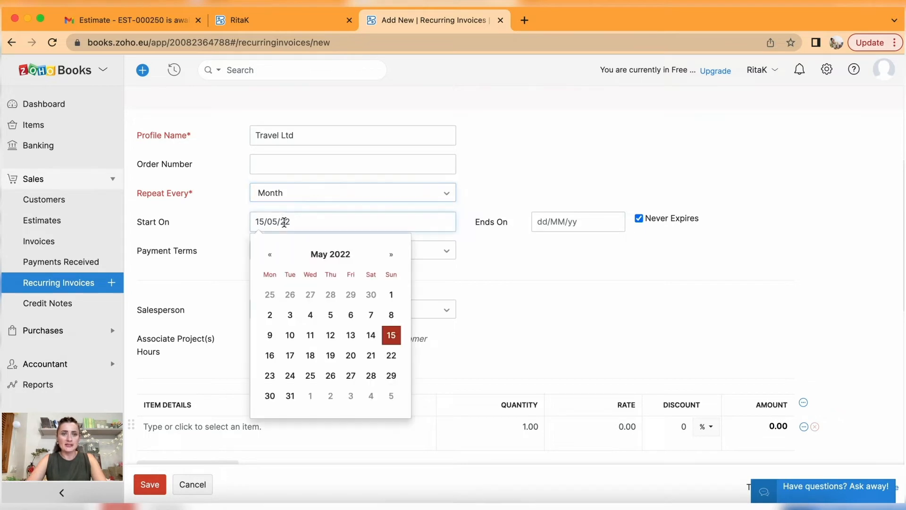
left_click(392, 255)
left_click(311, 295)
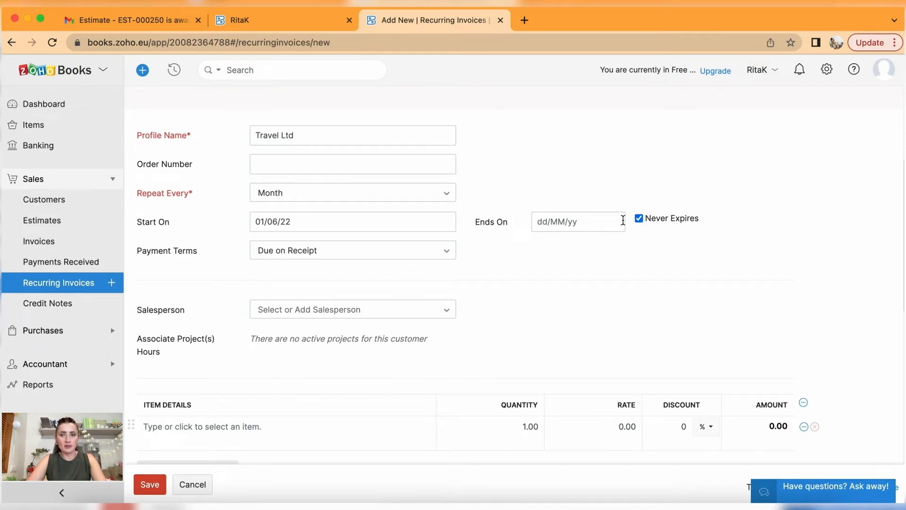
left_click(605, 220)
left_click(674, 260)
left_click(676, 260)
left_click(676, 258)
left_click(676, 259)
left_click(676, 259)
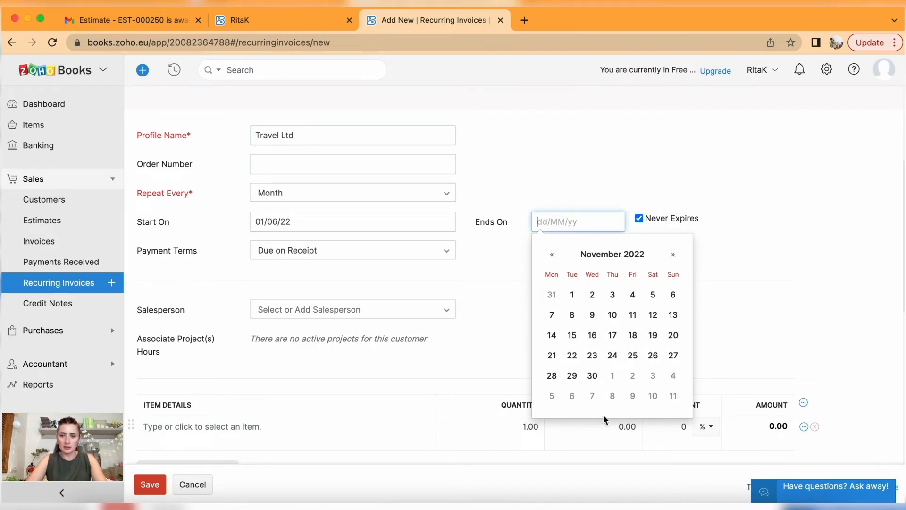
left_click(592, 377)
left_click(483, 252)
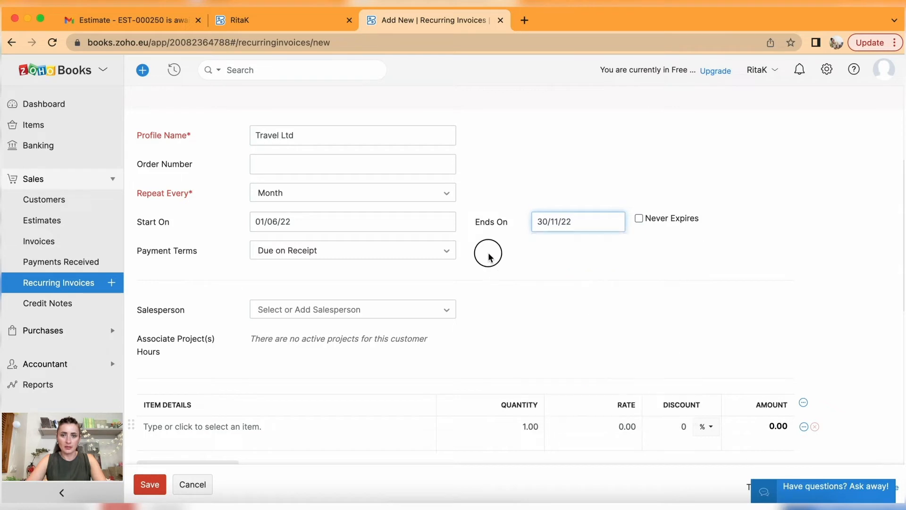
Keep the payment terms as Due on Receipt.
left_click(303, 253)
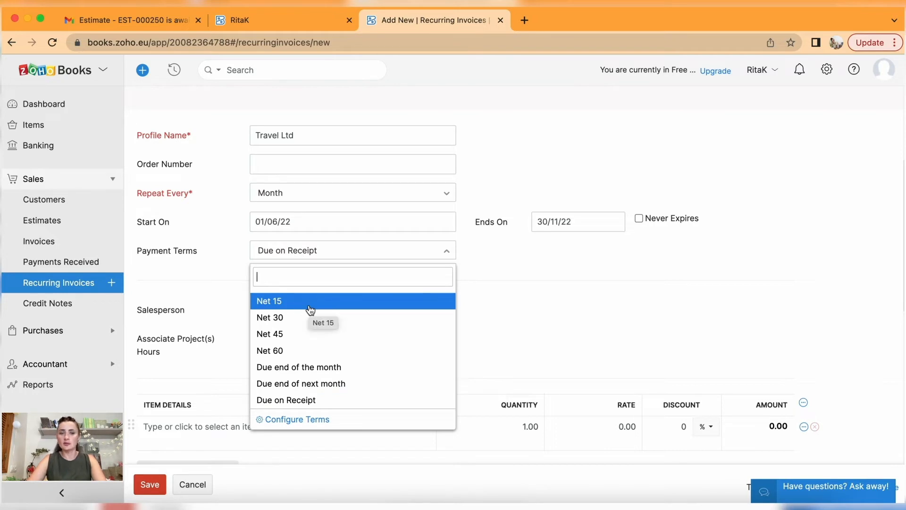
left_click(327, 405)
scroll(292, 351, "down", 5)
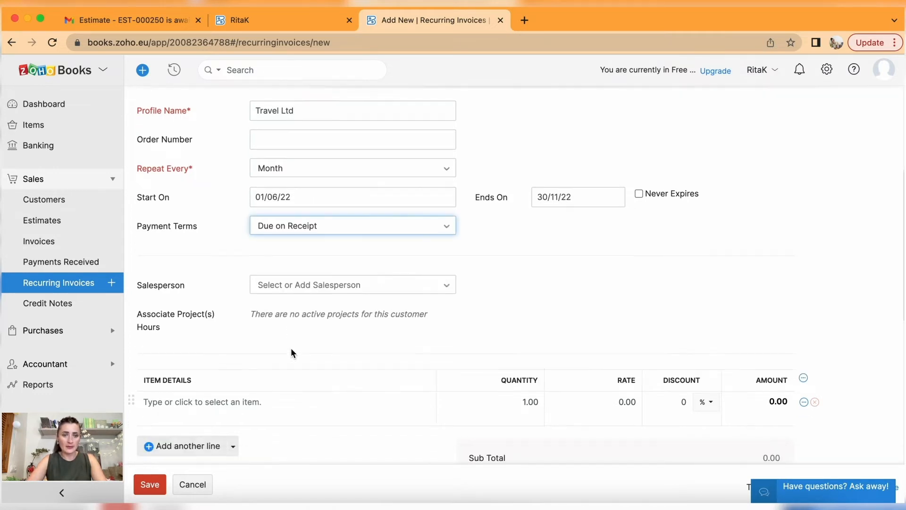
scroll(372, 209, "down", 5)
Add Online Course at quantity 4 (£340.00), remove the empty row, and save the profile.
left_click(261, 174)
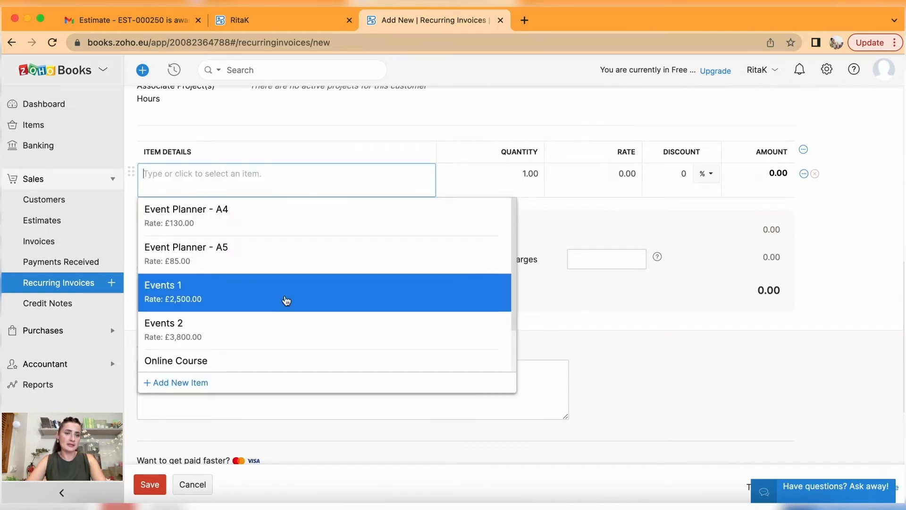
scroll(285, 307, "down", 2)
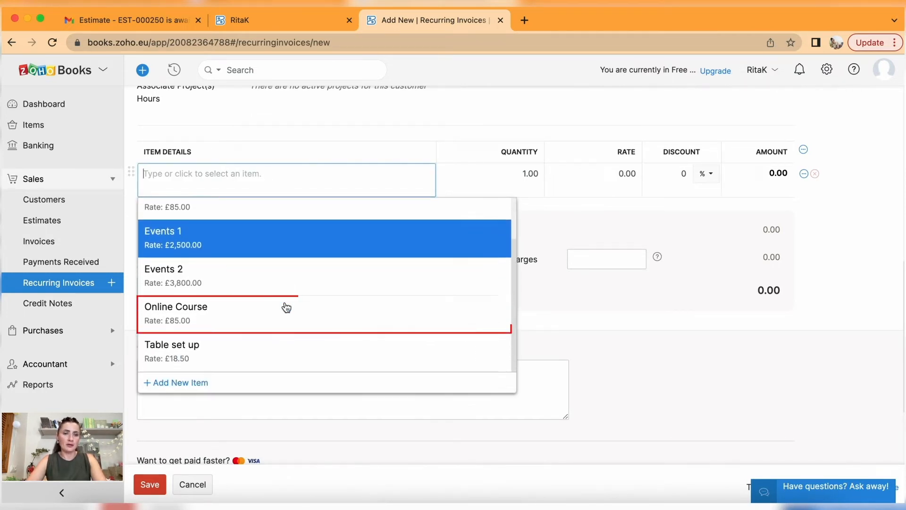
left_click(279, 315)
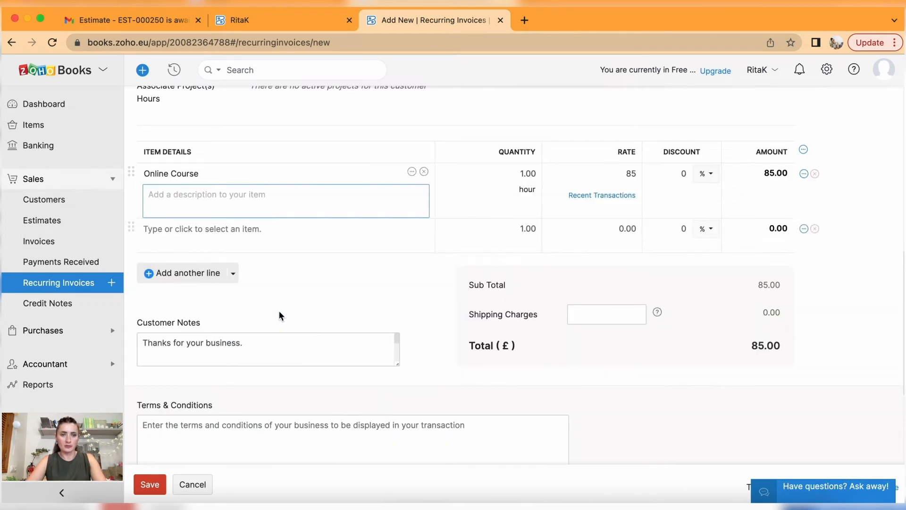
left_click(516, 173)
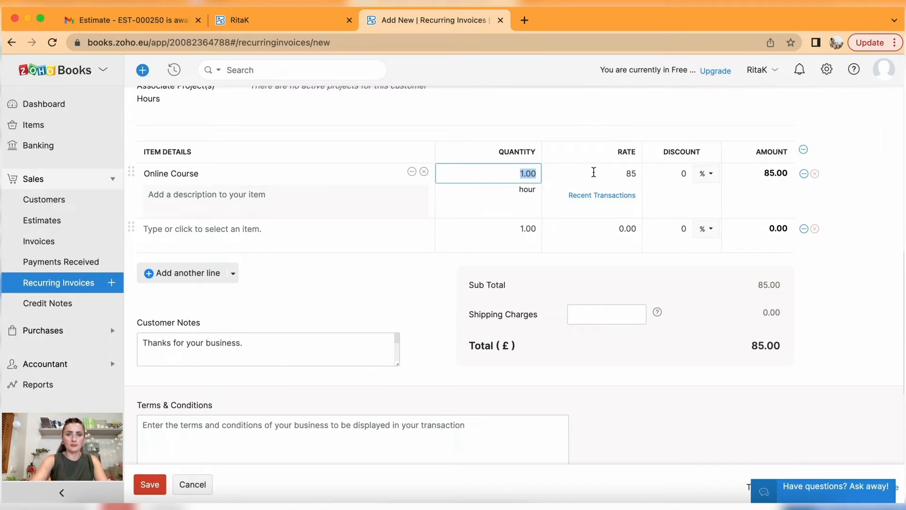
type("4")
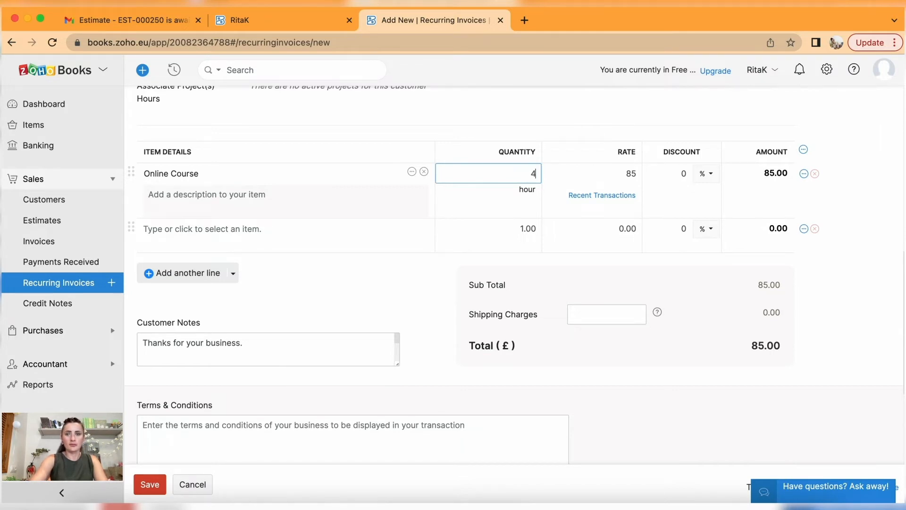
left_click(624, 174)
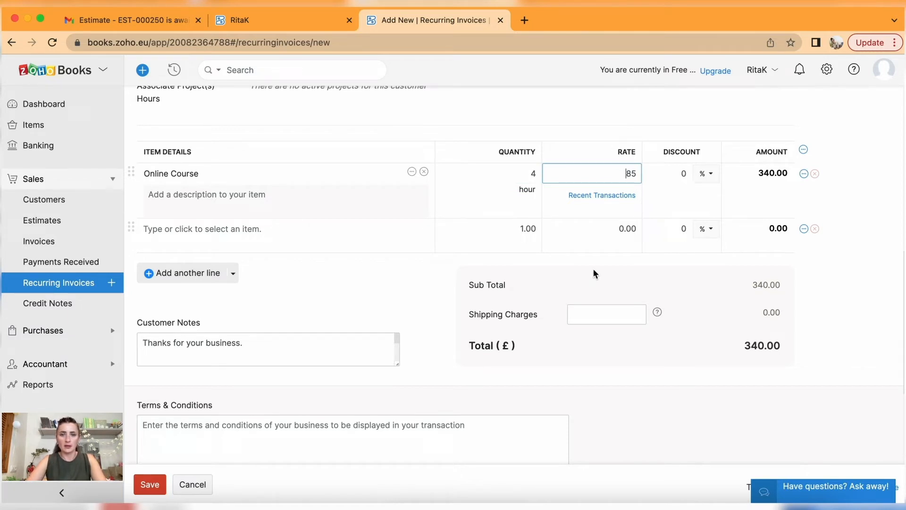
left_click(815, 228)
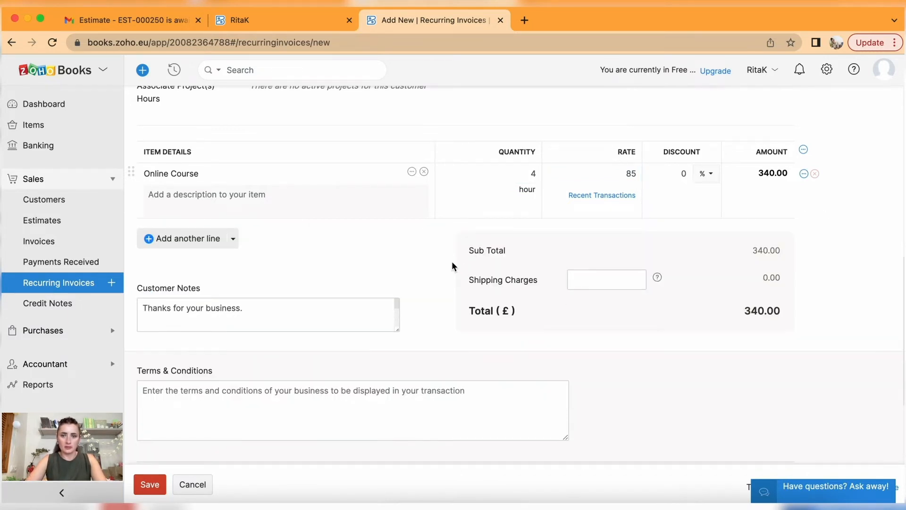
scroll(452, 262, "down", 5)
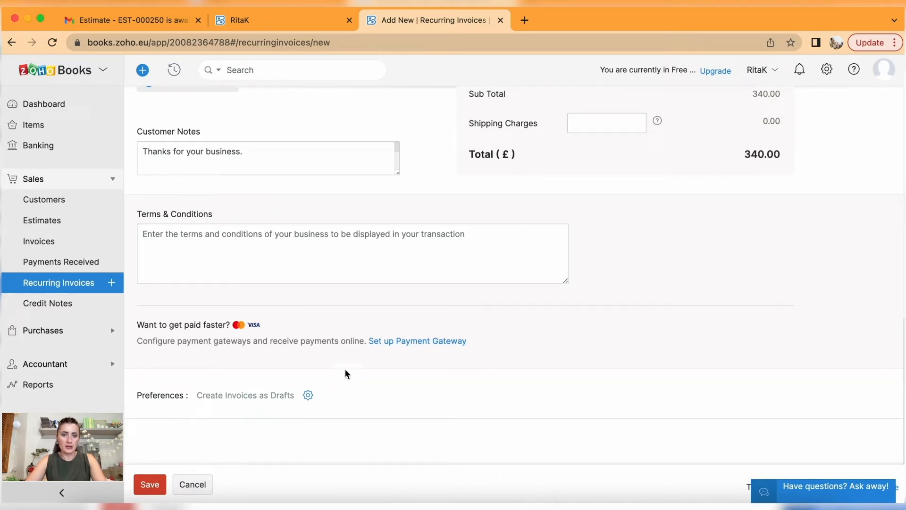
left_click(152, 486)
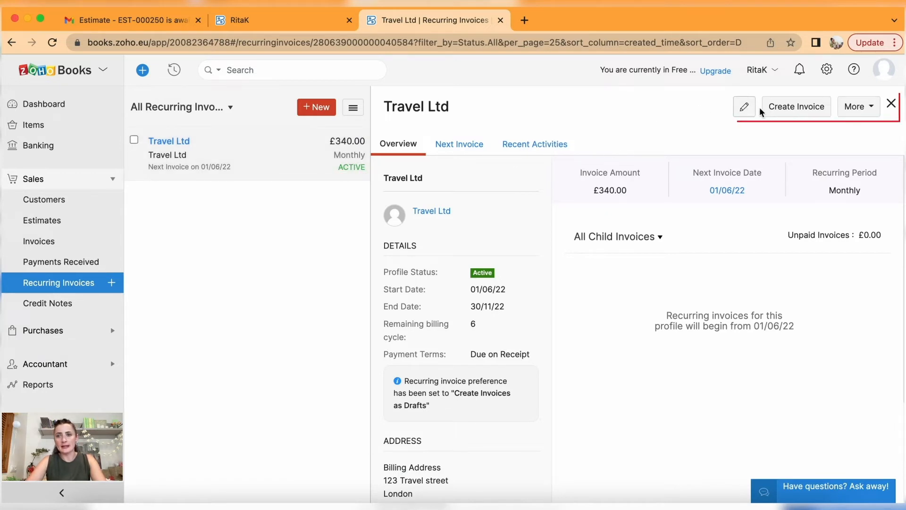
Check the More actions (Stop, Clone, Delete), then highlight the 6 billing cycles and 01/06/22–30/11/22 dates.
left_click(872, 107)
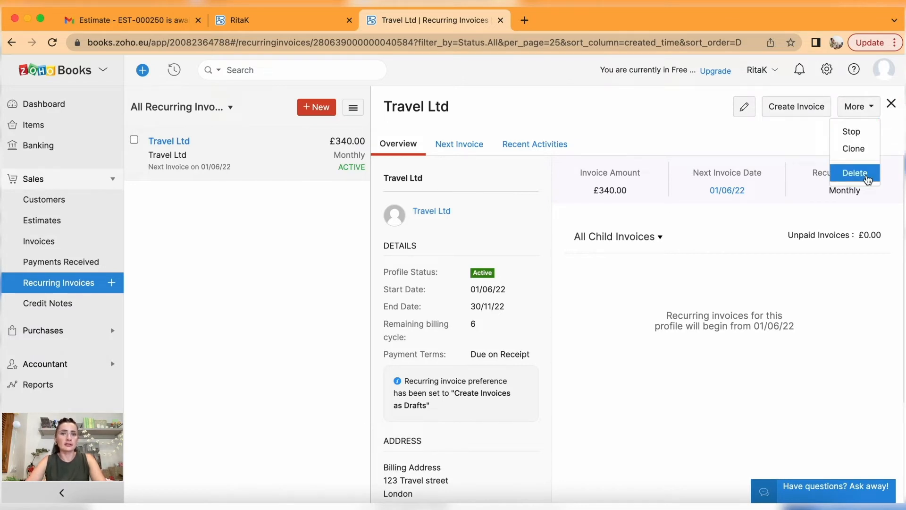
left_click(608, 284)
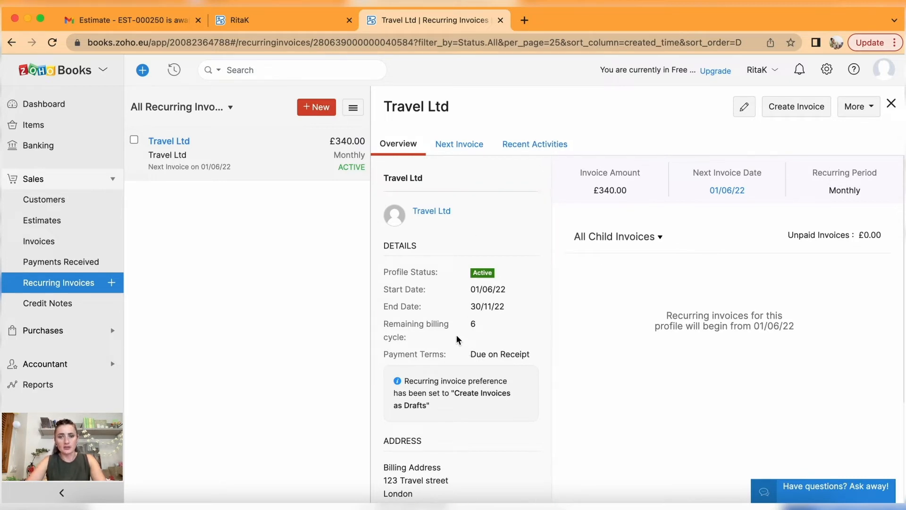
double_click(472, 323)
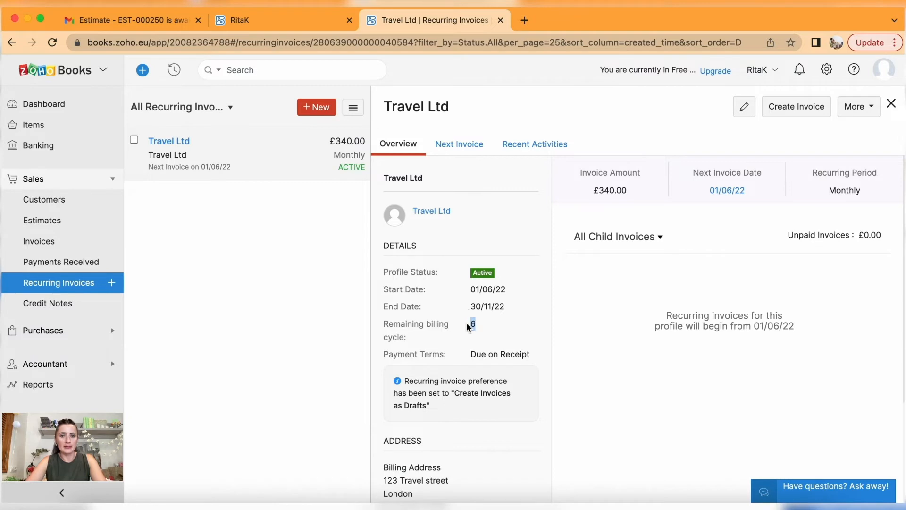
double_click(478, 287)
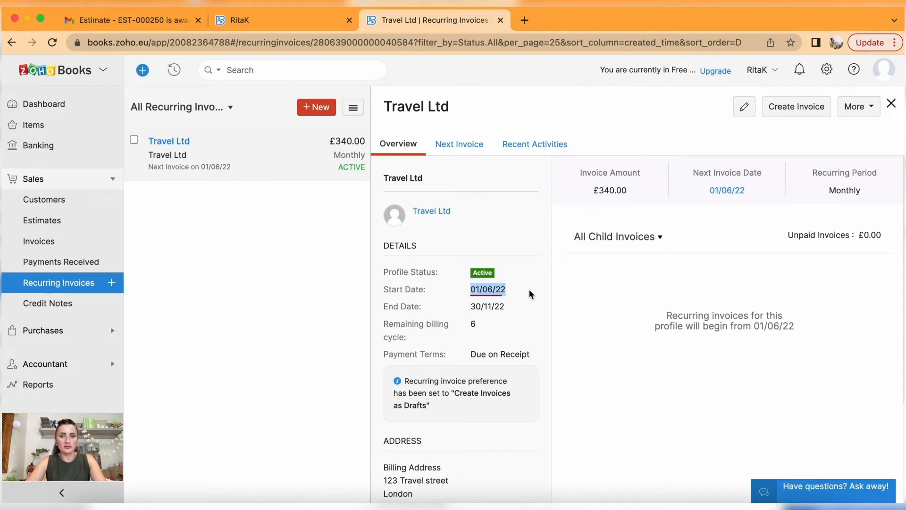
double_click(506, 306)
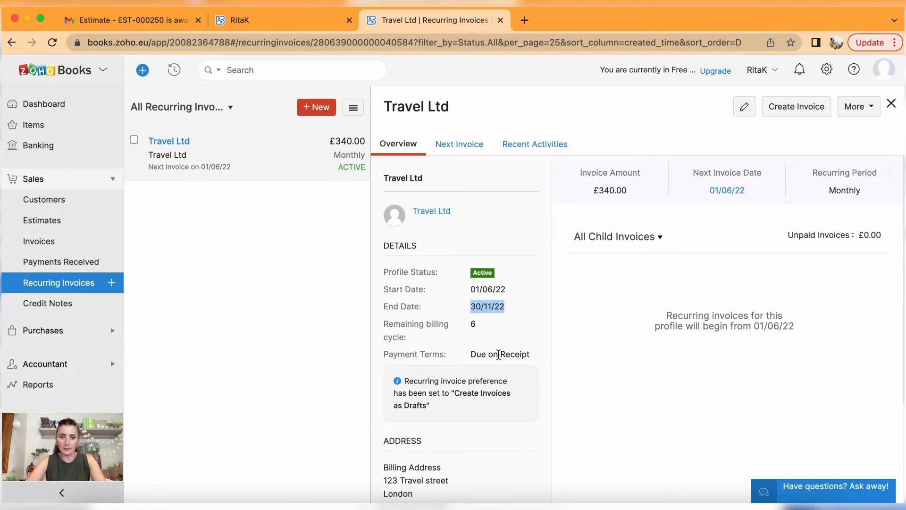
scroll(499, 354, "down", 3)
scroll(429, 406, "up", 3)
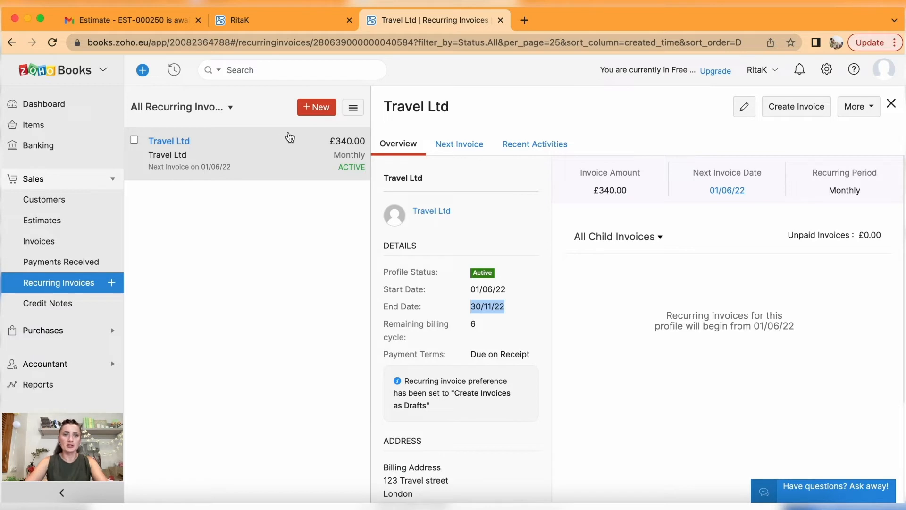
Start another recurring invoice profile and cancel it unsaved.
left_click(317, 110)
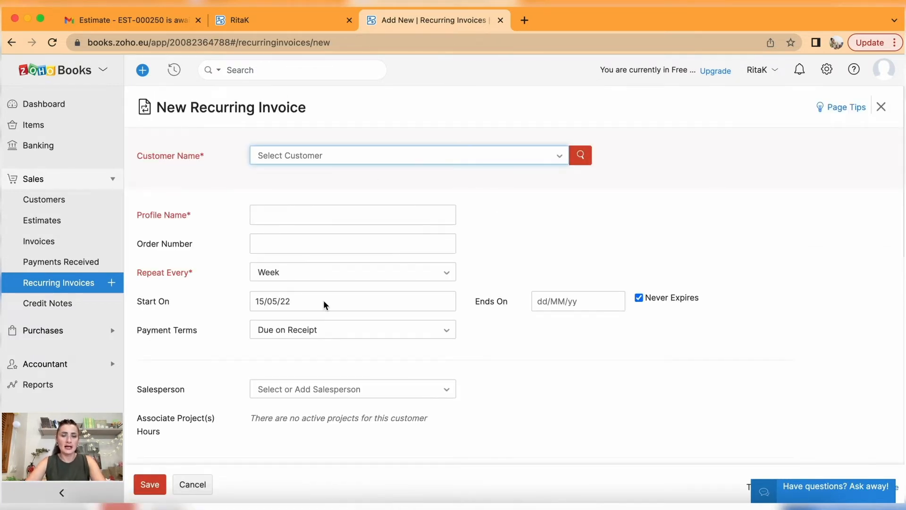
scroll(372, 403, "down", 10)
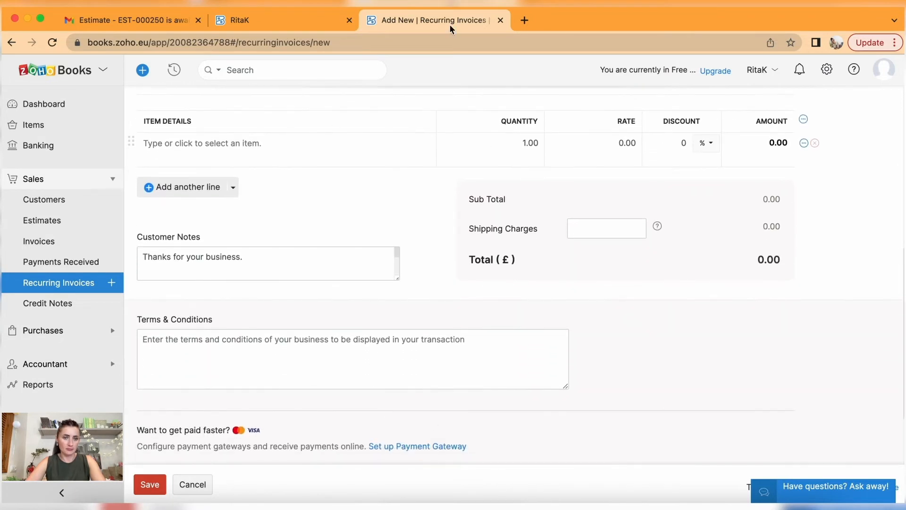
scroll(317, 326, "down", 3)
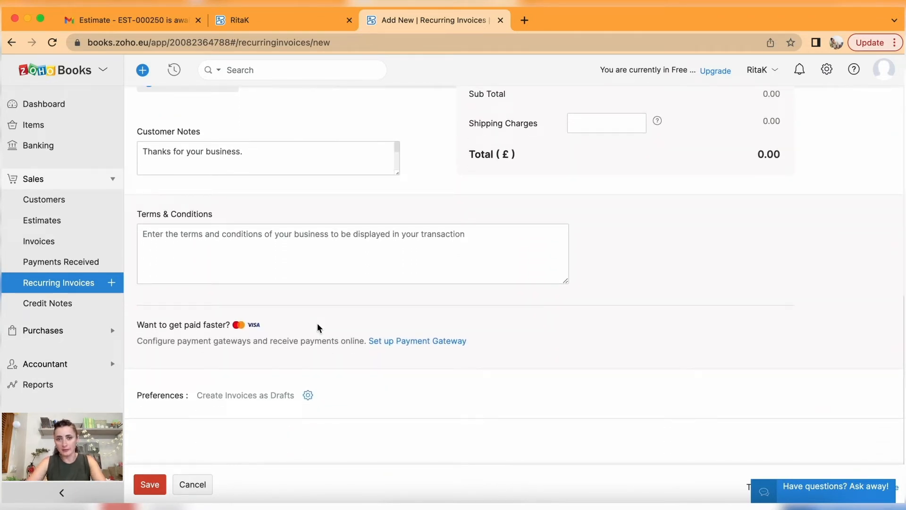
left_click(200, 484)
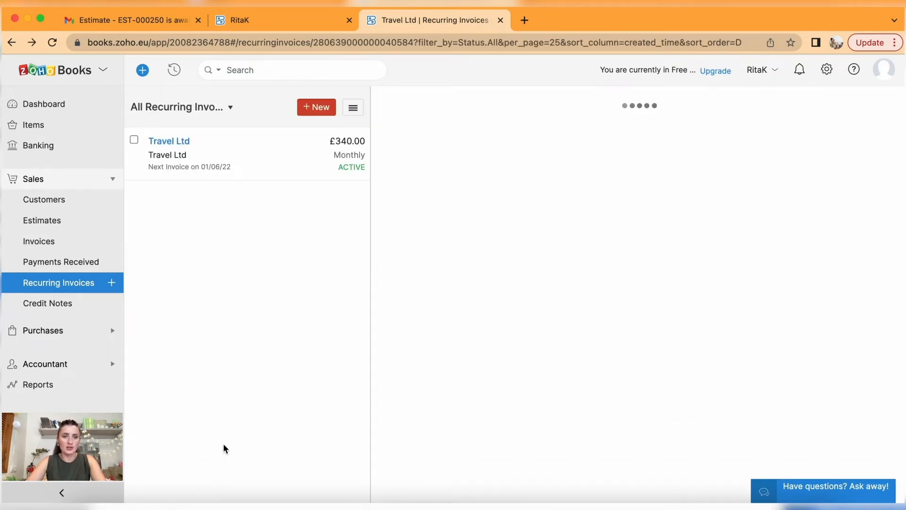
Go via Estimates to Invoices and open Venue Ltd's INV-001003.
left_click(55, 220)
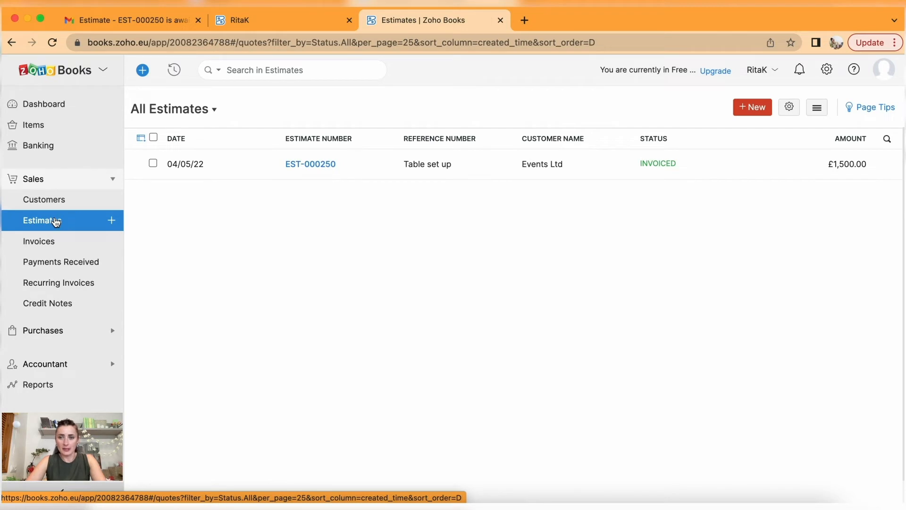
left_click(53, 249)
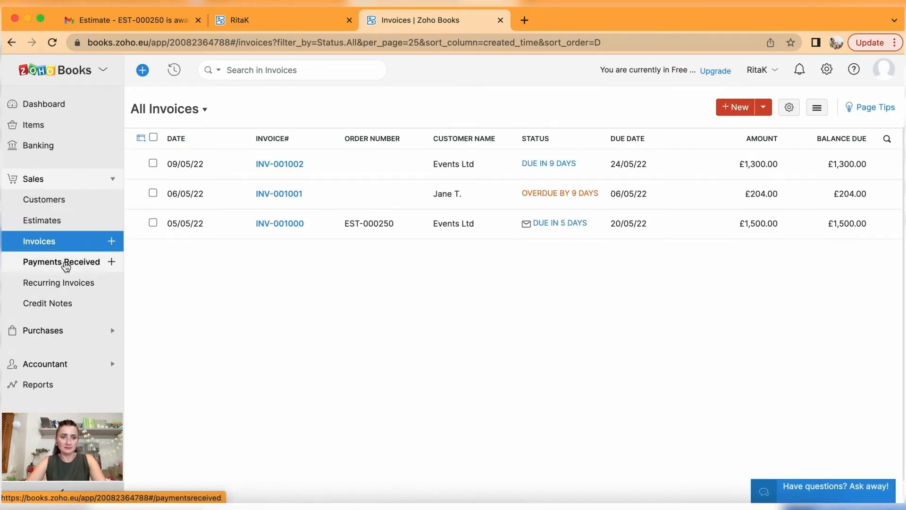
left_click(74, 286)
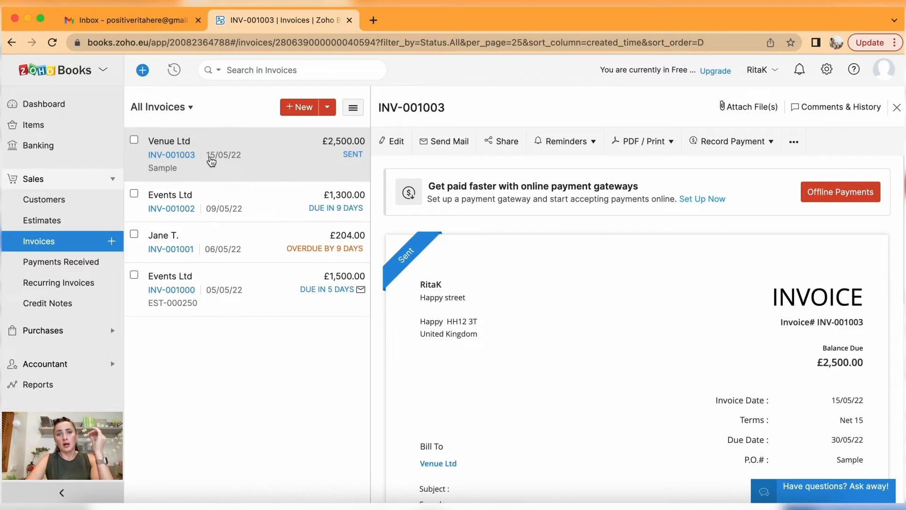
Select INV-001003 and create a credit note from it, confirming the prompt.
left_click(134, 139)
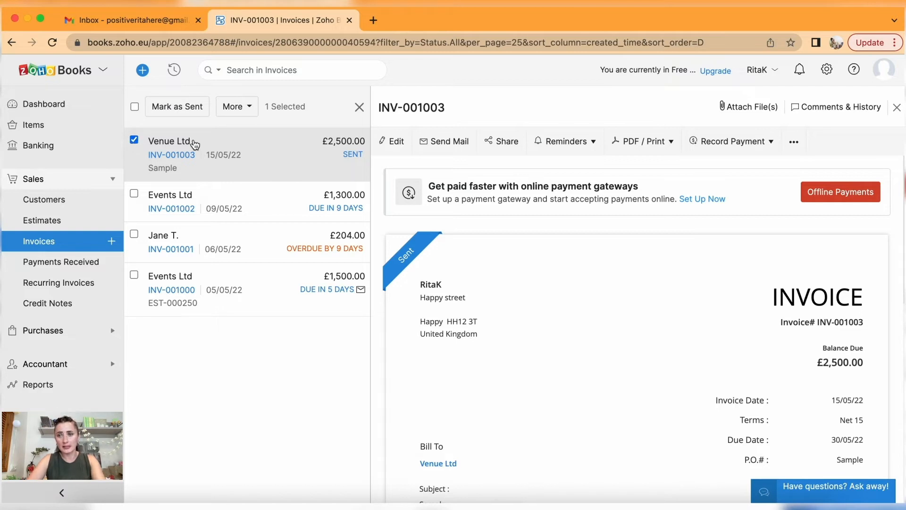
left_click(794, 143)
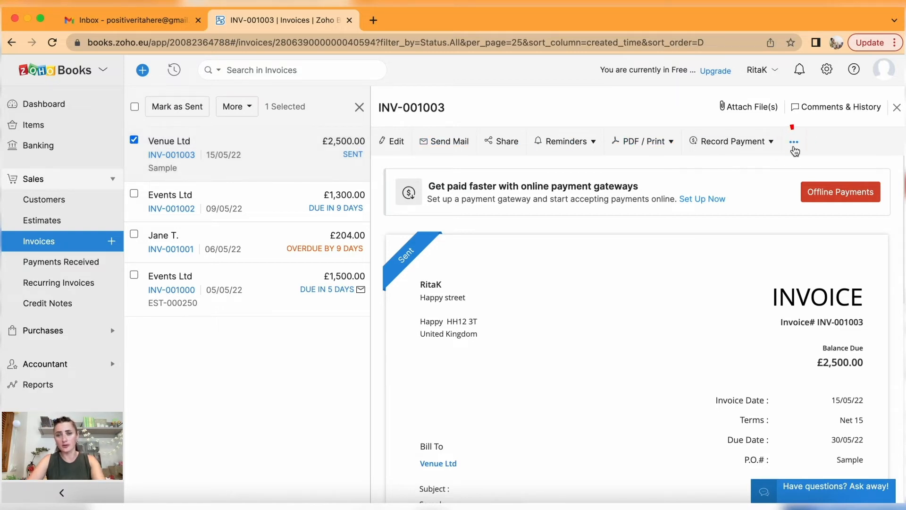
left_click(794, 143)
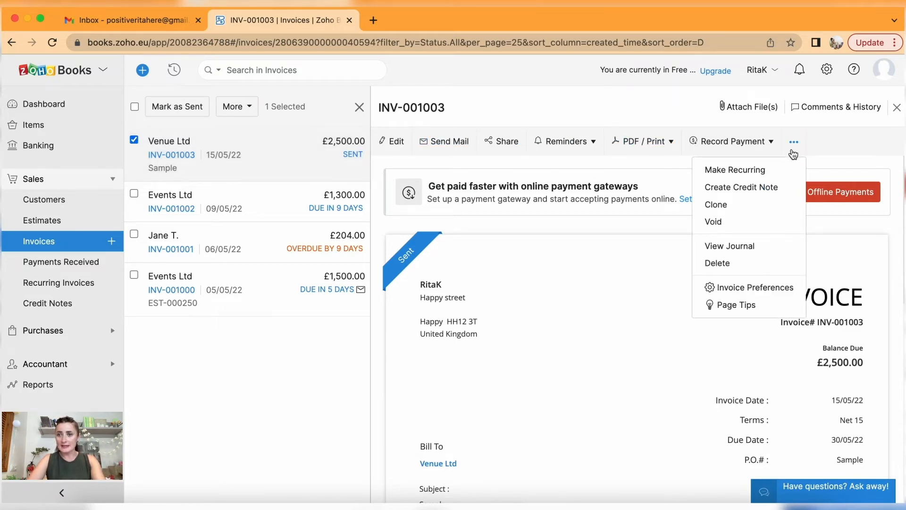
left_click(774, 193)
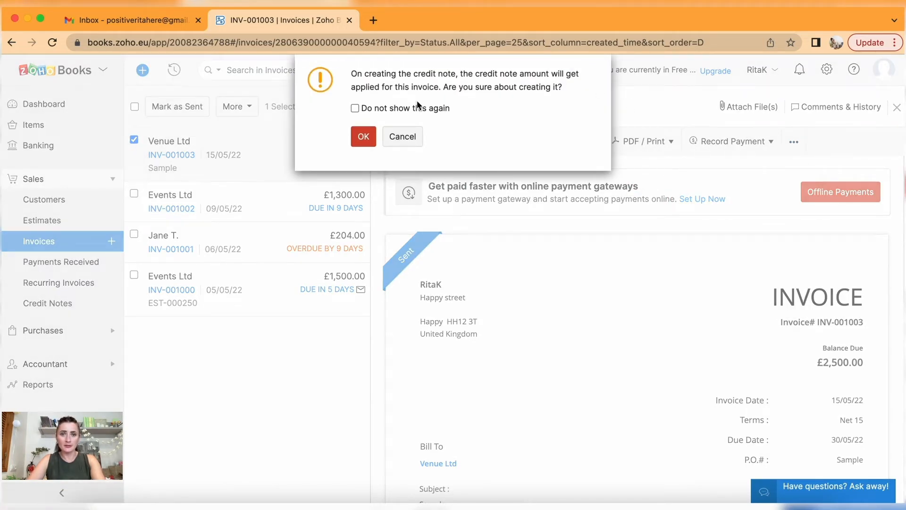
left_click(363, 136)
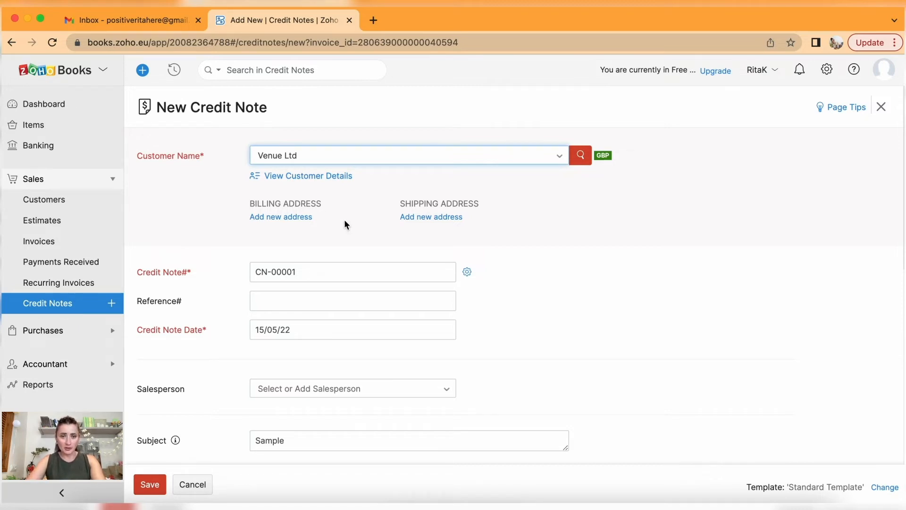
Change the credit note numbering so the next number is 00010, making it CN-00010.
left_click(468, 273)
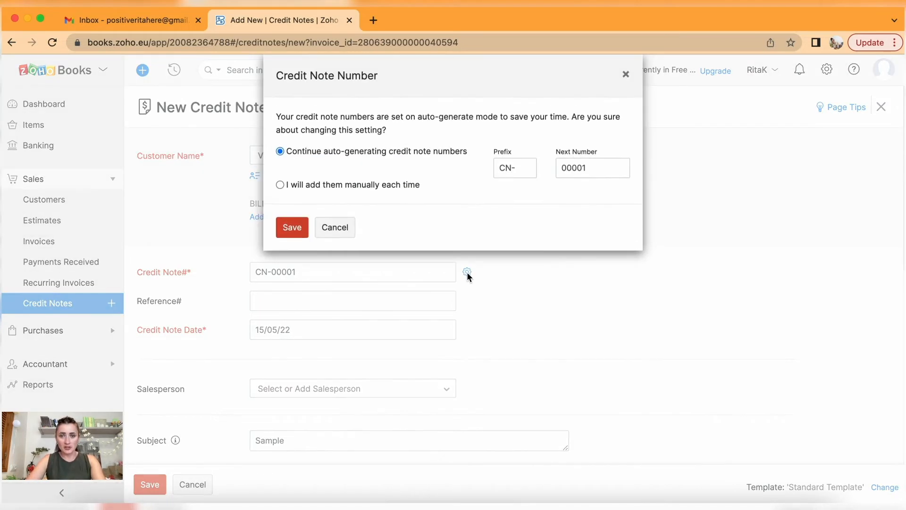
left_click_drag(594, 168, 577, 174)
type("10")
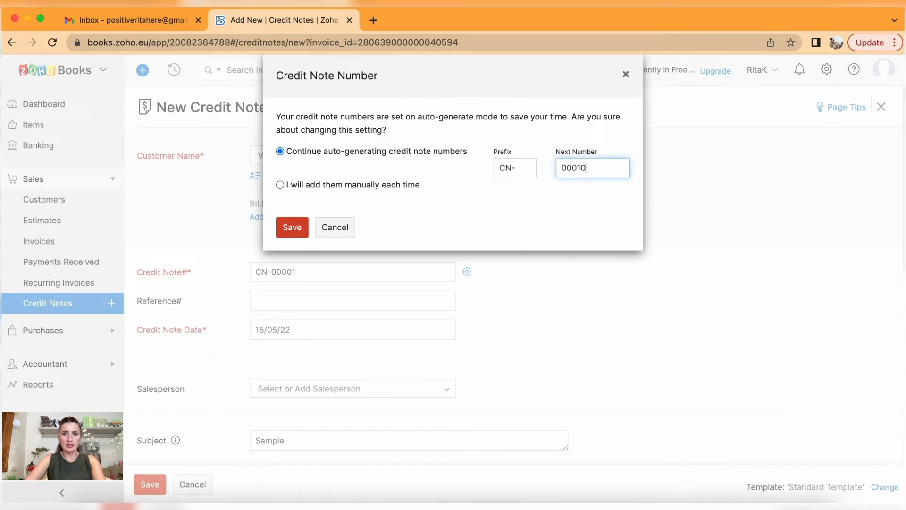
left_click(291, 227)
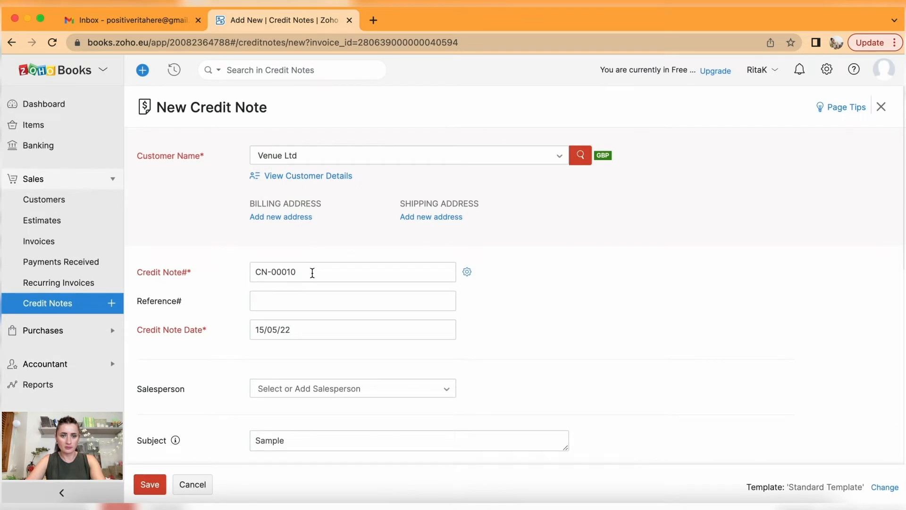
Enter reference INV-000103 and save the credit note.
scroll(448, 316, "down", 3)
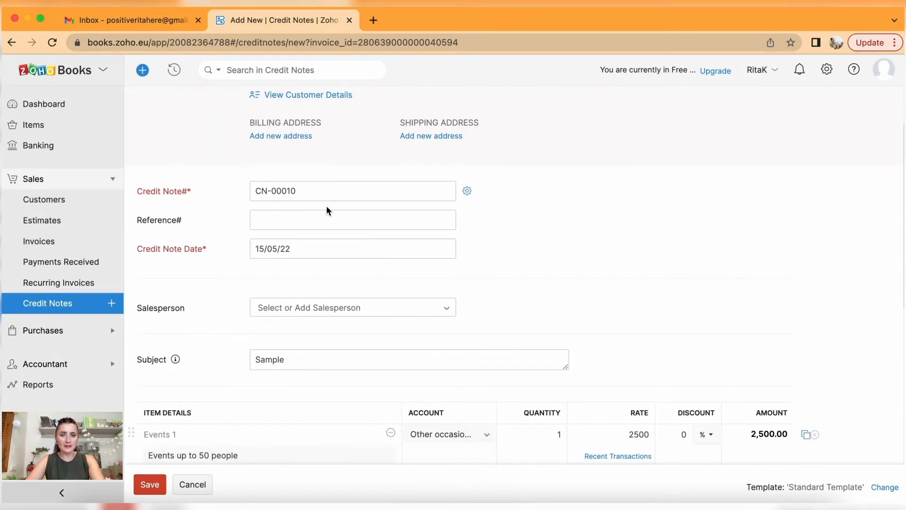
left_click(326, 218)
type("In")
type("NV0")
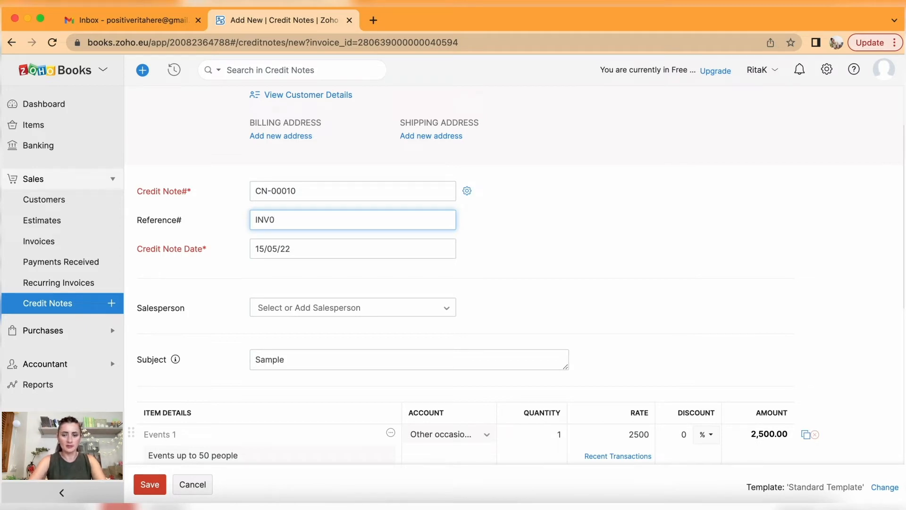
type("000103")
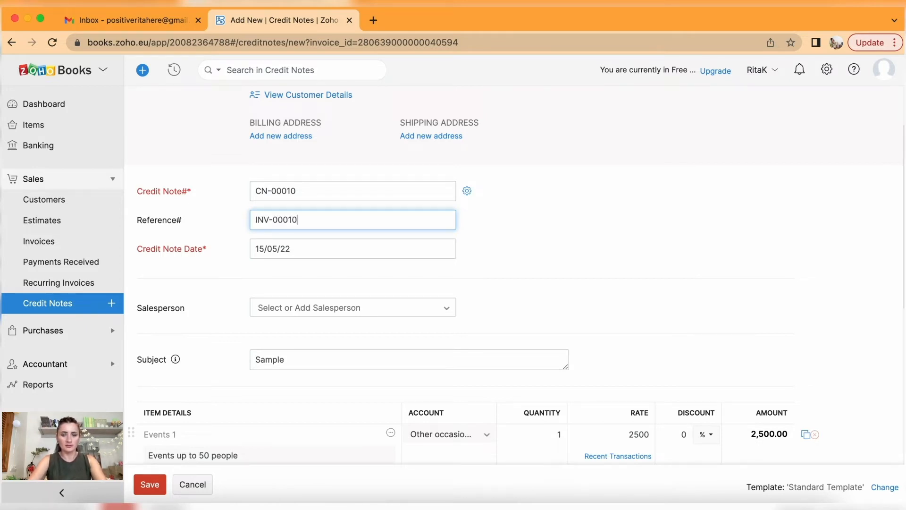
scroll(351, 249, "down", 1)
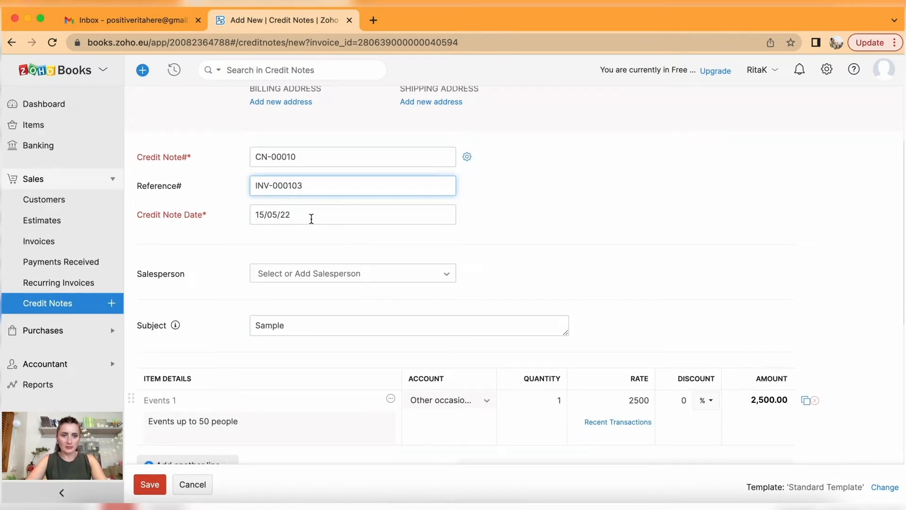
scroll(337, 259, "down", 2)
scroll(337, 264, "down", 6)
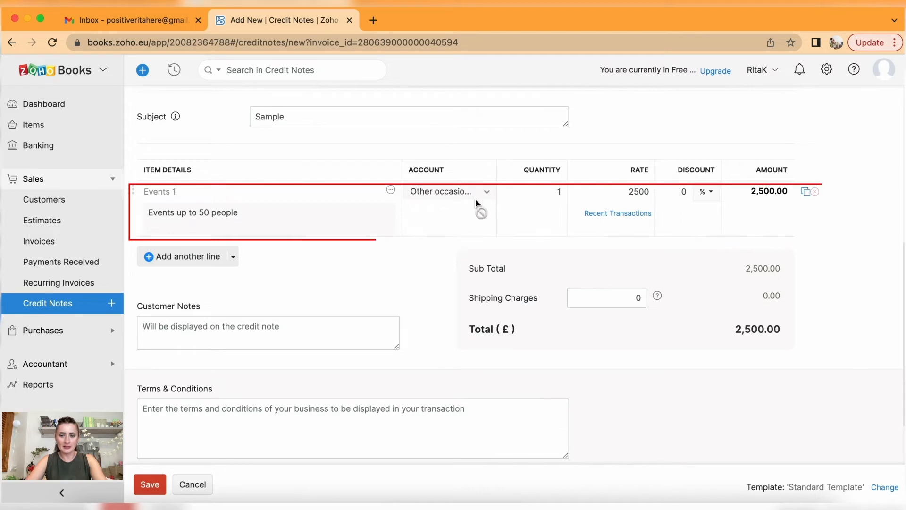
scroll(386, 371, "down", 2)
scroll(386, 372, "down", 1)
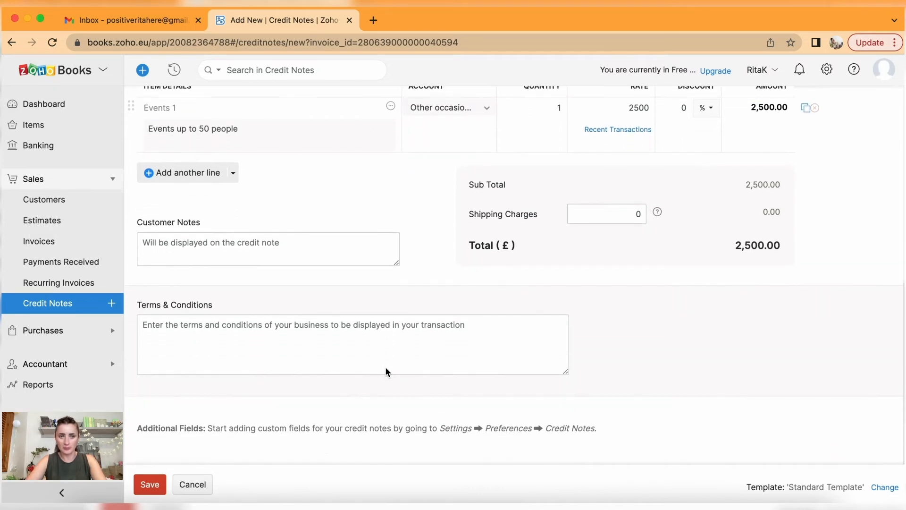
left_click(147, 485)
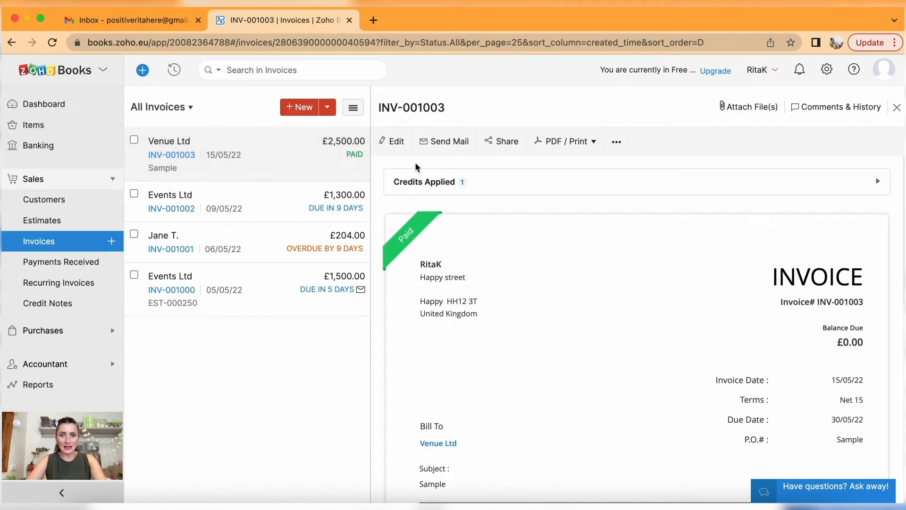
Check the £2,500.00 credit applied to INV-001003 and view CN-00010, then go to Estimates.
left_click(542, 187)
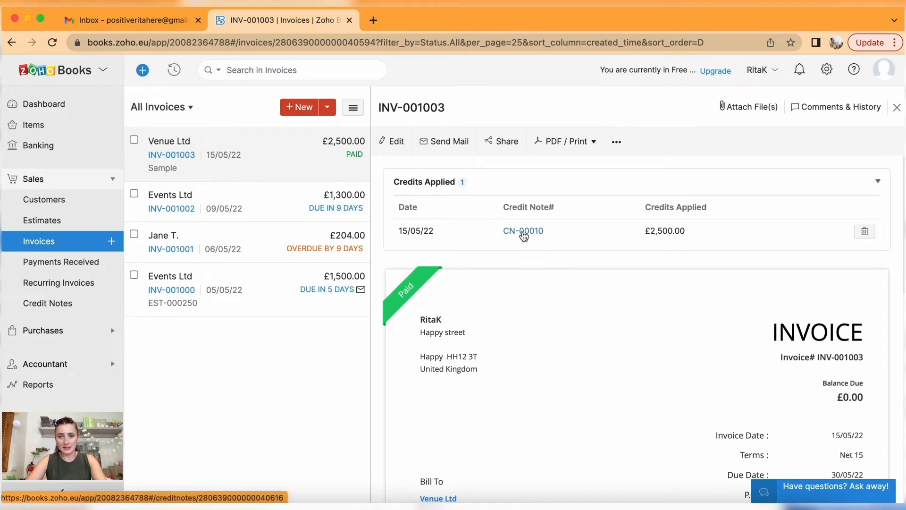
left_click(41, 313)
left_click(474, 166)
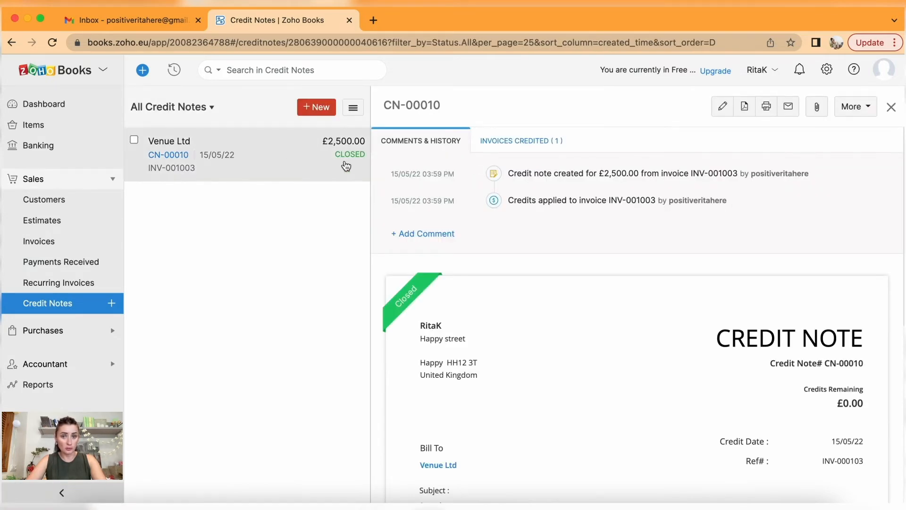
left_click(791, 109)
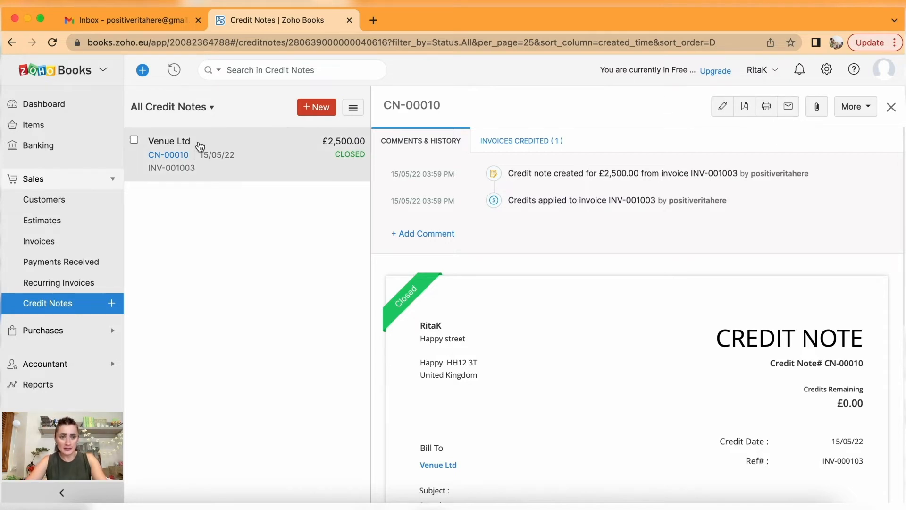
left_click(68, 228)
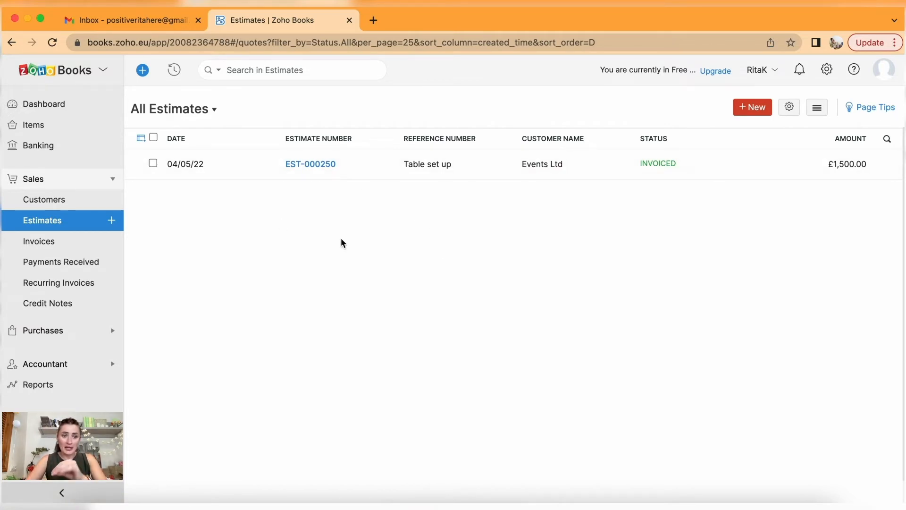
Open invoice INV-001000 for Events Ltd, start a credit note from it, then cancel the draft.
left_click(48, 242)
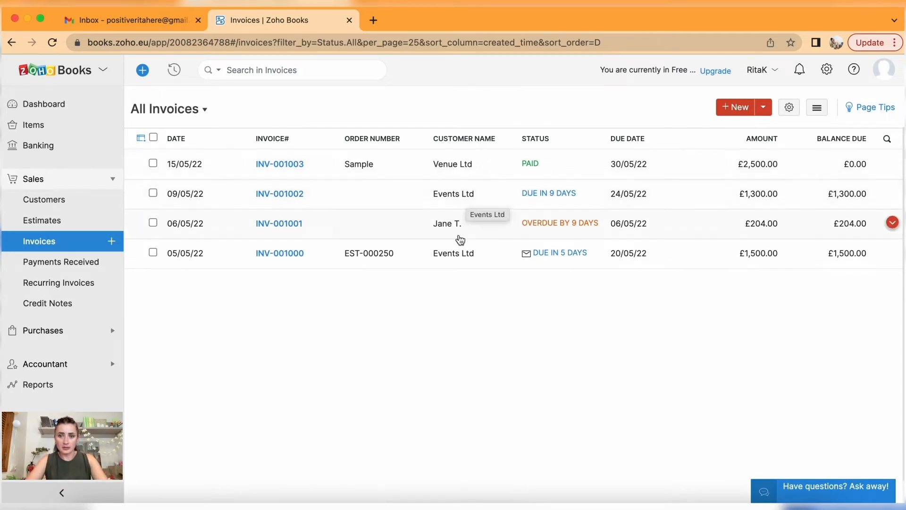
left_click(443, 256)
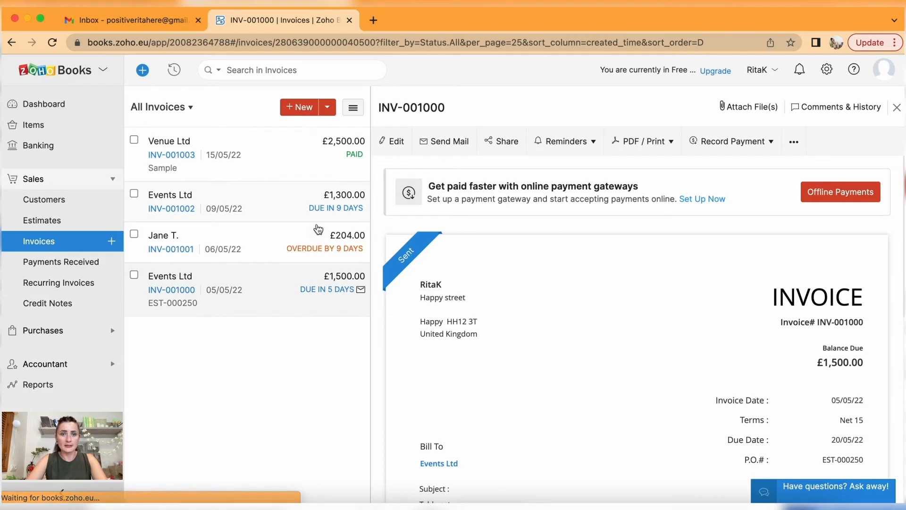
left_click(795, 143)
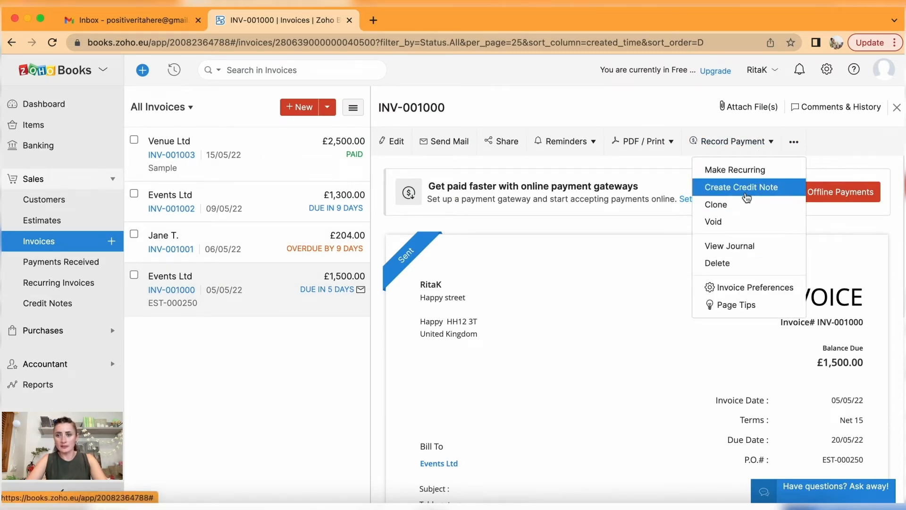
left_click(746, 190)
left_click(361, 138)
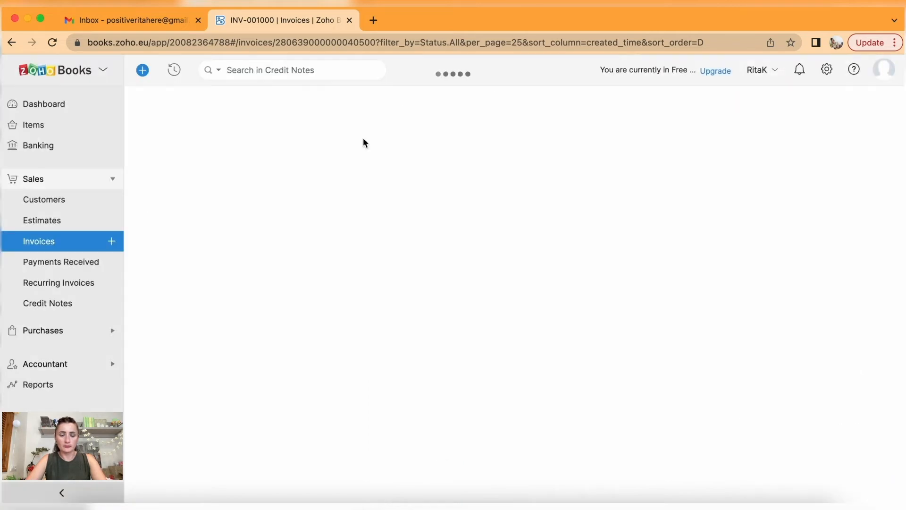
scroll(560, 318, "down", 10)
scroll(613, 320, "up", 2)
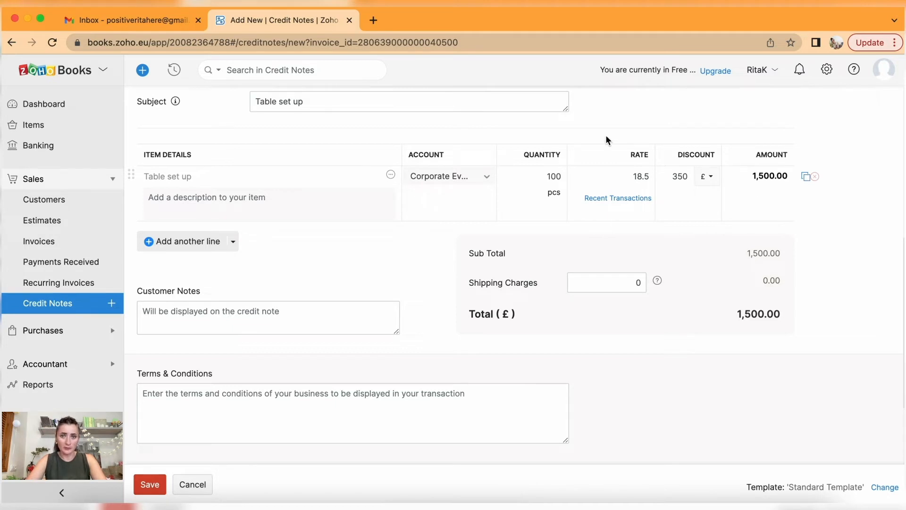
left_click(197, 486)
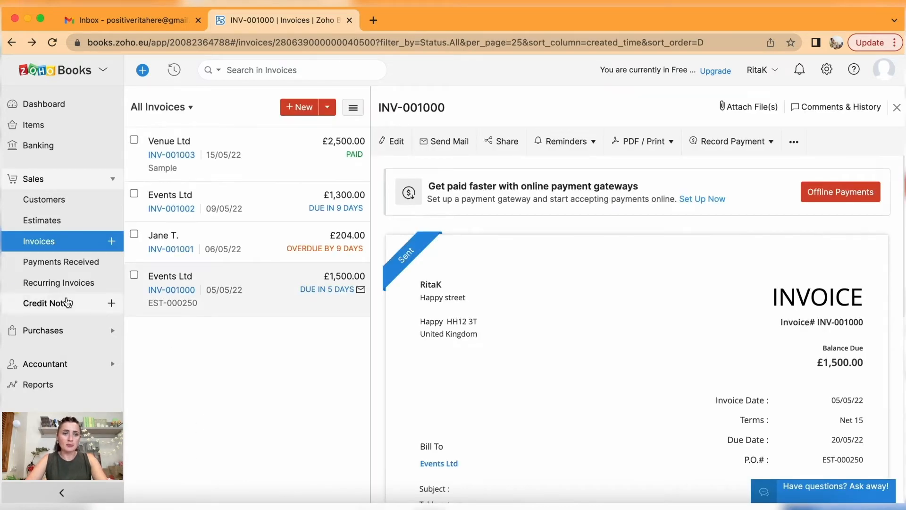
Start a new credit note with Events Ltd as the customer.
left_click(42, 305)
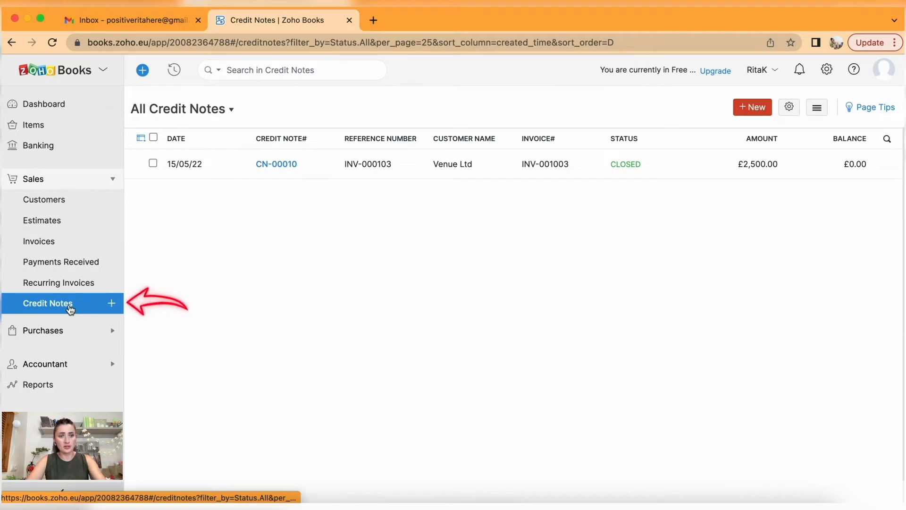
left_click(753, 106)
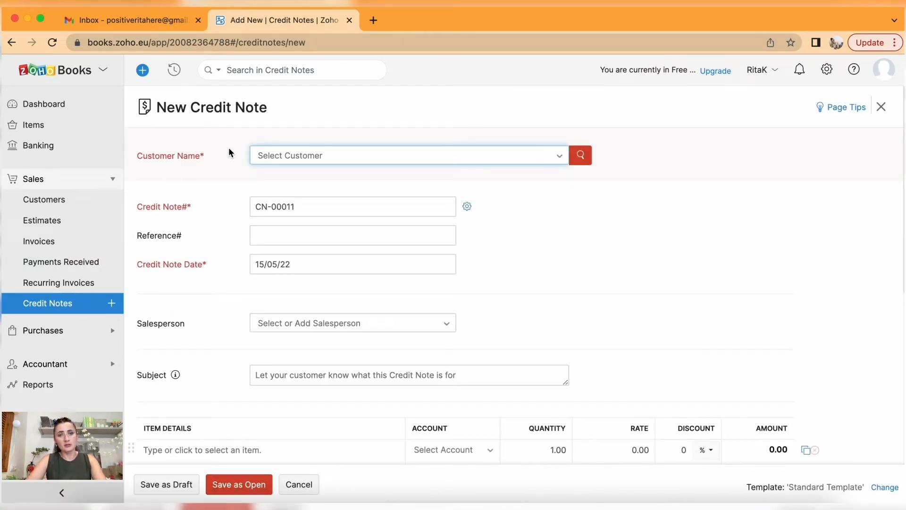
left_click(329, 158)
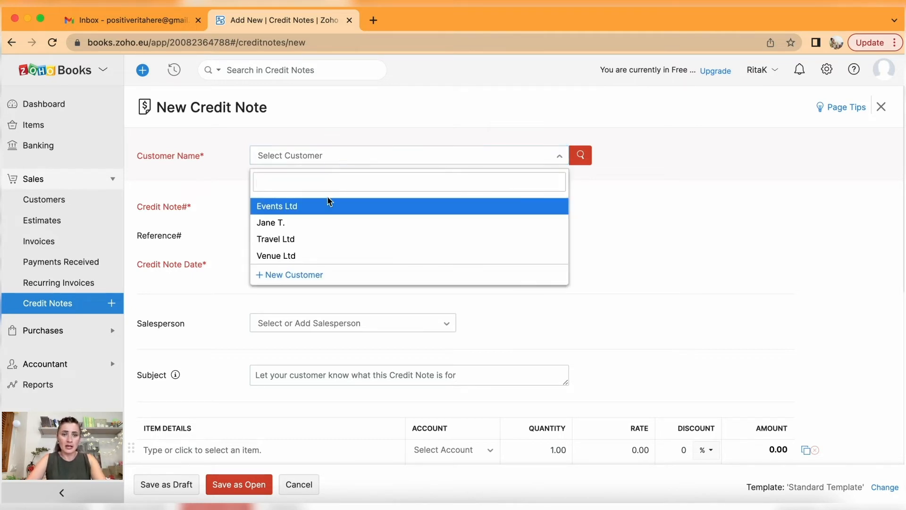
left_click(325, 214)
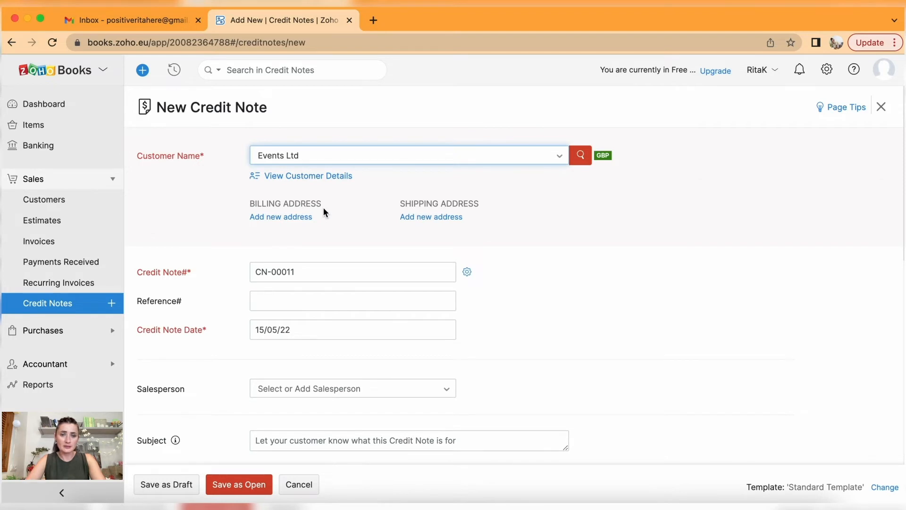
scroll(324, 211, "down", 2)
scroll(324, 207, "down", 1)
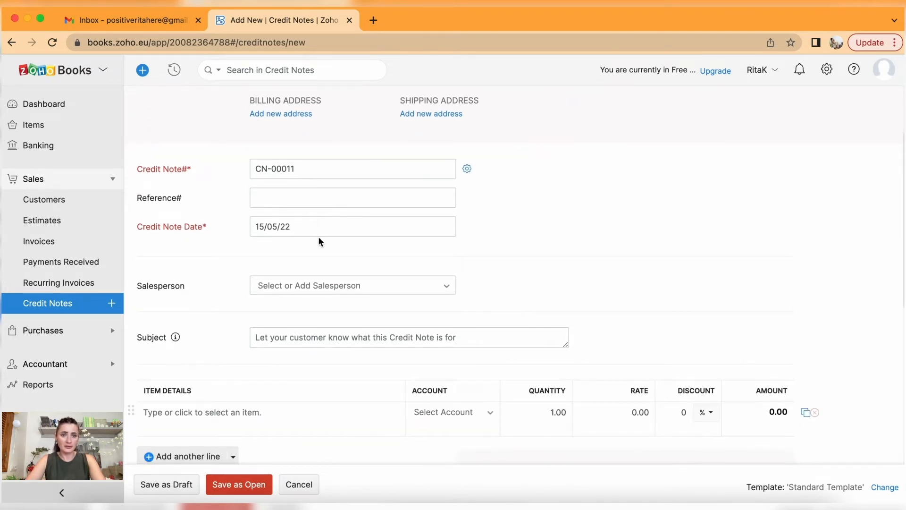
scroll(347, 250, "down", 1)
scroll(346, 250, "down", 1)
Set reference INV-000101, date 10/05/22 and a line rate of 250.
left_click(299, 154)
type("INV-00")
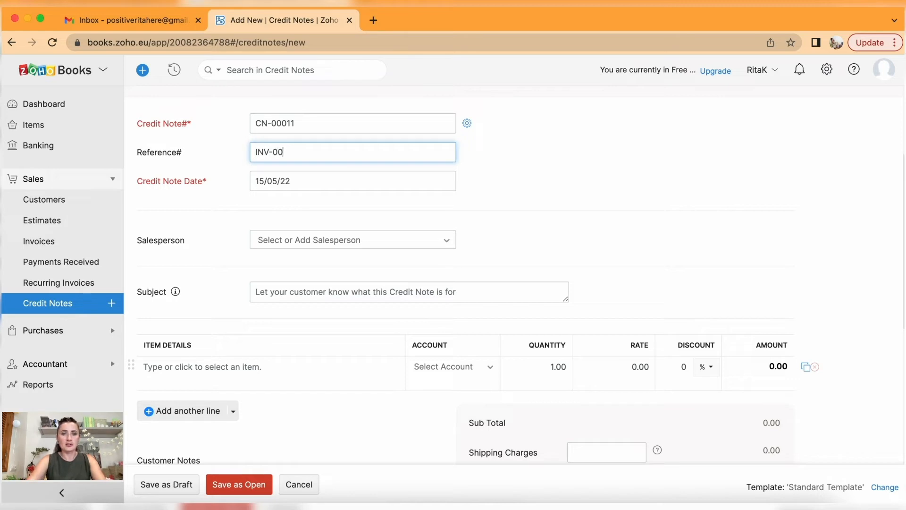
type("0101")
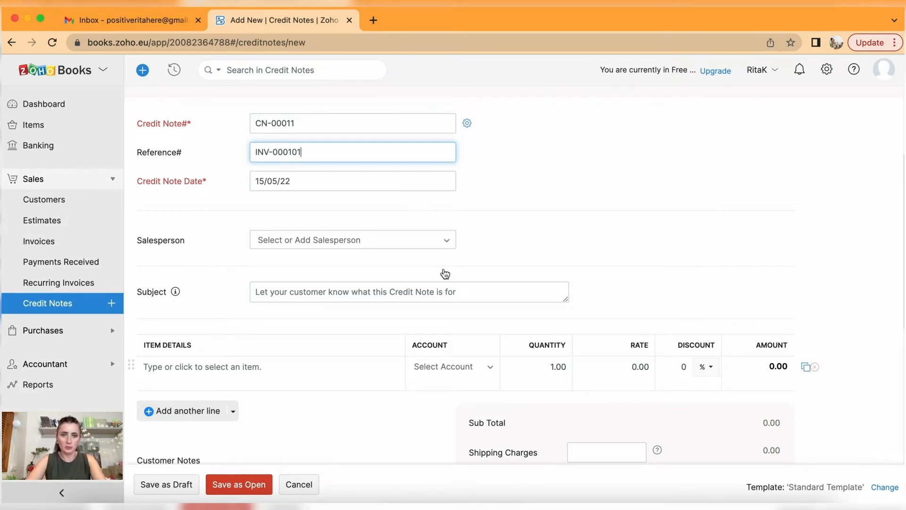
scroll(443, 271, "down", 2)
left_click(327, 136)
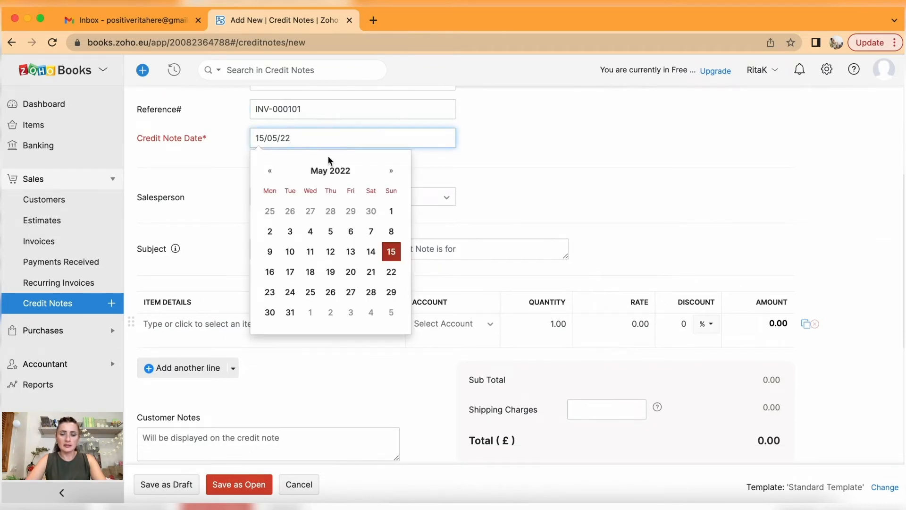
left_click(290, 252)
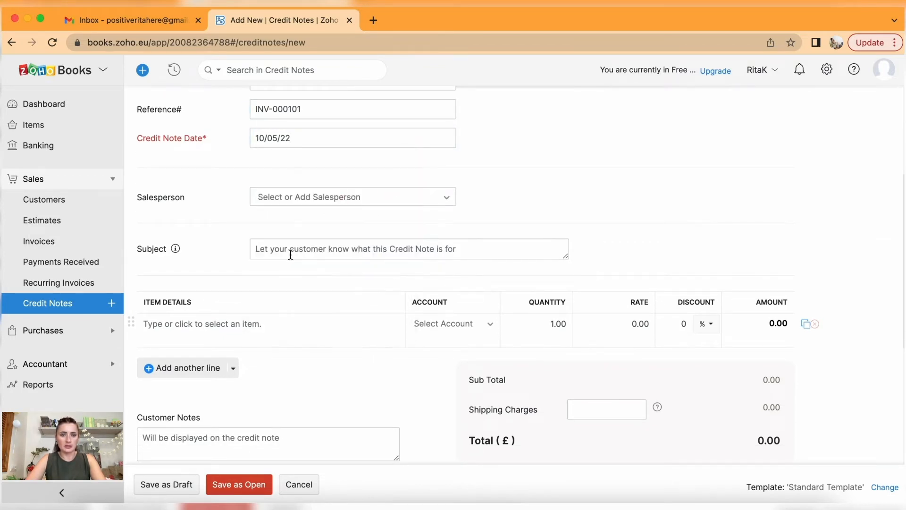
scroll(346, 326, "down", 5)
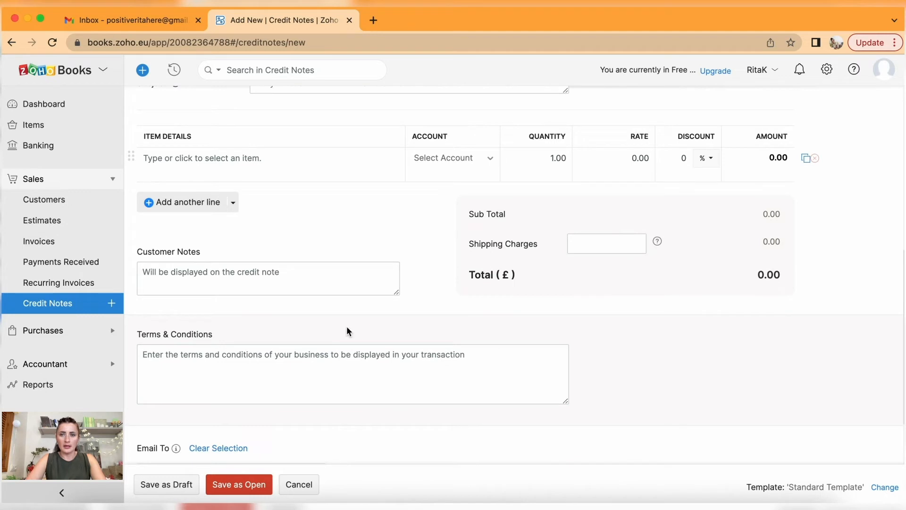
left_click(624, 156)
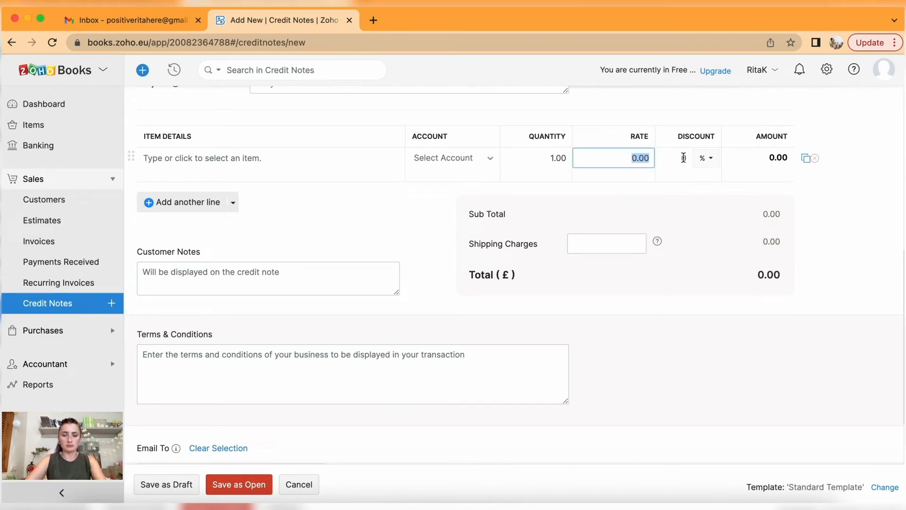
type("250")
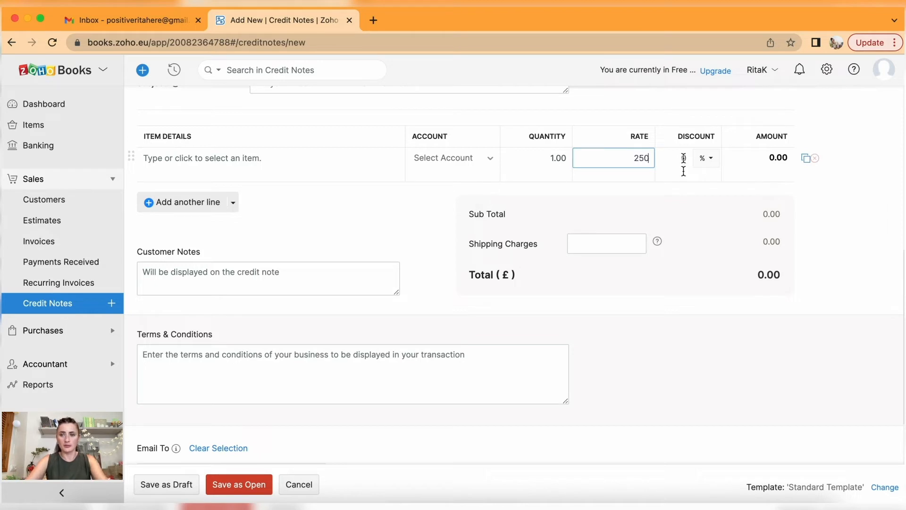
left_click(686, 291)
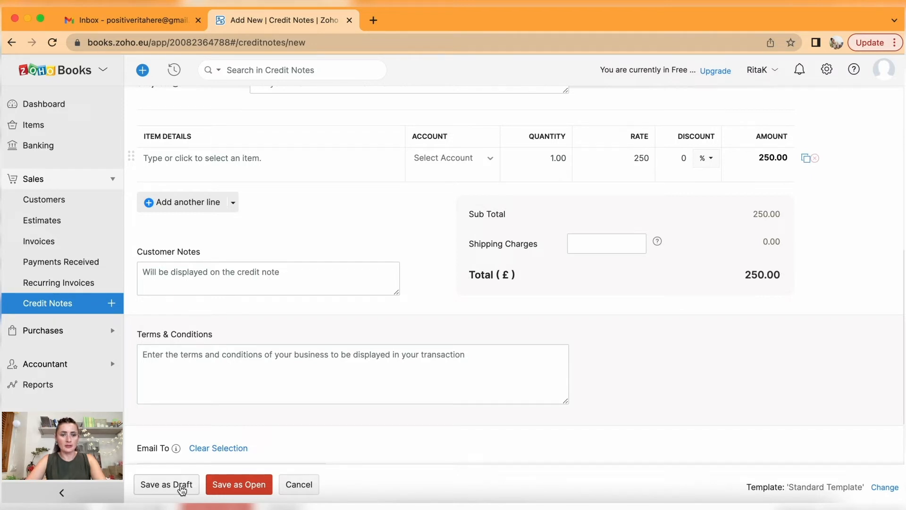
Try saving the credit note as open.
left_click(233, 486)
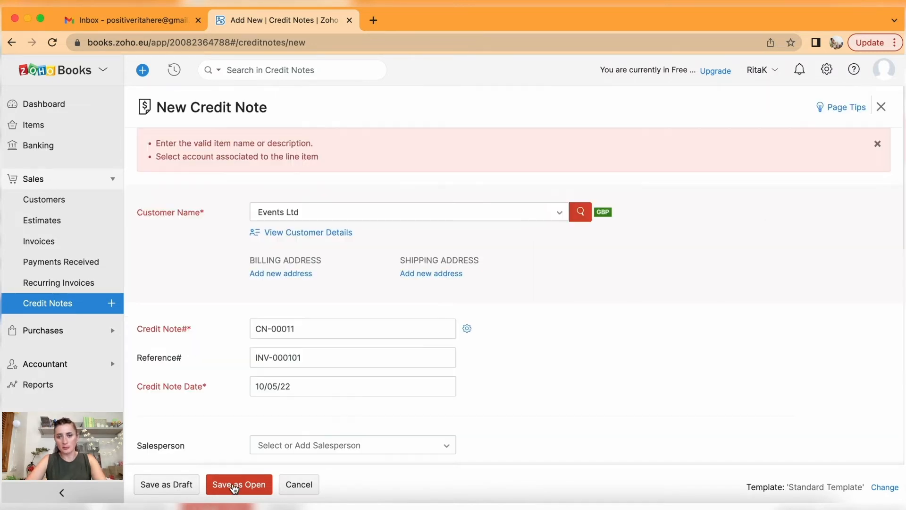
scroll(320, 333, "down", 2)
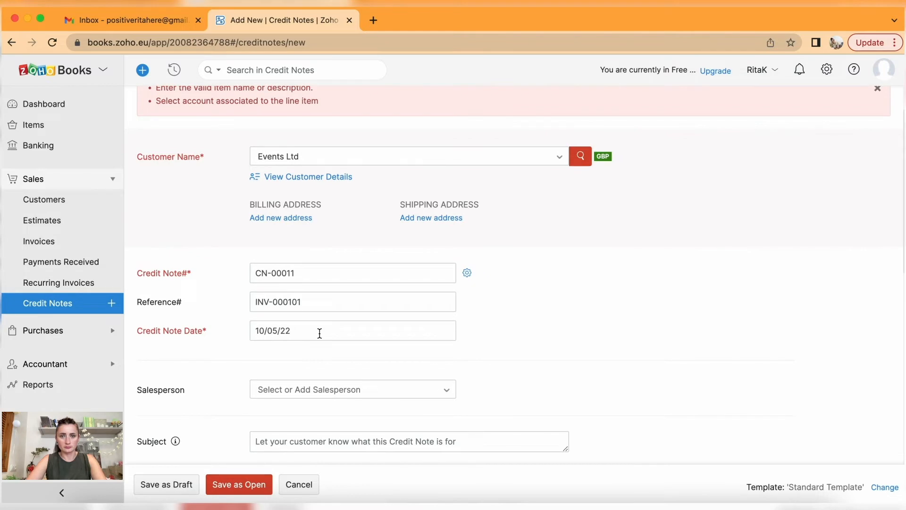
scroll(320, 334, "up", 2)
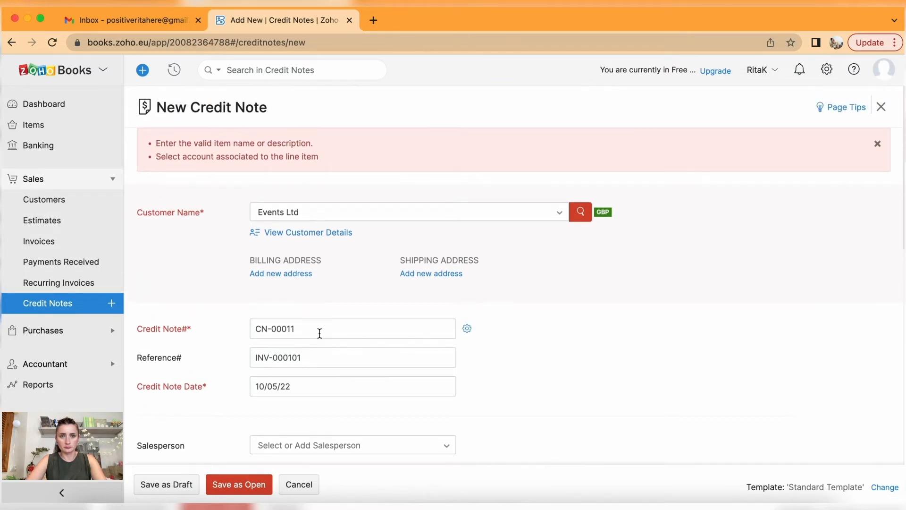
scroll(319, 333, "down", 10)
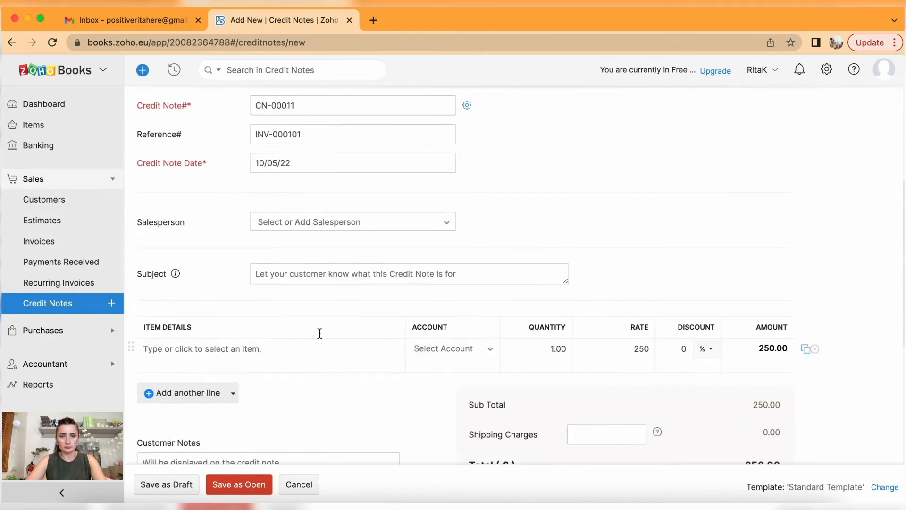
Add the Events 1 item, change its rate from 2500 to 250, and save as draft.
left_click(276, 241)
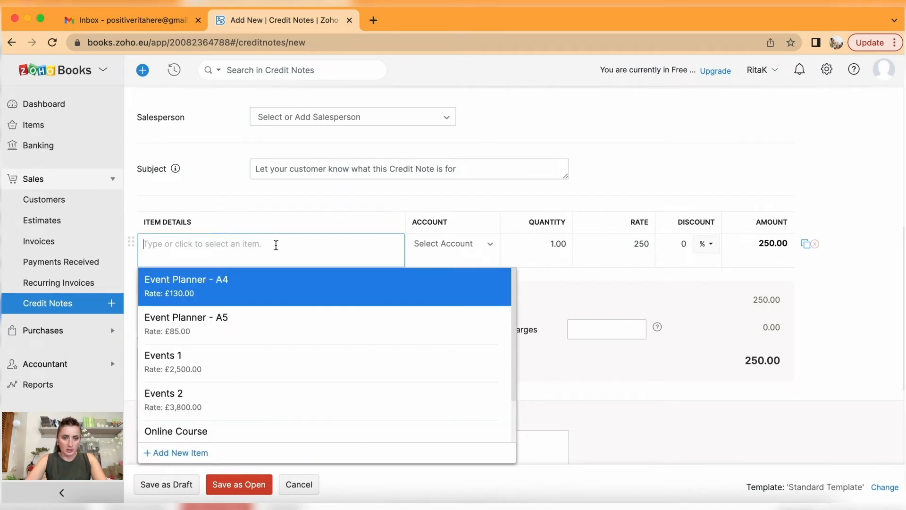
left_click(276, 359)
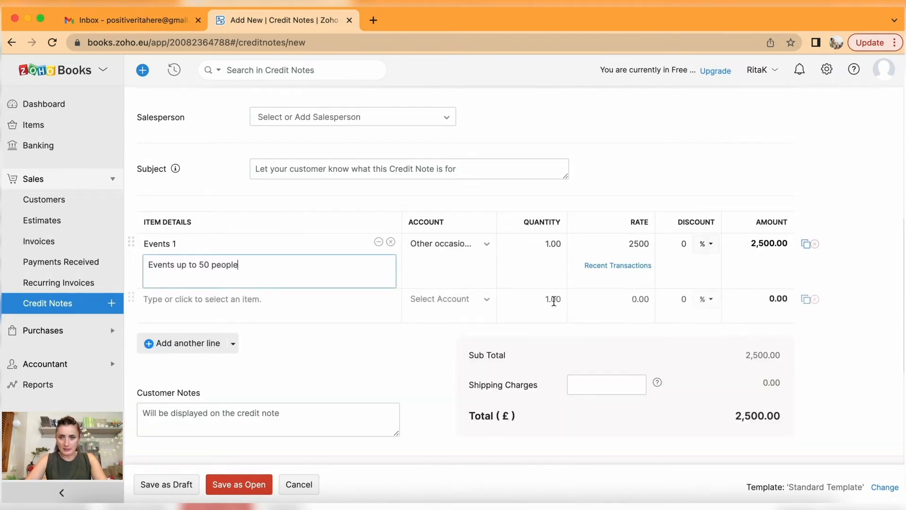
left_click(596, 249)
left_click_drag(604, 245, 691, 242)
type("250")
left_click(765, 255)
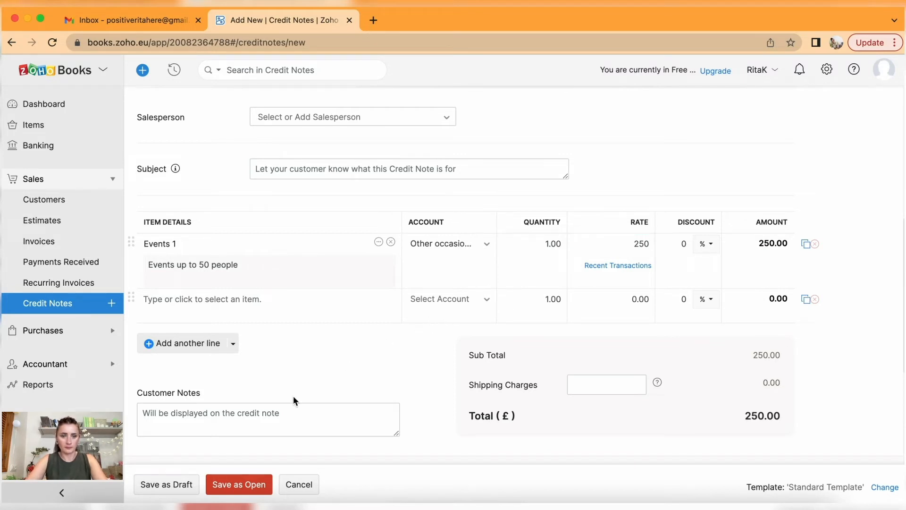
left_click(186, 487)
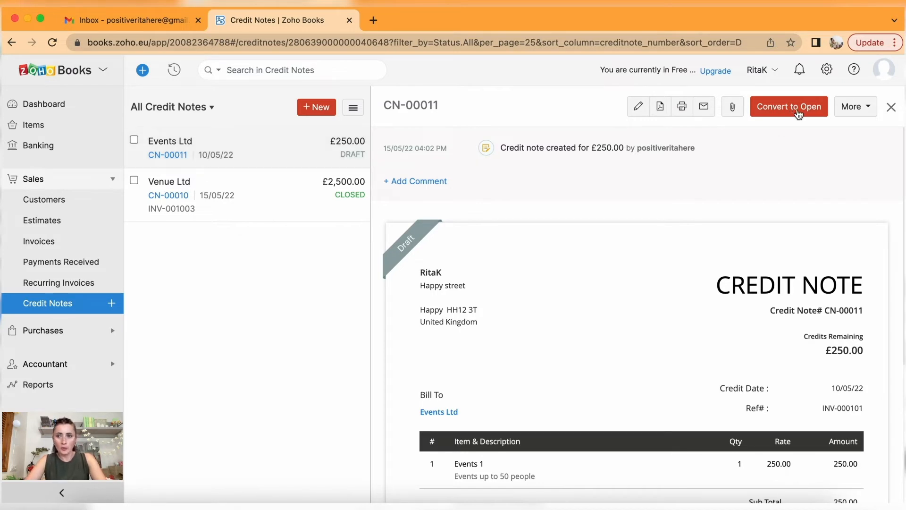
Apply CN-00011's £250 credit to invoice INV-001000 and save.
left_click(870, 107)
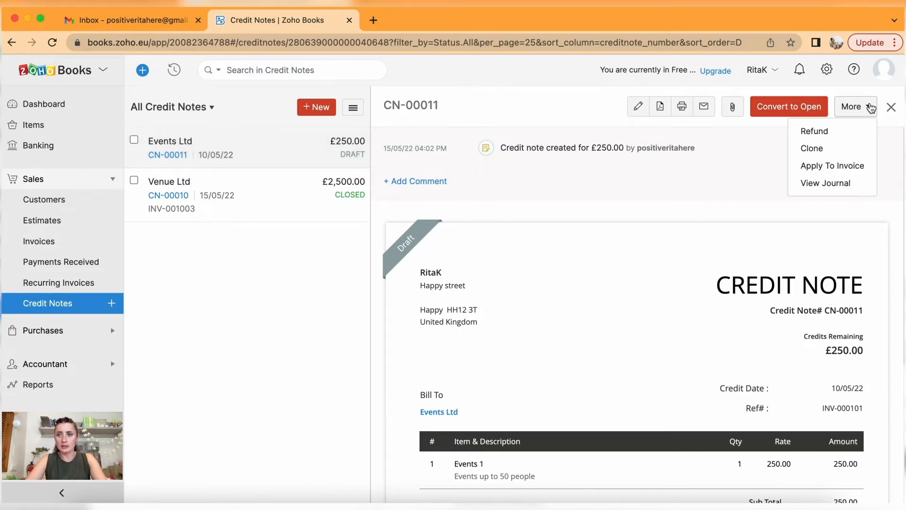
left_click(832, 170)
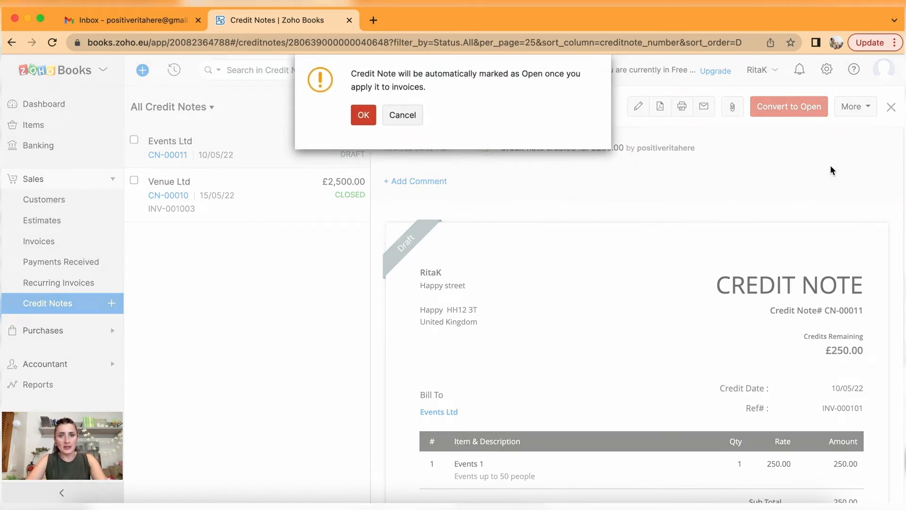
left_click(363, 115)
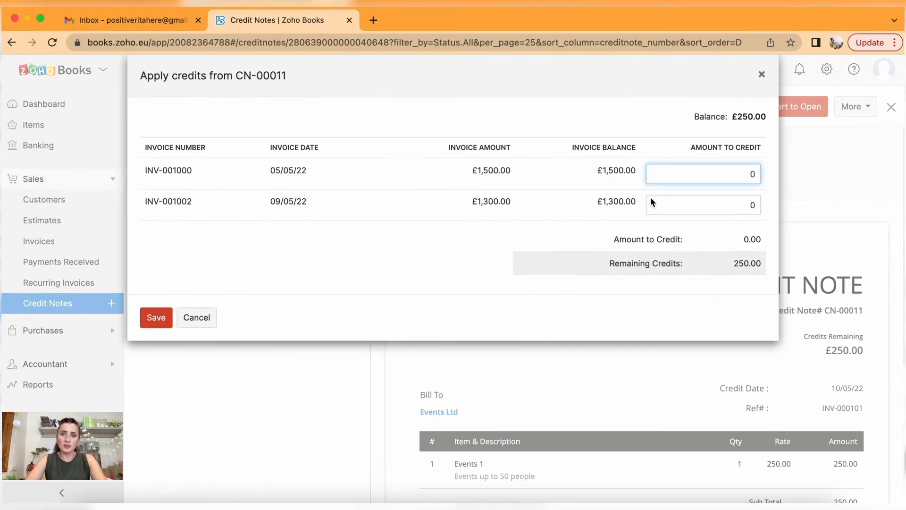
left_click_drag(727, 174, 806, 178)
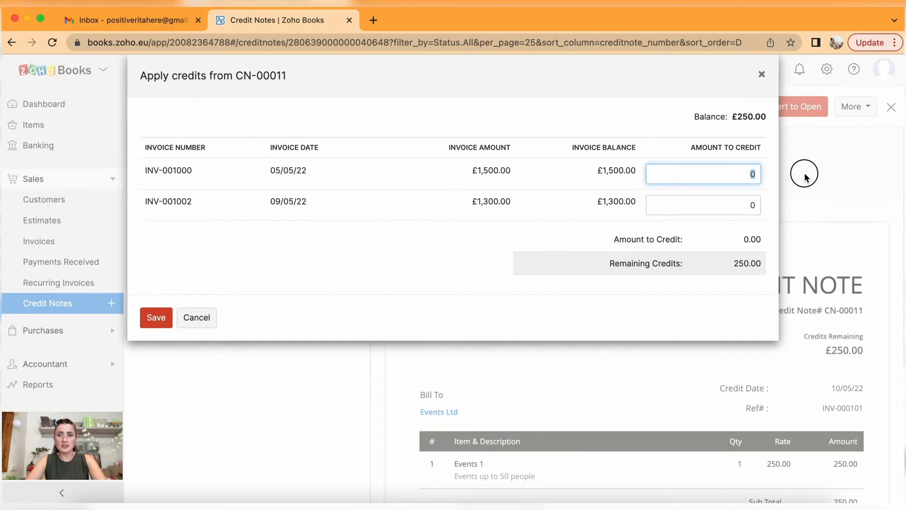
type("25")
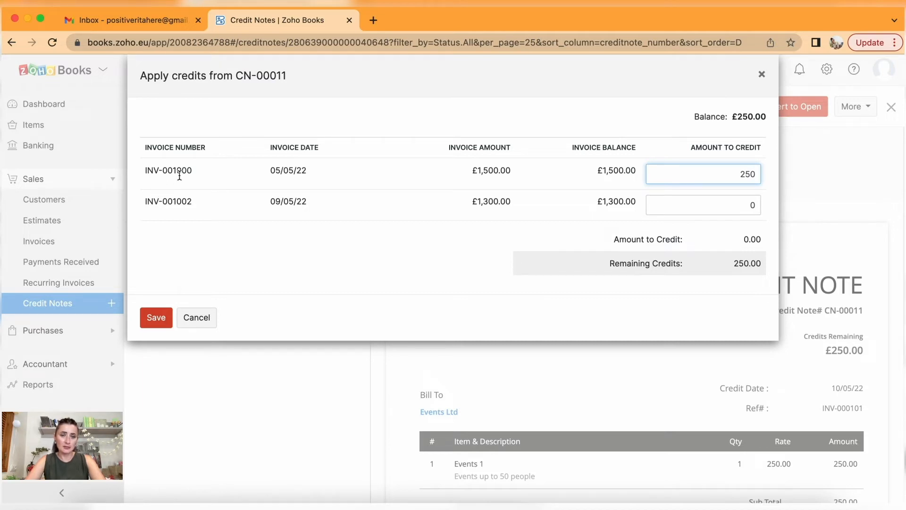
left_click(152, 317)
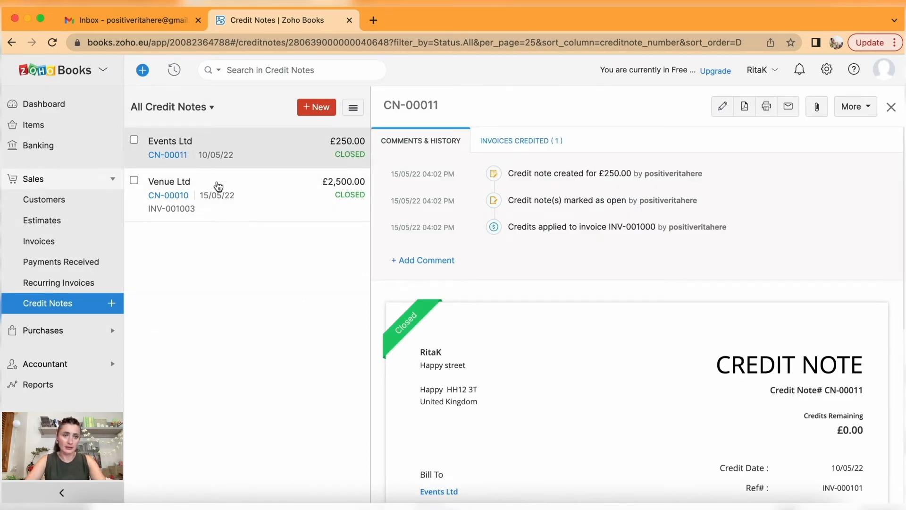
Review all invoices, with INV-001000 partially paid at £1,250.00 due, then go to Estimates.
left_click(69, 242)
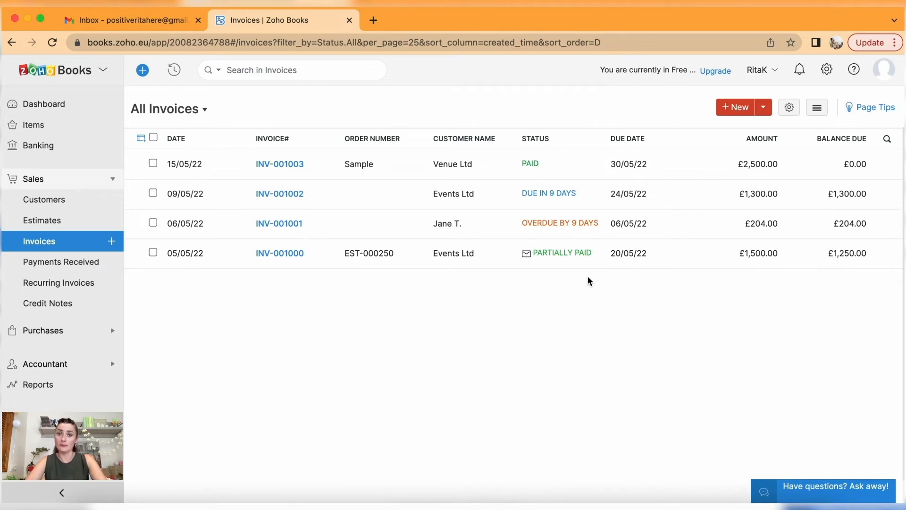
left_click(61, 222)
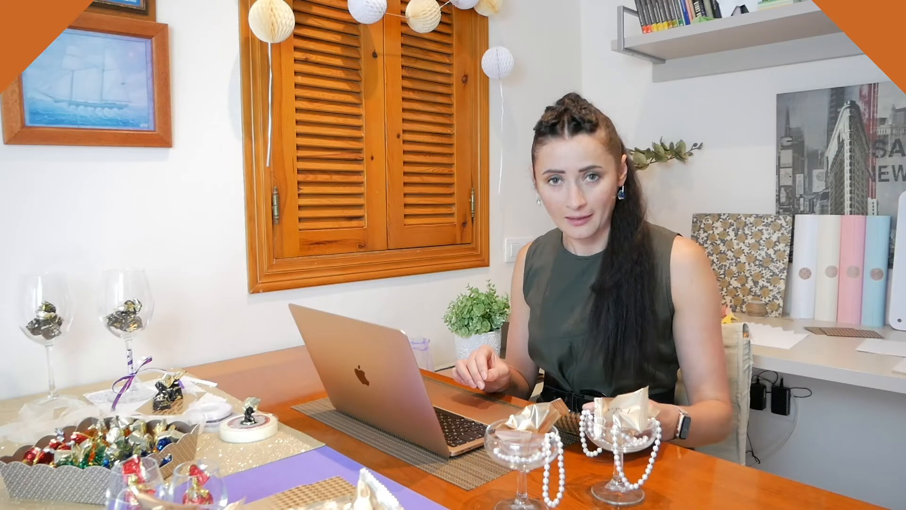
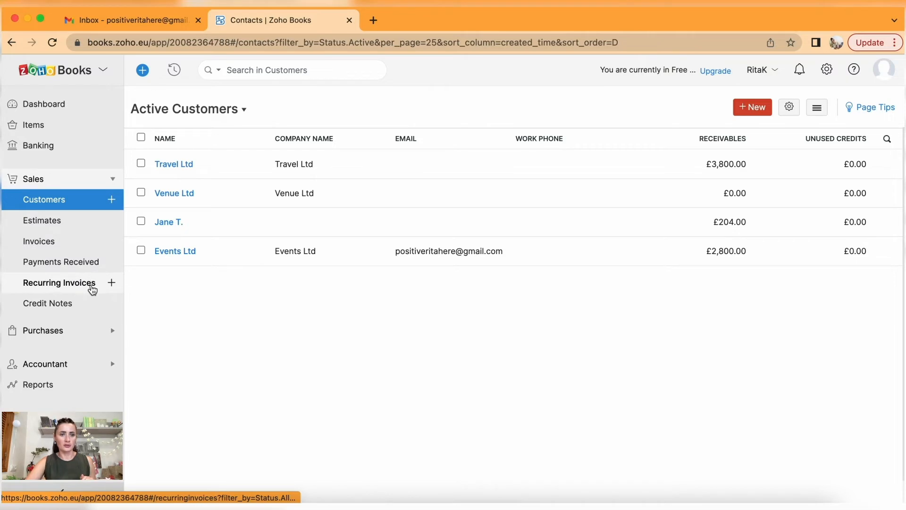
Start a new received payment from customer Travel Ltd.
left_click(85, 270)
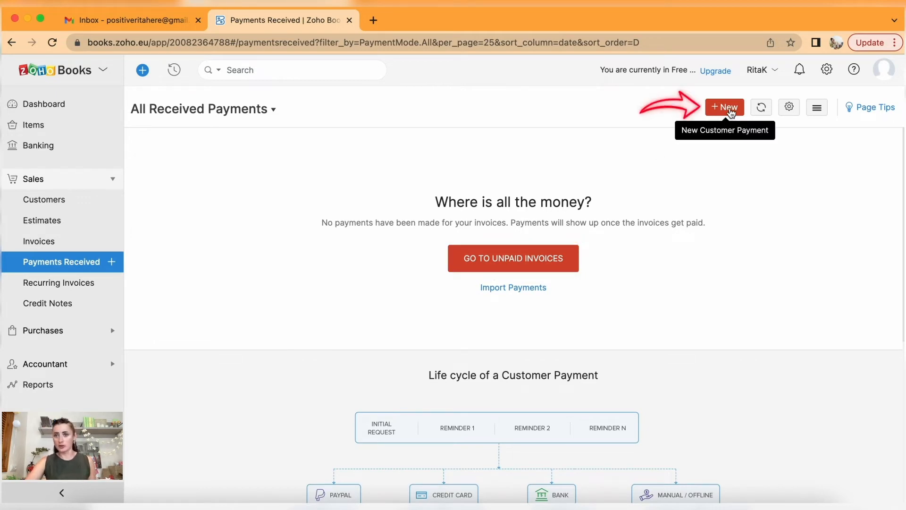
left_click(731, 107)
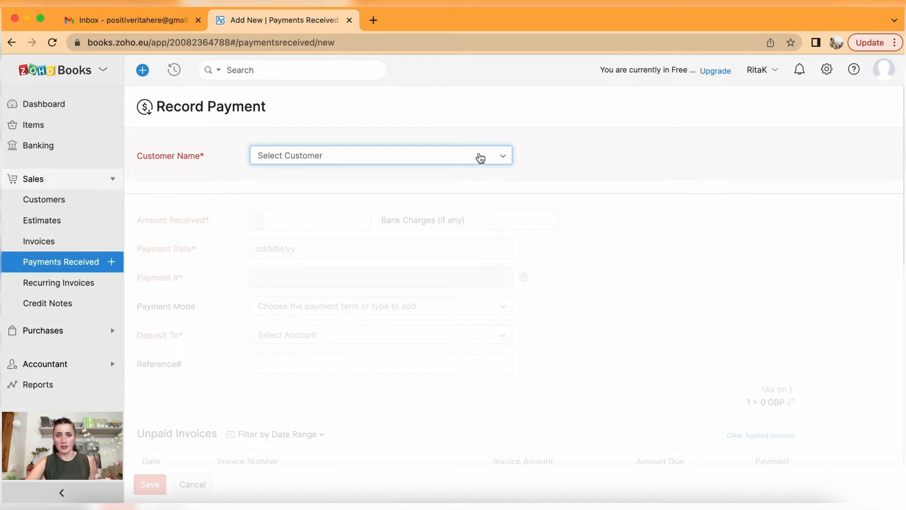
left_click(480, 158)
left_click(375, 243)
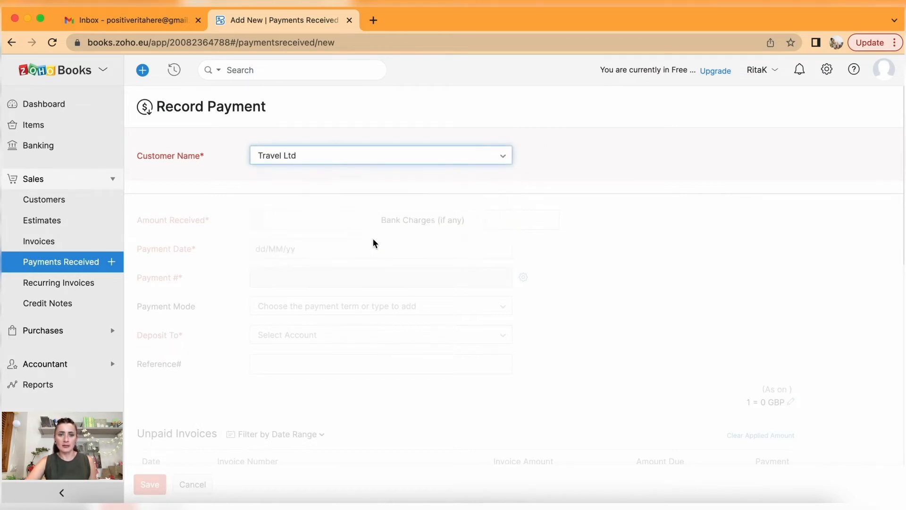
Enter £2,000 dated 03/05/22 and apply it in full to invoice INV-001004.
left_click(323, 231)
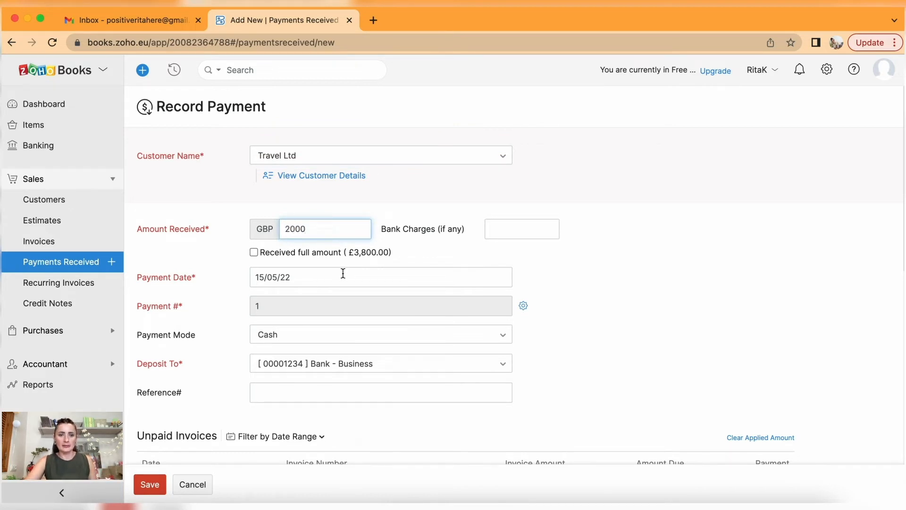
left_click(344, 274)
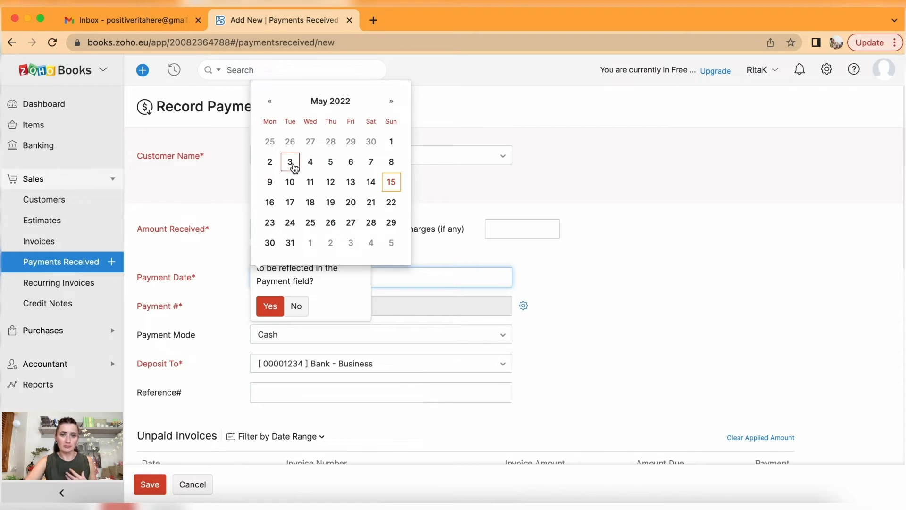
left_click(290, 163)
left_click(270, 308)
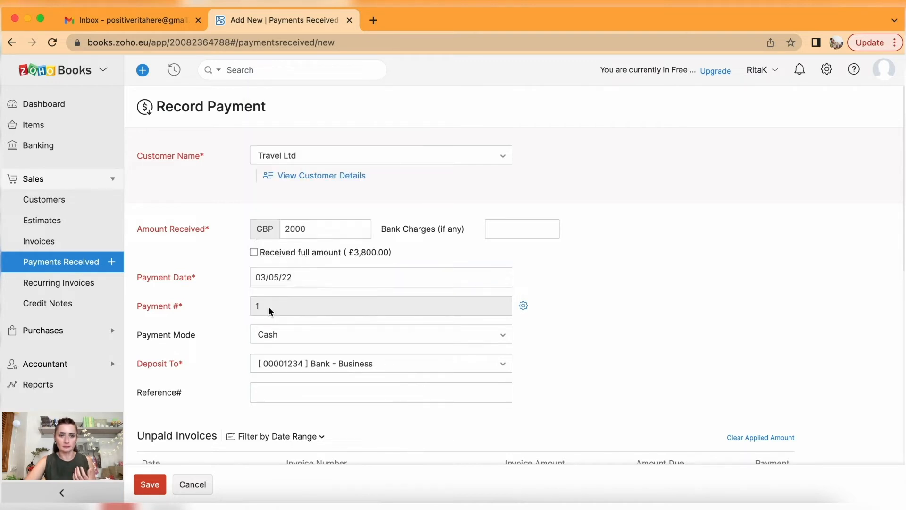
scroll(361, 306, "down", 3)
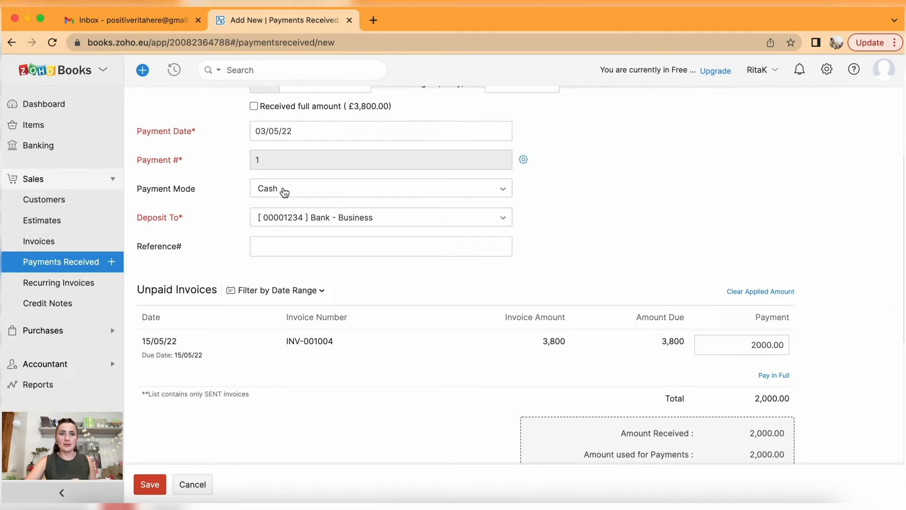
left_click(285, 191)
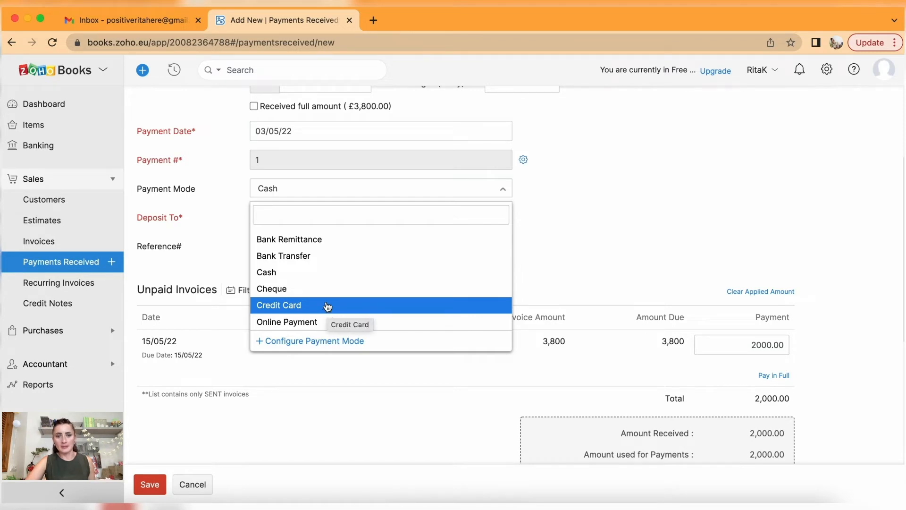
Keep Cash as payment mode, deposit to Petty Cash, reference 'Deposit pyt in cash', and save.
left_click(307, 275)
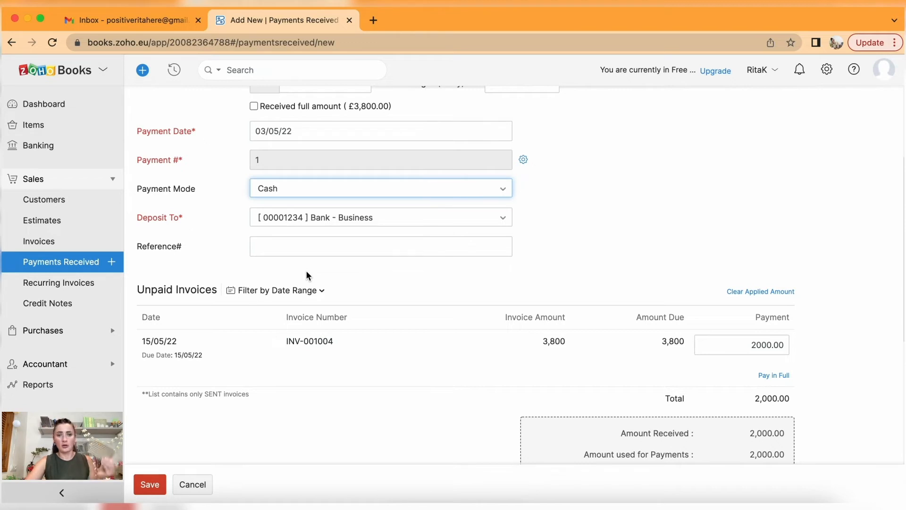
left_click(283, 216)
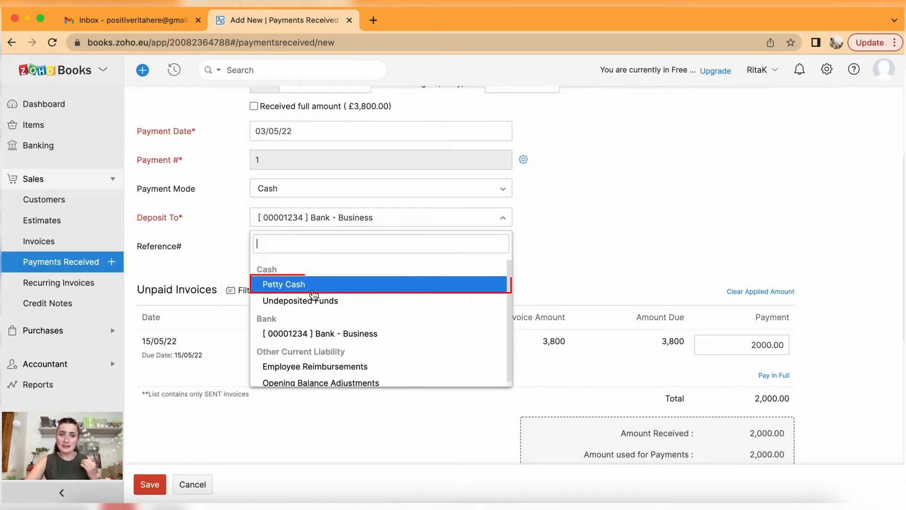
left_click(311, 289)
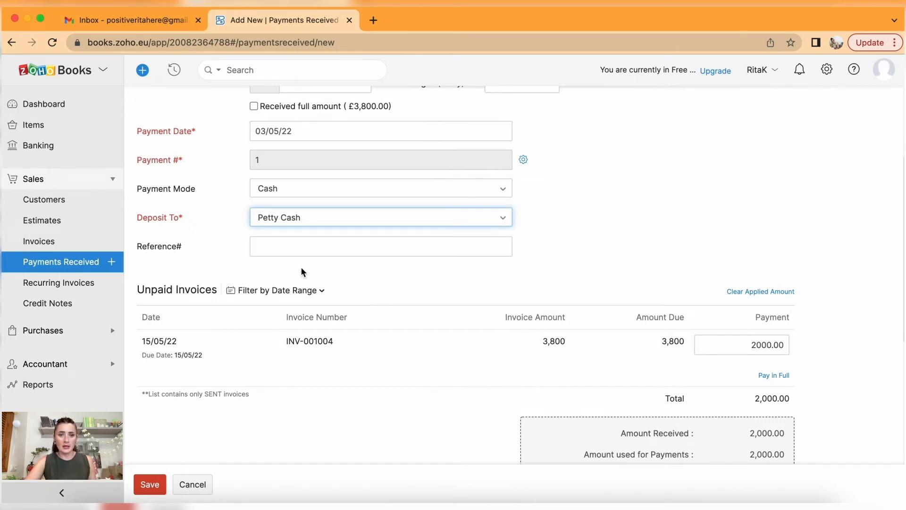
left_click(287, 248)
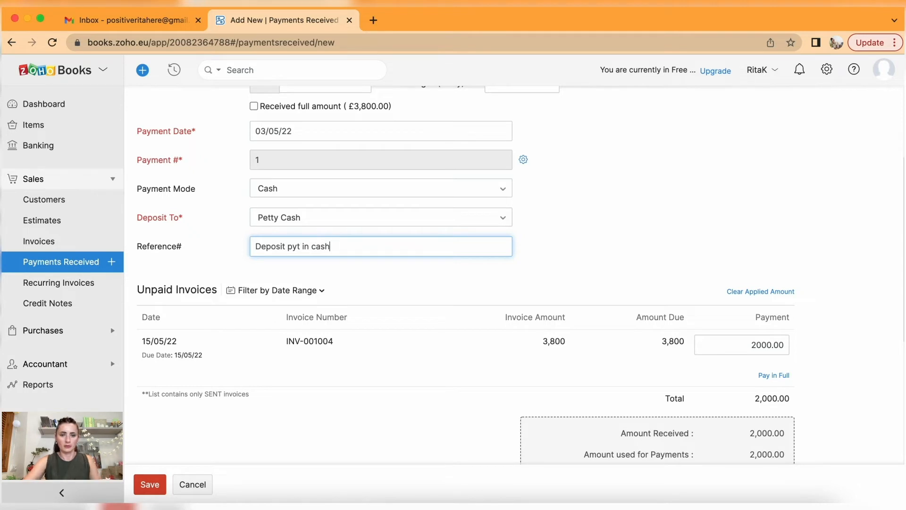
scroll(359, 317, "down", 3)
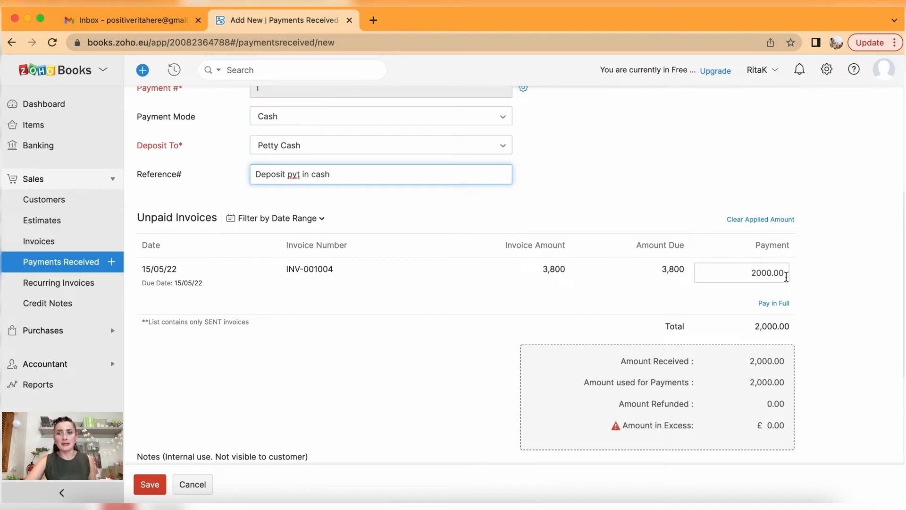
scroll(784, 276, "down", 2)
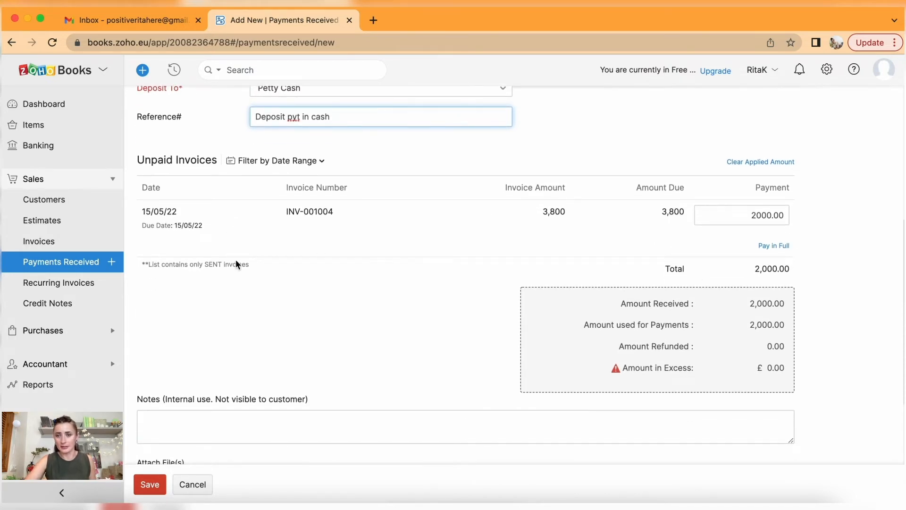
scroll(238, 264, "down", 3)
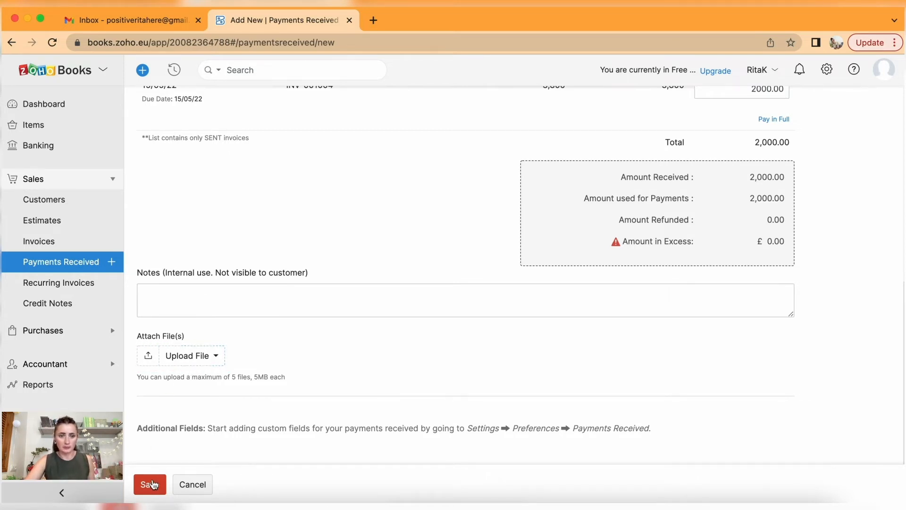
left_click(151, 486)
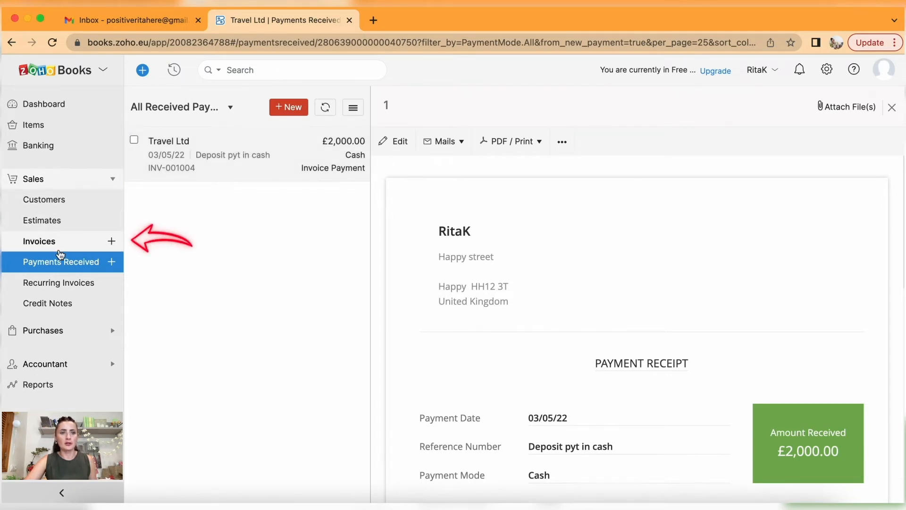
left_click(55, 244)
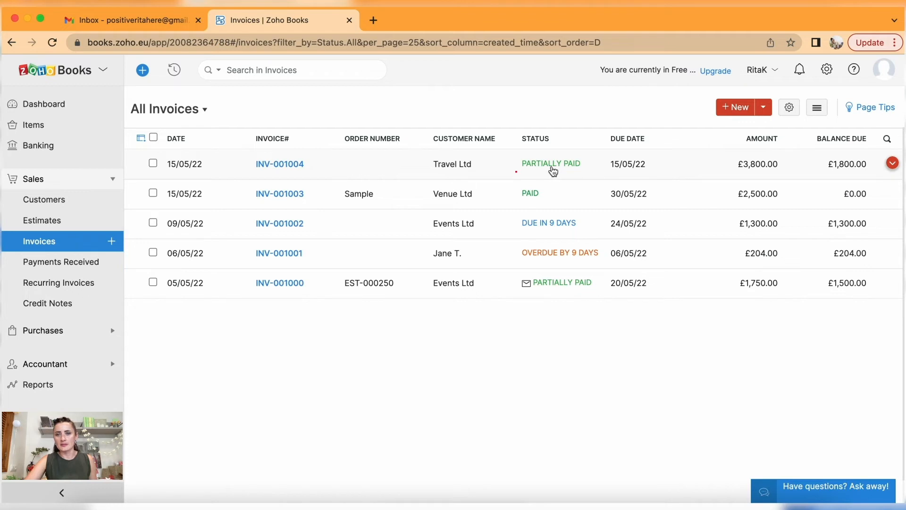
Check INV-001004's £2,000 Travel Ltd payment, then view all received payments.
left_click(463, 170)
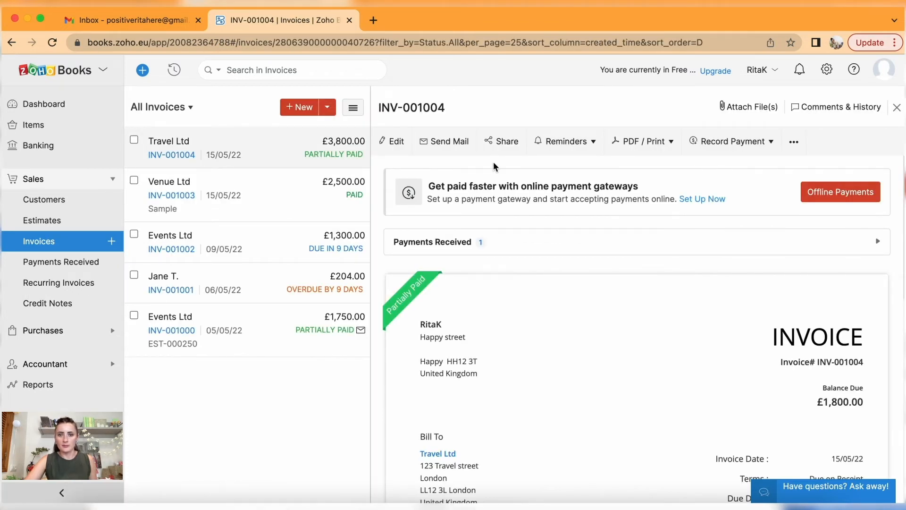
left_click(548, 241)
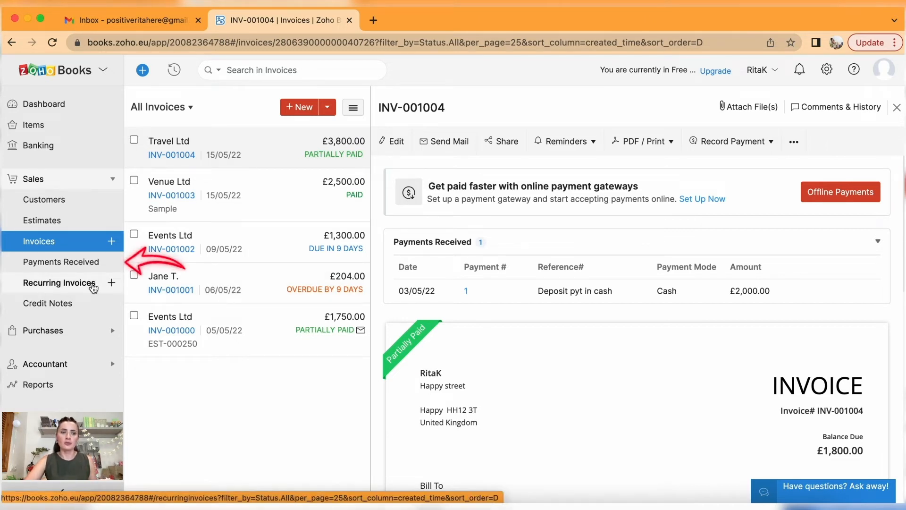
left_click(83, 262)
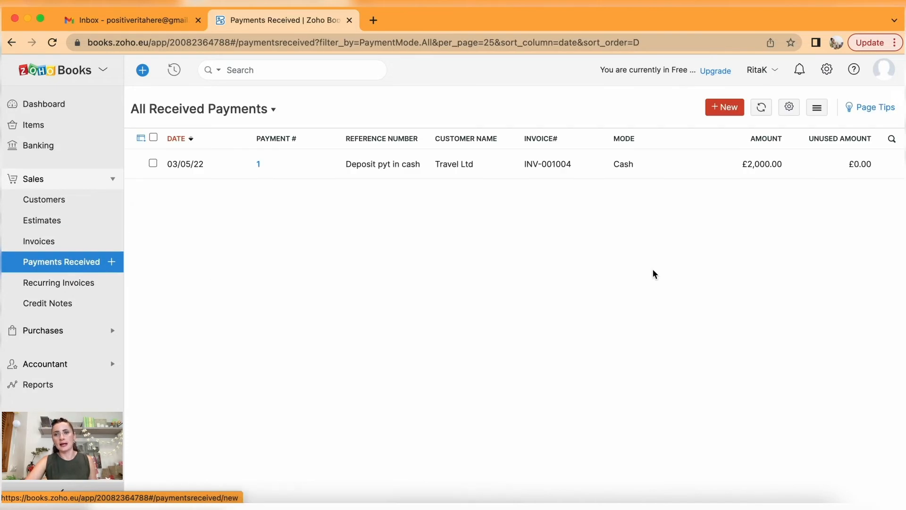
left_click(106, 179)
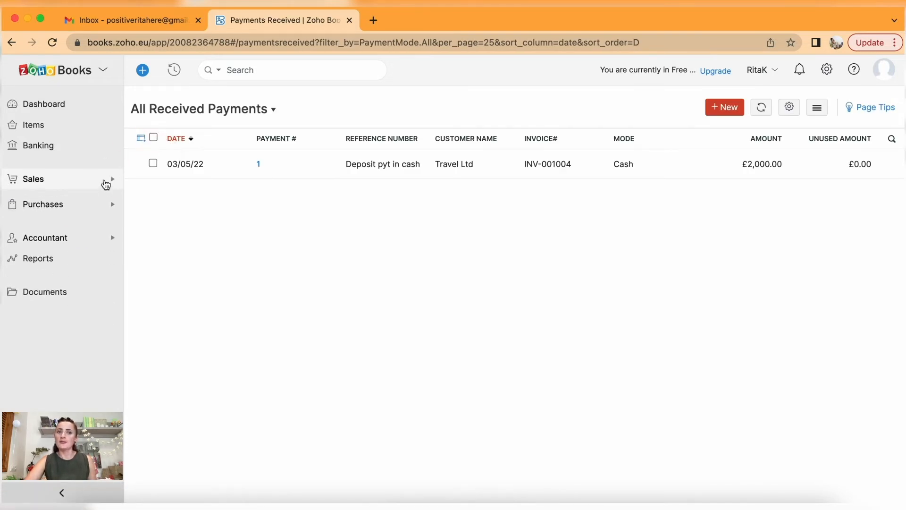
Open the 15 uncategorised Bank - Business transactions from the banking overview.
left_click(61, 147)
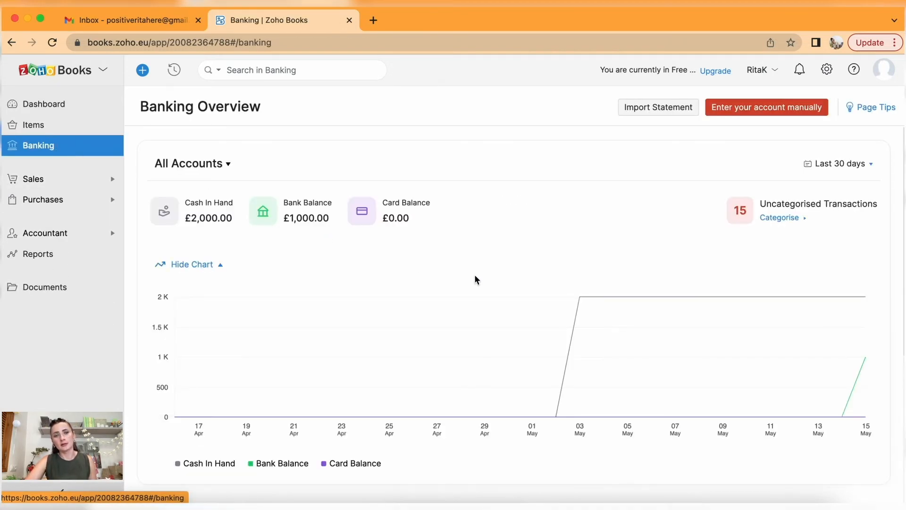
scroll(476, 279, "down", 3)
scroll(476, 279, "down", 2)
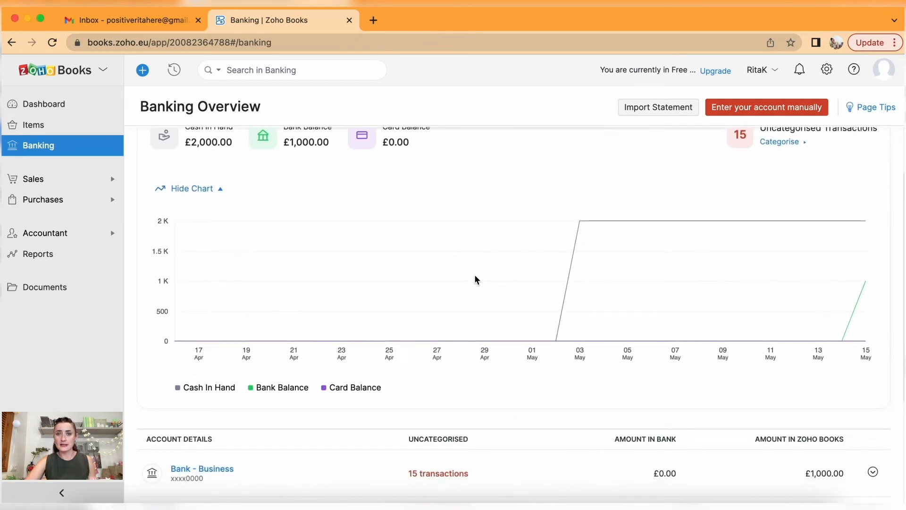
scroll(477, 279, "down", 5)
left_click(431, 331)
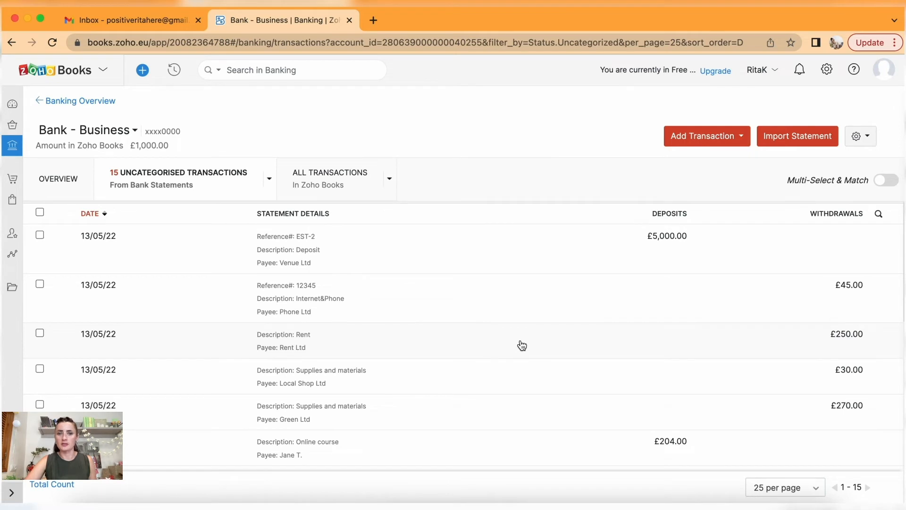
scroll(522, 345, "down", 1)
scroll(522, 345, "up", 1)
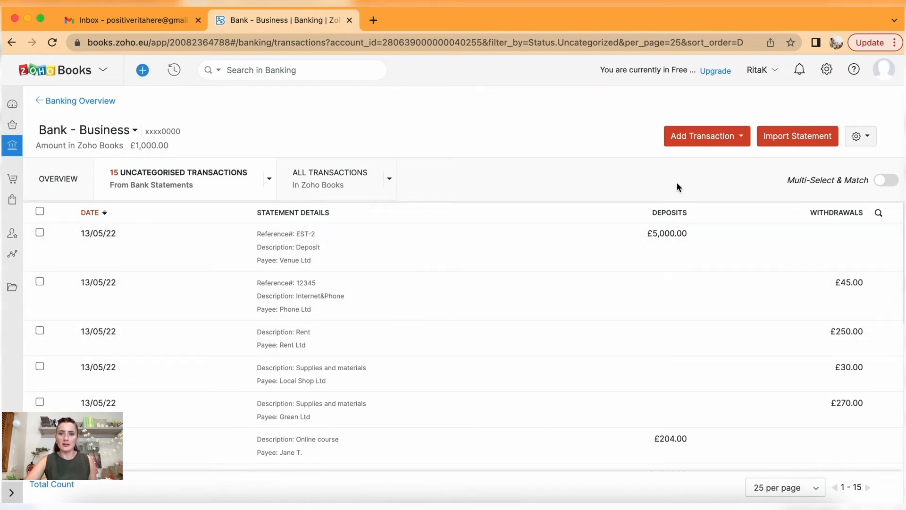
scroll(666, 246, "down", 5)
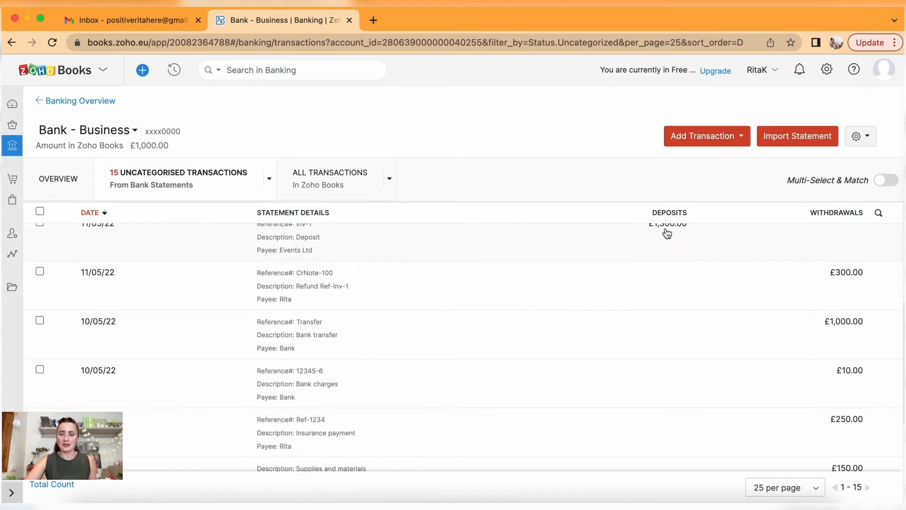
scroll(666, 233, "down", 5)
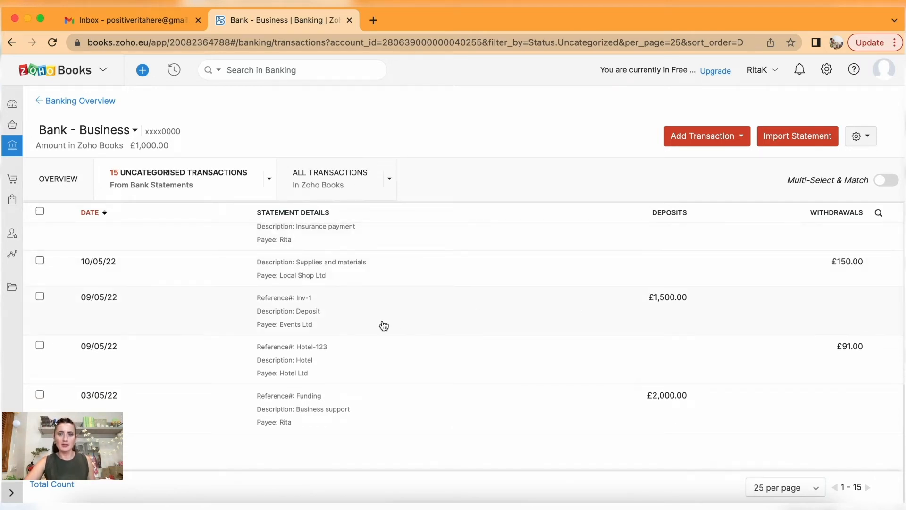
Match the 09/05/22 £1,500 Inv-1 deposit to invoice INV-001000.
left_click(318, 323)
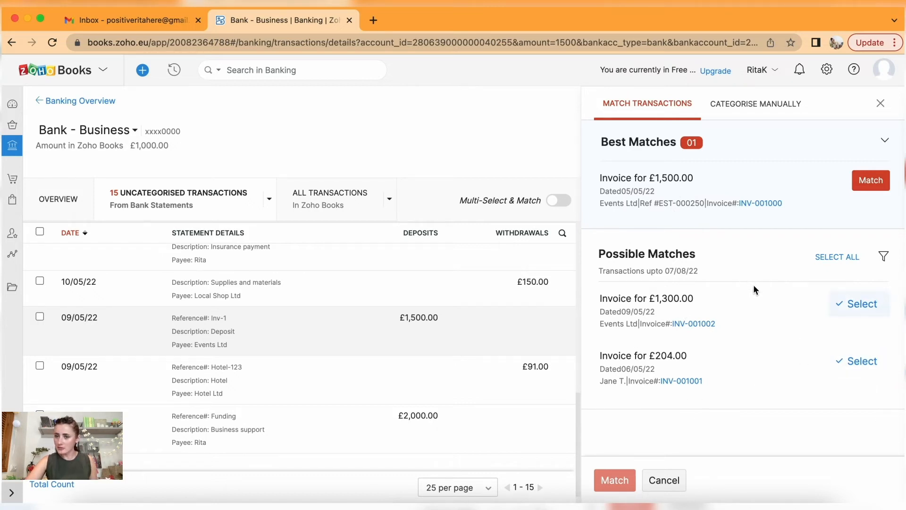
left_click_drag(598, 257, 698, 261)
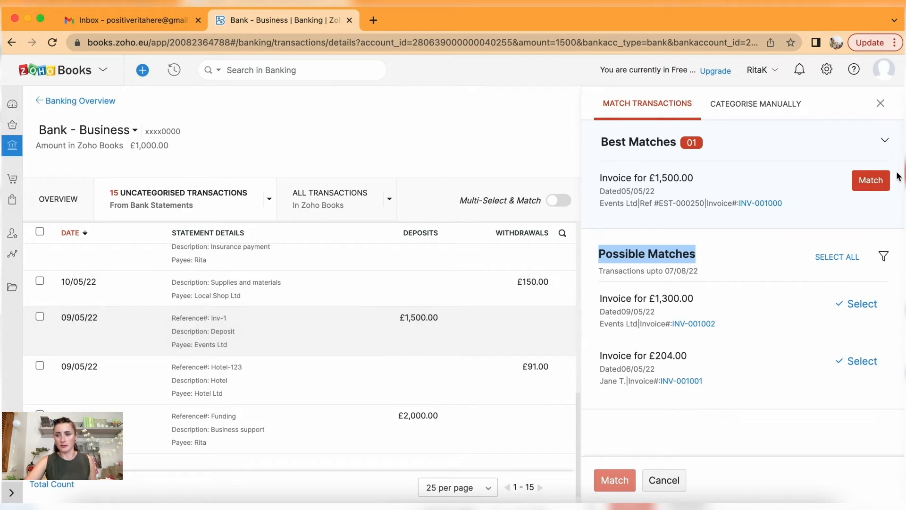
left_click(875, 182)
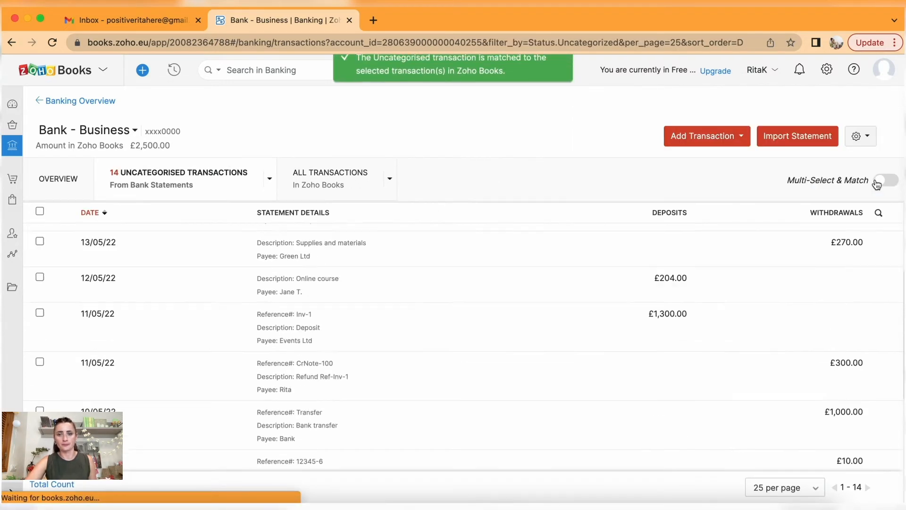
scroll(462, 326, "up", 5)
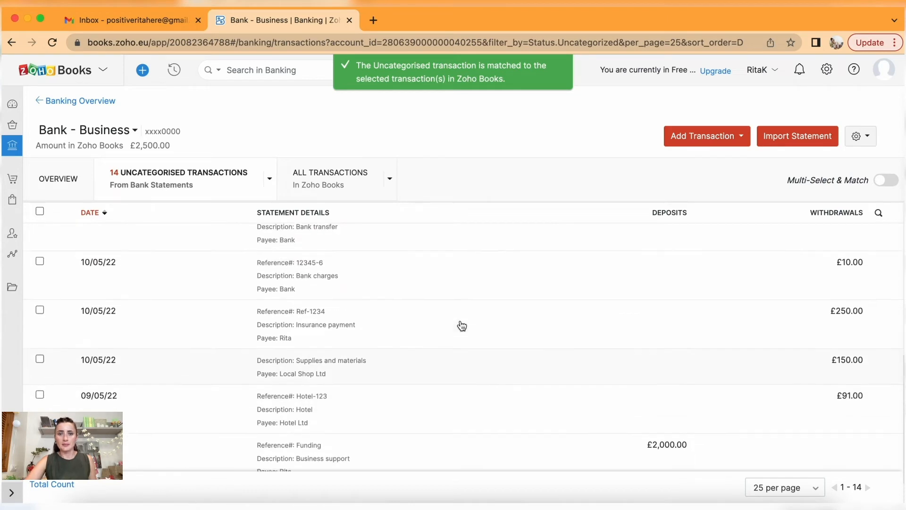
scroll(462, 326, "up", 1)
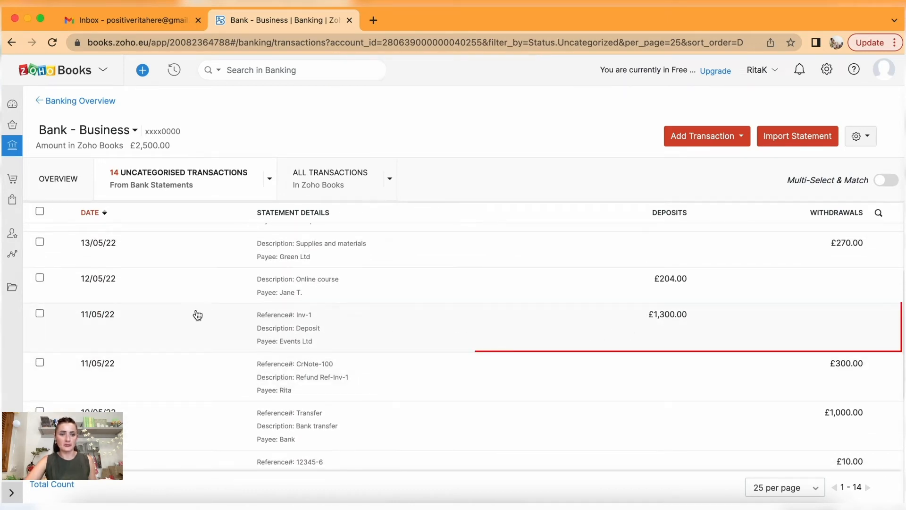
Match the 11/05/22 £1,300 Inv-1 deposit to invoice INV-001002.
left_click(316, 328)
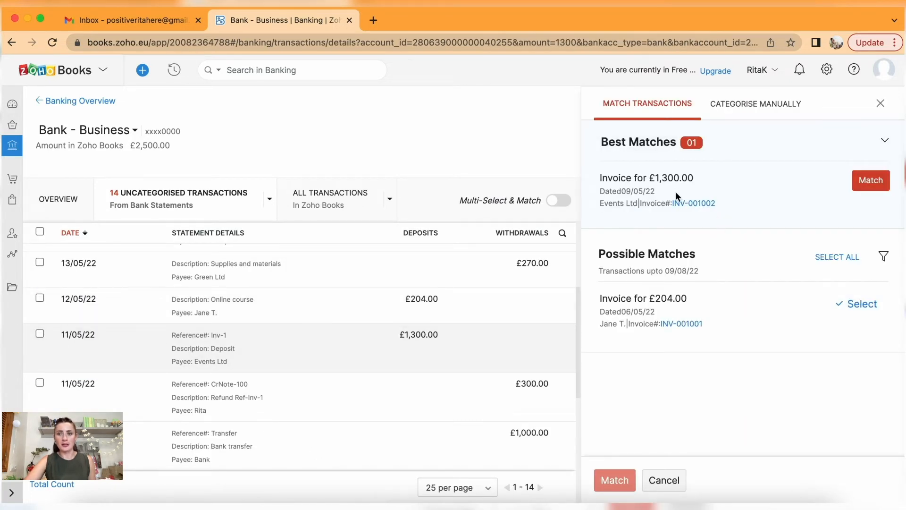
left_click(869, 186)
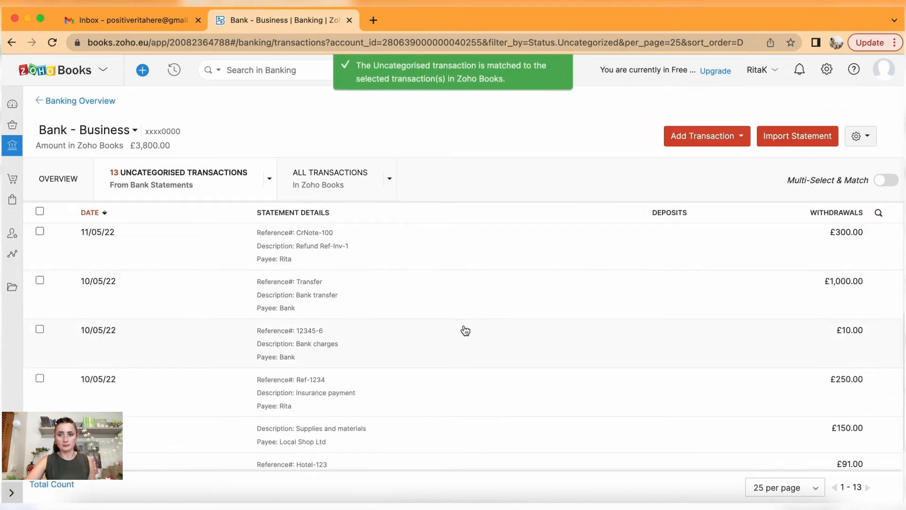
scroll(464, 330, "down", 3)
scroll(466, 330, "up", 5)
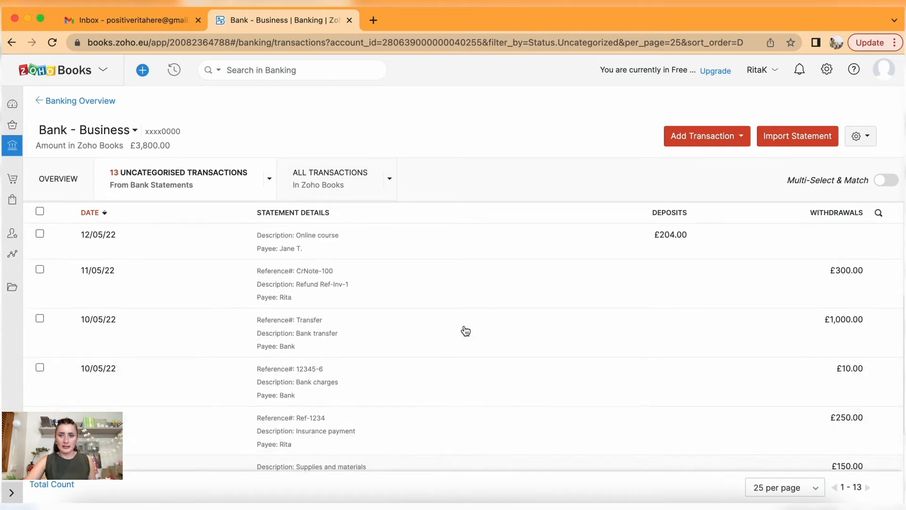
scroll(398, 393, "down", 5)
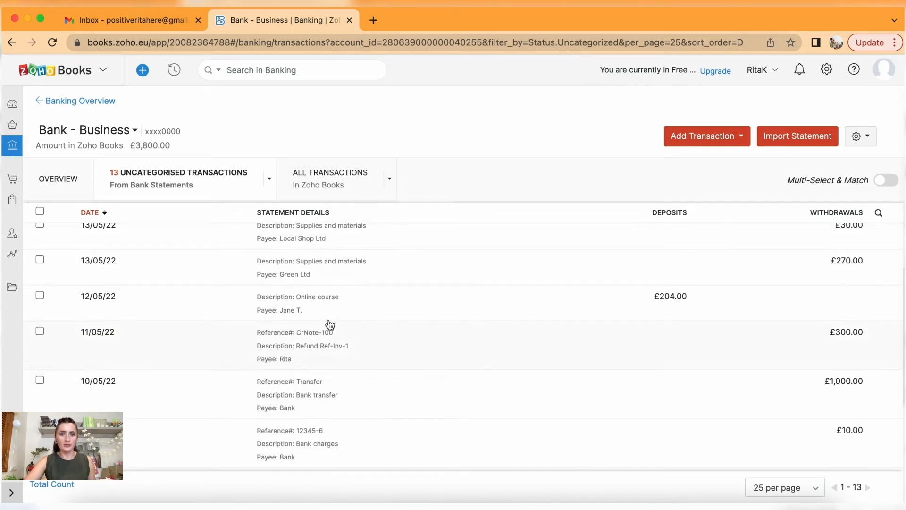
Match the 12/05/22 £204 Online course deposit to invoice INV-001001.
left_click(320, 306)
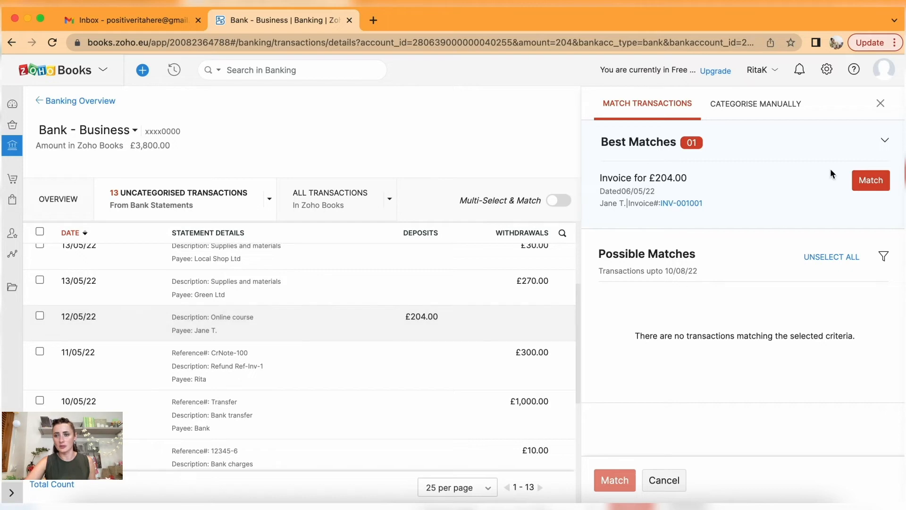
left_click(879, 181)
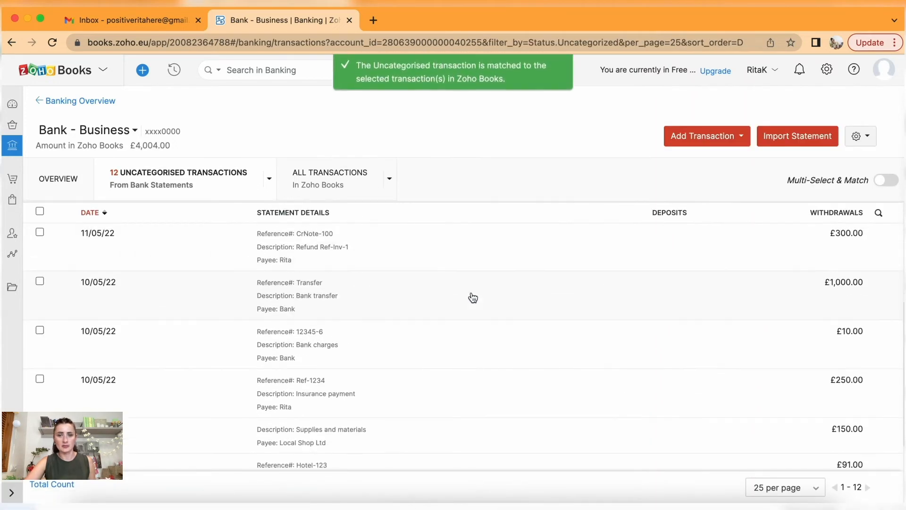
scroll(473, 298, "up", 4)
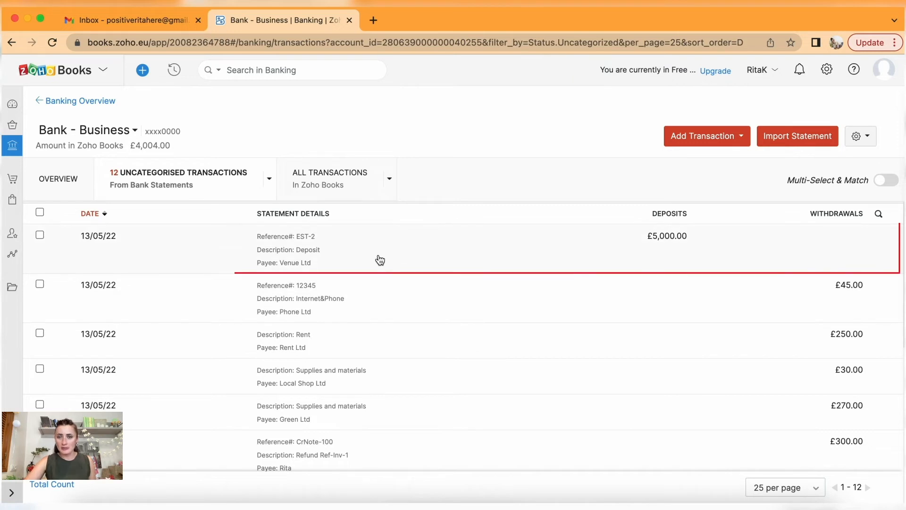
Manually categorise the £5,000 EST-2 deposit as a Customer Advance from Venue Ltd.
left_click(351, 242)
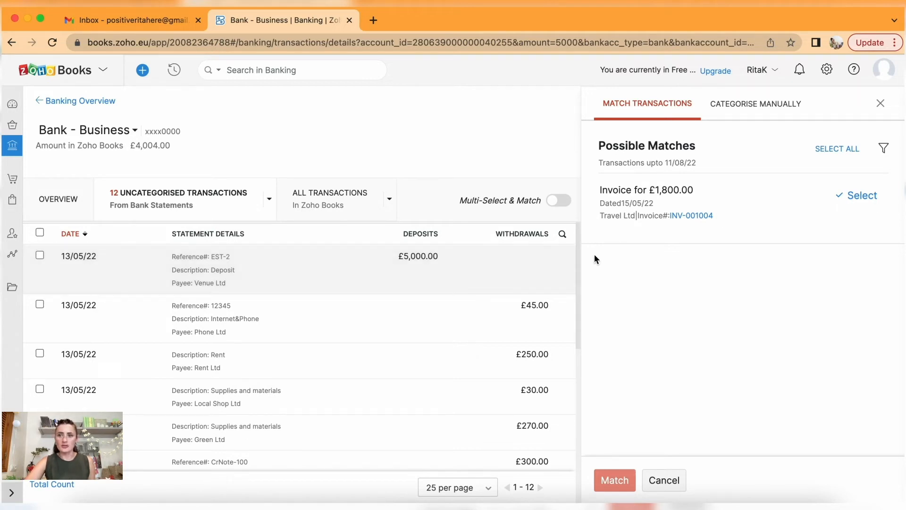
left_click(758, 109)
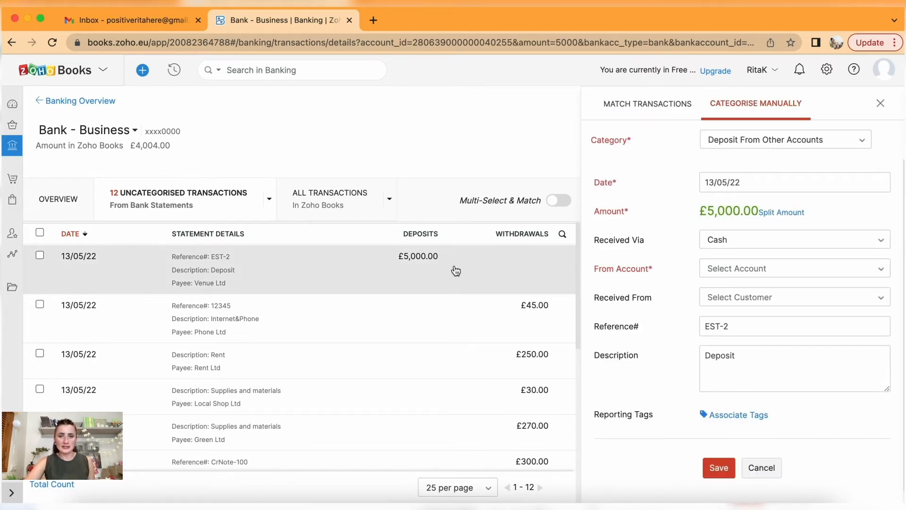
left_click(774, 145)
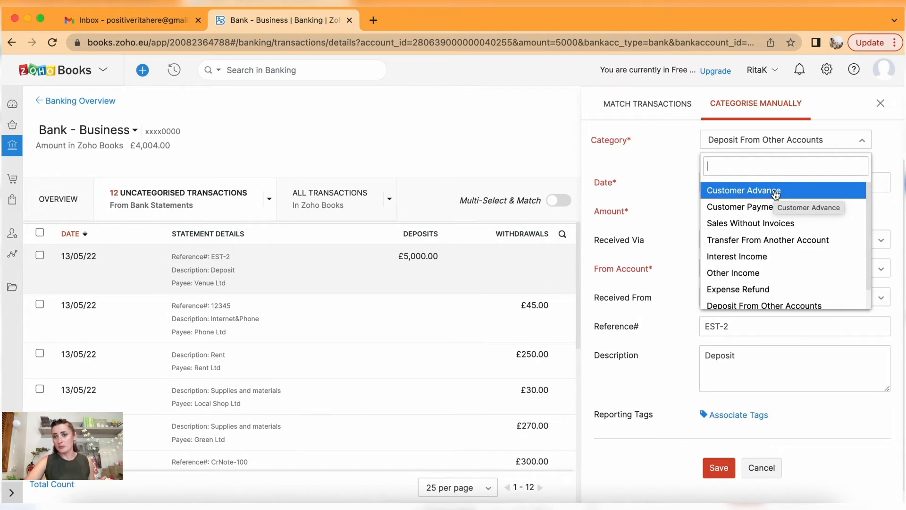
left_click(775, 194)
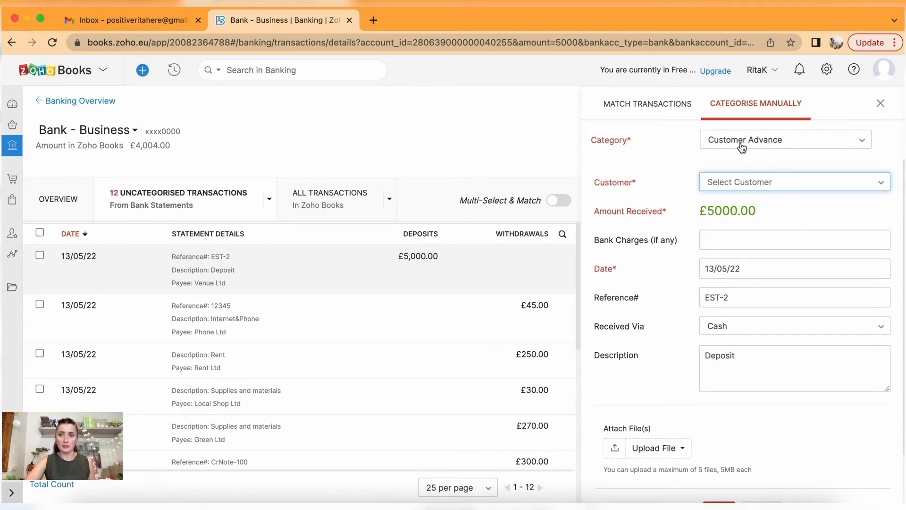
left_click(771, 187)
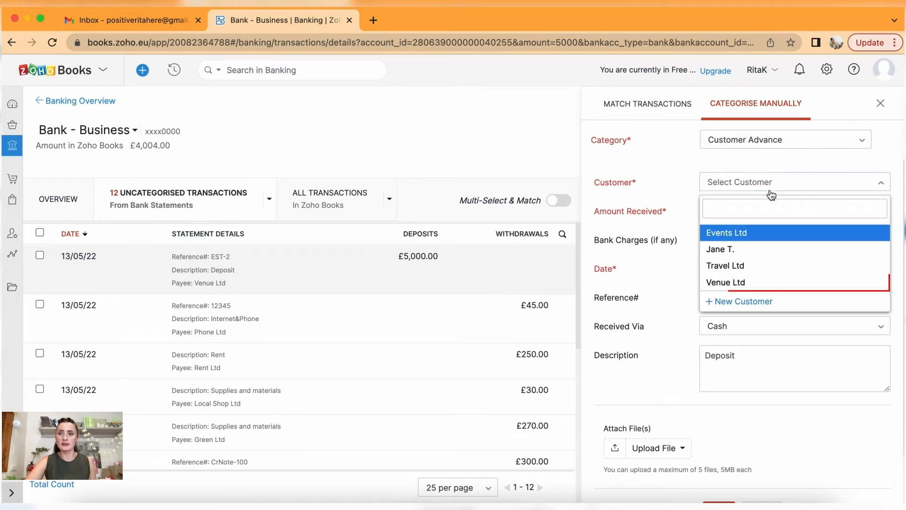
left_click(754, 286)
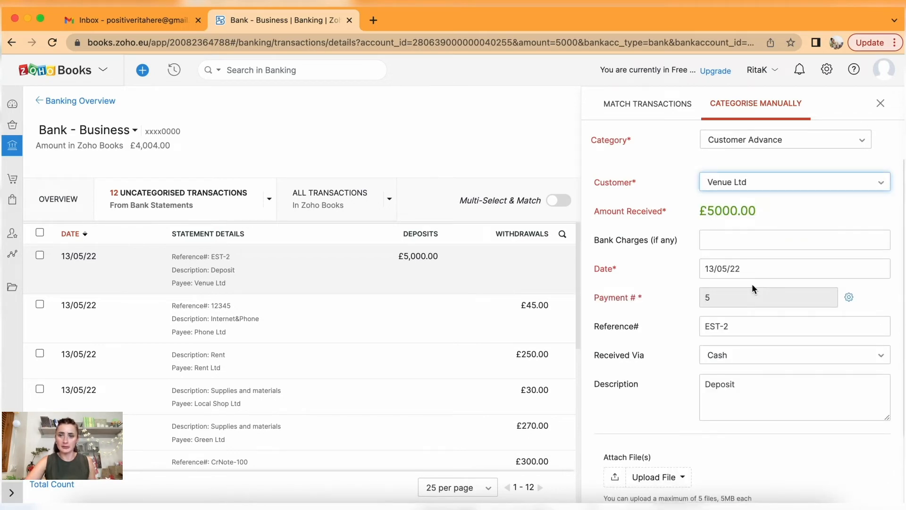
Set Received Via to Bank Remittance and save the categorised deposit.
scroll(752, 284, "down", 2)
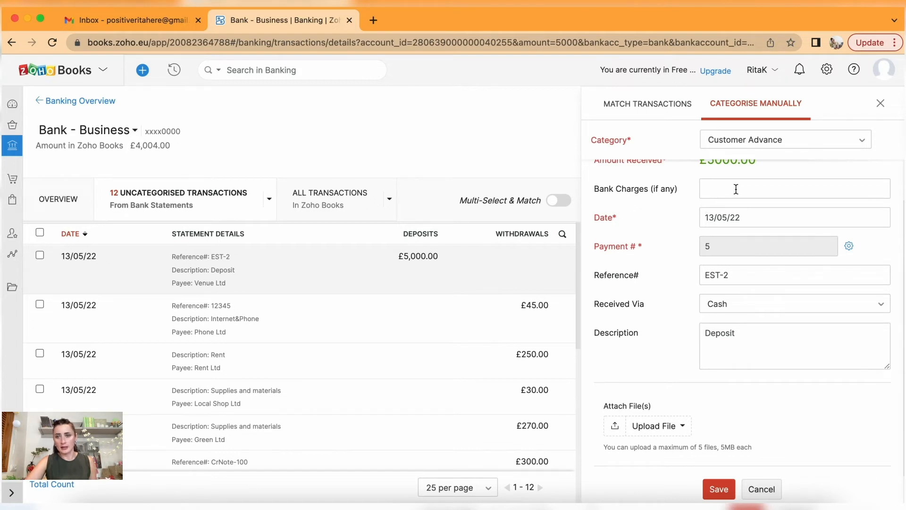
scroll(783, 233, "down", 1)
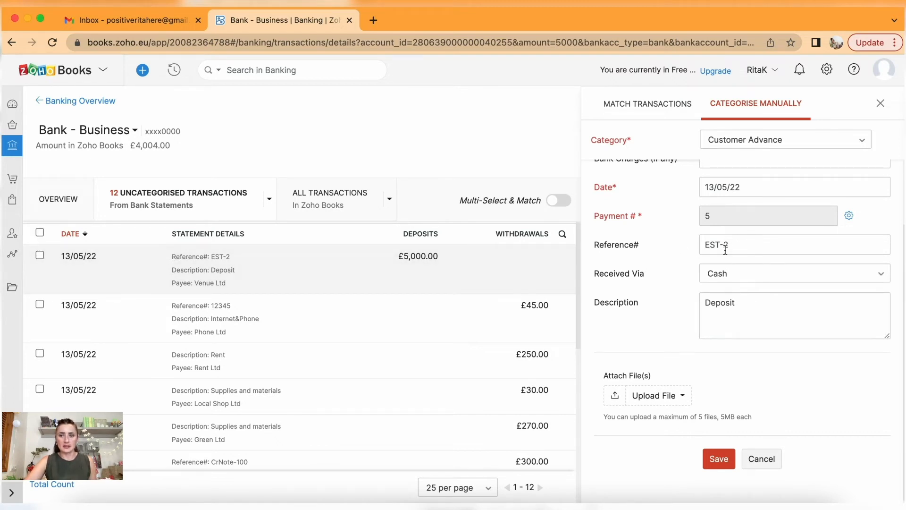
scroll(758, 296, "down", 1)
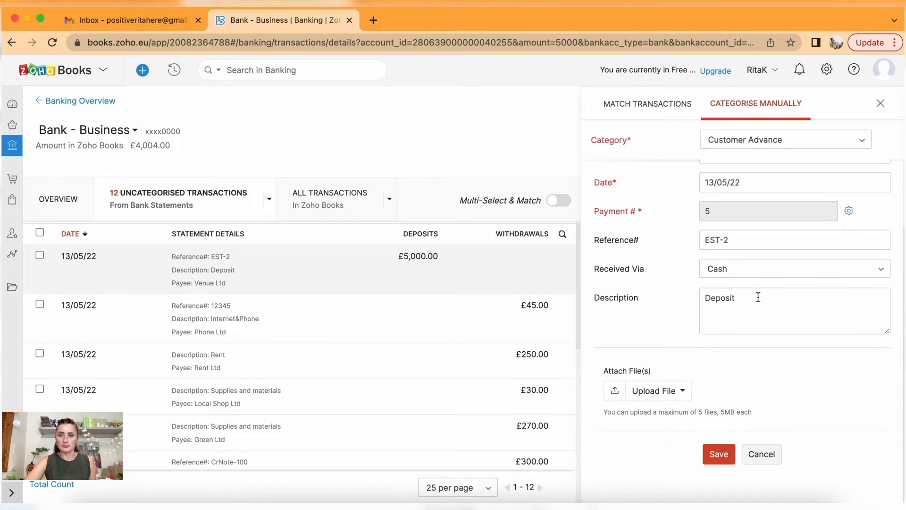
left_click(725, 272)
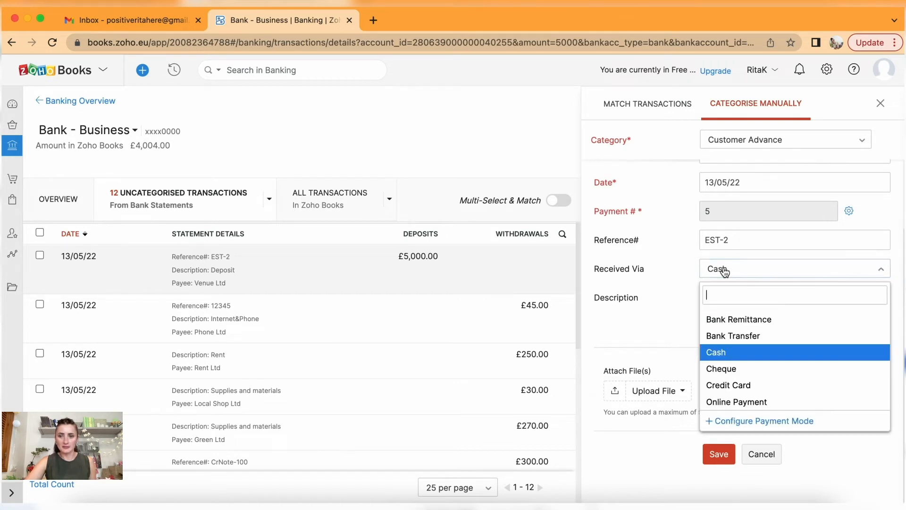
left_click(753, 321)
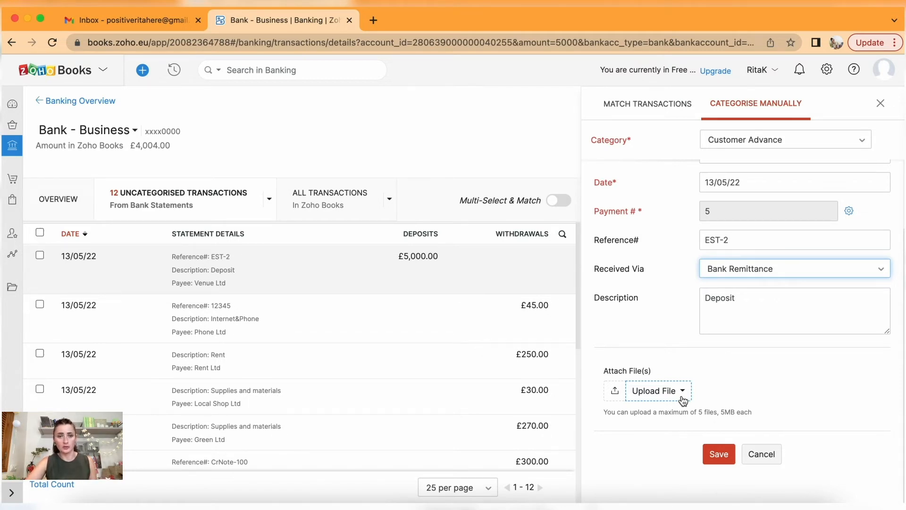
left_click(722, 455)
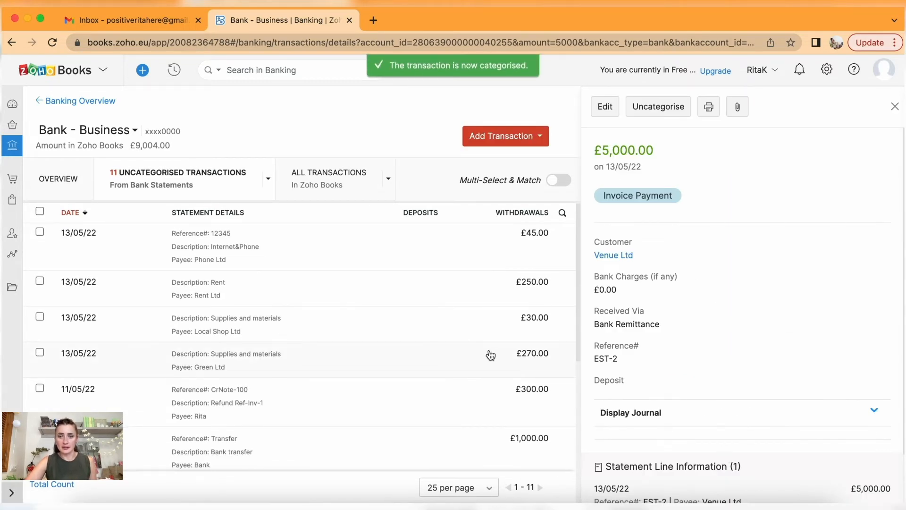
Browse Customers and Invoices, confirming Venue Ltd's £5,000.00 unused credits and Travel Ltd's £1,800.00 receivables.
scroll(491, 355, "down", 2)
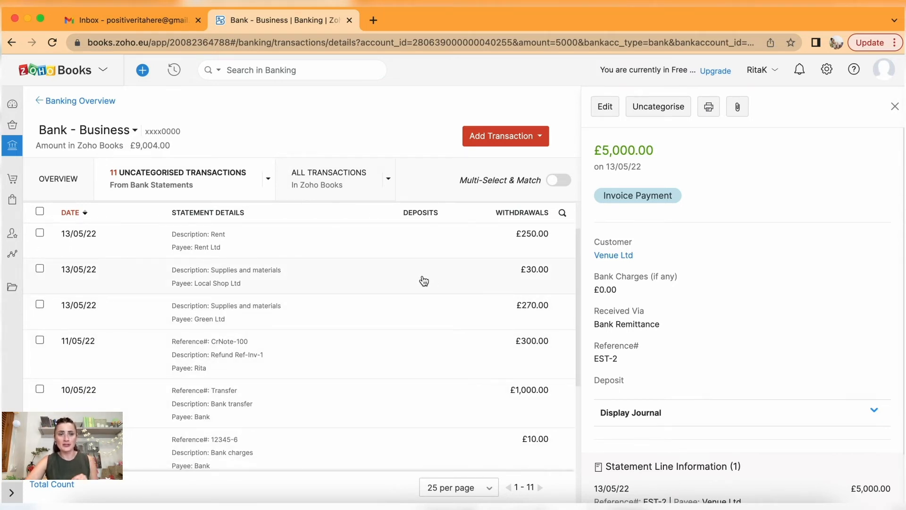
left_click(11, 181)
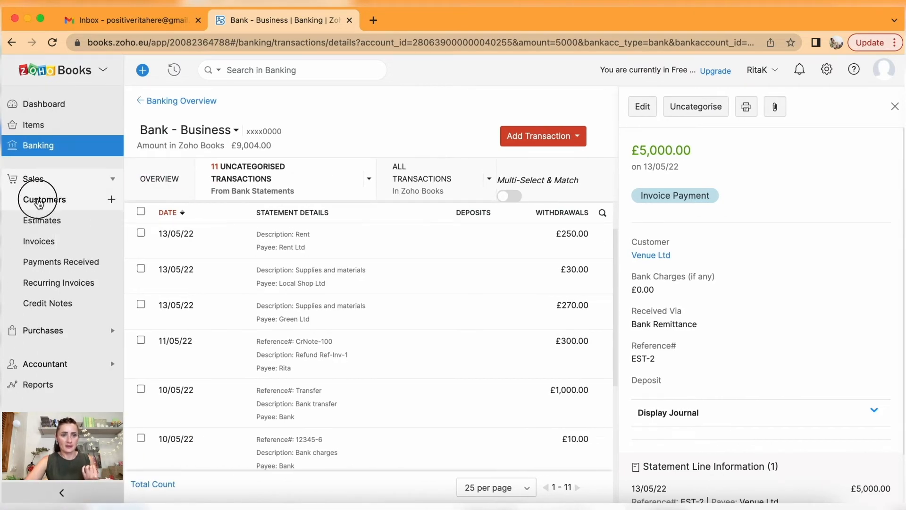
left_click(40, 201)
left_click(43, 242)
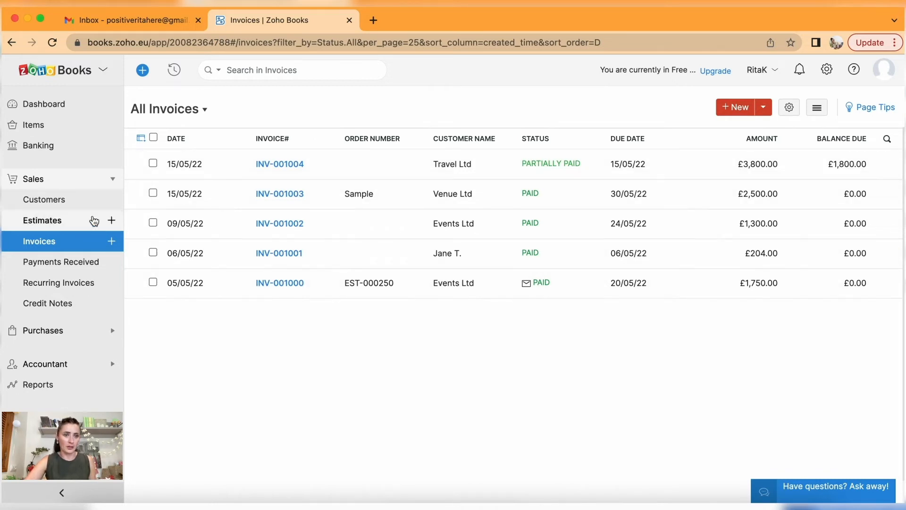
left_click(64, 201)
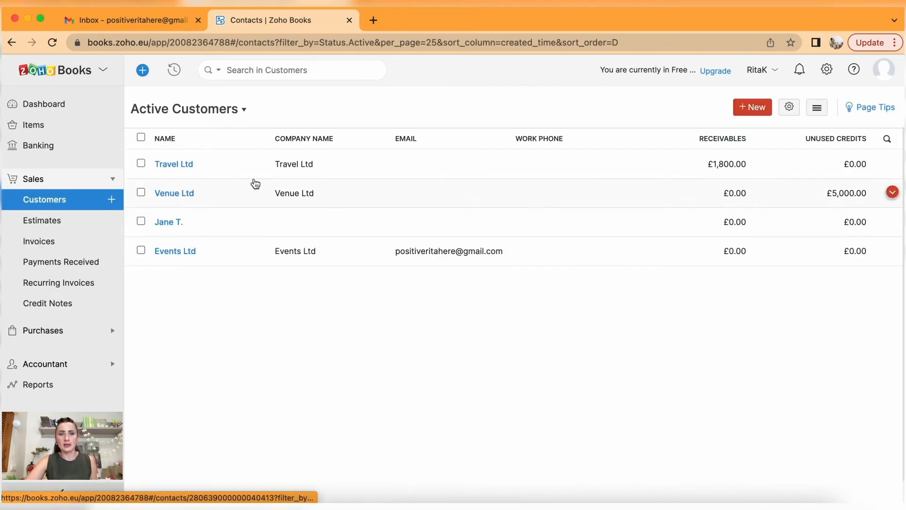
left_click(263, 170)
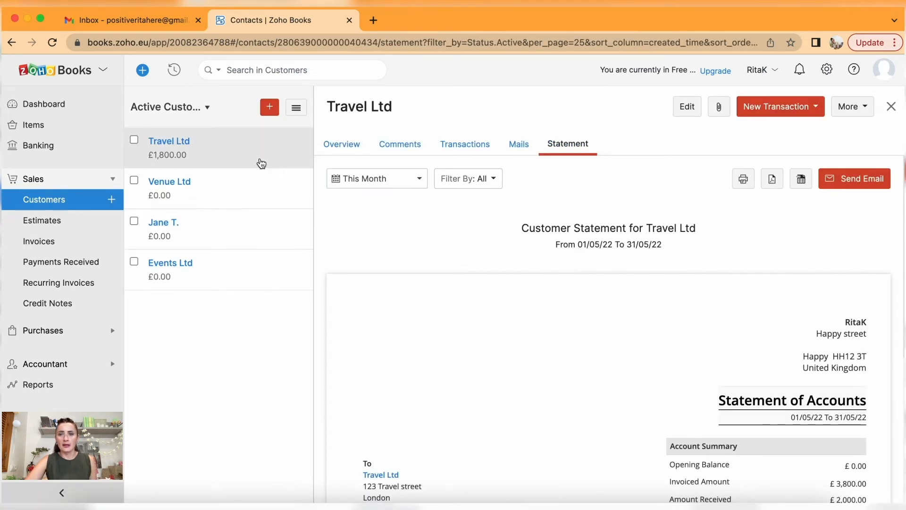
View Travel Ltd's transactions, then Events Ltd's statement showing a £0.00 balance due.
left_click(464, 149)
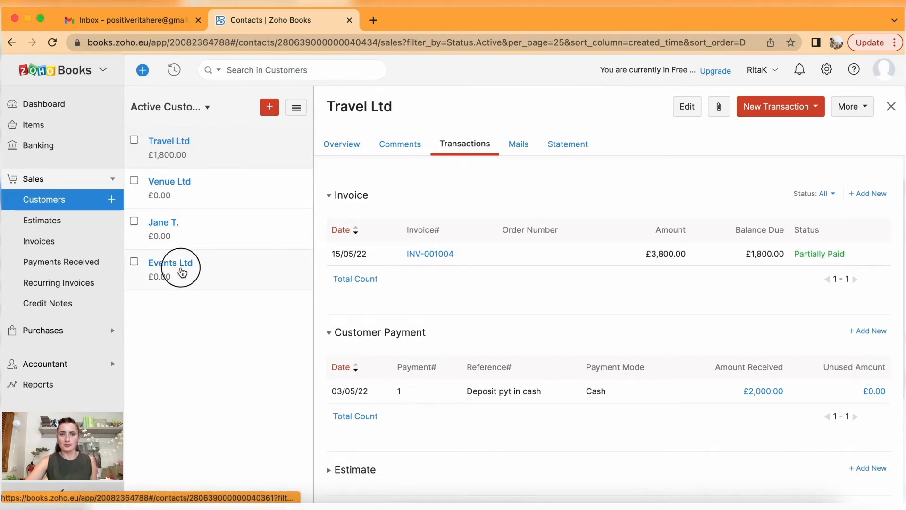
left_click(182, 273)
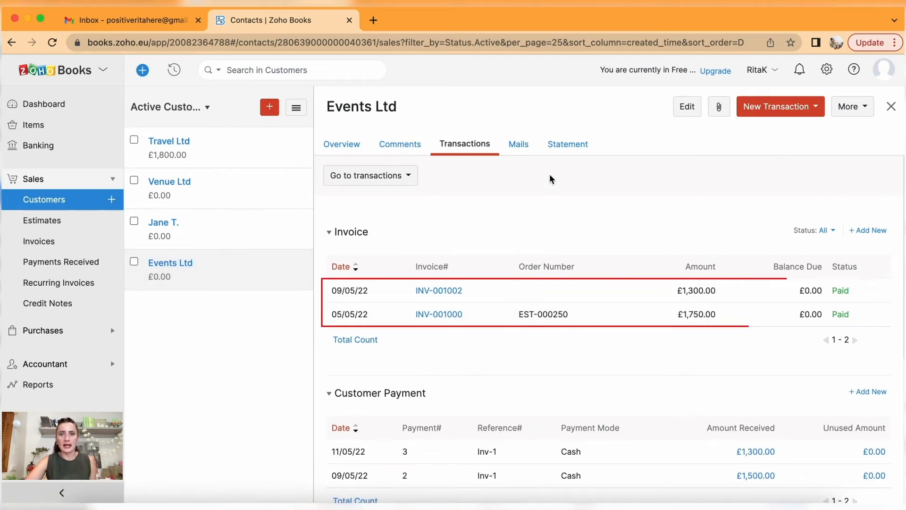
left_click(571, 148)
scroll(632, 282, "down", 4)
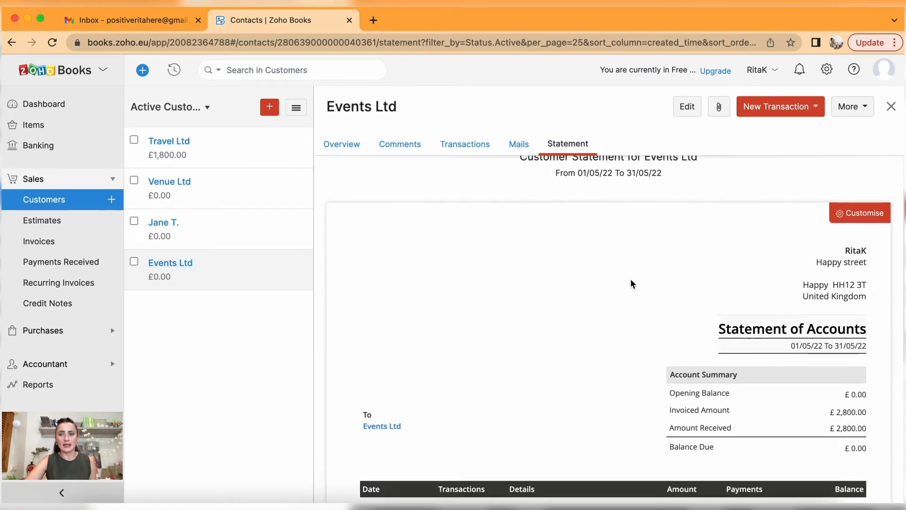
scroll(633, 283, "down", 4)
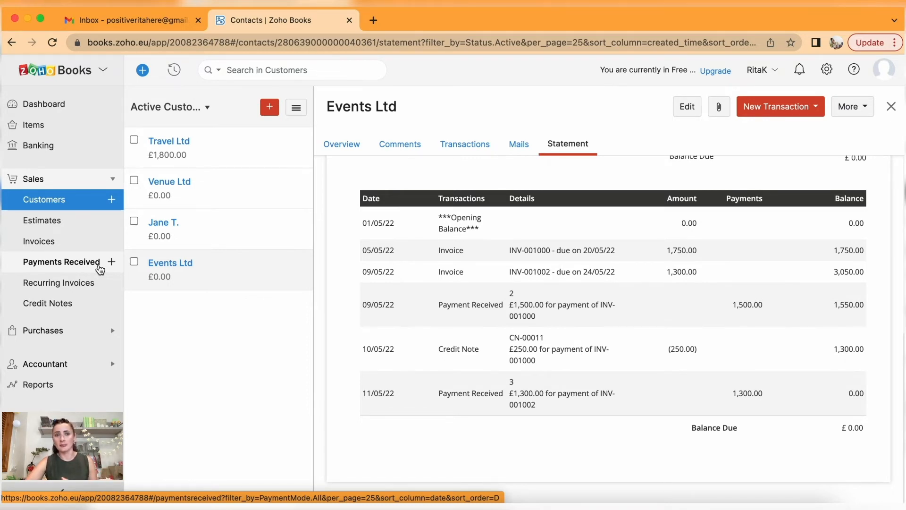
Review Bank - Business's 11 uncategorised transactions, then its full transaction list.
left_click(43, 151)
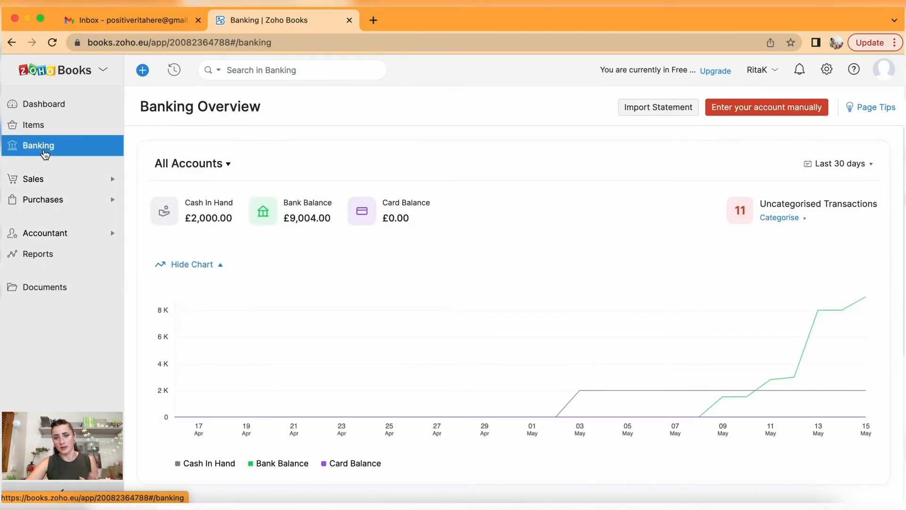
scroll(494, 359, "down", 5)
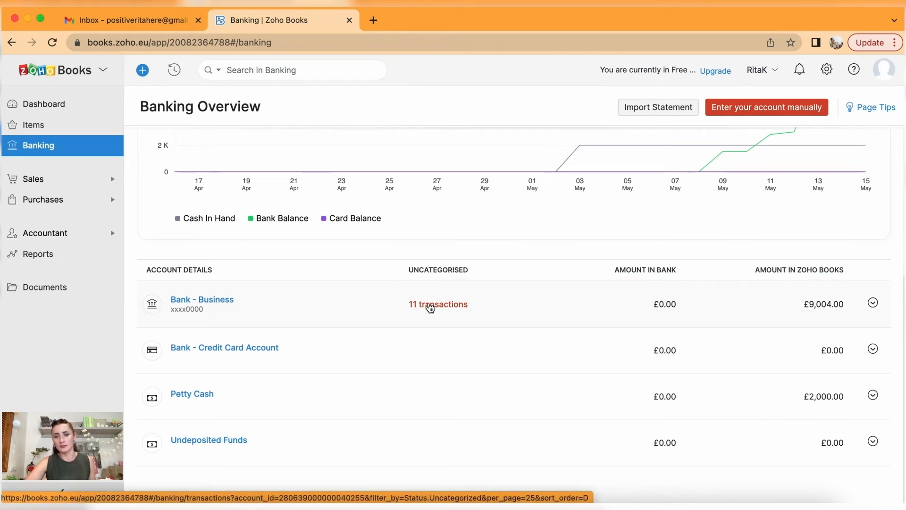
left_click(430, 306)
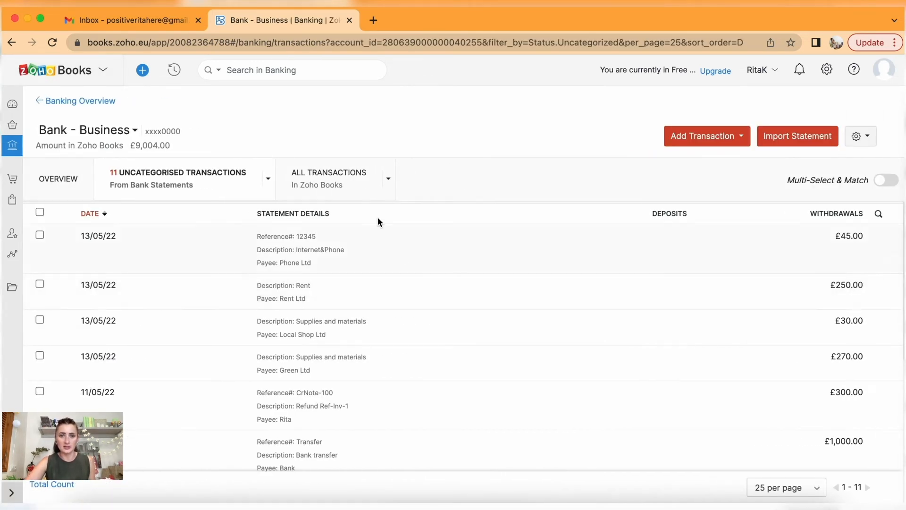
left_click(339, 188)
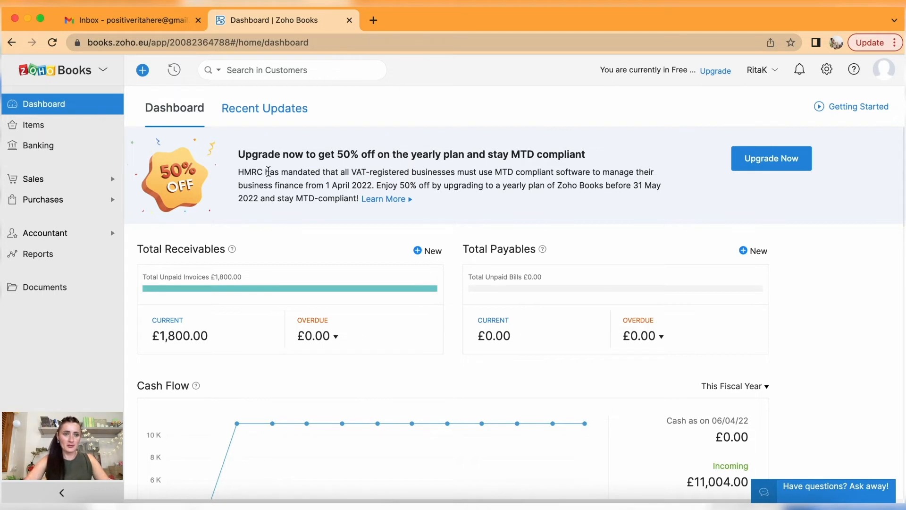
Open a blank New Vendor form under Purchases > Vendors, defaulting to GBP and Due on Receipt.
left_click(64, 208)
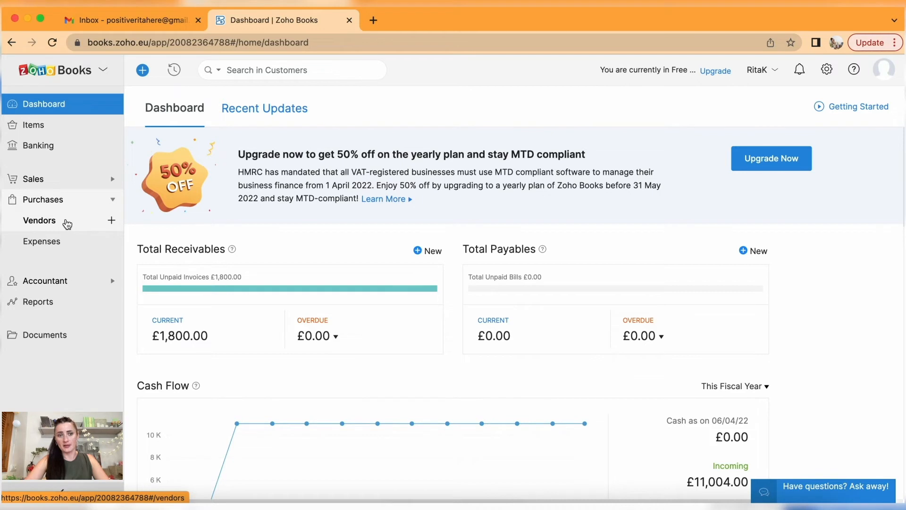
left_click(112, 222)
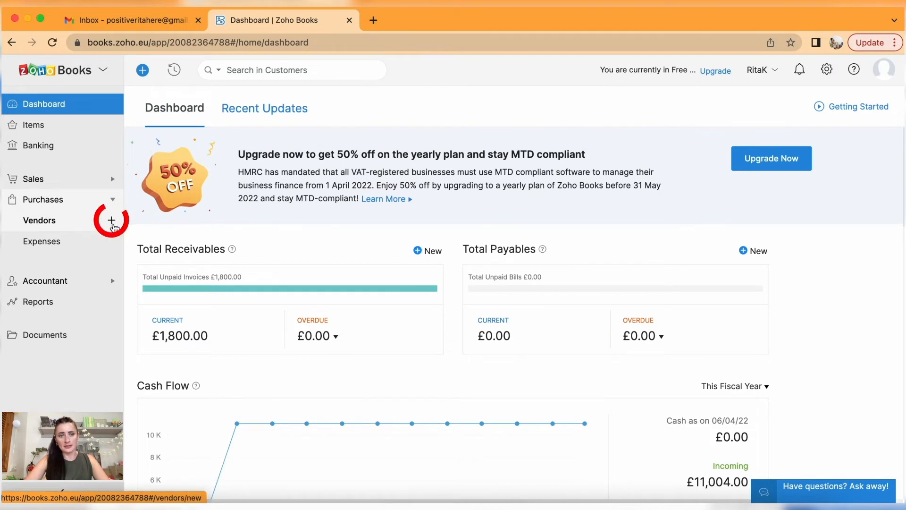
left_click(68, 222)
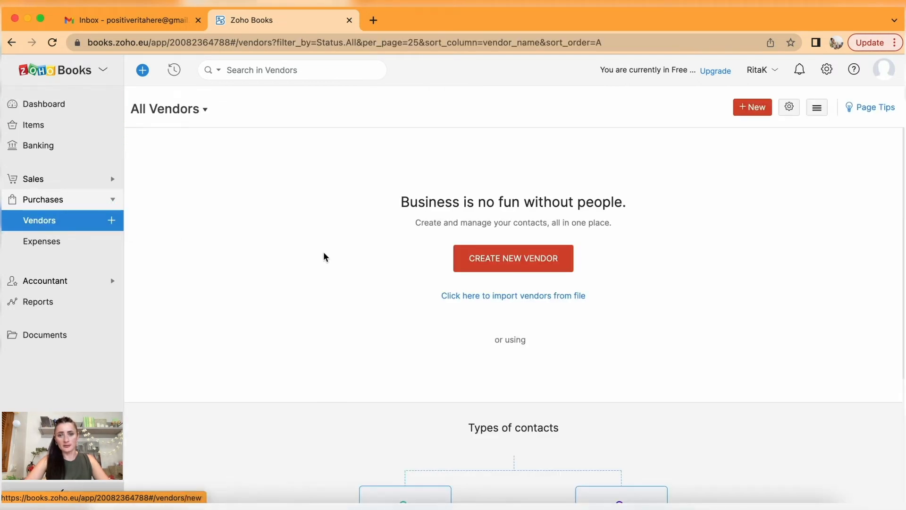
left_click(551, 265)
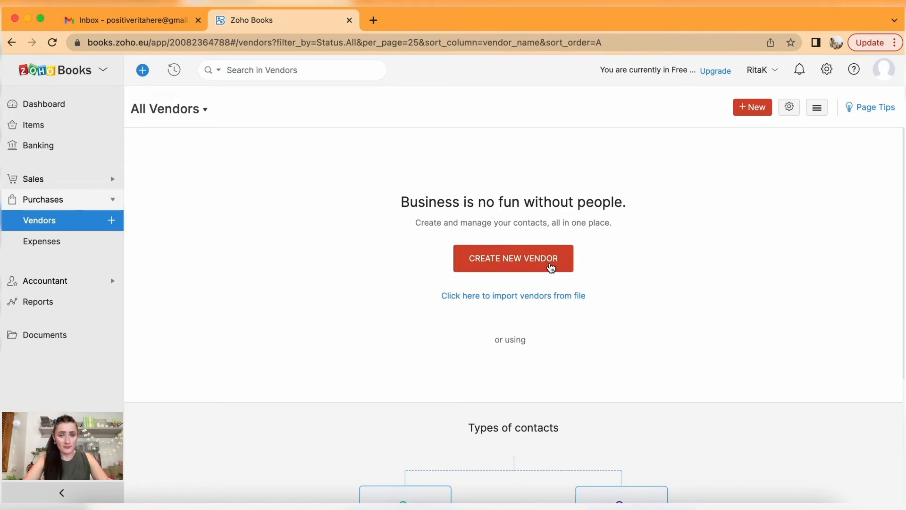
left_click(759, 111)
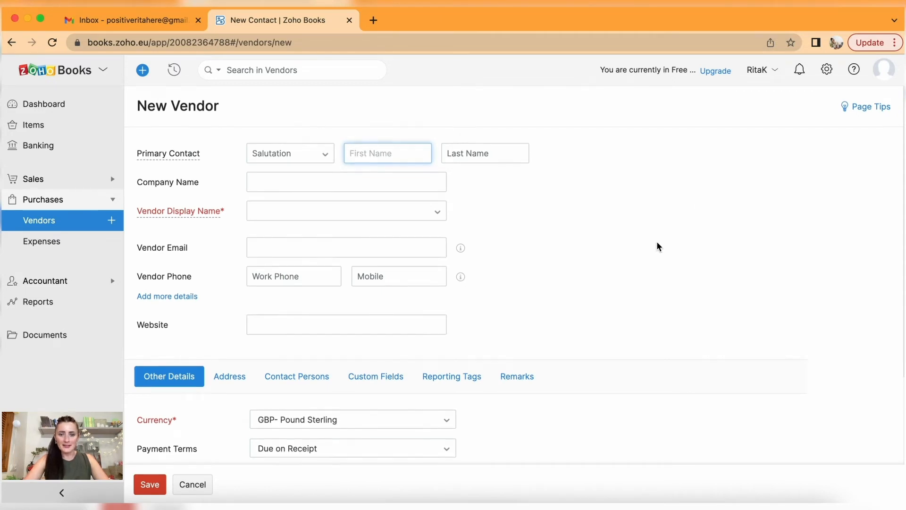
scroll(657, 242, "down", 1)
Enter Rent Ltd as the vendor's company name and choose it as the display name.
scroll(657, 242, "up", 1)
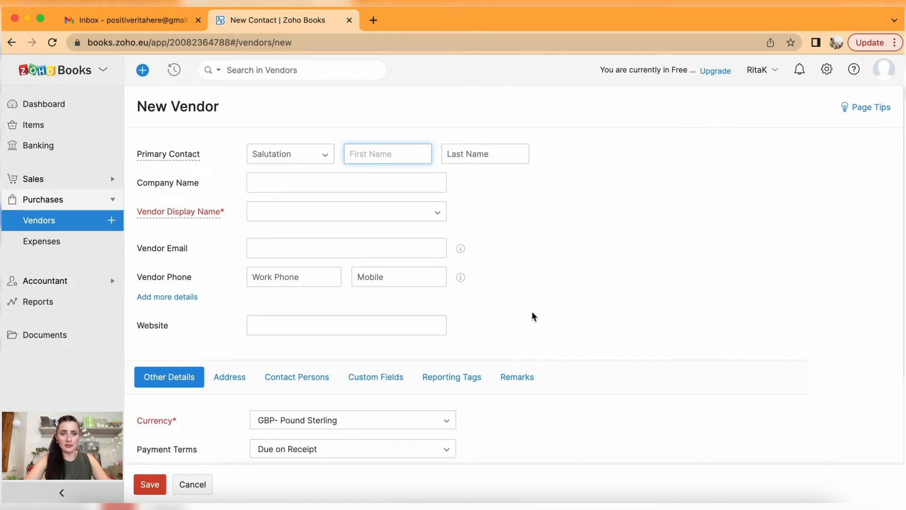
scroll(532, 316, "down", 2)
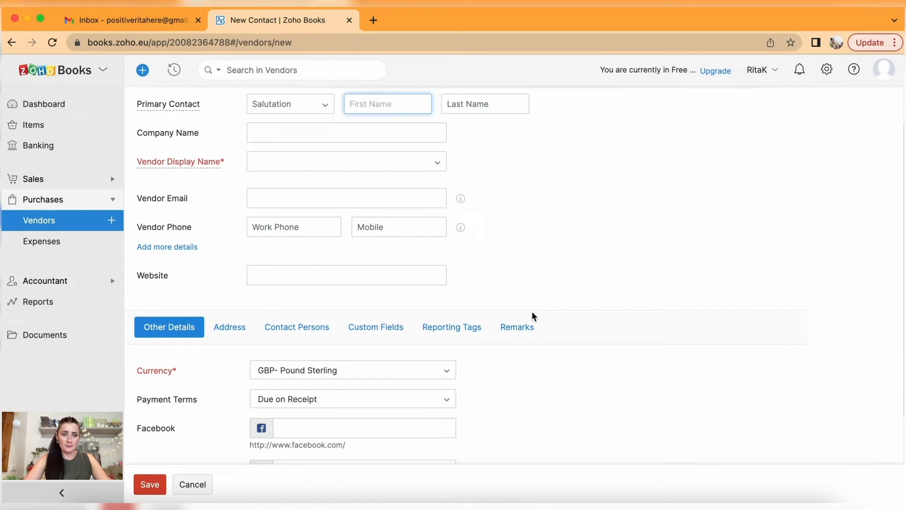
scroll(310, 332, "down", 2)
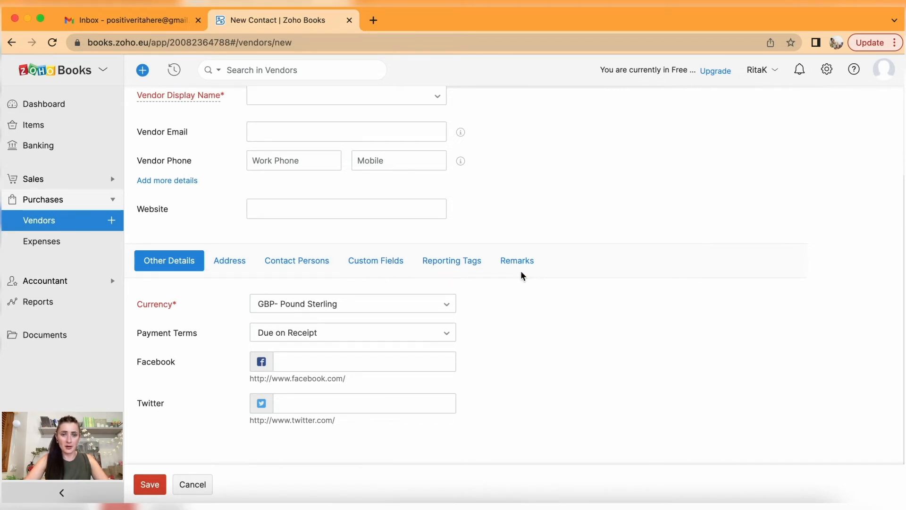
scroll(521, 275, "up", 5)
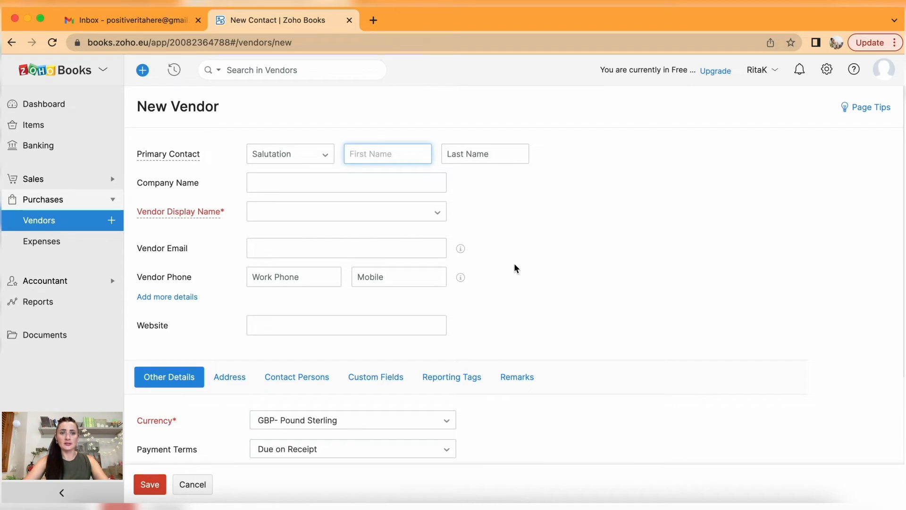
left_click(377, 191)
type("R")
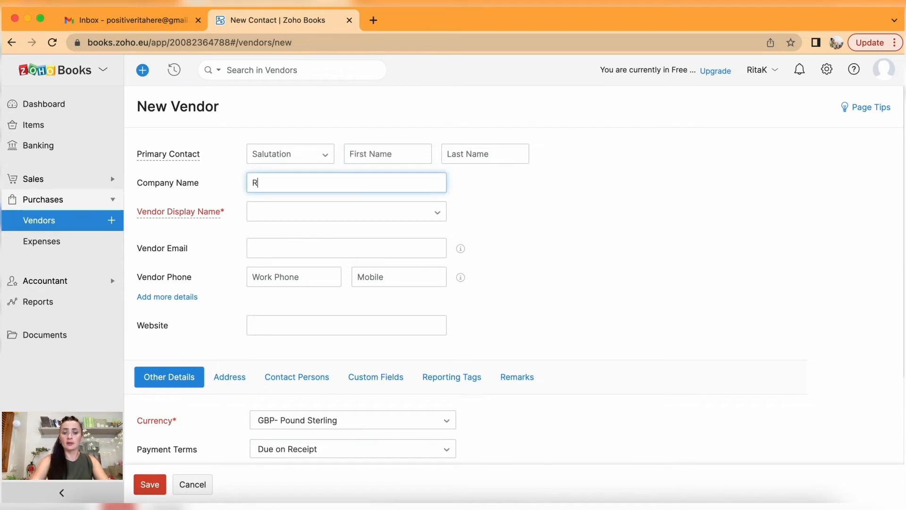
type("ent Ltd")
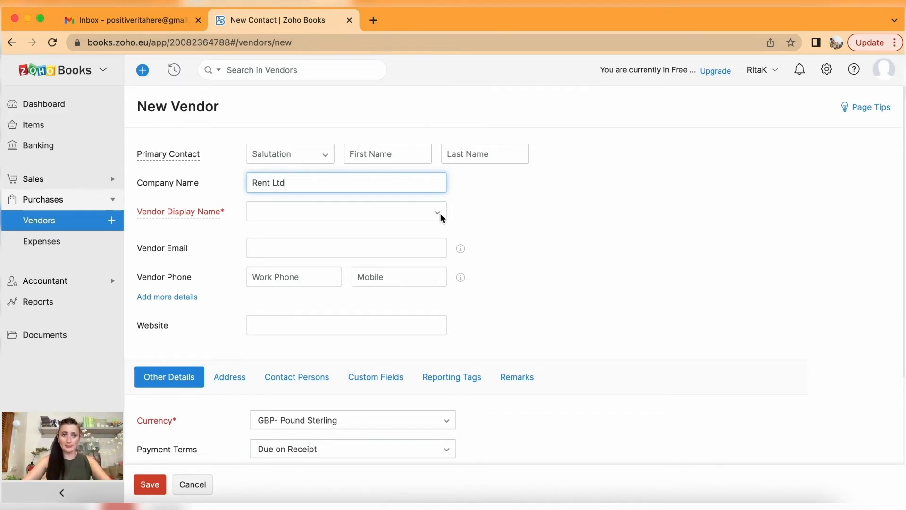
left_click(385, 212)
left_click(303, 233)
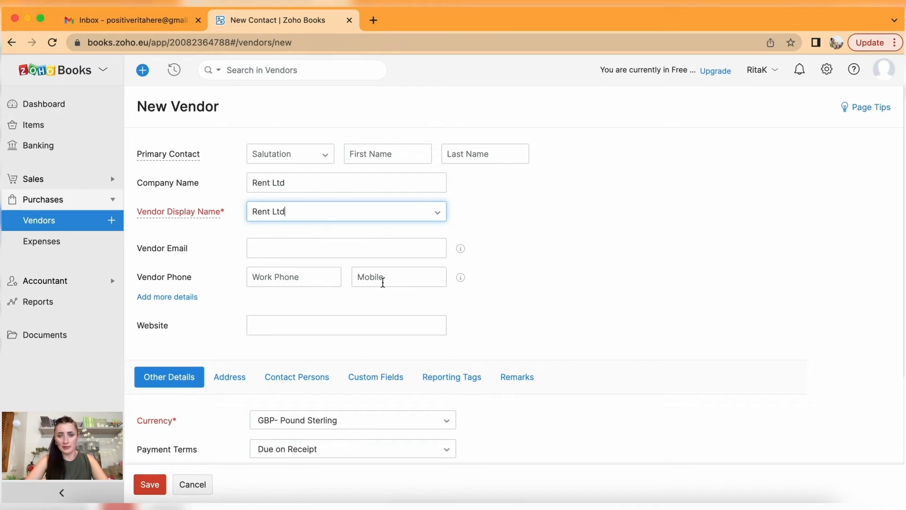
Open the currency list and choose to add a new currency.
scroll(384, 280, "down", 2)
scroll(383, 283, "down", 2)
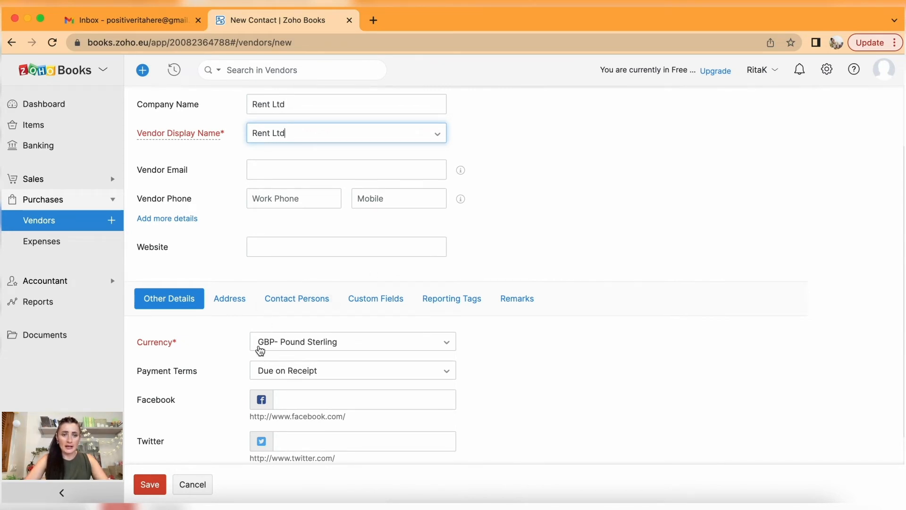
scroll(260, 350, "down", 2)
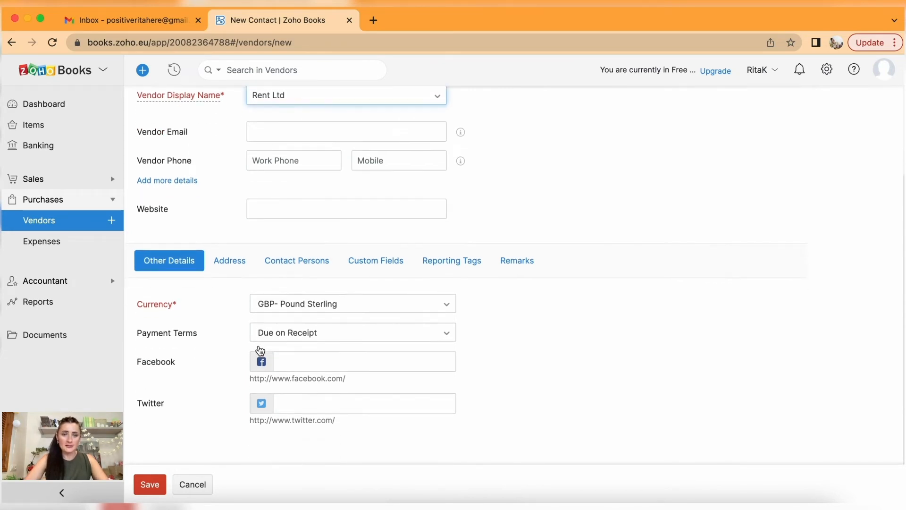
left_click(287, 310)
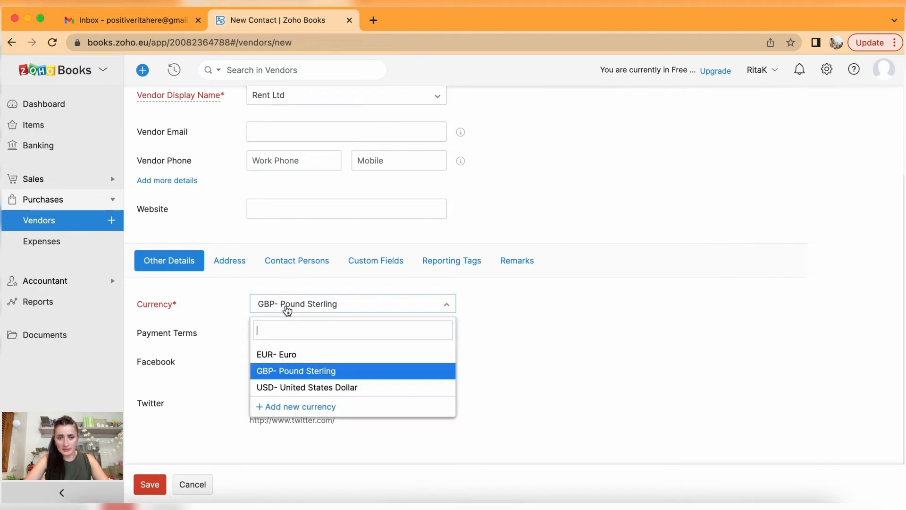
left_click(291, 407)
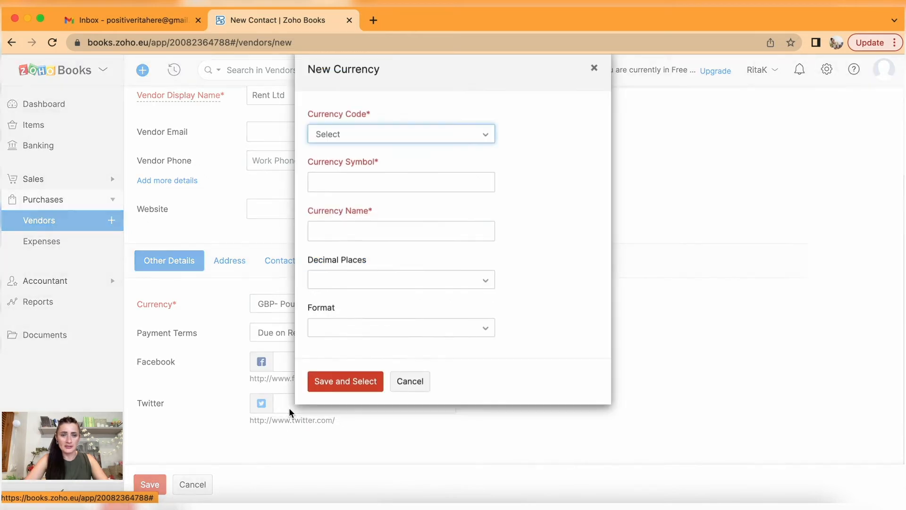
left_click(481, 140)
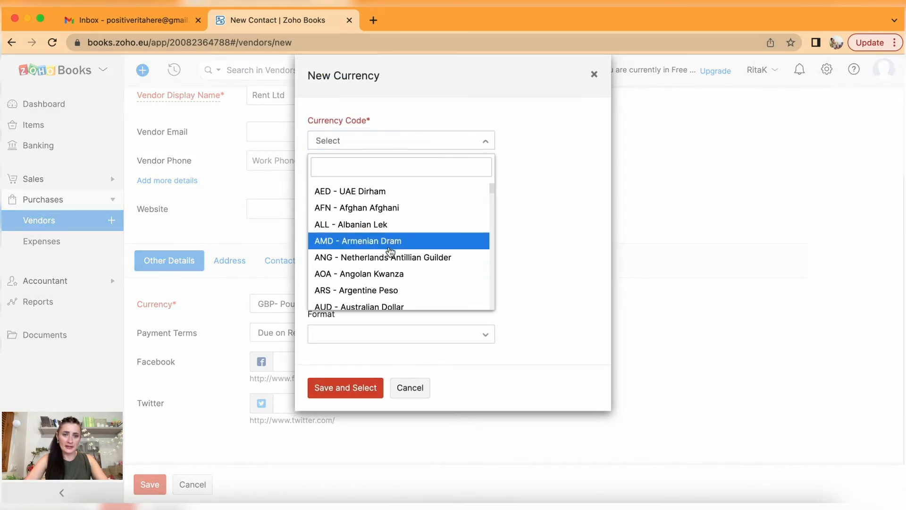
scroll(396, 296, "down", 10)
scroll(395, 296, "down", 20)
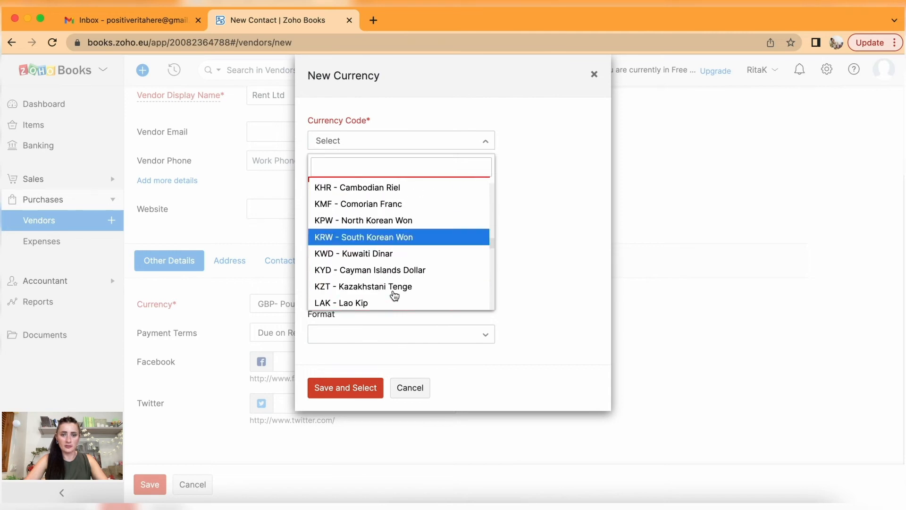
scroll(395, 296, "up", 20)
scroll(395, 296, "up", 20)
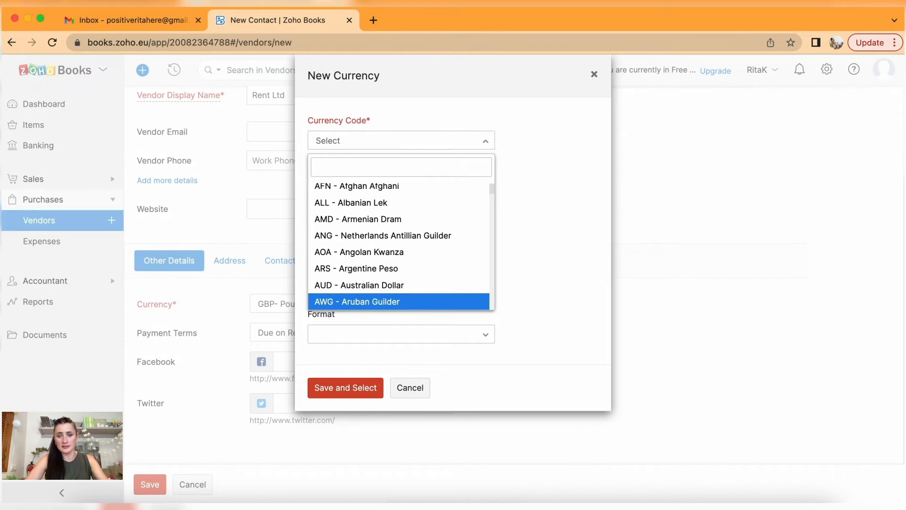
left_click(594, 75)
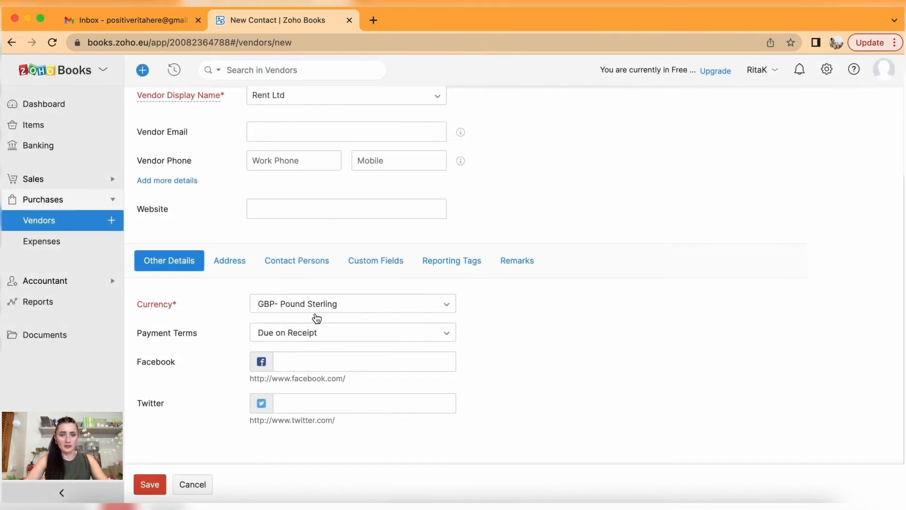
Set Rent Ltd's payment terms to Net 15 and bring up the address fields.
left_click(310, 337)
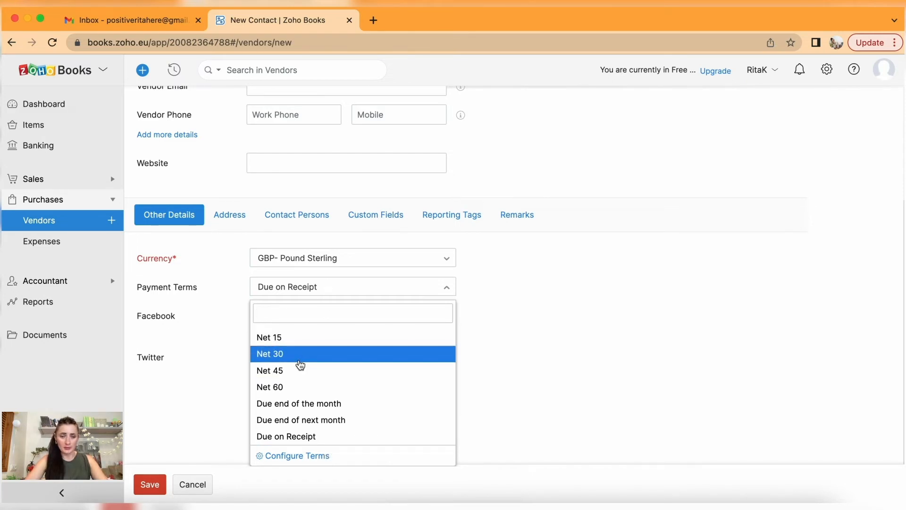
left_click(298, 344)
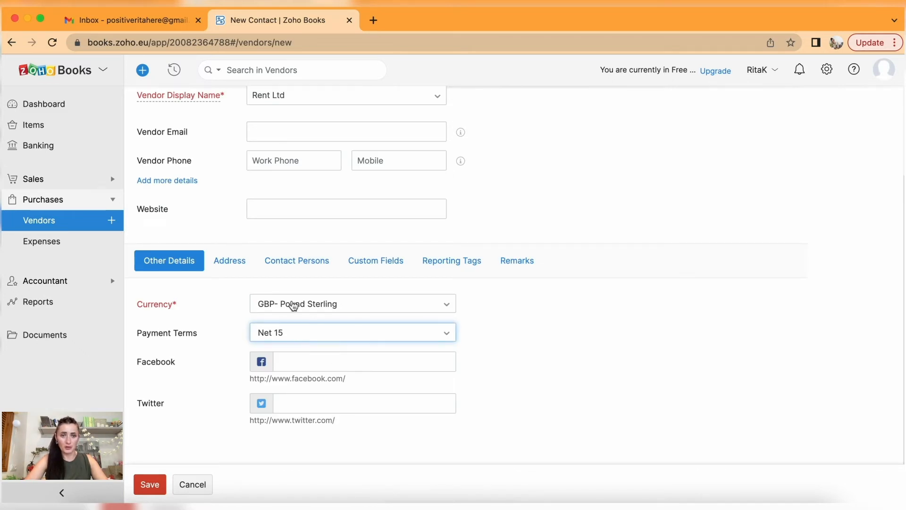
left_click(232, 262)
scroll(312, 326, "down", 5)
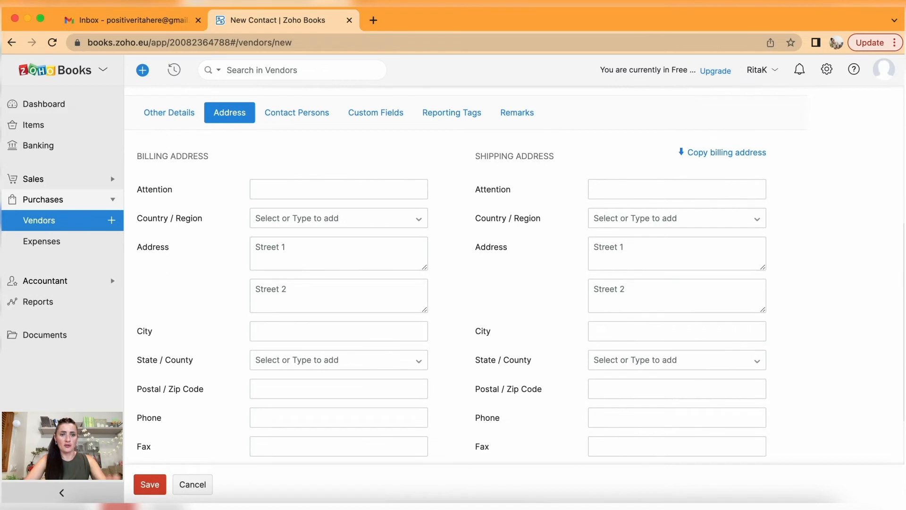
Set the billing country to United Kingdom and the street to '123 Rent street'.
left_click(299, 217)
left_click(304, 237)
left_click(304, 248)
type("123")
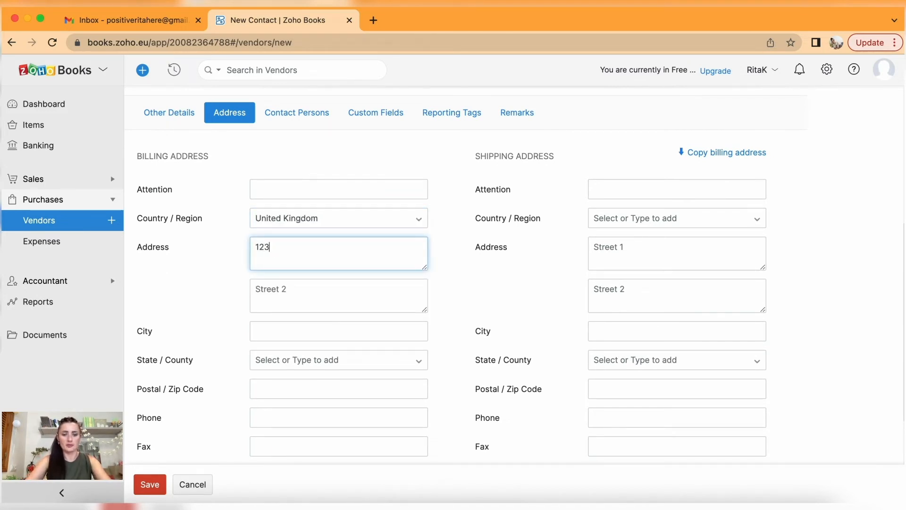
type(" Rent street")
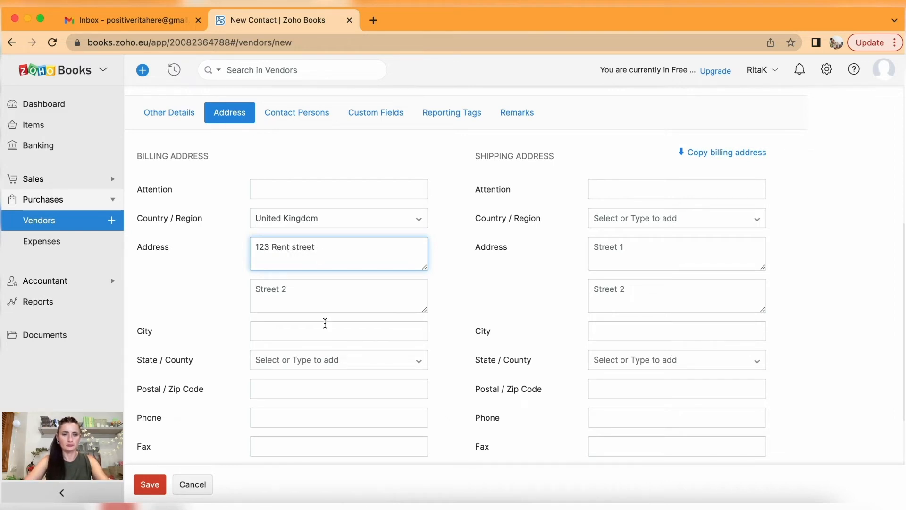
Fill in billing city London, county London and postcode LL12 3L.
left_click(301, 332)
type("London")
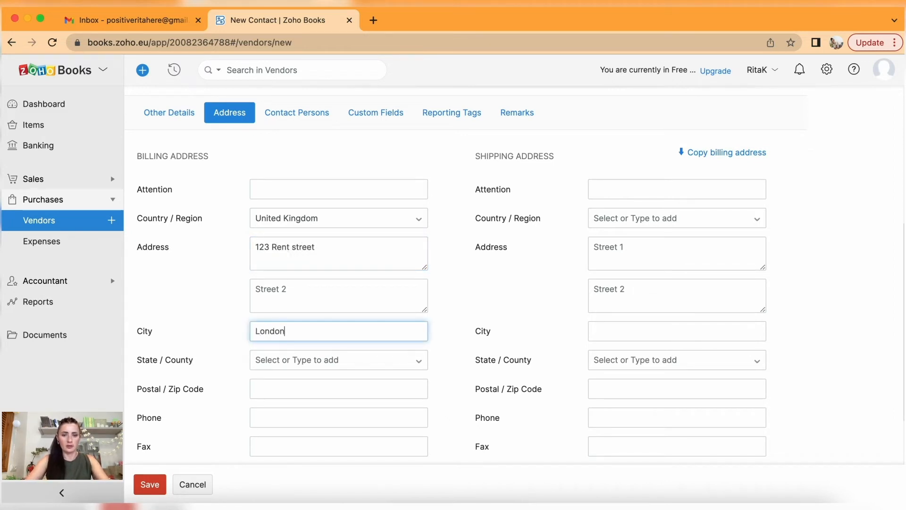
left_click(301, 361)
scroll(301, 361, "down", 2)
type("lon")
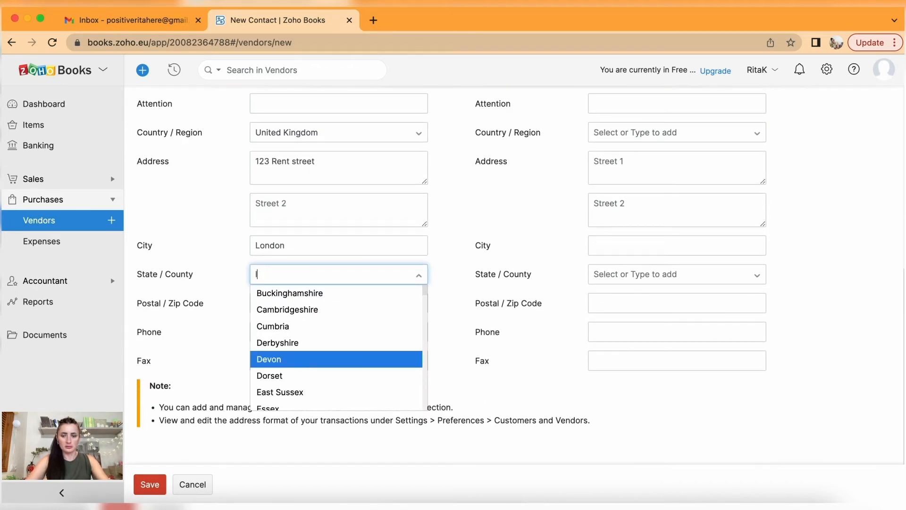
left_click(277, 293)
left_click(277, 303)
type("LL12 3L")
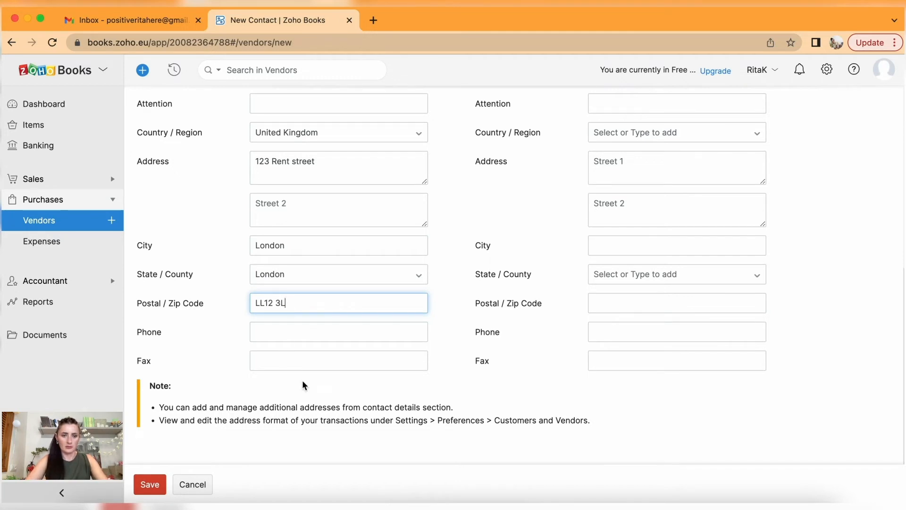
scroll(281, 357, "up", 6)
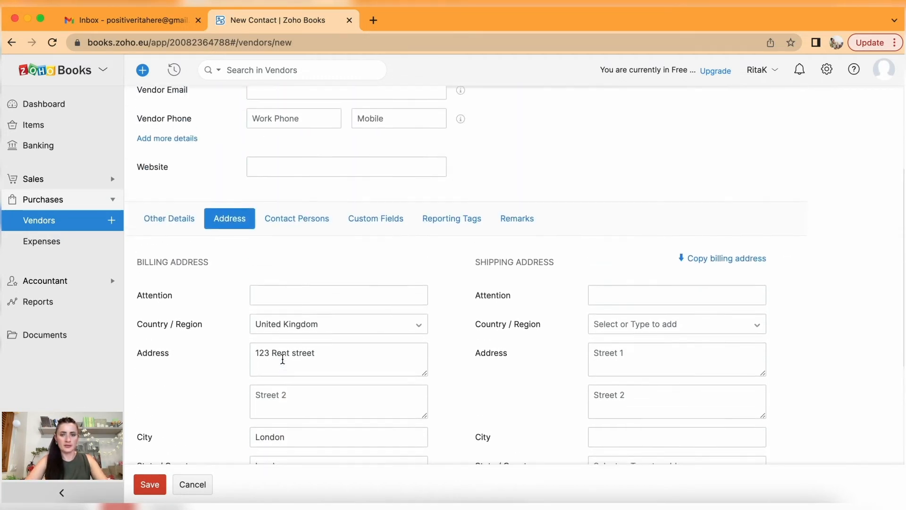
scroll(527, 406, "down", 2)
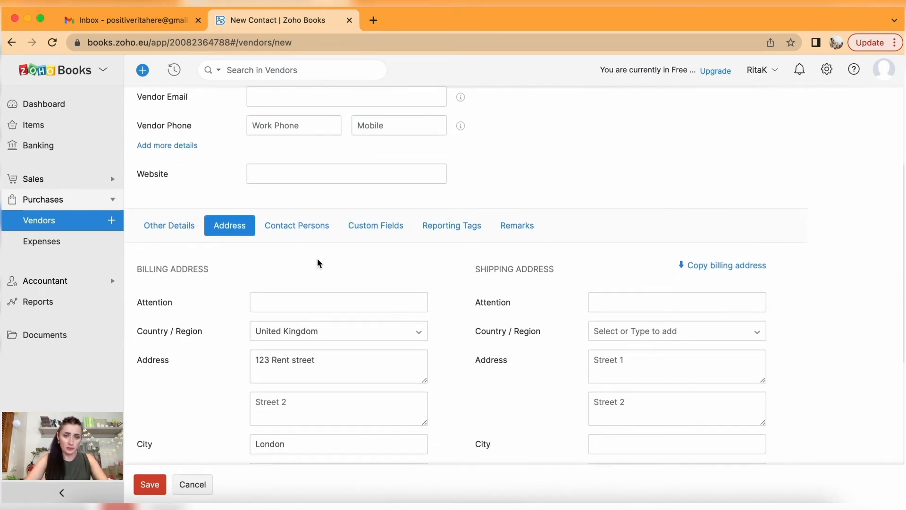
Add then remove extra contact person rows, then view Custom Fields and Reporting Tags.
left_click(285, 234)
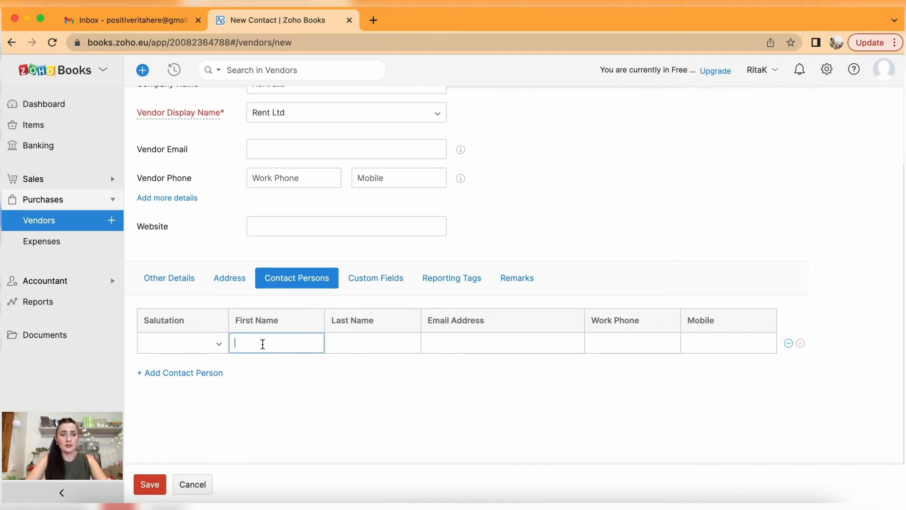
left_click(199, 373)
left_click(168, 393)
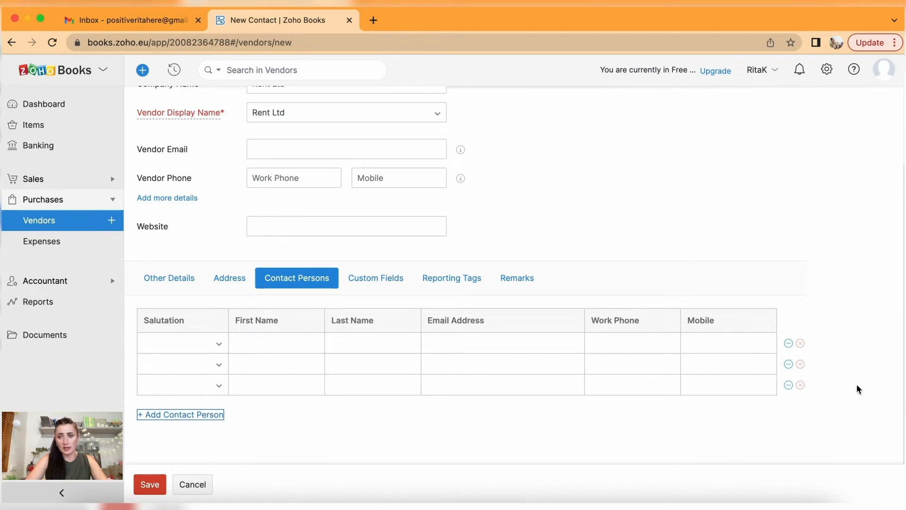
left_click(800, 365)
left_click(800, 365)
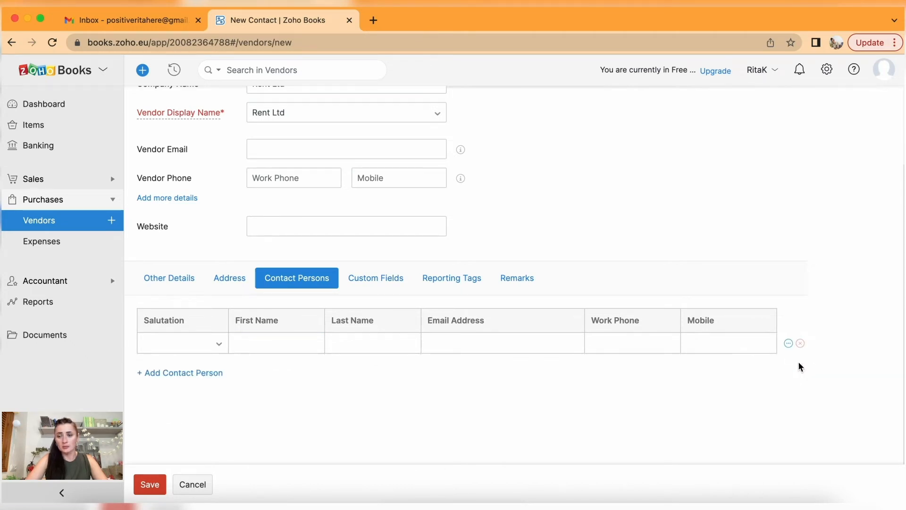
left_click(789, 346)
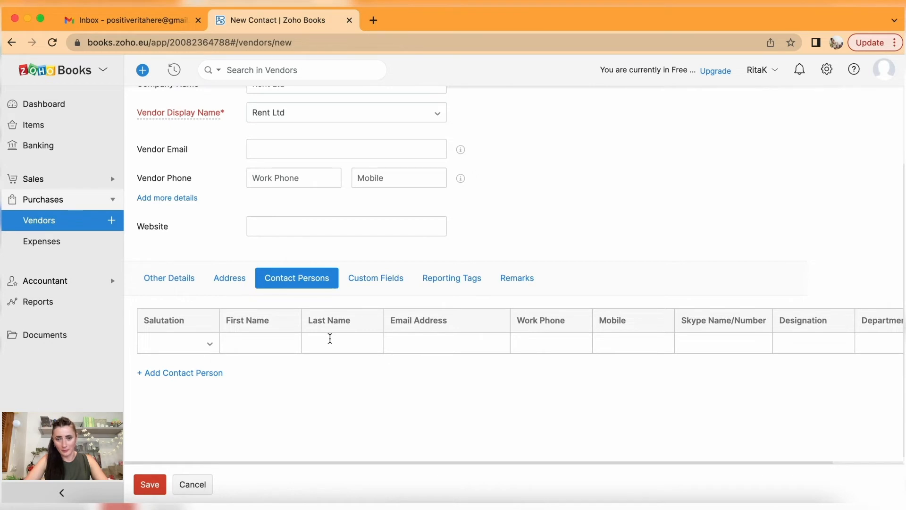
left_click(383, 287)
left_click(465, 280)
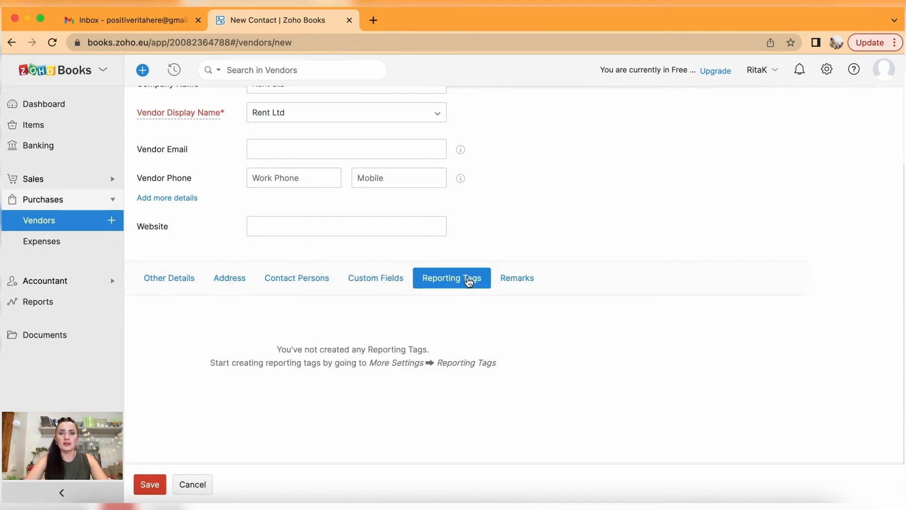
Check the Custom Fields, Reporting Tags and Remarks sections of the Rent Ltd form.
left_click(388, 282)
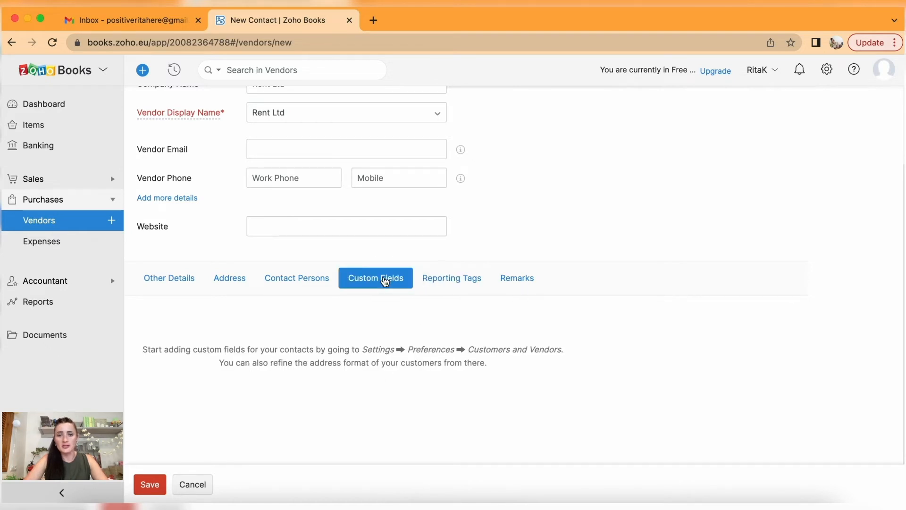
left_click(441, 285)
left_click(525, 281)
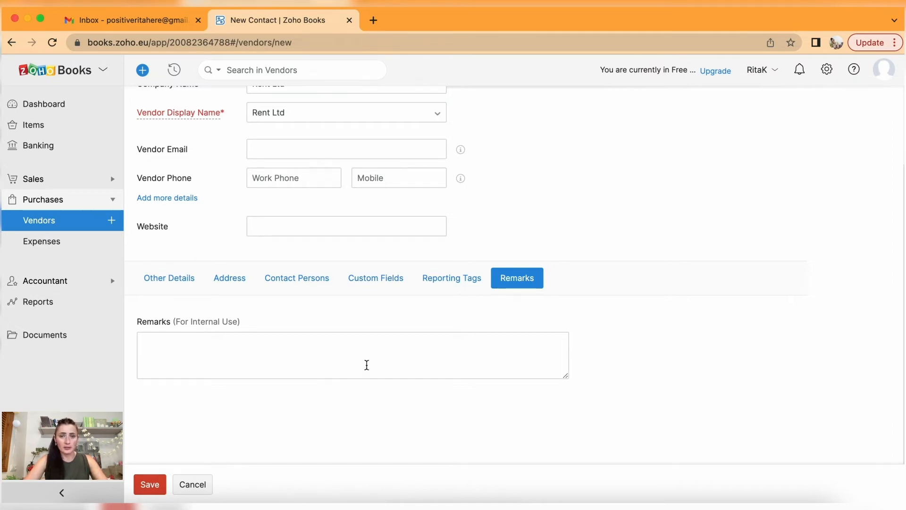
scroll(367, 365, "up", 2)
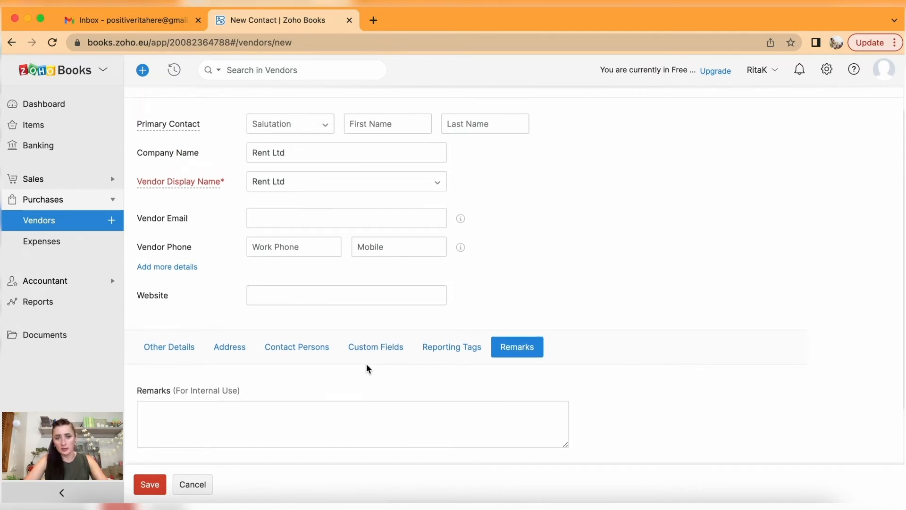
scroll(369, 367, "down", 1)
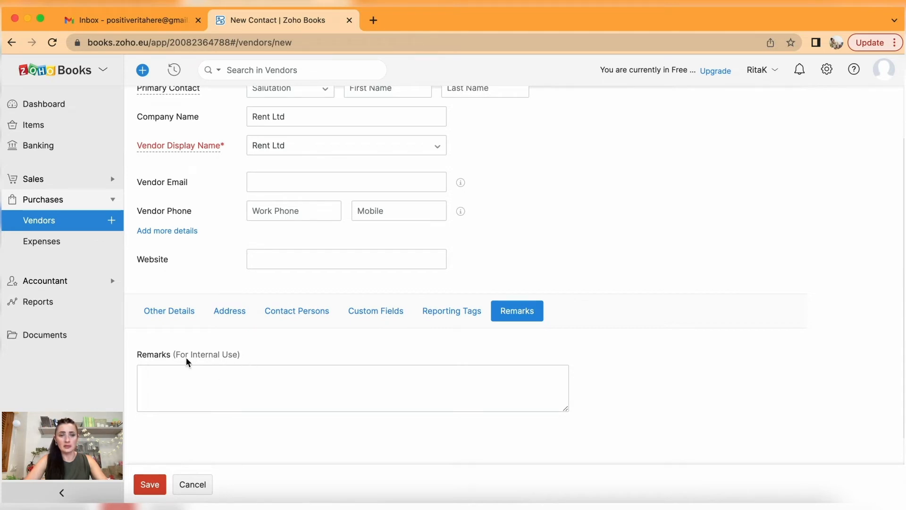
Leave the internal remarks blank and save the Rent Ltd vendor.
left_click_drag(260, 354, 134, 354)
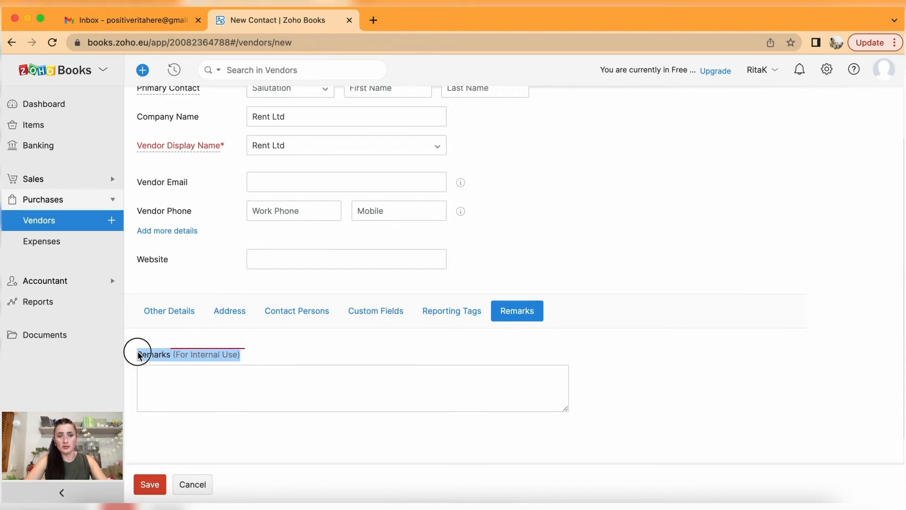
left_click(182, 372)
left_click(245, 347)
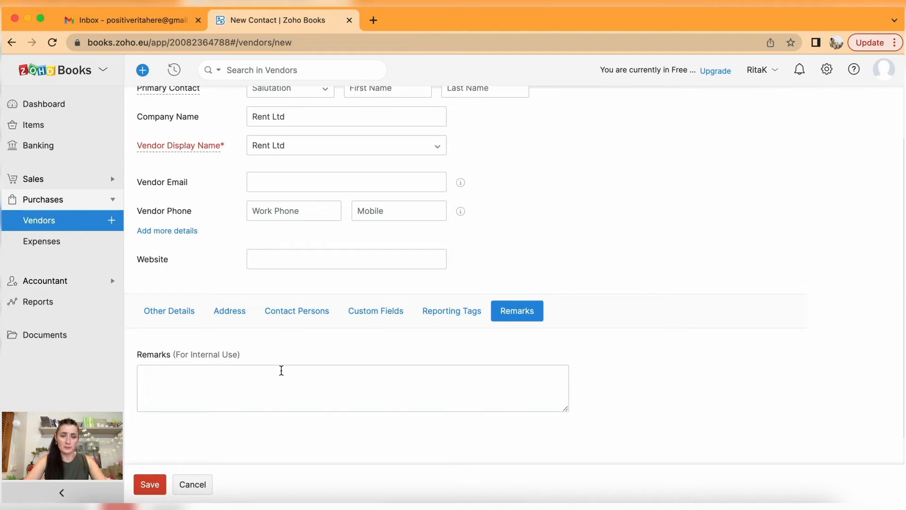
scroll(281, 370, "up", 3)
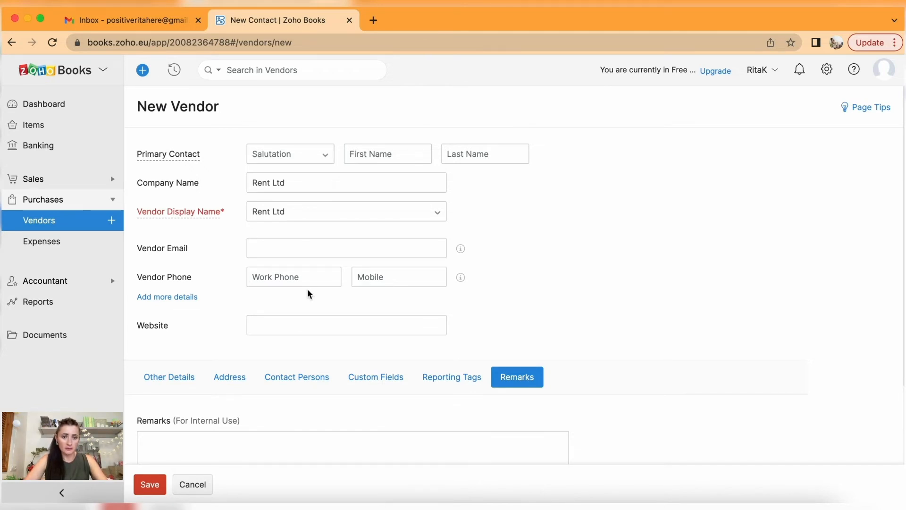
left_click(151, 483)
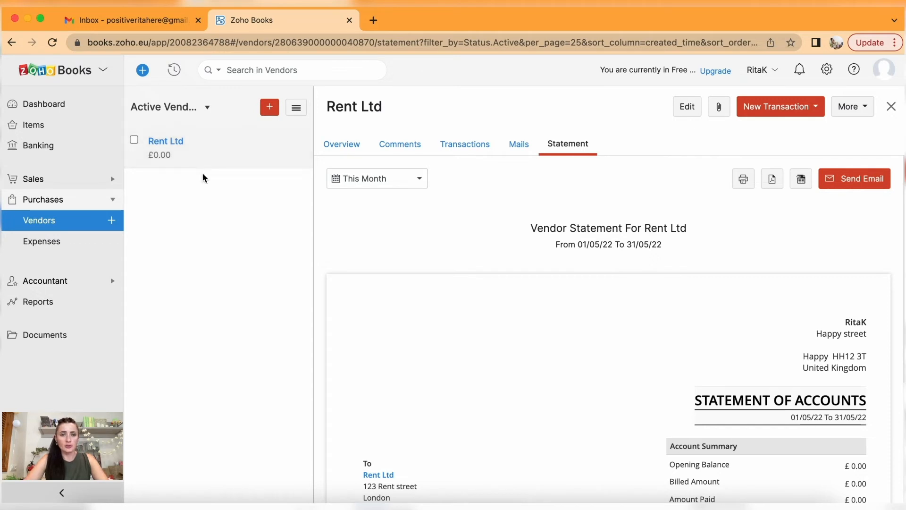
Browse Rent Ltd's Overview, Comments, Transactions and Mails tabs, ending on its Statement.
left_click(215, 154)
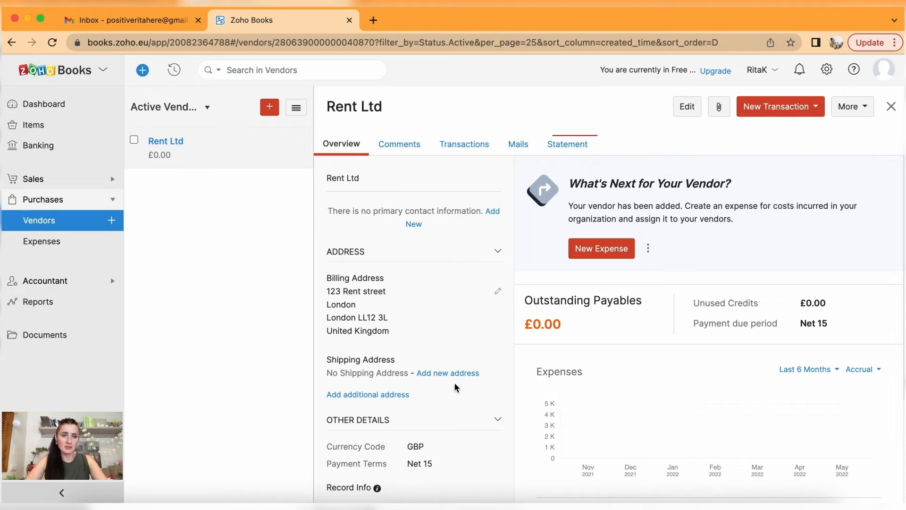
left_click(406, 150)
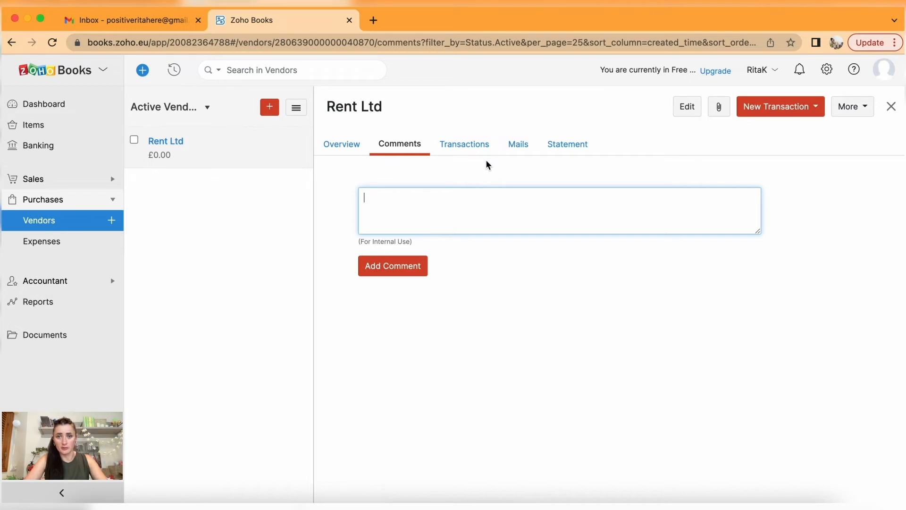
left_click(472, 150)
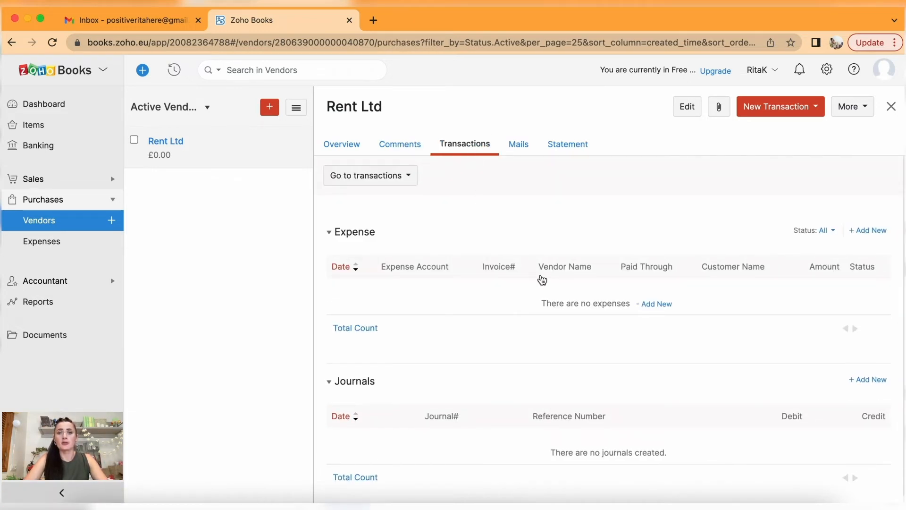
scroll(435, 364, "down", 1)
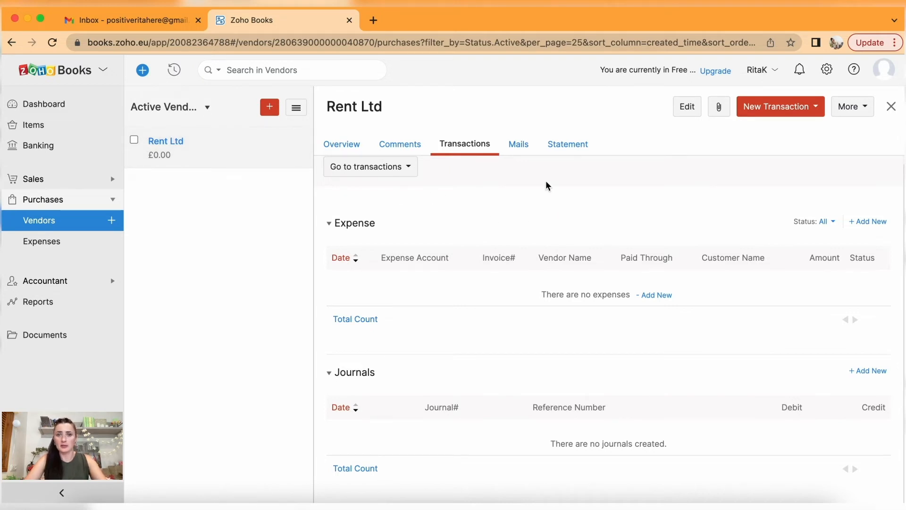
left_click(522, 145)
left_click(574, 146)
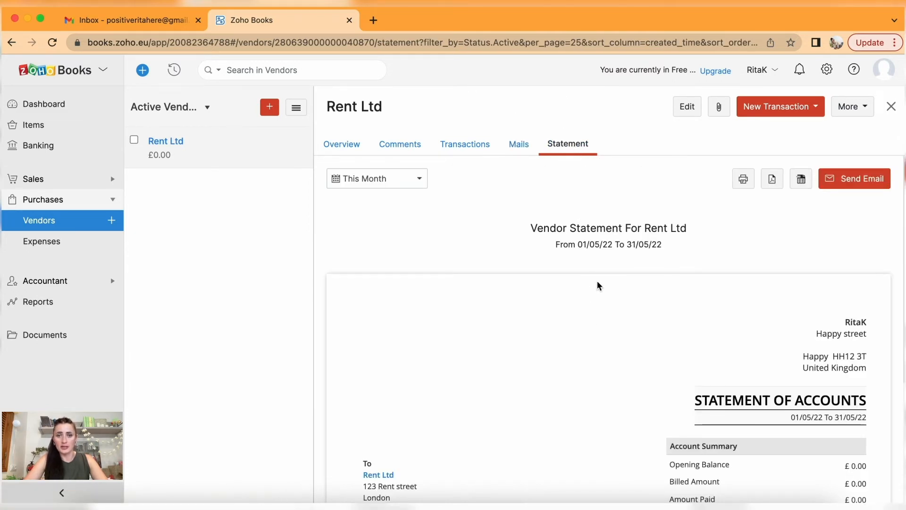
Switch the statement period to This Year, then to This Week (09/05/22–15/05/22).
scroll(610, 311, "down", 1)
scroll(610, 311, "up", 1)
left_click(403, 181)
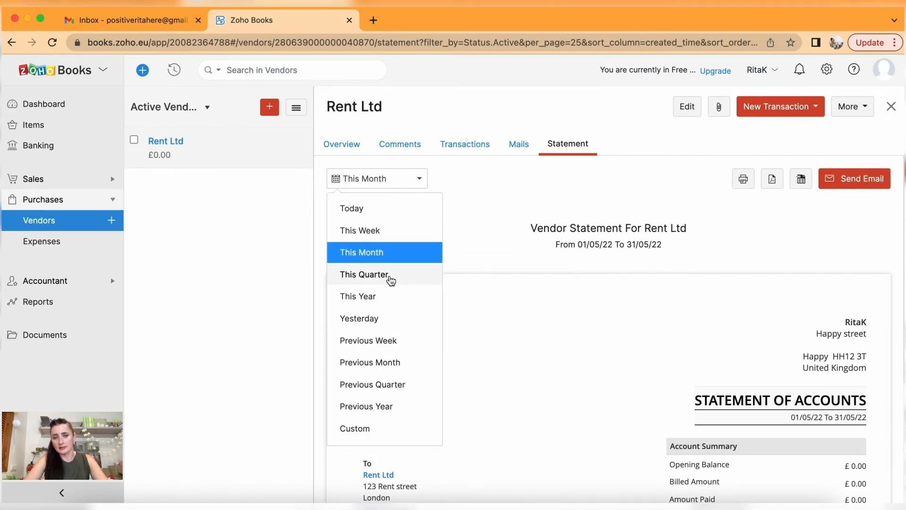
left_click(385, 296)
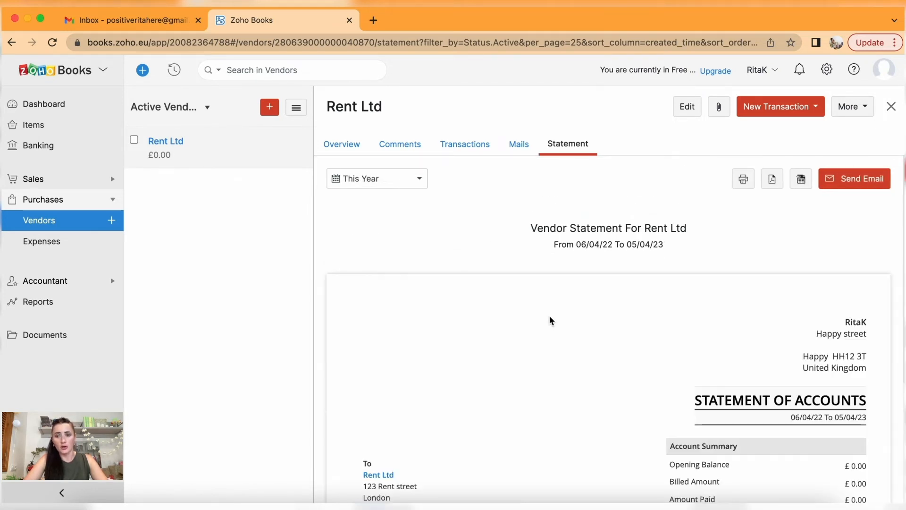
scroll(548, 315, "down", 1)
left_click(415, 168)
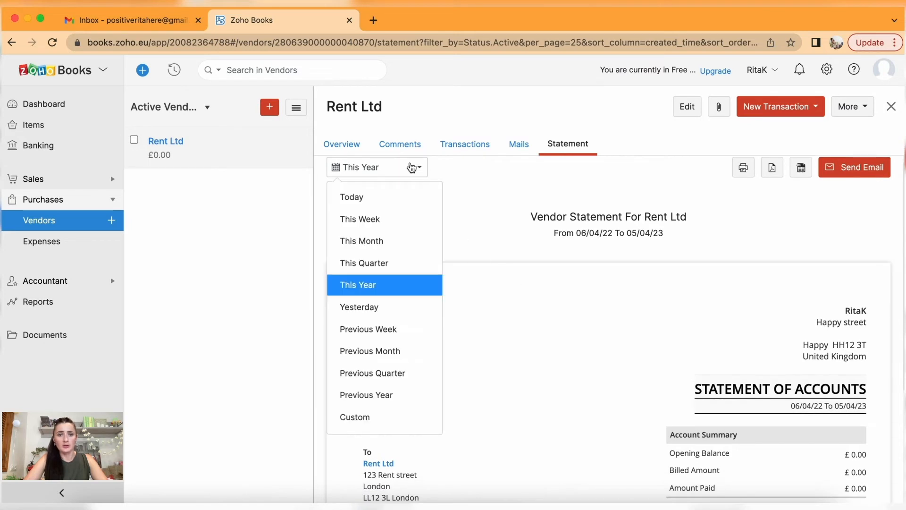
left_click(400, 217)
scroll(501, 347, "down", 3)
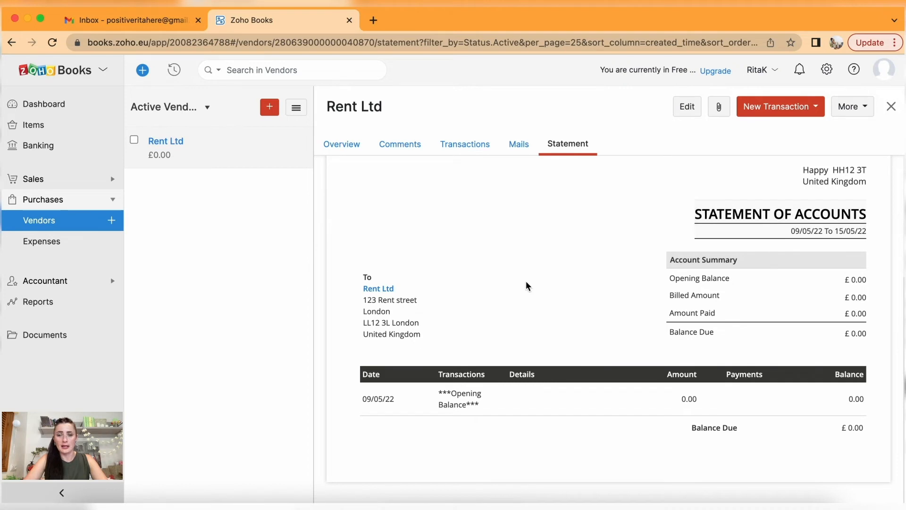
scroll(527, 283, "up", 5)
scroll(527, 286, "up", 2)
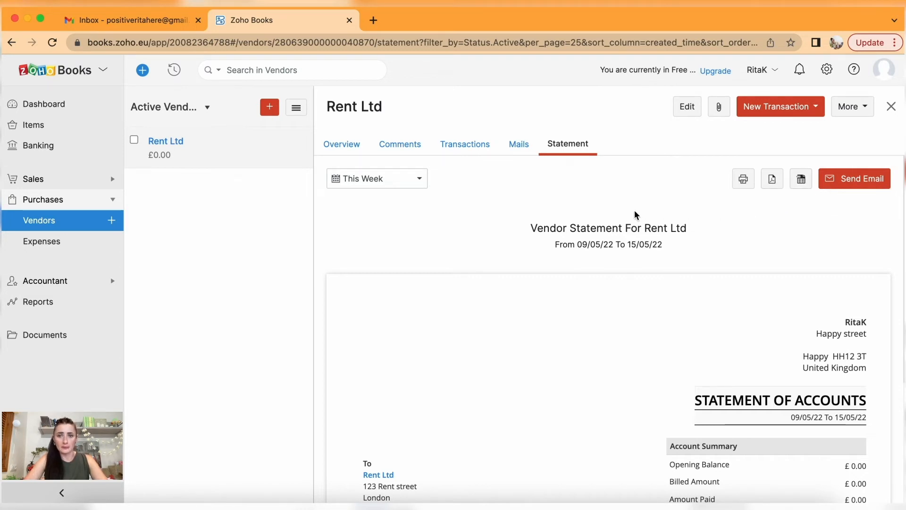
Start a new vendor with the contact's first name, company Local Shop Ltd and matching display name.
left_click(268, 111)
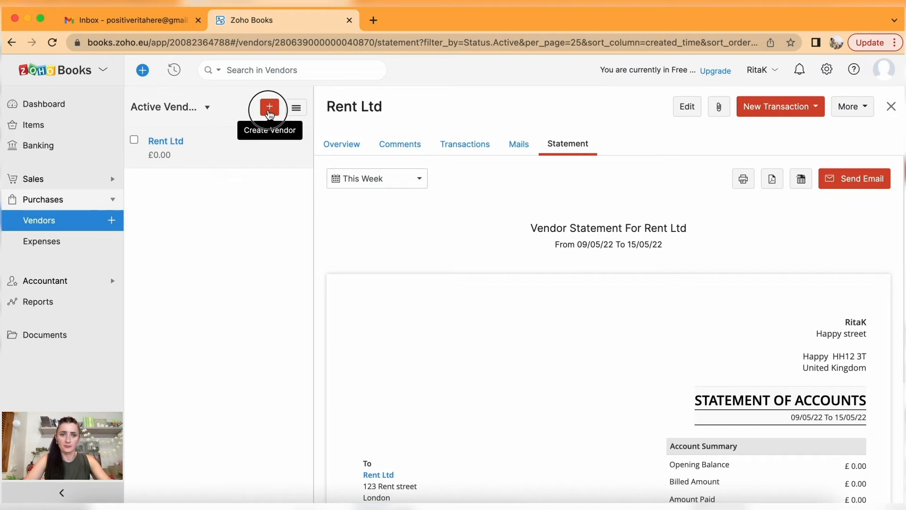
type("John")
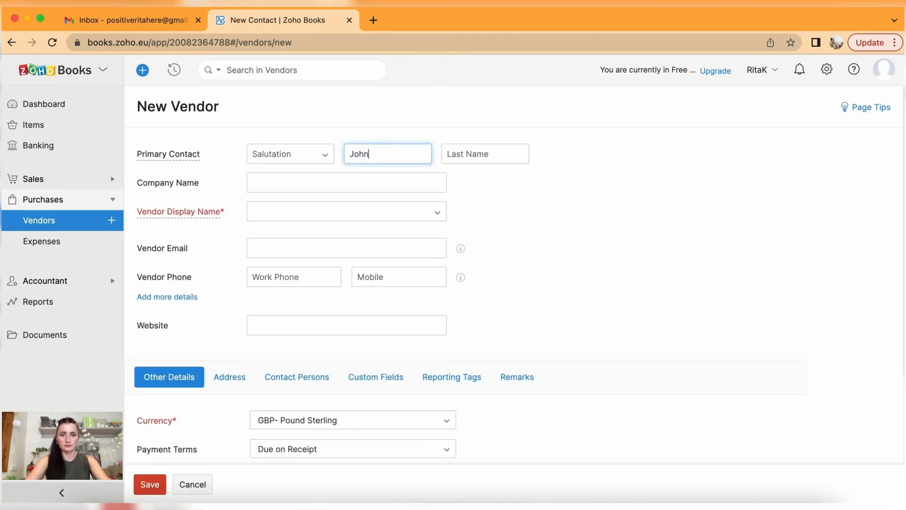
left_click(358, 182)
type("Local Shop Ltd")
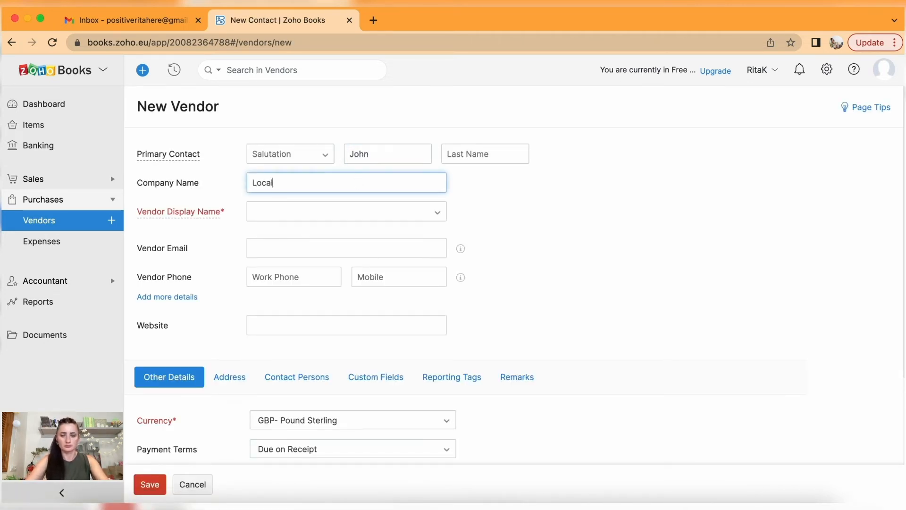
left_click(364, 208)
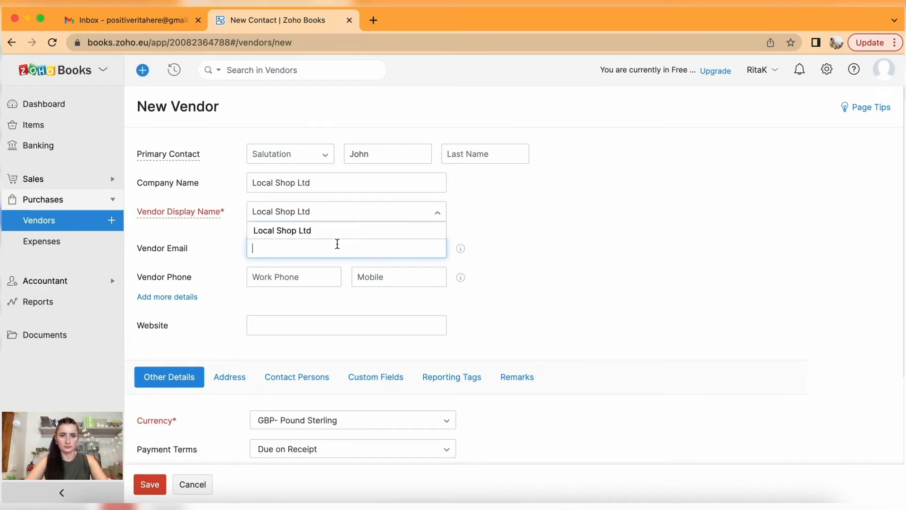
left_click(336, 247)
scroll(336, 243, "down", 3)
Set Local Shop Ltd's billing country to United Kingdom and street to 'Local Street'.
left_click(227, 263)
scroll(308, 346, "down", 2)
left_click(308, 281)
left_click(308, 298)
left_click(293, 310)
type("Lo")
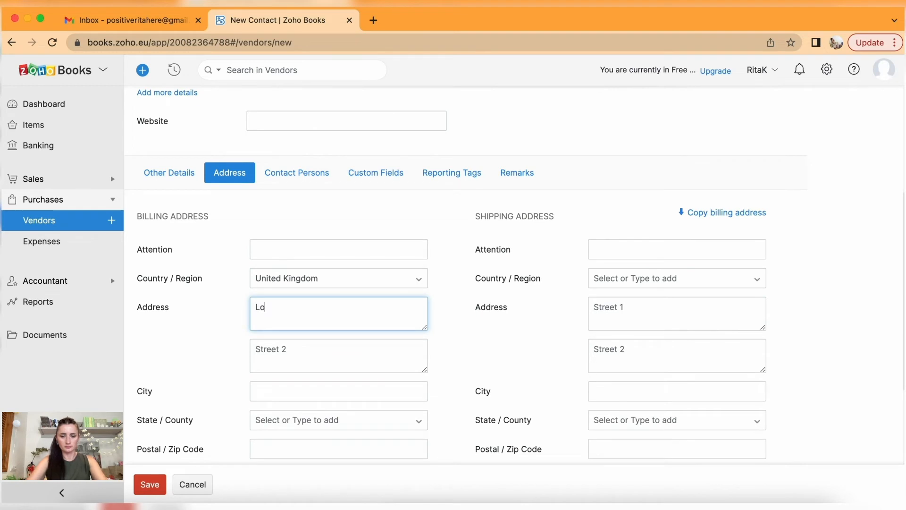
type("cal Street")
Fill in billing city London, county London and postcode LL12 3.
scroll(356, 370, "down", 2)
left_click(328, 329)
type("lon")
type("London")
left_click(348, 362)
type("Londo")
left_click(356, 383)
left_click(318, 388)
type("LL12 3")
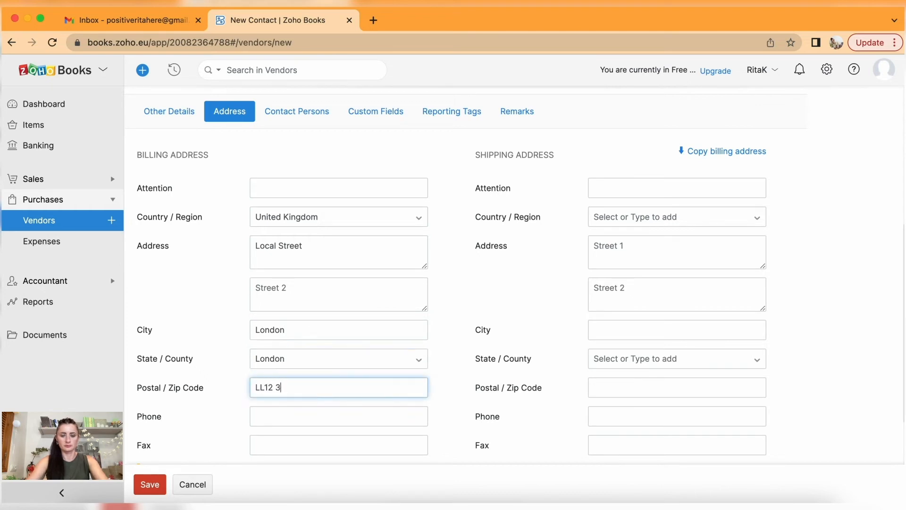
scroll(354, 403, "down", 1)
scroll(353, 404, "up", 3)
Add the internal remark 'Paid by business card' and save Local Shop Ltd.
left_click(519, 217)
left_click(252, 347)
type("Paid by business card")
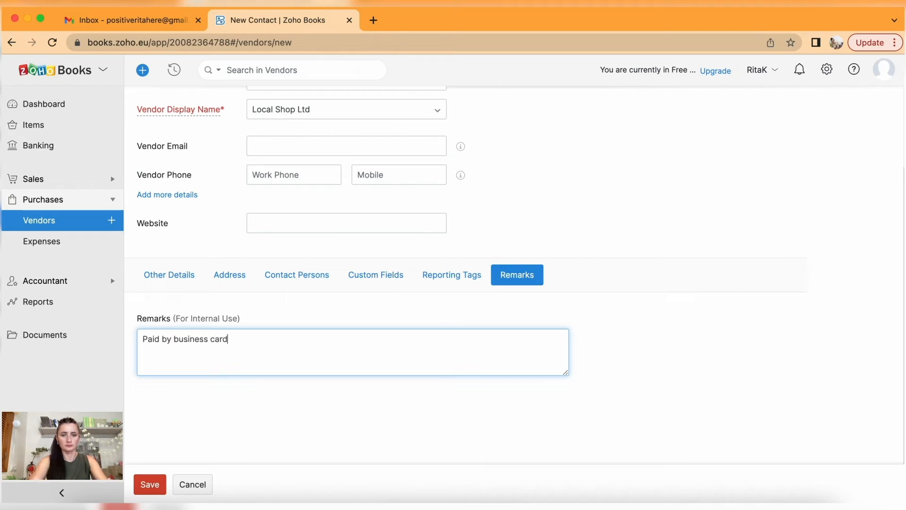
left_click(150, 484)
Begin another new vendor with company name Electricity Ltd.
left_click(269, 106)
left_click(333, 188)
type("Electricity Ltd")
left_click(312, 211)
Choose Electricity Ltd as the display name and set payment terms to Net 30.
left_click(311, 230)
scroll(312, 246, "down", 3)
left_click(278, 333)
left_click(288, 400)
Enter billing address Electricity street, United Kingdom, postcode EE12 3, and save the vendor.
left_click(230, 261)
scroll(288, 338, "down", 2)
left_click(285, 311)
type("Electricity street")
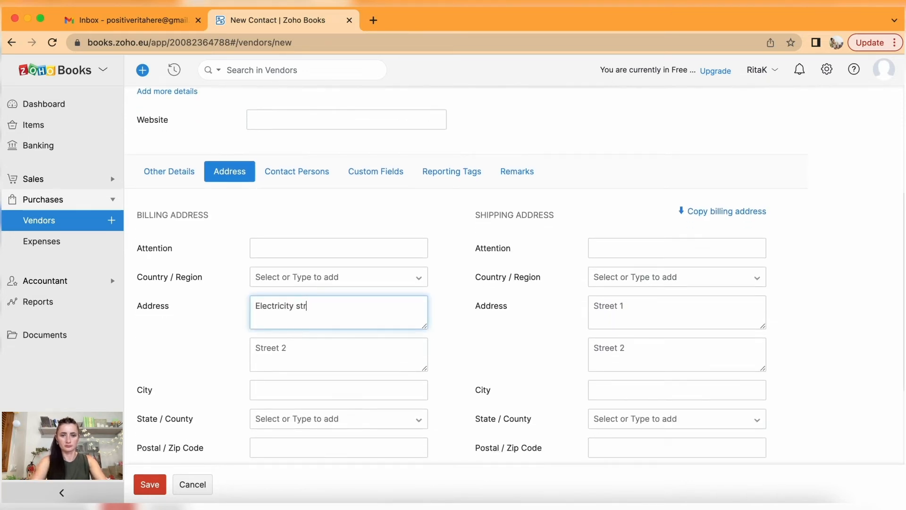
left_click(305, 276)
left_click(304, 293)
scroll(303, 295, "down", 3)
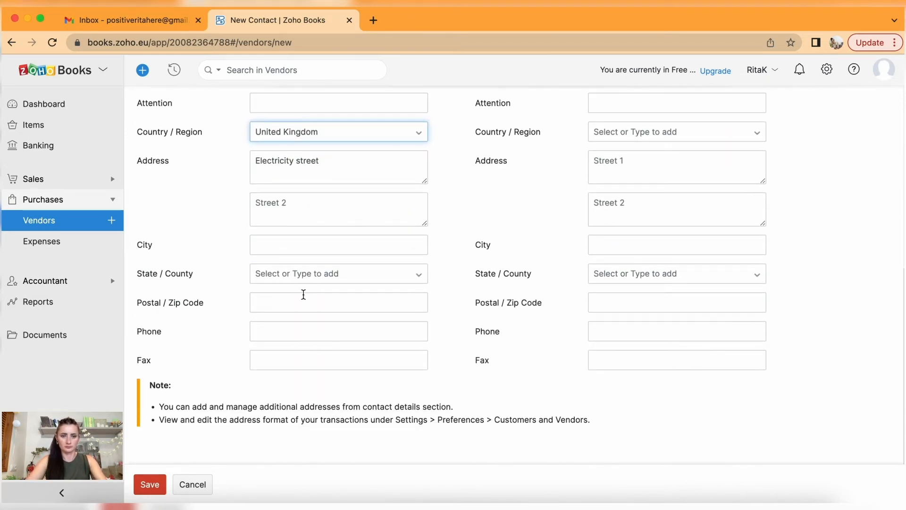
left_click(303, 307)
type("EE12 3E")
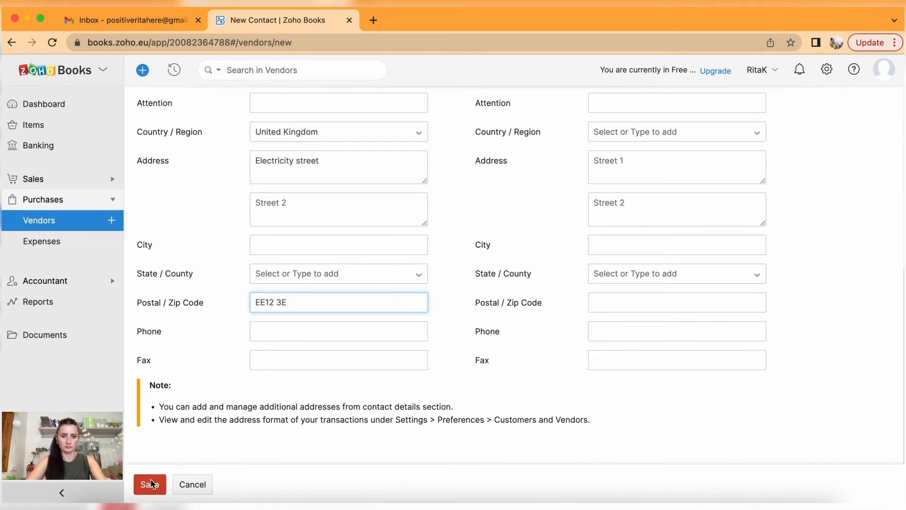
left_click(151, 484)
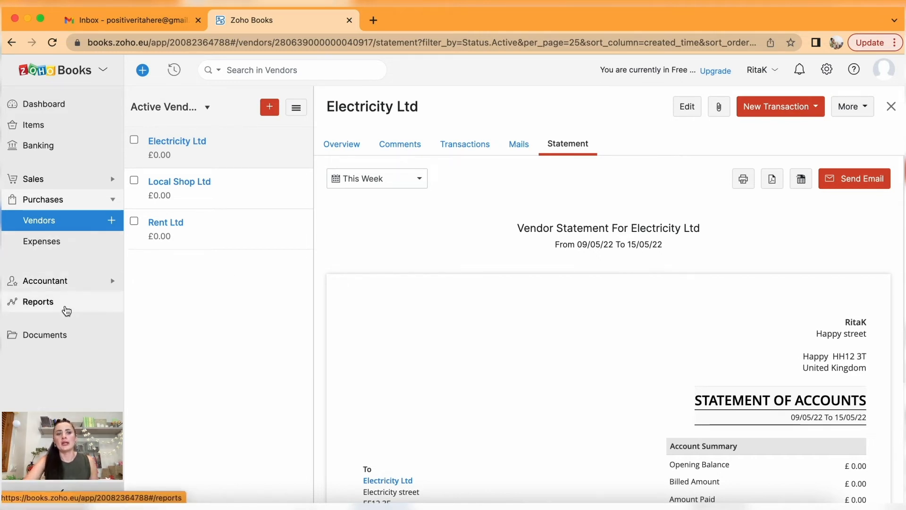
left_click(56, 339)
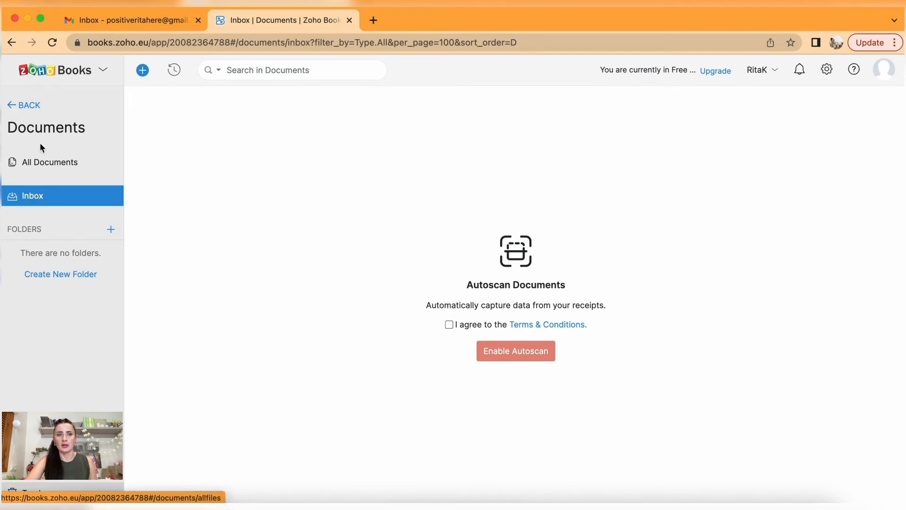
Accept the Autoscan terms and enable Autoscan in the Documents inbox.
left_click(14, 103)
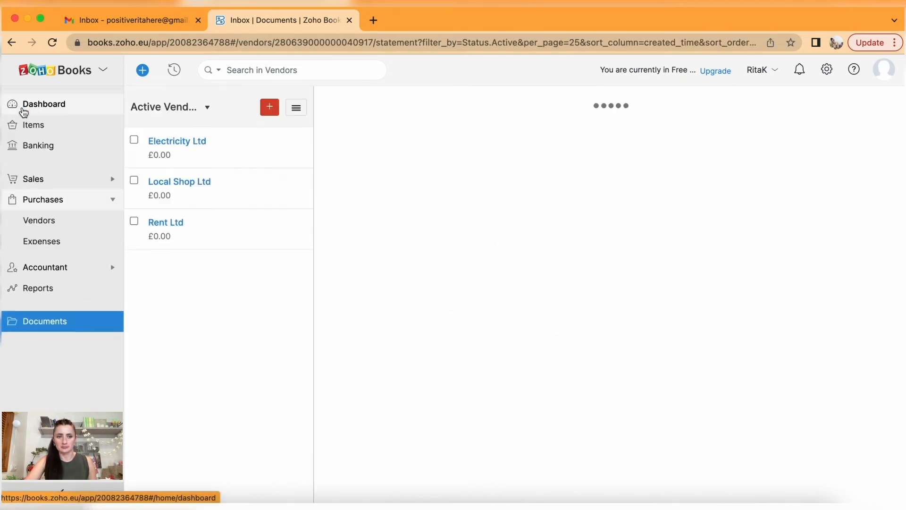
left_click(58, 339)
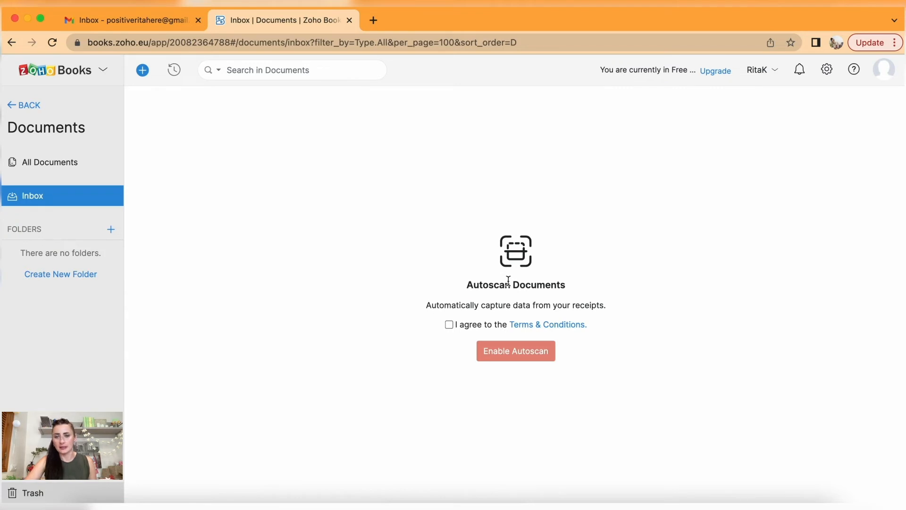
left_click(451, 325)
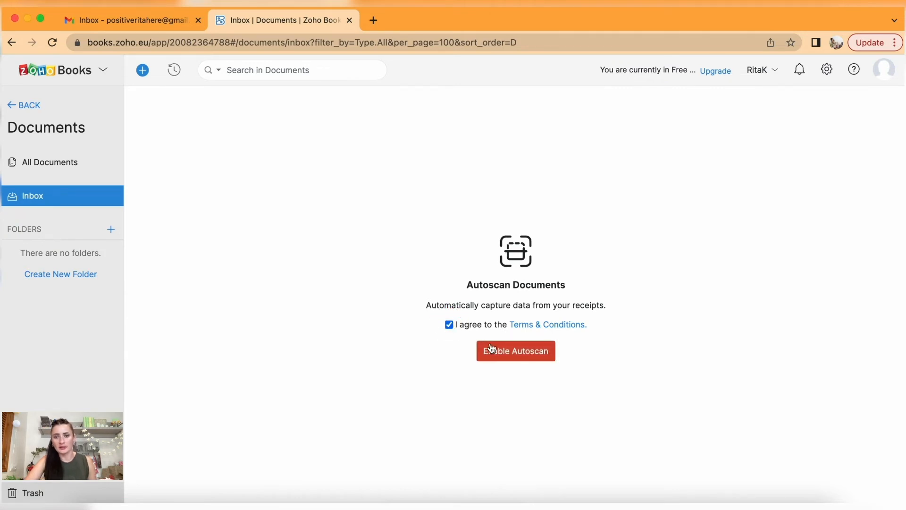
left_click(516, 353)
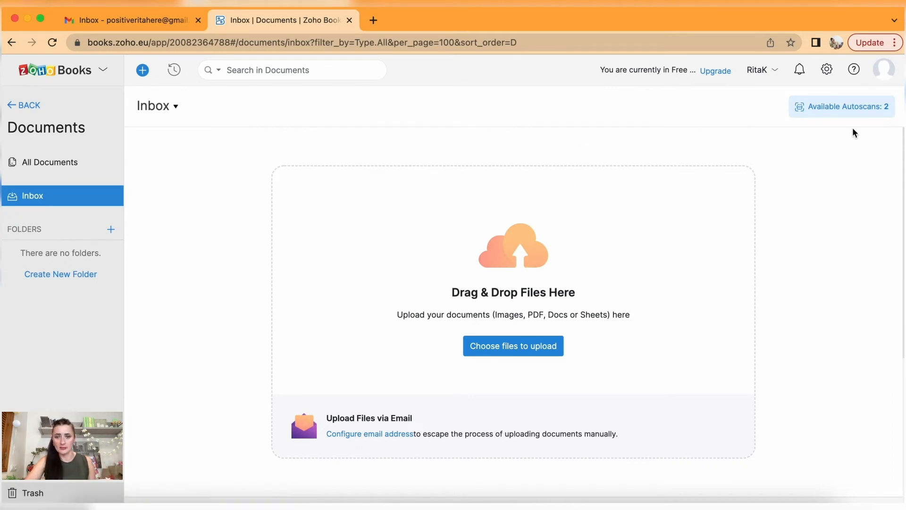
left_click(506, 352)
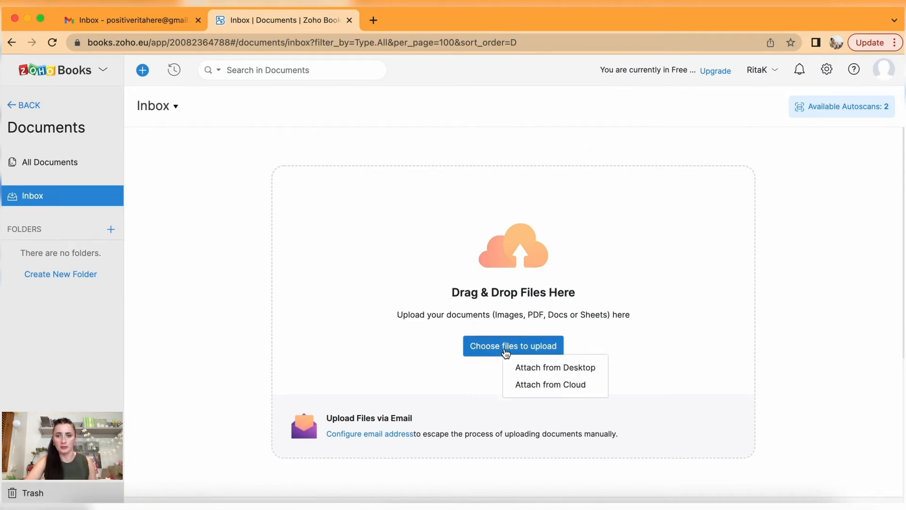
Upload Receipt - Sonoma Meal.png from the computer into the Documents inbox.
left_click(527, 368)
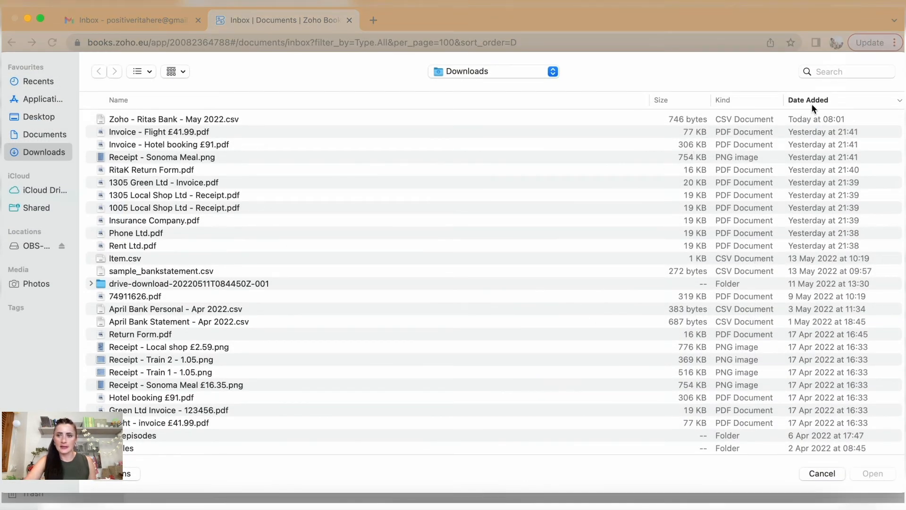
left_click(812, 101)
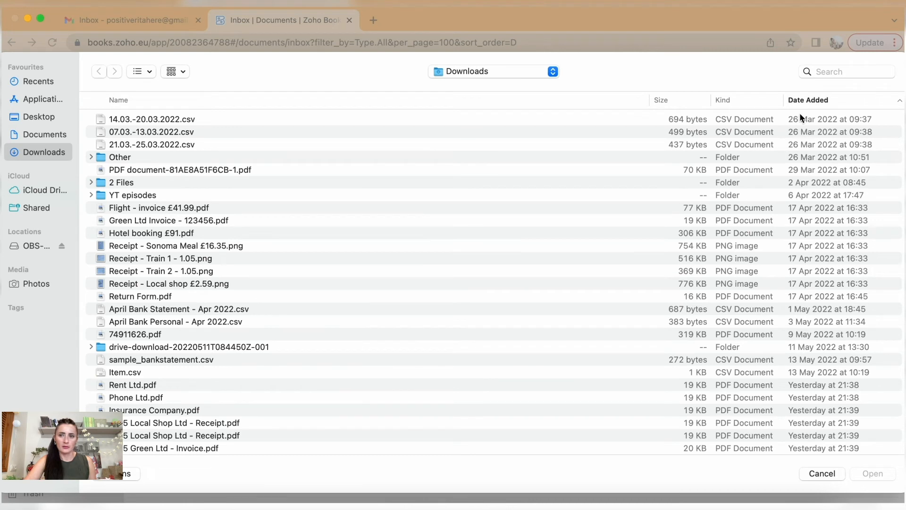
left_click(808, 101)
scroll(222, 184, "up", 2)
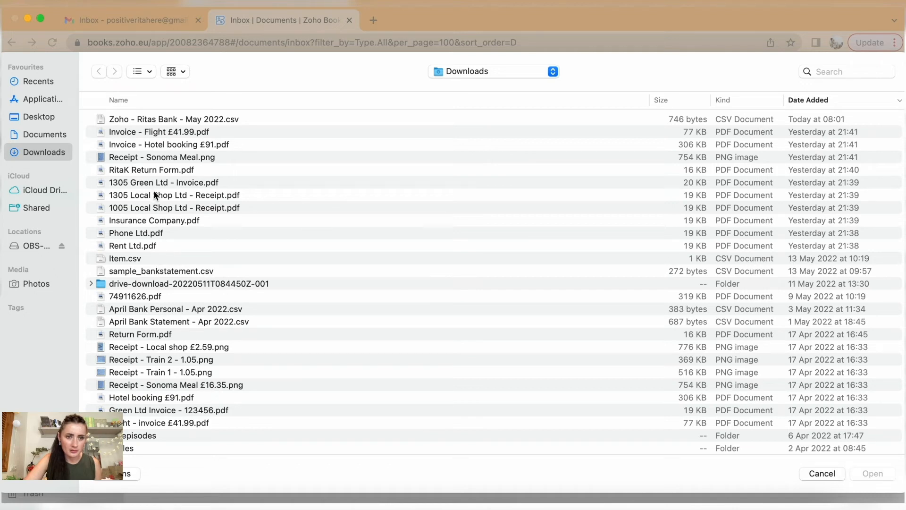
left_click(152, 156)
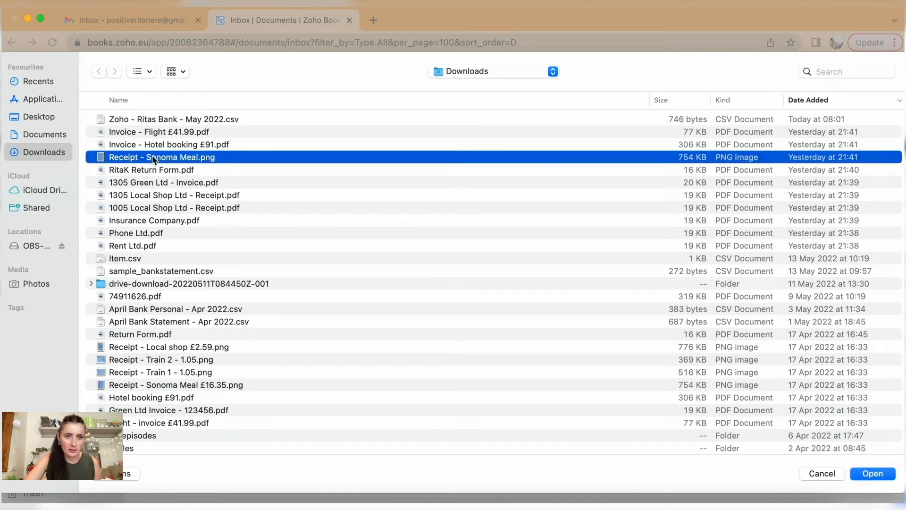
left_click(881, 478)
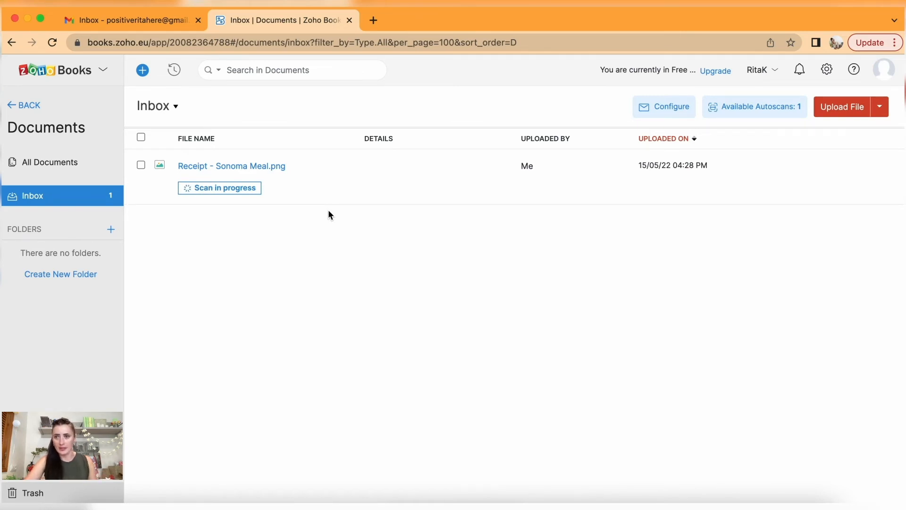
Check the remaining Autoscans count, then leave Documents for the All Invoices list.
left_click(743, 110)
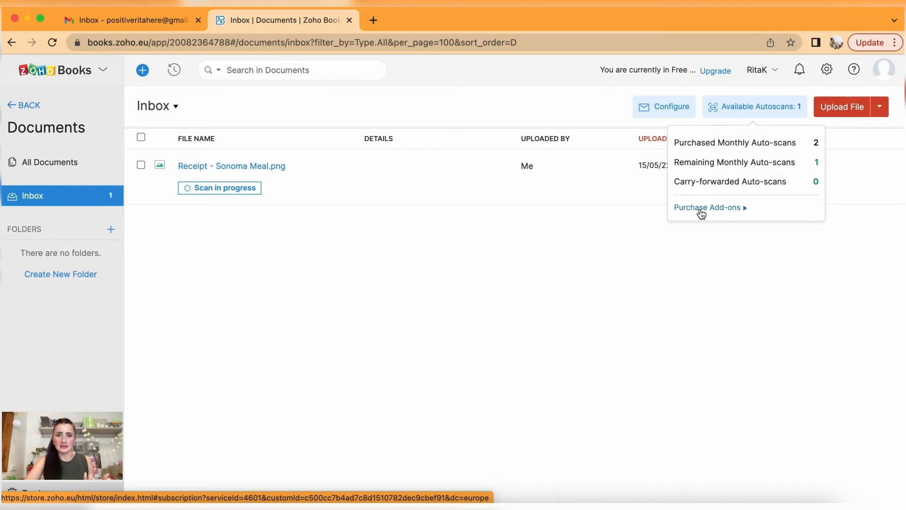
left_click(25, 107)
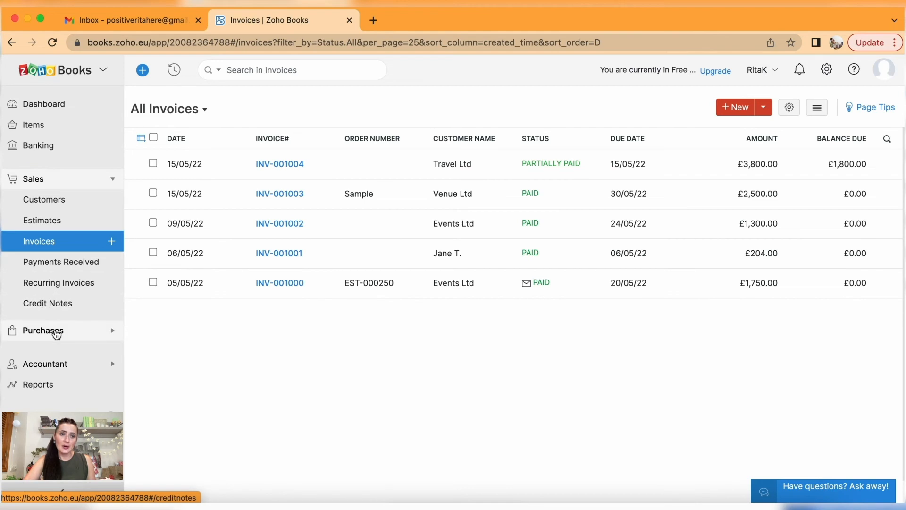
left_click(57, 331)
In Expenses, look at the Upload Expense options and the Record Mileage form.
left_click(55, 243)
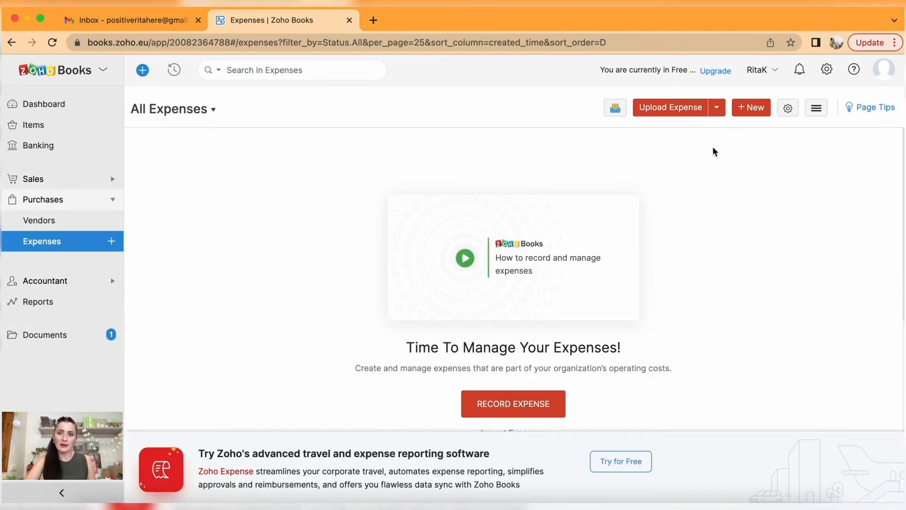
left_click(717, 108)
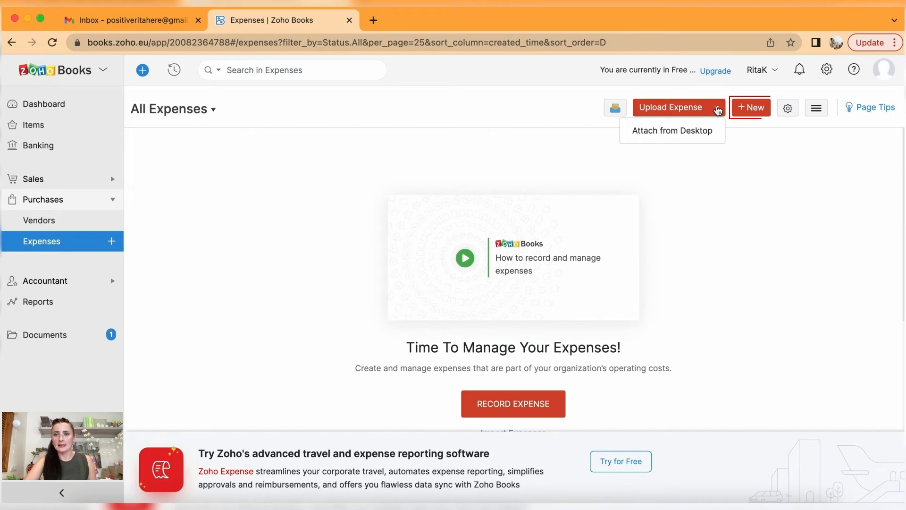
left_click(757, 111)
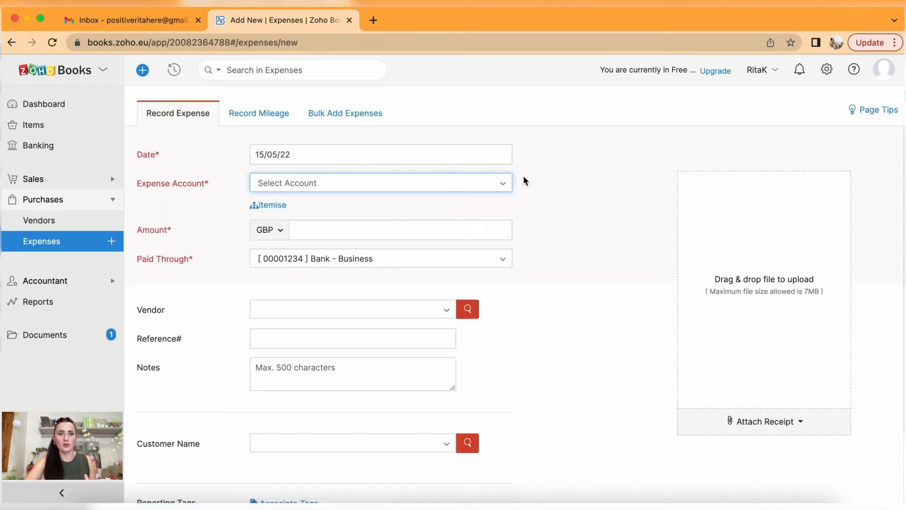
left_click(249, 117)
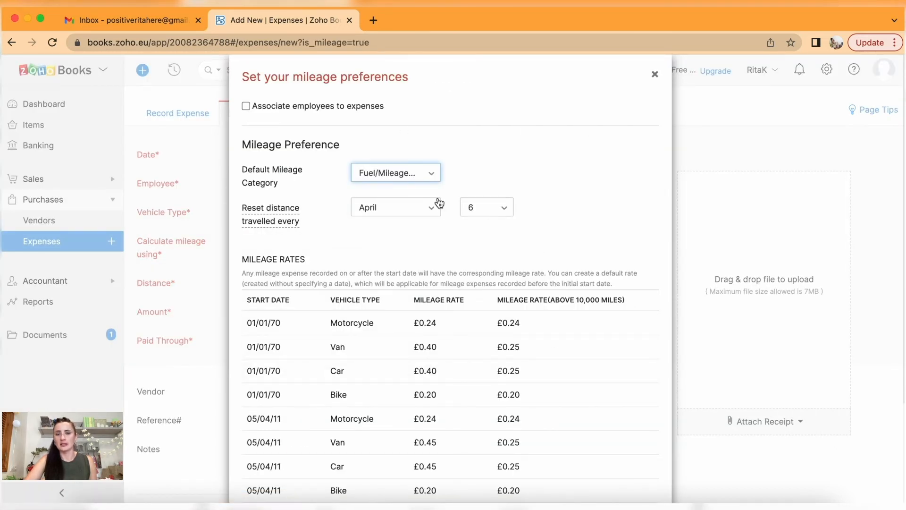
scroll(432, 211, "down", 3)
scroll(631, 161, "up", 3)
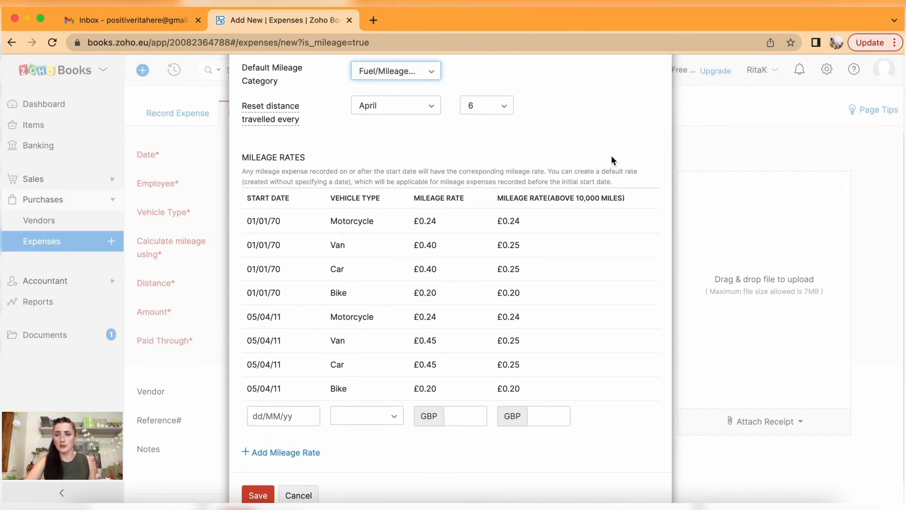
Close the mileage preferences unsaved and open the Bulk Add Expenses sheet.
left_click(653, 69)
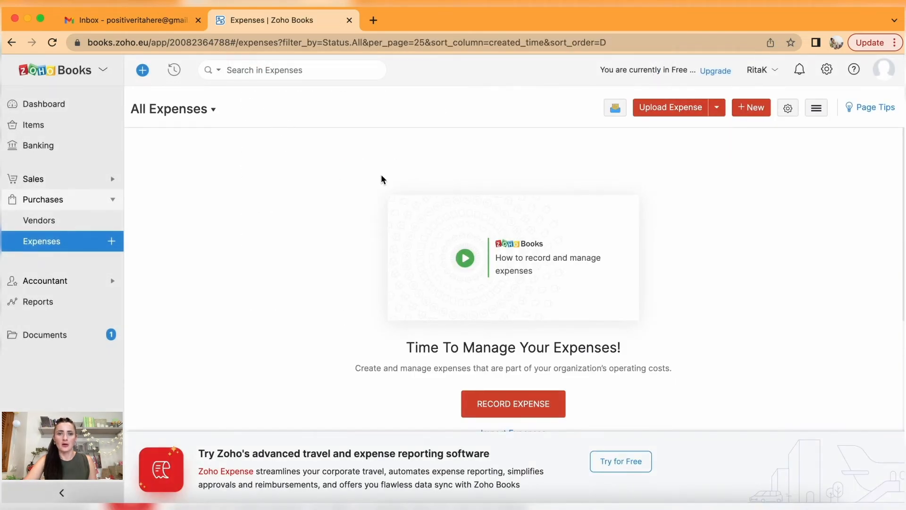
left_click(751, 109)
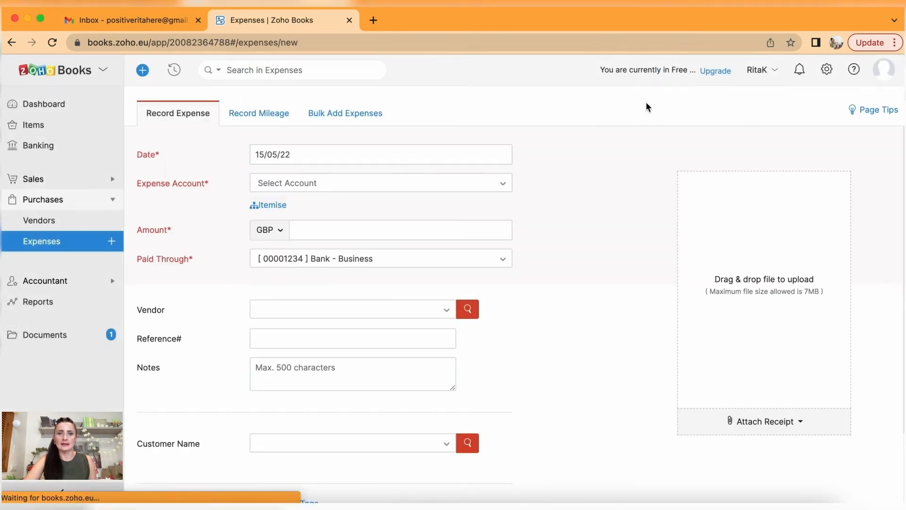
left_click(348, 114)
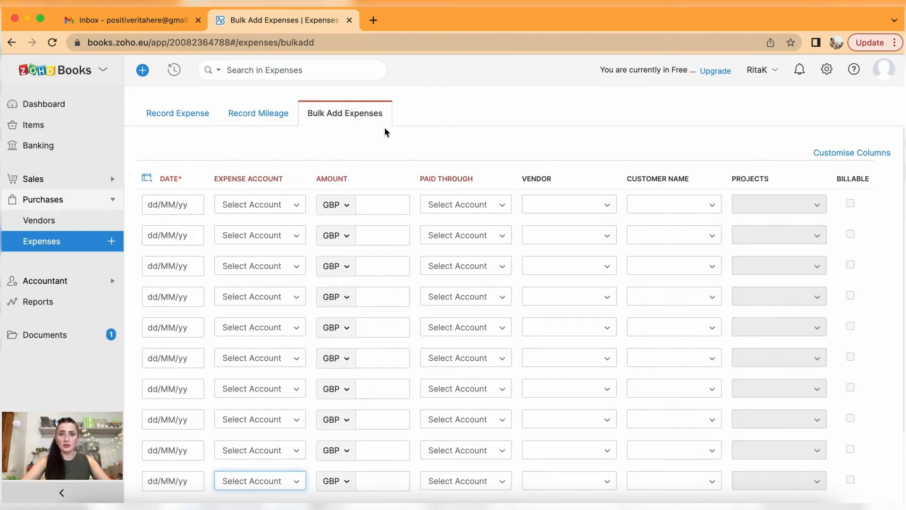
Date row 1 05/05/22, categorise it as Cost of Goods Sold, amount 34.40.
left_click(175, 206)
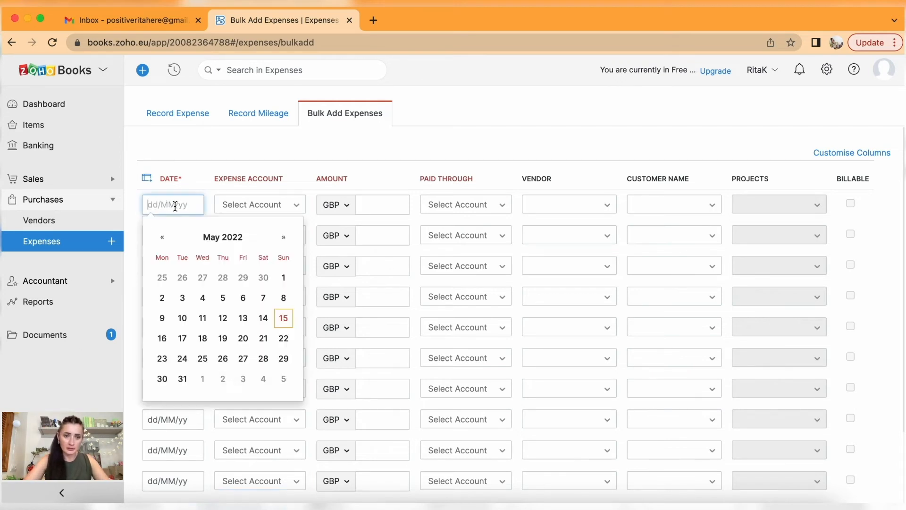
left_click(222, 304)
left_click(256, 206)
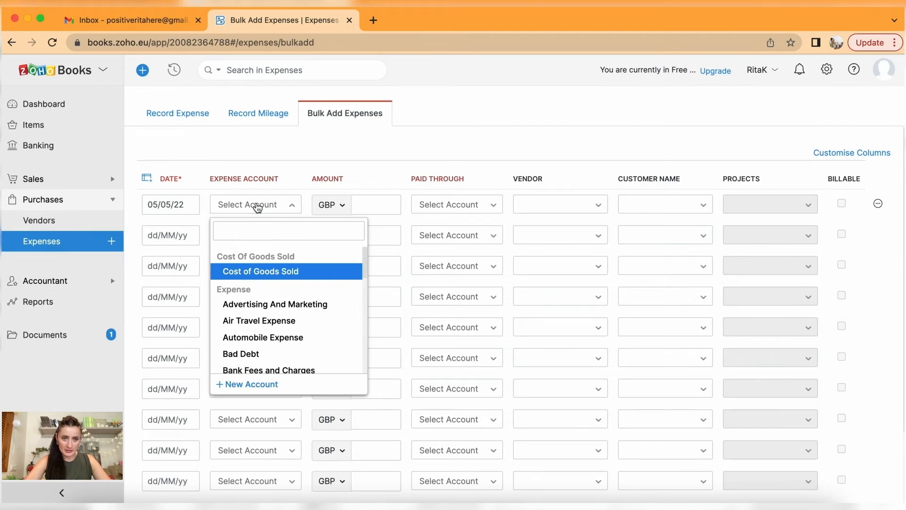
left_click(279, 274)
left_click(388, 206)
type("34.40")
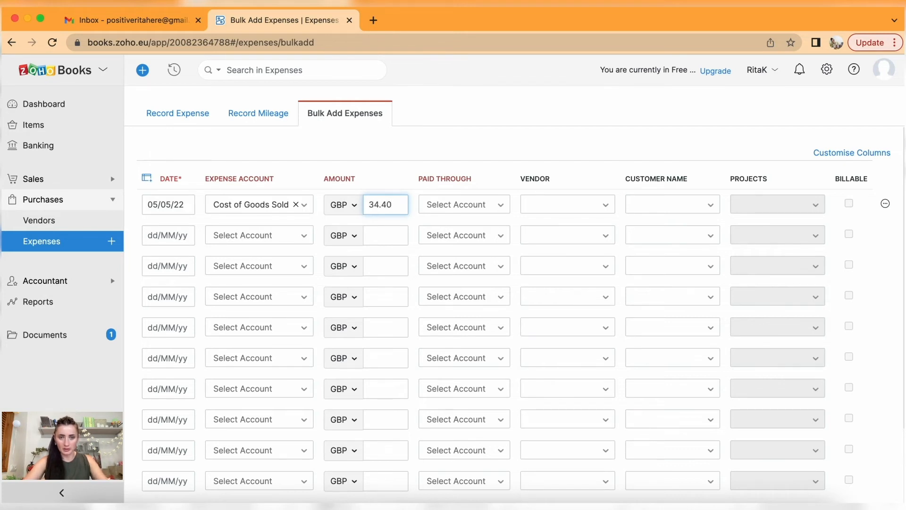
Set row 1 paid through Bank - Business, vendor Local Shop Ltd, no customer.
left_click(489, 207)
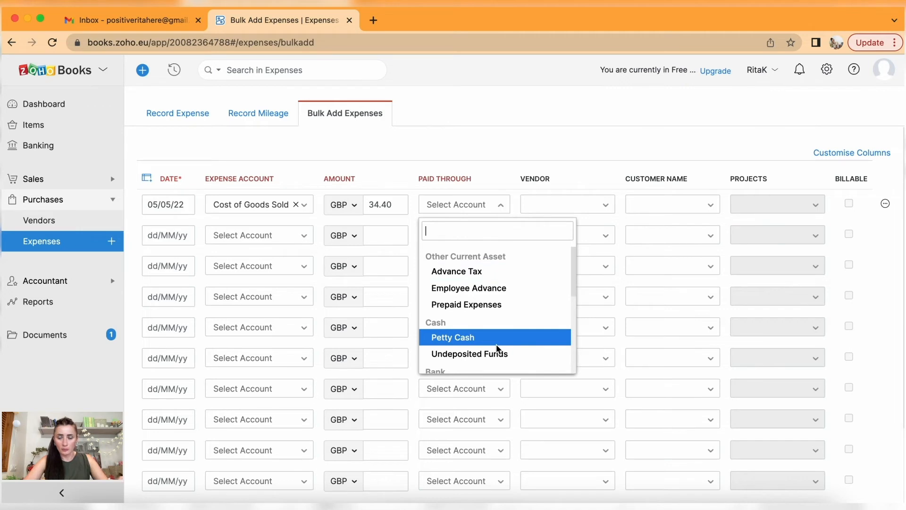
scroll(496, 349, "down", 2)
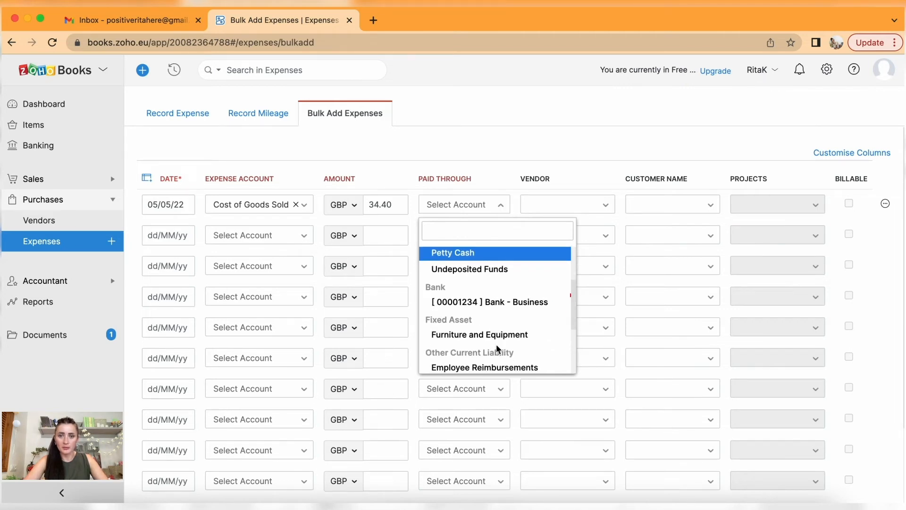
left_click(491, 305)
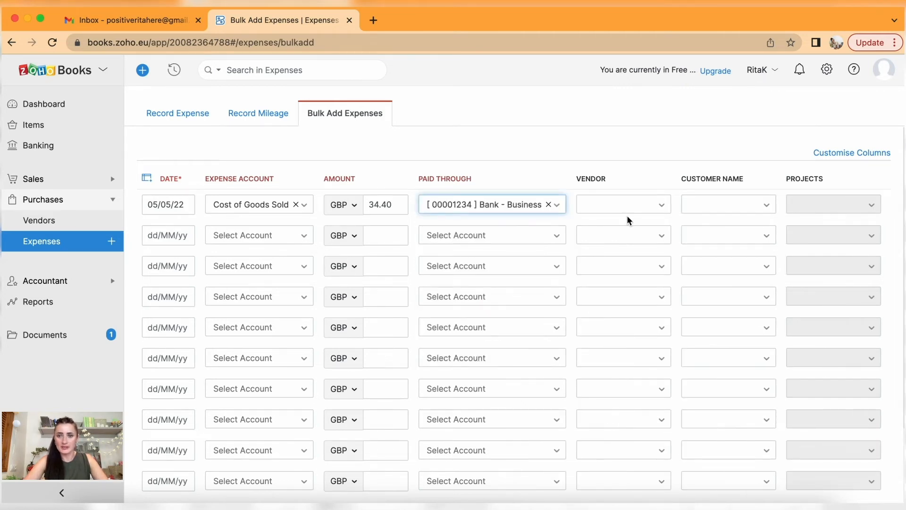
left_click(648, 208)
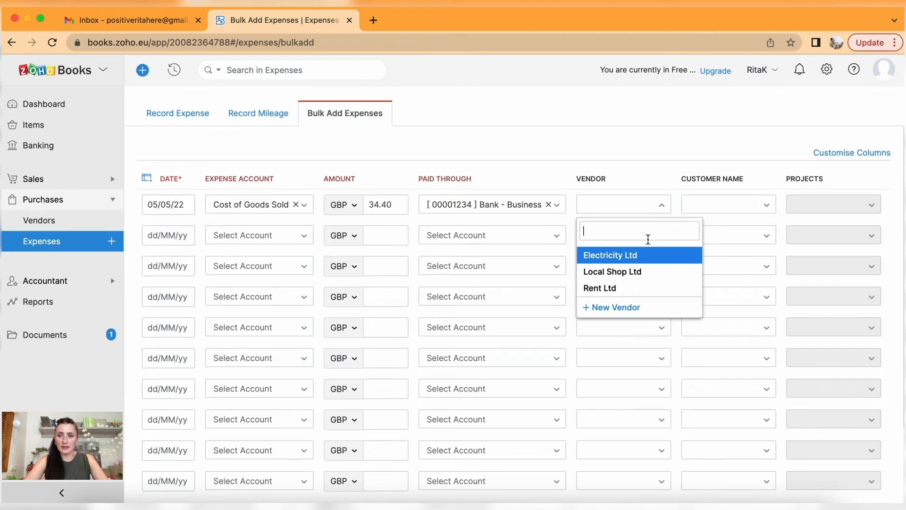
left_click(649, 276)
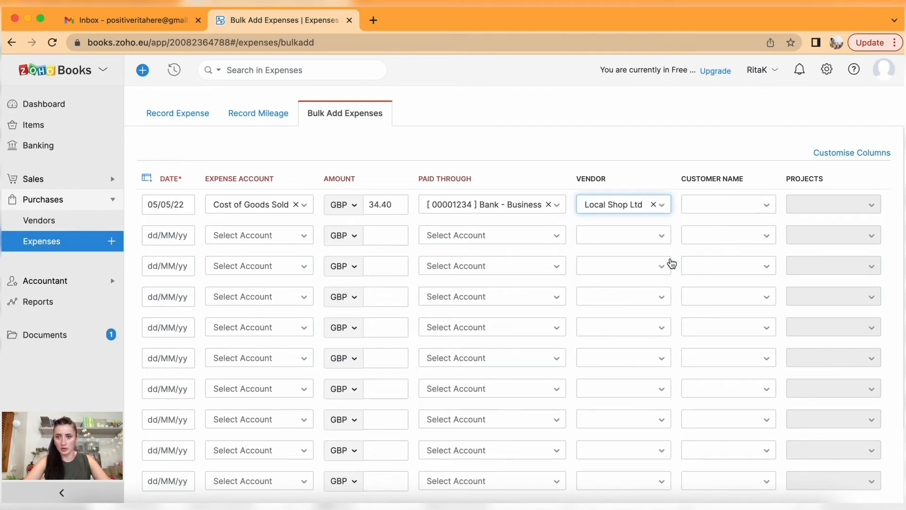
left_click(743, 212)
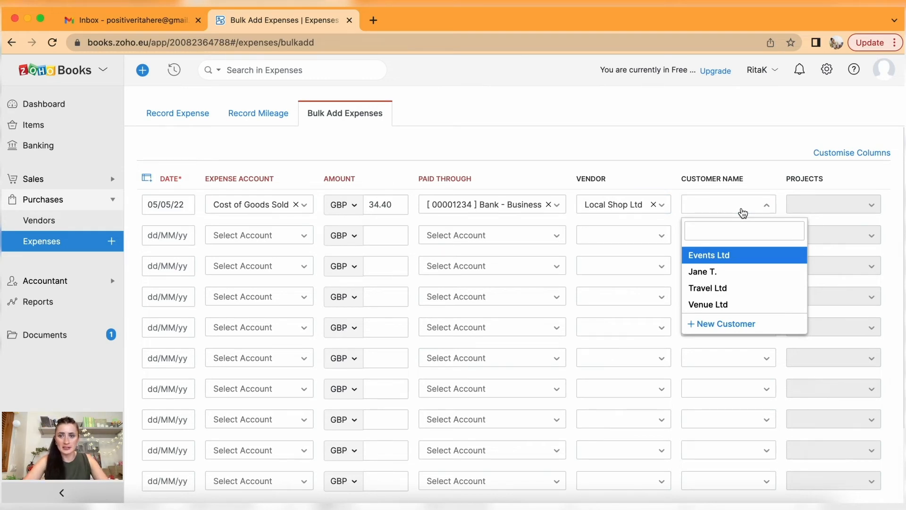
left_click(744, 212)
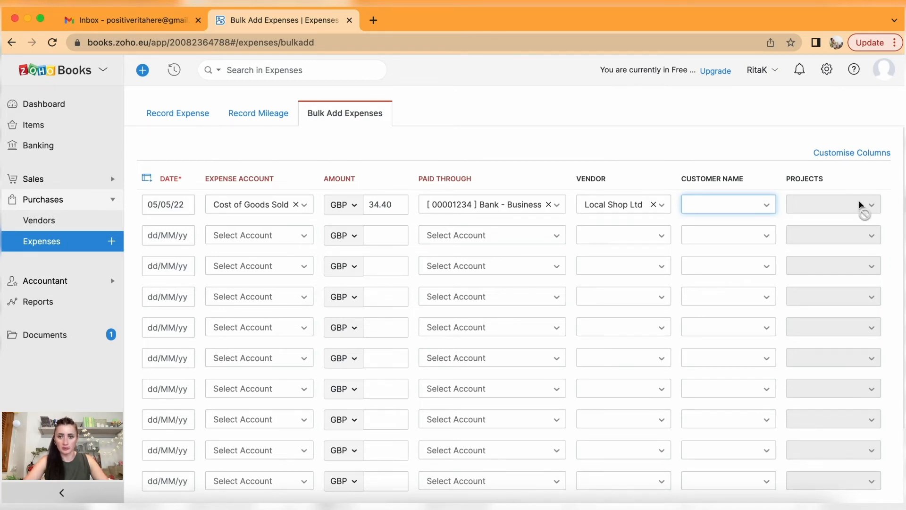
left_click(165, 236)
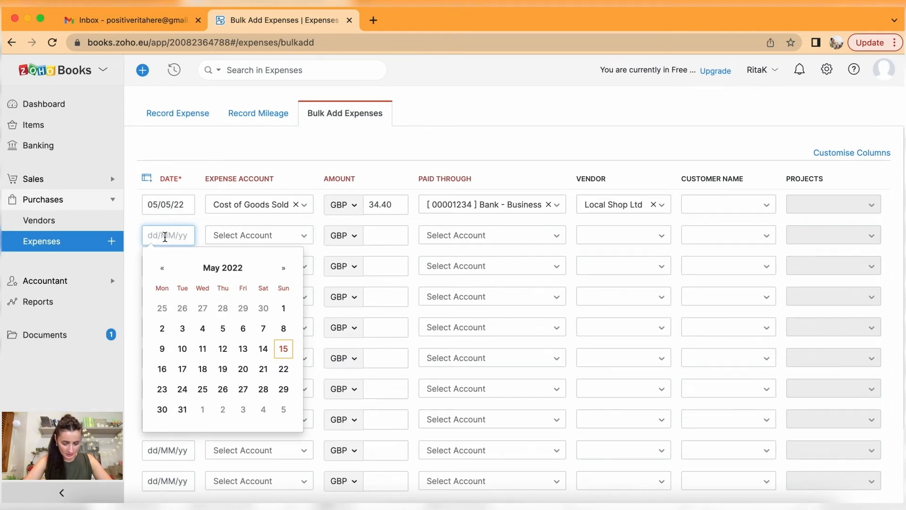
Fill row 2: 06/05/22, Cost of Goods Sold, 5.65, Bank - Business, Local Shop Ltd.
left_click(243, 329)
left_click(263, 238)
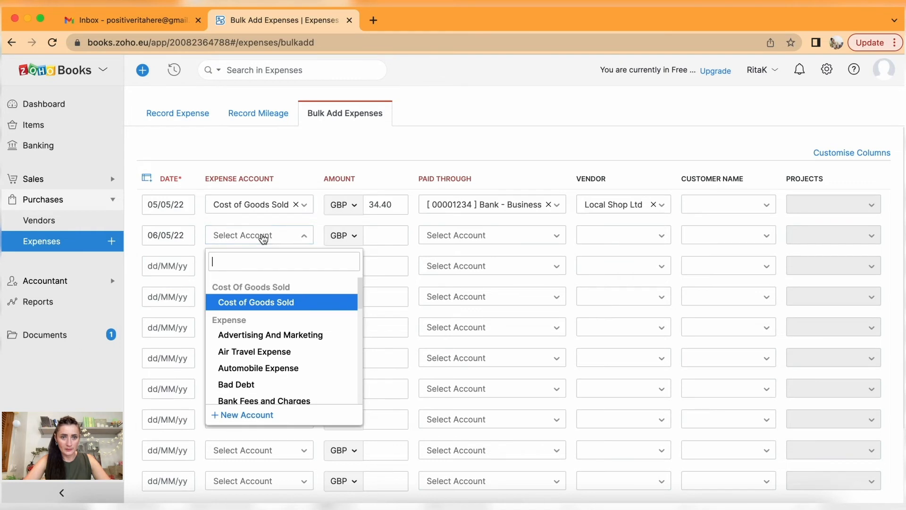
left_click(267, 305)
left_click(394, 234)
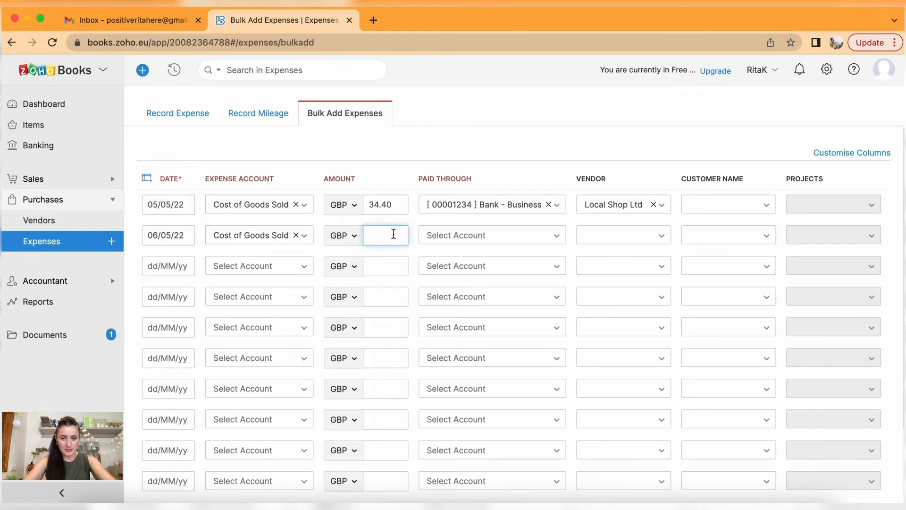
type("5.65")
left_click(518, 237)
scroll(515, 351, "down", 2)
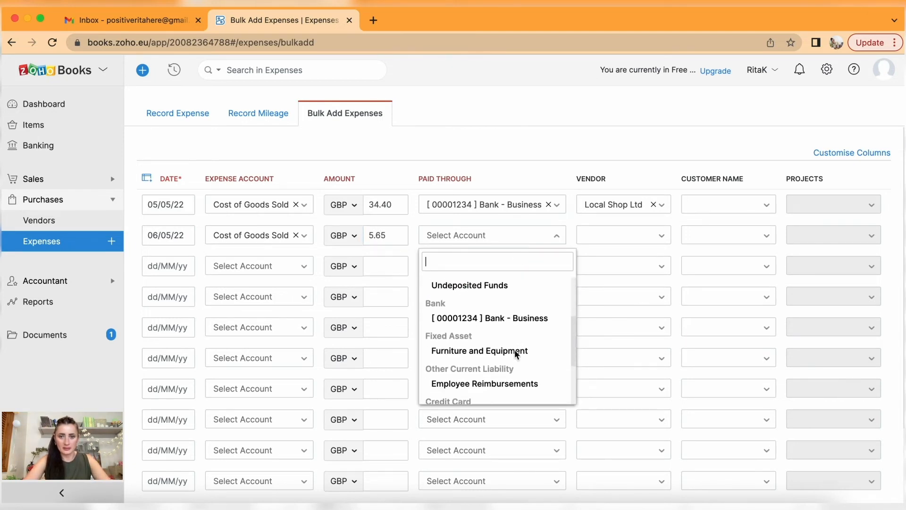
left_click(538, 313)
left_click(642, 236)
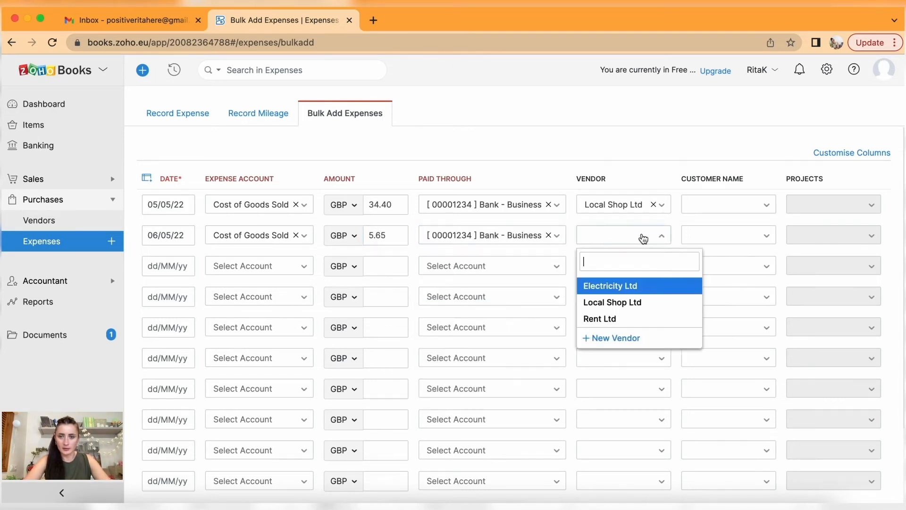
left_click(639, 305)
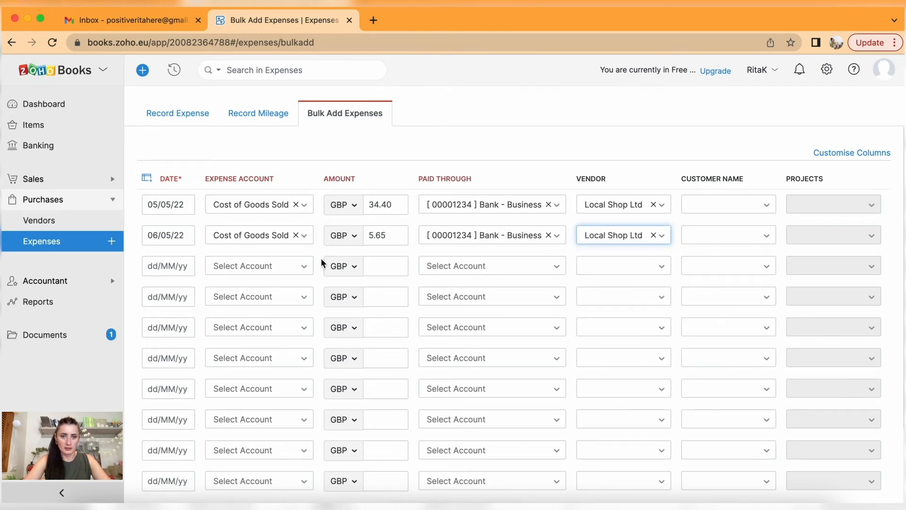
Fill row 3: 10/05/22, Cost of Goods Sold, 30, Bank - Business, Local Shop Ltd, then save all three.
left_click(176, 267)
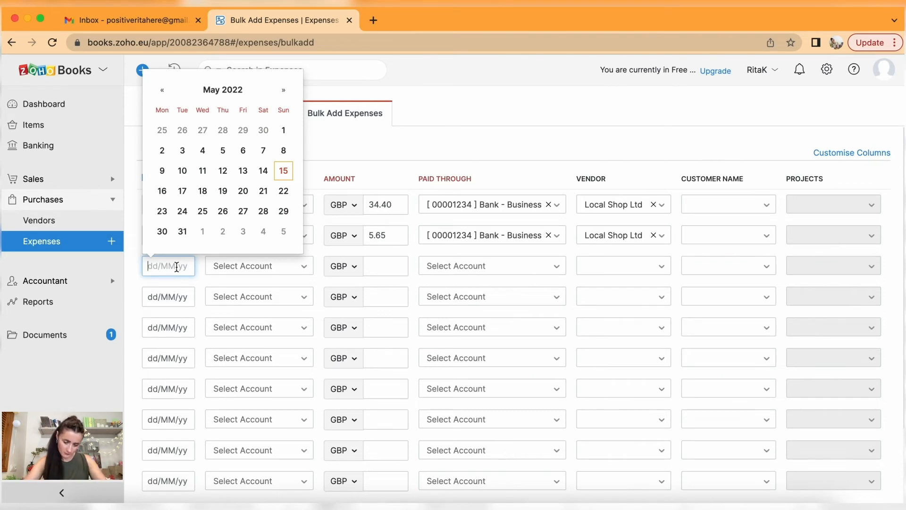
left_click(182, 177)
left_click(259, 274)
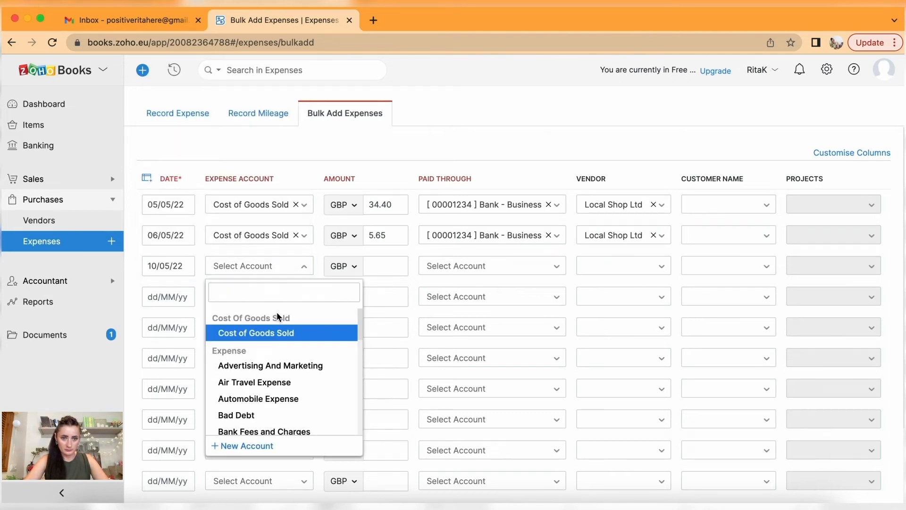
left_click(279, 333)
left_click(378, 266)
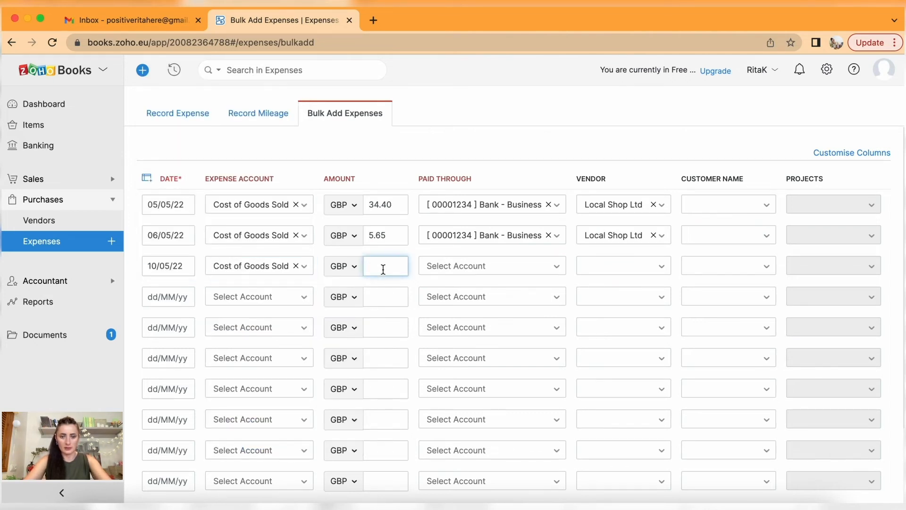
type("30")
left_click(463, 271)
scroll(481, 376, "down", 2)
left_click(480, 376)
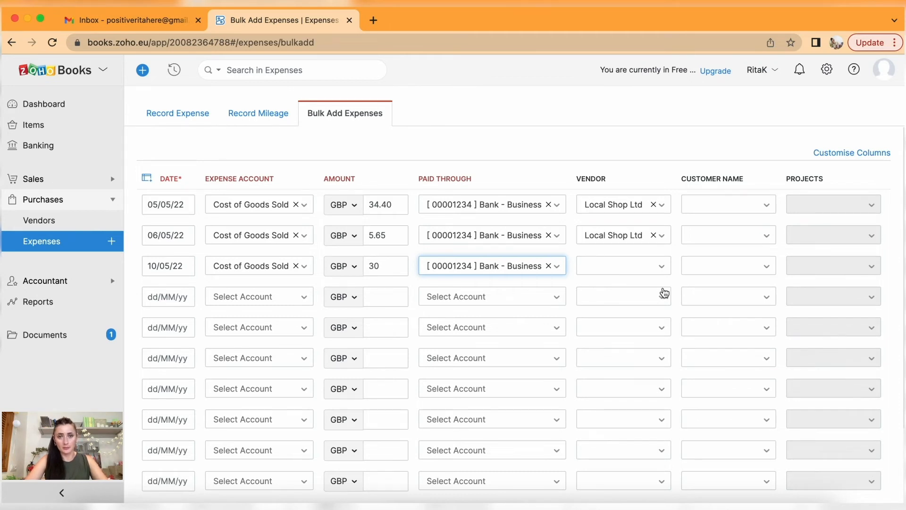
left_click(654, 269)
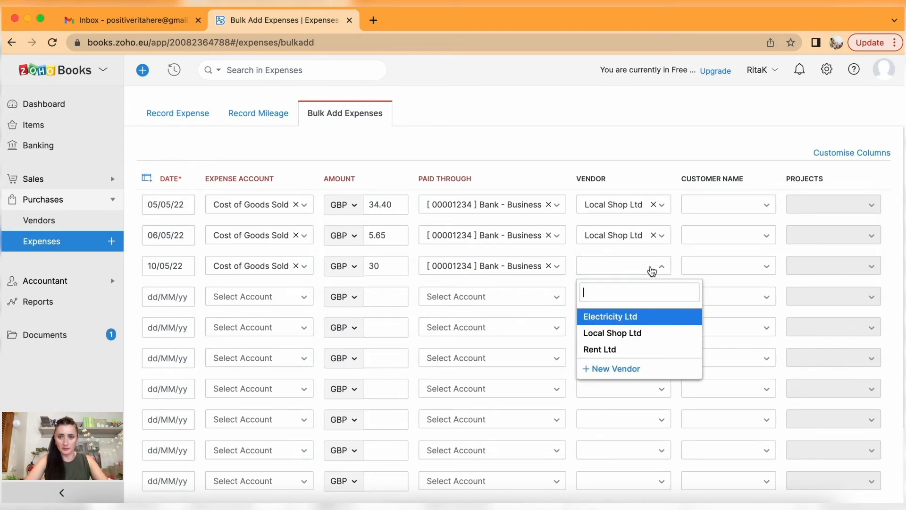
left_click(635, 330)
scroll(590, 295, "down", 3)
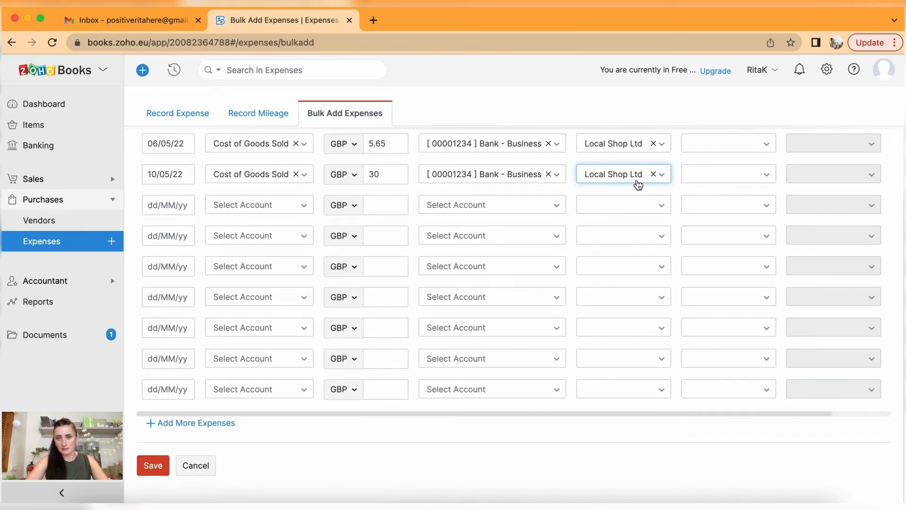
left_click(150, 465)
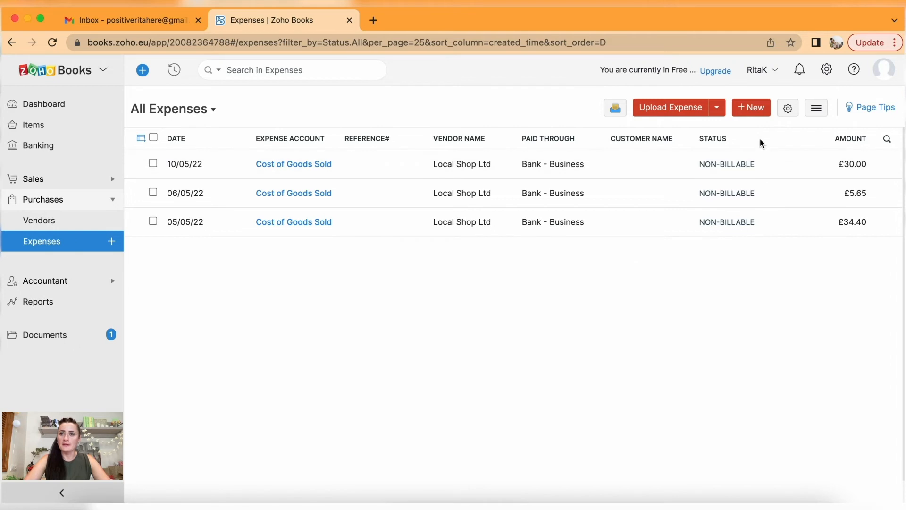
Review the All Expenses list with the £34.40, £5.65 and £30.00 Local Shop Ltd entries.
left_click(753, 110)
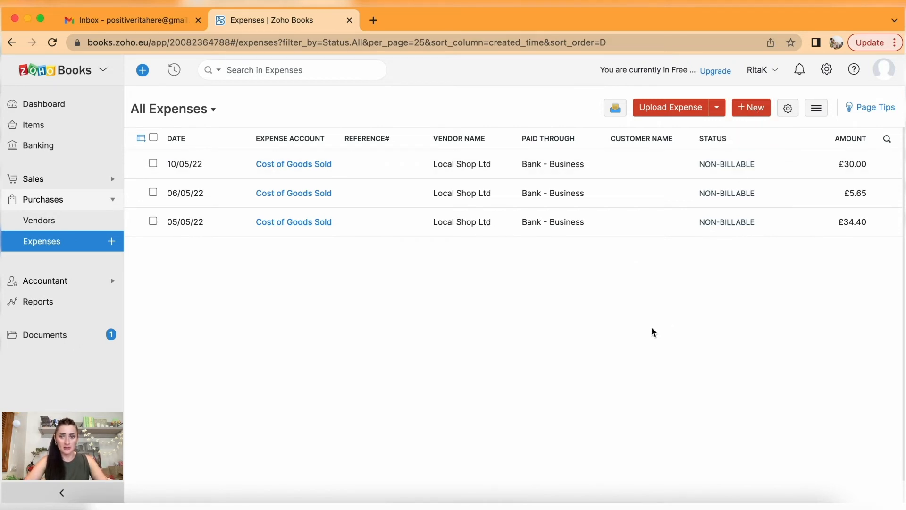
Attach Receipt - Local shop £2.59.png from the computer to the £30.00 expense dated 10/05/22.
left_click(321, 167)
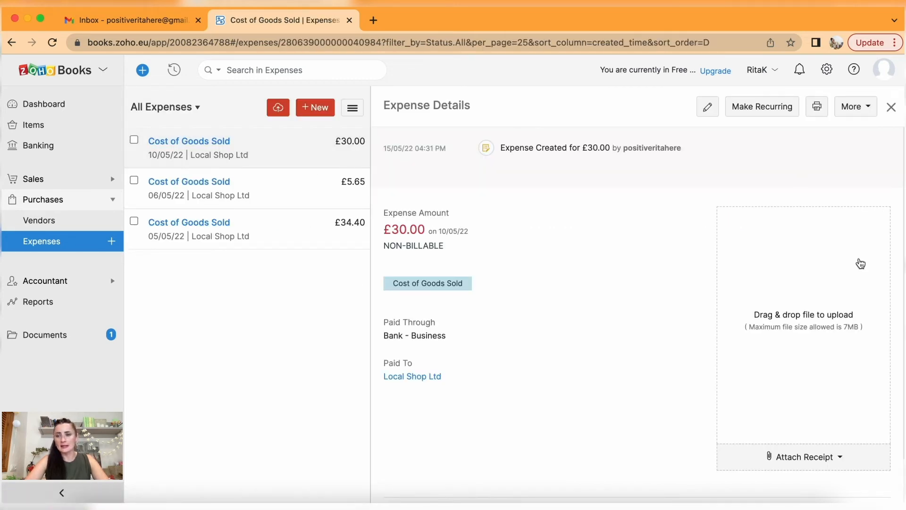
left_click(824, 460)
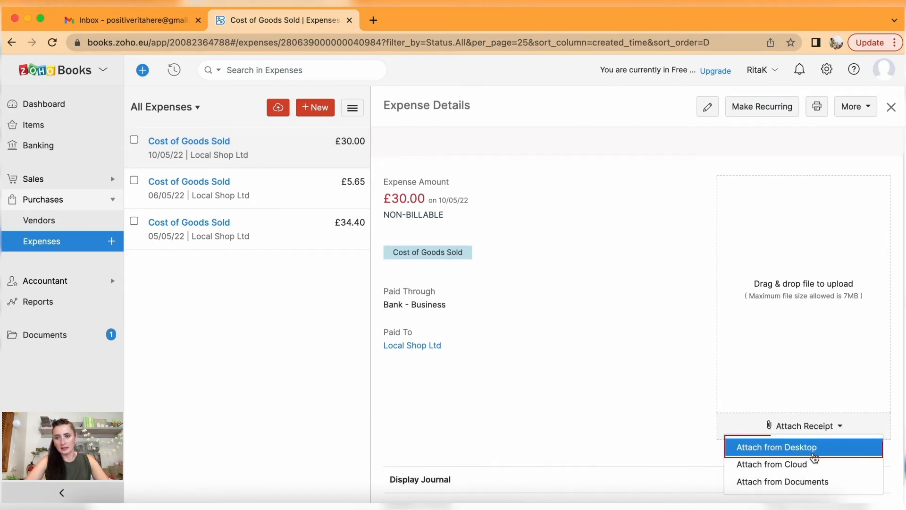
left_click(813, 447)
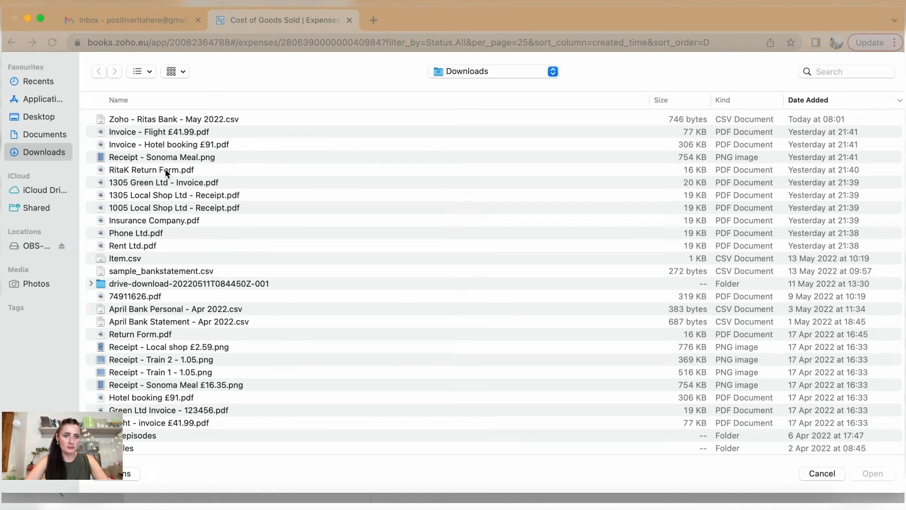
left_click(159, 349)
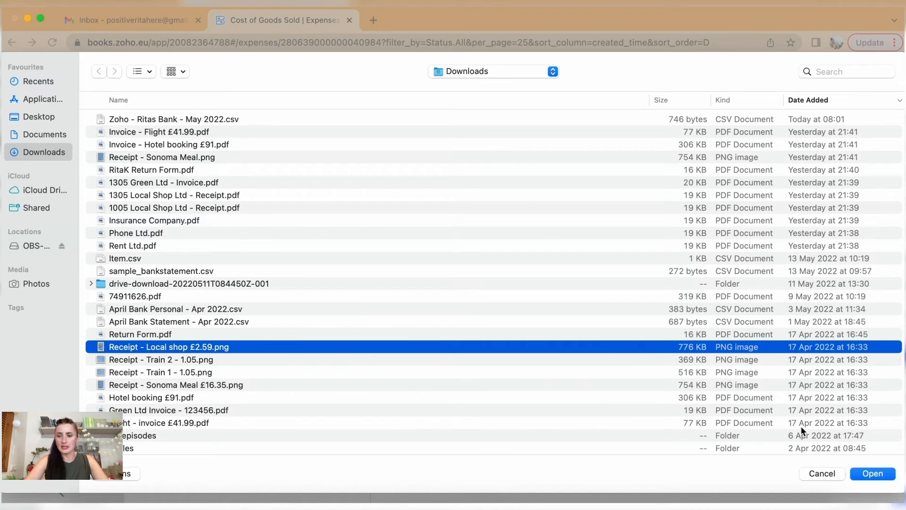
left_click(873, 474)
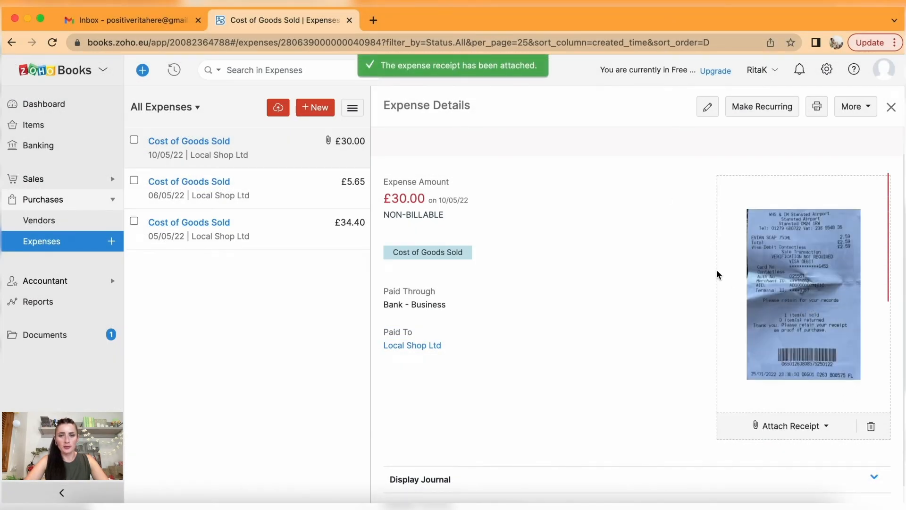
scroll(614, 342, "down", 1)
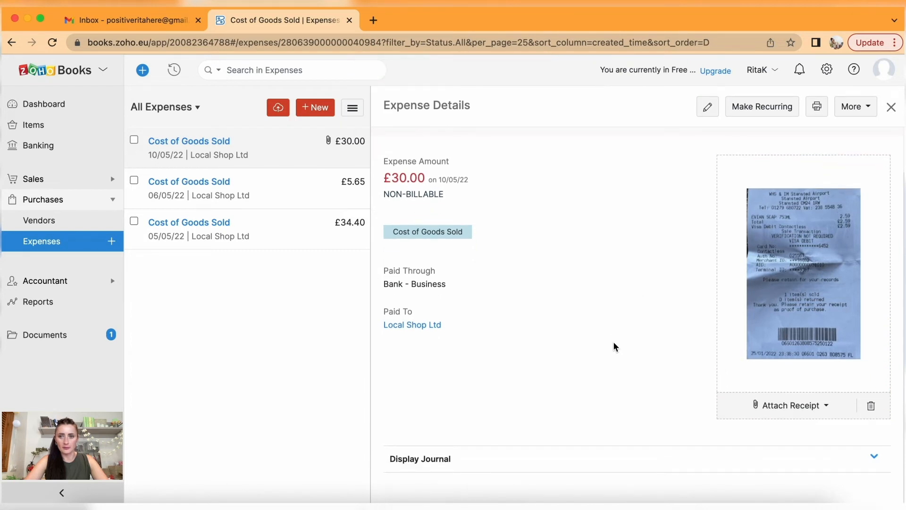
View the £5.65 Cost of Goods Sold expense's details, then start a new expense.
left_click(218, 183)
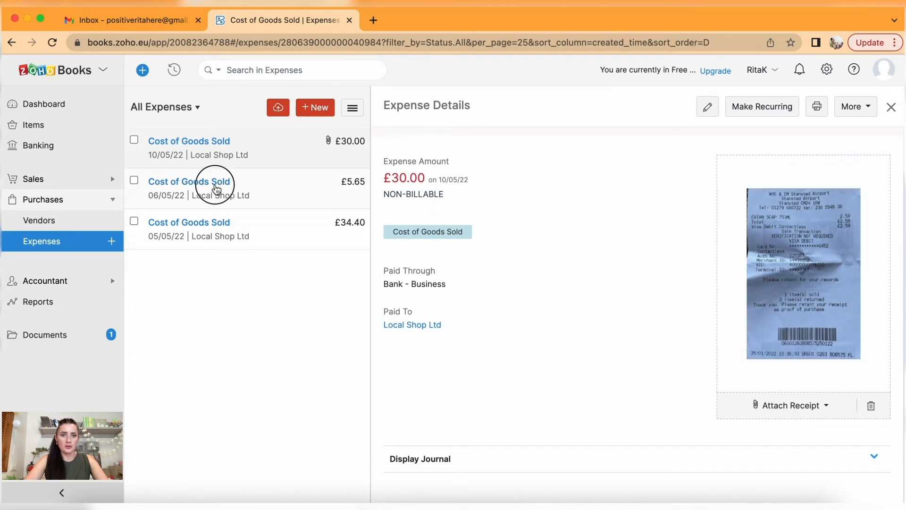
left_click(327, 144)
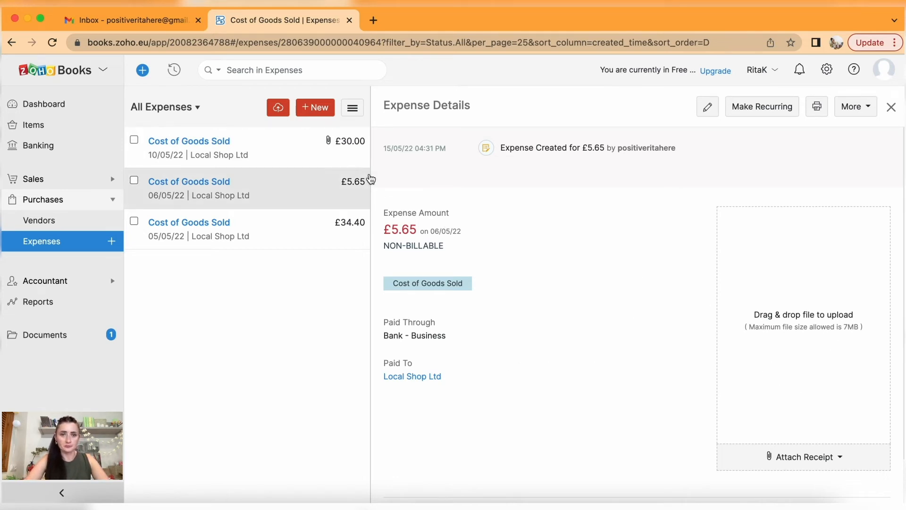
left_click(315, 108)
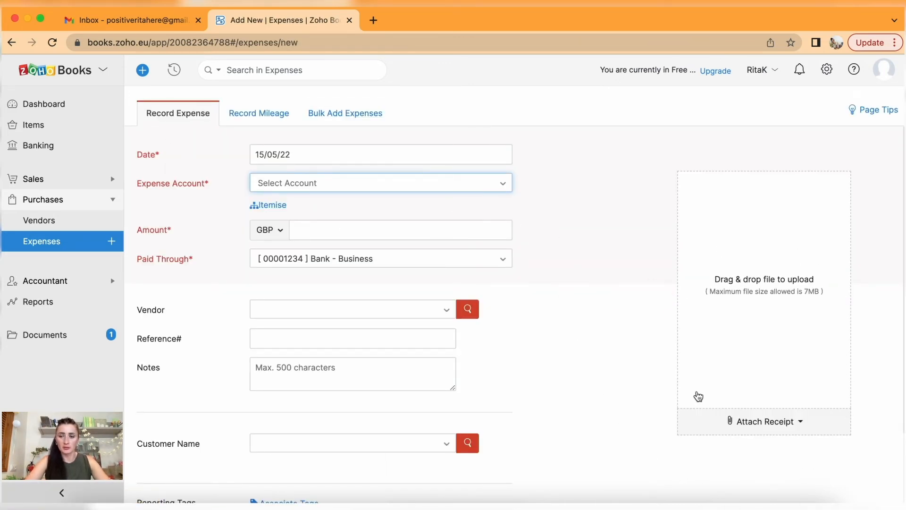
Enter a 13/05/22 Rent Expense of 250 with vendor Rent Ltd.
left_click(316, 155)
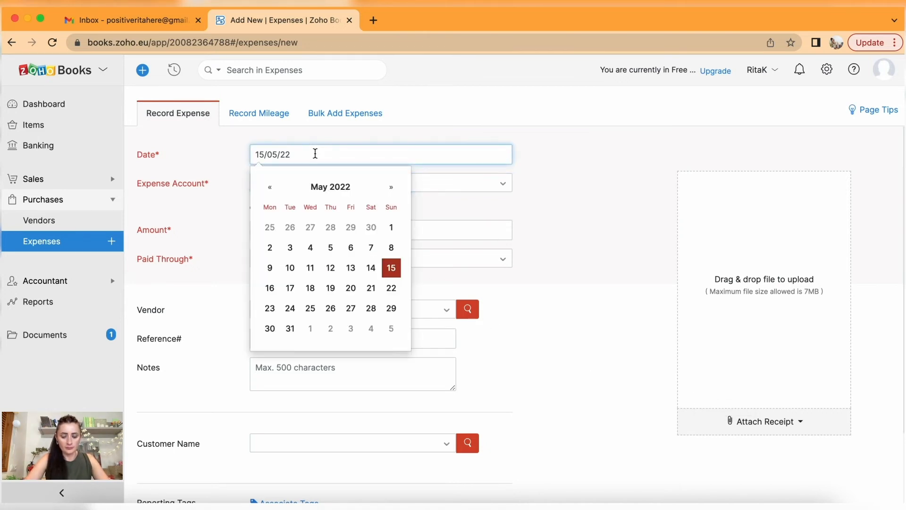
left_click(352, 268)
left_click(317, 187)
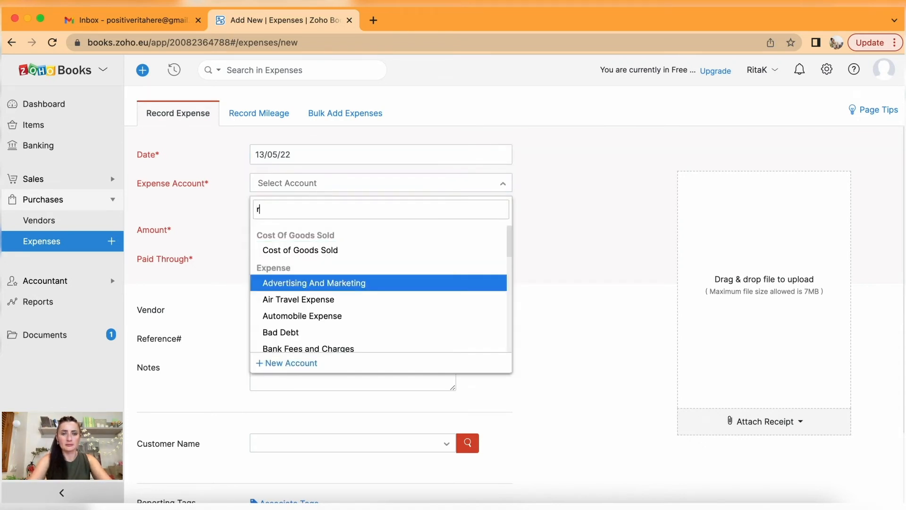
type("rent")
left_click(313, 250)
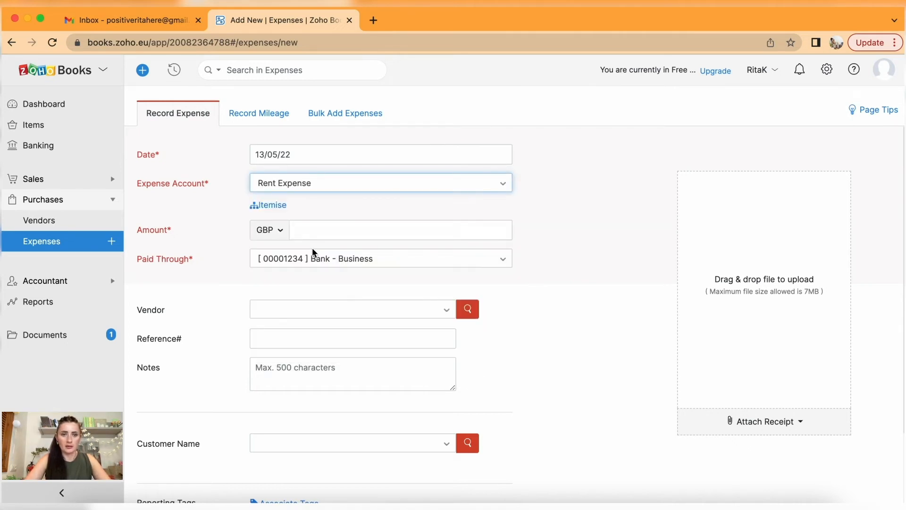
left_click(324, 230)
type("250")
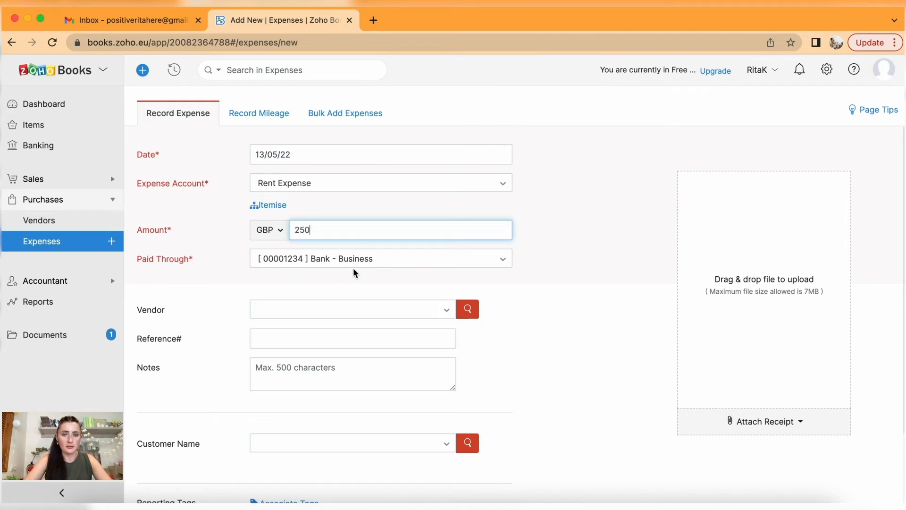
scroll(375, 293, "down", 3)
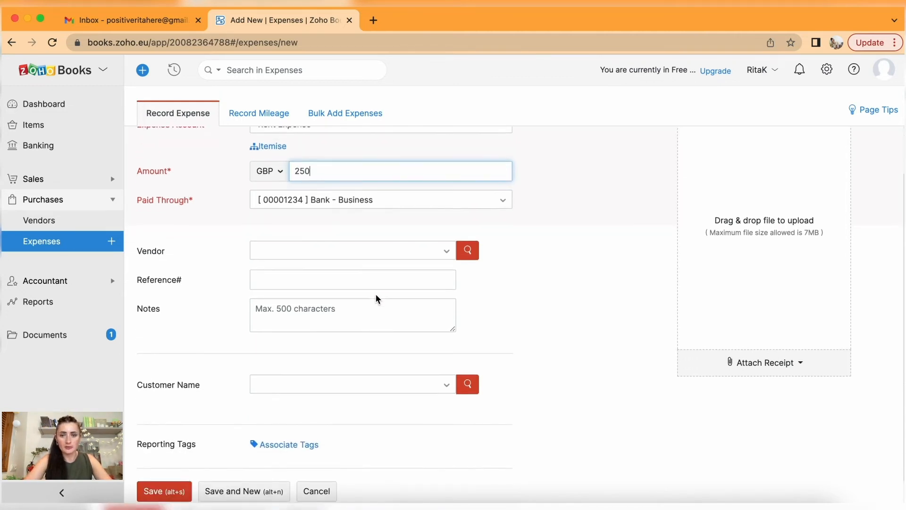
left_click(328, 230)
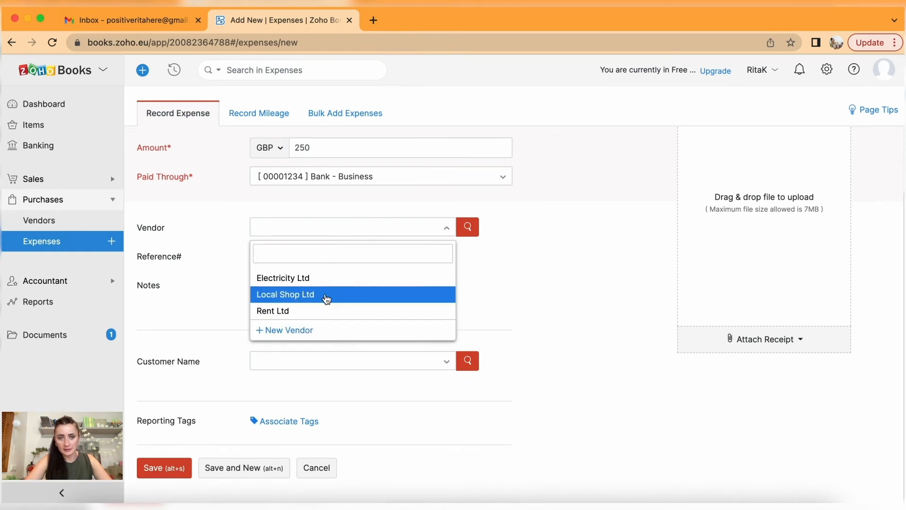
left_click(320, 312)
Add the reference number and note Rent-May'22, then Save and New.
left_click(309, 261)
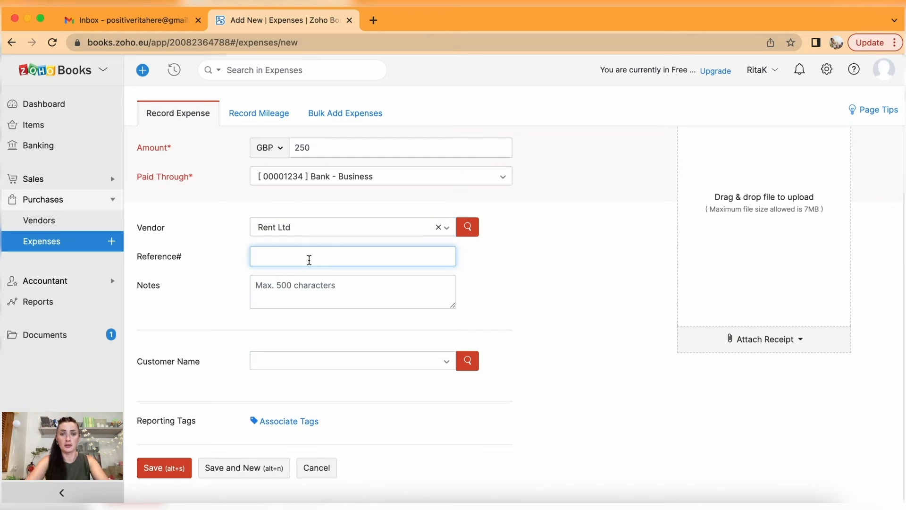
type("REN")
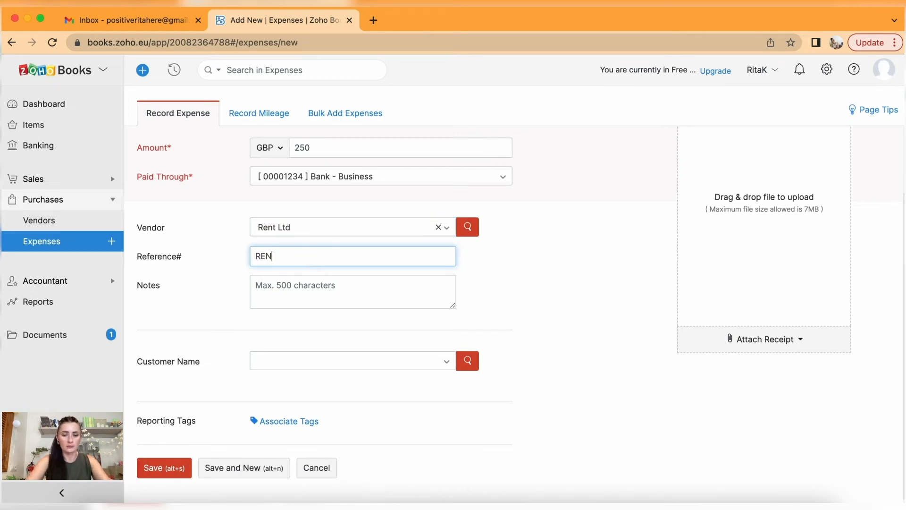
type("T-1244a")
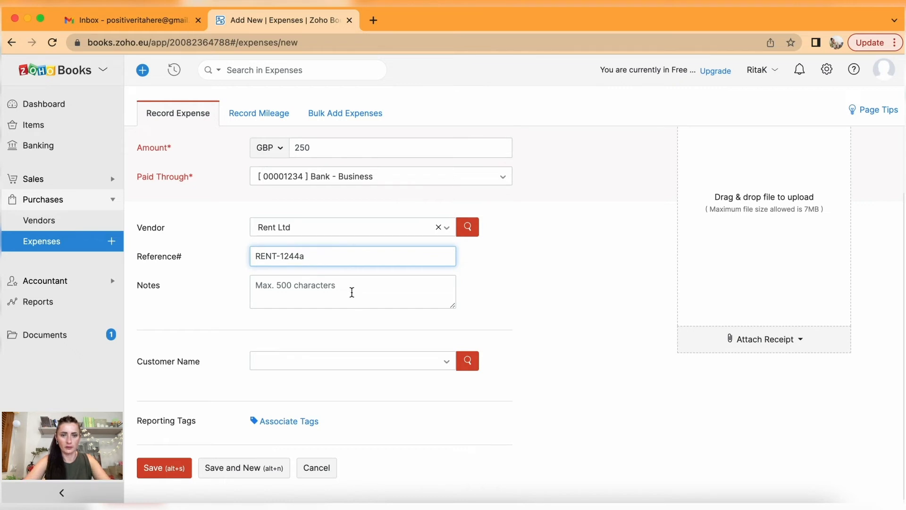
scroll(352, 292, "down", 1)
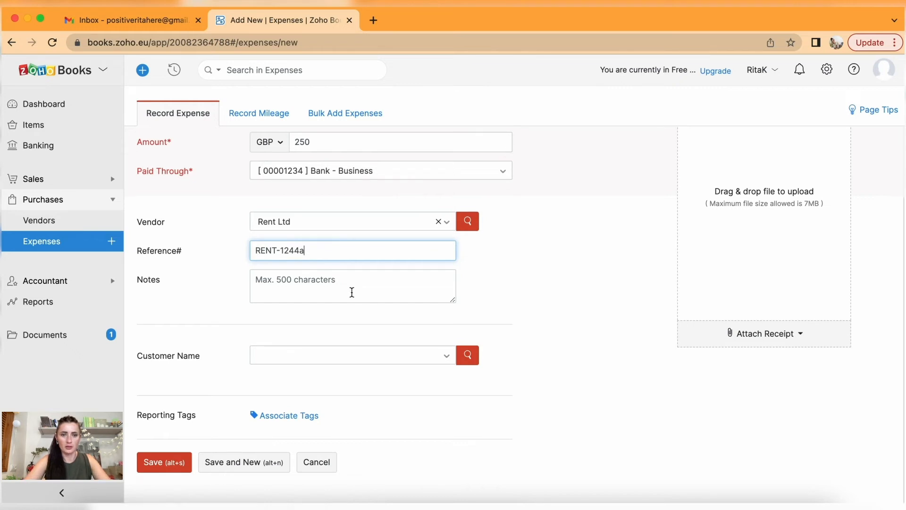
left_click(352, 296)
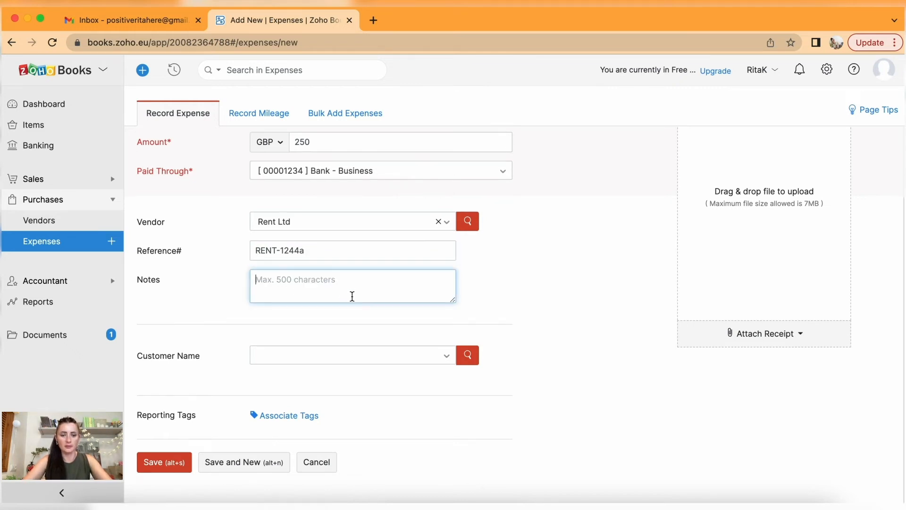
type("R")
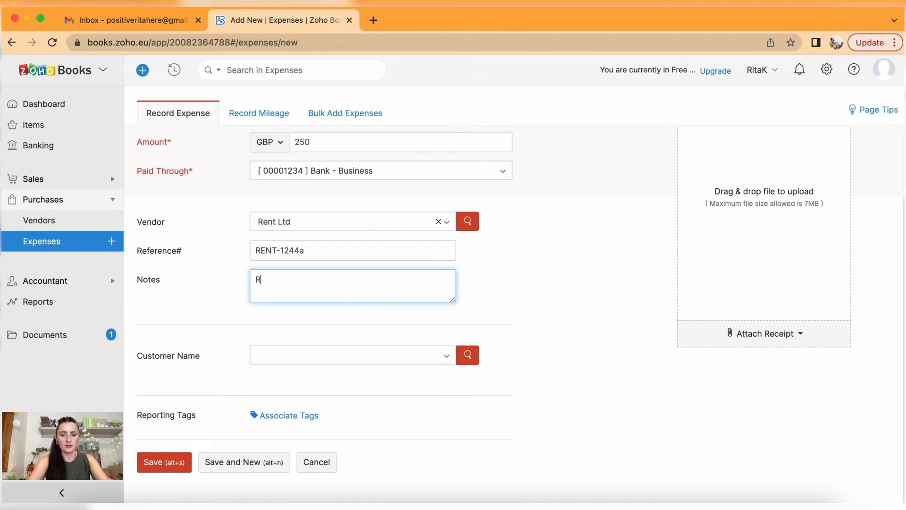
type("ent-May")
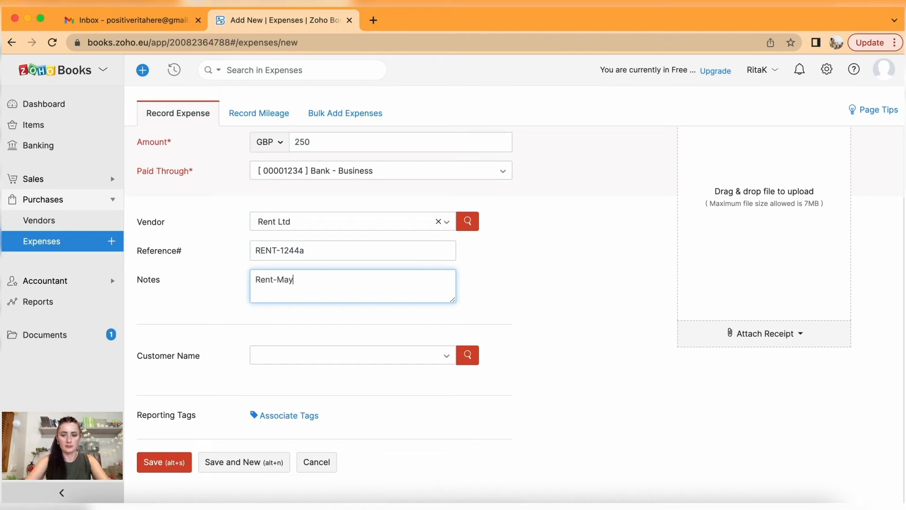
type("'22")
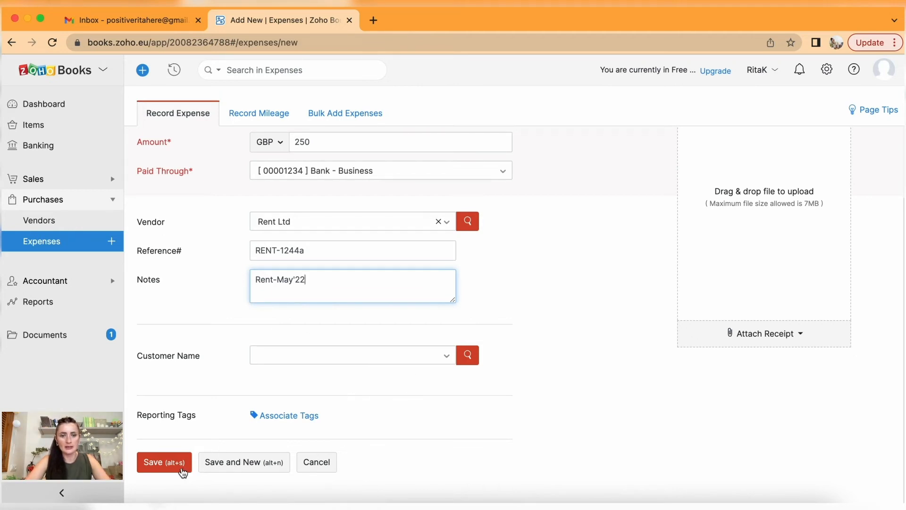
left_click(248, 463)
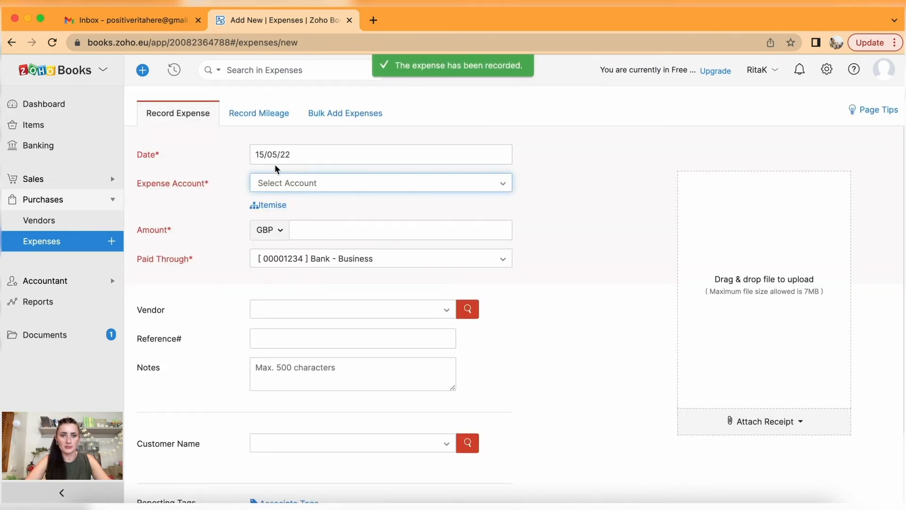
Date the new expense 09/05/22, set account Air Travel Expense, and switch to itemised lines.
left_click(298, 142)
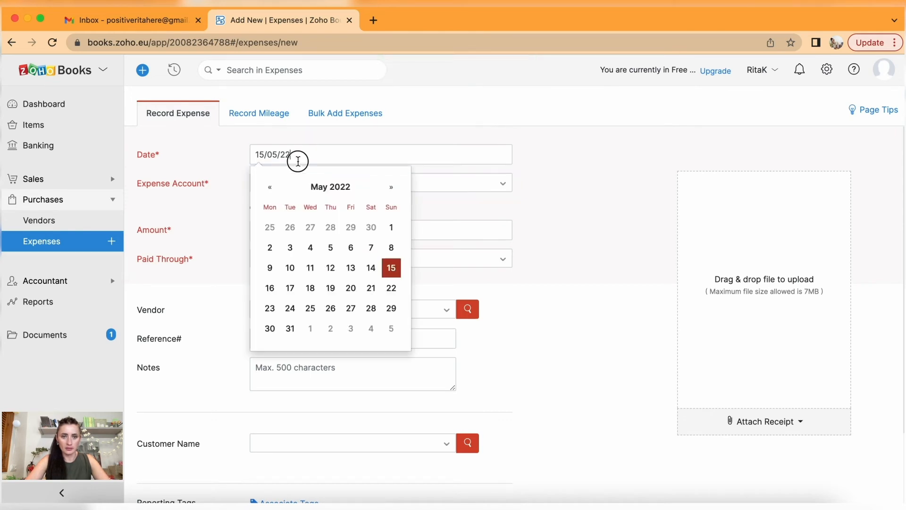
left_click(269, 269)
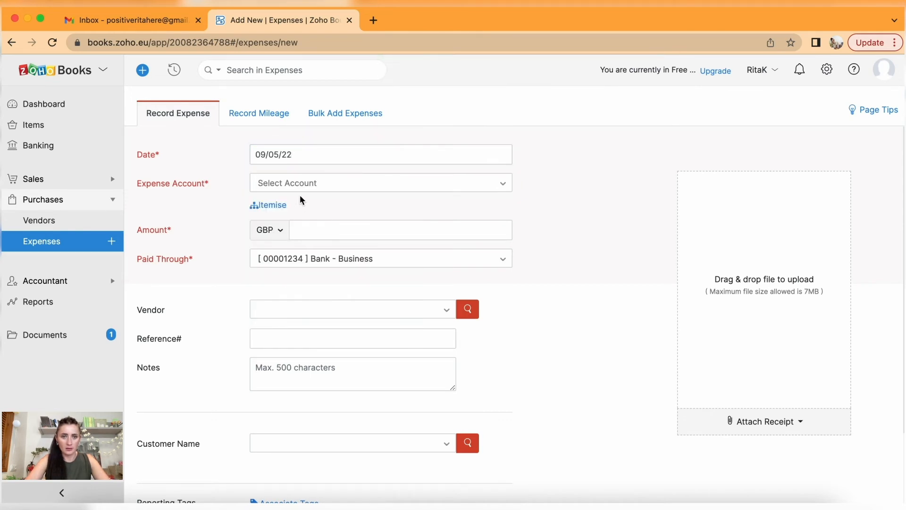
left_click(295, 184)
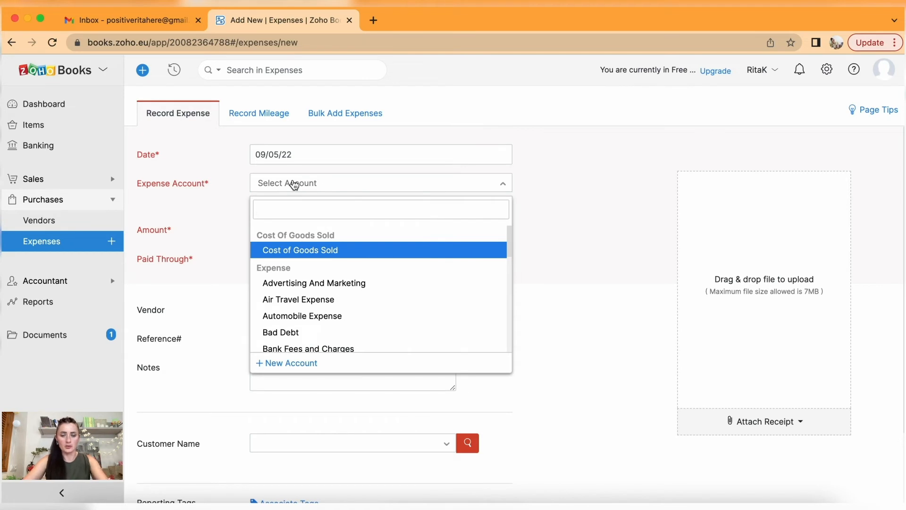
type("tra")
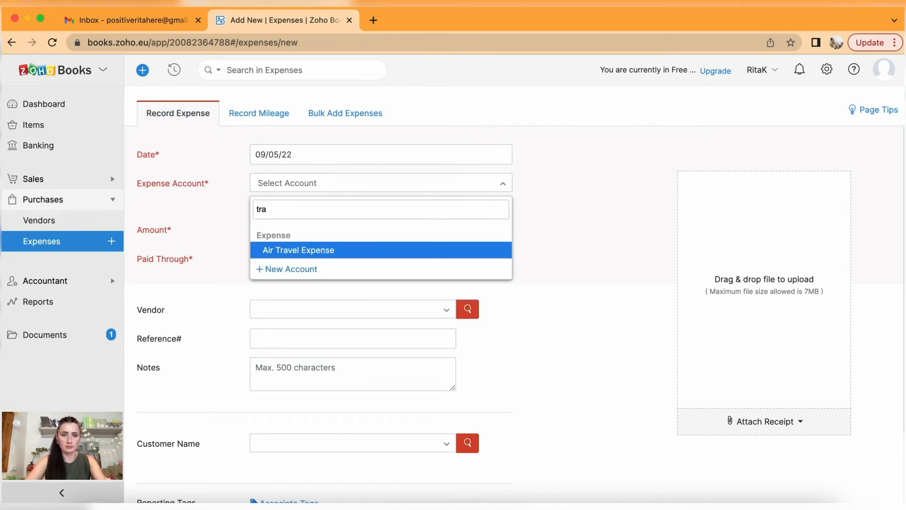
left_click(350, 249)
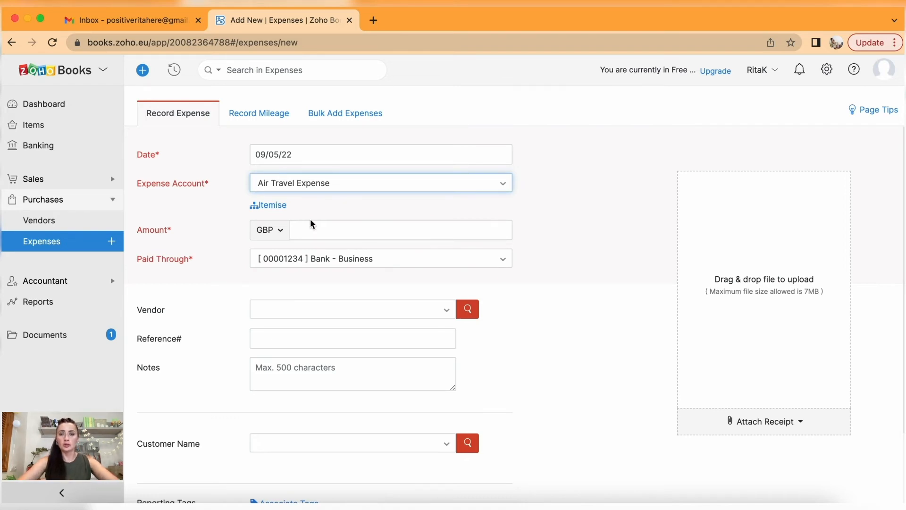
left_click(279, 205)
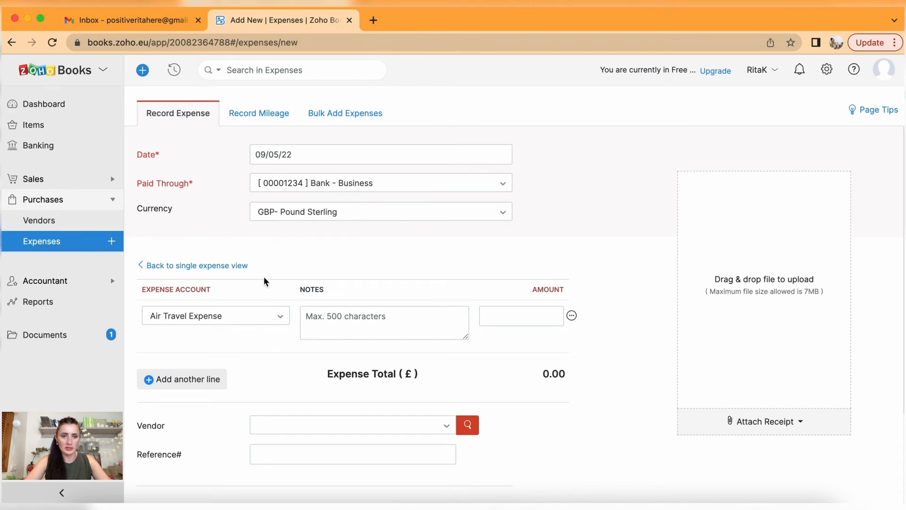
Give the first itemised line the note Flight and amount 41.
scroll(201, 314, "down", 1)
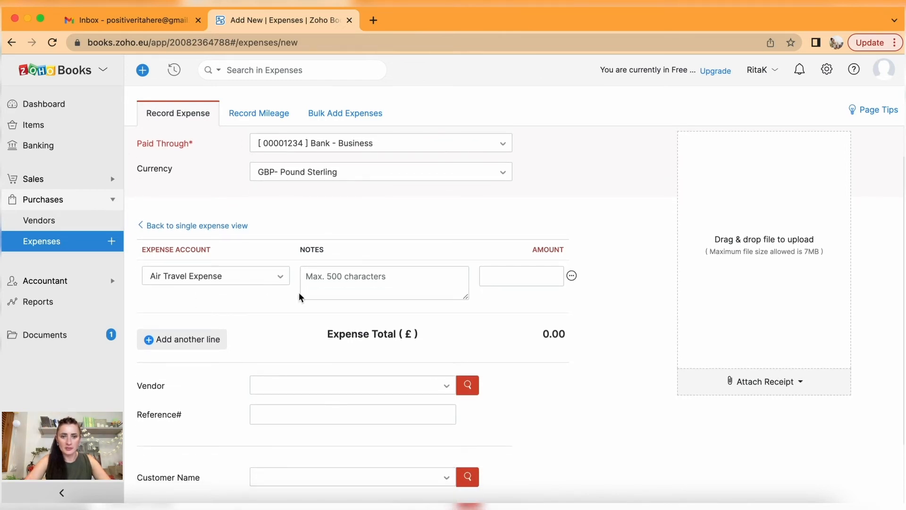
scroll(320, 298, "down", 2)
left_click(402, 211)
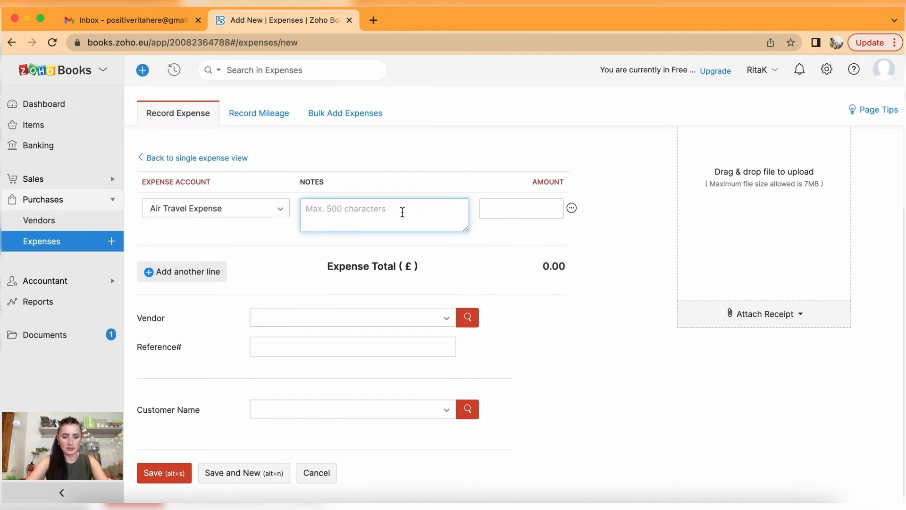
type("Flight")
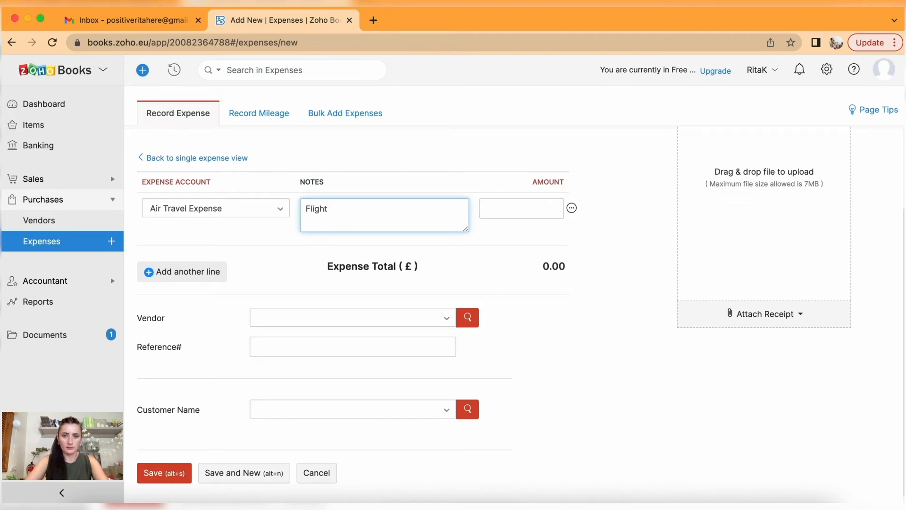
left_click(500, 212)
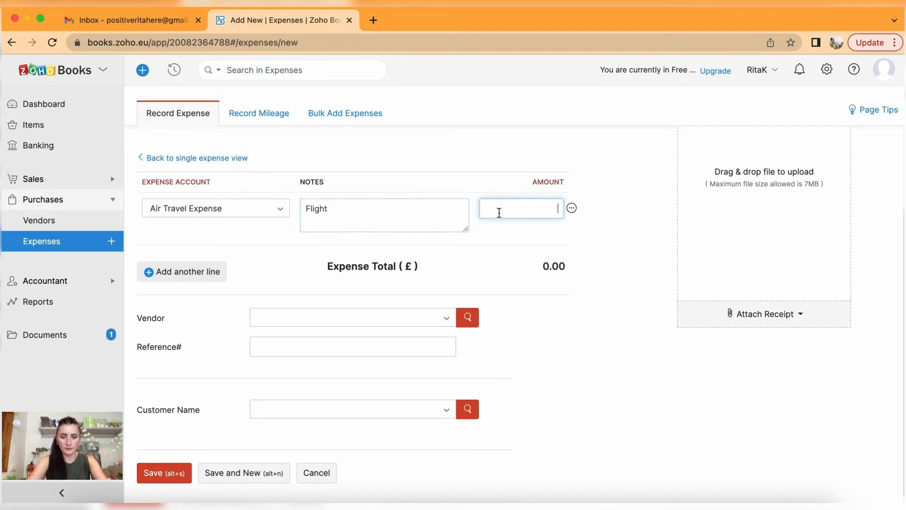
type("41")
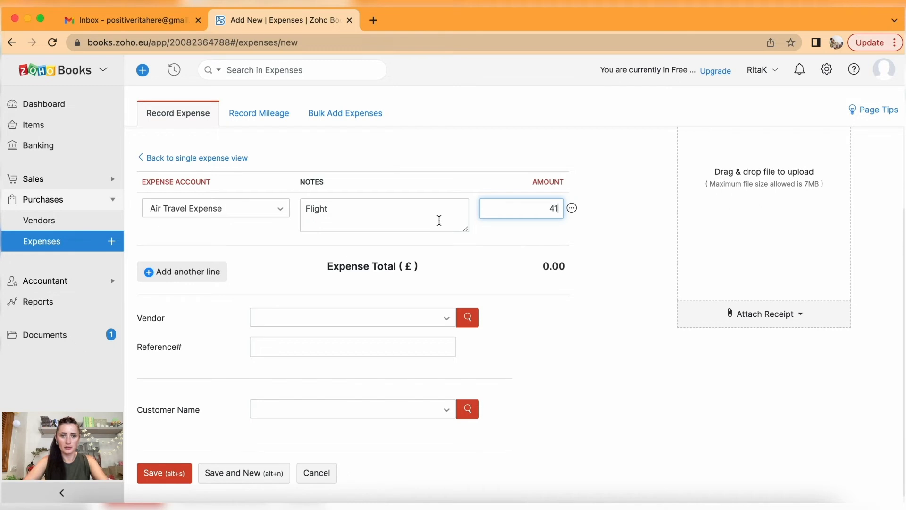
Add a second Air Travel Expense line noted Hotel for 40.
left_click(193, 276)
left_click(188, 266)
type("ai")
left_click(227, 327)
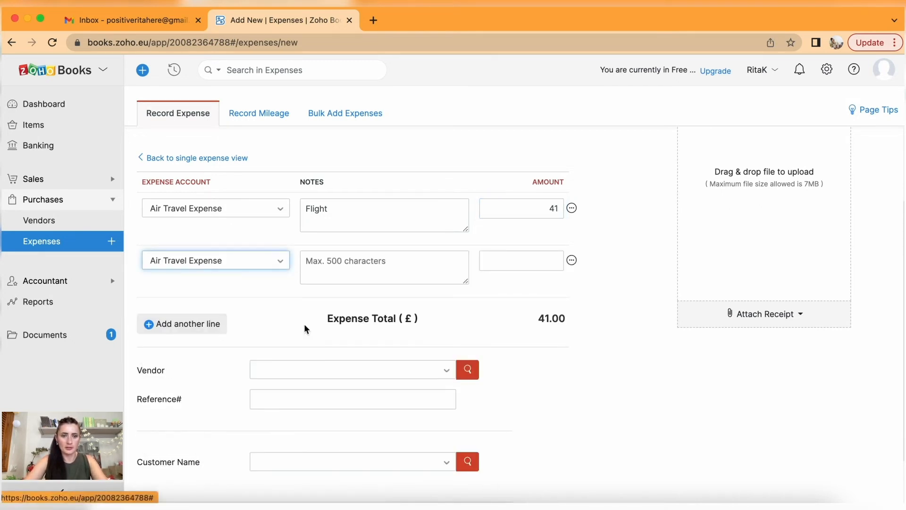
left_click(380, 265)
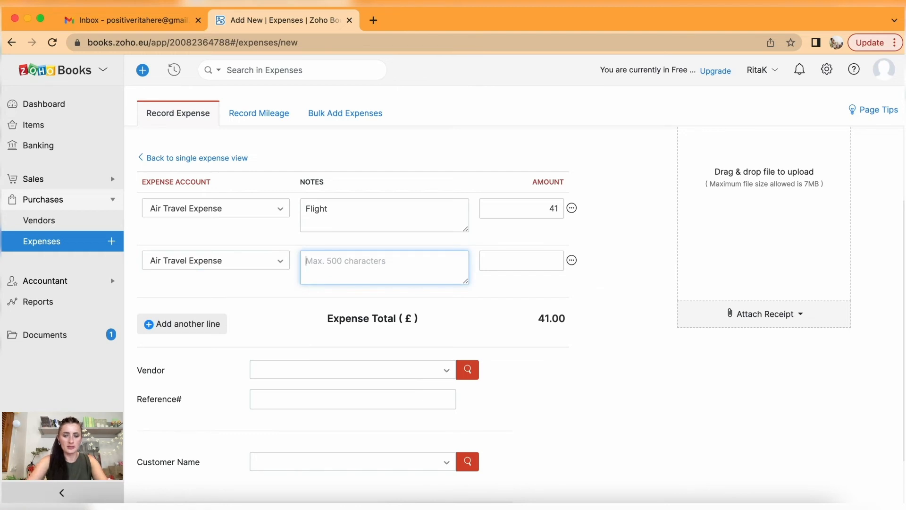
type("Hotel")
left_click(544, 262)
type("40")
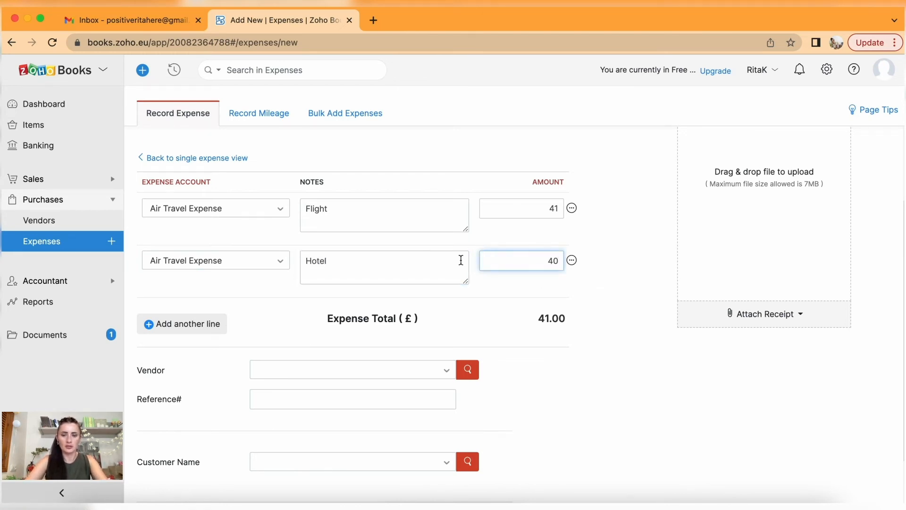
Add a third Air Travel Expense line noted Transfer for 10, bringing the total to 91.00.
left_click(177, 334)
left_click(174, 320)
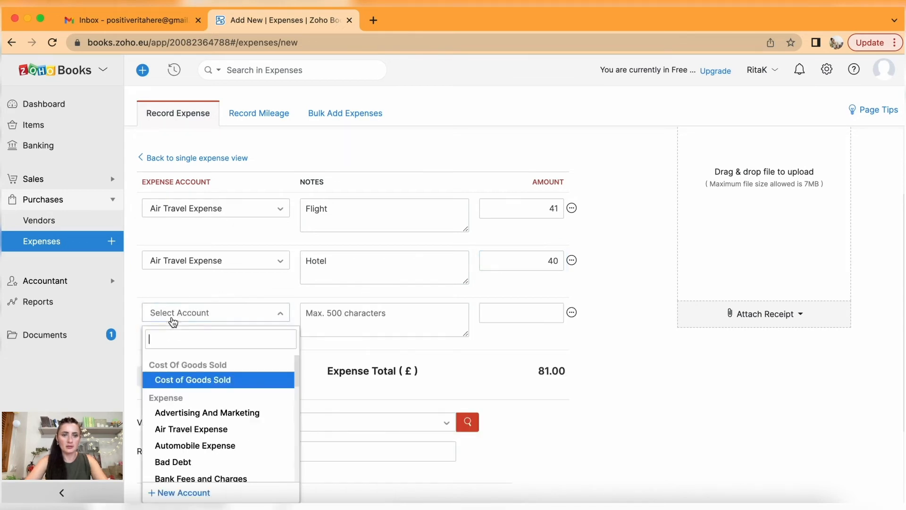
type("air")
left_click(203, 377)
left_click(404, 316)
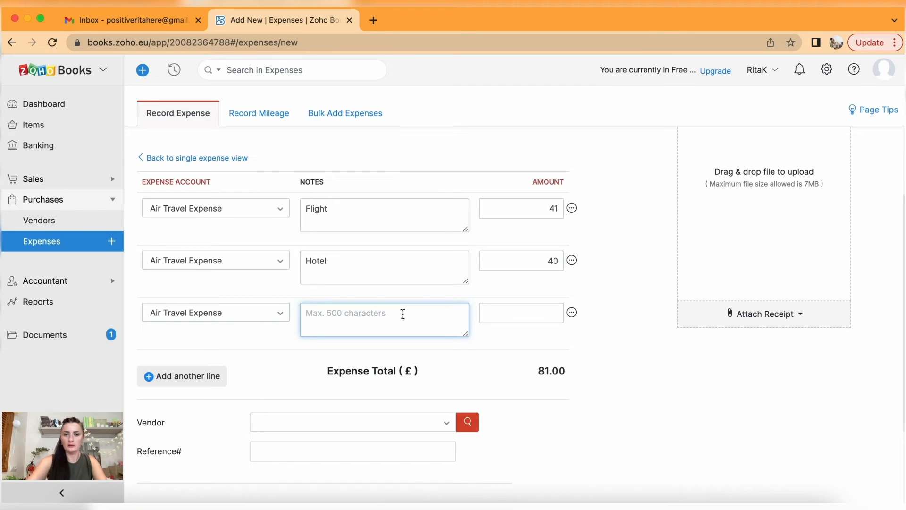
type("Transfer")
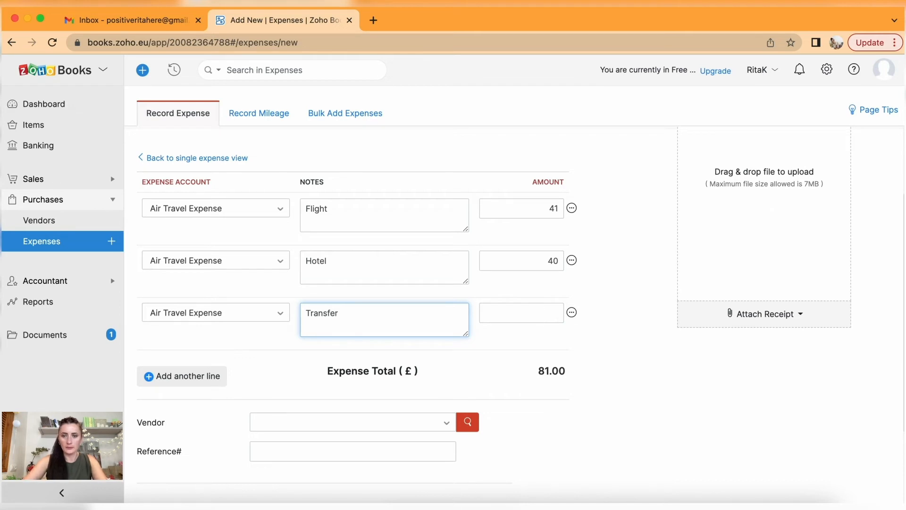
left_click(557, 313)
left_click(595, 362)
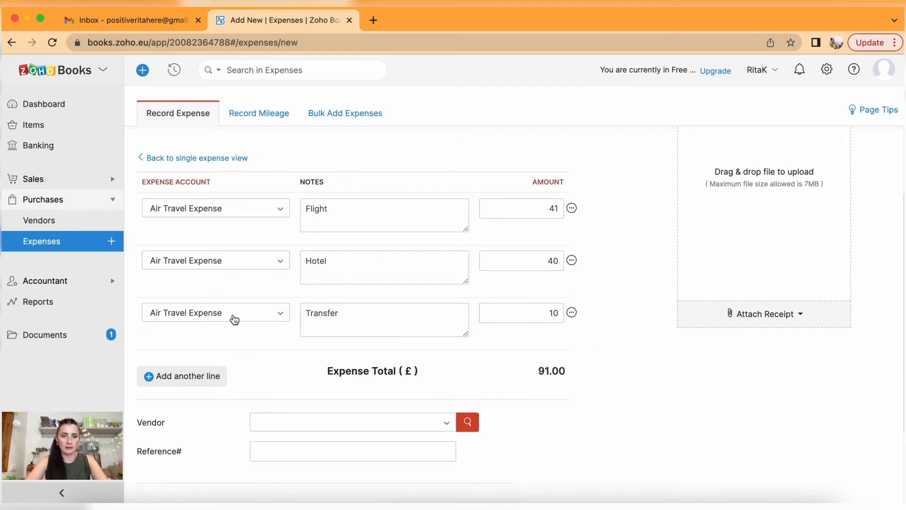
Keep Air Travel Expense as the account on the Hotel line.
left_click(214, 263)
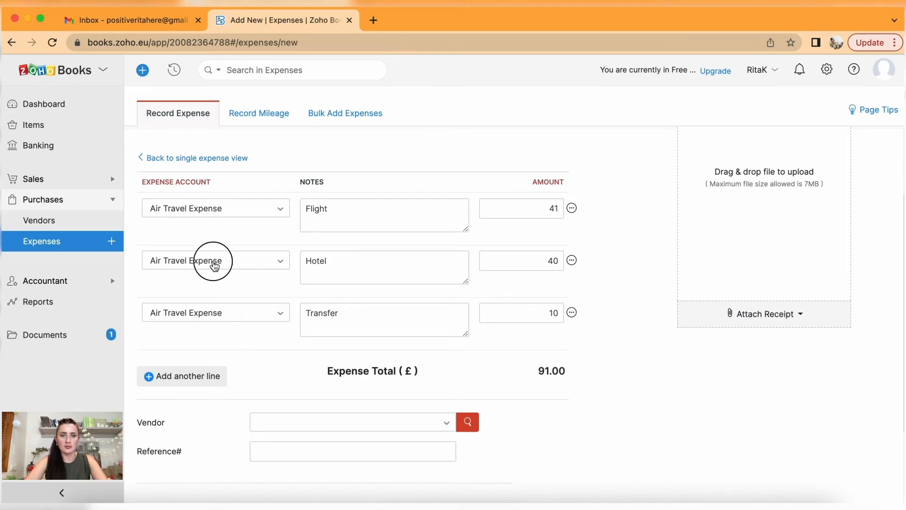
type("hote")
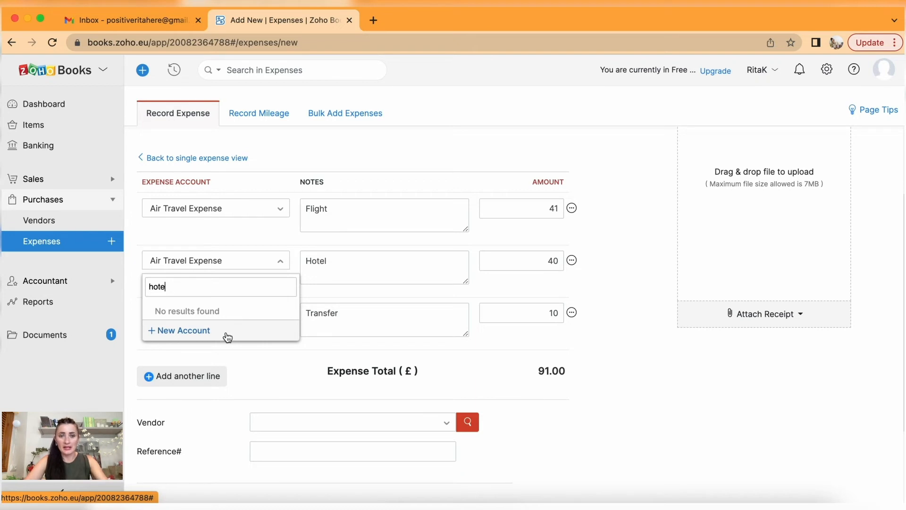
double_click(188, 286)
type("tra")
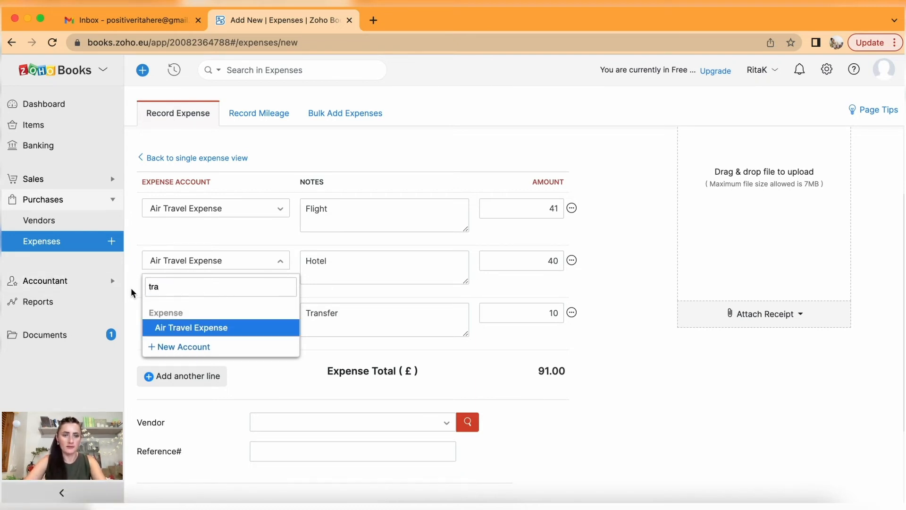
left_click(216, 328)
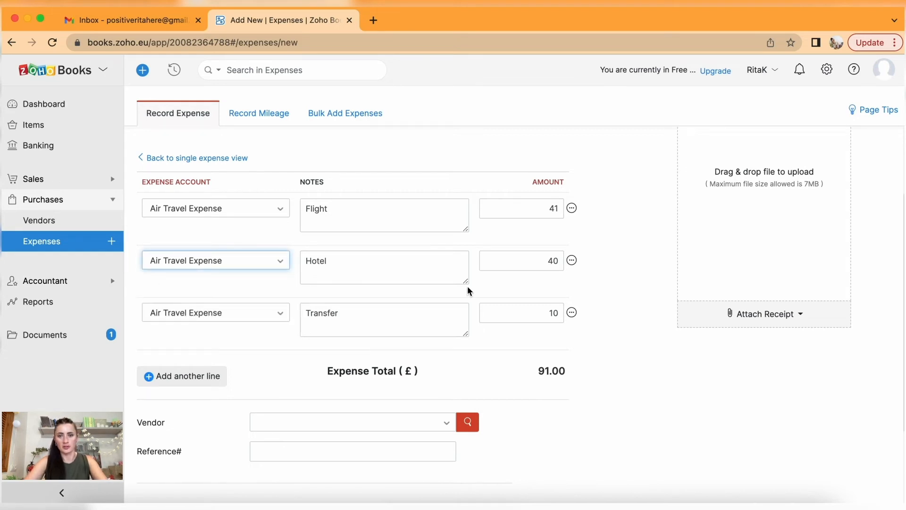
Attach 'Invoice - Hotel booking £91.pdf' from the desktop as the expense's receipt.
left_click(765, 314)
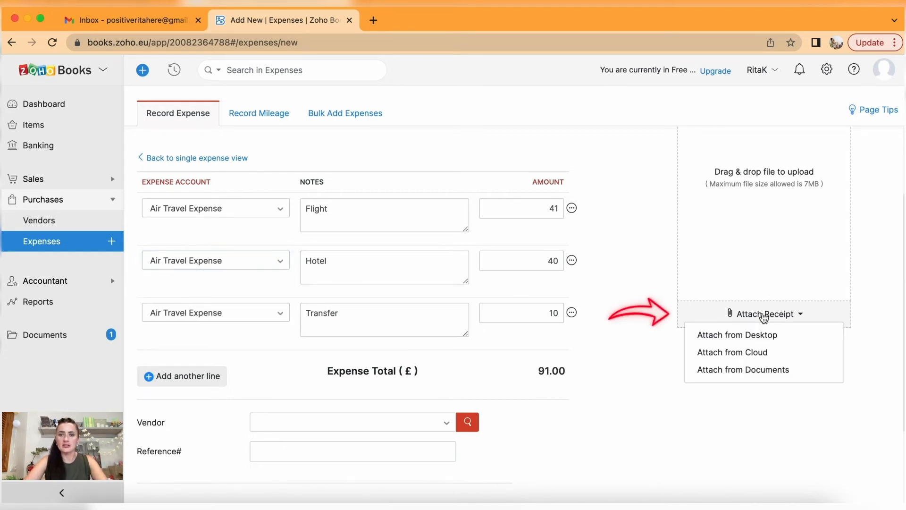
left_click(760, 336)
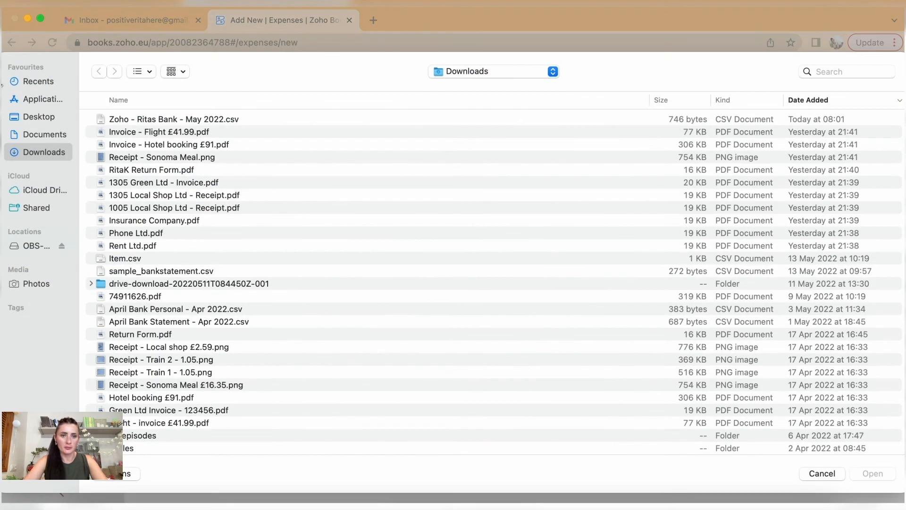
left_click(194, 142)
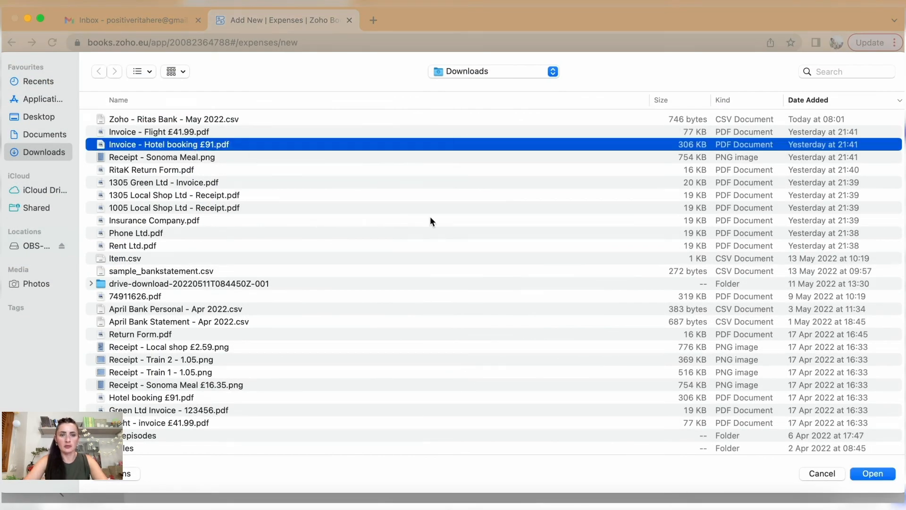
left_click(871, 473)
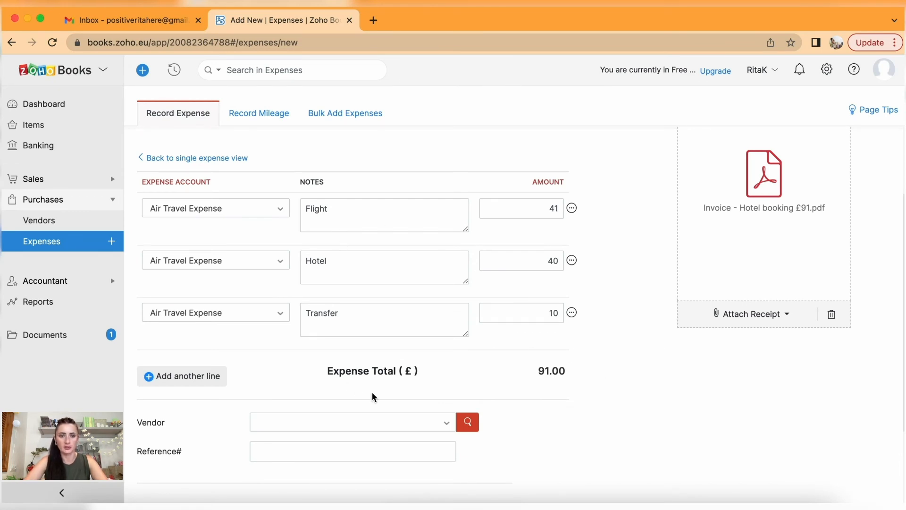
Start adding a new vendor from the Vendor list.
scroll(372, 396, "down", 3)
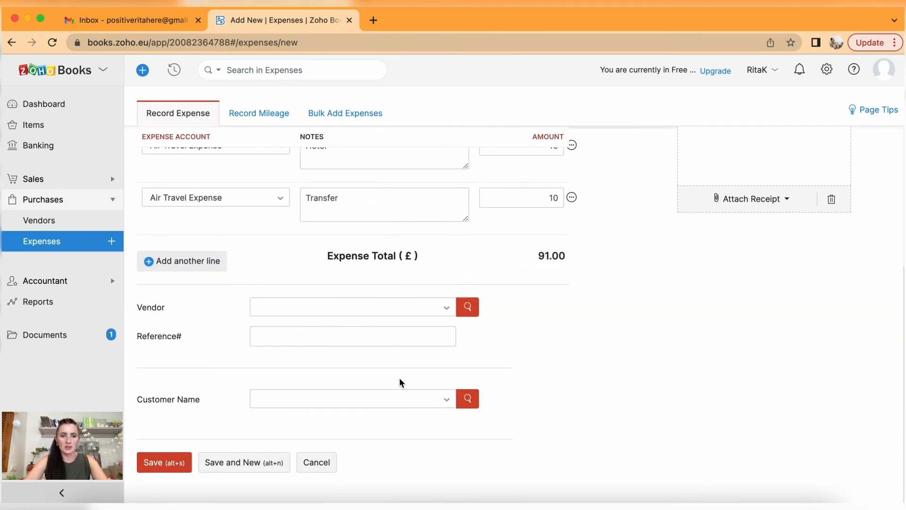
left_click(407, 309)
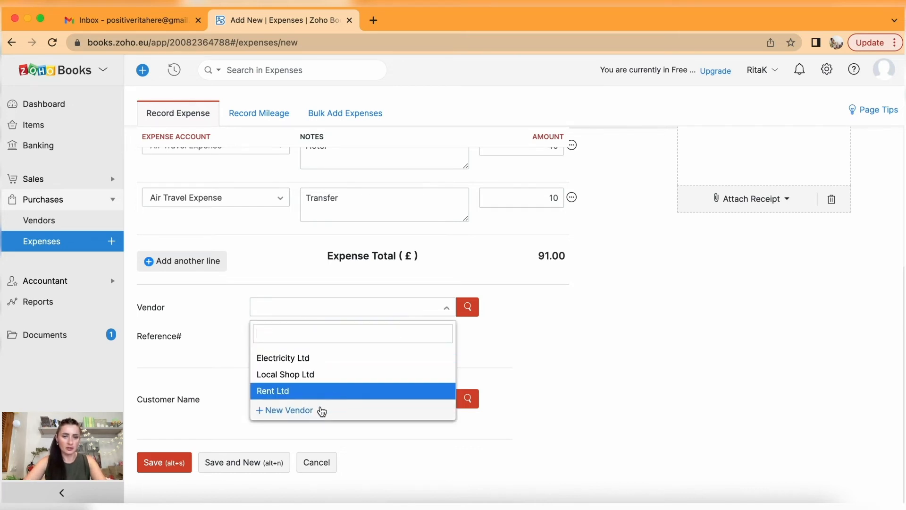
left_click(302, 410)
Enter Hotel Ltd as the vendor's company name and display name.
left_click(363, 164)
type("Hotel Ltd")
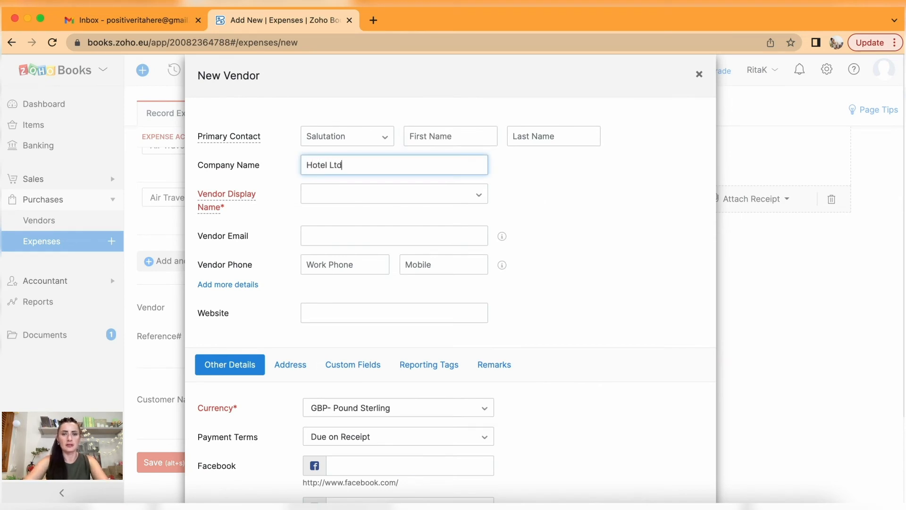
left_click(419, 191)
left_click(398, 213)
scroll(414, 279, "down", 3)
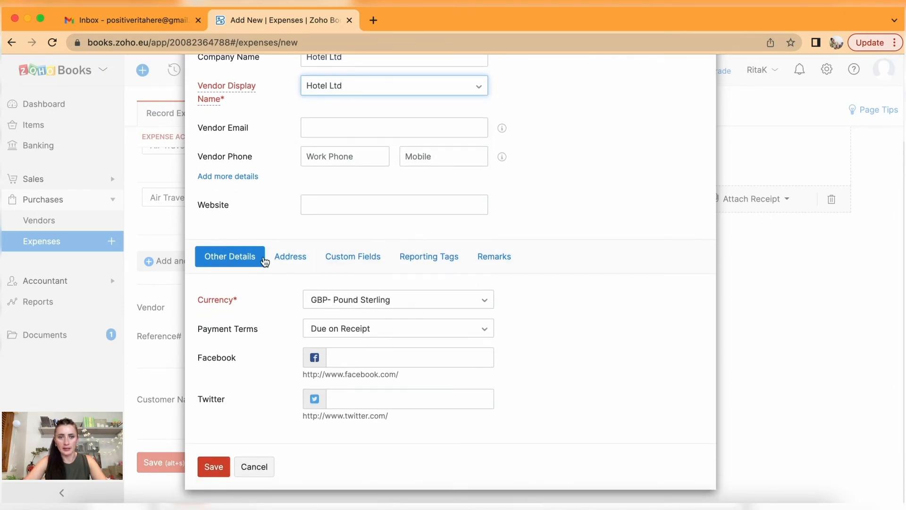
Fill the billing address with street 'Hotel street' and city London.
left_click(283, 261)
scroll(364, 386, "down", 3)
left_click(321, 305)
type("Hotel street")
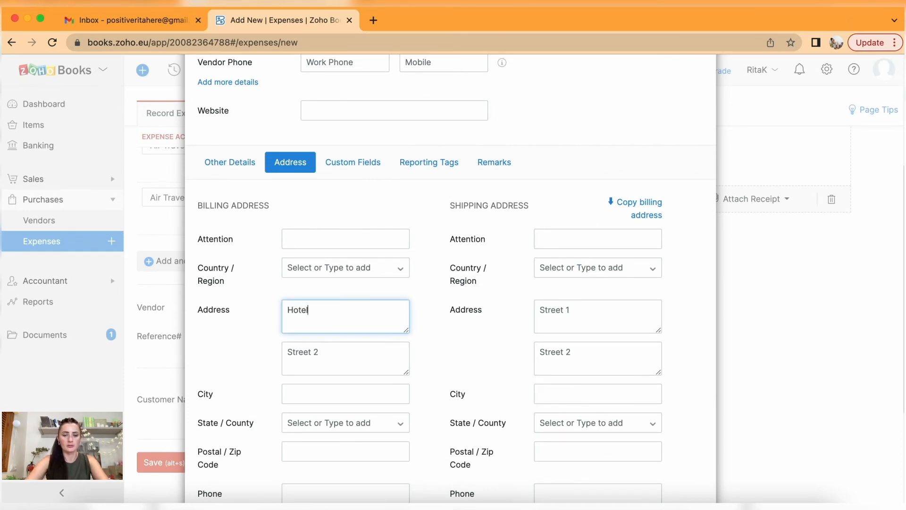
left_click(336, 392)
type("London")
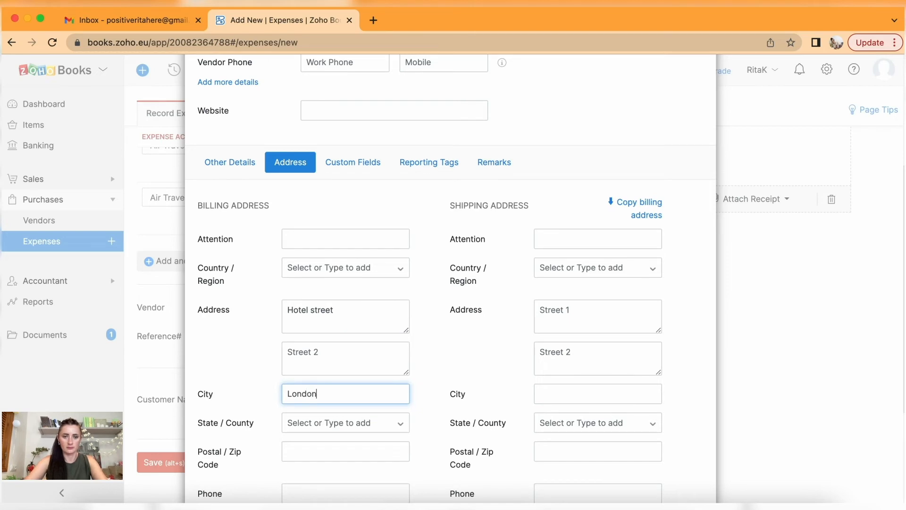
Set billing county London and postcode LL12 3, then save the vendor.
scroll(359, 302, "down", 3)
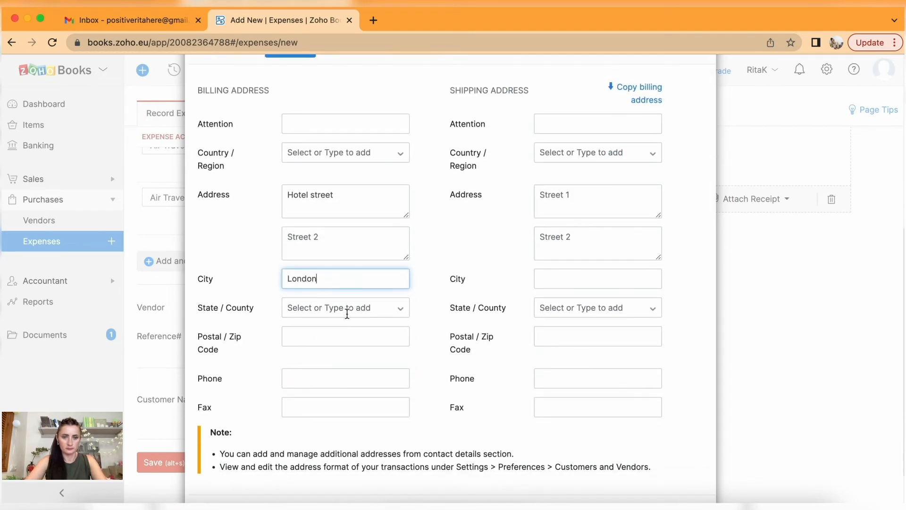
left_click(347, 308)
type("lon")
left_click(353, 323)
left_click(321, 343)
type("LL12 3L")
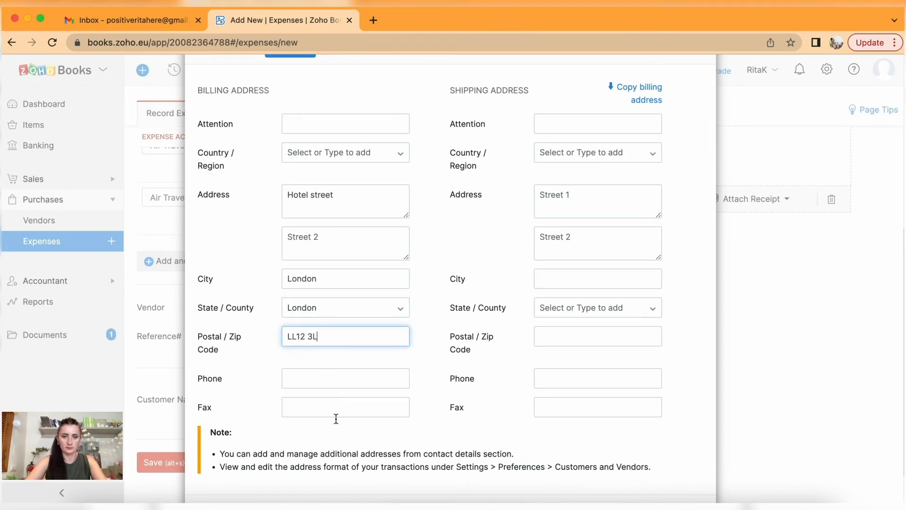
scroll(264, 415, "down", 2)
left_click(212, 468)
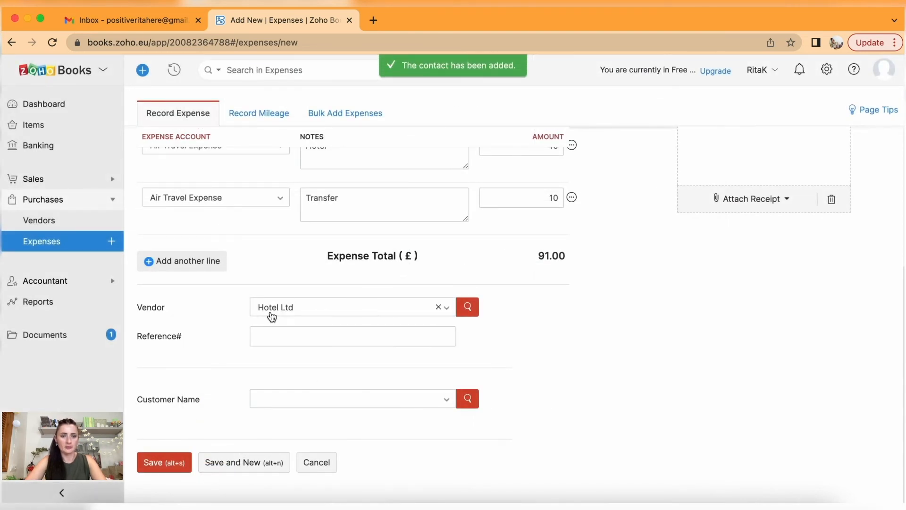
Enter reference TRAVEL-1234a-123 and save the £91 split expense.
left_click(270, 335)
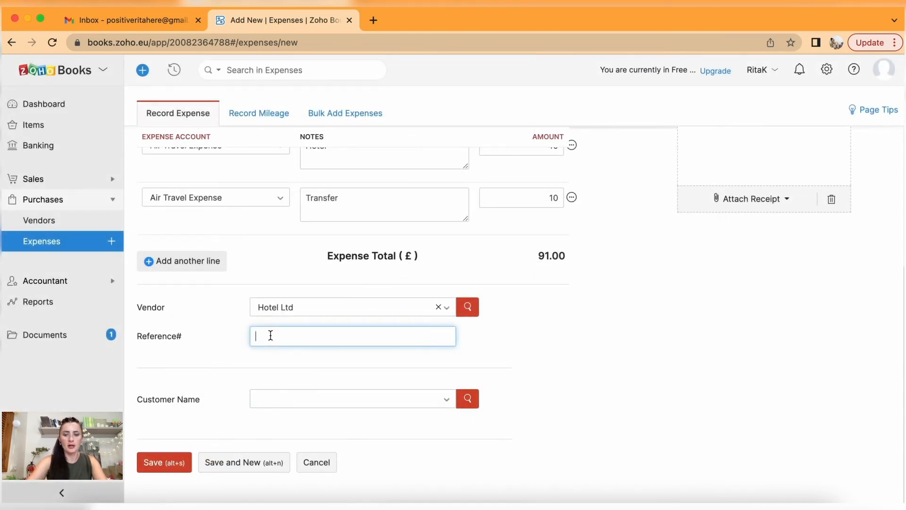
type("TRAVEL-1234a-123s")
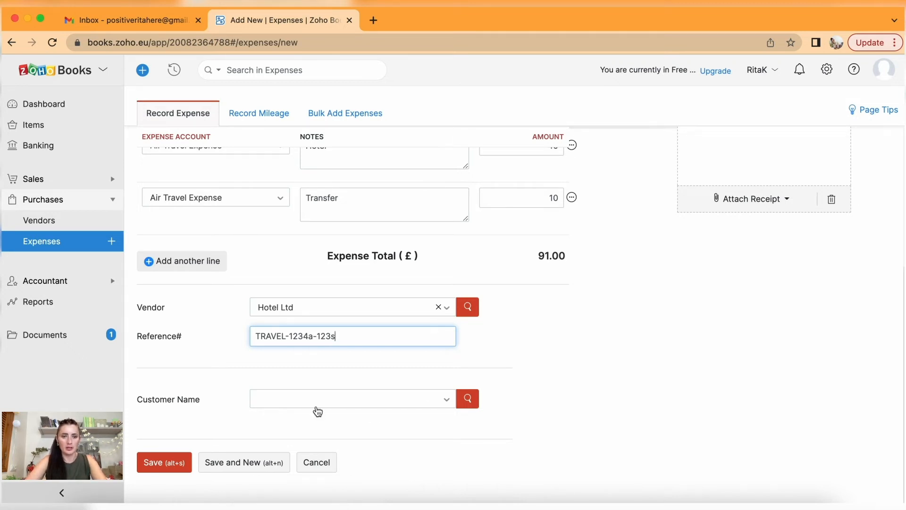
left_click(170, 464)
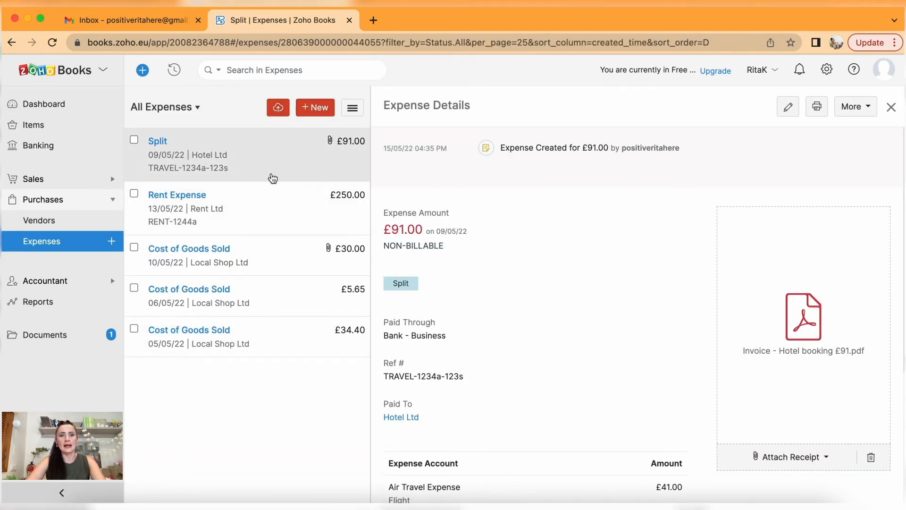
Review the saved split expense's details, then view the £250 Rent Expense.
left_click(209, 160)
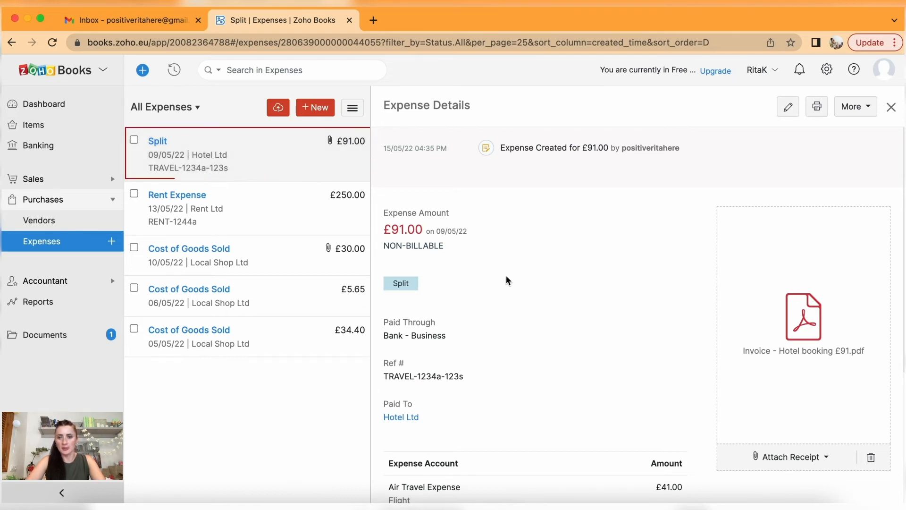
scroll(506, 275, "down", 5)
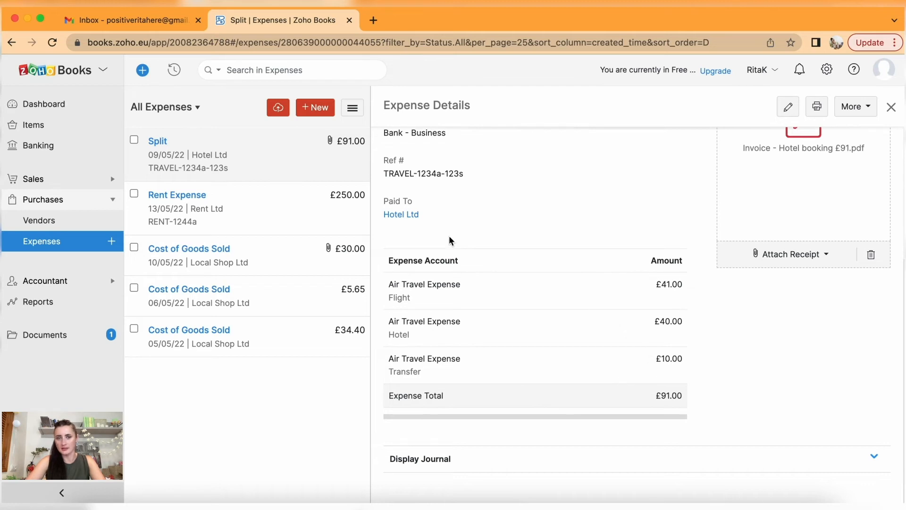
left_click(178, 205)
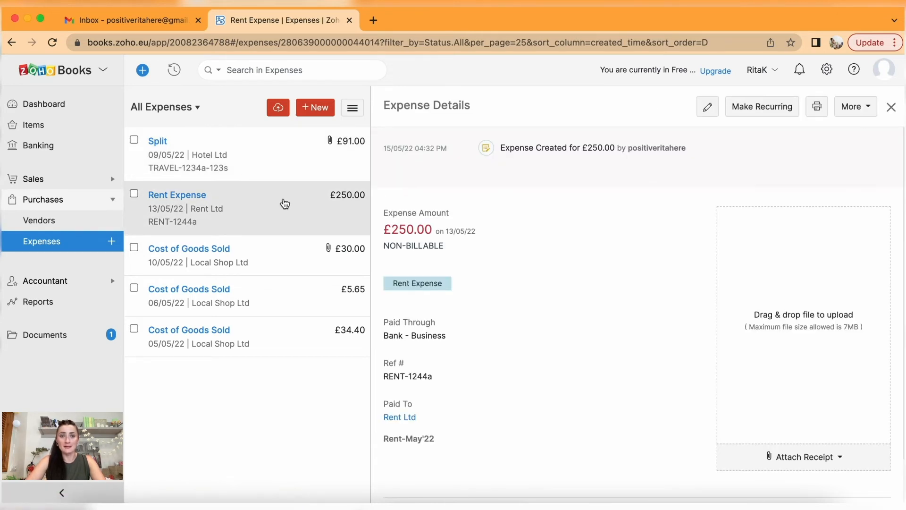
Attach Rent Ltd.pdf to the £250 Rent Expense, check the £30.00 expense, then go to Documents.
left_click(806, 467)
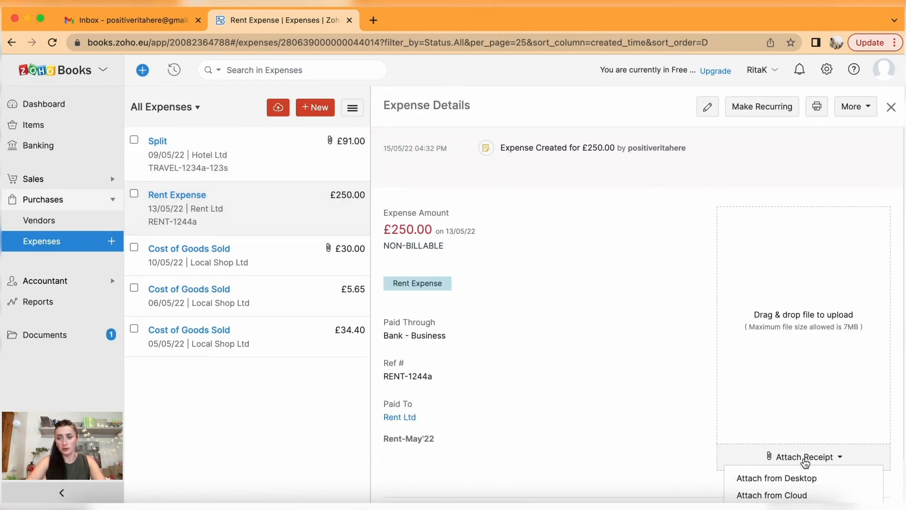
left_click(803, 479)
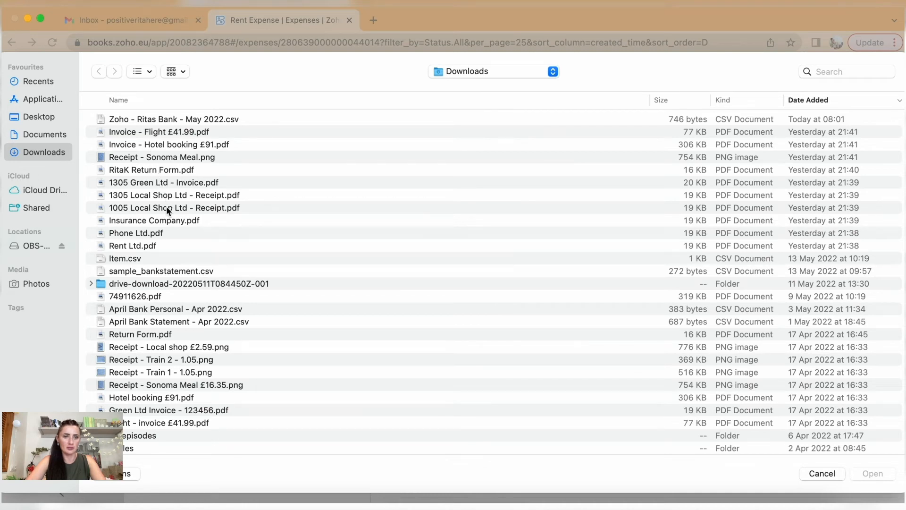
left_click(143, 245)
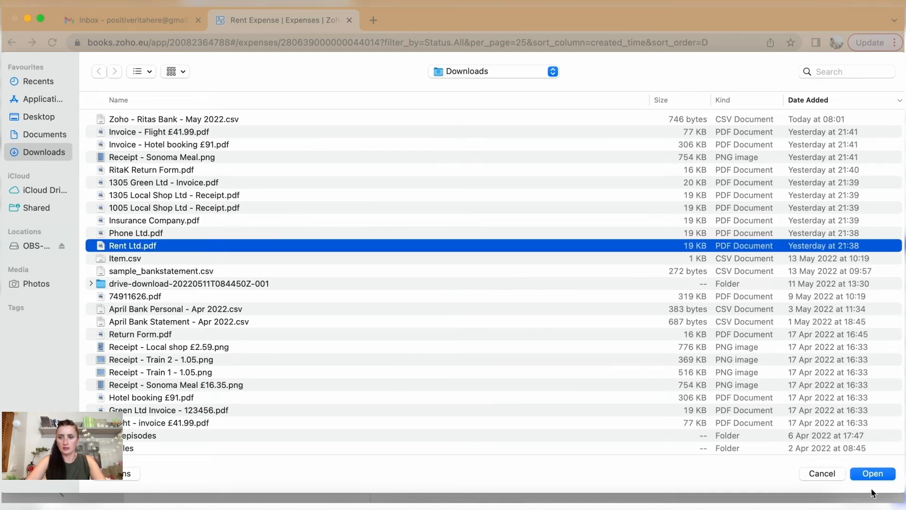
left_click(872, 473)
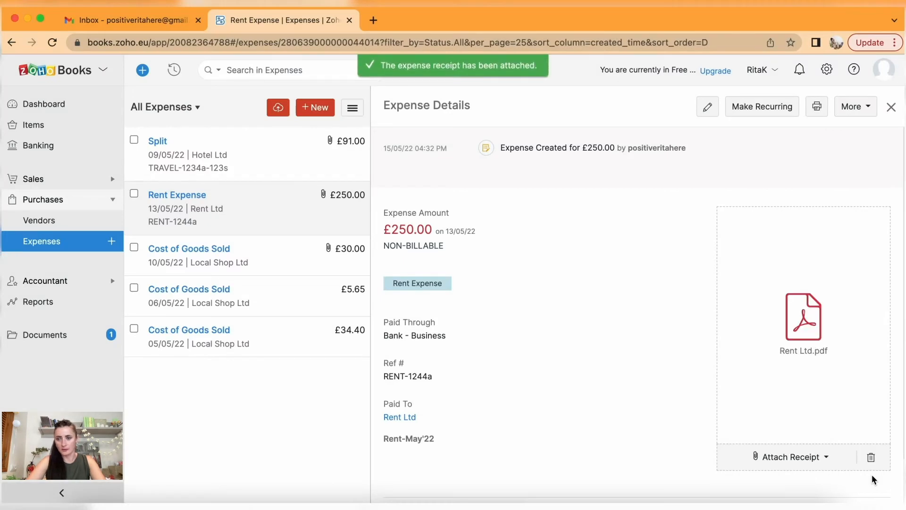
left_click(226, 249)
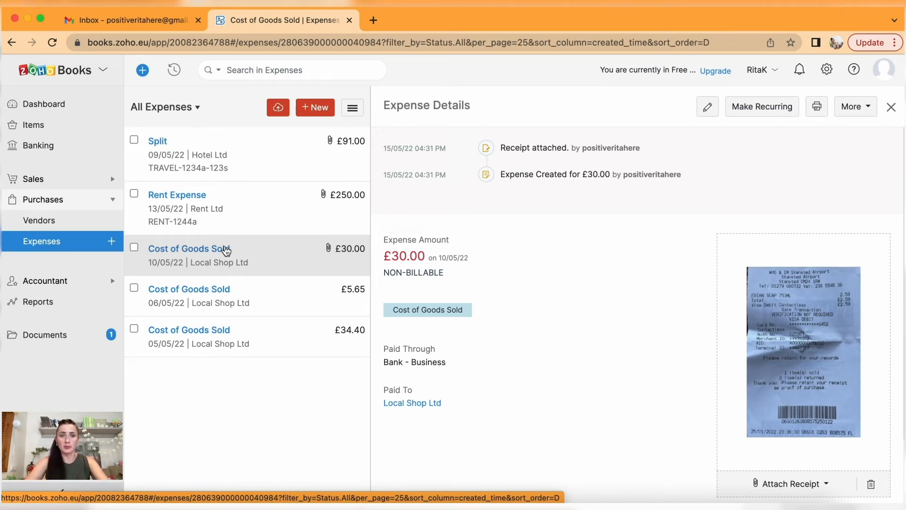
left_click(49, 336)
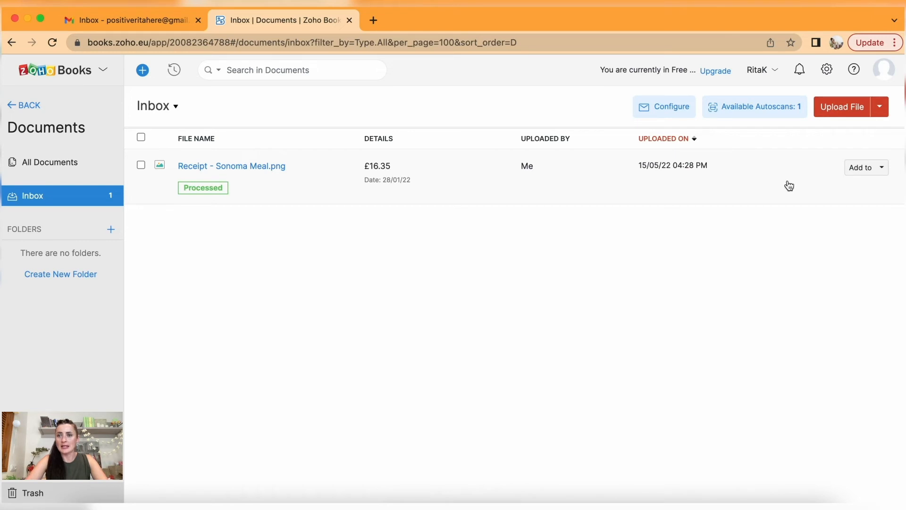
Create a new expense from the Sonoma Meal receipt, booked to Air Travel Expense.
left_click(881, 168)
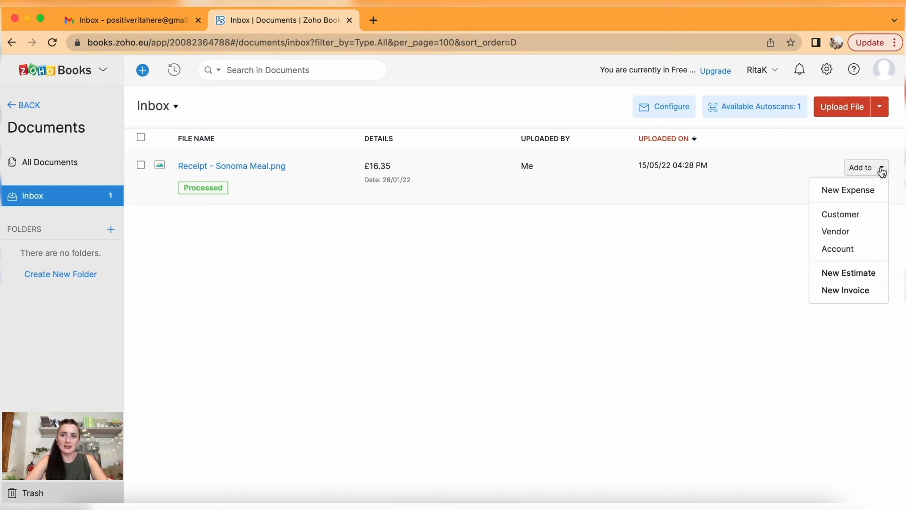
left_click(861, 193)
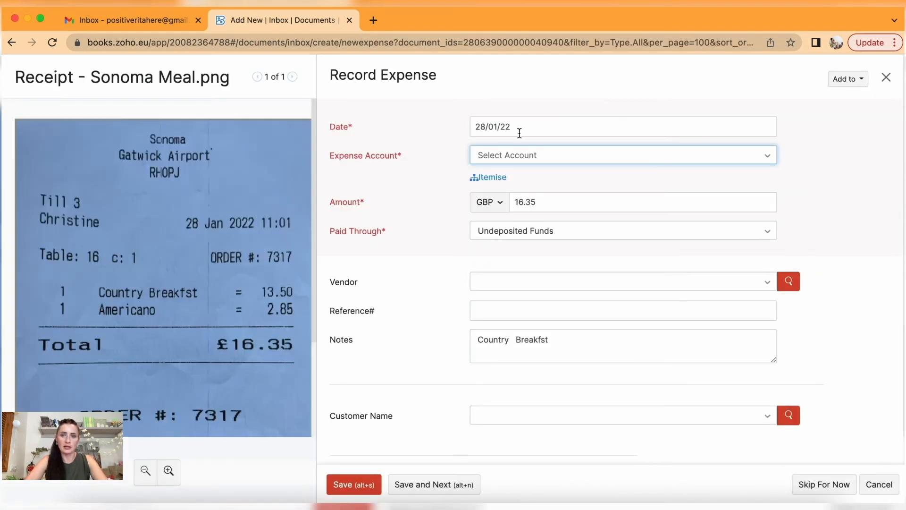
left_click(537, 154)
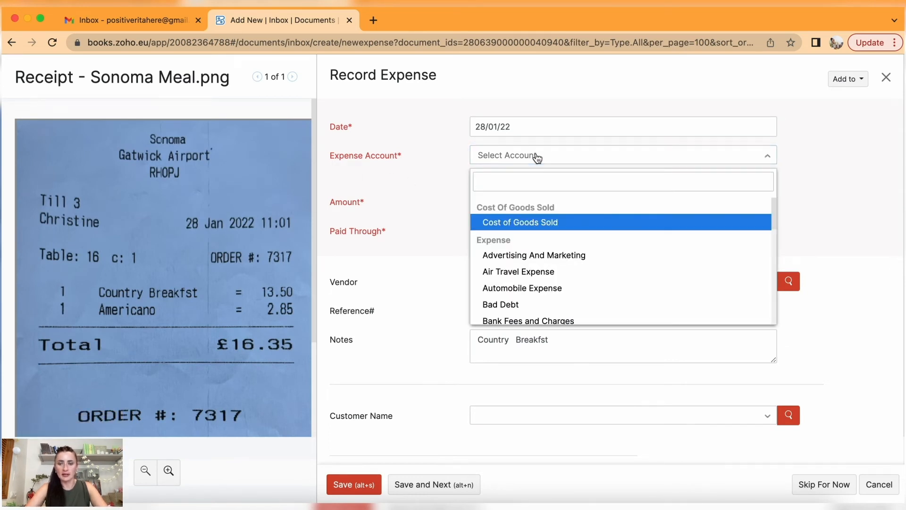
type("tra")
left_click(561, 221)
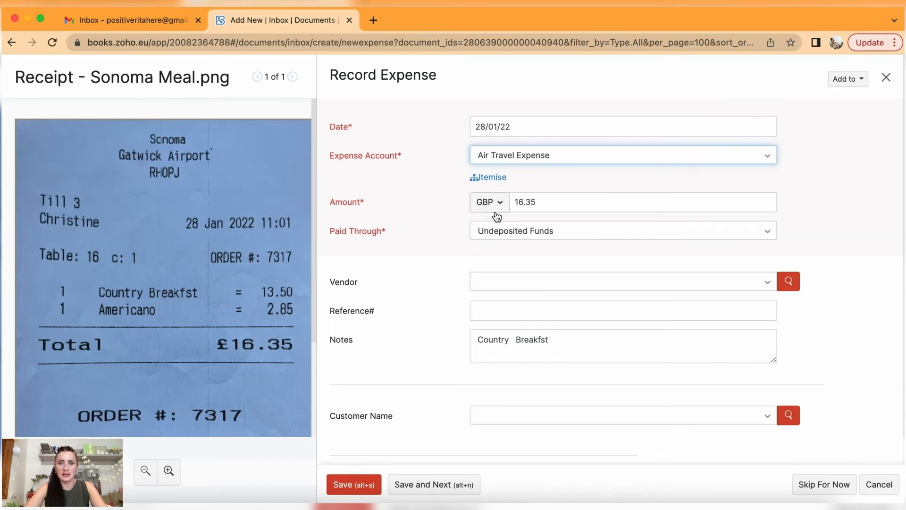
Set the expense date to 15/05/22.
left_click(529, 136)
left_click(613, 162)
left_click(613, 163)
left_click(612, 161)
left_click(612, 160)
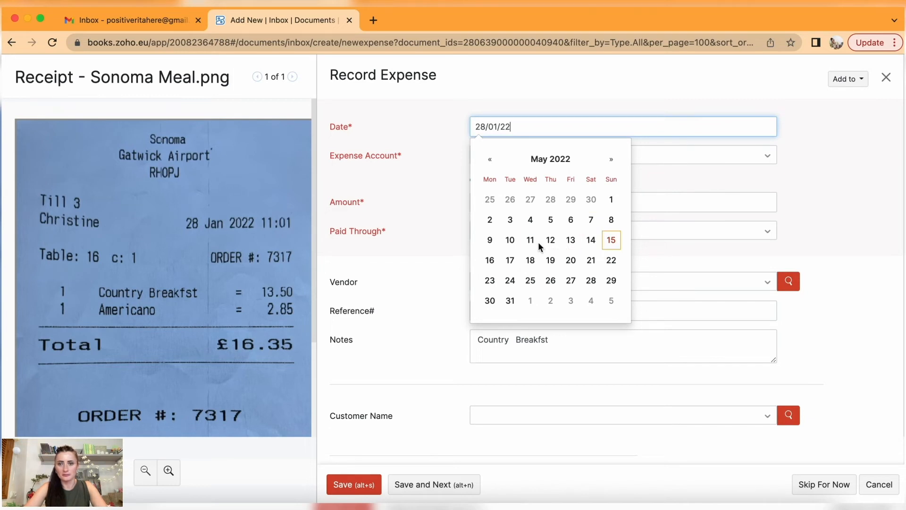
left_click(610, 241)
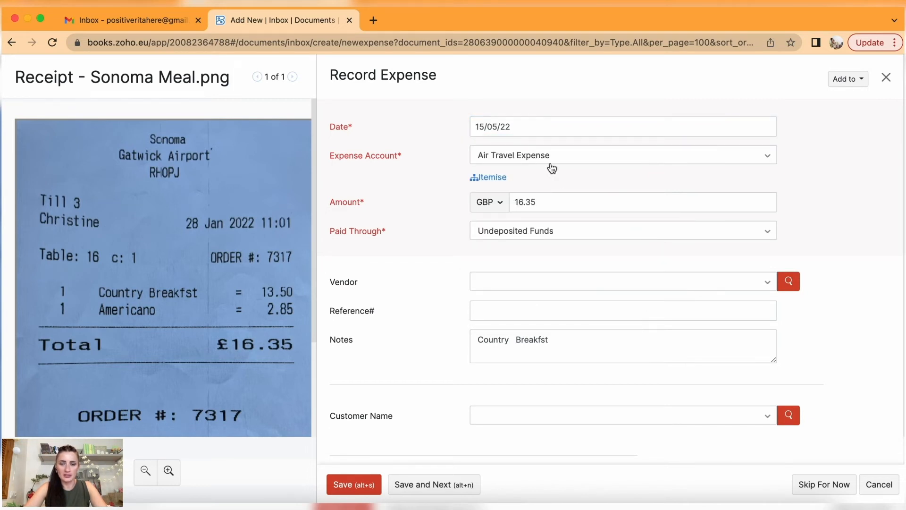
Set Paid Through to Bank - Business.
scroll(568, 232, "down", 1)
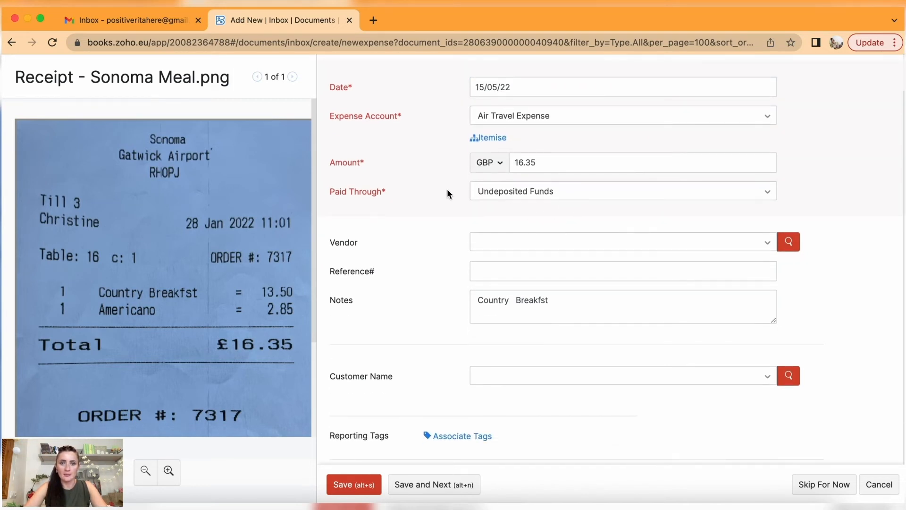
left_click(506, 195)
scroll(578, 299, "down", 1)
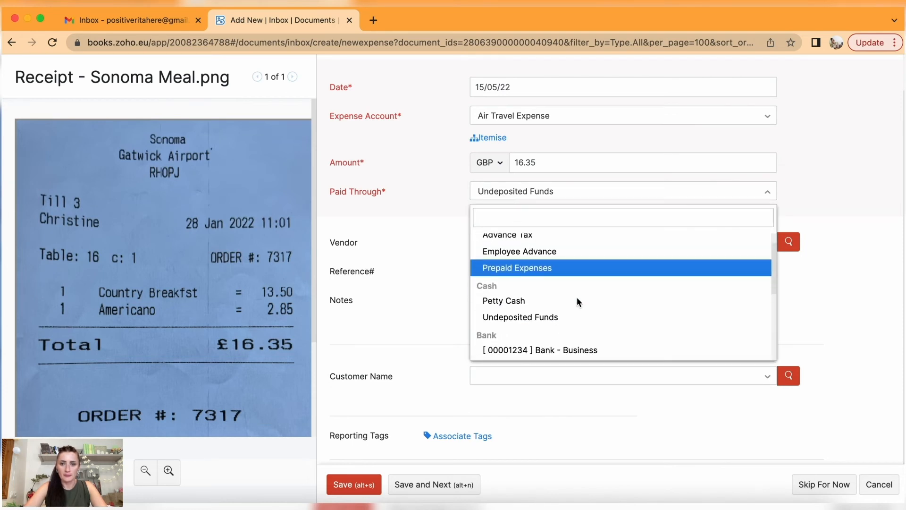
scroll(577, 296, "down", 2)
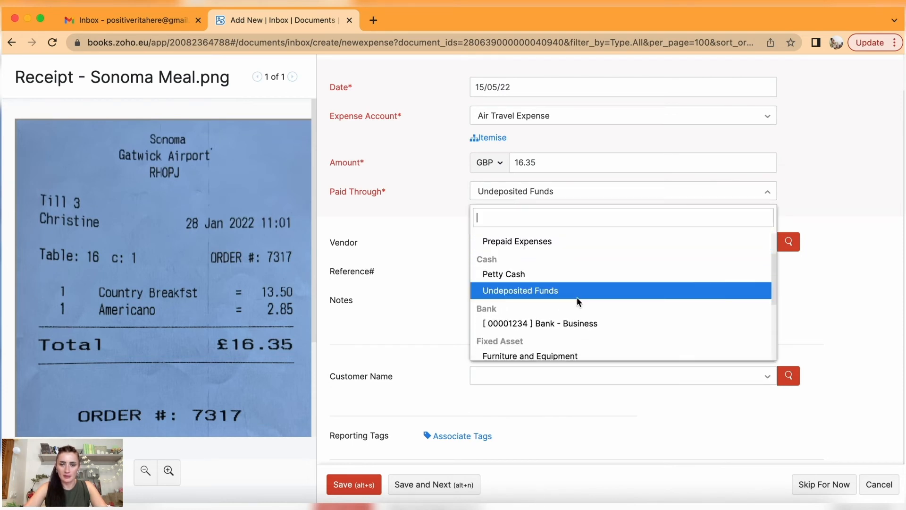
scroll(577, 296, "down", 2)
left_click(553, 261)
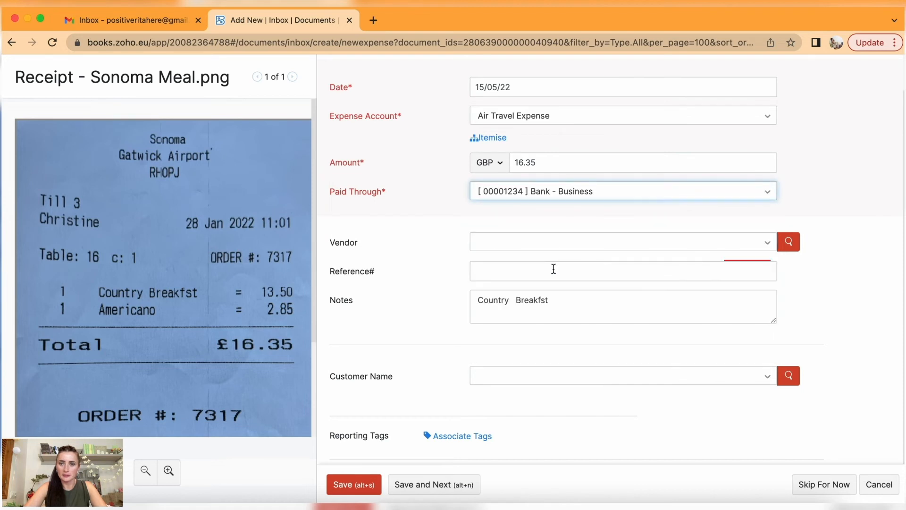
Create vendor Sonoma (Gatwick Airport) and set it as the expense's vendor.
left_click(615, 245)
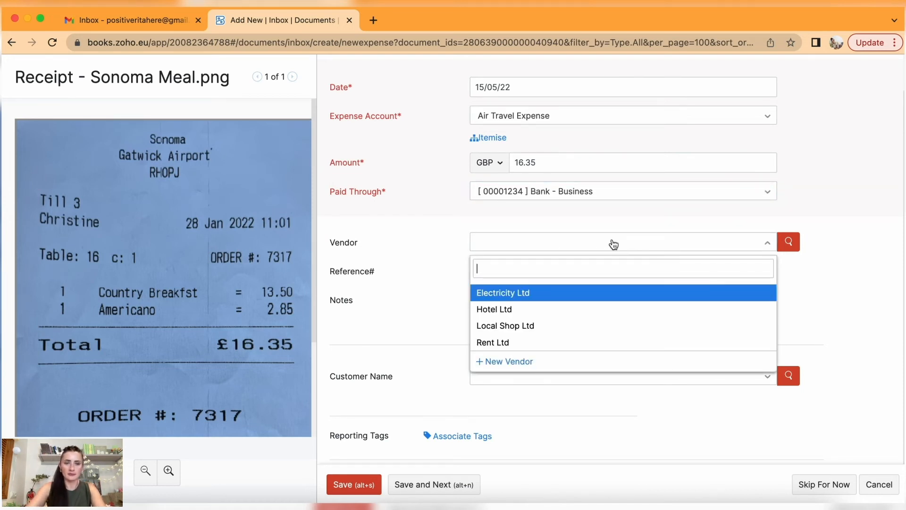
type("S")
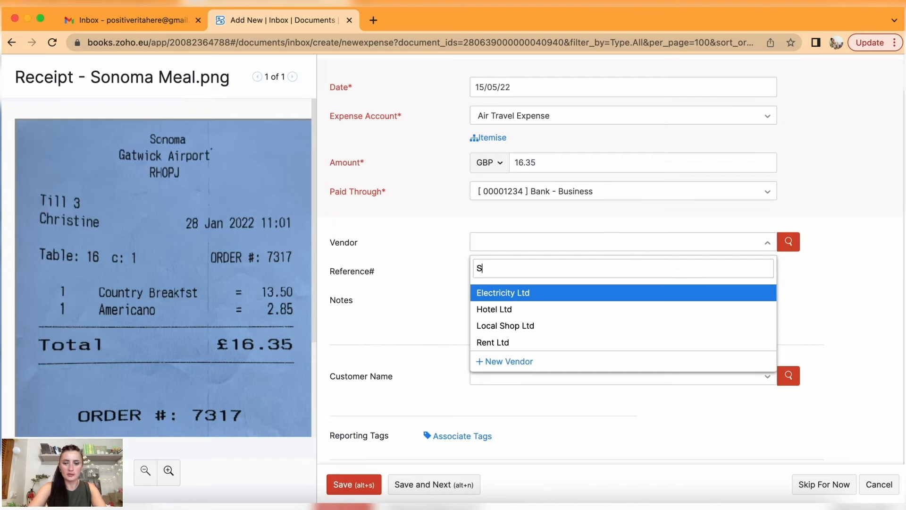
type("onoma (Gatwick ")
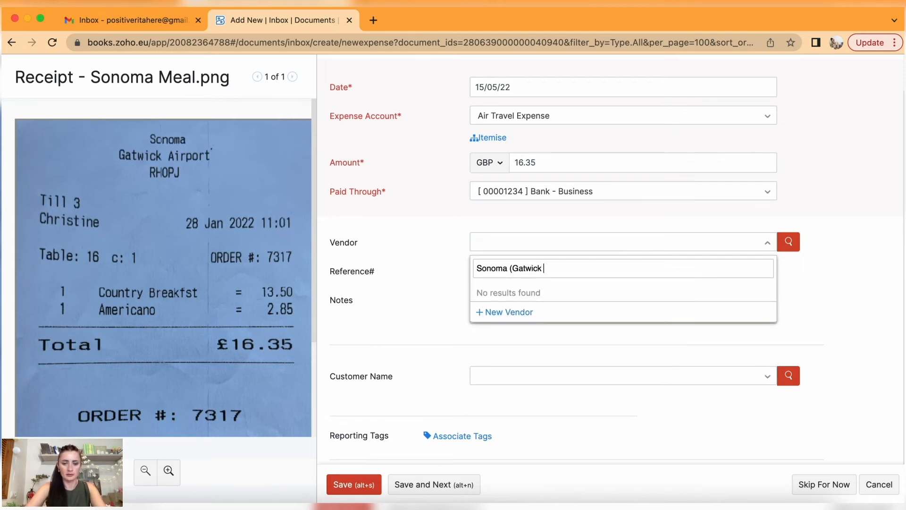
type("Airport")
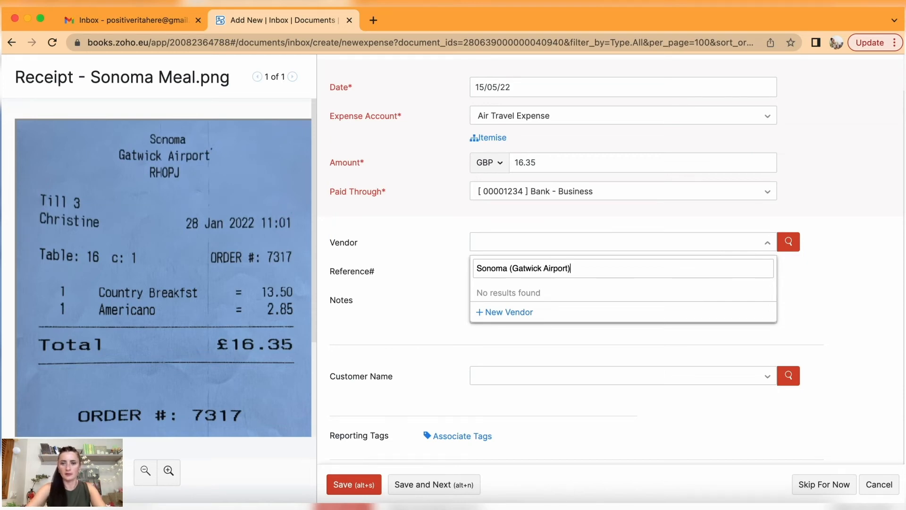
key("Return")
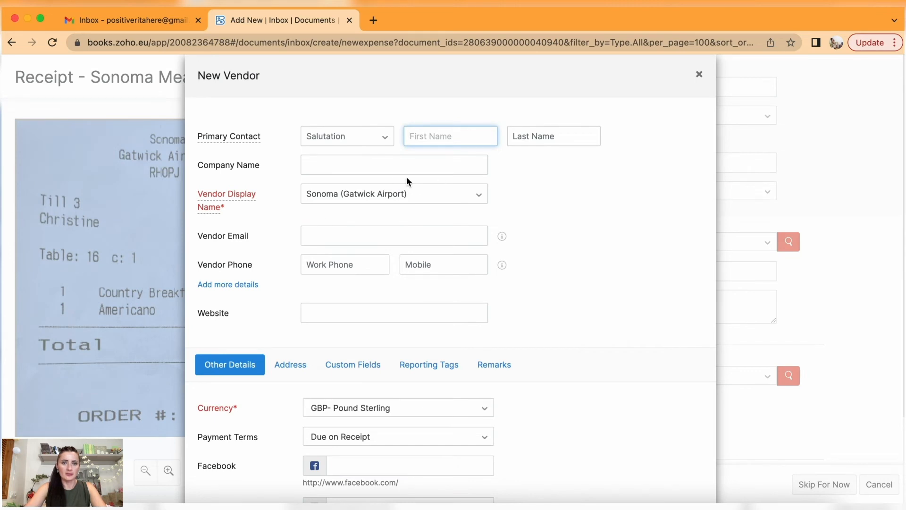
scroll(414, 225, "down", 4)
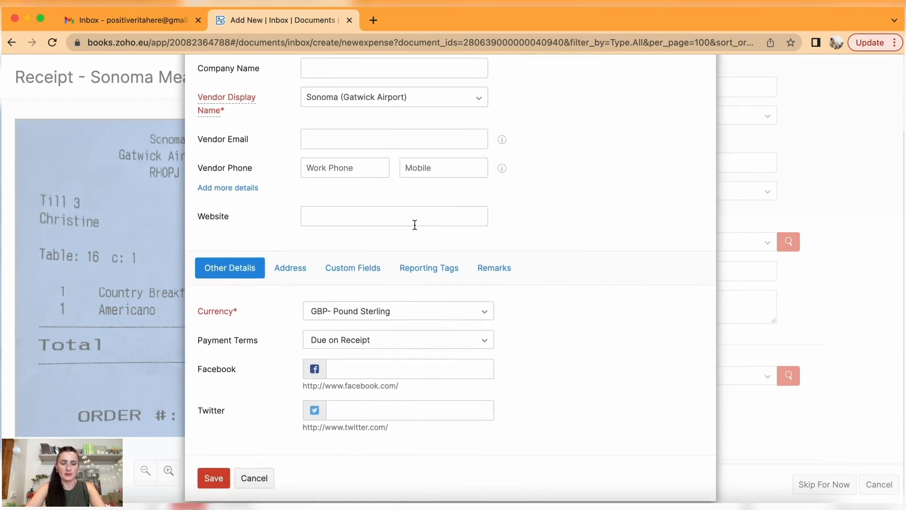
left_click(213, 465)
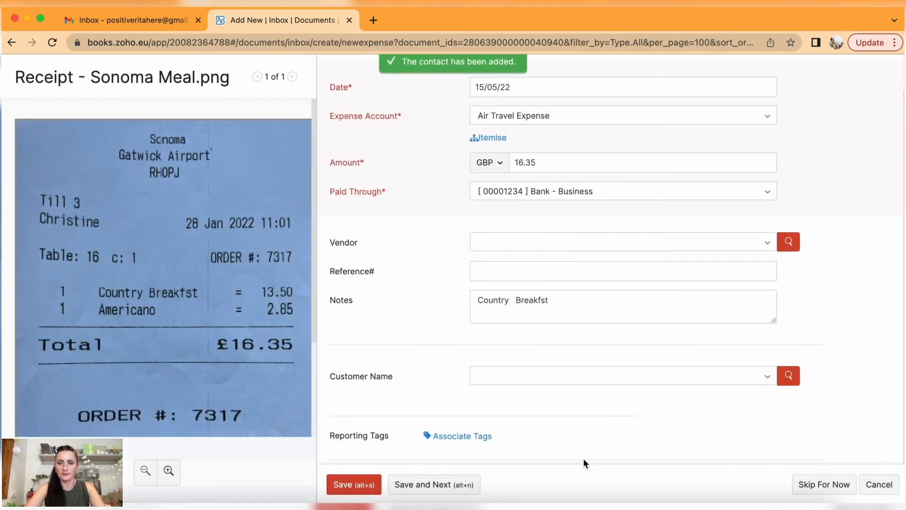
left_click(519, 249)
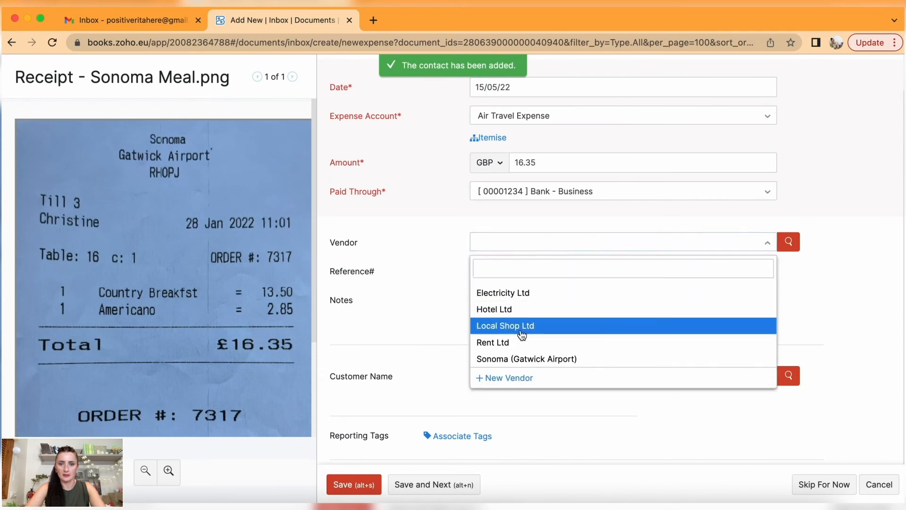
left_click(522, 358)
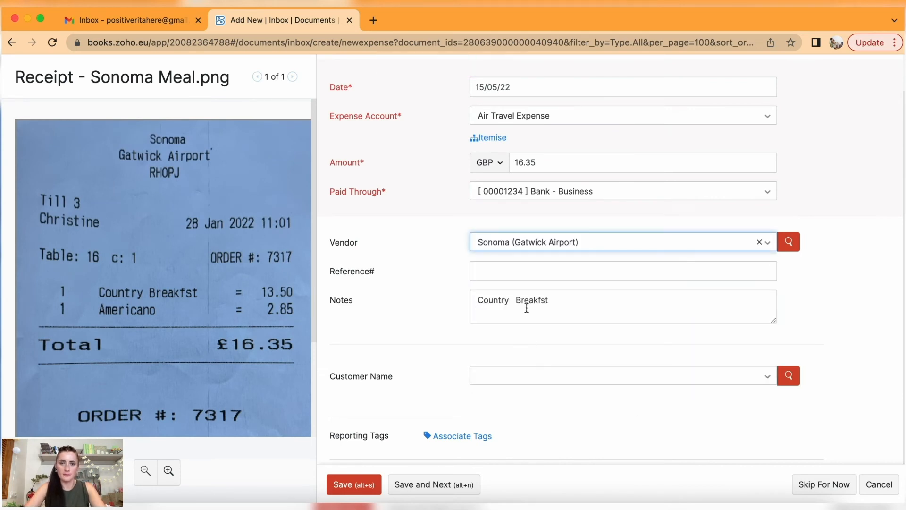
Enter reference Order - 7317 and correct the notes to 'Country Breakfast + coffee'.
left_click(513, 273)
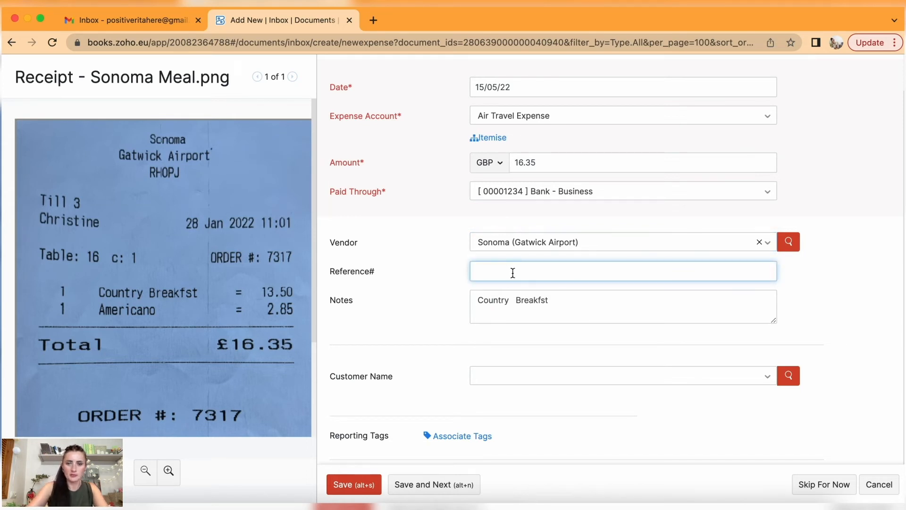
type("Order")
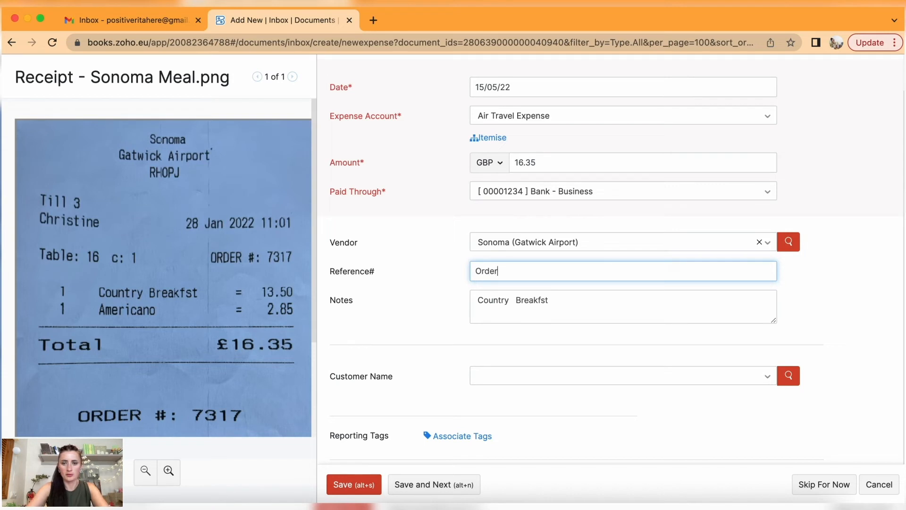
type(" - 7317")
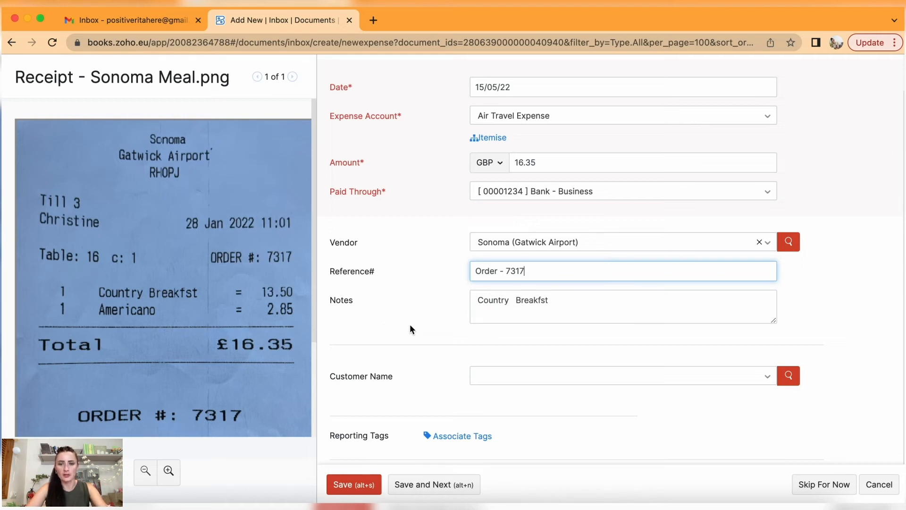
left_click(539, 300)
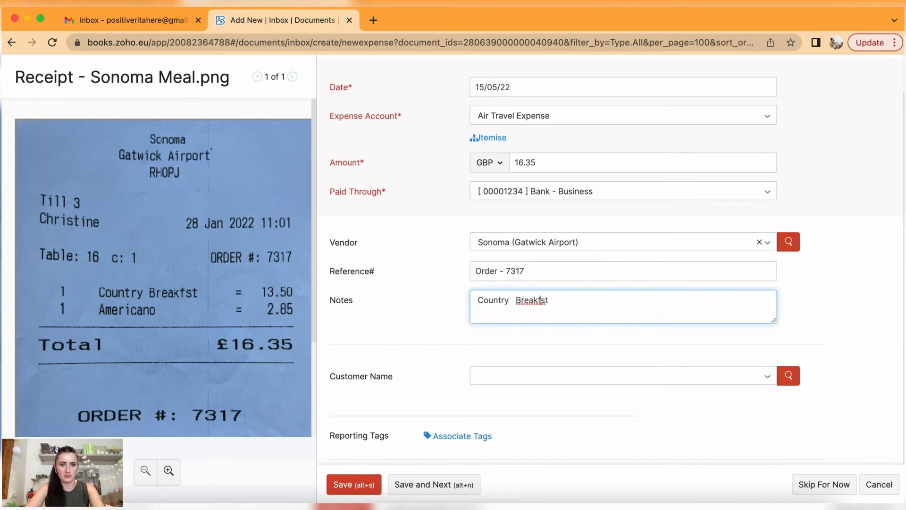
type("a")
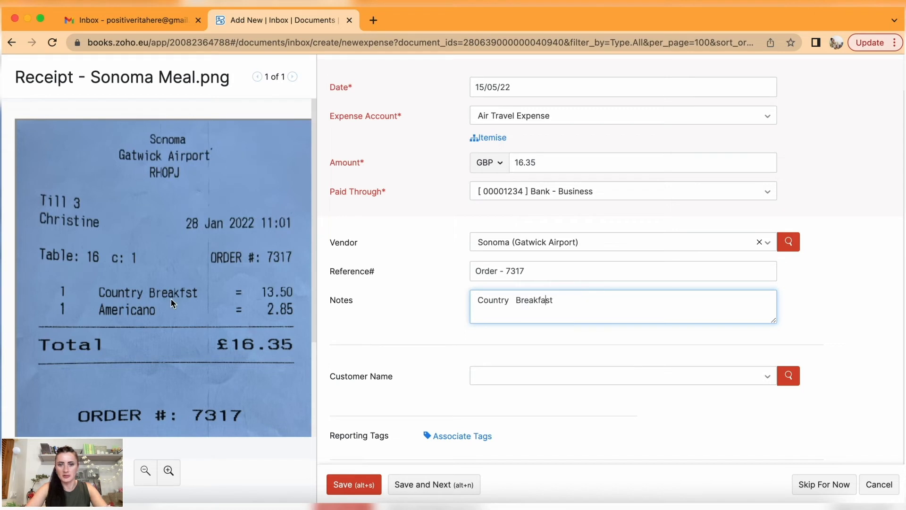
left_click(628, 309)
type("+ cog")
key("BackSpace")
type("ffee")
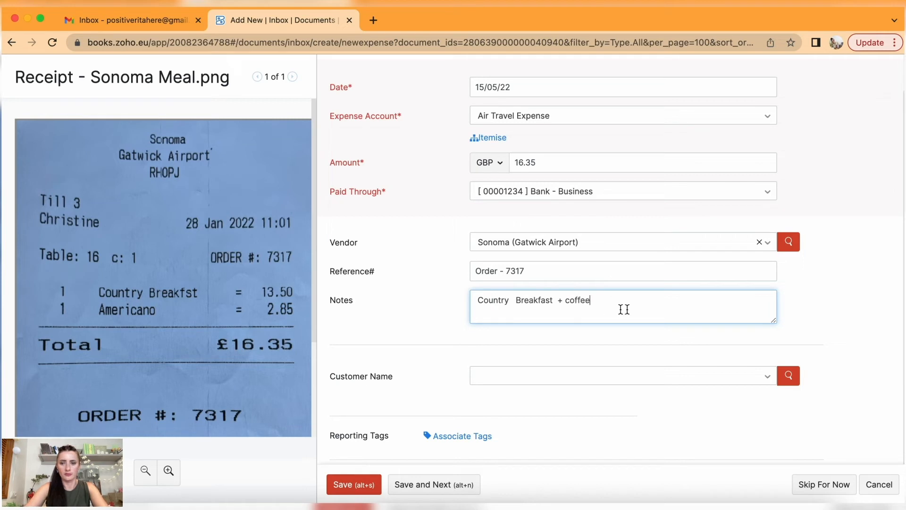
Finish the notes as 'Meal (Country Breakfast + coffee)' and save the expense.
left_click(477, 302)
type("Meal ")
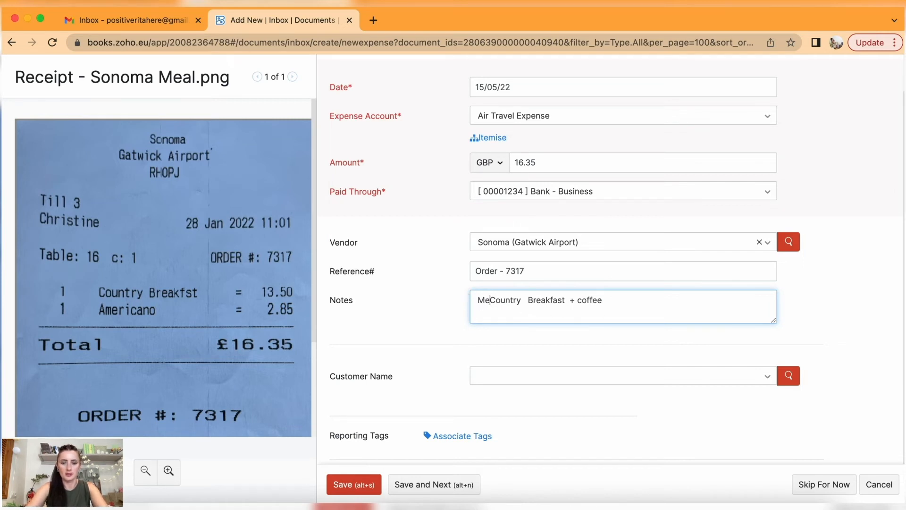
type("(")
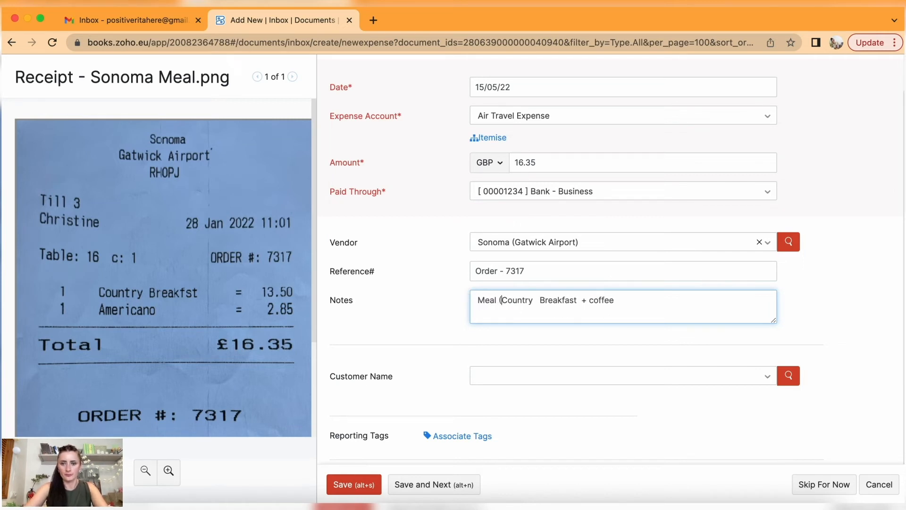
left_click(537, 302)
key("BackSpace")
key("BackSpace")
left_click(626, 308)
type(")")
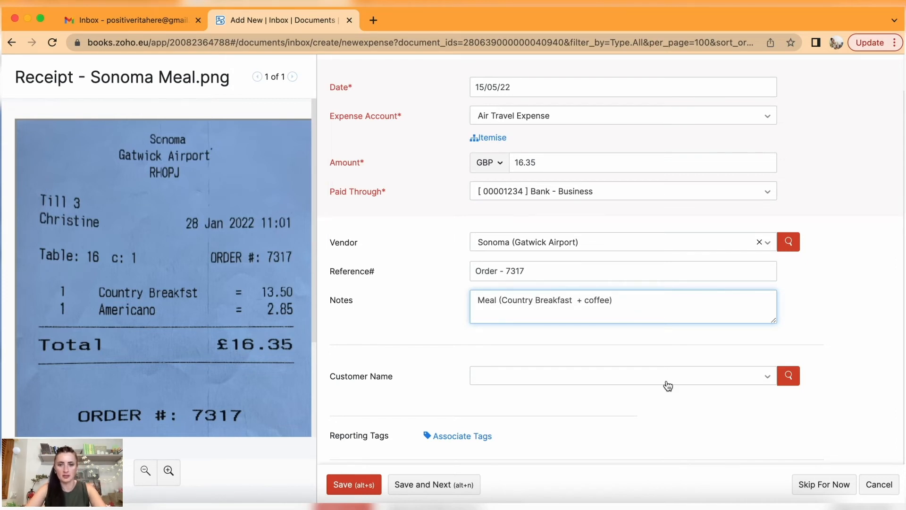
left_click(354, 486)
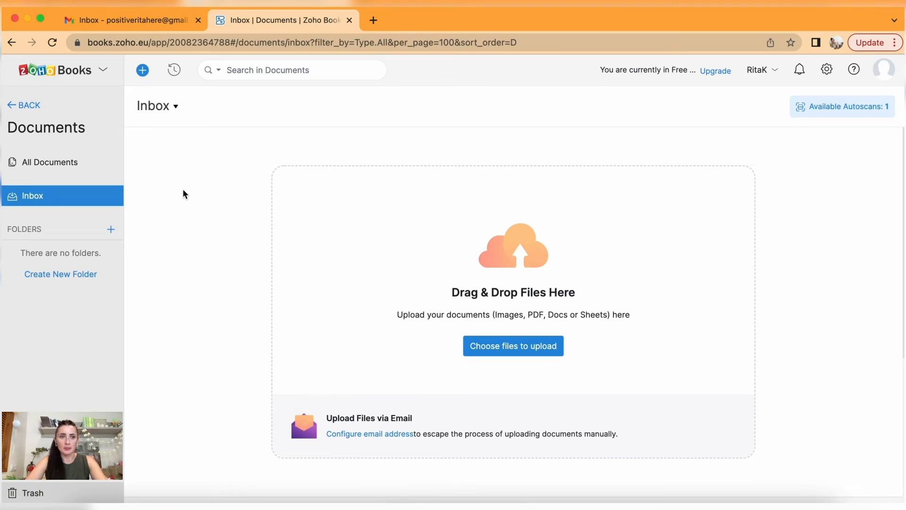
Go back to the expenses list, collapse Purchases, and open the Banking overview.
left_click(22, 112)
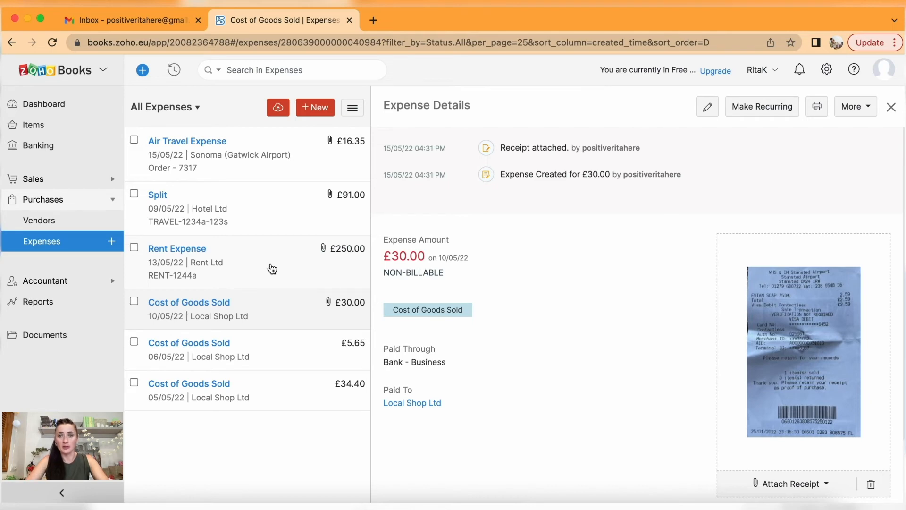
left_click(47, 199)
left_click(46, 145)
scroll(402, 330, "down", 5)
Match the 09/05/22 £91.00 withdrawal to its expense, then select the £150.00 supplies payment.
left_click(431, 306)
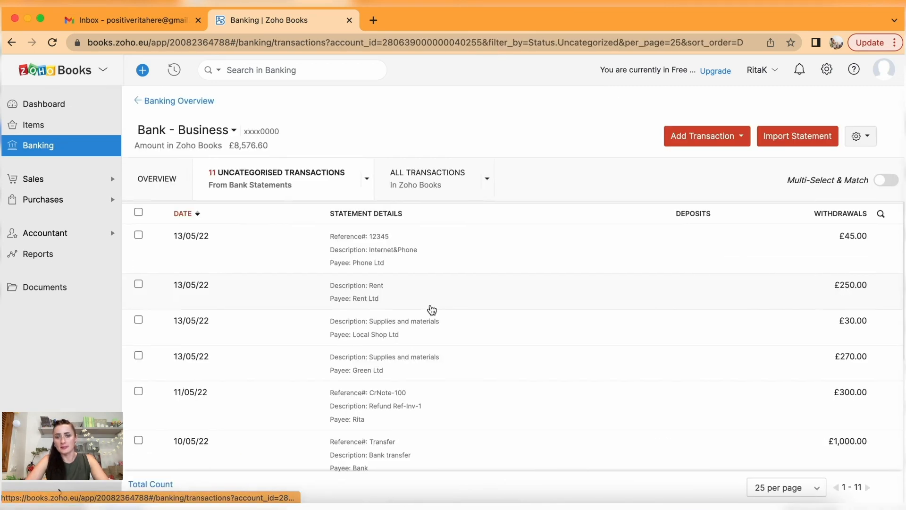
scroll(555, 350, "down", 5)
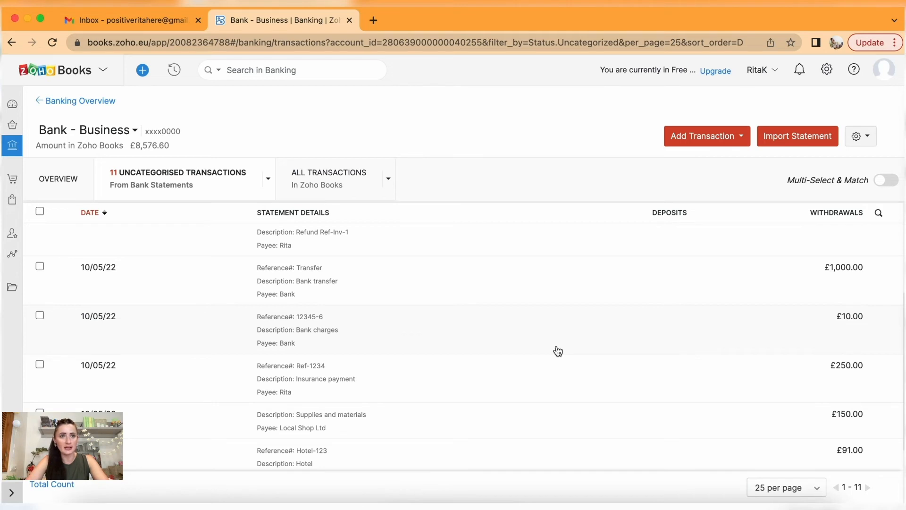
scroll(558, 351, "down", 3)
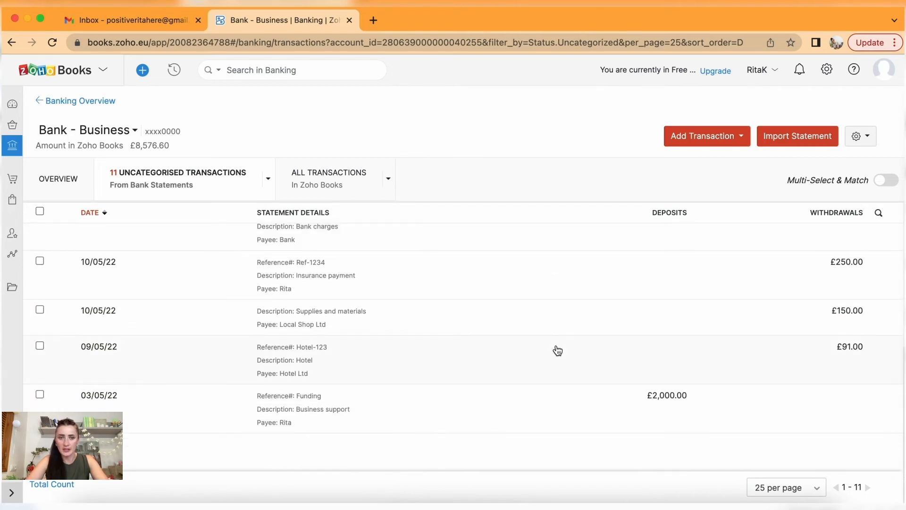
left_click(304, 365)
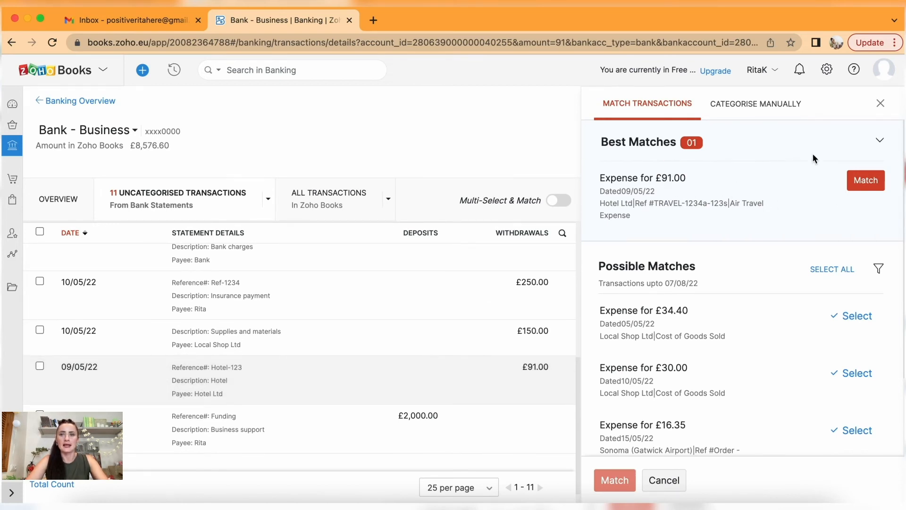
left_click(864, 181)
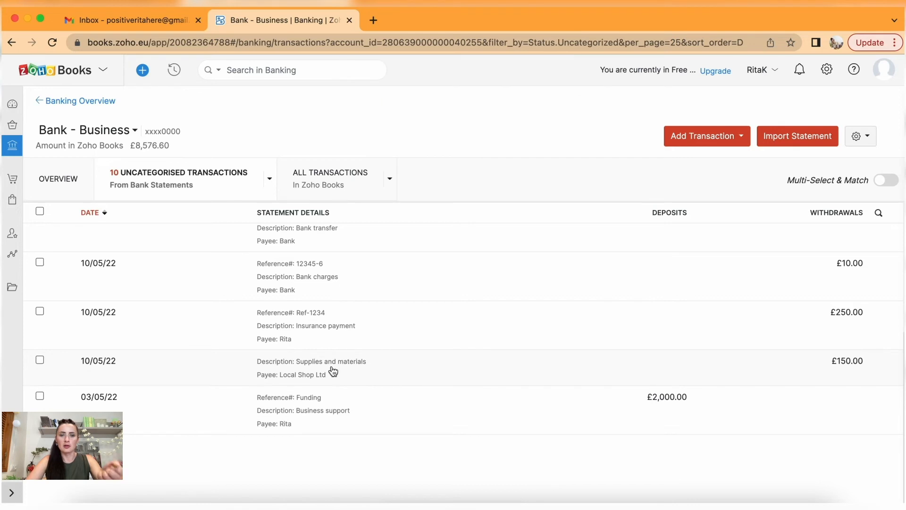
left_click(332, 373)
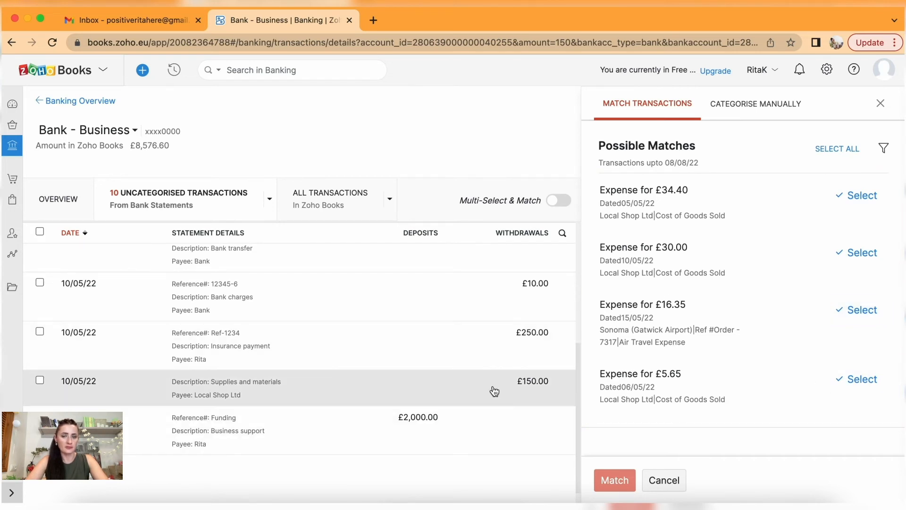
Categorise the payment manually as an Expense to Cost of Goods Sold.
left_click(765, 106)
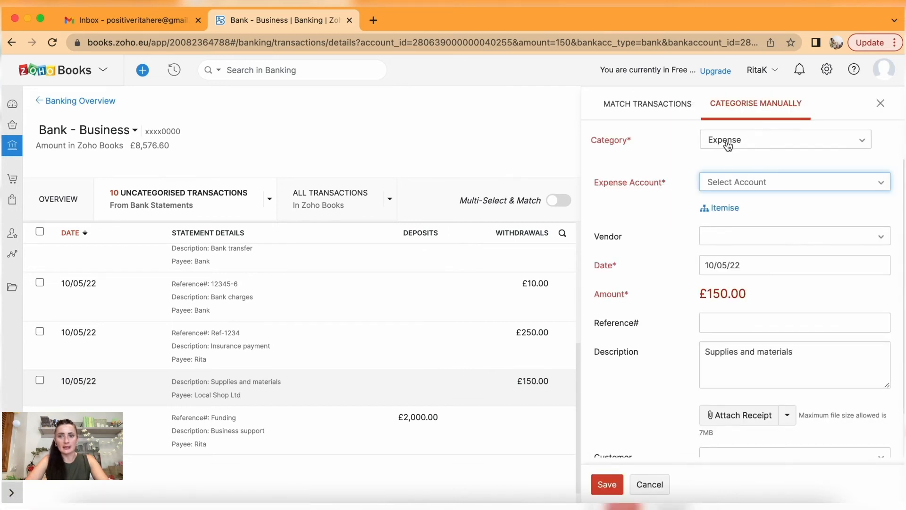
left_click(744, 142)
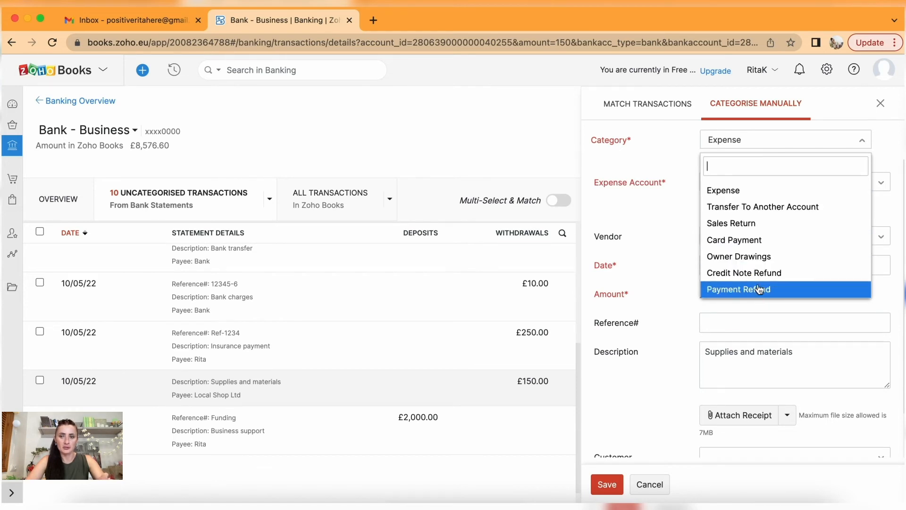
left_click(736, 190)
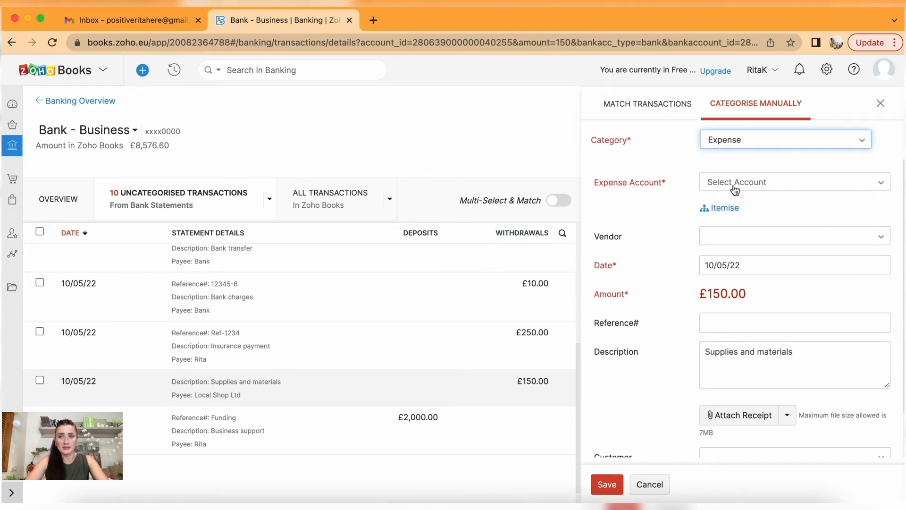
left_click(735, 189)
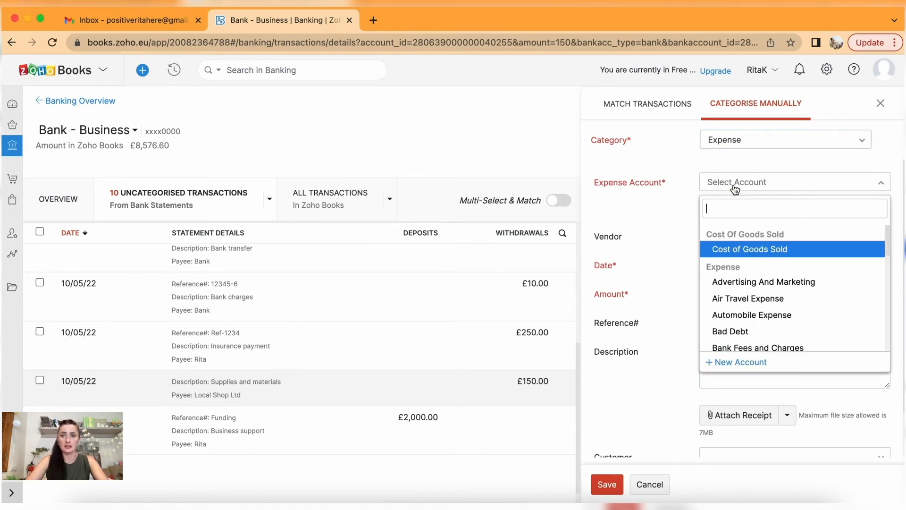
left_click(751, 250)
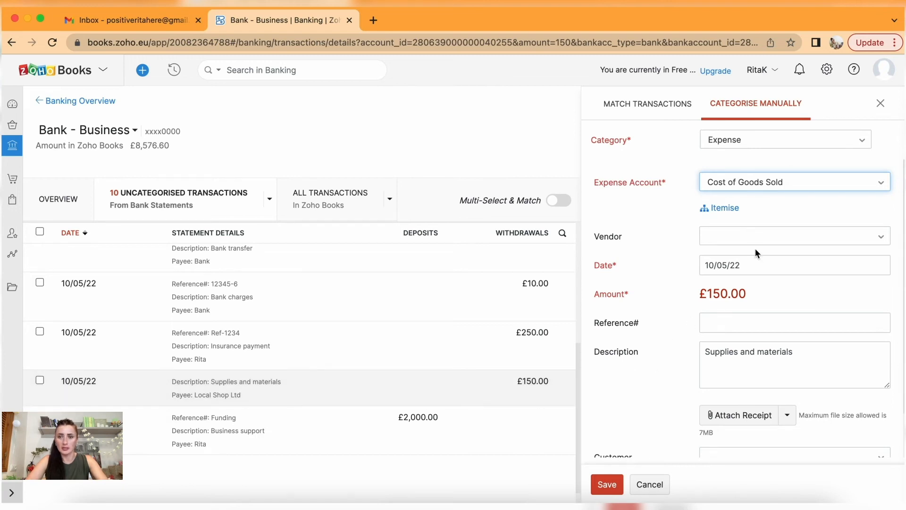
Set vendor Local Shop Ltd and reference LS-12345, then begin attaching a receipt.
left_click(747, 236)
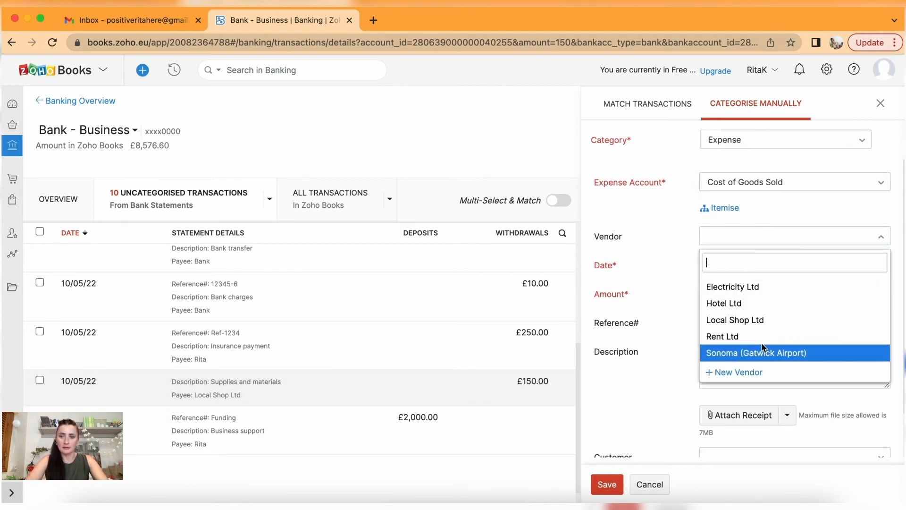
left_click(755, 320)
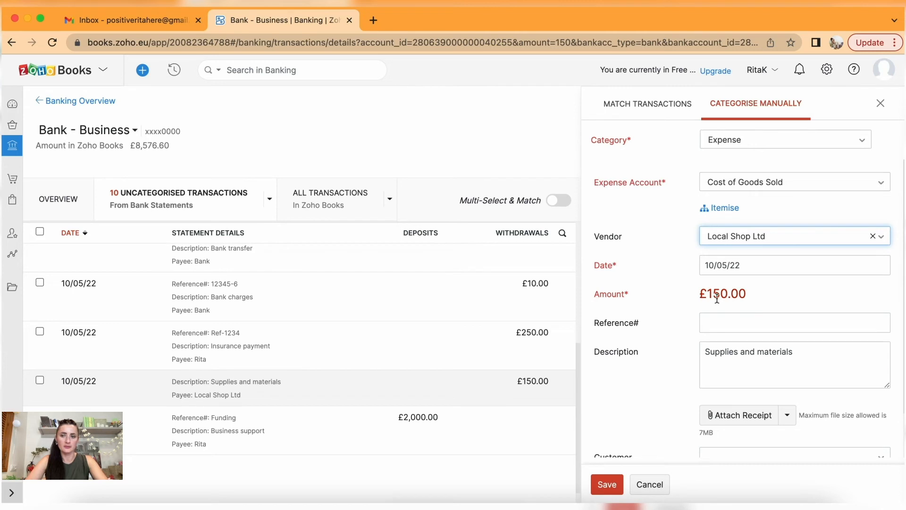
left_click(717, 327)
type("LS-12345")
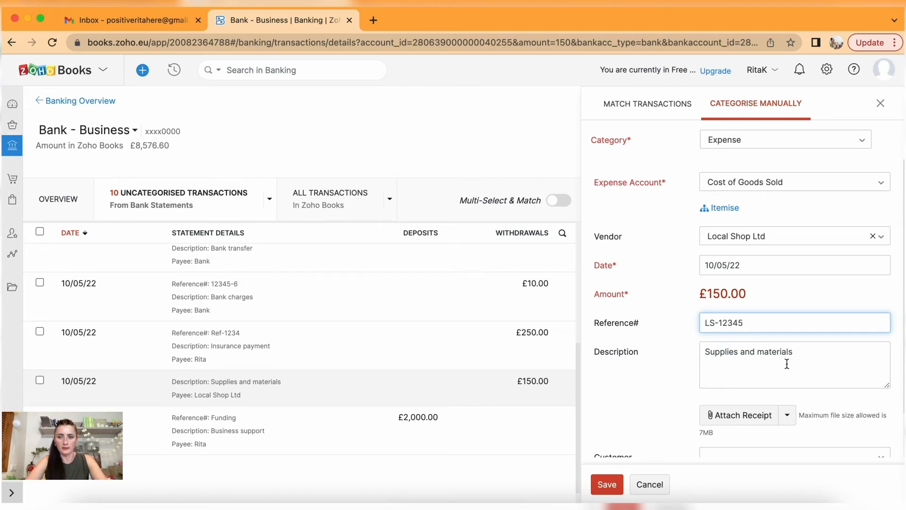
scroll(787, 364, "down", 1)
left_click(749, 396)
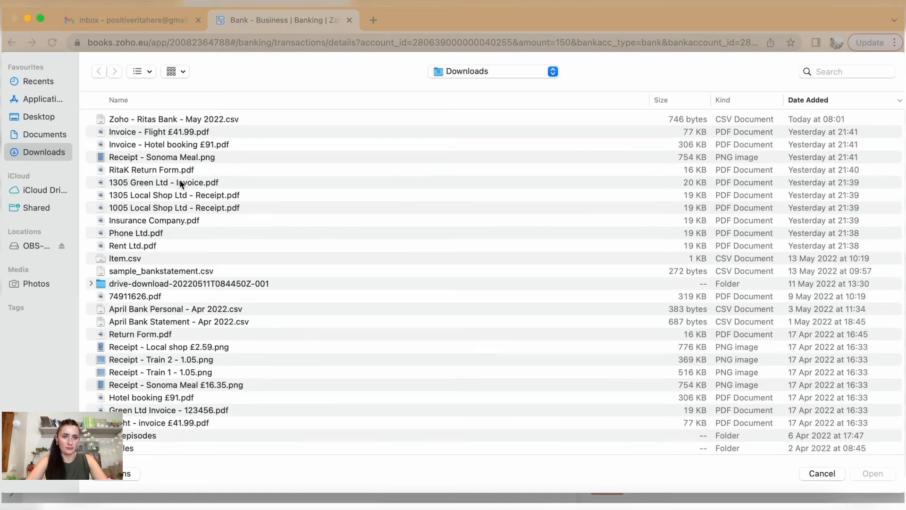
Attach '1005 Local Shop Ltd - Receipt.pdf' and save the £150.00 categorisation.
left_click(170, 209)
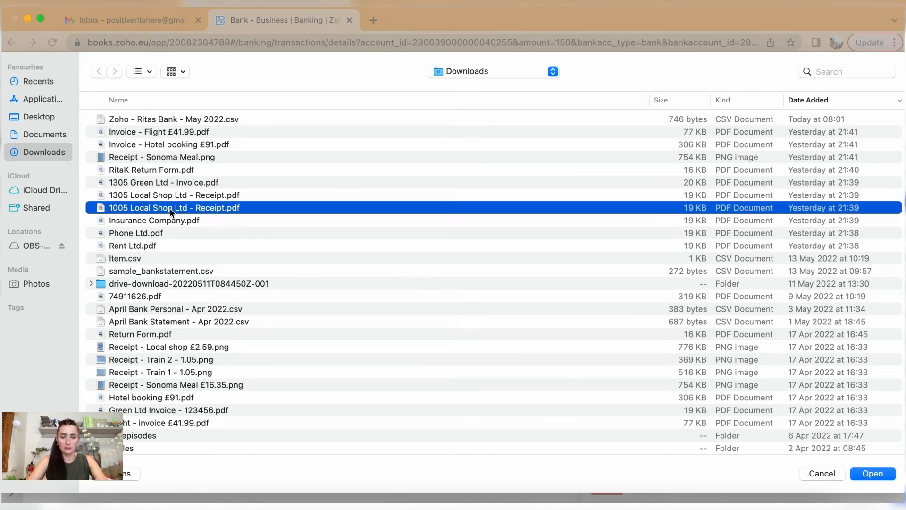
left_click(873, 474)
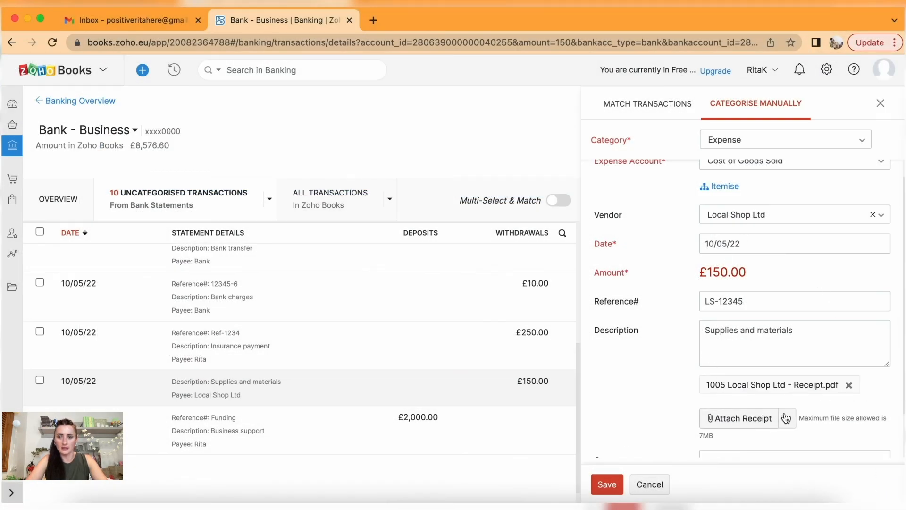
scroll(782, 415, "down", 2)
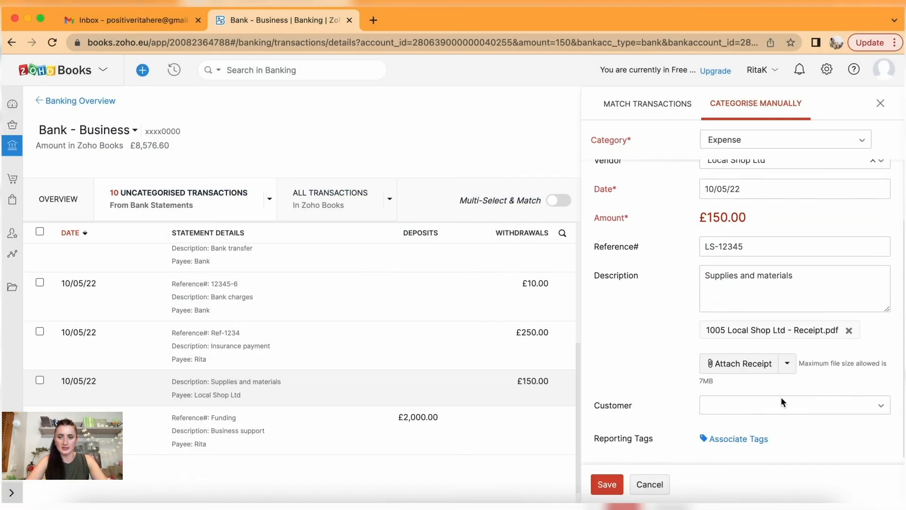
left_click(605, 486)
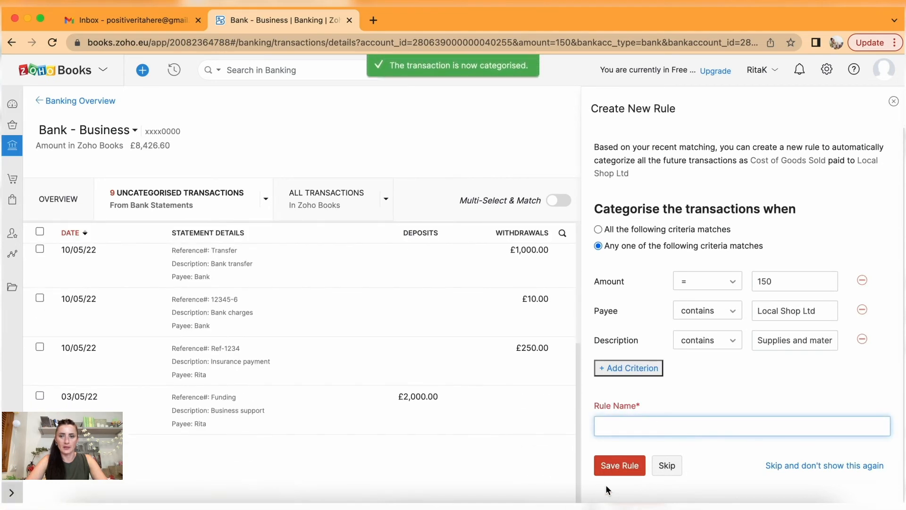
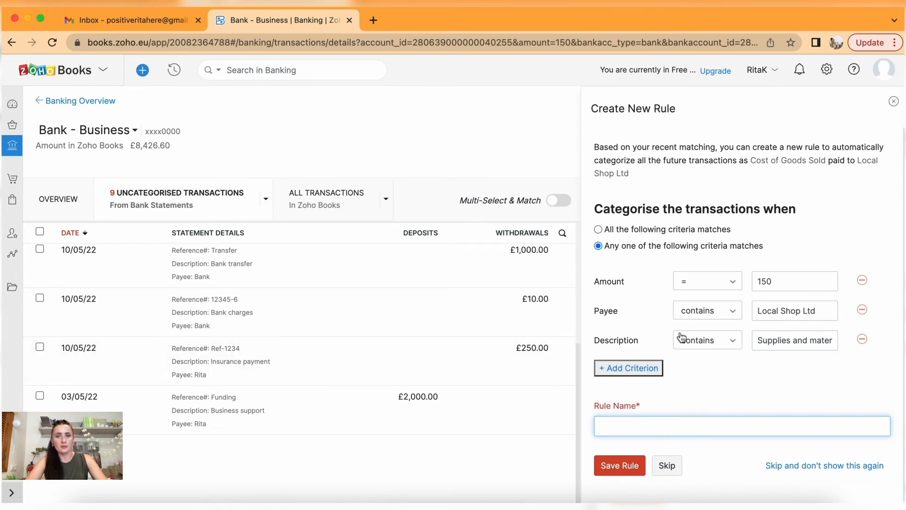
Drop the amount condition and save the bank rule as 'Local Shop - COGS'.
left_click_drag(590, 108, 687, 111)
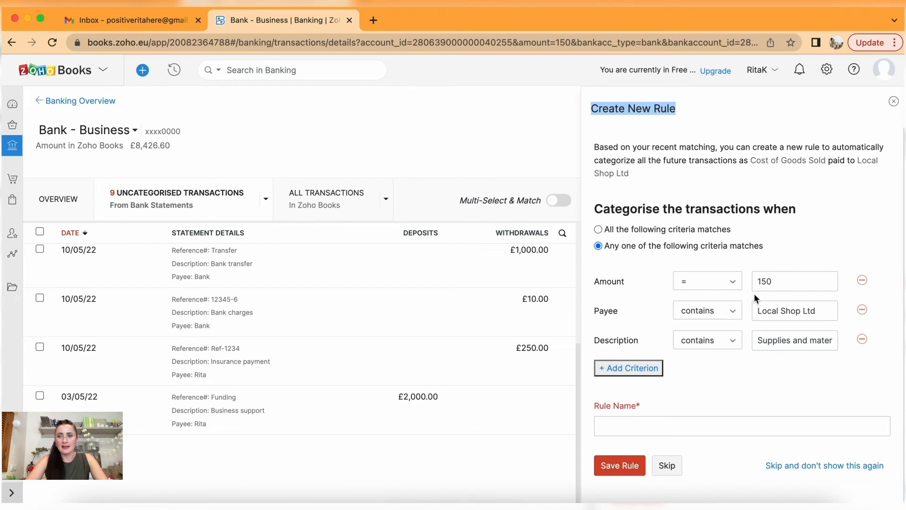
left_click(863, 282)
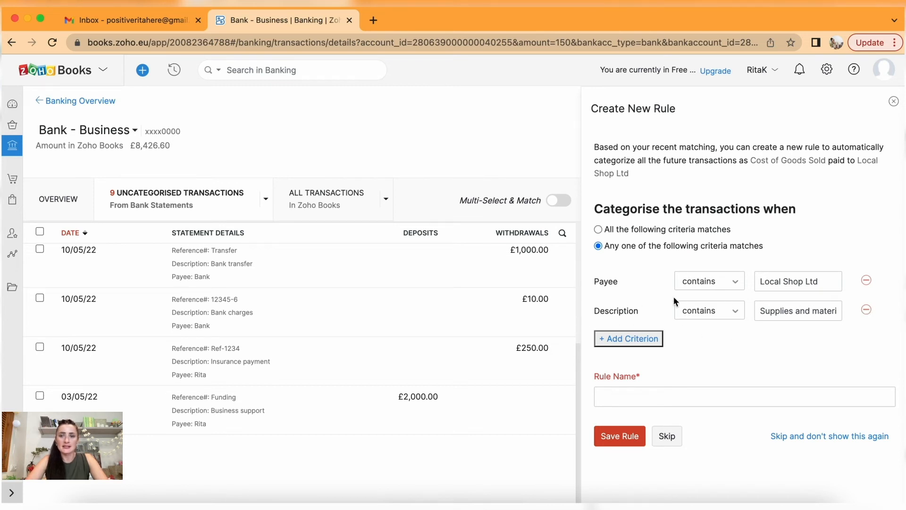
left_click(607, 396)
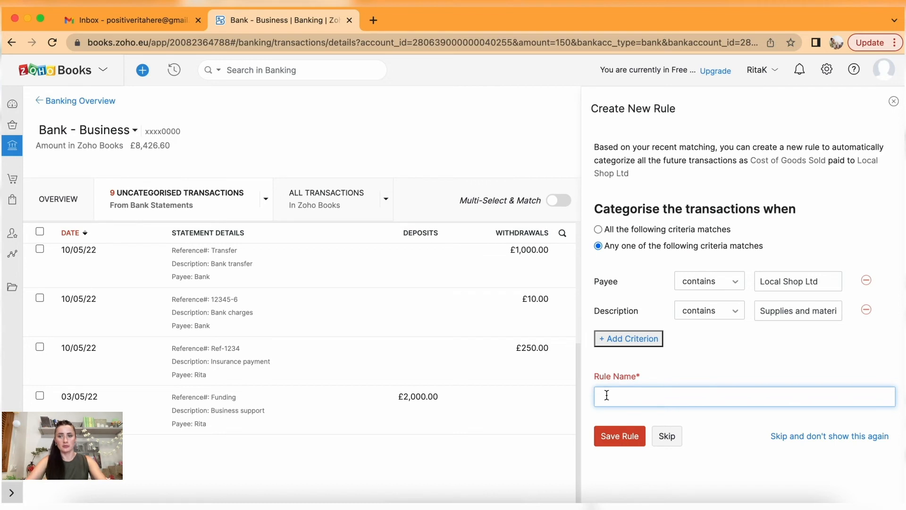
type("Local ")
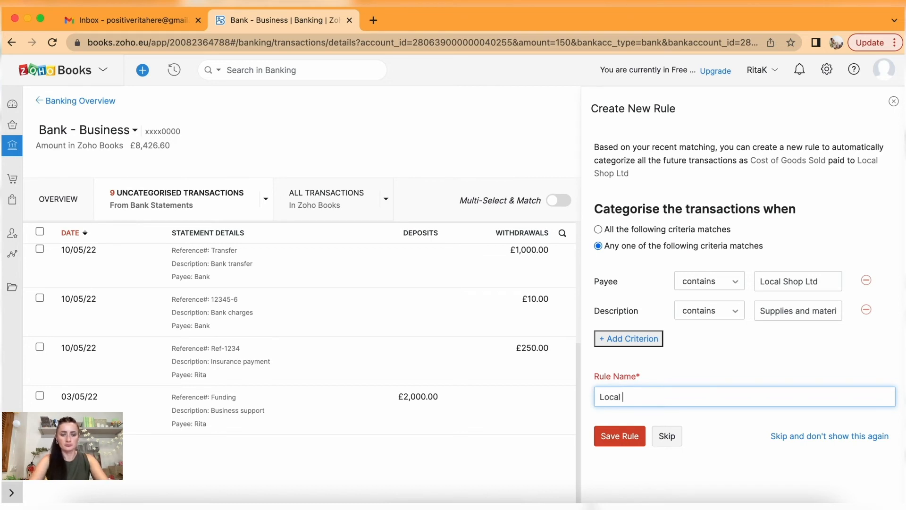
type("Shop - ")
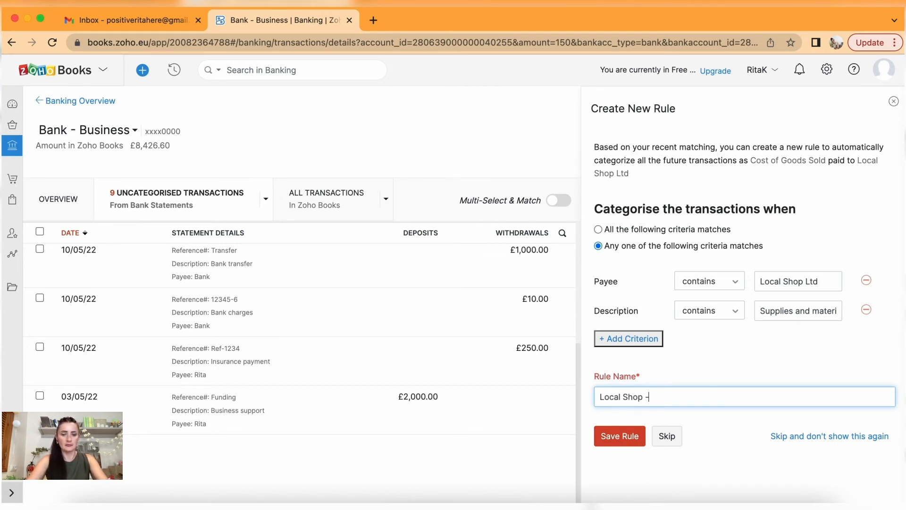
type("COS")
key("BackSpace")
type("GS")
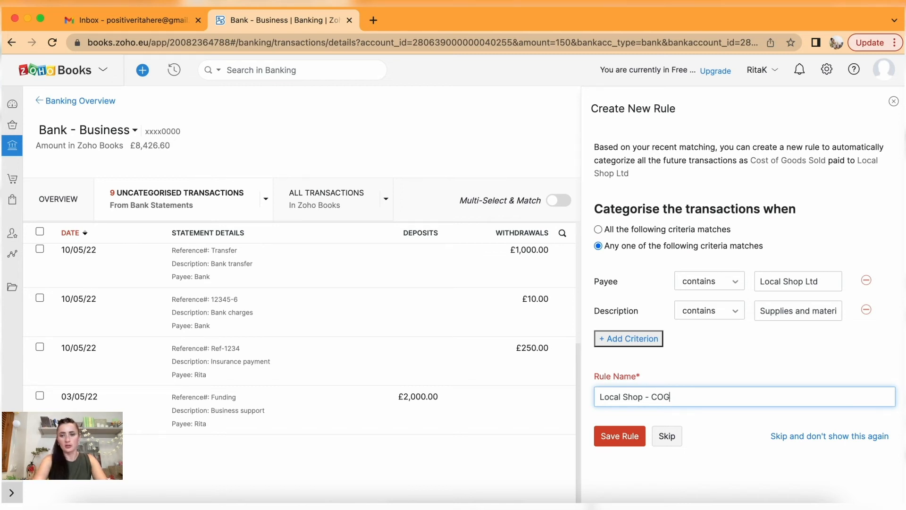
left_click(618, 439)
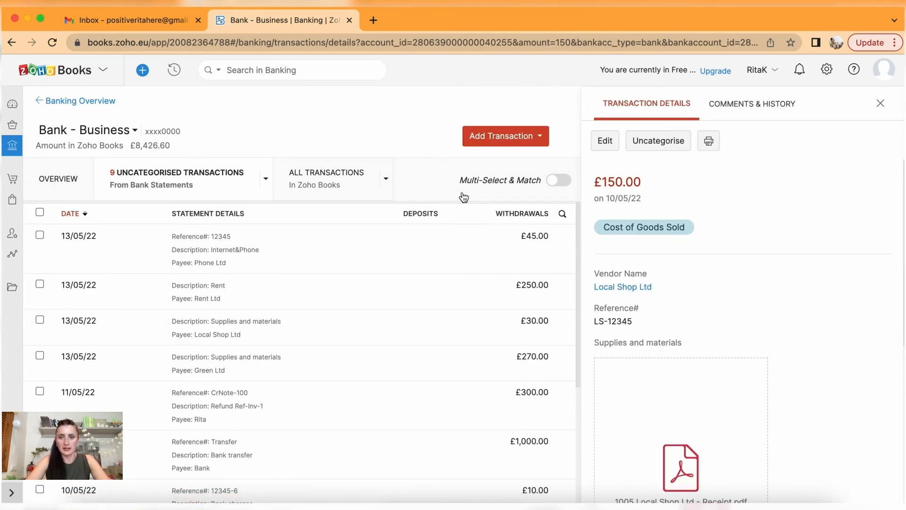
Open the £250.00 insurance payment as a manual Expense and search accounts for 'insu'.
scroll(499, 339, "down", 5)
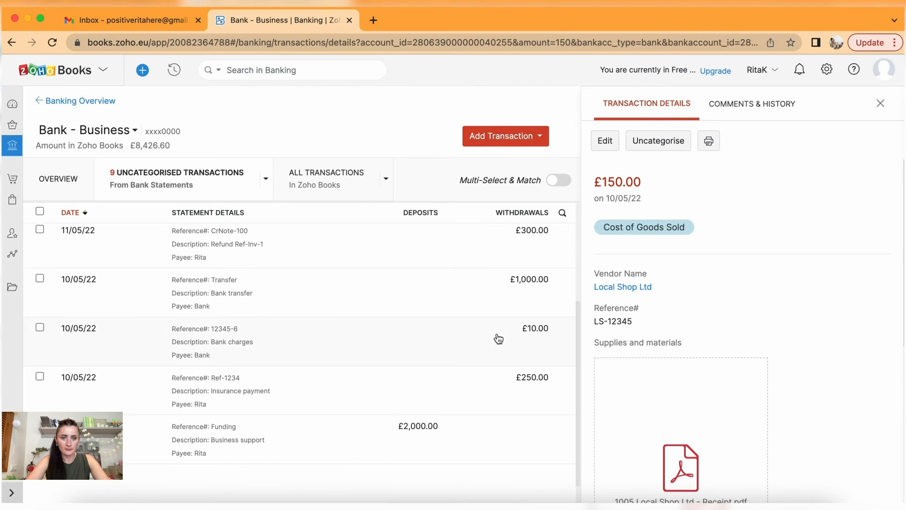
left_click(296, 368)
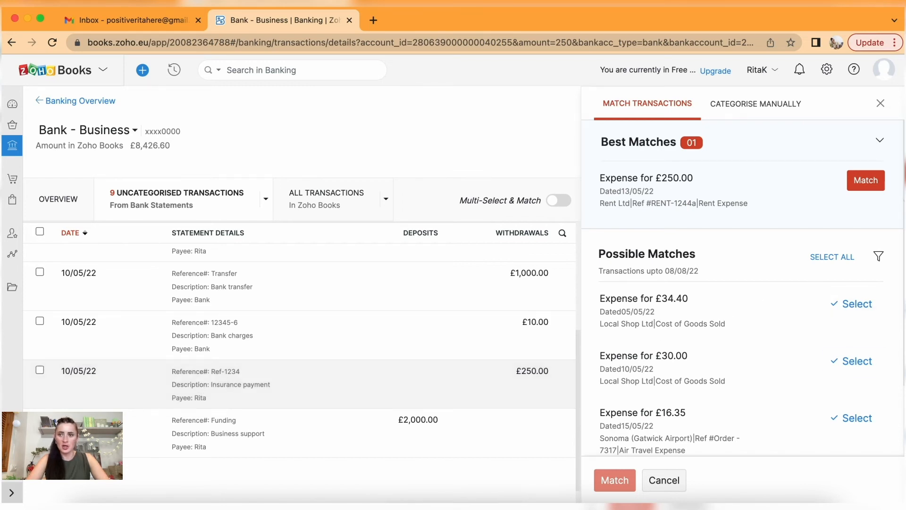
left_click(745, 109)
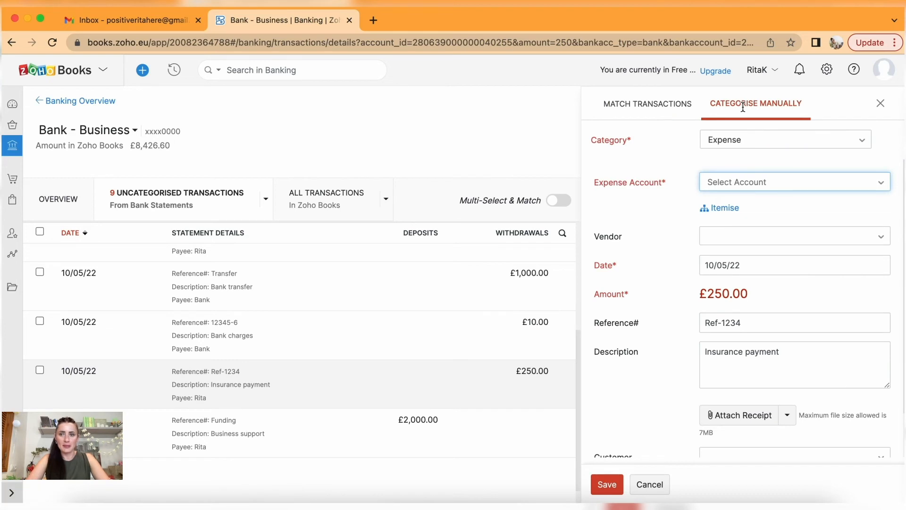
left_click(749, 184)
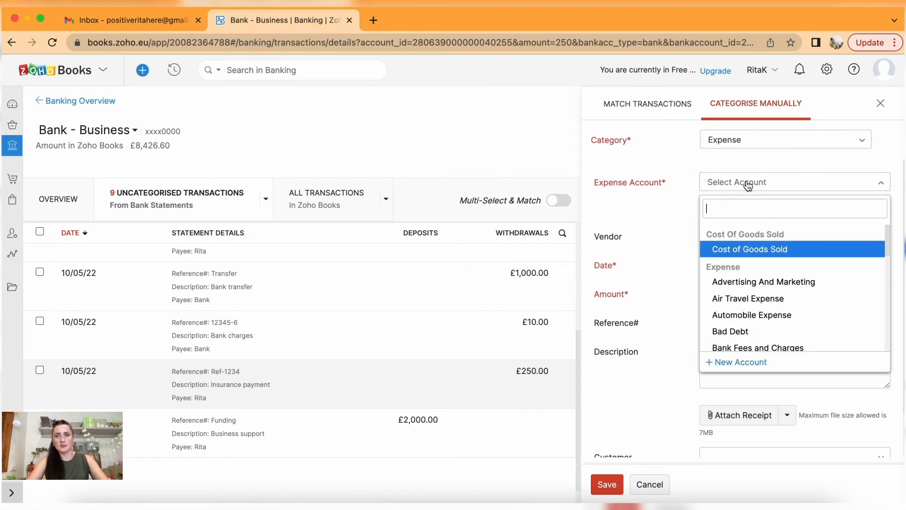
type("insu")
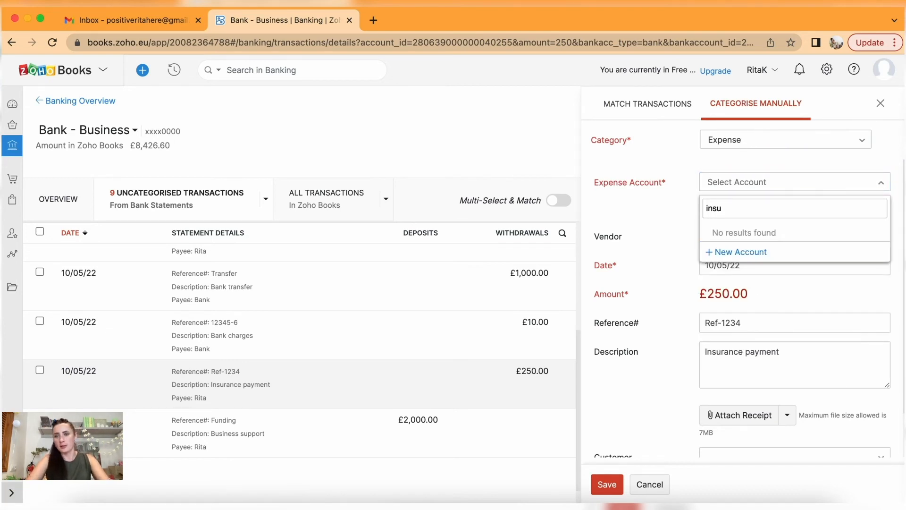
Start a new account, trying Other Current Asset, Other Current Liability, then Expense types.
left_click(740, 254)
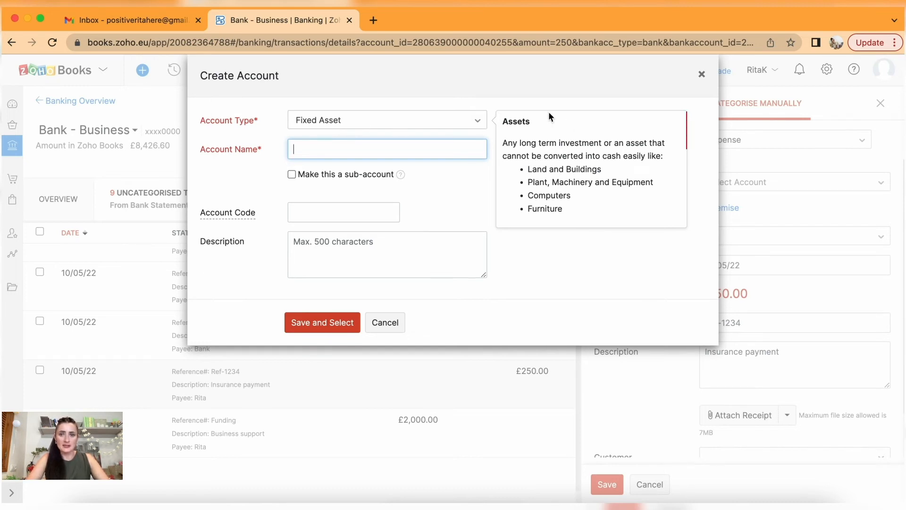
left_click(429, 127)
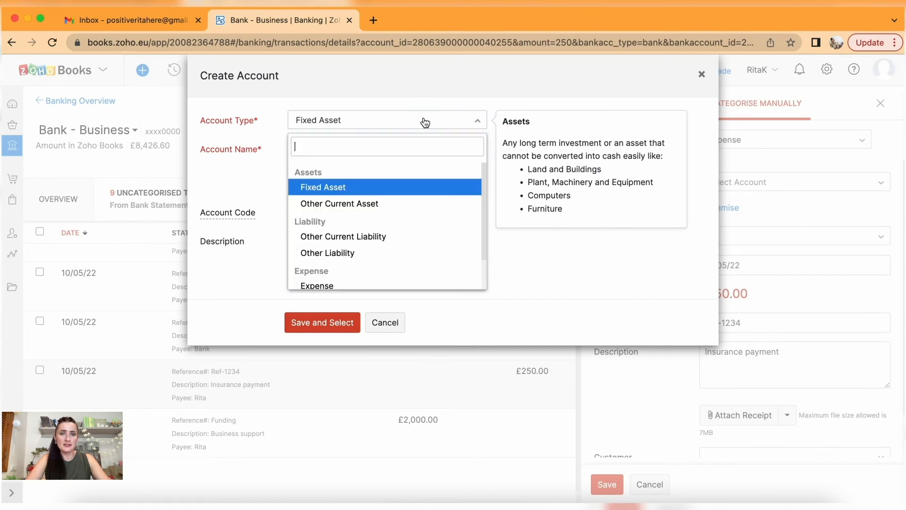
left_click(361, 203)
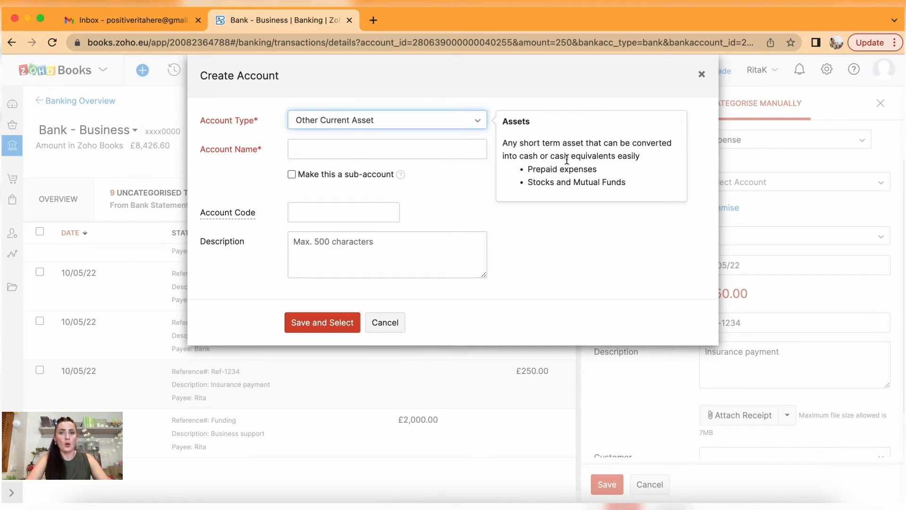
left_click(415, 126)
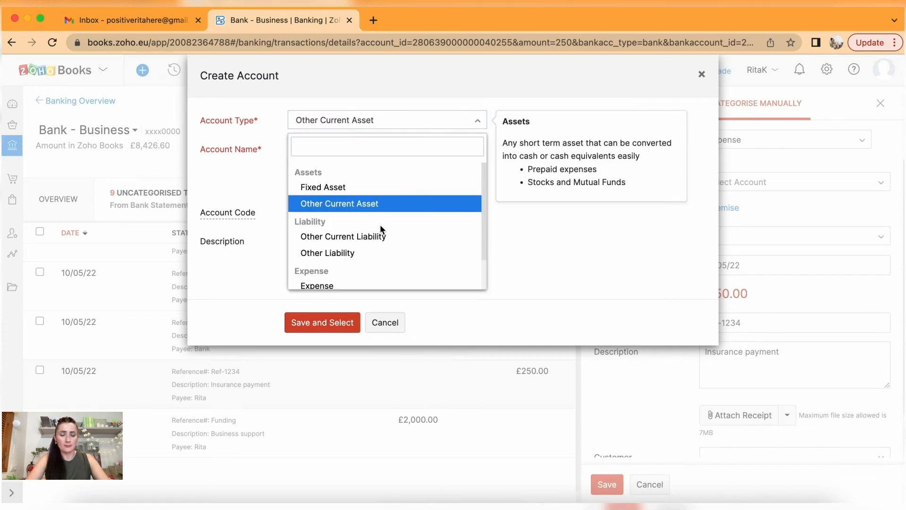
left_click(377, 236)
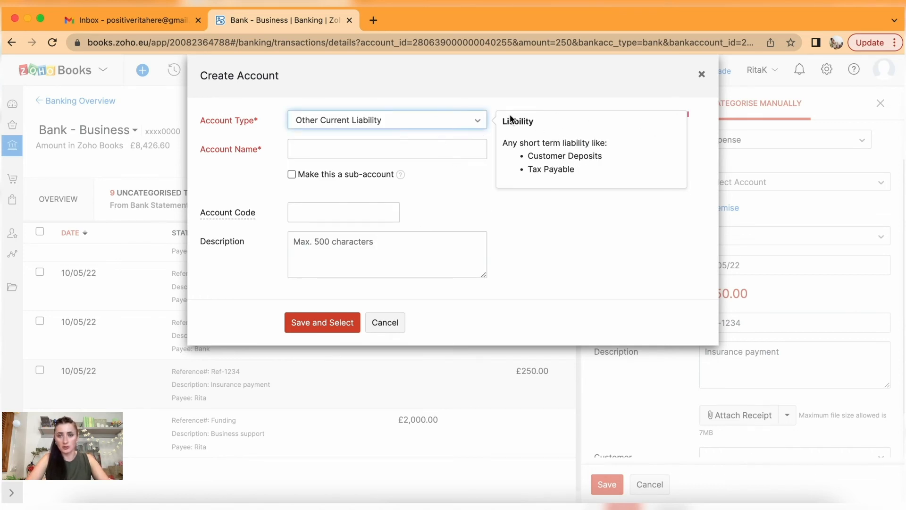
left_click(468, 126)
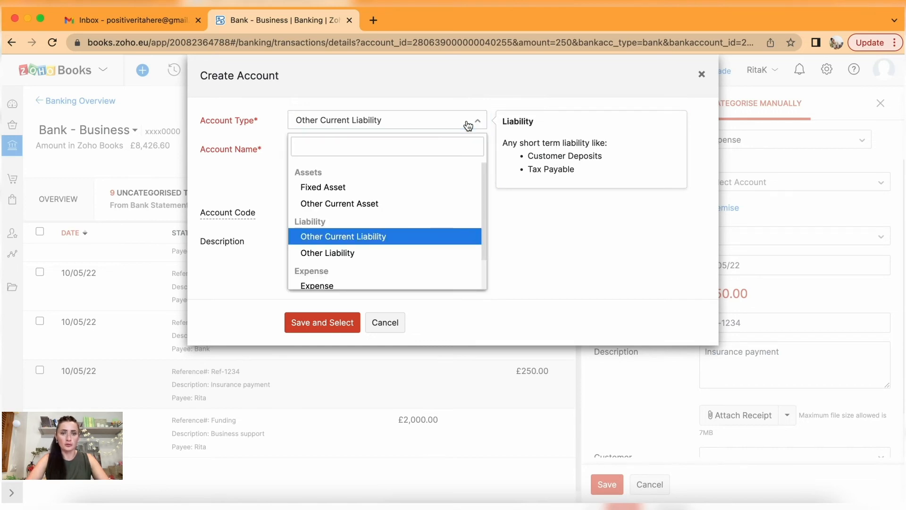
scroll(429, 252, "down", 2)
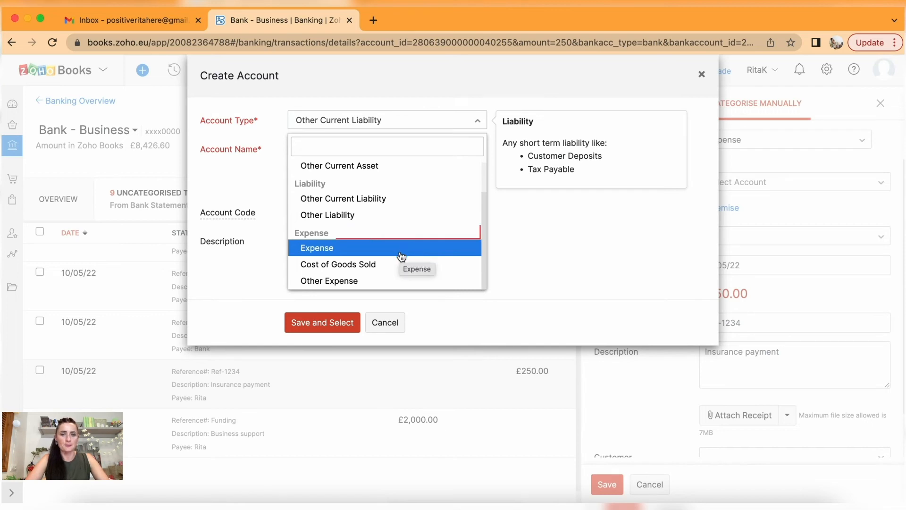
left_click(402, 256)
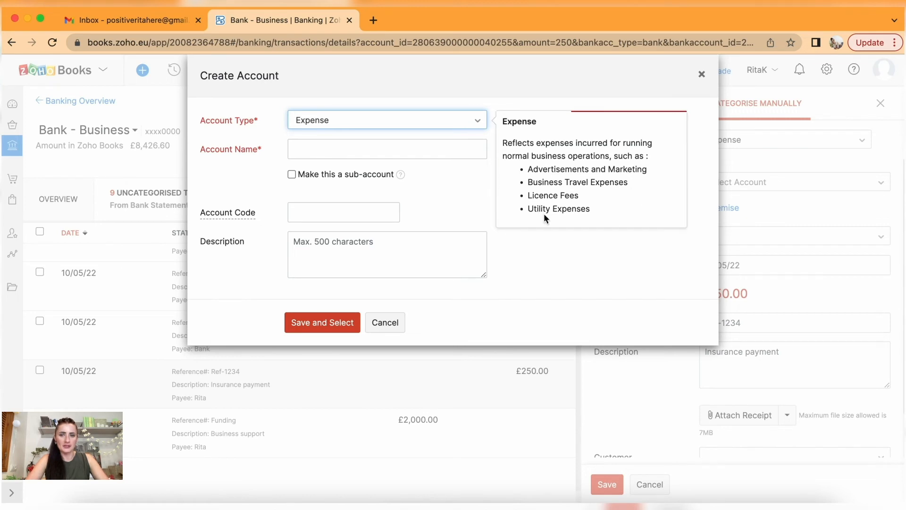
Switch the account type to Cost of Goods Sold, then settle on Other Expense.
left_click(474, 123)
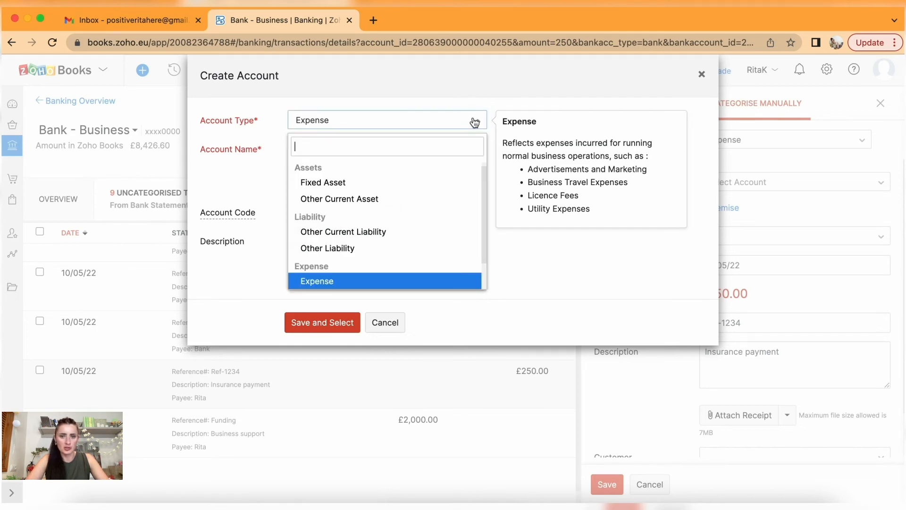
scroll(354, 253, "down", 1)
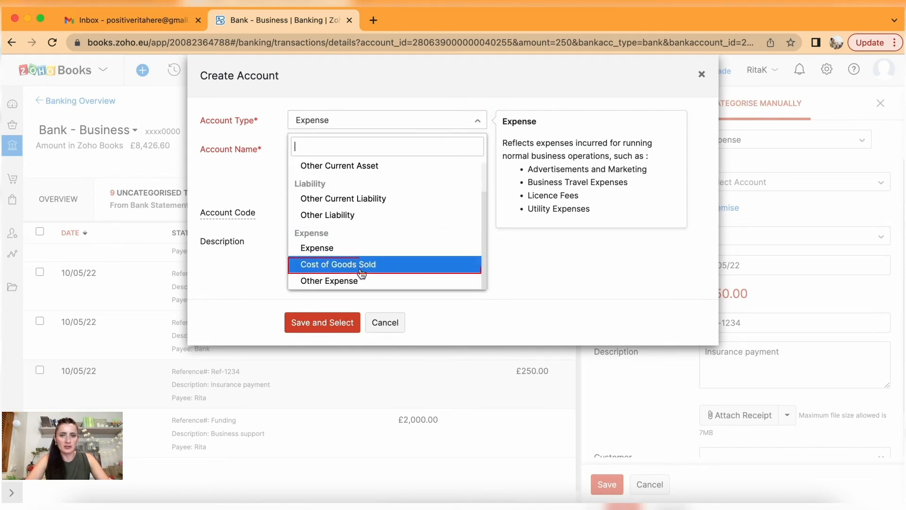
left_click(362, 266)
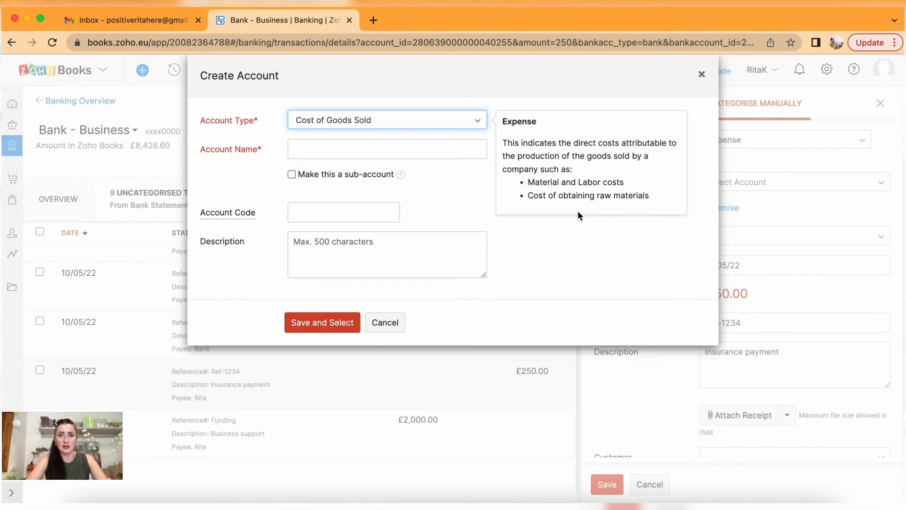
left_click(480, 125)
scroll(435, 196, "up", 1)
scroll(427, 268, "down", 1)
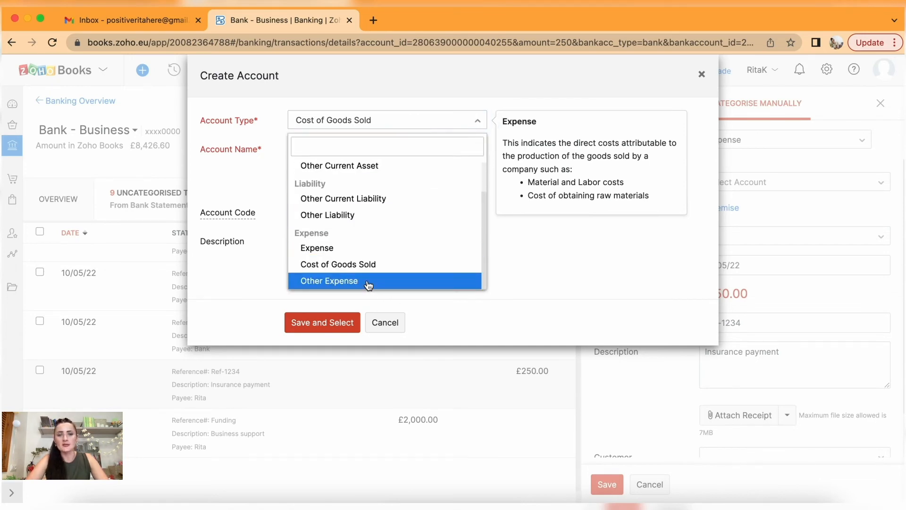
left_click(368, 286)
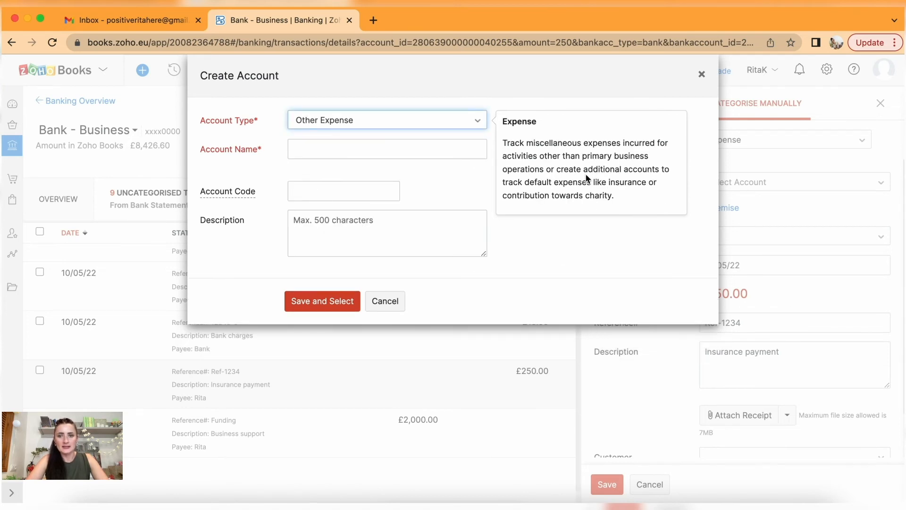
Name the account 'Business Insurance' and save it as the payment's expense account.
left_click_drag(609, 182, 623, 201)
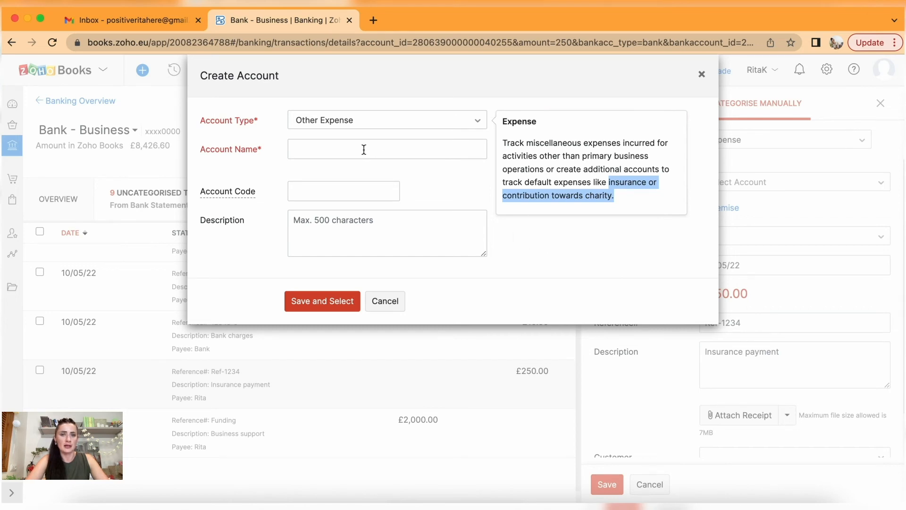
left_click(398, 154)
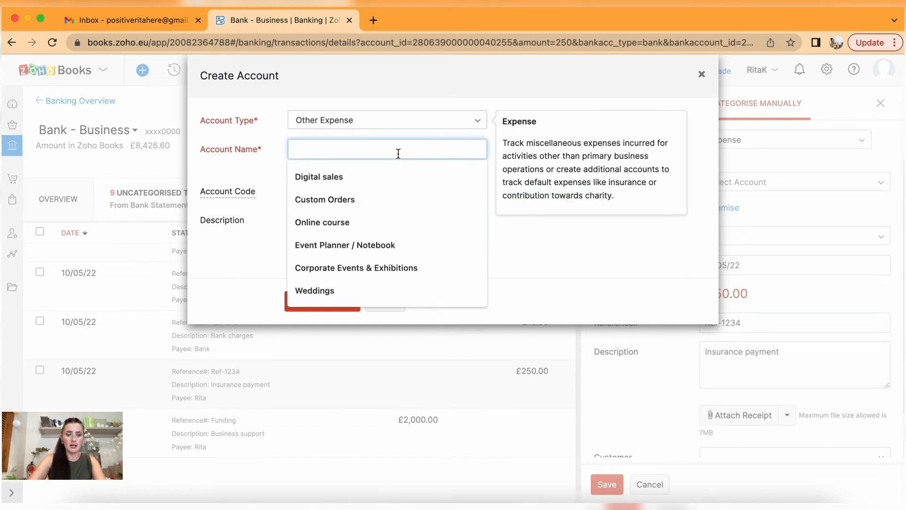
type("Business ")
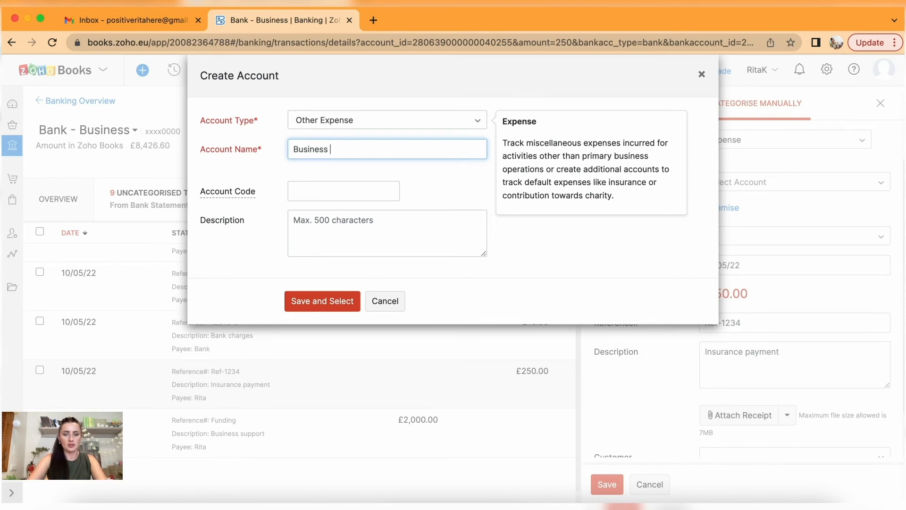
type("Insurance")
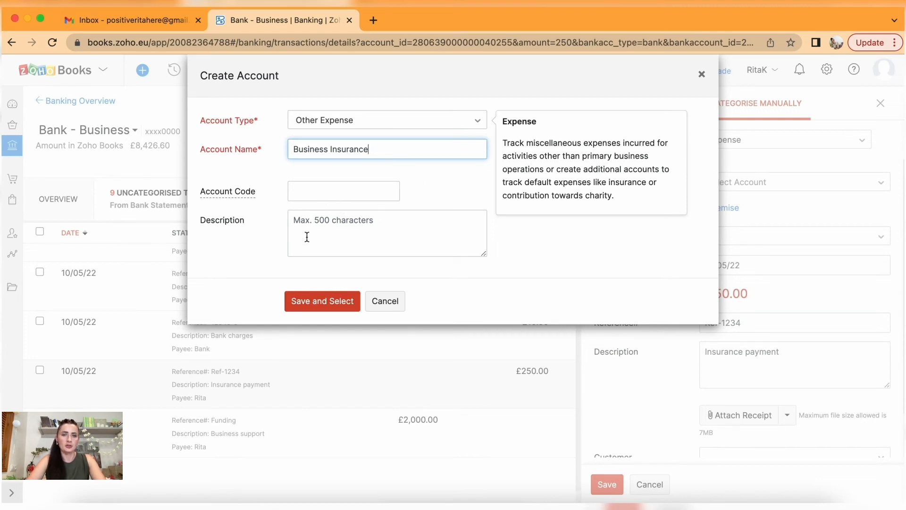
left_click(326, 304)
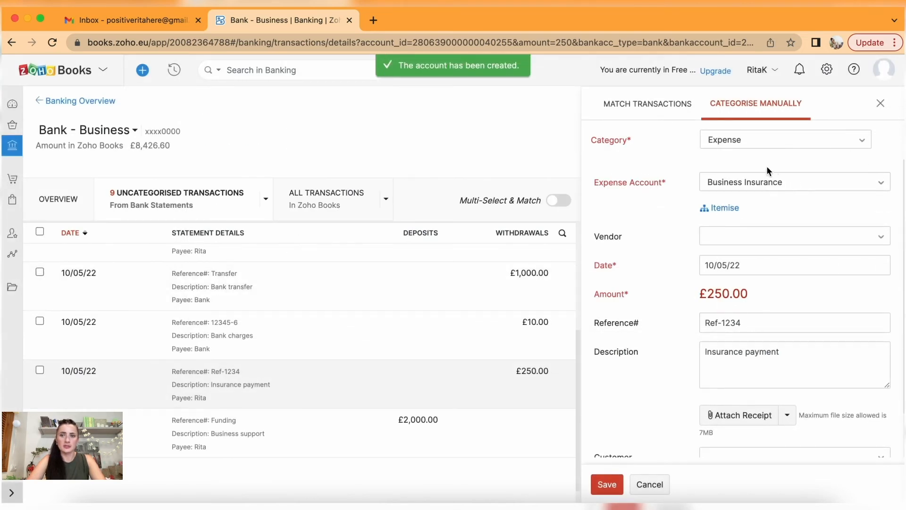
Create the vendor 'Insurance Company' and assign it to the £250 payment.
left_click(768, 238)
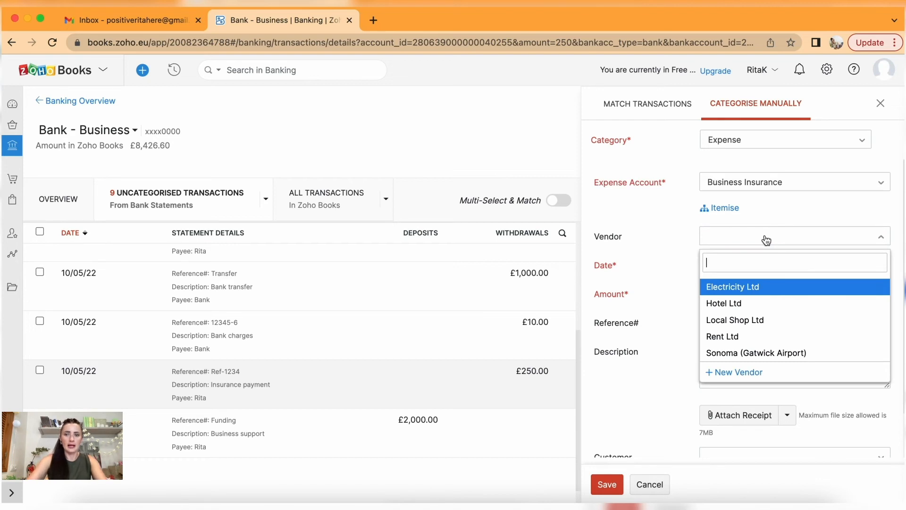
type("Insuran")
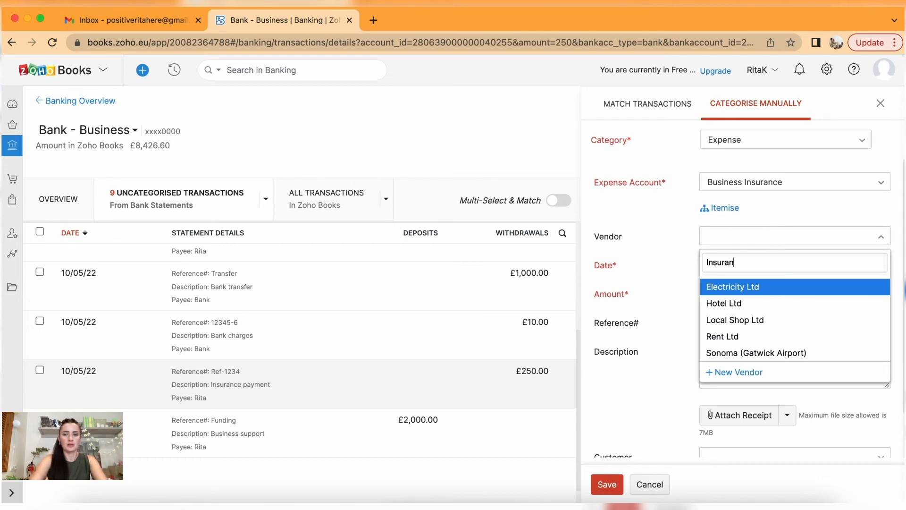
type("ce Company")
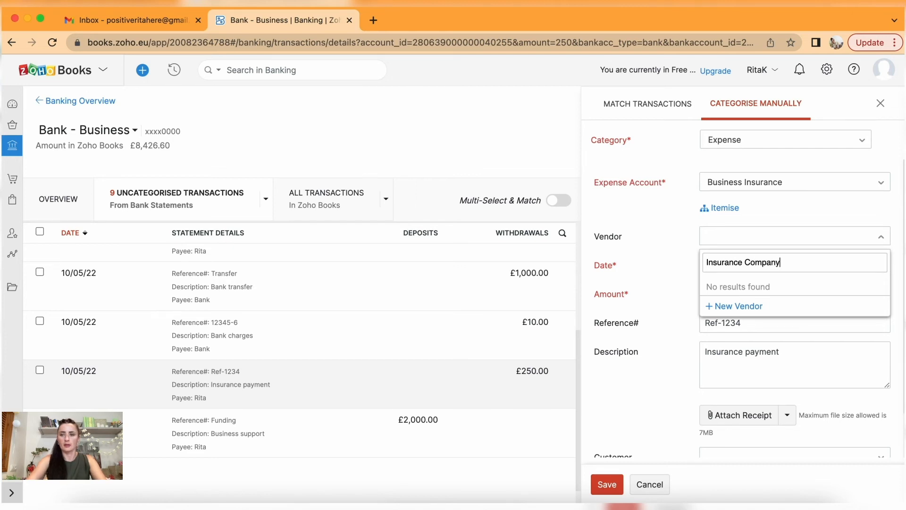
left_click(739, 306)
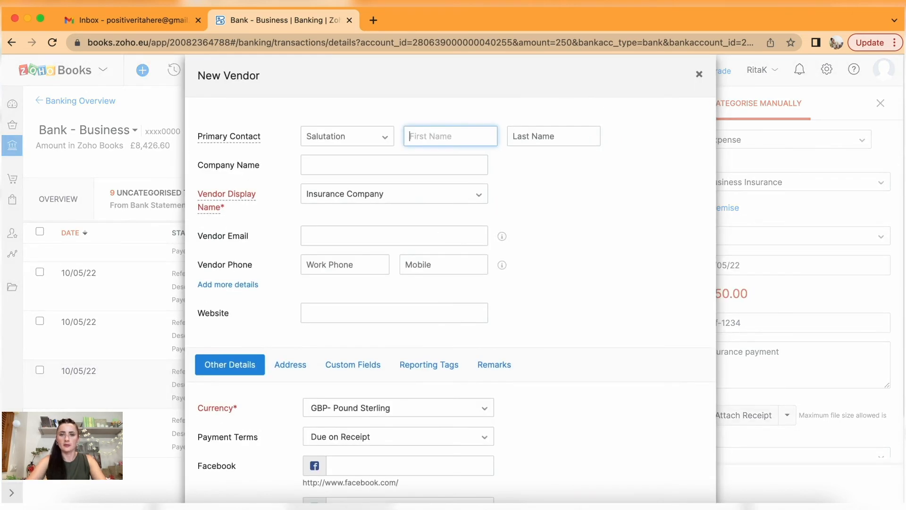
scroll(349, 216, "down", 3)
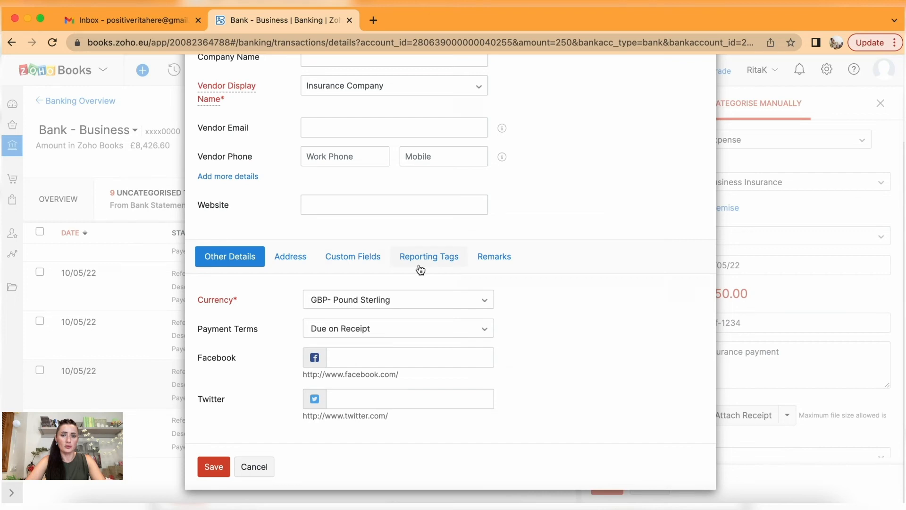
left_click(214, 467)
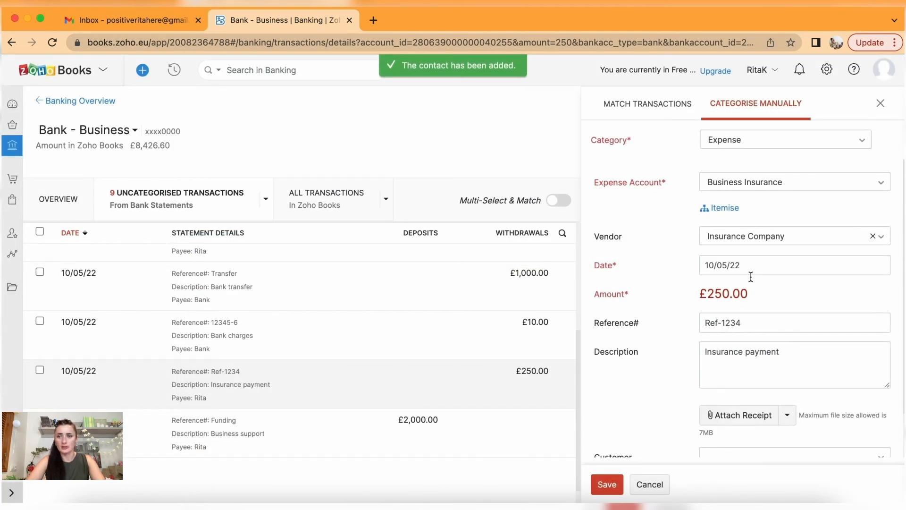
scroll(755, 321, "down", 2)
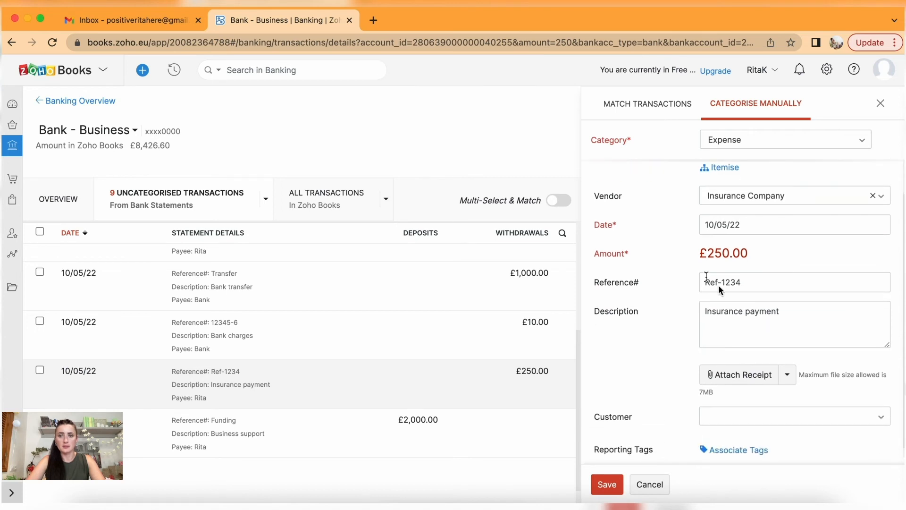
scroll(710, 286, "down", 1)
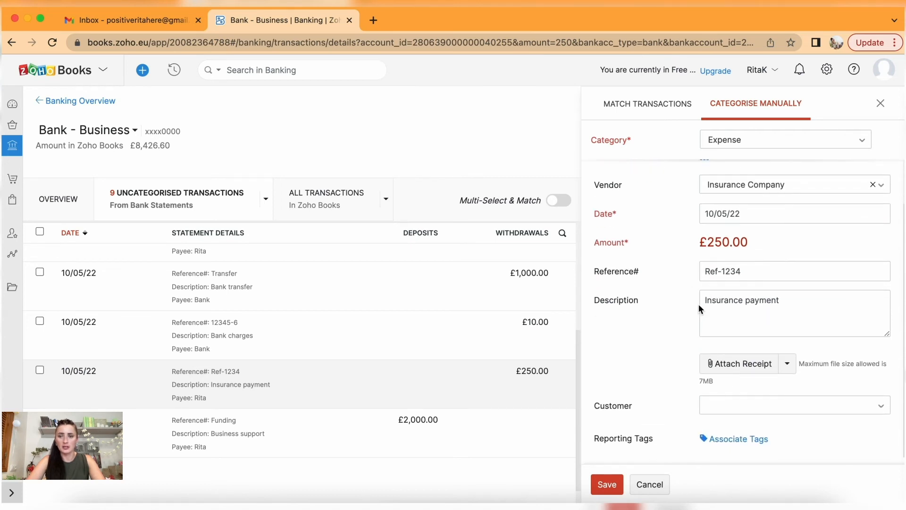
Attach Insurance Company.pdf, save the £250 categorisation, and decline the suggested rule.
left_click(745, 364)
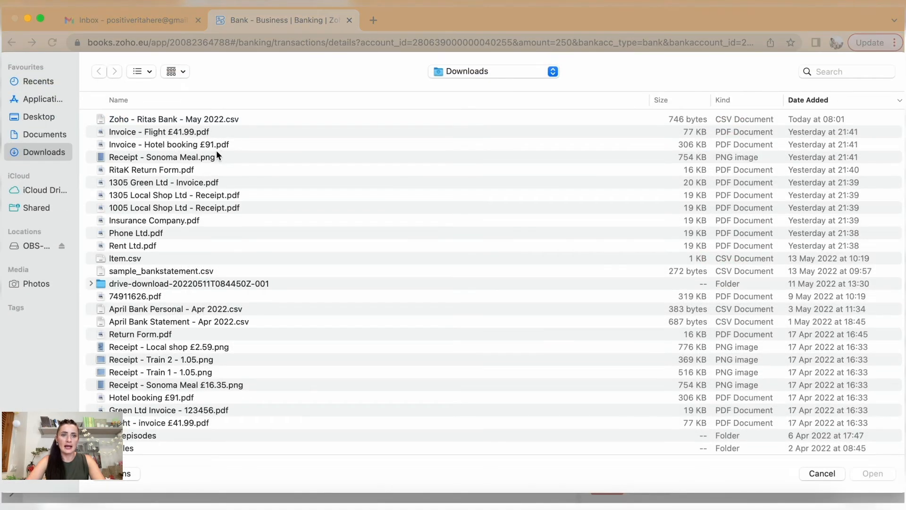
left_click(167, 223)
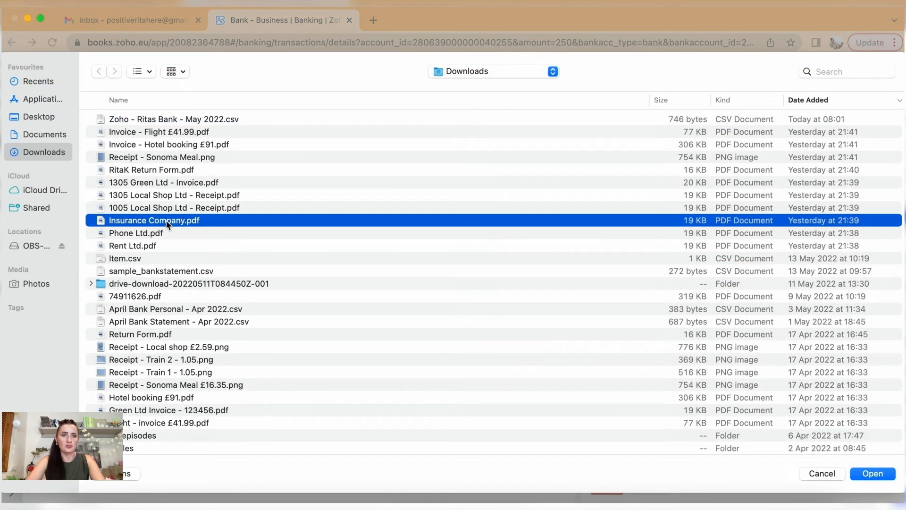
left_click(874, 474)
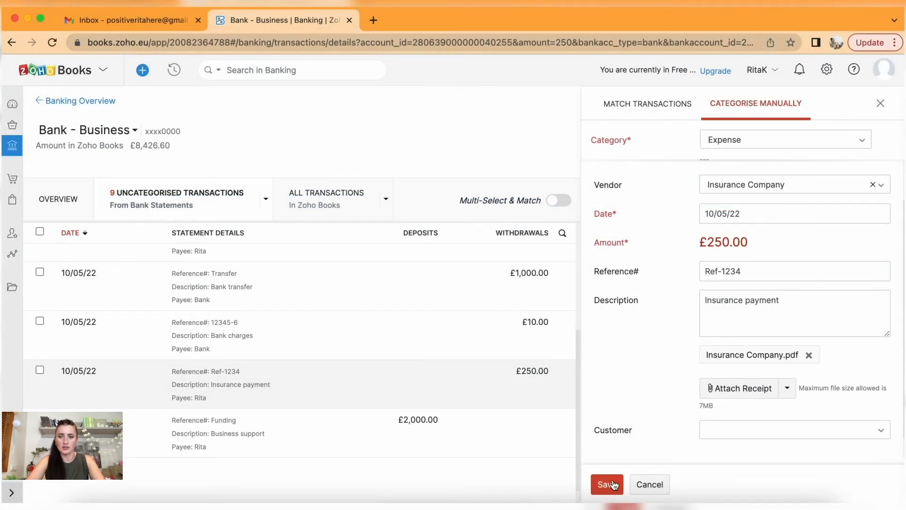
left_click(611, 483)
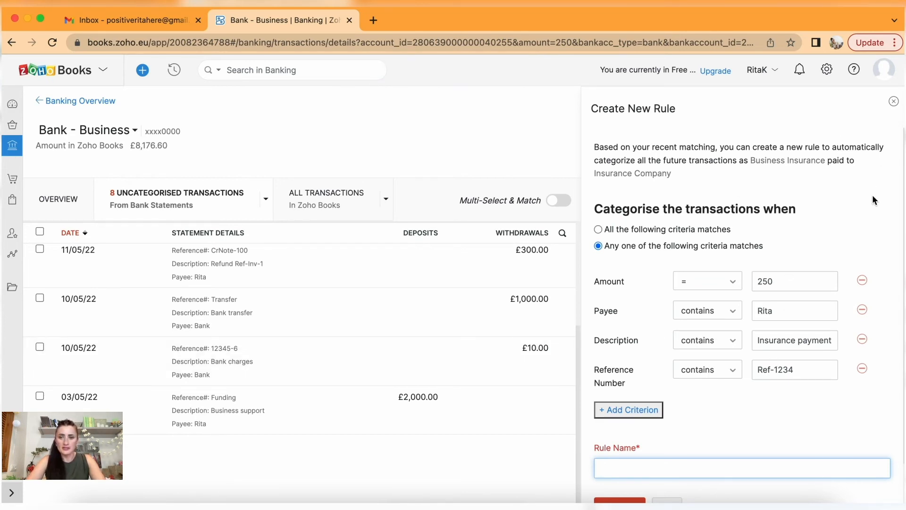
left_click(894, 103)
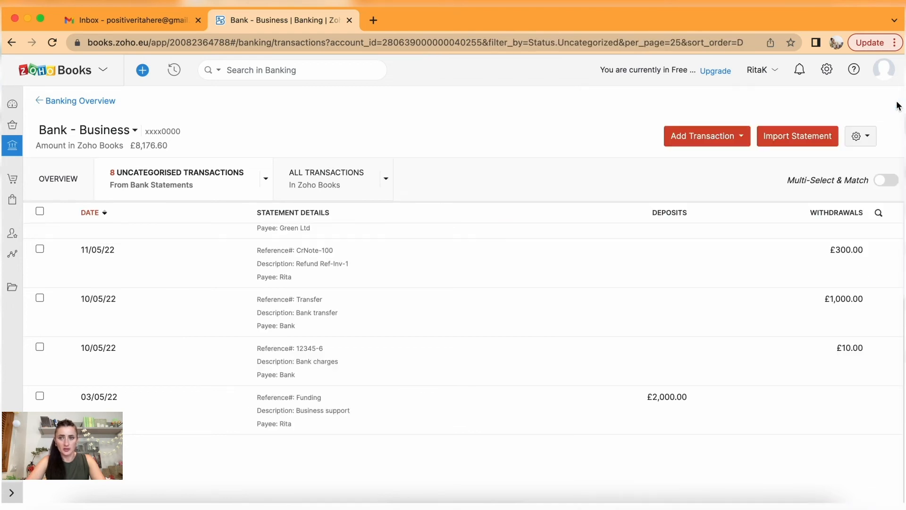
Review the £10 bank charge for manual categorisation, then view matches for the £1,000 transfer.
left_click(302, 360)
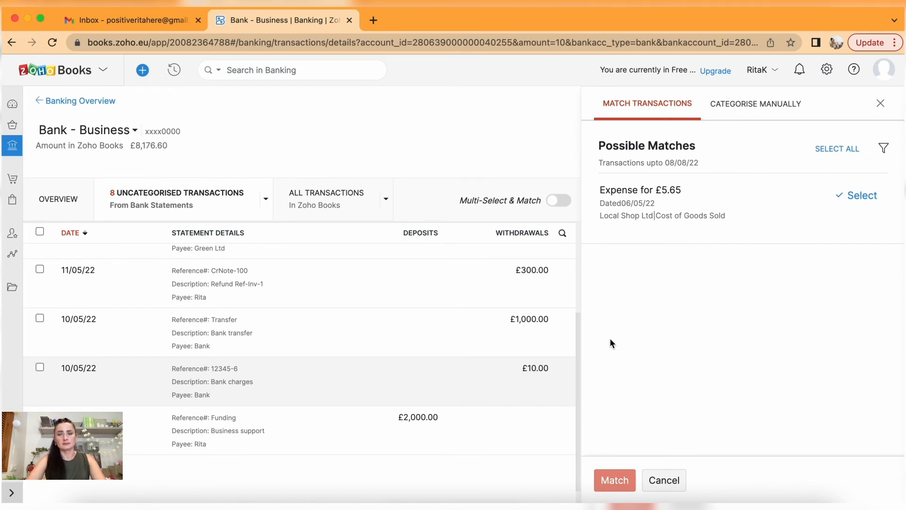
left_click(770, 107)
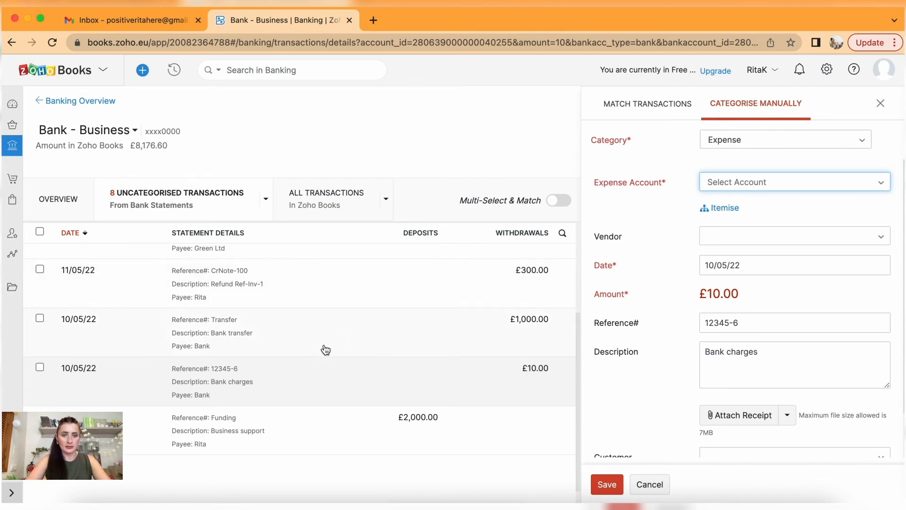
left_click(304, 338)
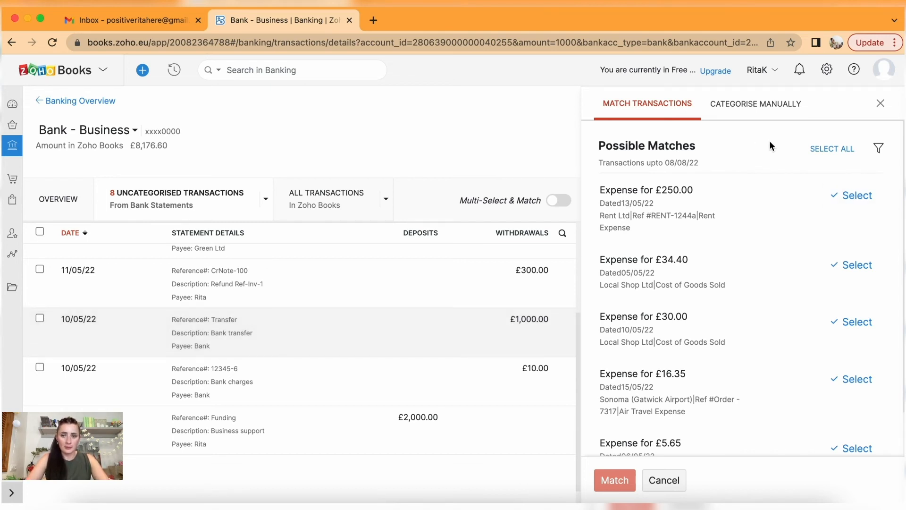
Save the £1,000 as Transfer To Another Account into Bank - Credit Card Account.
left_click(762, 110)
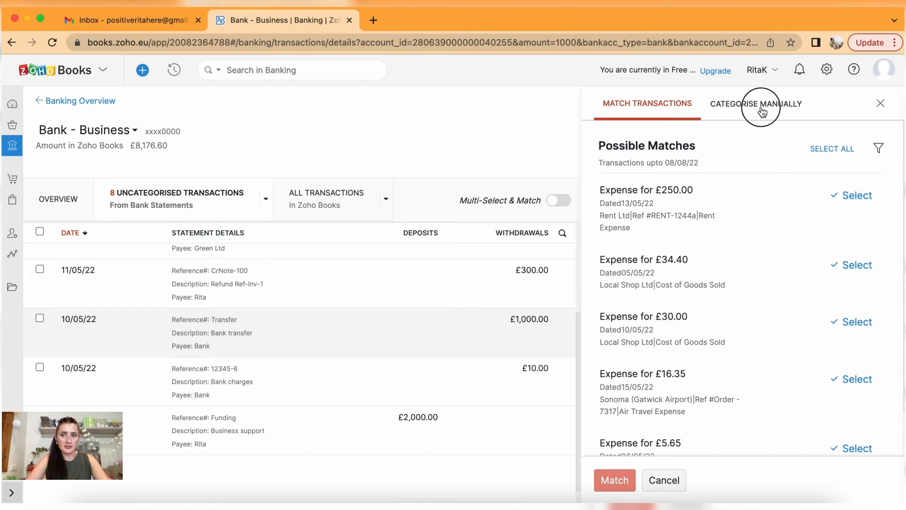
left_click(755, 145)
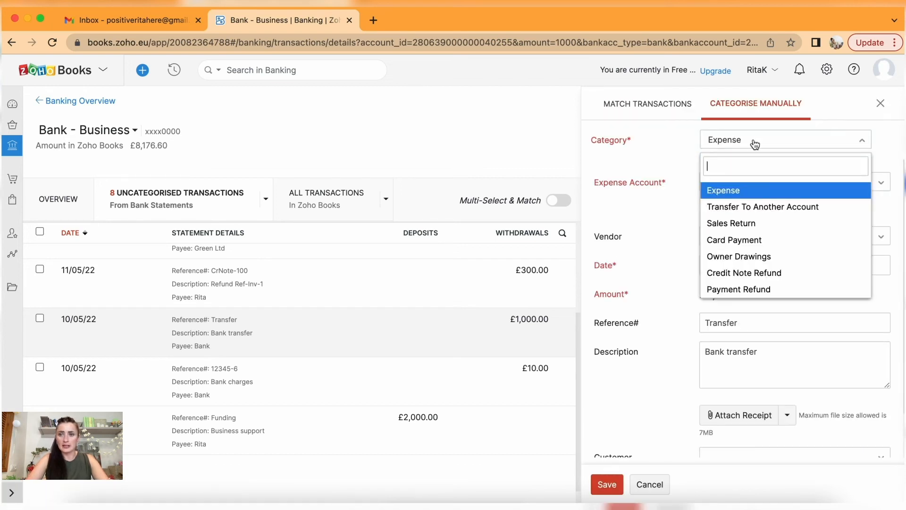
left_click(771, 209)
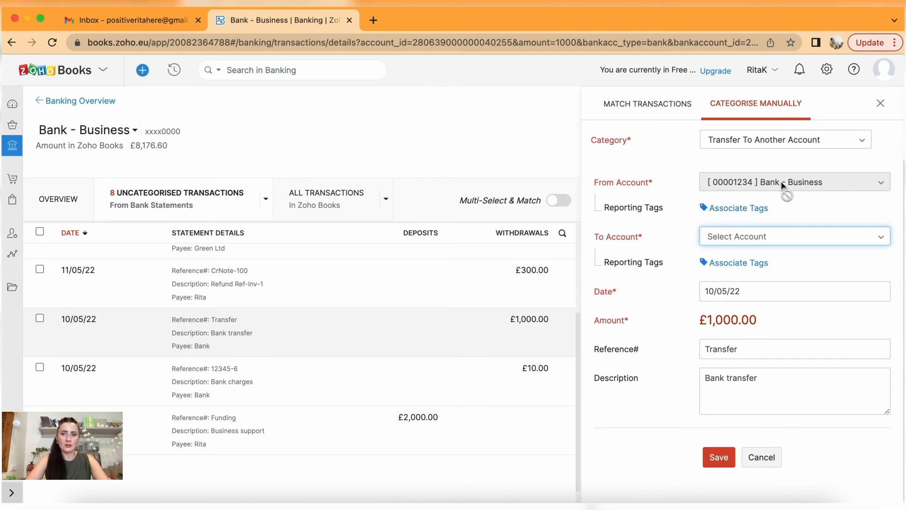
left_click(783, 235)
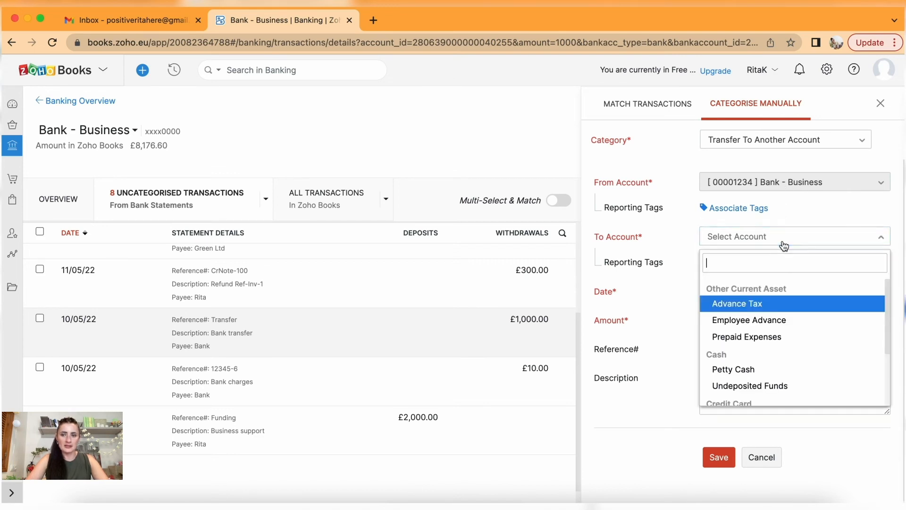
scroll(802, 361, "down", 3)
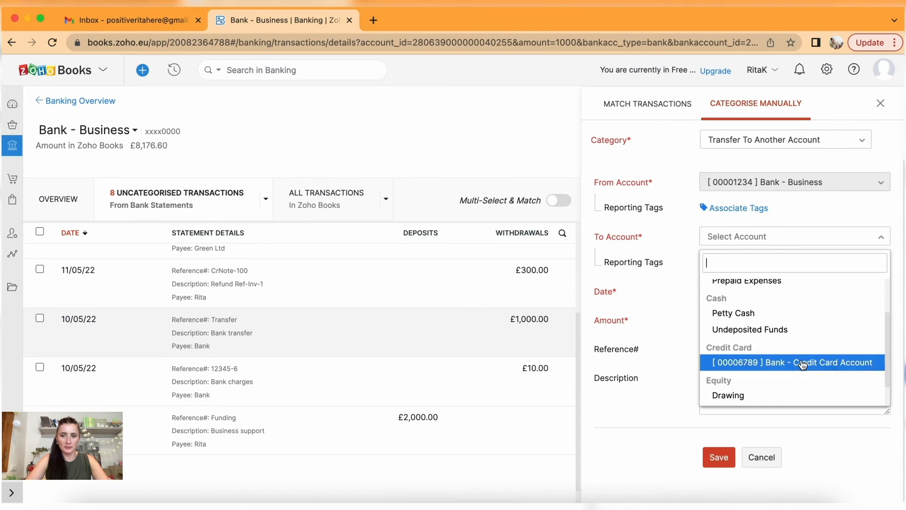
left_click(789, 364)
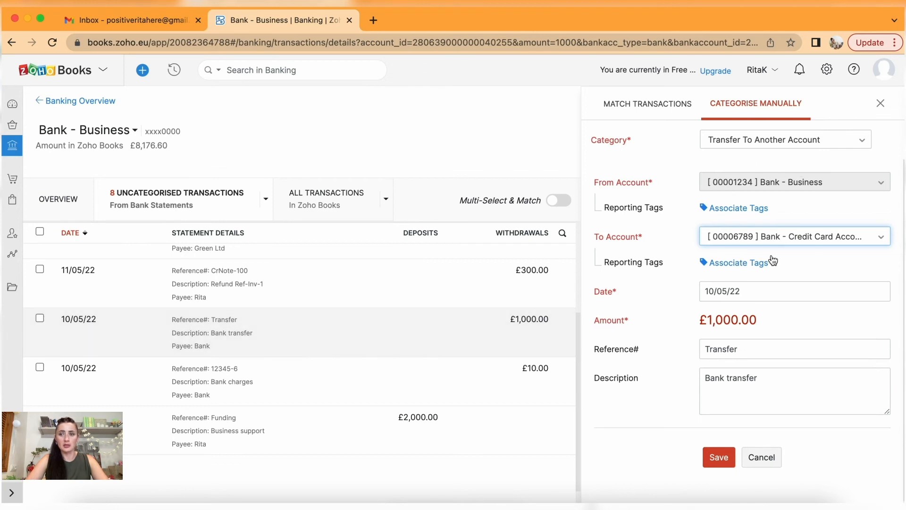
left_click(722, 459)
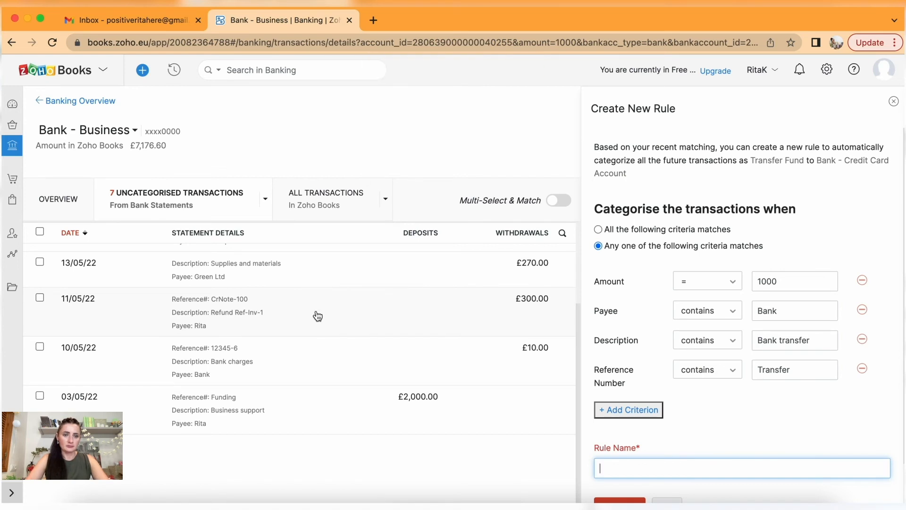
left_click(338, 311)
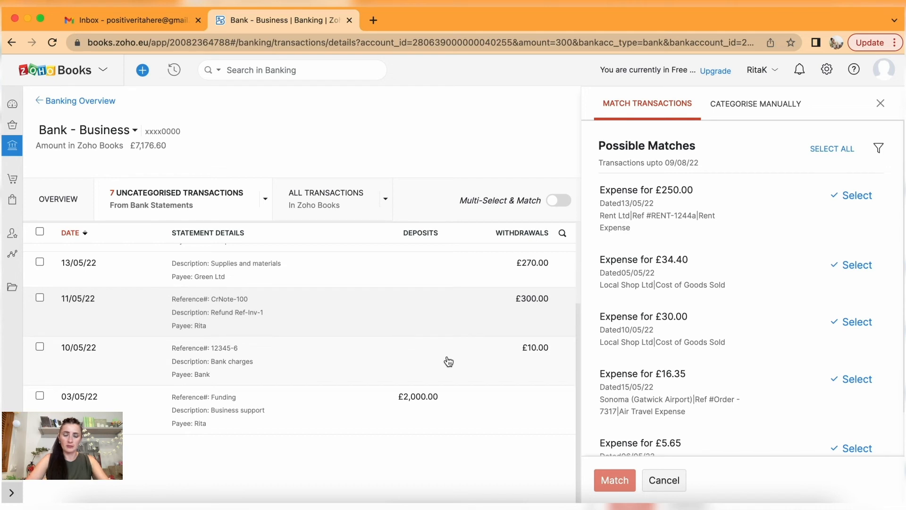
Categorise the £270 Green Ltd payment manually as Expense to Cost of Goods Sold.
scroll(448, 361, "up", 3)
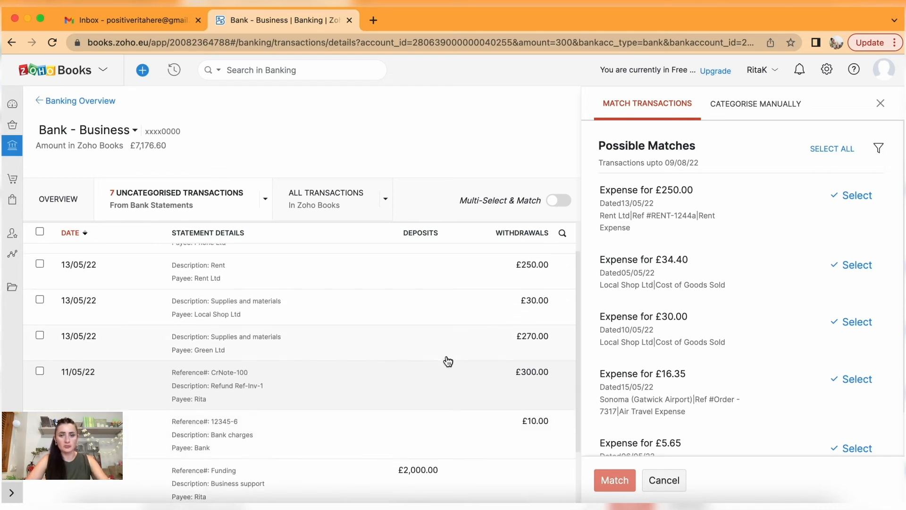
left_click(352, 346)
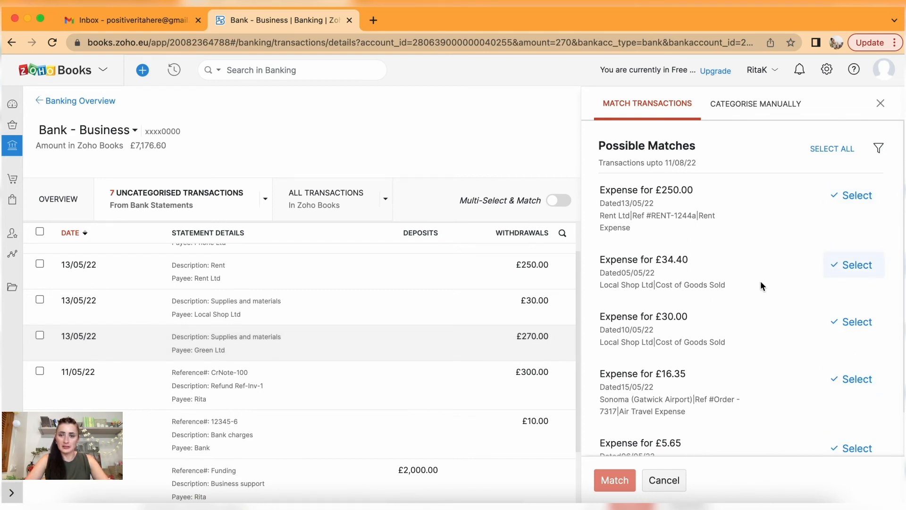
left_click(758, 107)
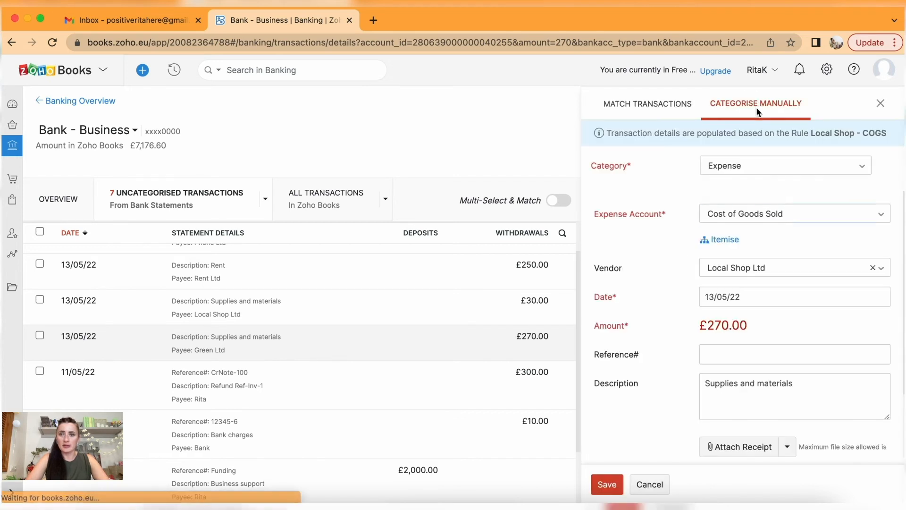
left_click(758, 174)
left_click(750, 219)
left_click(750, 216)
left_click(750, 217)
Create the vendor 'Green Ltd' and assign it to the payment.
left_click(762, 269)
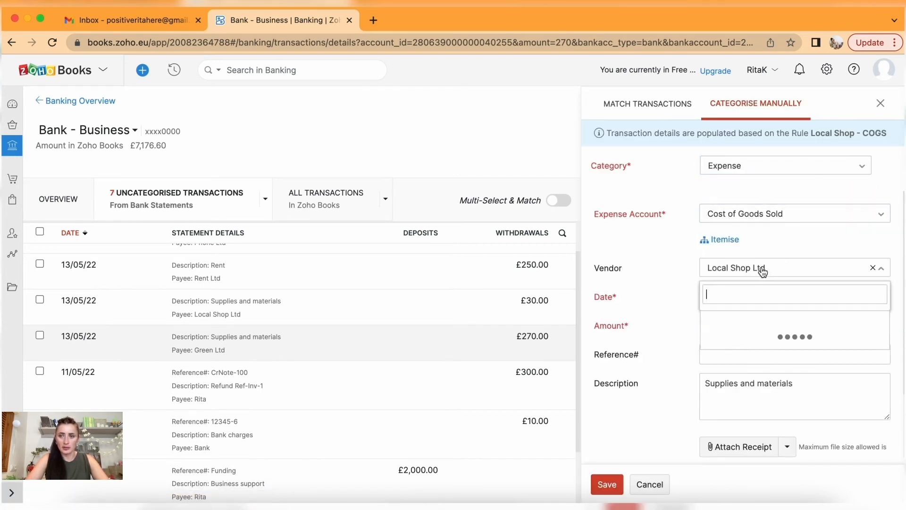
type("Green Ltd")
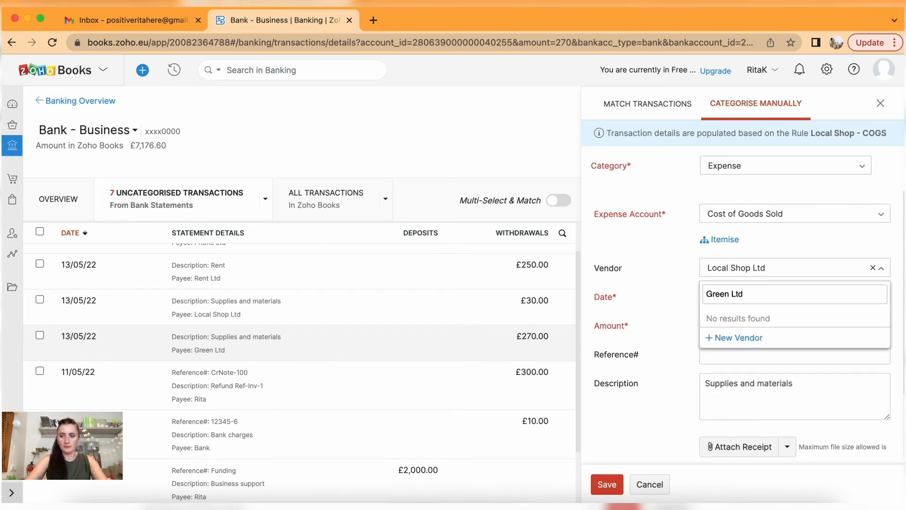
left_click(739, 338)
scroll(336, 316, "down", 5)
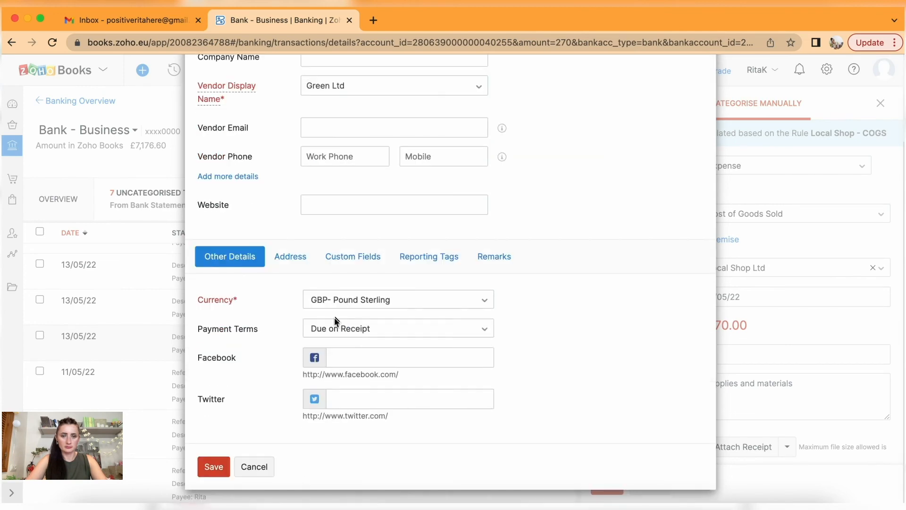
left_click(209, 469)
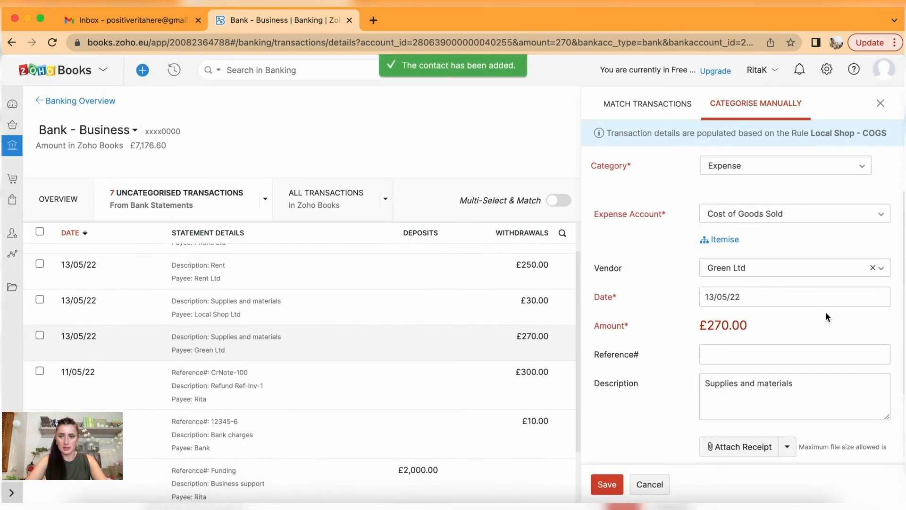
Attach '1305 Green Ltd - Invoice.pdf', save the £270 categorisation and close the details.
left_click(753, 451)
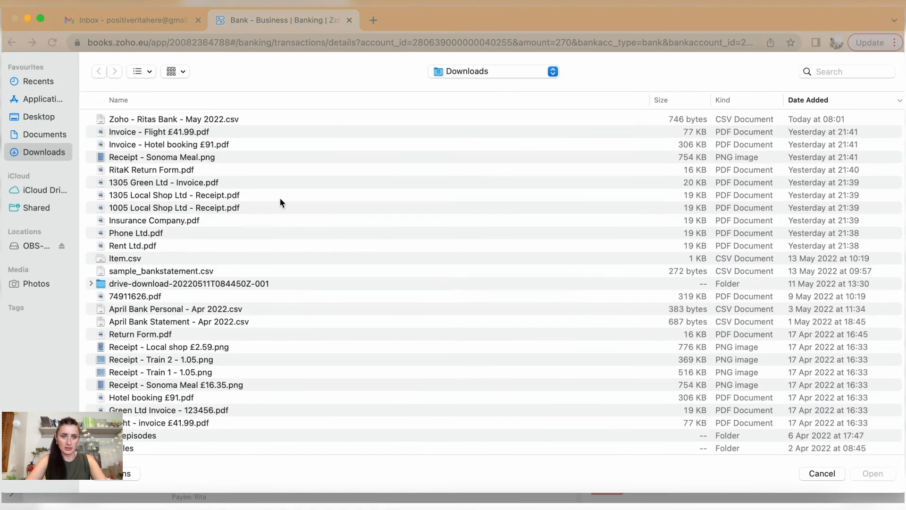
left_click(141, 184)
left_click(872, 474)
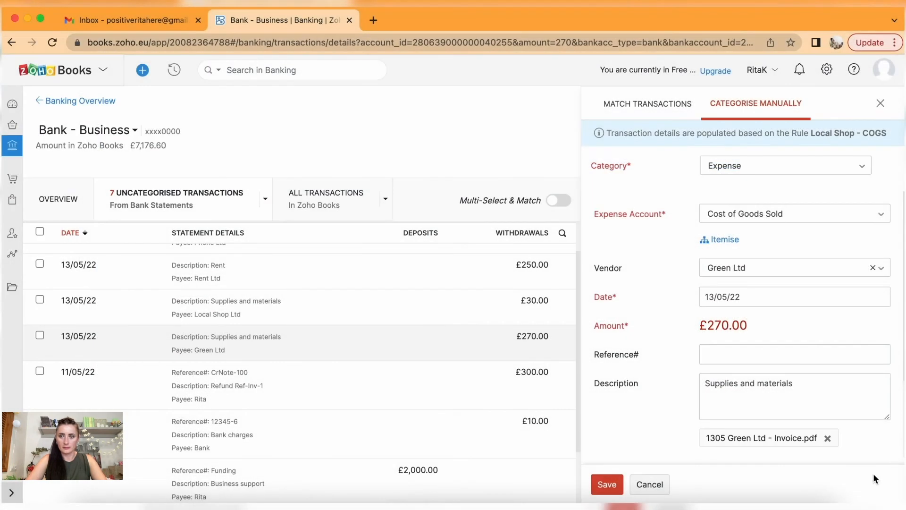
scroll(765, 394, "down", 3)
left_click(606, 485)
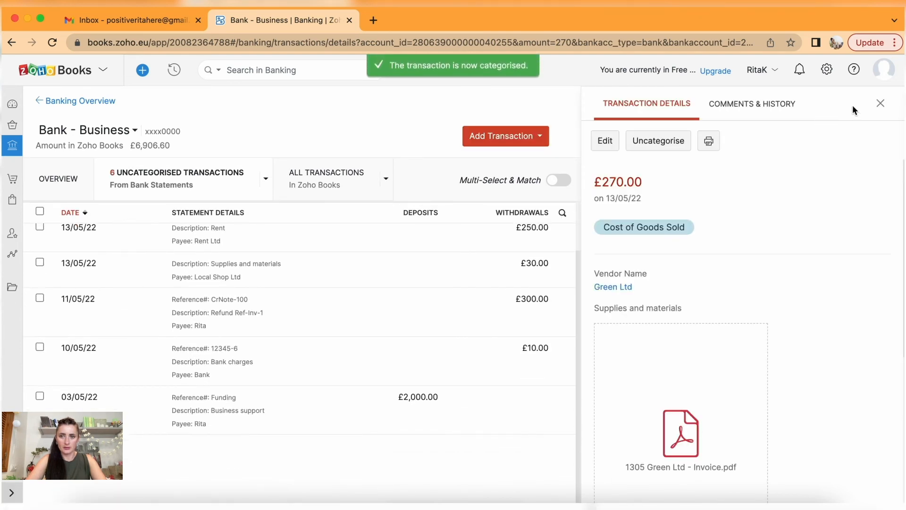
left_click(881, 105)
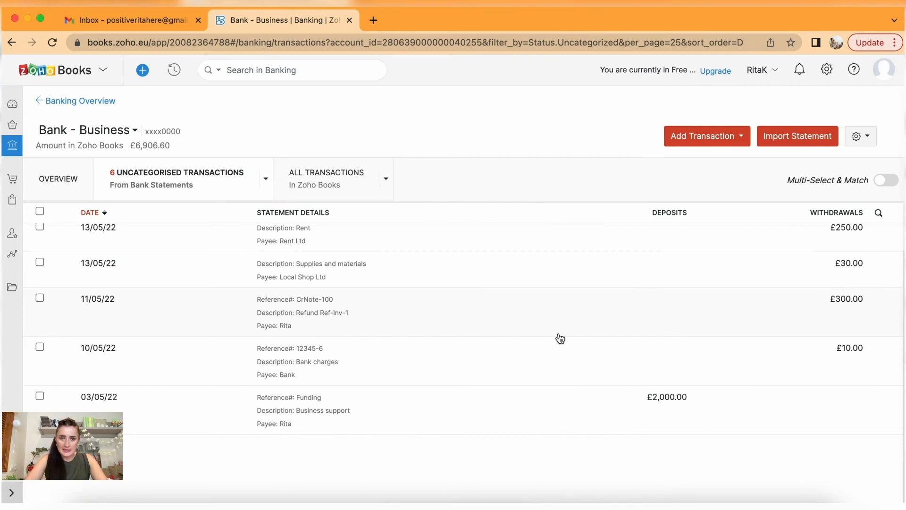
Match the £30 Local Shop and £250 Rent Ltd payments to their existing expenses.
scroll(479, 319, "up", 3)
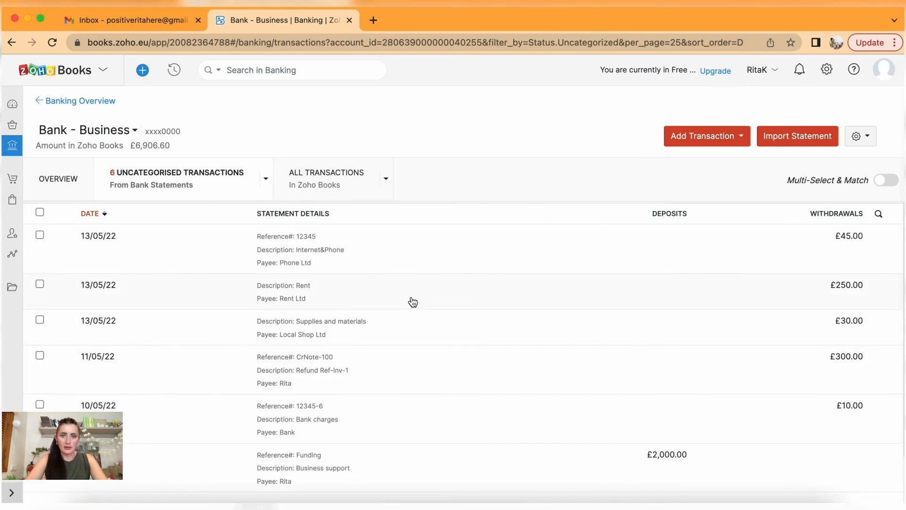
left_click(380, 326)
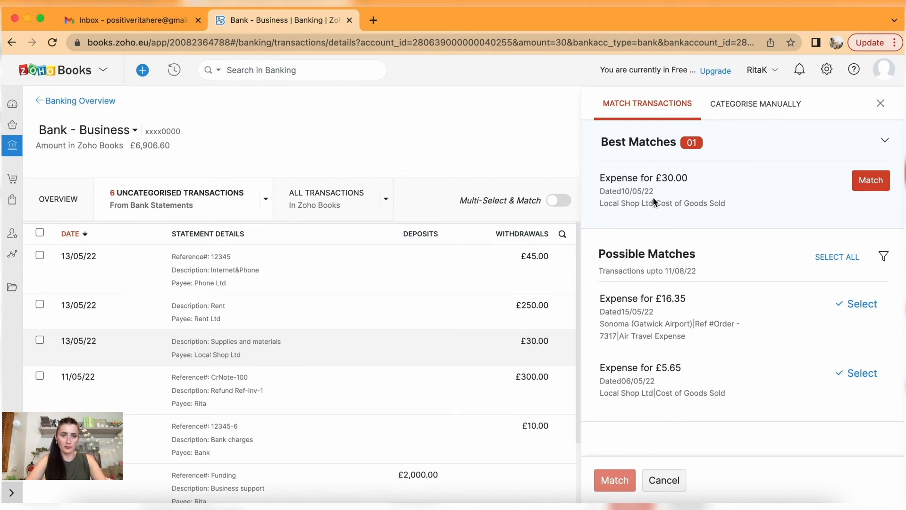
left_click(871, 180)
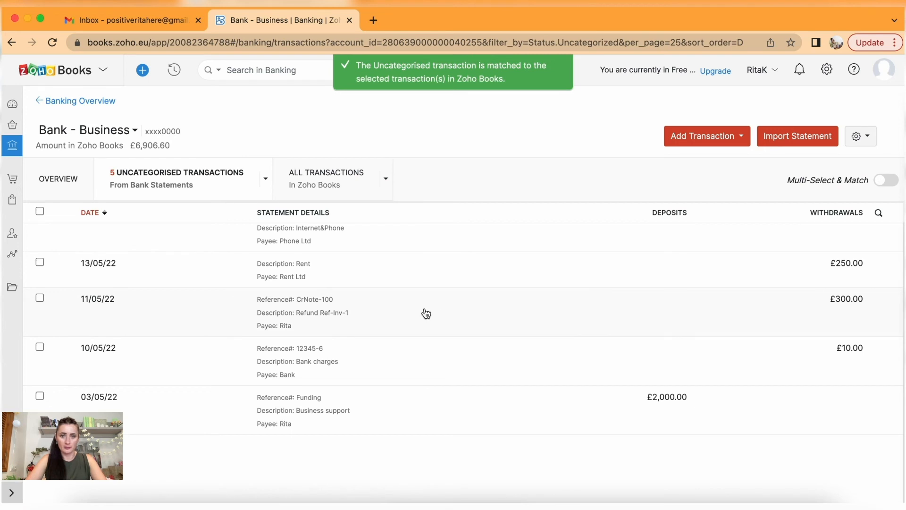
left_click(332, 274)
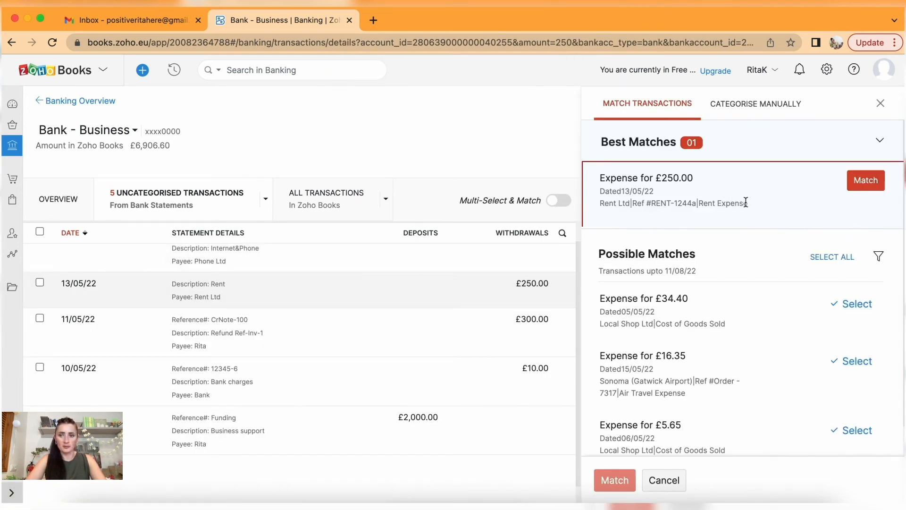
left_click(867, 176)
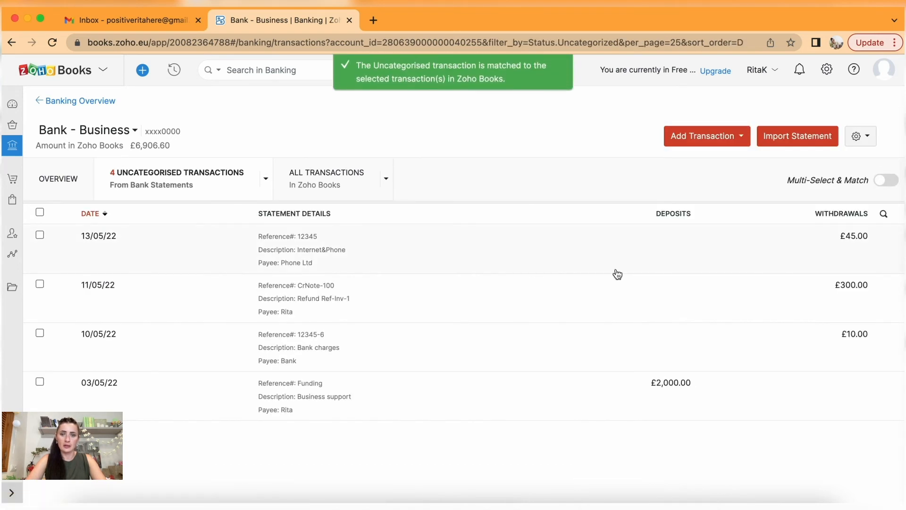
left_click(374, 252)
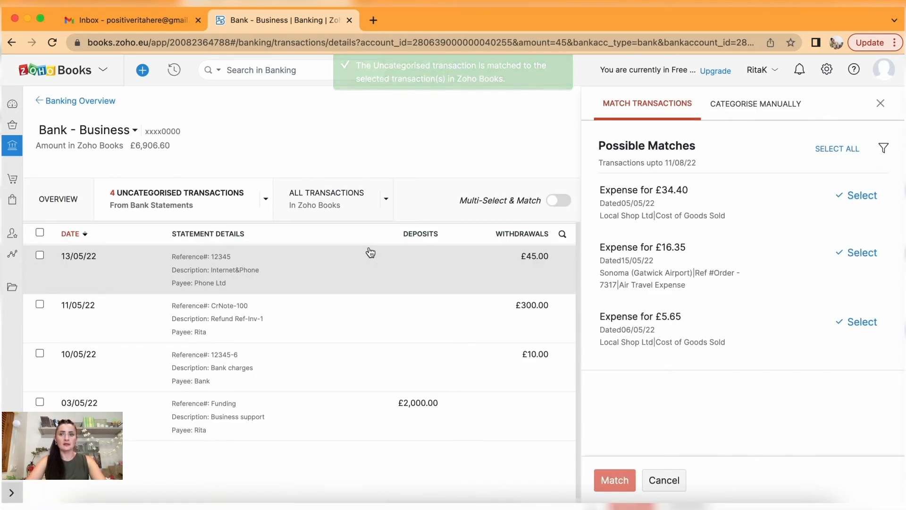
Switch the £45 Internet&Phone payment to manual categorisation and itemise it.
left_click(737, 104)
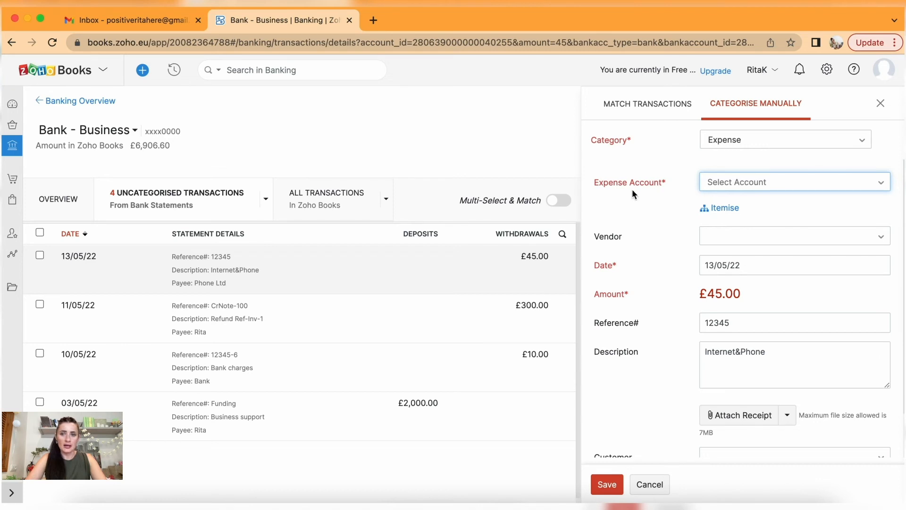
left_click(741, 184)
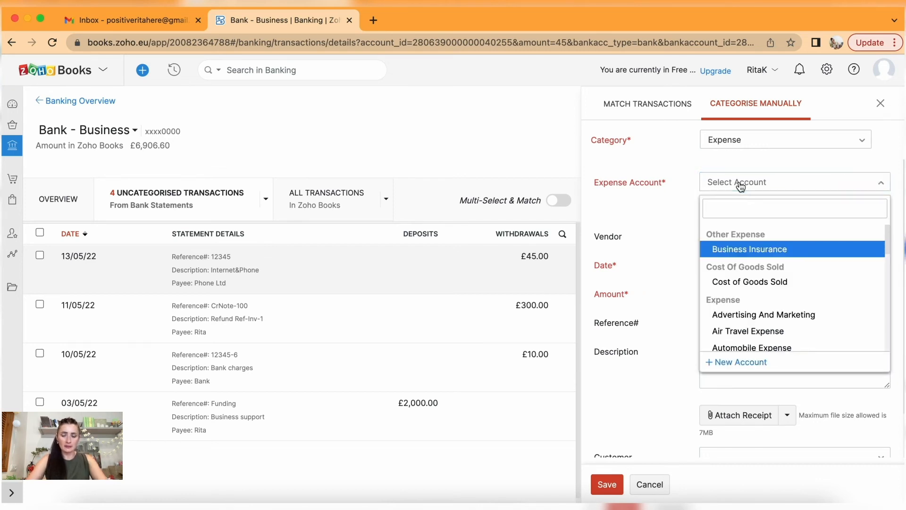
left_click(741, 185)
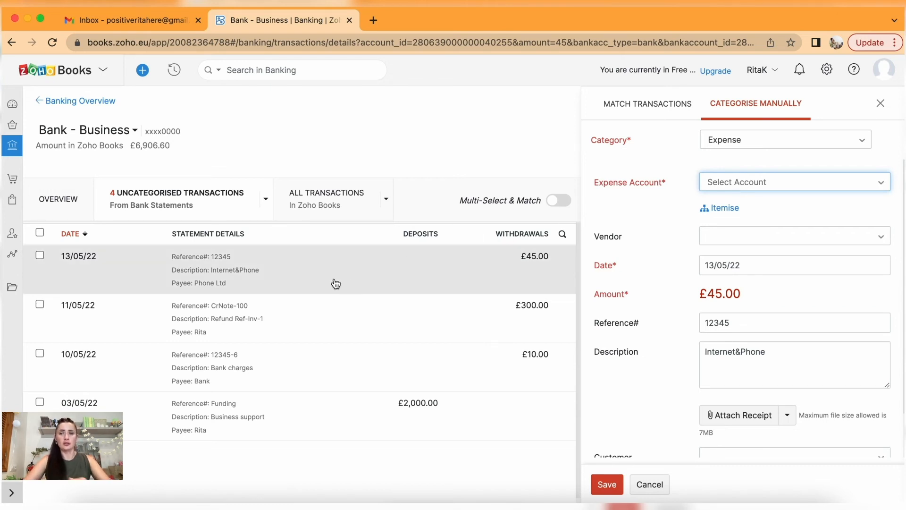
left_click(726, 210)
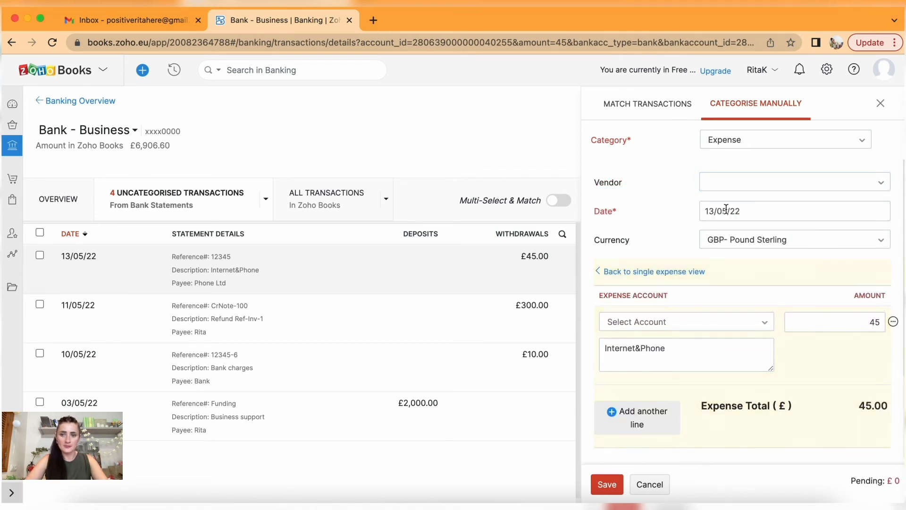
Create the new vendor Phone Ltd and set it as the payment's vendor.
left_click(752, 185)
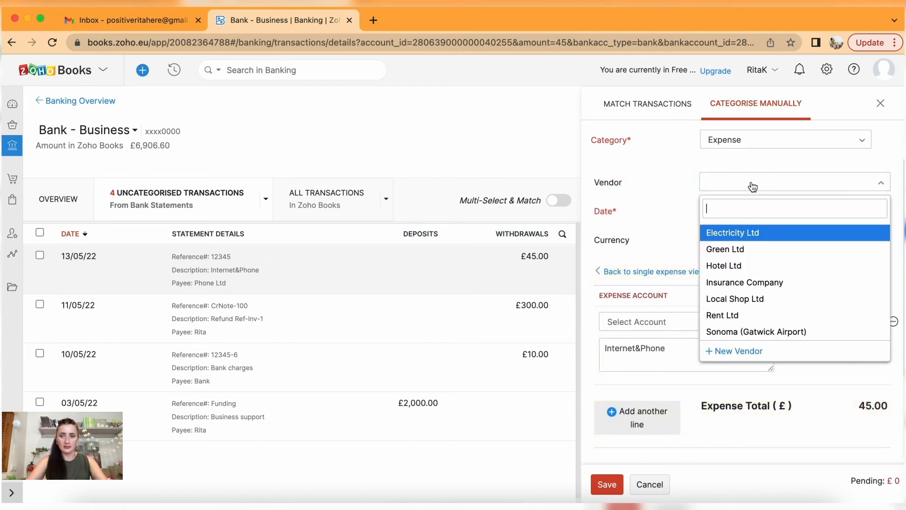
type("Phone Ltd")
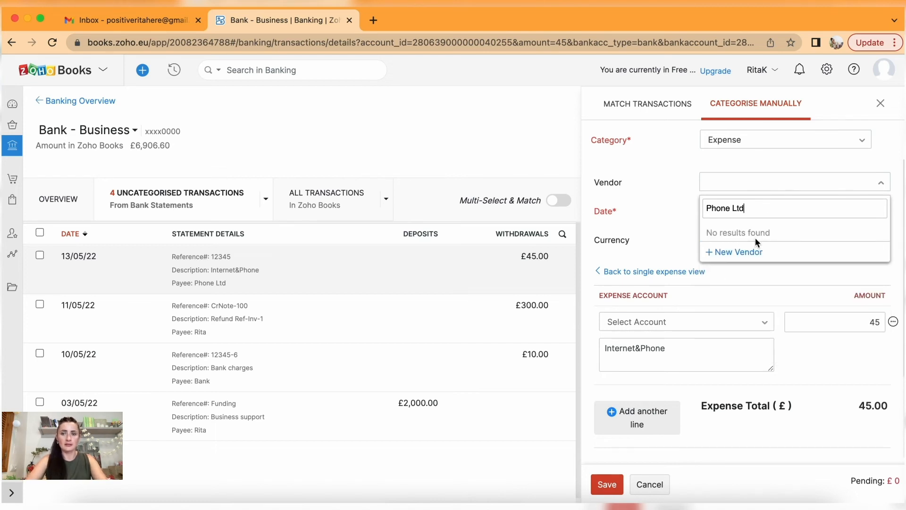
left_click(754, 251)
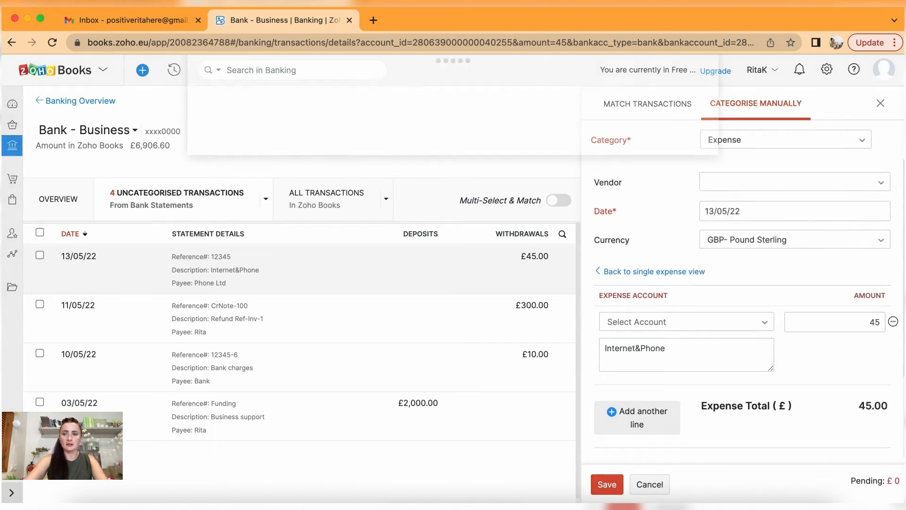
scroll(293, 341, "down", 3)
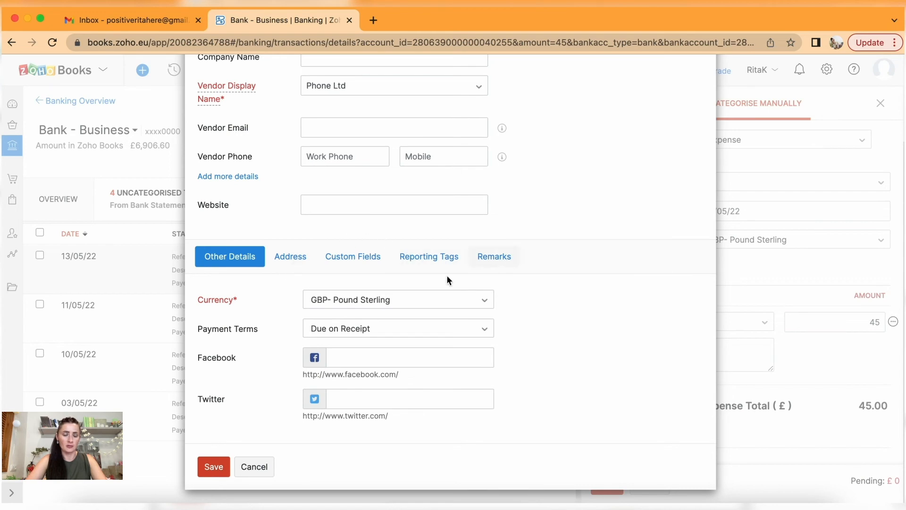
left_click(216, 467)
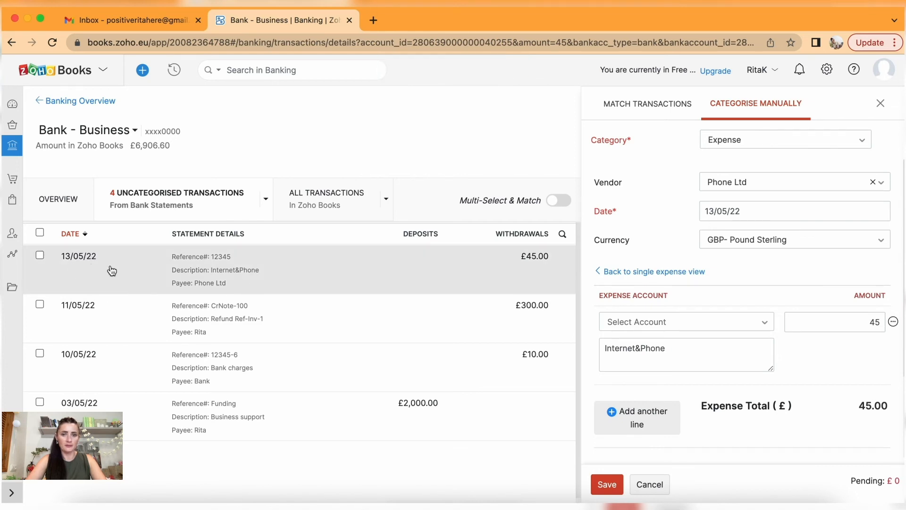
scroll(748, 317, "down", 2)
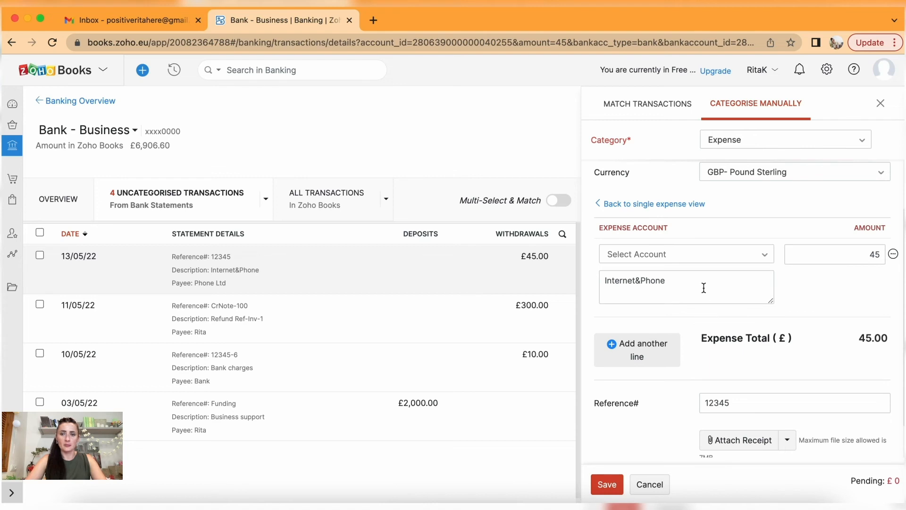
Make the first line IT and Internet Expenses for 30 with description Internet.
left_click(649, 349)
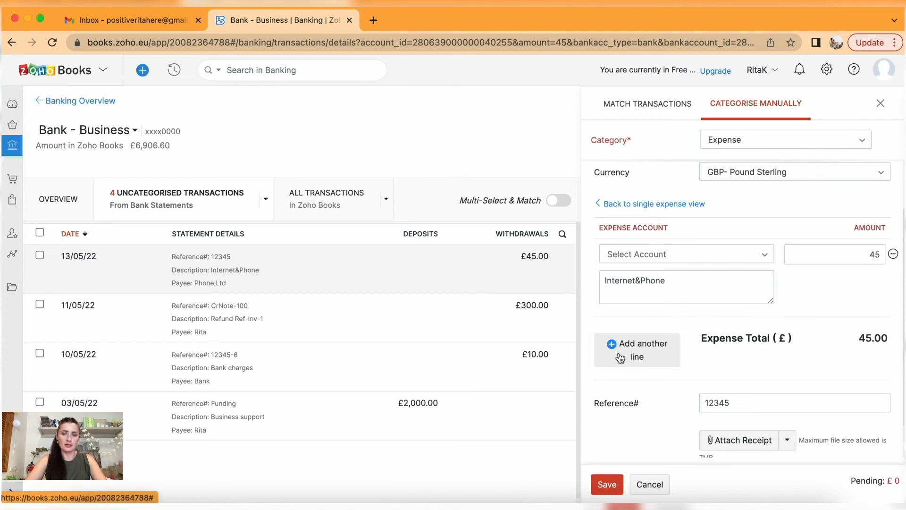
left_click(677, 256)
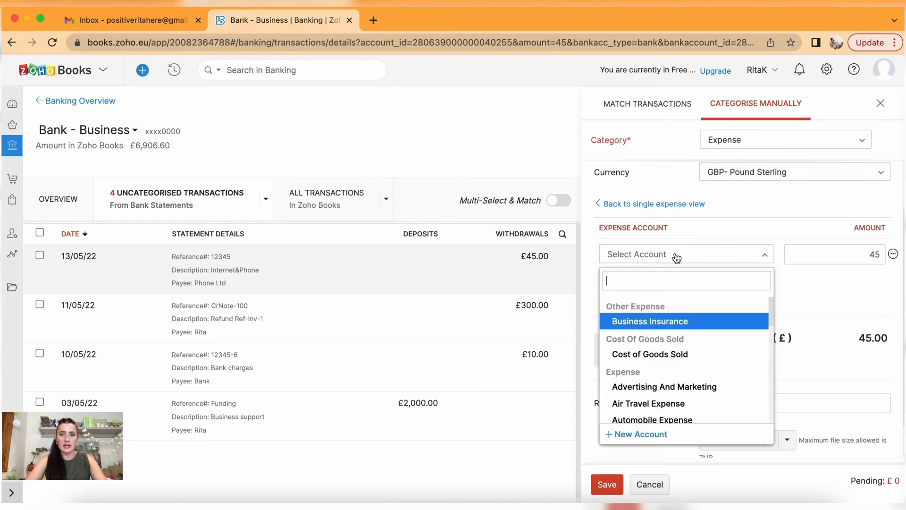
type("in")
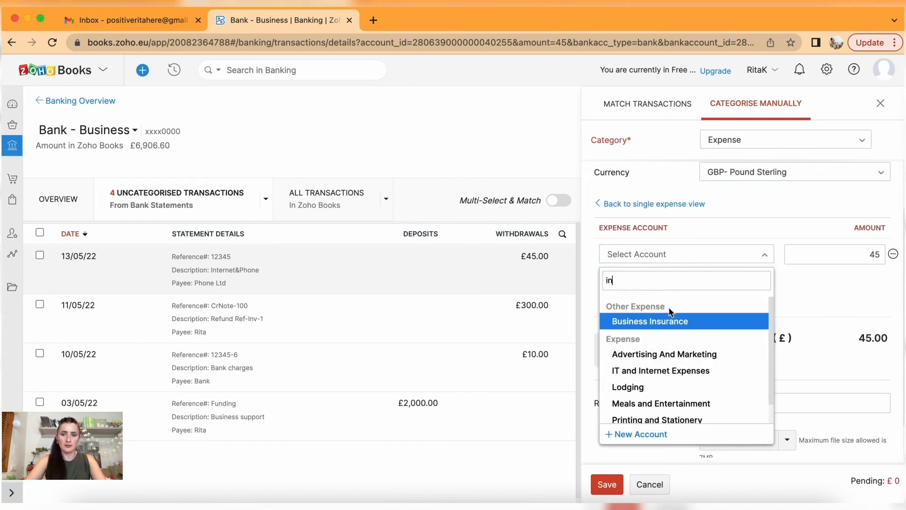
left_click(670, 371)
left_click(834, 248)
double_click(875, 254)
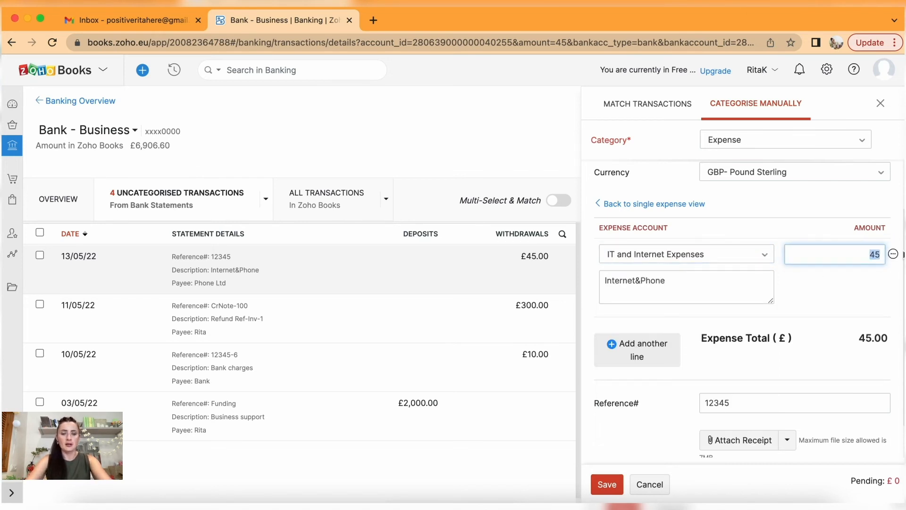
type("30")
left_click(682, 285)
left_click_drag(683, 285, 642, 283)
key("BackSpace")
key("BackSpace")
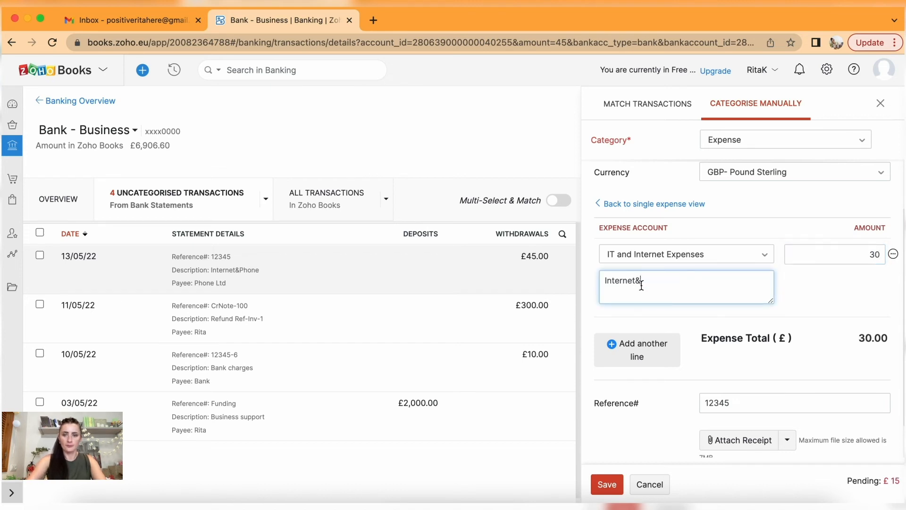
Add a second line of Telephone Expense for 15 described Phone.
left_click(641, 348)
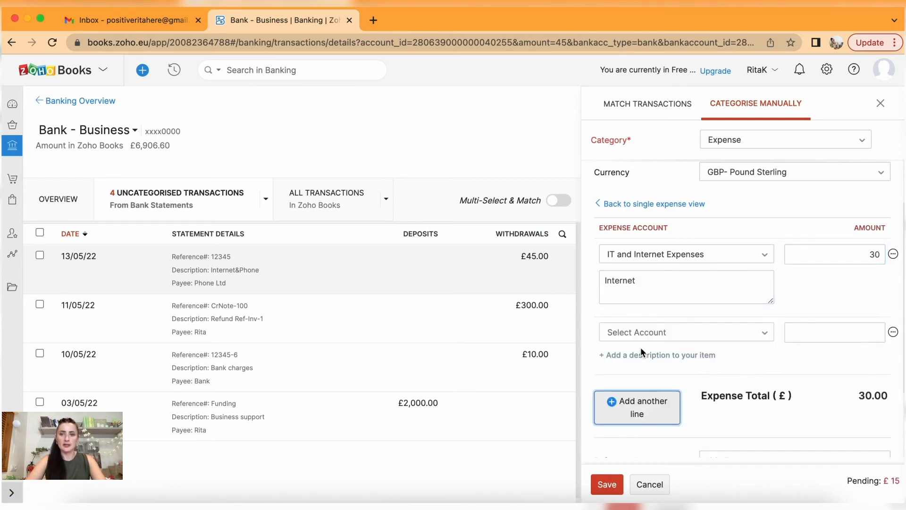
left_click(658, 336)
type("pho")
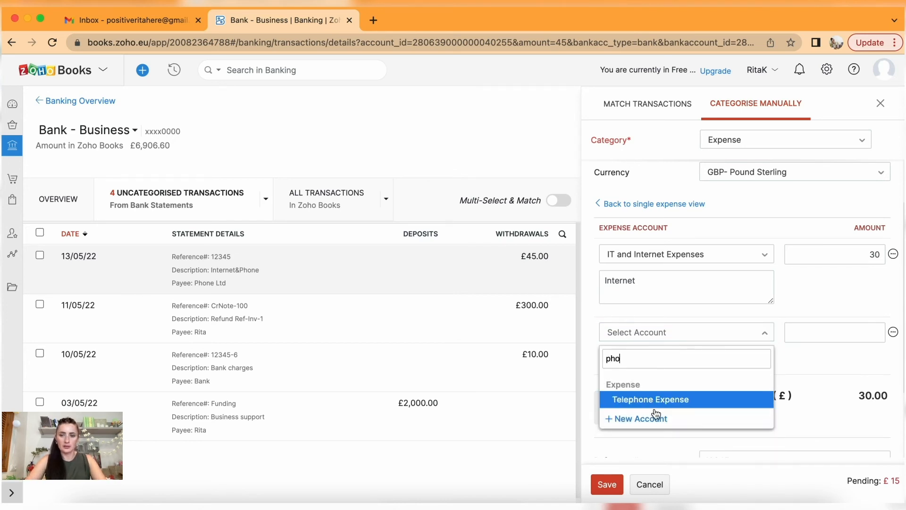
left_click(653, 399)
left_click(821, 338)
type("15")
left_click(659, 355)
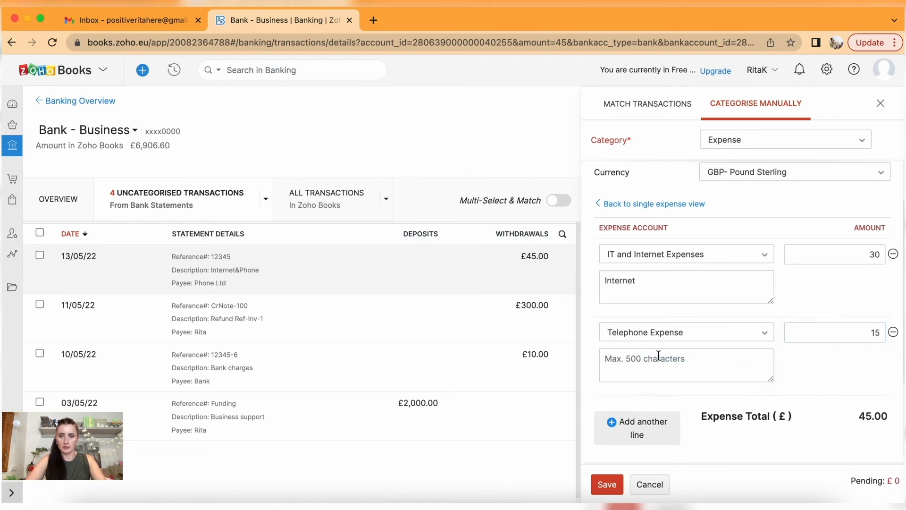
left_click(659, 355)
type("Phone")
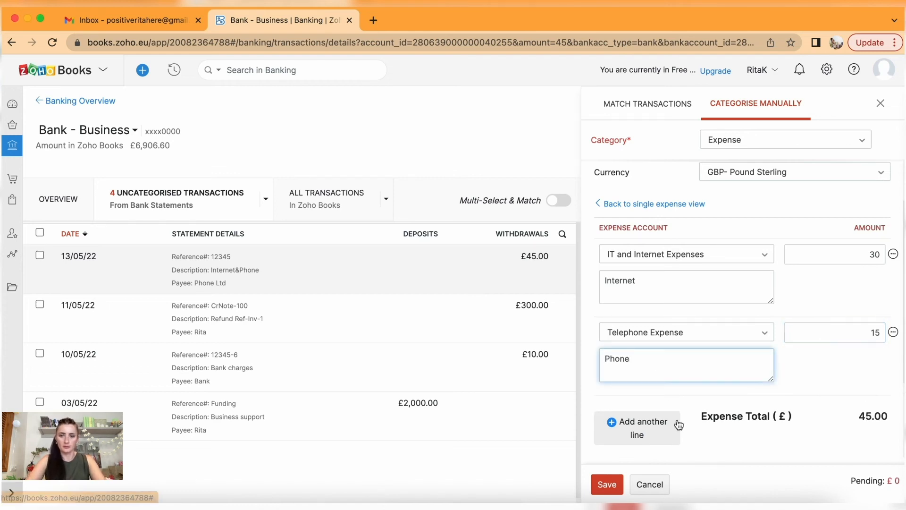
Attach the Phone Ltd.pdf receipt, save the transaction and return to Banking Overview without a rule.
scroll(681, 416, "down", 3)
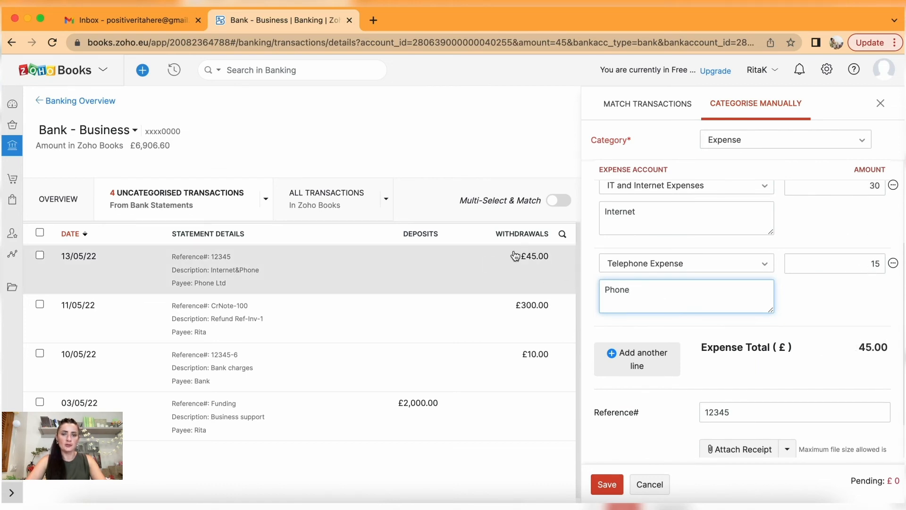
scroll(703, 333, "down", 1)
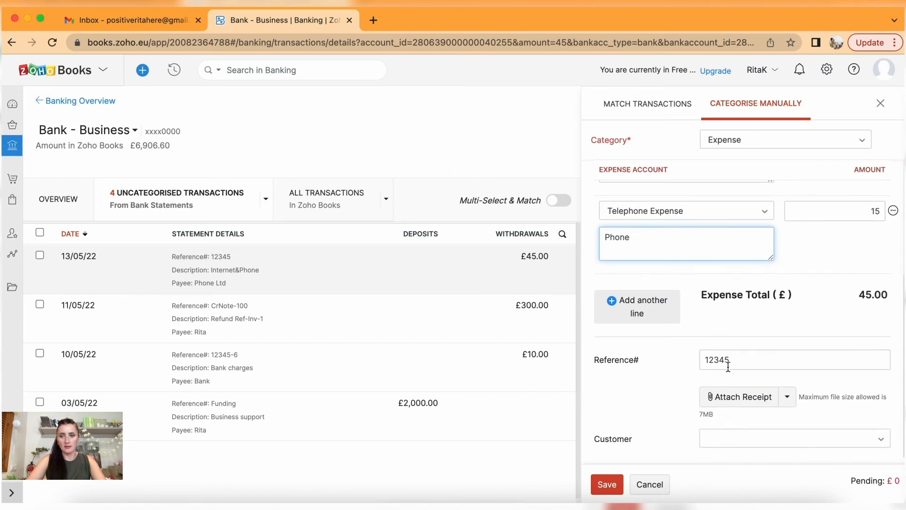
left_click(744, 398)
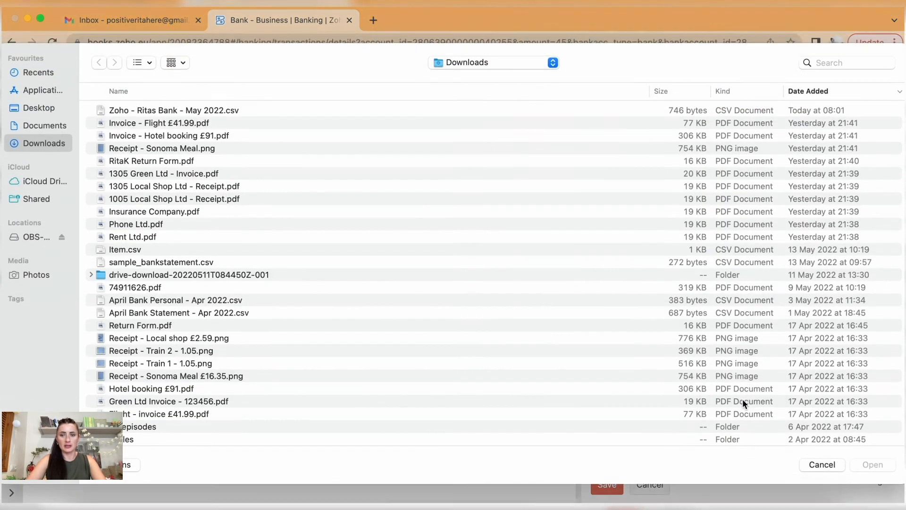
left_click(134, 233)
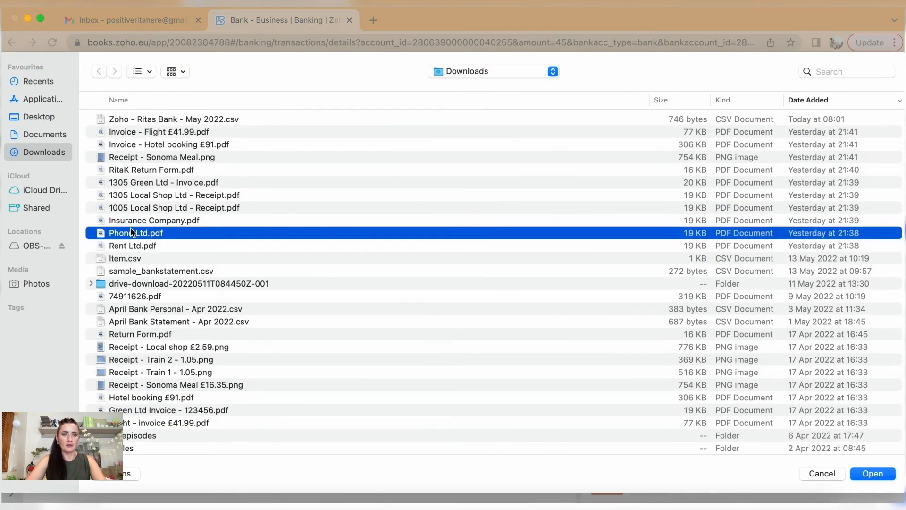
left_click(871, 474)
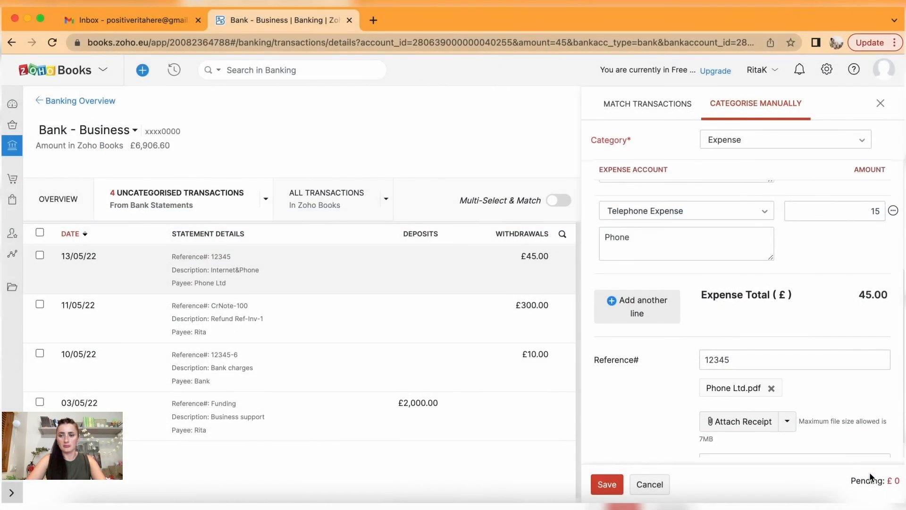
scroll(797, 421, "down", 1)
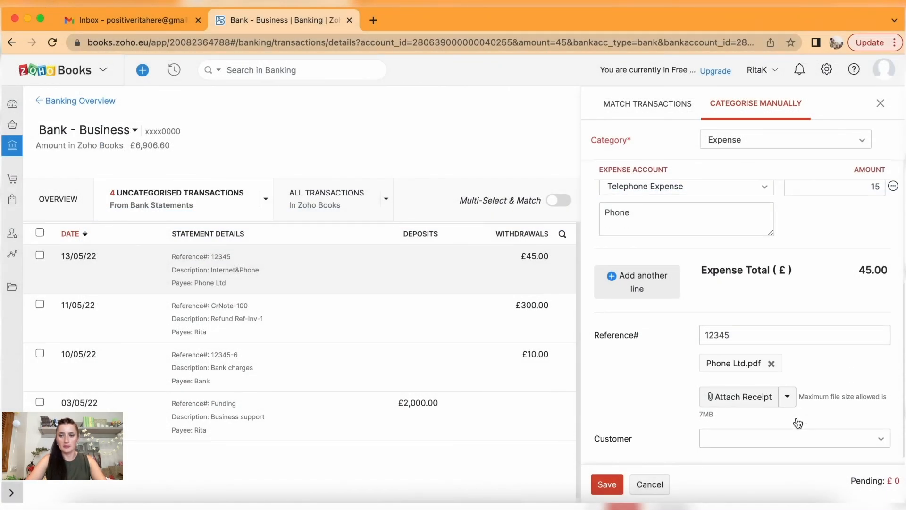
left_click(609, 484)
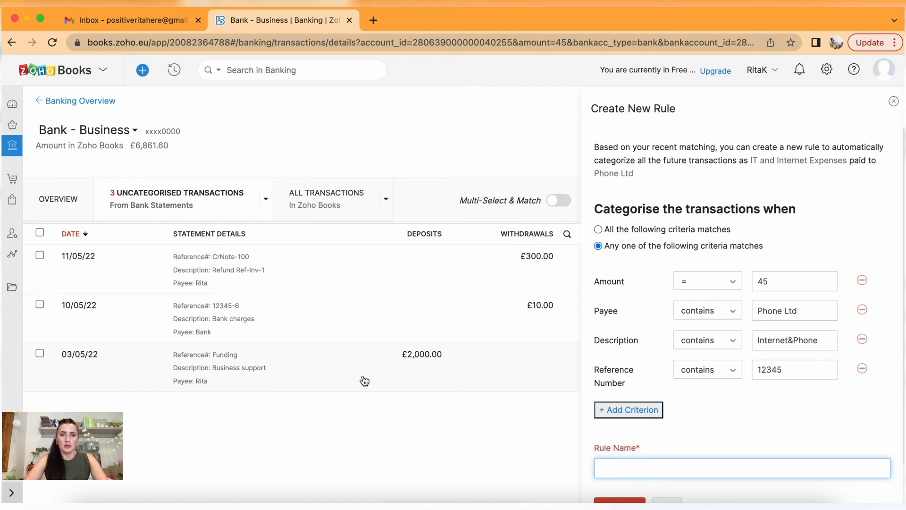
left_click(71, 101)
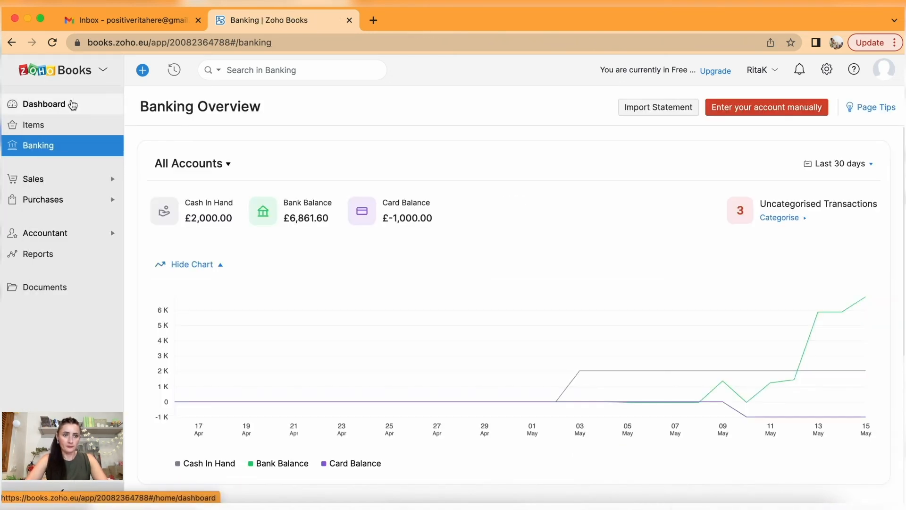
Expand the Purchases and Accountant sections in the sidebar.
left_click(43, 200)
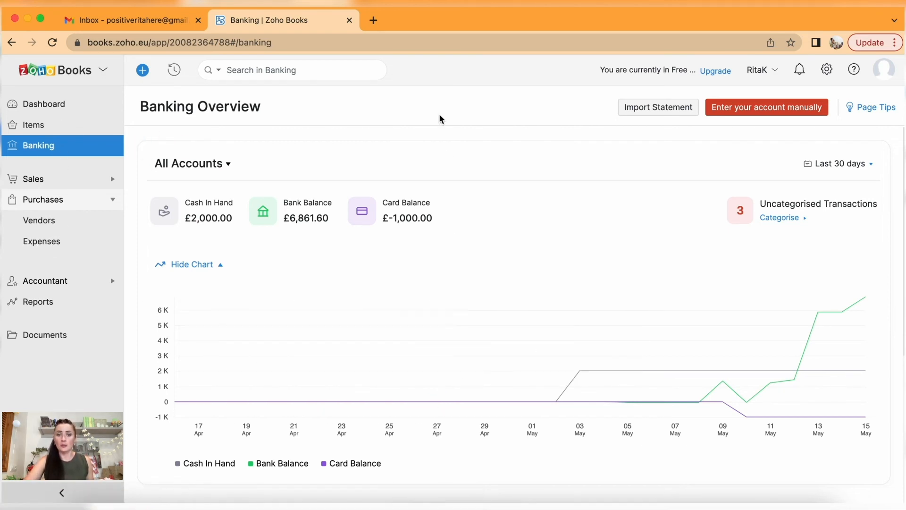
scroll(415, 264, "down", 5)
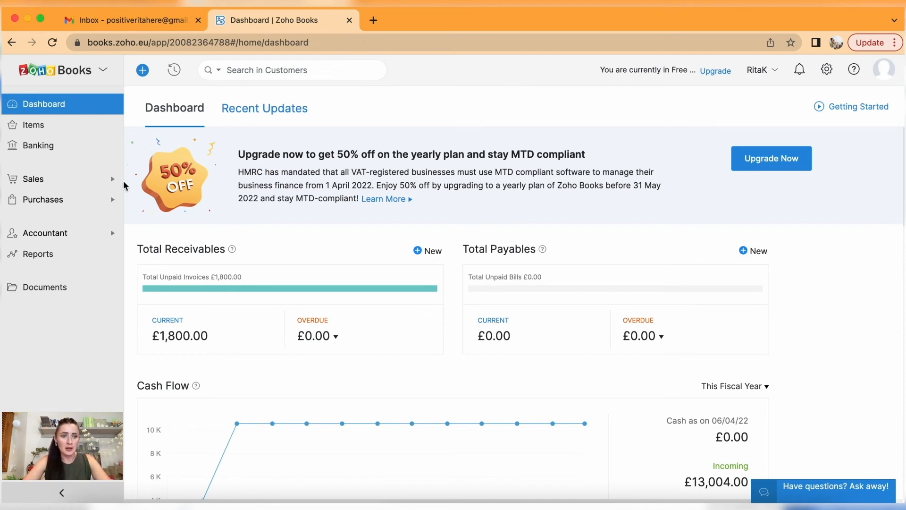
left_click(59, 236)
Go to Manual Journals and begin a blank New Journal.
left_click(68, 255)
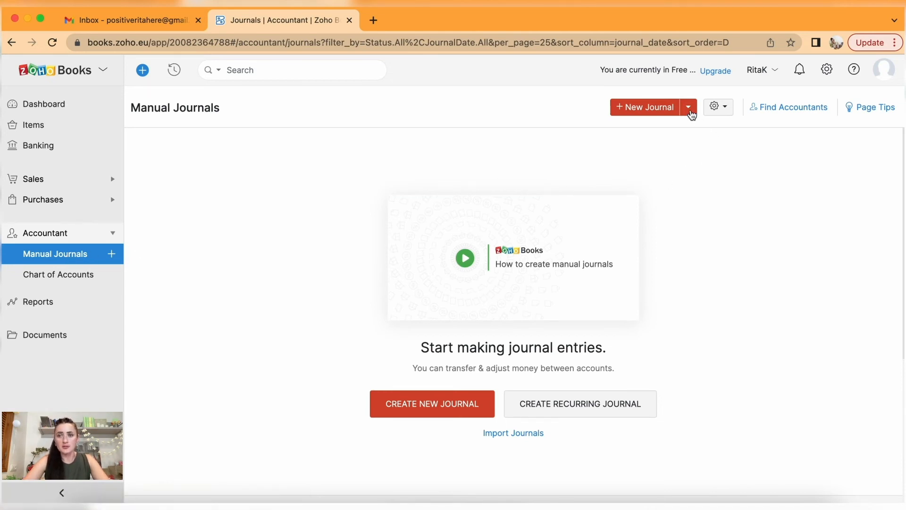
left_click(690, 109)
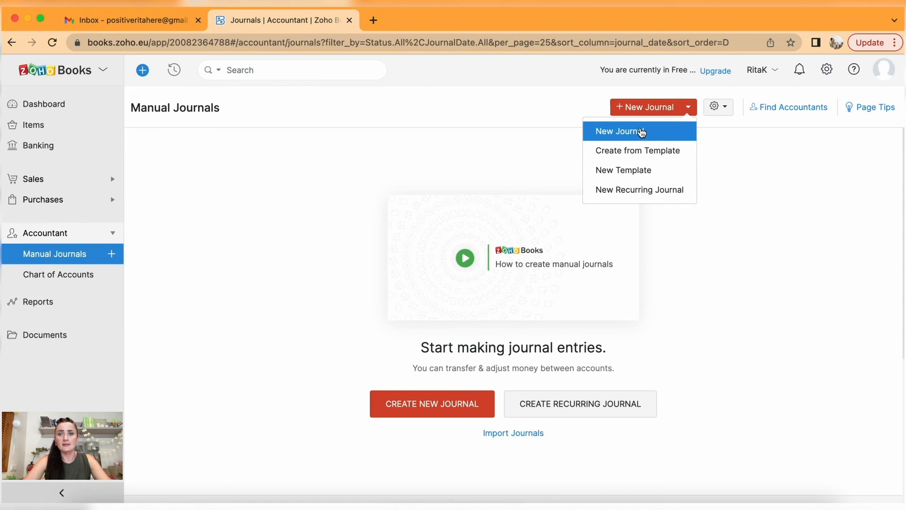
left_click(642, 132)
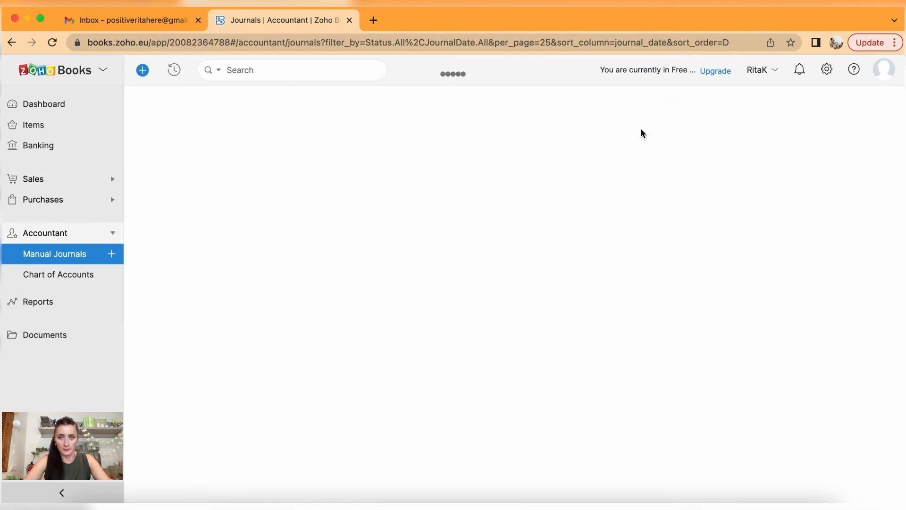
Date the journal 10/05/22 and set the journal number prefix to JNL- so it reads JNL-1.
left_click(409, 156)
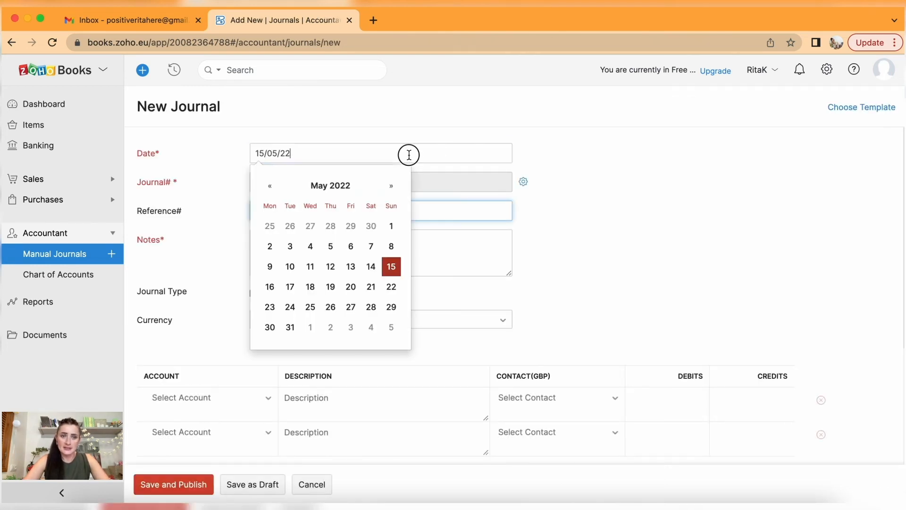
left_click(289, 265)
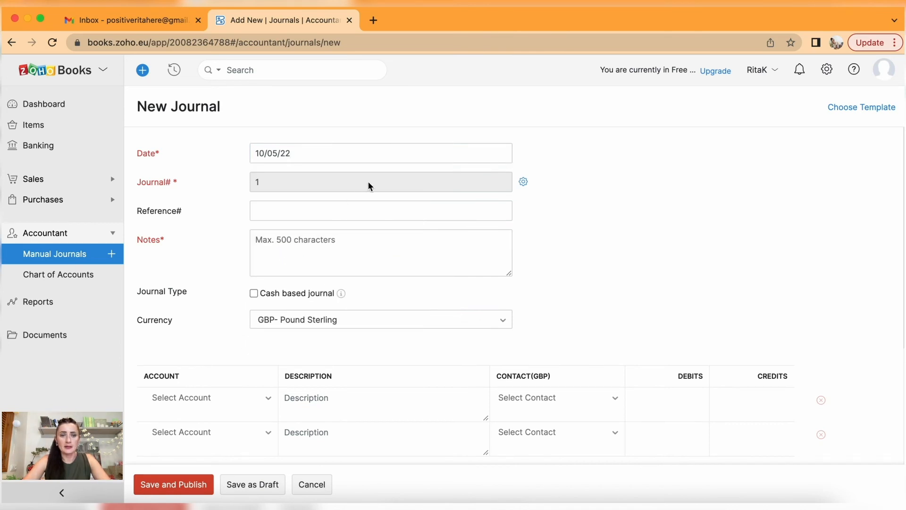
left_click(523, 183)
left_click(507, 167)
type("JNL")
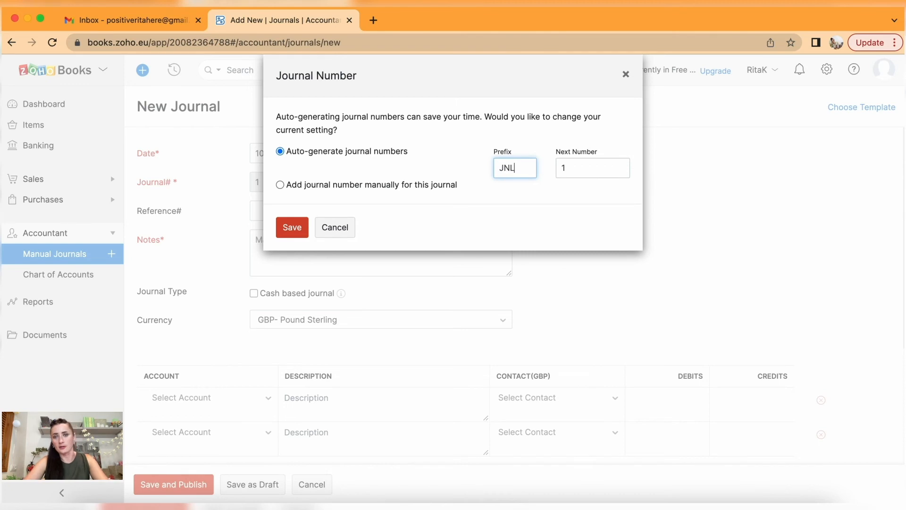
left_click_drag(572, 170, 553, 170)
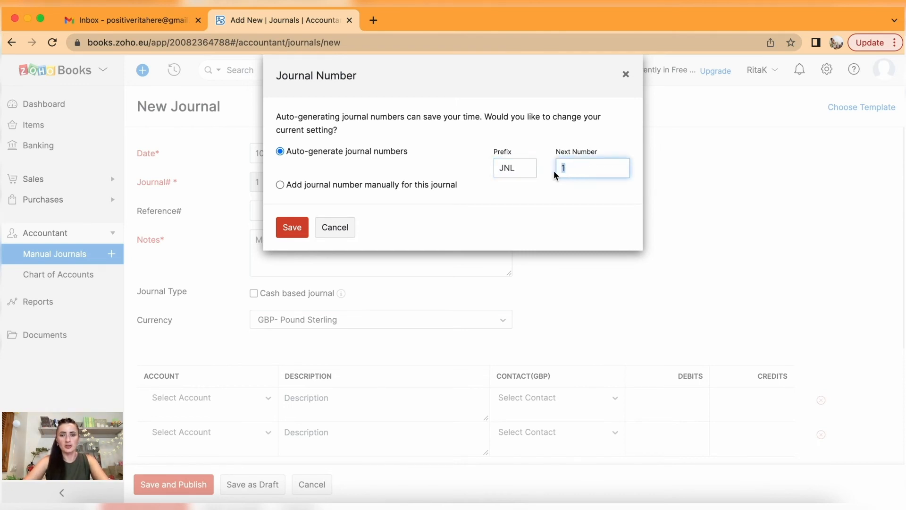
left_click(293, 228)
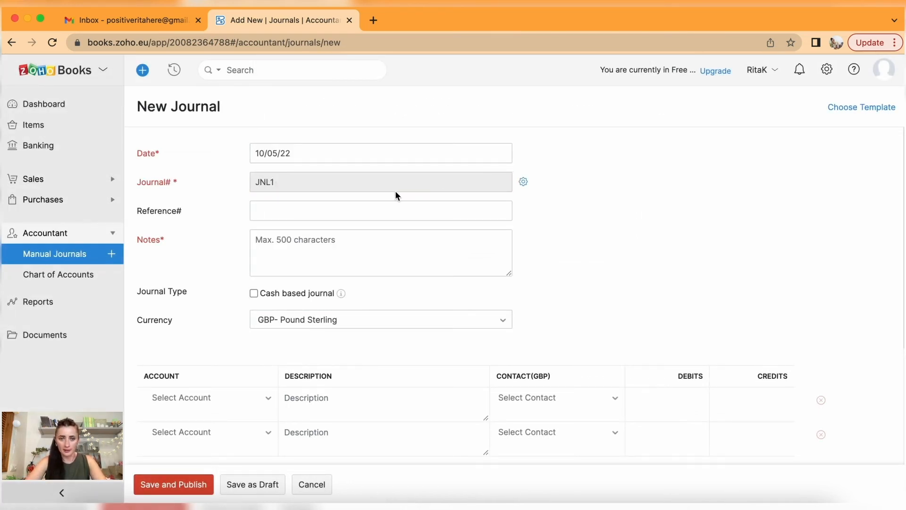
left_click(523, 182)
left_click(527, 166)
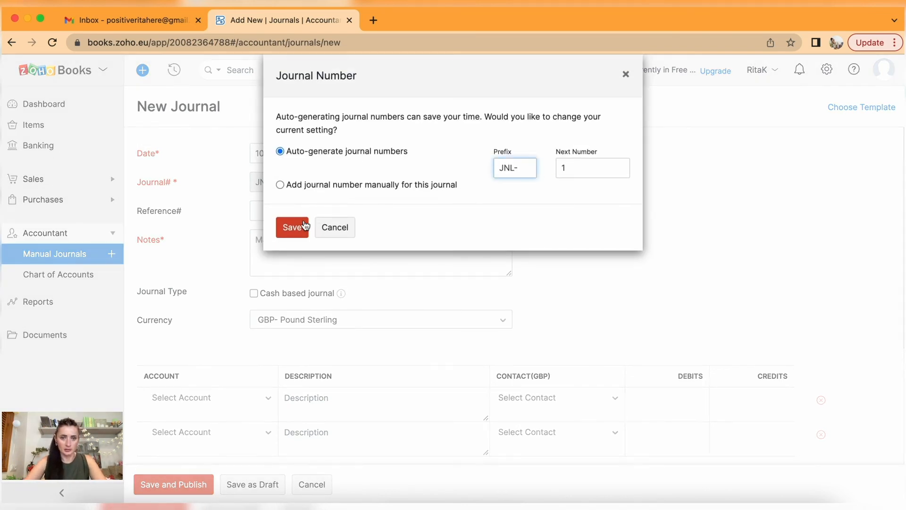
left_click(291, 227)
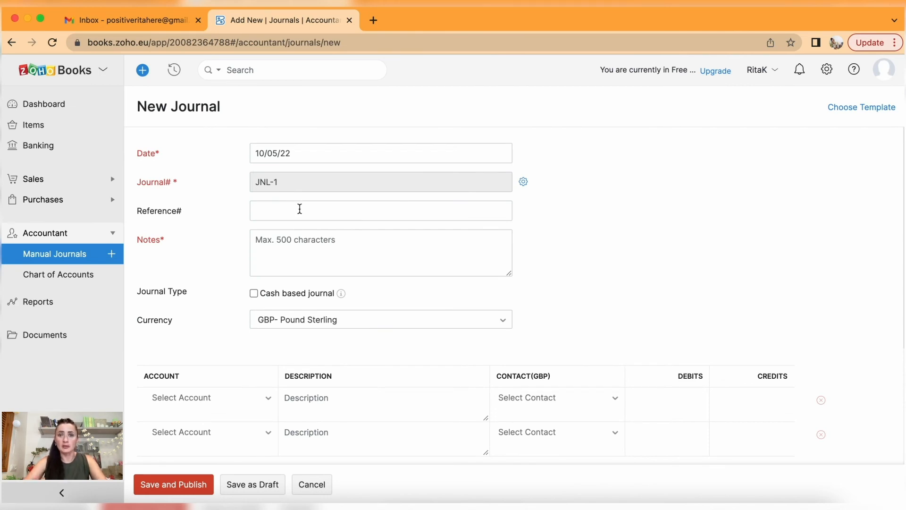
left_click(299, 209)
type("2022")
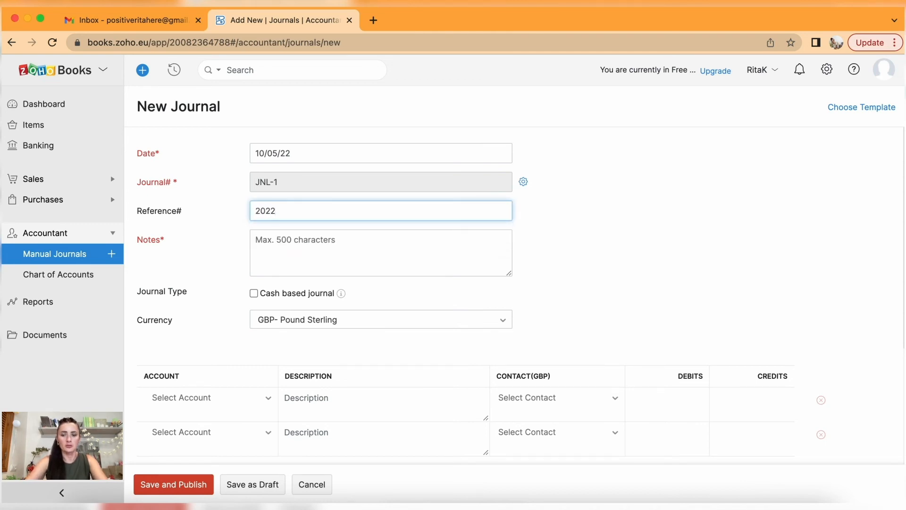
type("-05-JNL1")
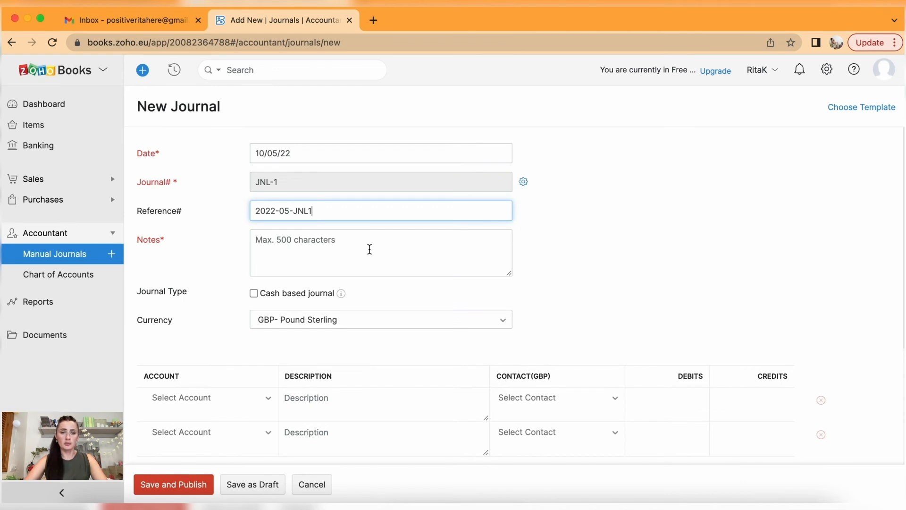
left_click(369, 249)
type("Bank ")
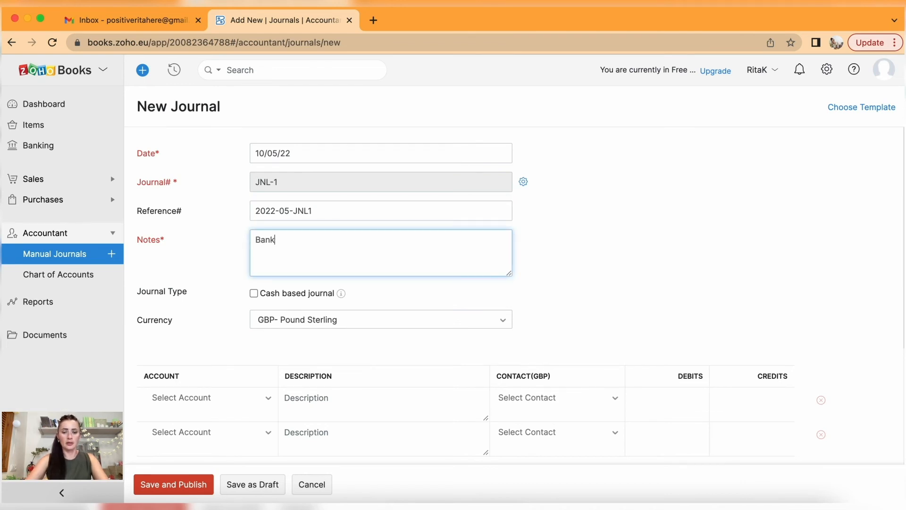
type("charges")
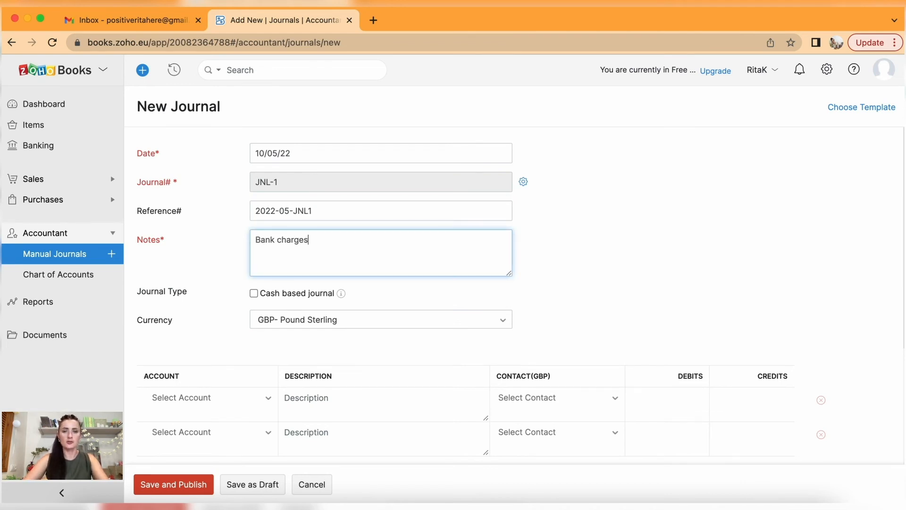
scroll(414, 283, "down", 2)
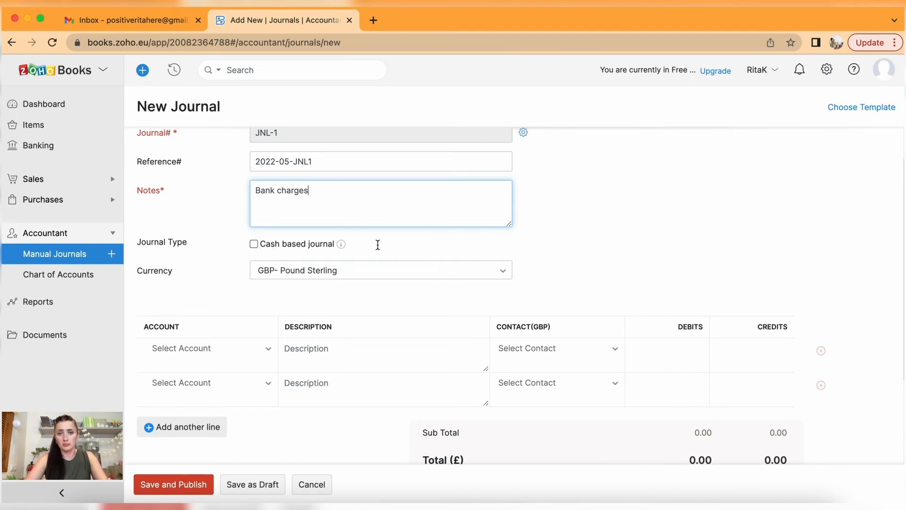
scroll(284, 281, "down", 2)
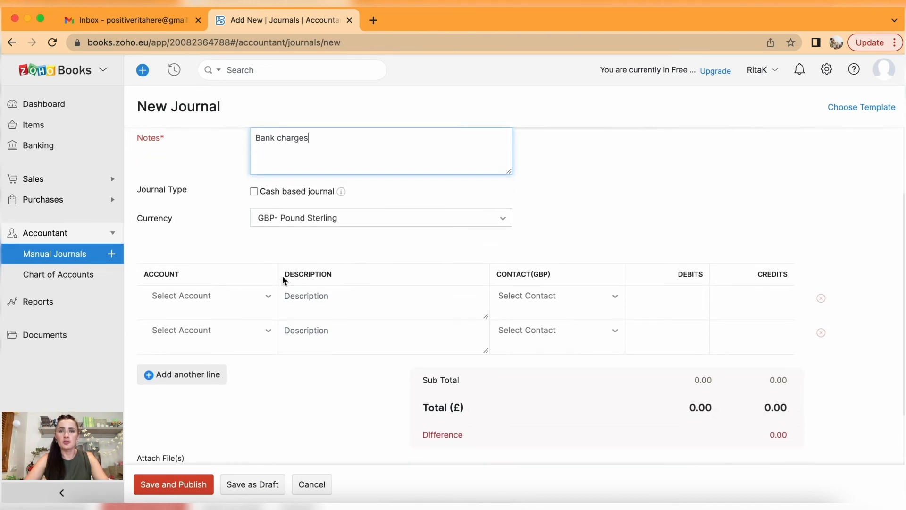
left_click(327, 222)
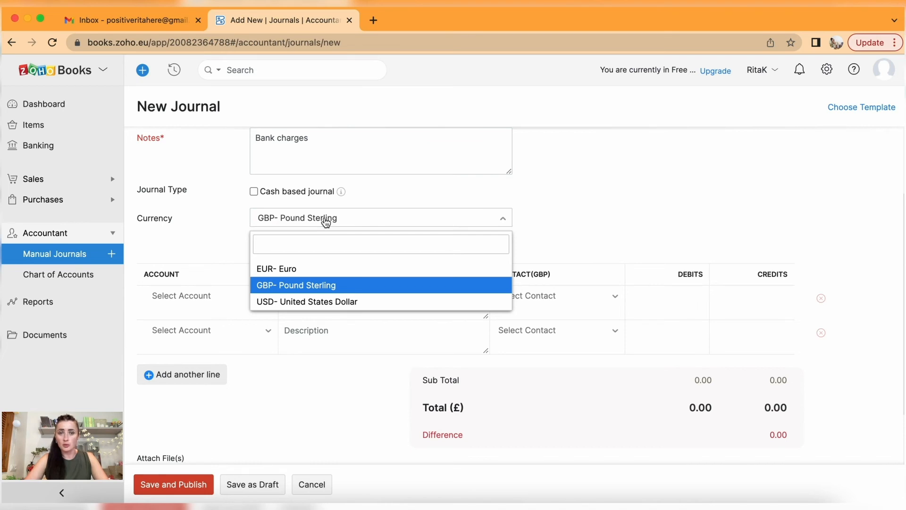
left_click(325, 222)
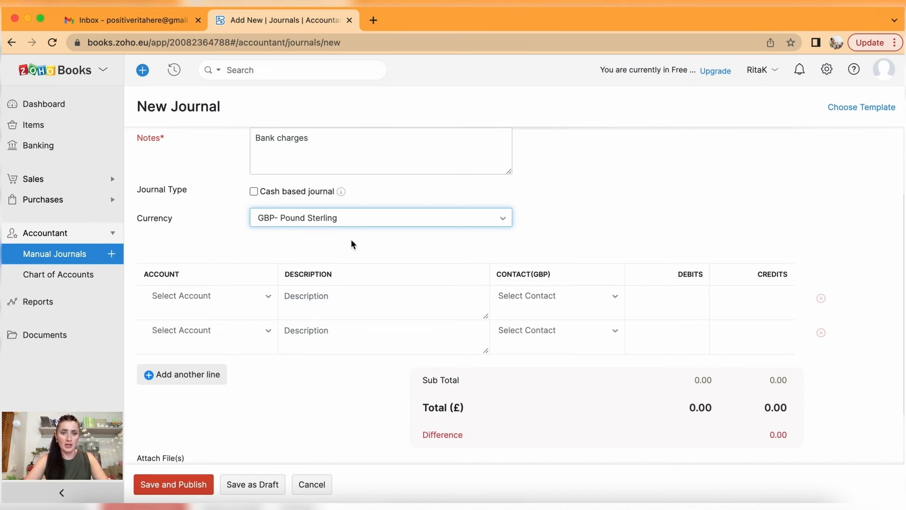
scroll(350, 243, "down", 1)
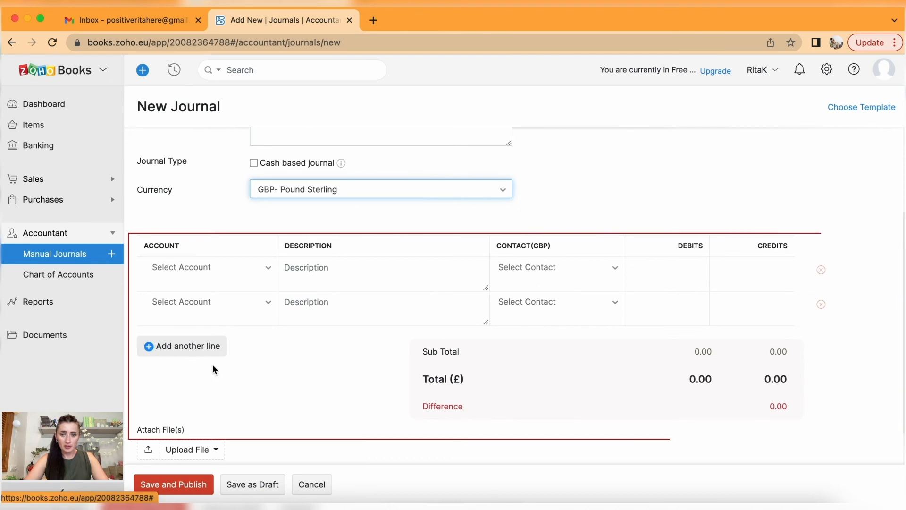
scroll(319, 310, "down", 2)
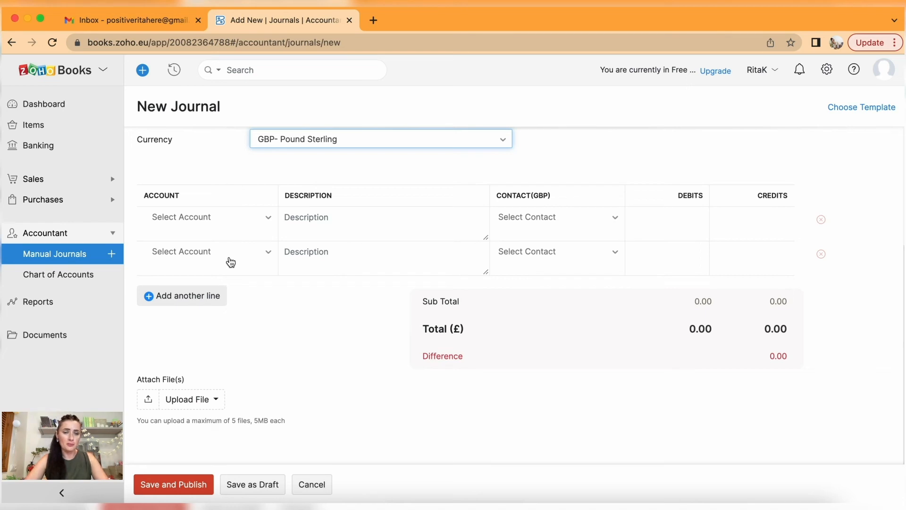
left_click(197, 296)
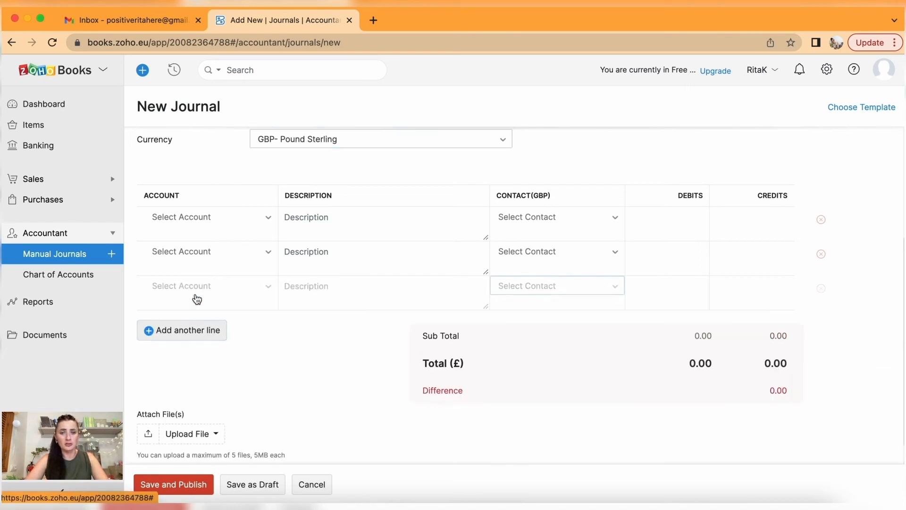
left_click(193, 331)
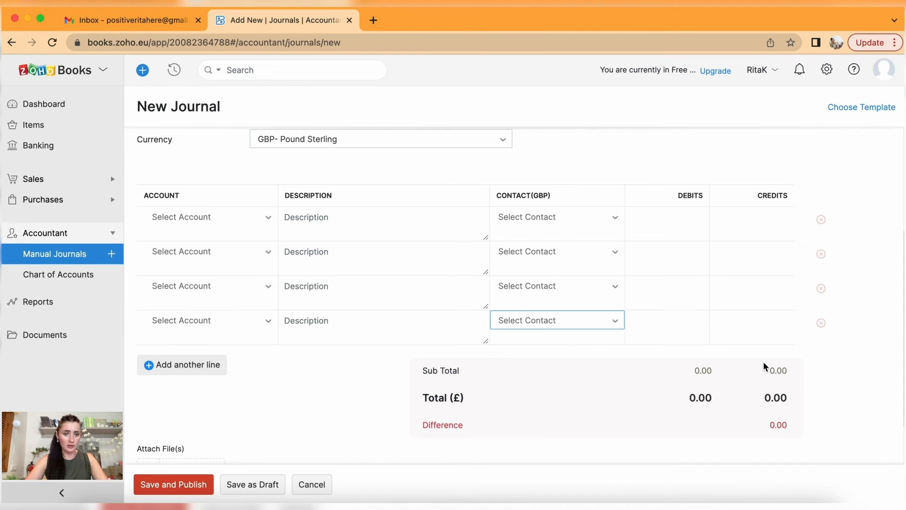
left_click(182, 369)
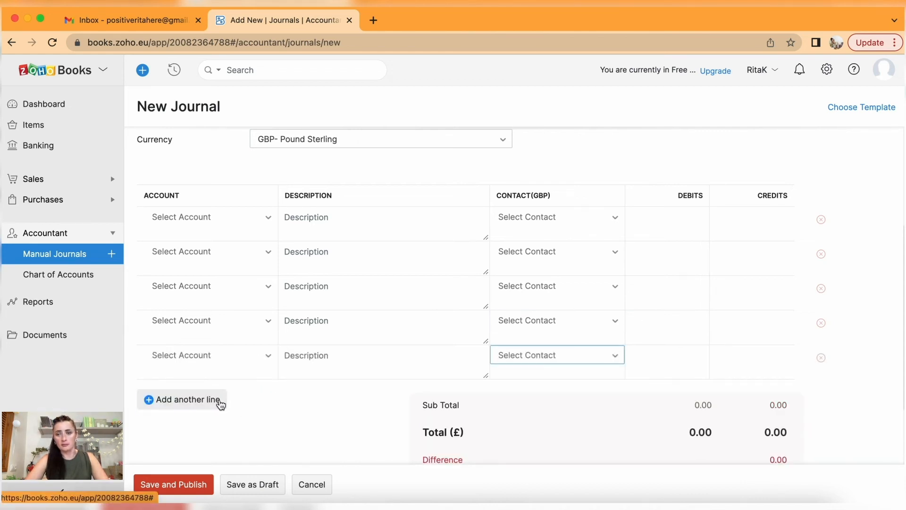
left_click(821, 288)
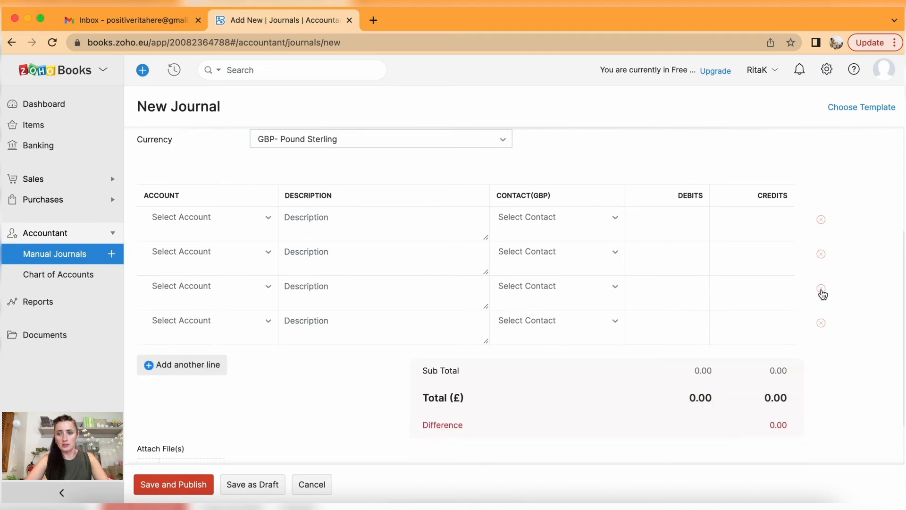
left_click(822, 288)
left_click(821, 289)
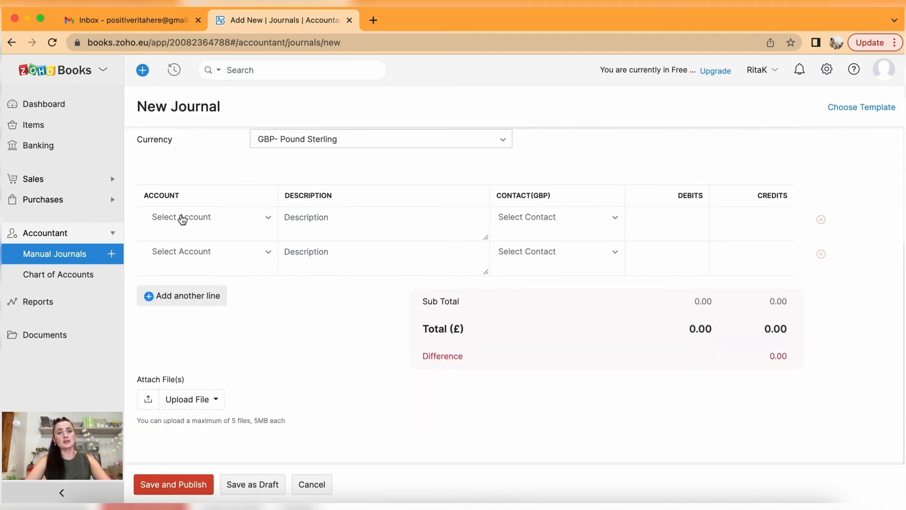
Credit Bank - Business £10 on line 1 with description May'22 bank charges.
left_click(206, 226)
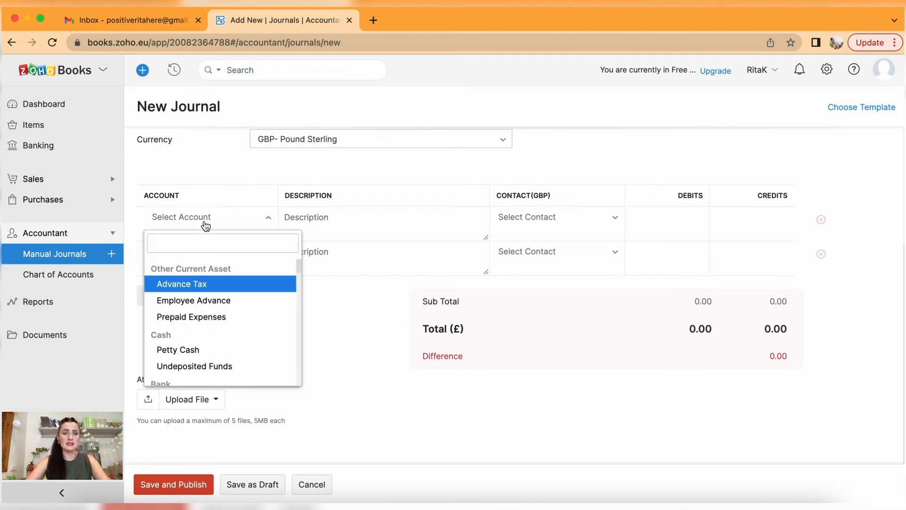
type("bank")
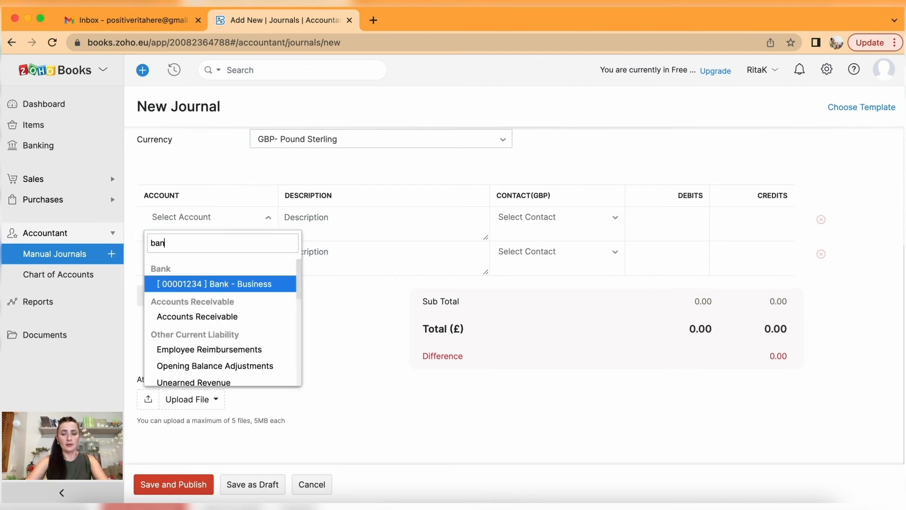
left_click(263, 289)
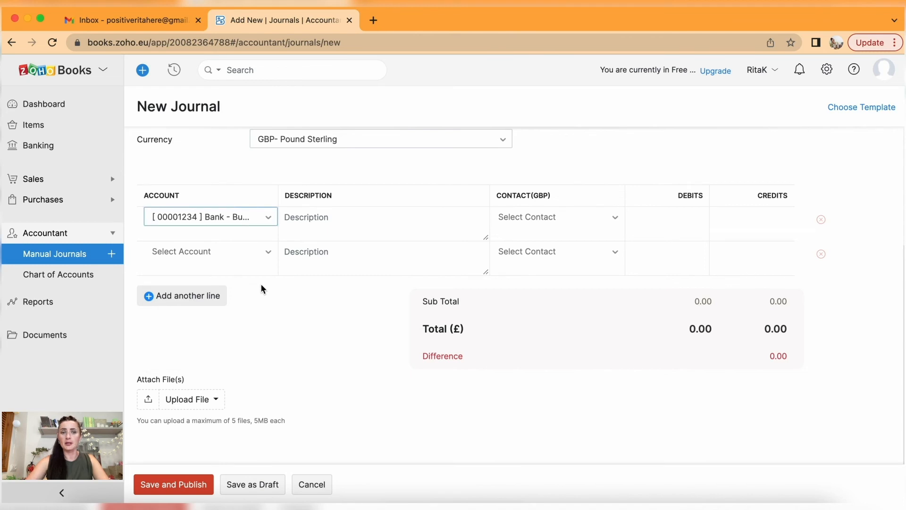
left_click(356, 224)
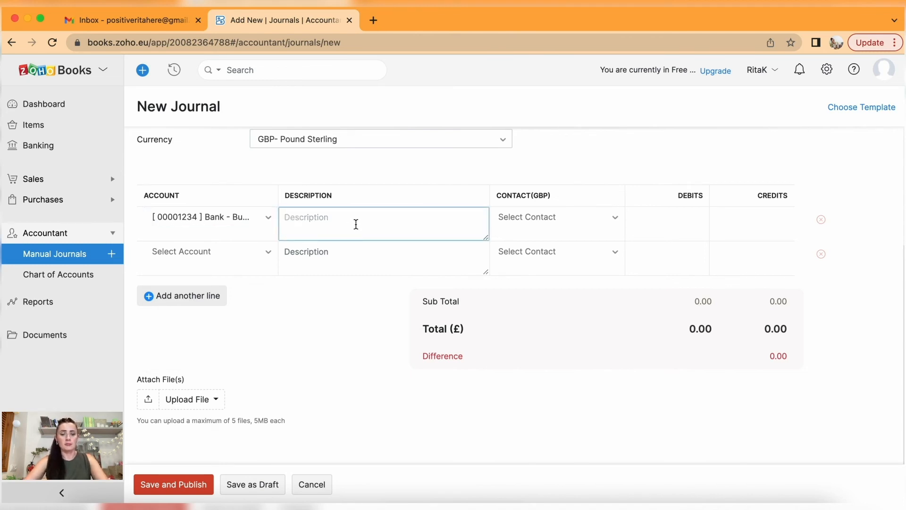
type("May'22 bank charges")
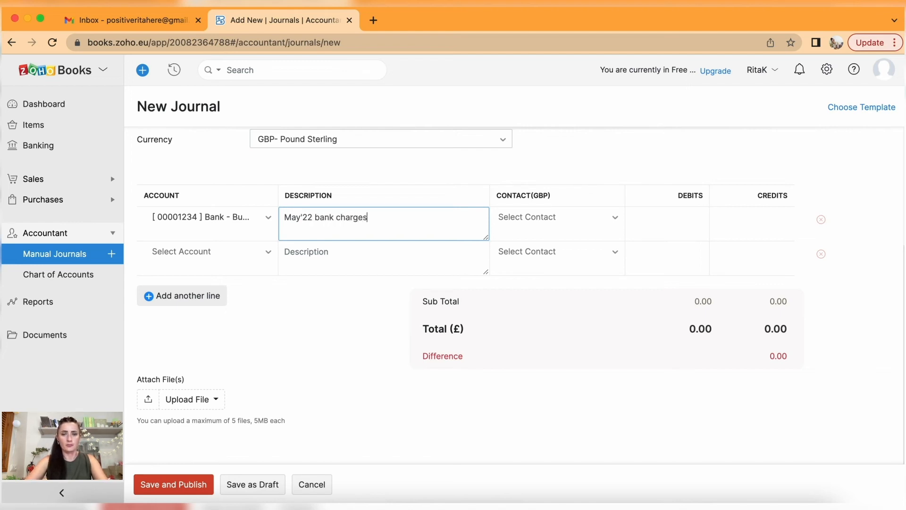
left_click(569, 230)
left_click(569, 229)
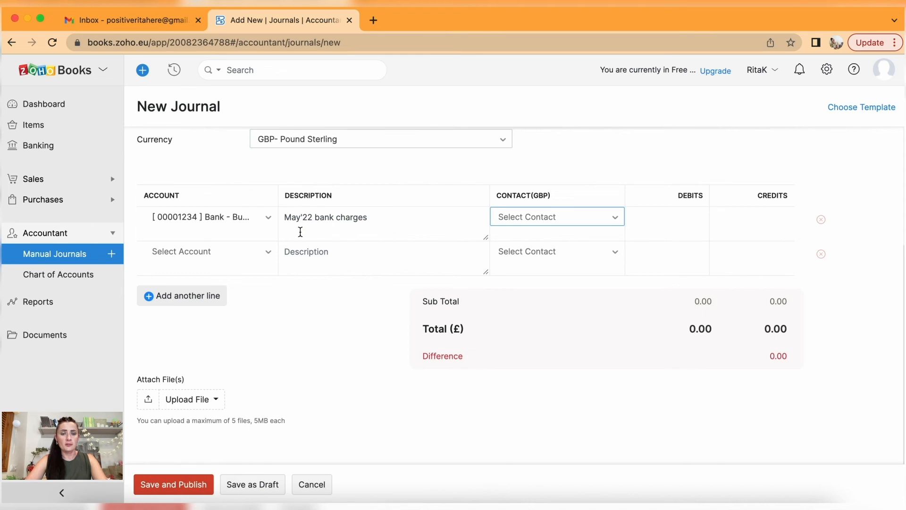
left_click(765, 220)
type("10")
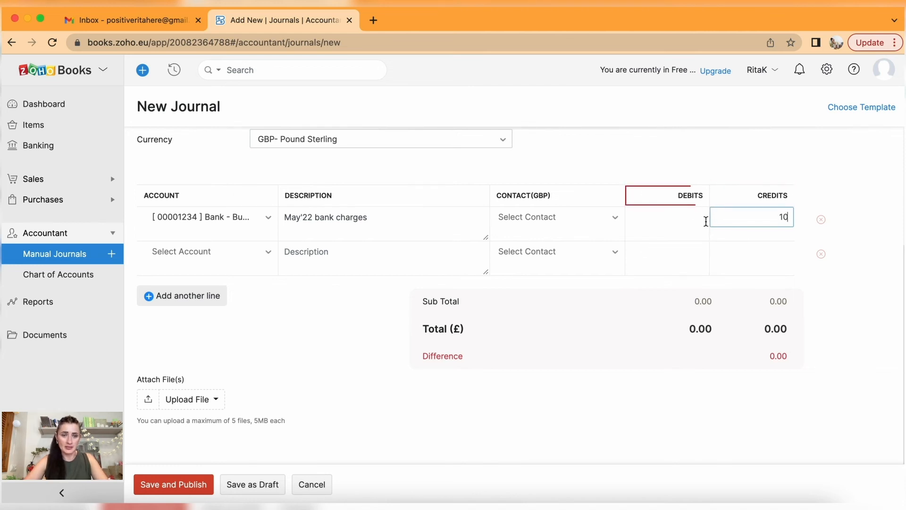
Debit Bank Fees and Charges £10 on line 2, copying the May'22 bank charges description.
left_click(227, 252)
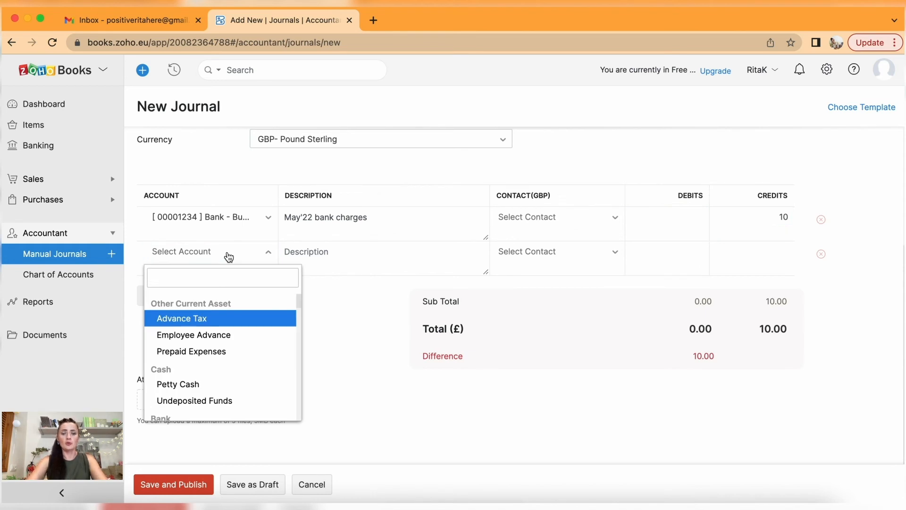
type("bank")
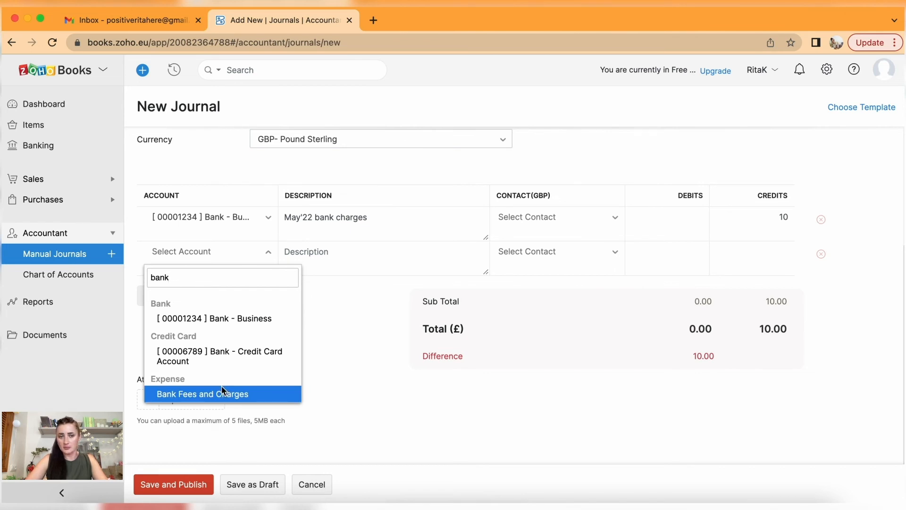
left_click(178, 396)
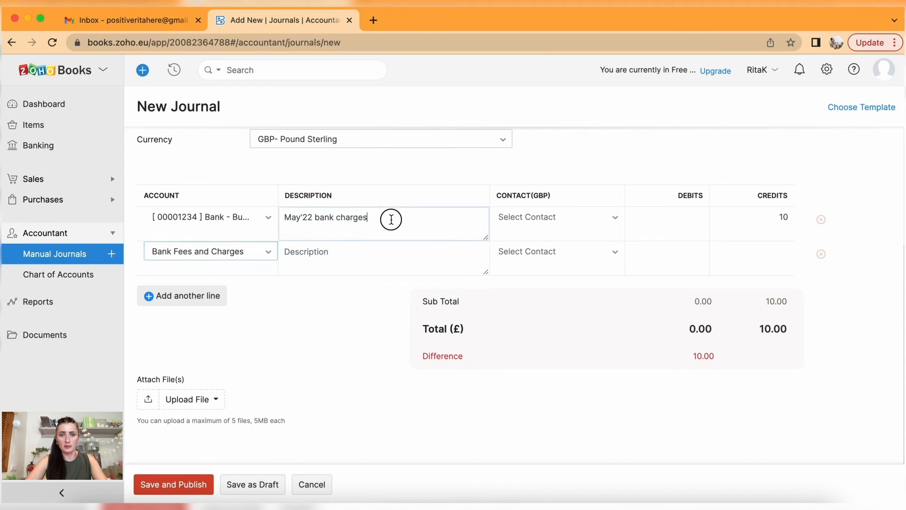
left_click_drag(389, 218, 275, 222)
key("ctrl+c")
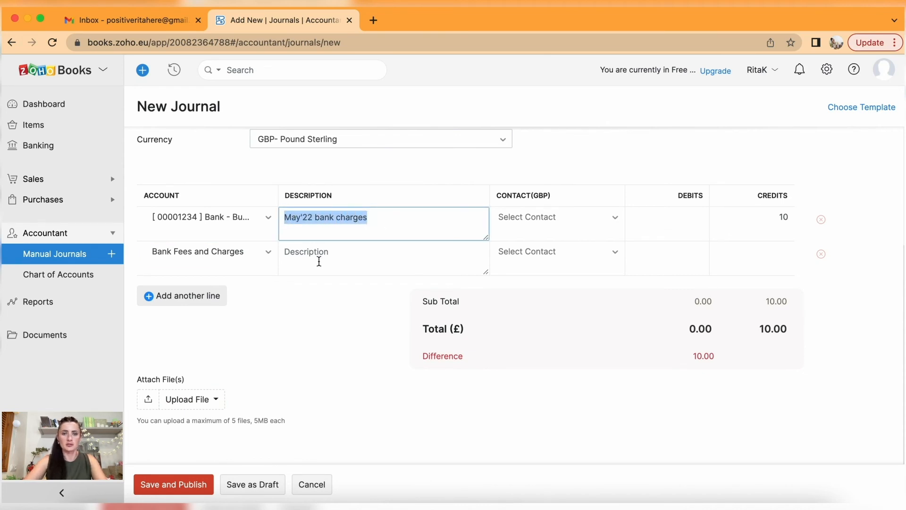
left_click(319, 261)
key("ctrl+v")
left_click(690, 256)
type("10")
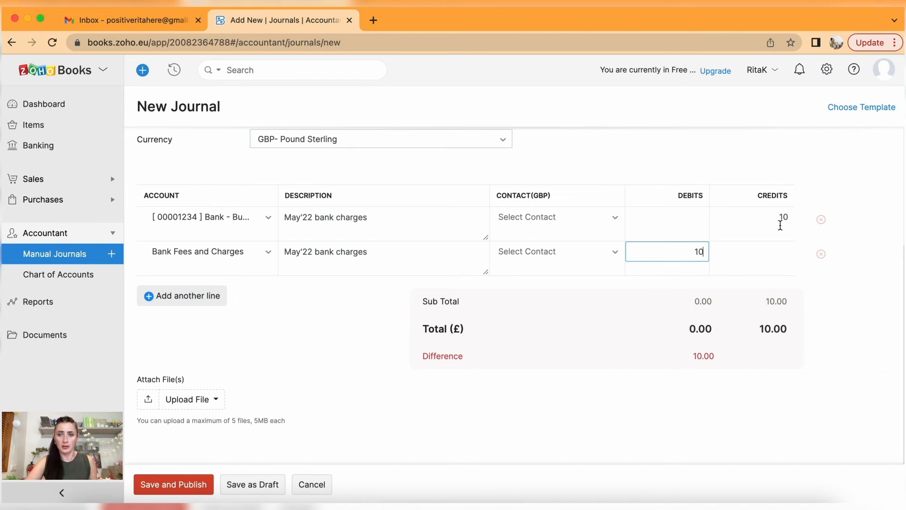
left_click(740, 282)
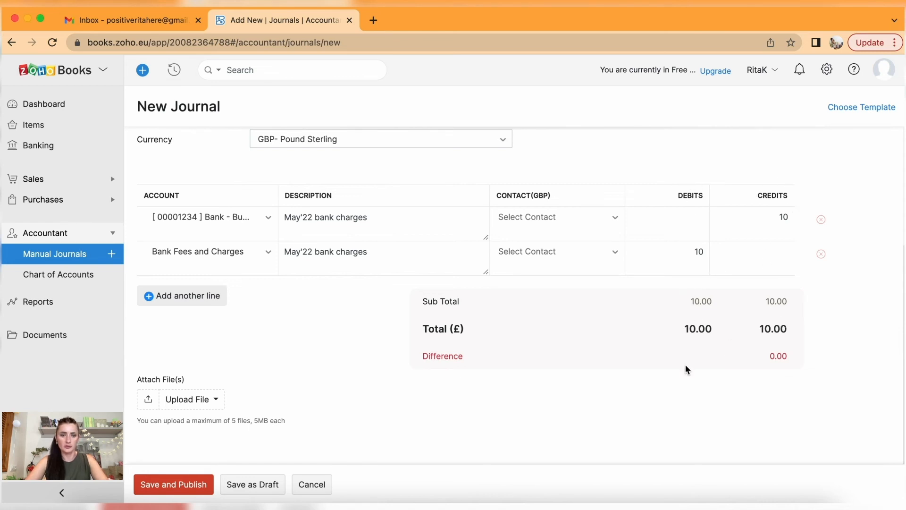
Re-enter the line 2 debit as 10 so the journal balances at 10.00.
left_click(687, 251)
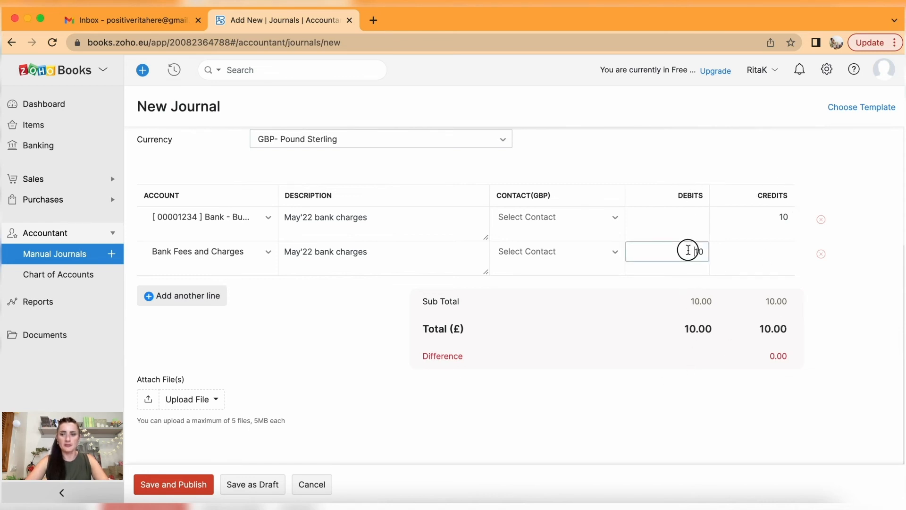
type("9")
left_click(740, 220)
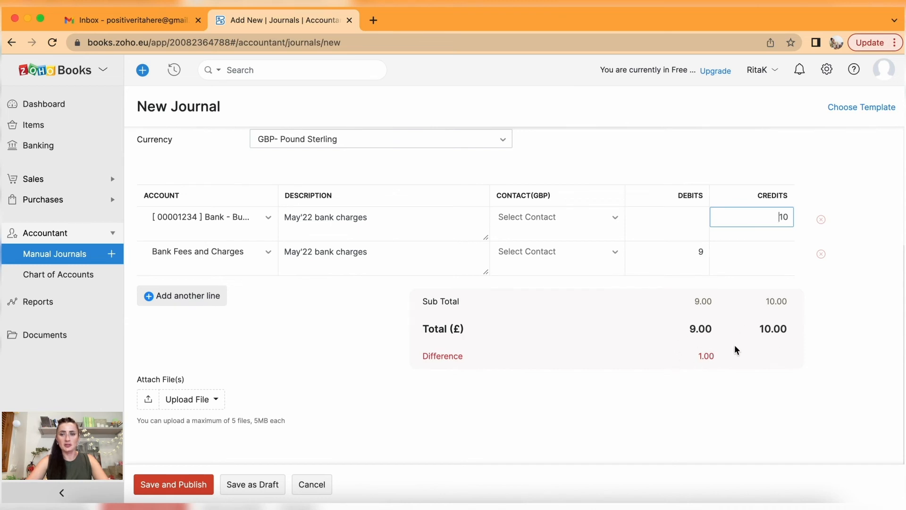
left_click(680, 250)
type("10")
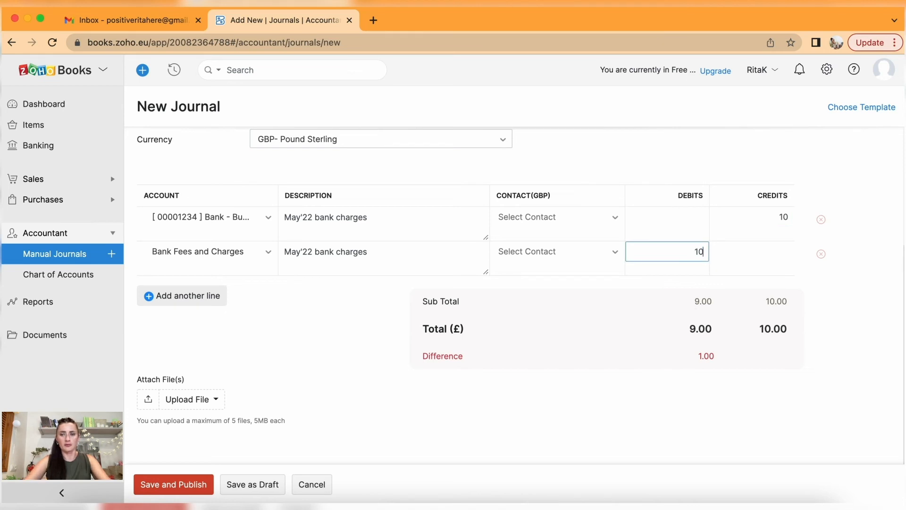
left_click(734, 367)
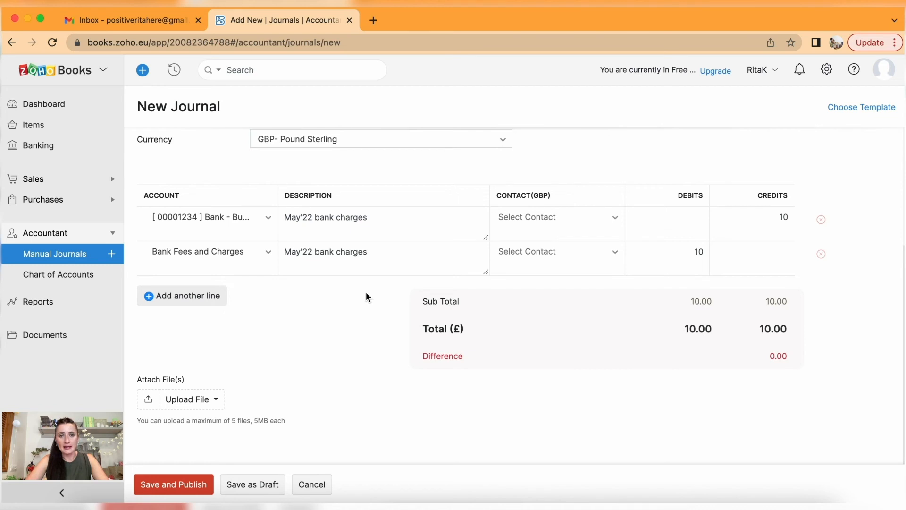
scroll(366, 293, "up", 4)
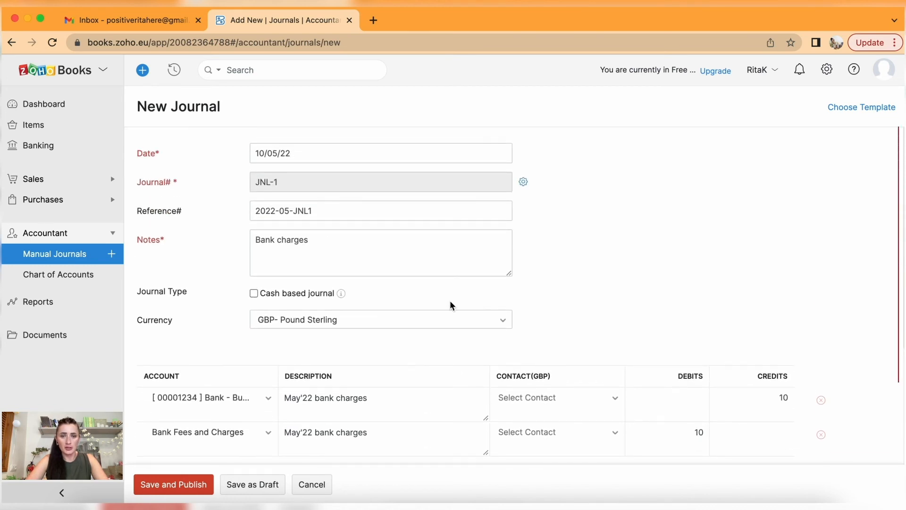
scroll(340, 262, "down", 3)
scroll(340, 261, "down", 3)
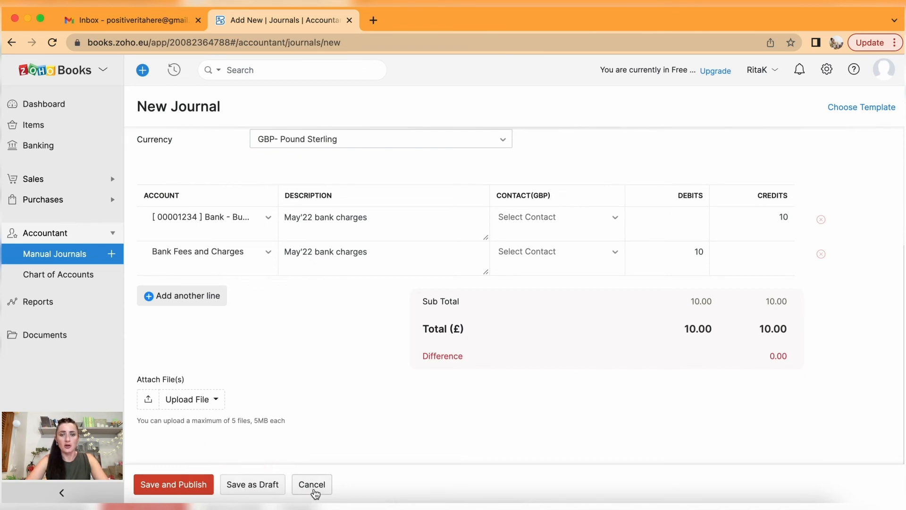
Publish journal JNL-1, reopen it from Manual Journals and start making it recurring.
left_click(185, 486)
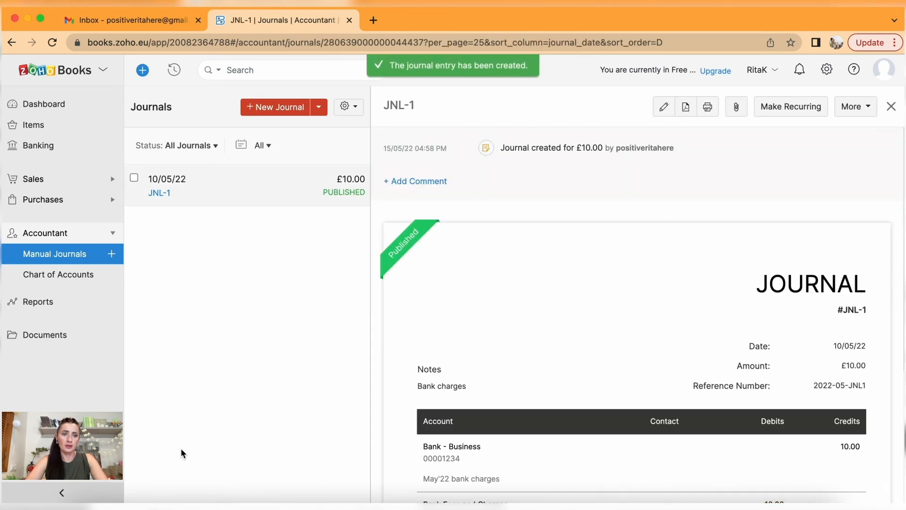
left_click(60, 255)
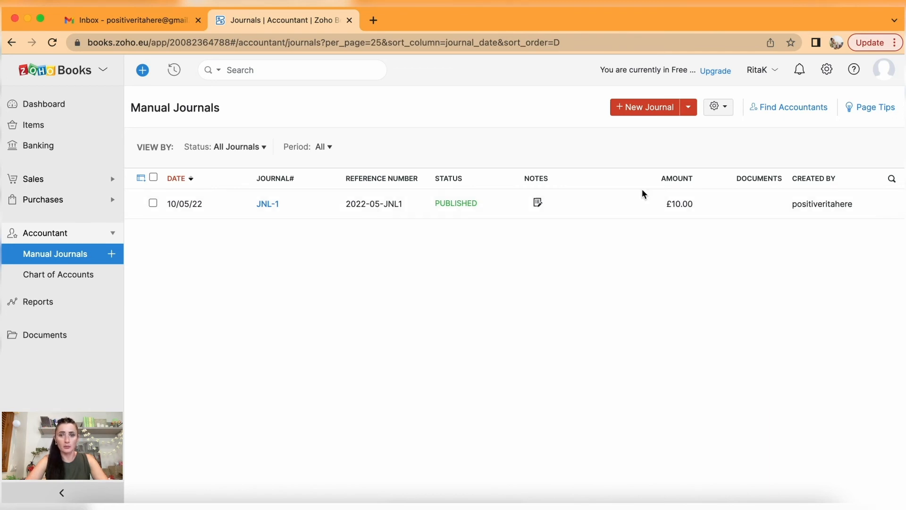
mouse_move(538, 203)
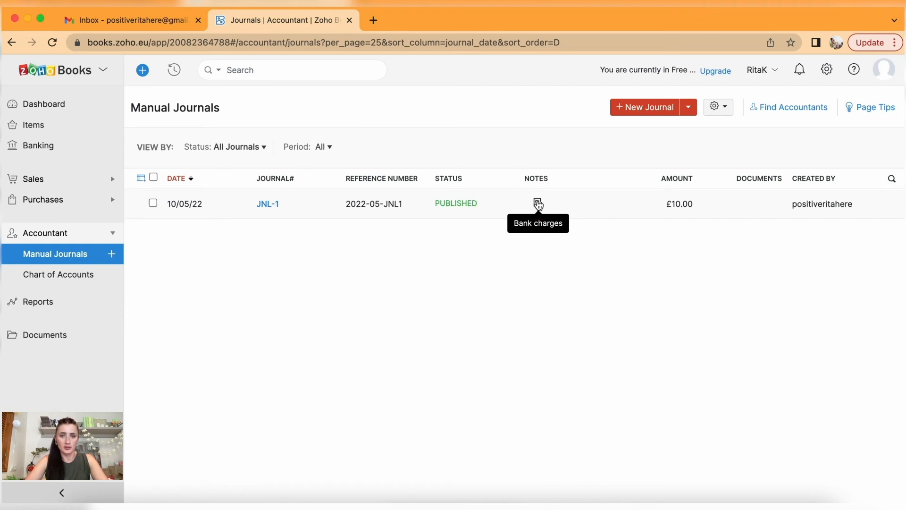
left_click(375, 211)
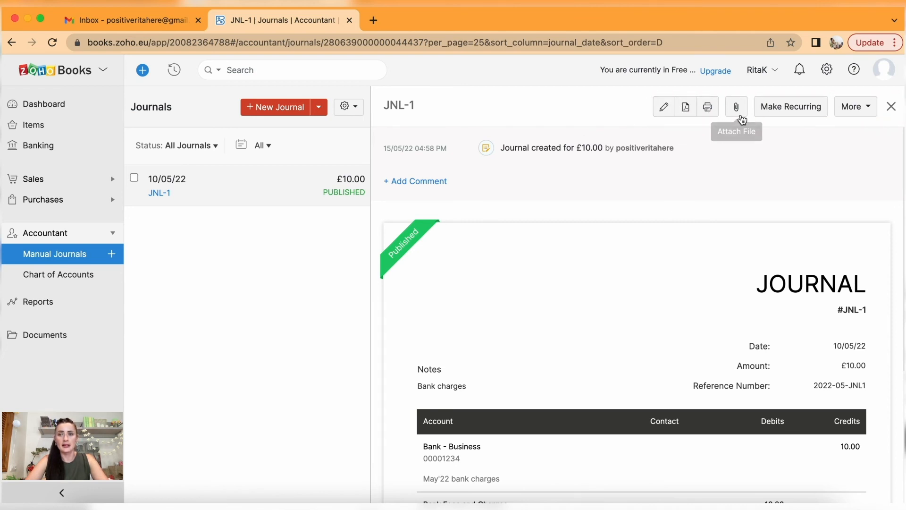
left_click(776, 114)
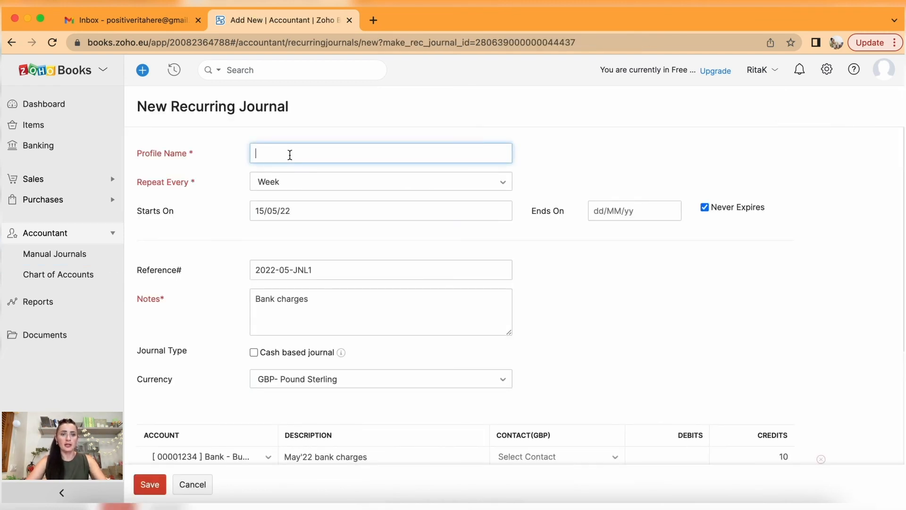
Name the recurring profile Bank charges and set it to repeat every month.
type("Bank charges")
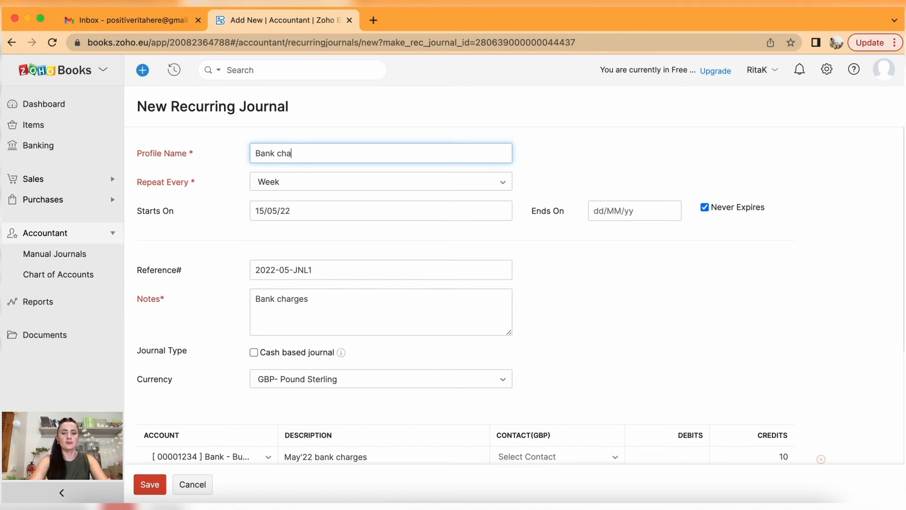
left_click(309, 191)
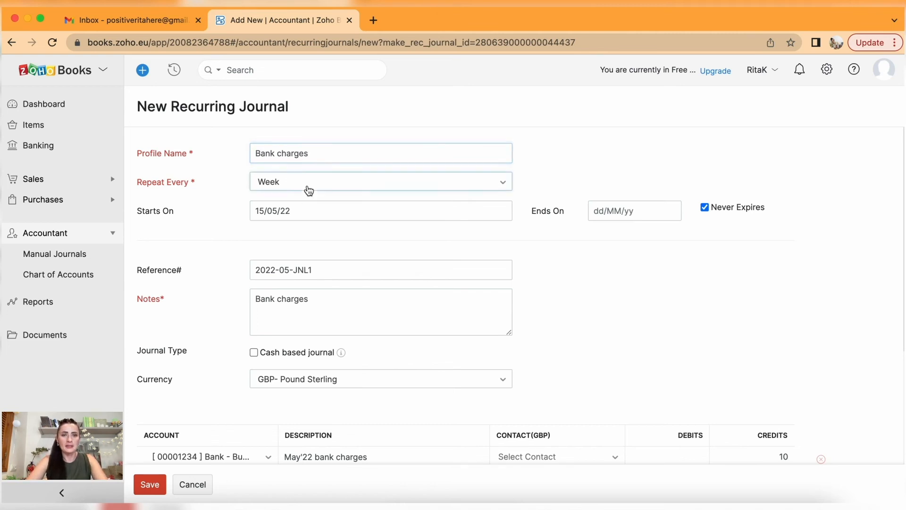
left_click(310, 235)
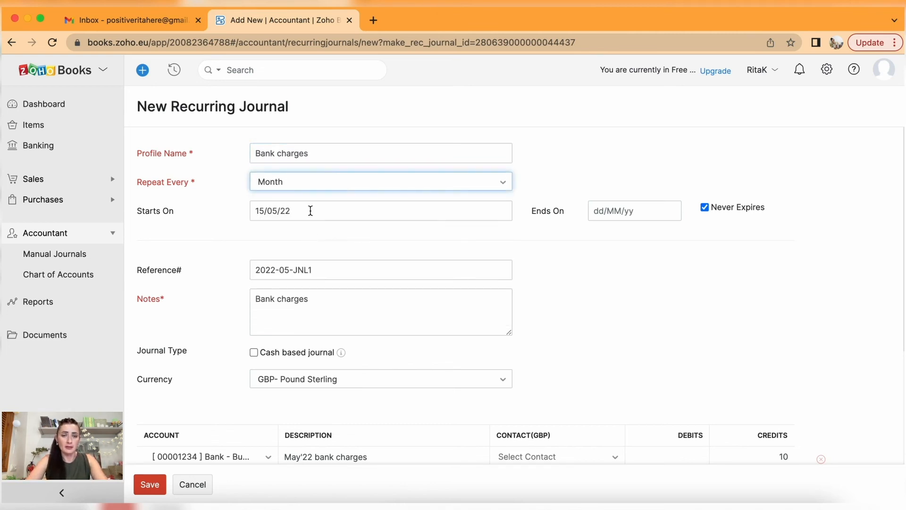
left_click(310, 182)
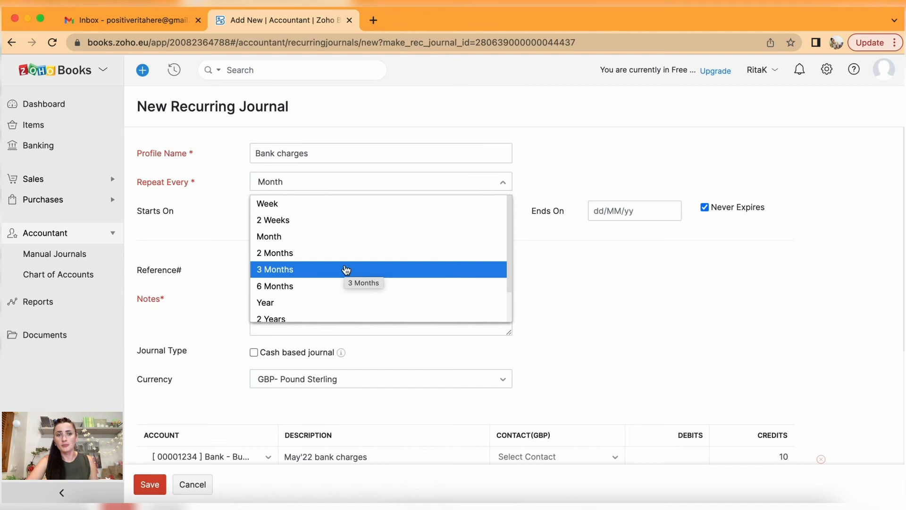
scroll(347, 269, "down", 1)
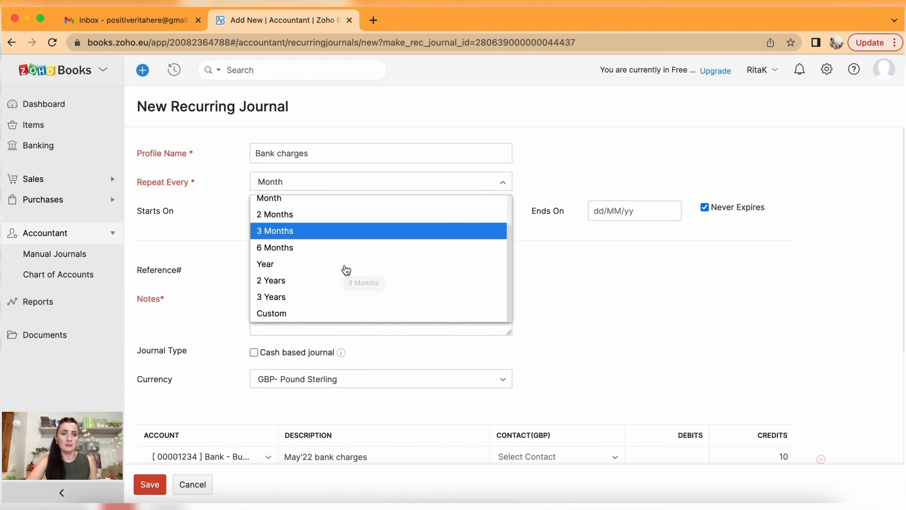
scroll(345, 270, "up", 1)
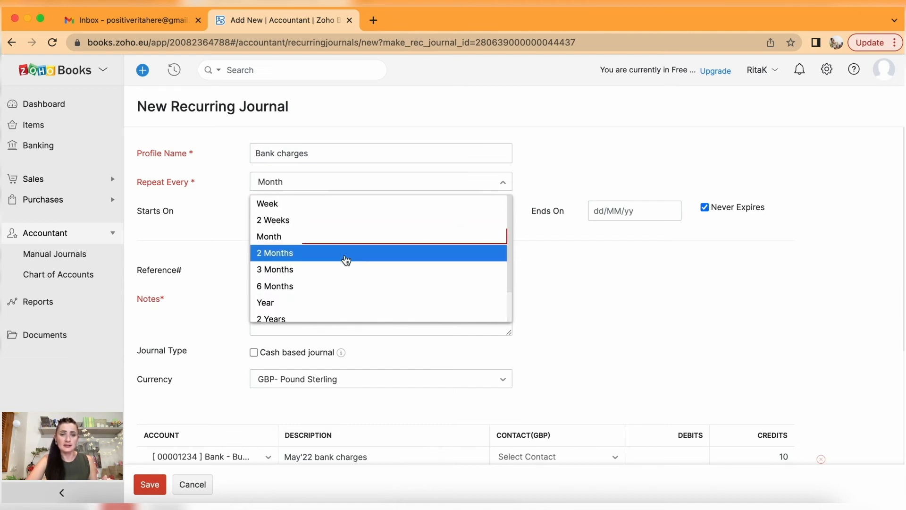
left_click(334, 235)
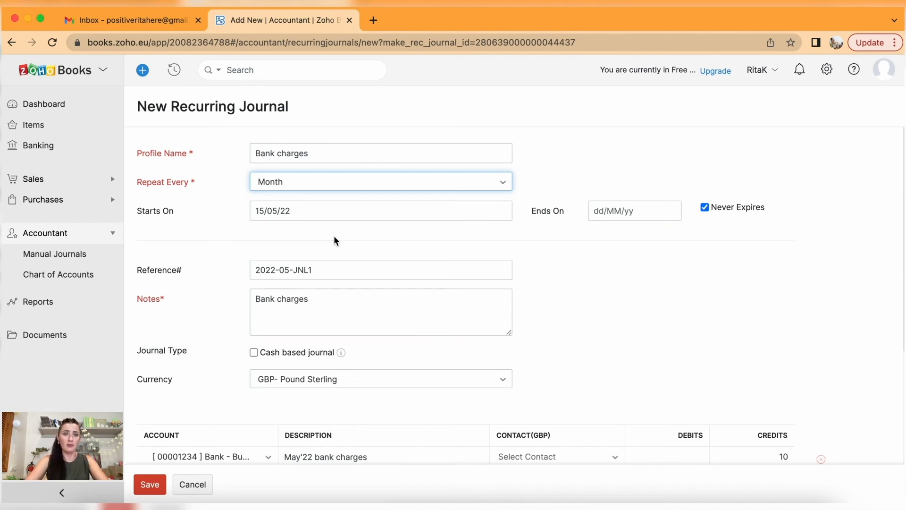
Set the start date to 10 June 2022 and the end date to 31 December 2022.
left_click(303, 216)
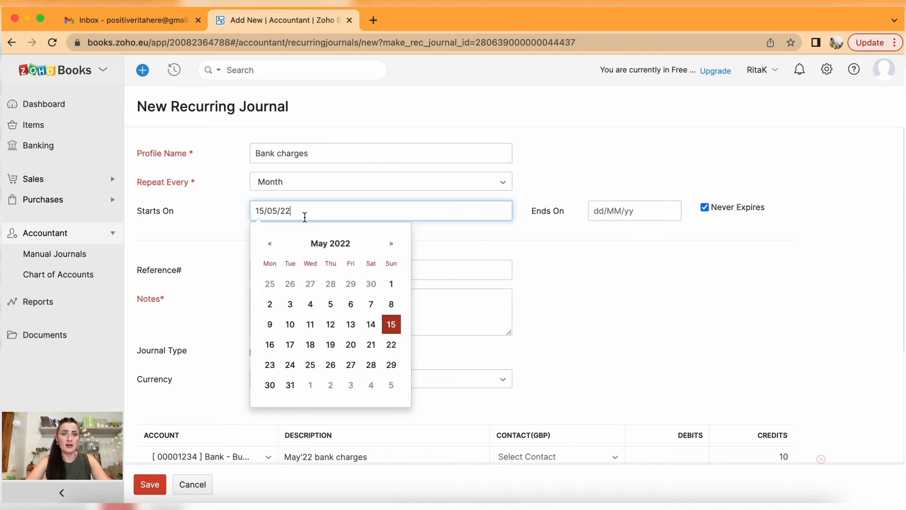
left_click(391, 243)
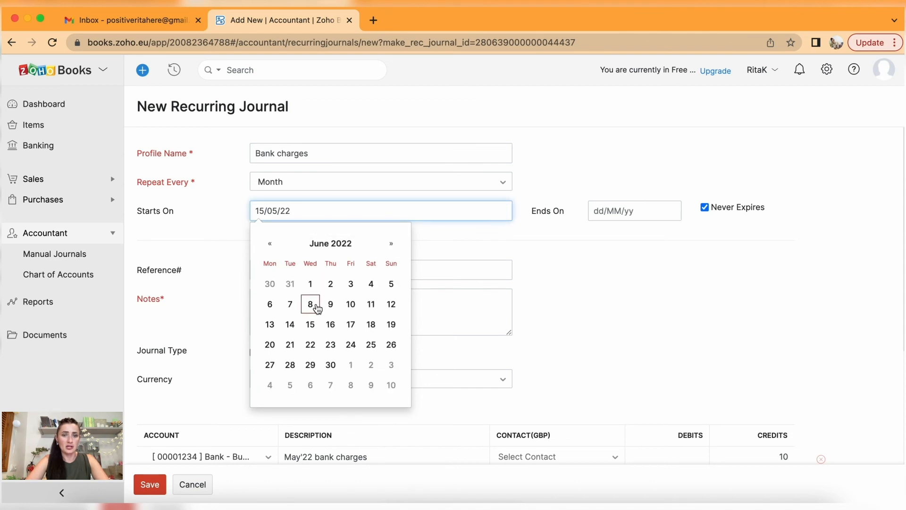
left_click(351, 304)
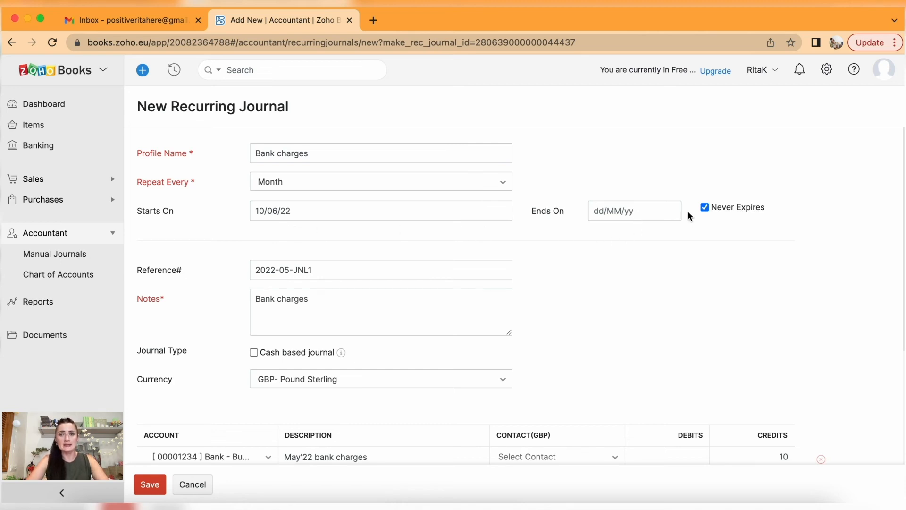
left_click(671, 211)
left_click(730, 245)
left_click(730, 244)
left_click(730, 244)
left_click(730, 244)
left_click(730, 245)
left_click(729, 244)
left_click(710, 364)
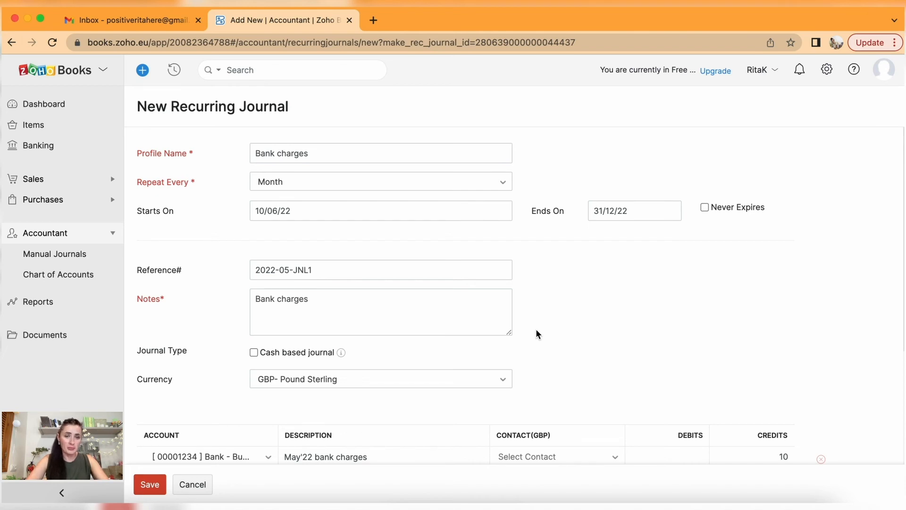
Change the notes to read Monthly Bank charges.
scroll(536, 330, "down", 1)
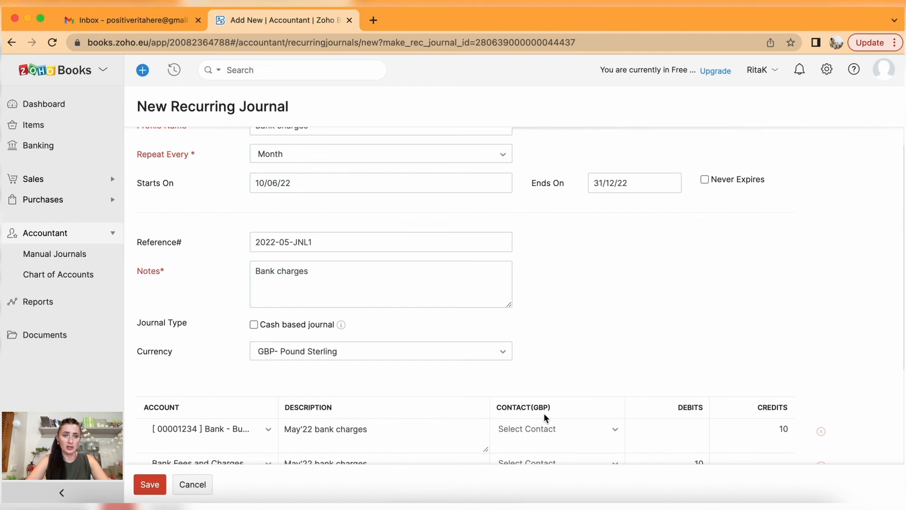
scroll(544, 413, "down", 2)
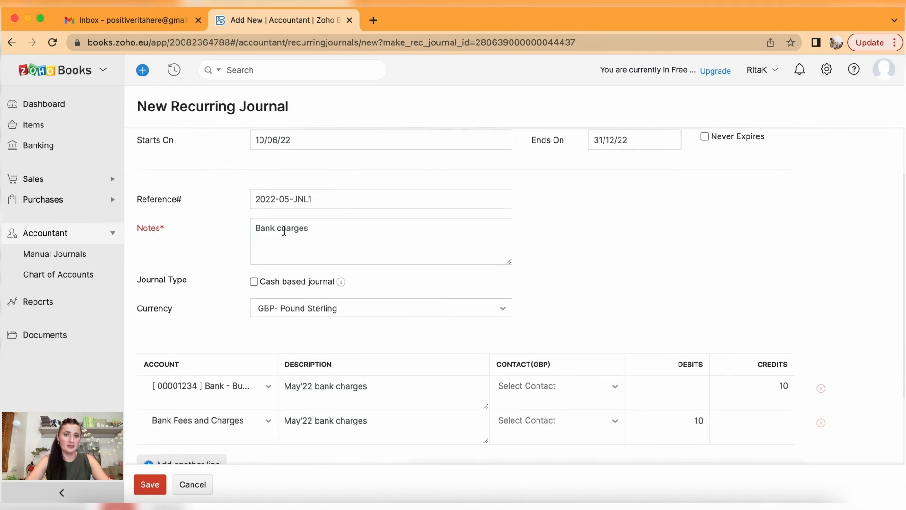
scroll(288, 229, "down", 1)
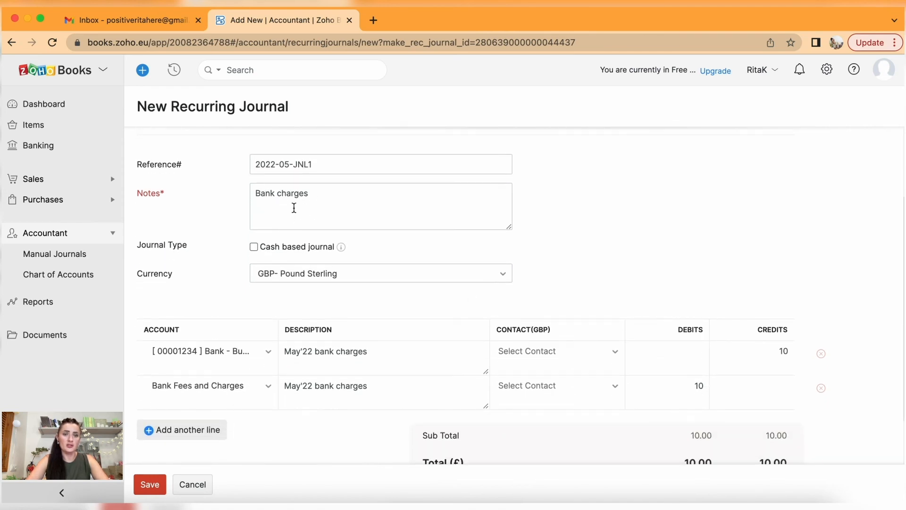
left_click(255, 193)
type("Monthly")
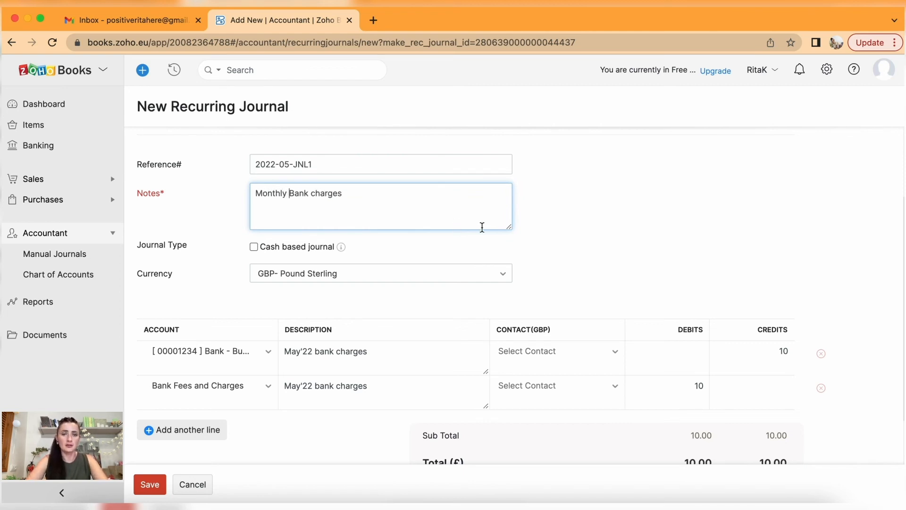
Replace May'22 with Monthly in both line descriptions and save the recurring journal.
scroll(482, 227, "down", 1)
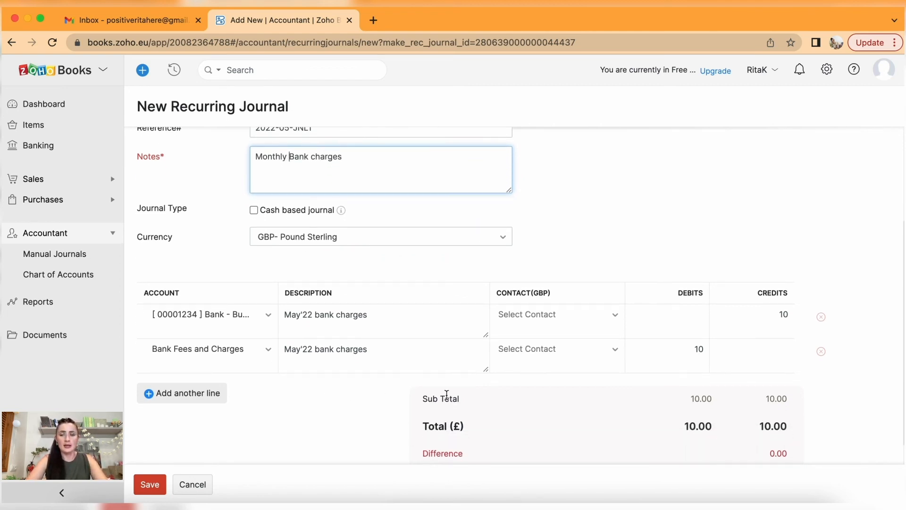
left_click(310, 316)
double_click(310, 317)
type("Monthly")
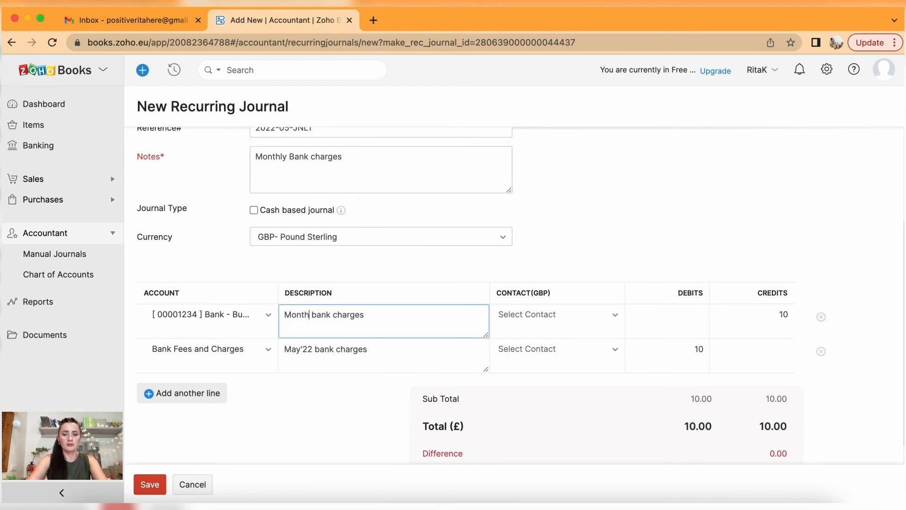
double_click(304, 349)
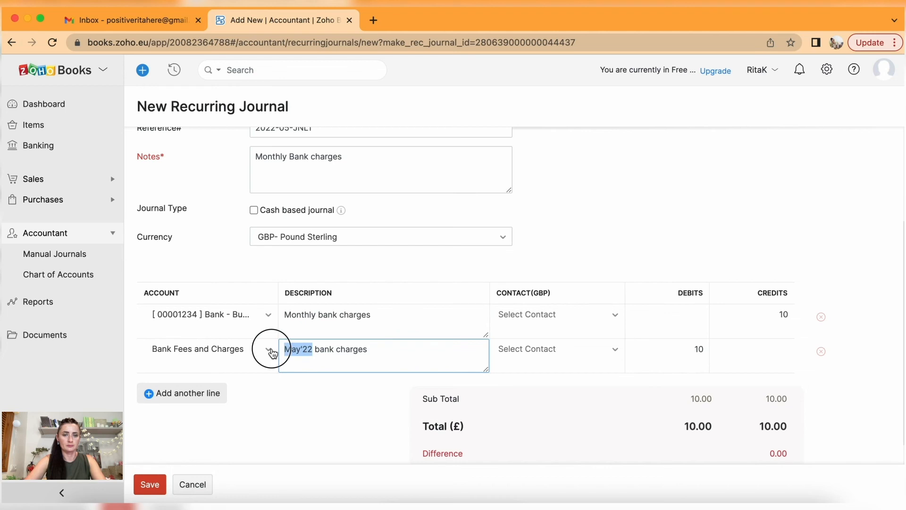
type("Monthly")
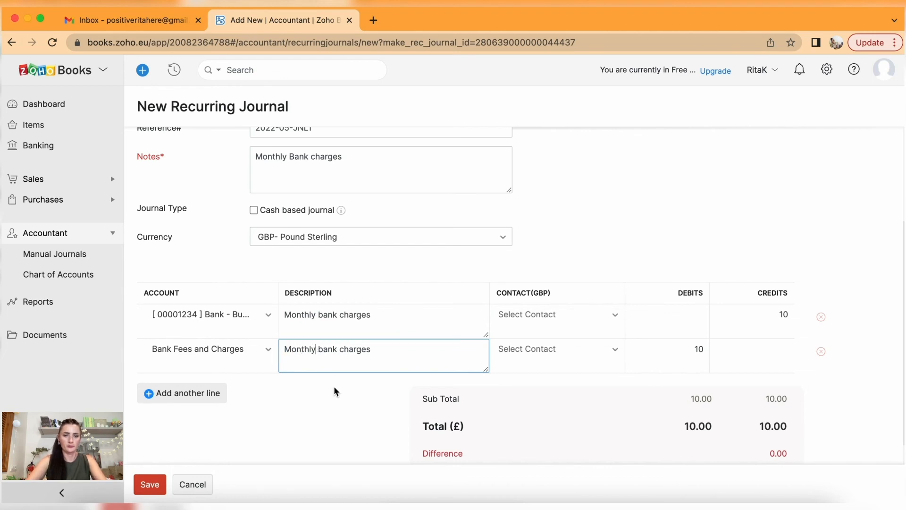
scroll(340, 393, "down", 1)
left_click(143, 488)
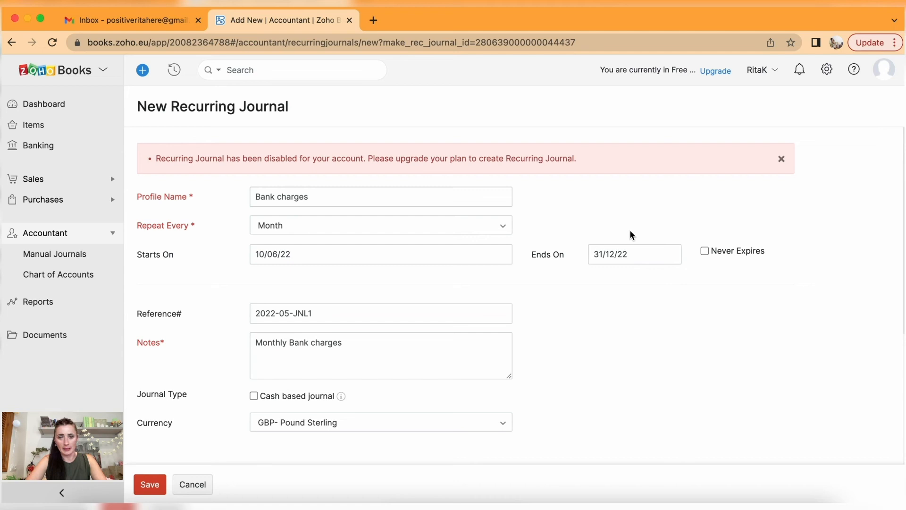
After the recurring-journal-disabled error, head back to the Manual Journals list.
scroll(631, 235, "down", 4)
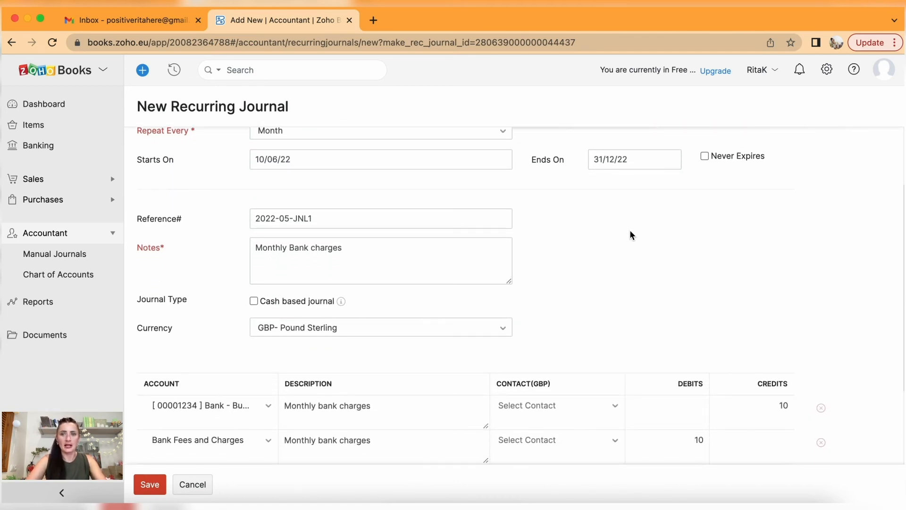
scroll(631, 235, "down", 5)
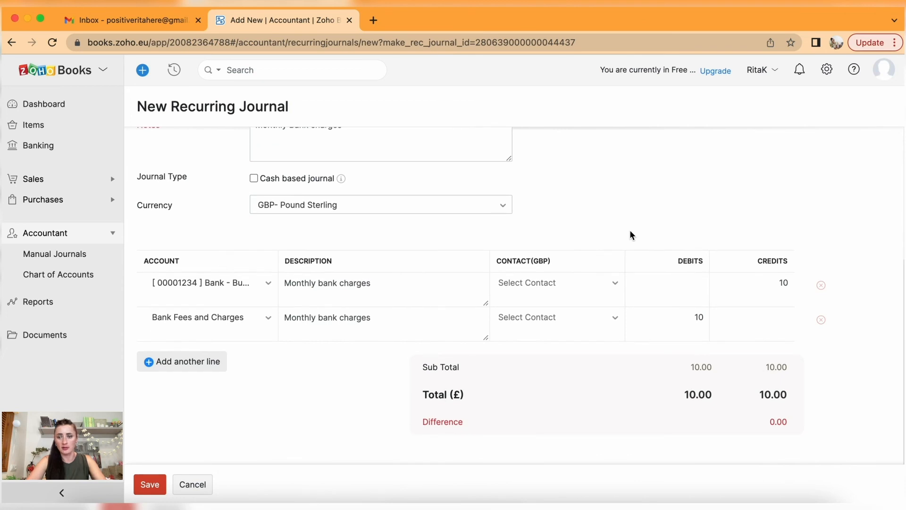
left_click(80, 255)
Discard the unsaved recurring journal, then open published journal JNL-1 and start a new comment on it.
left_click(497, 105)
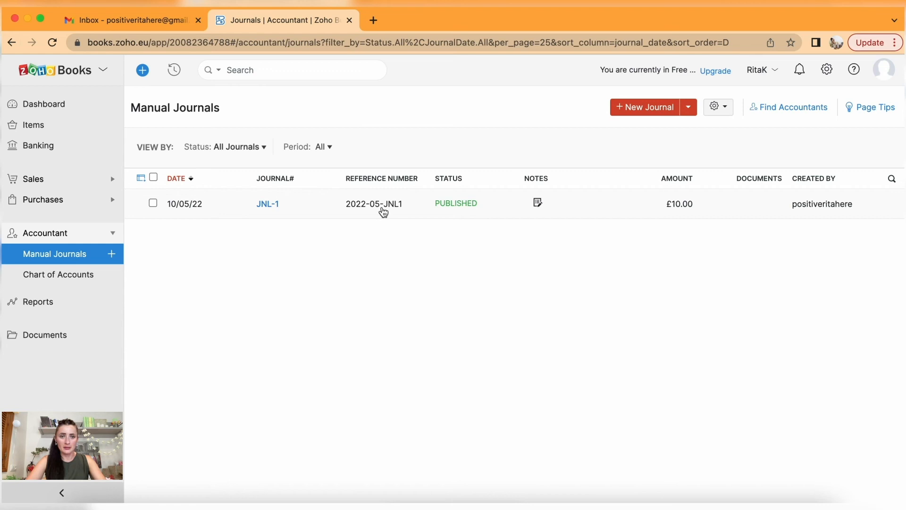
left_click(343, 209)
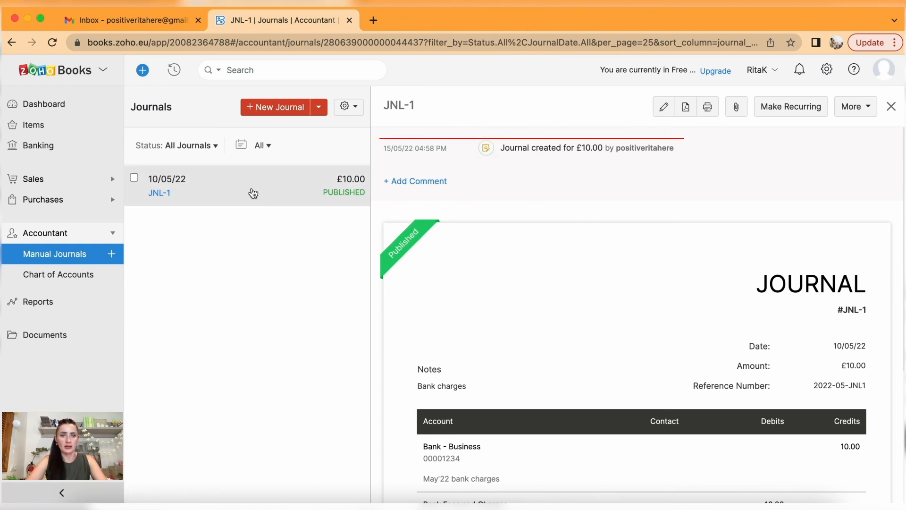
left_click(407, 184)
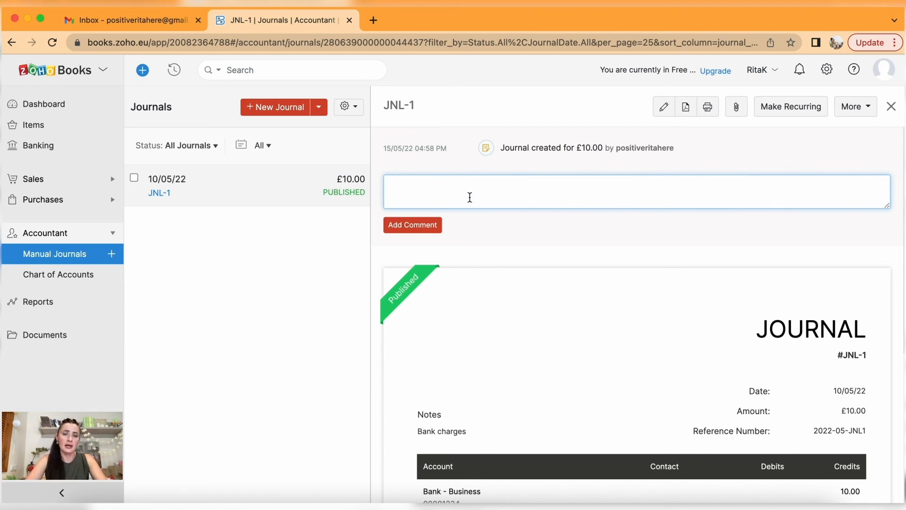
Dismiss the empty comment and More menu, then close JNL-1 to view the £10.00 journal in the list.
left_click(507, 236)
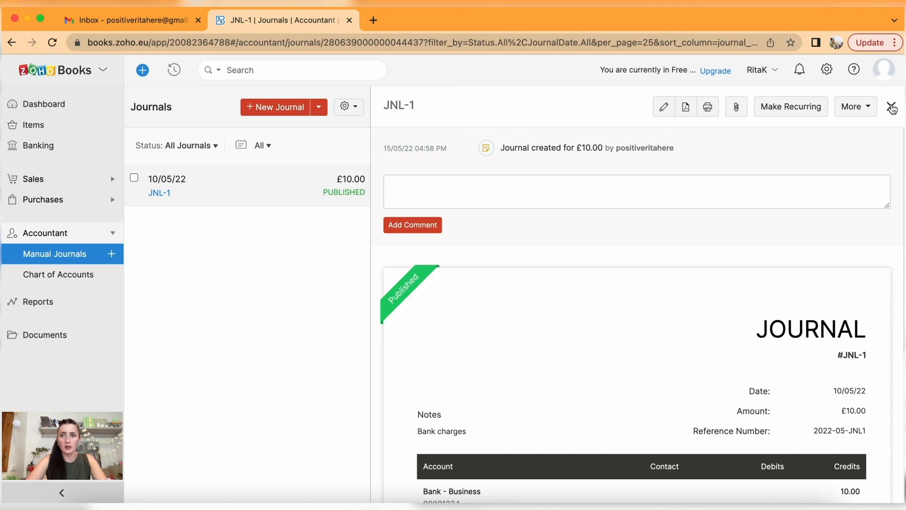
left_click(874, 111)
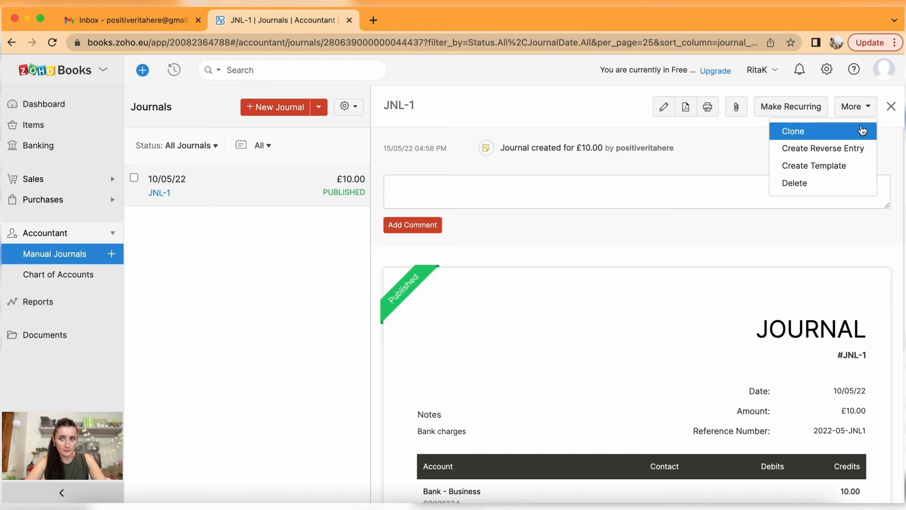
left_click(867, 107)
left_click(892, 107)
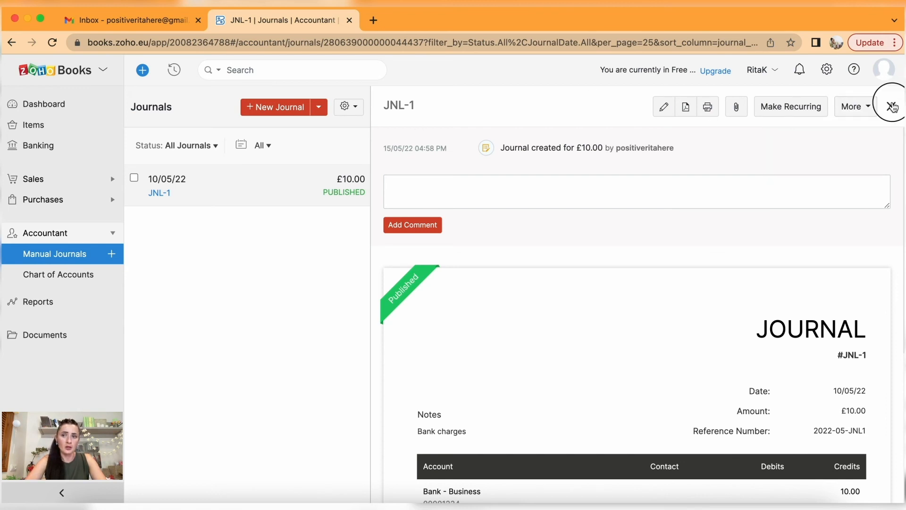
left_click(408, 258)
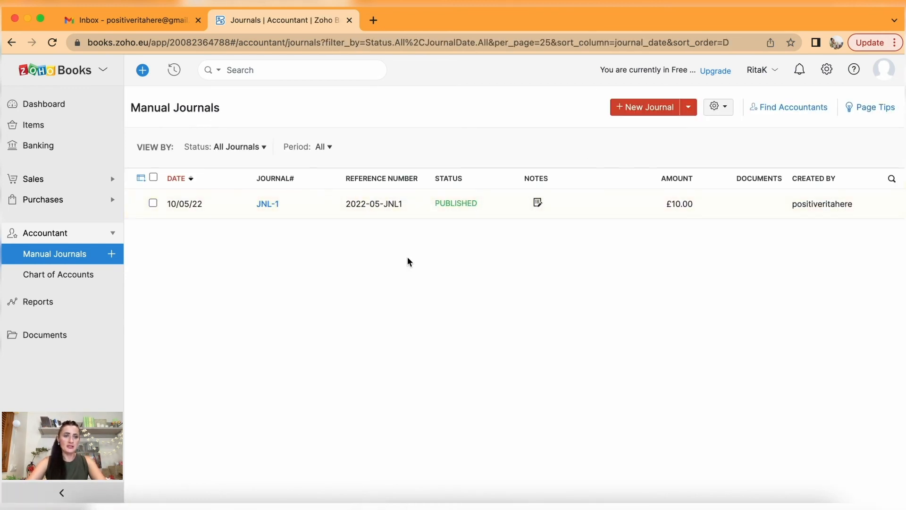
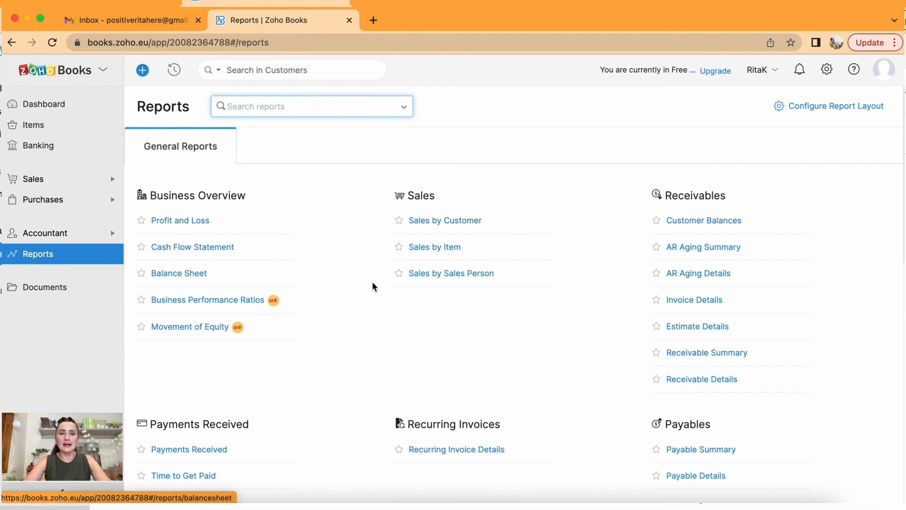
Star the Profit and Loss report, then scroll down to the Accountant and Currency report groups.
scroll(404, 301, "down", 10)
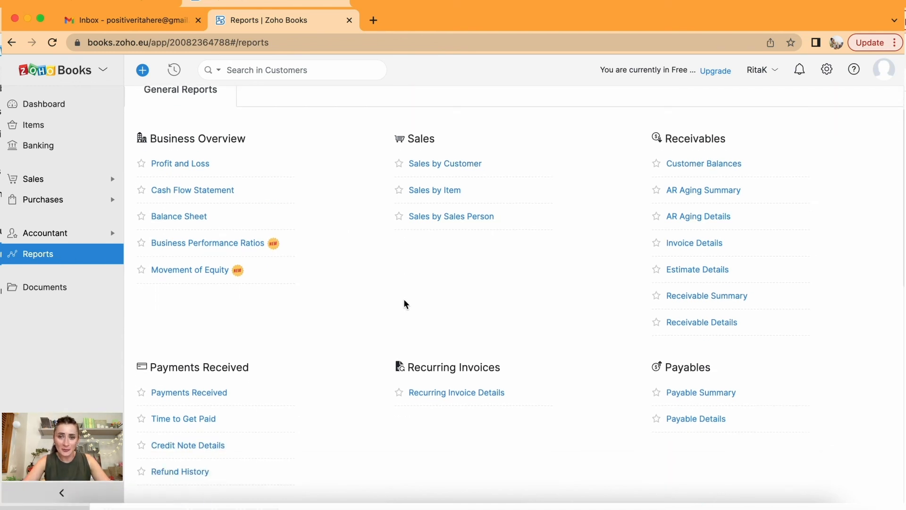
scroll(404, 302, "down", 4)
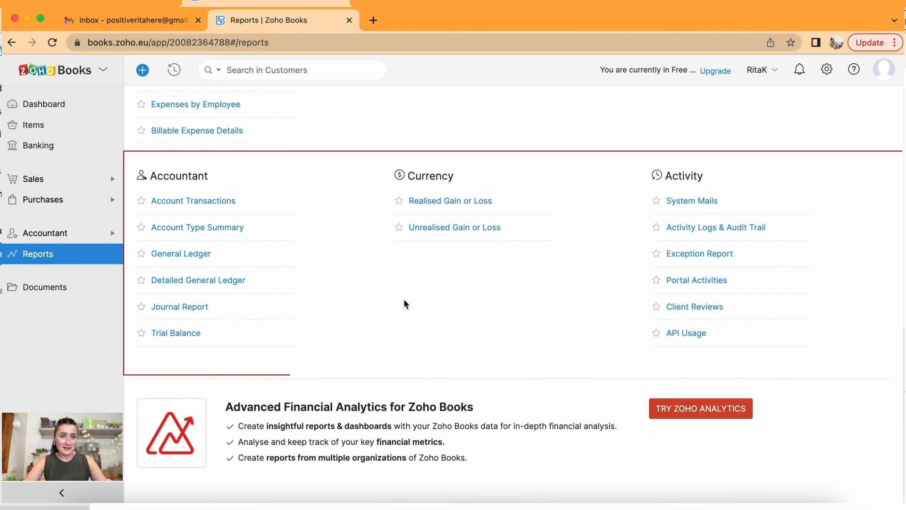
scroll(403, 302, "up", 4)
scroll(403, 302, "up", 3)
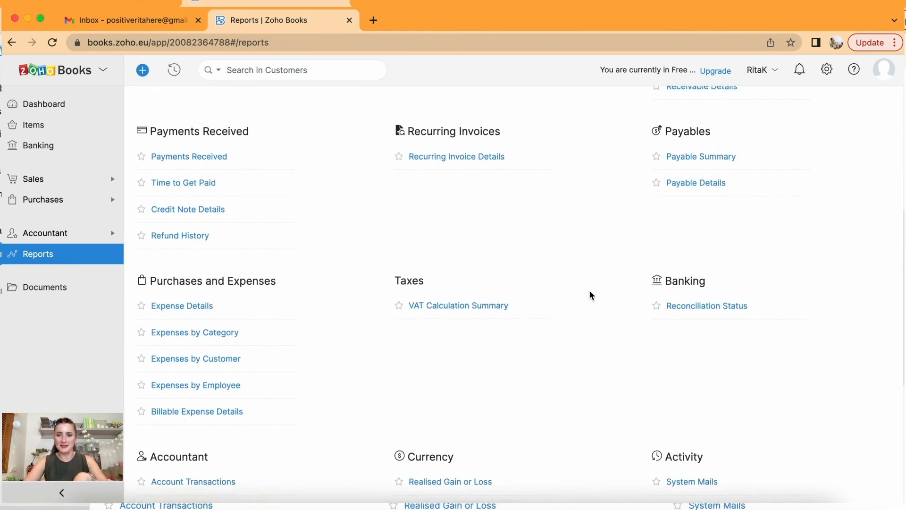
scroll(726, 289, "up", 4)
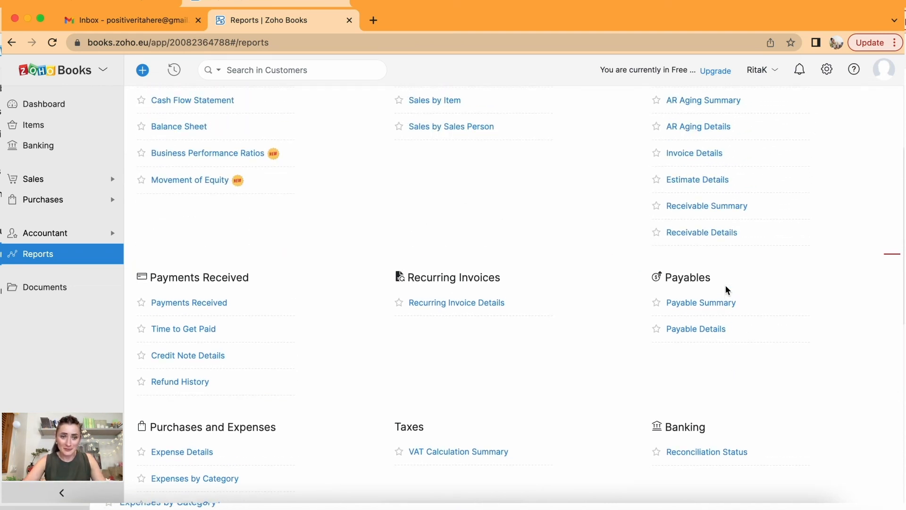
scroll(726, 290, "up", 1)
scroll(726, 286, "up", 2)
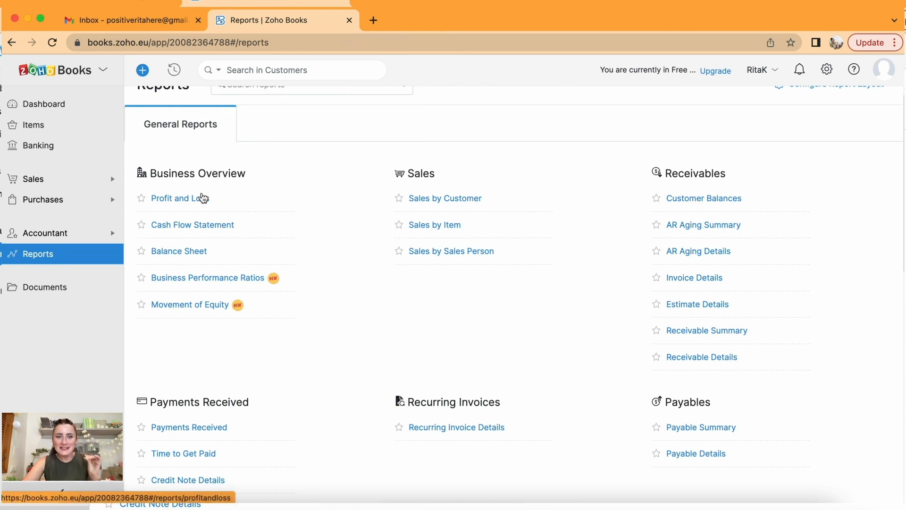
left_click(141, 199)
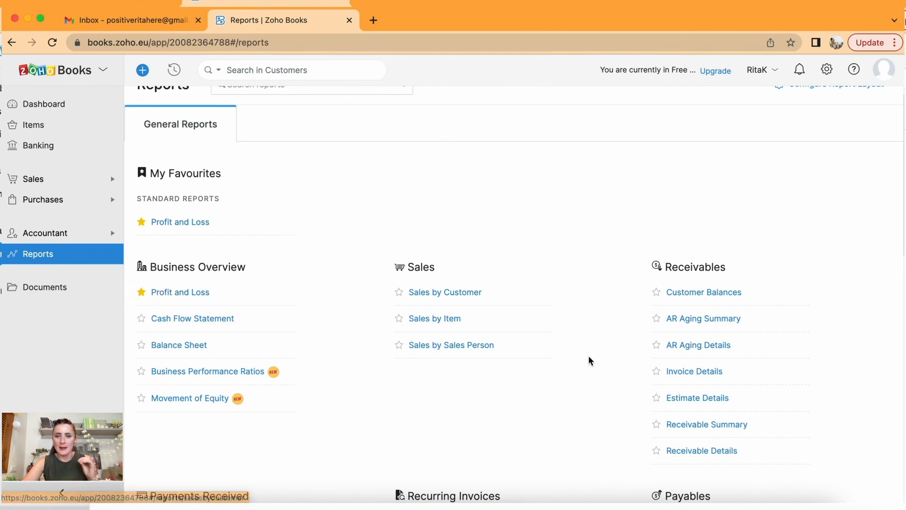
scroll(589, 358, "down", 1)
scroll(589, 356, "down", 2)
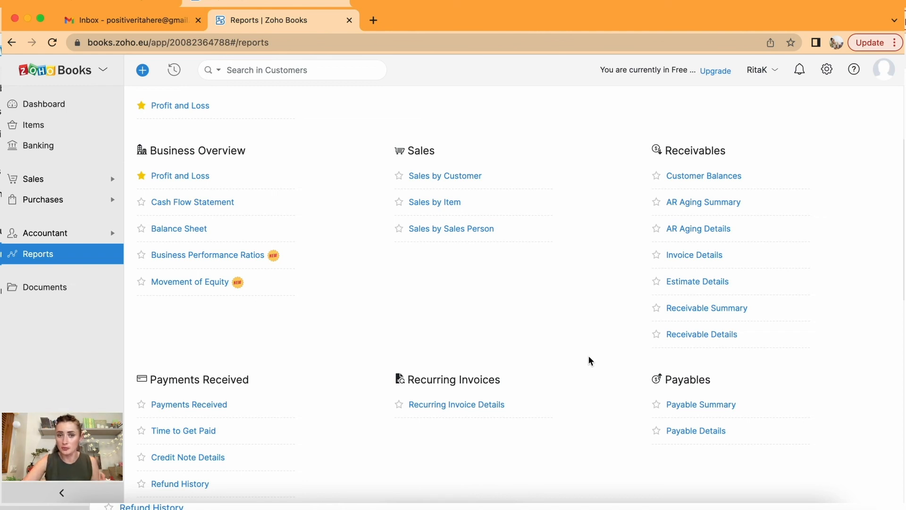
scroll(589, 357, "down", 10)
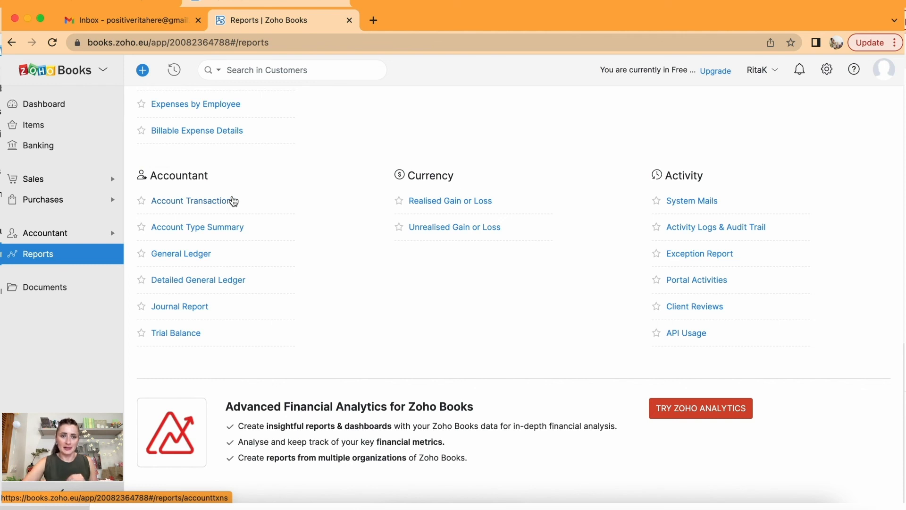
From the General Ledger, drill into Accounts Receivable's 9,854.00 debit to list May 2022 transactions.
left_click(206, 258)
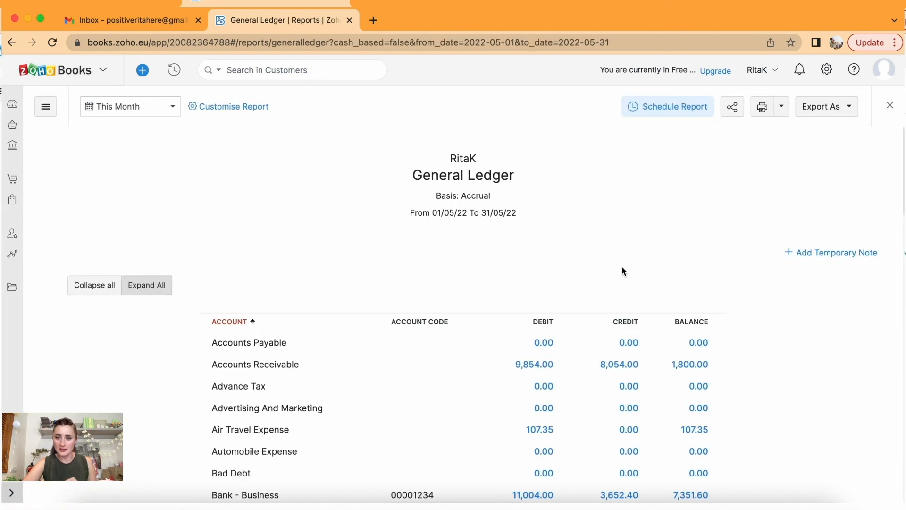
scroll(623, 250, "down", 2)
scroll(626, 217, "down", 4)
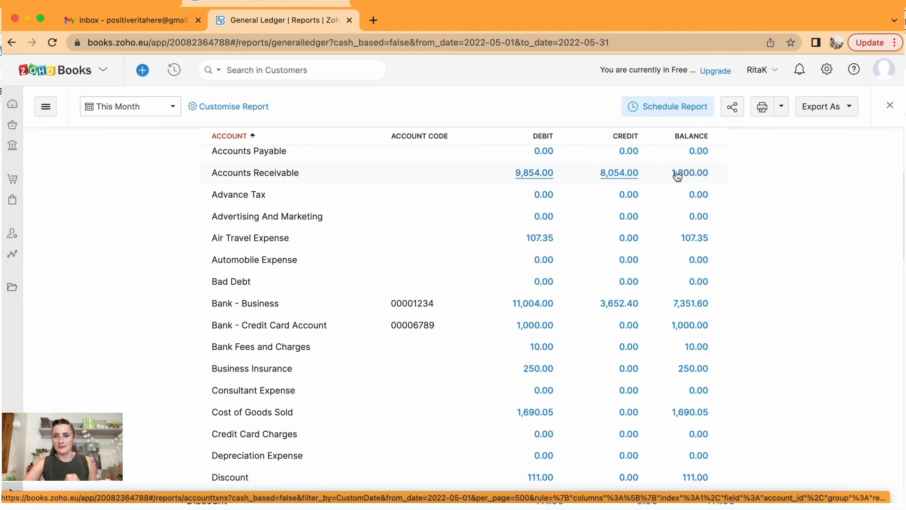
left_click(525, 176)
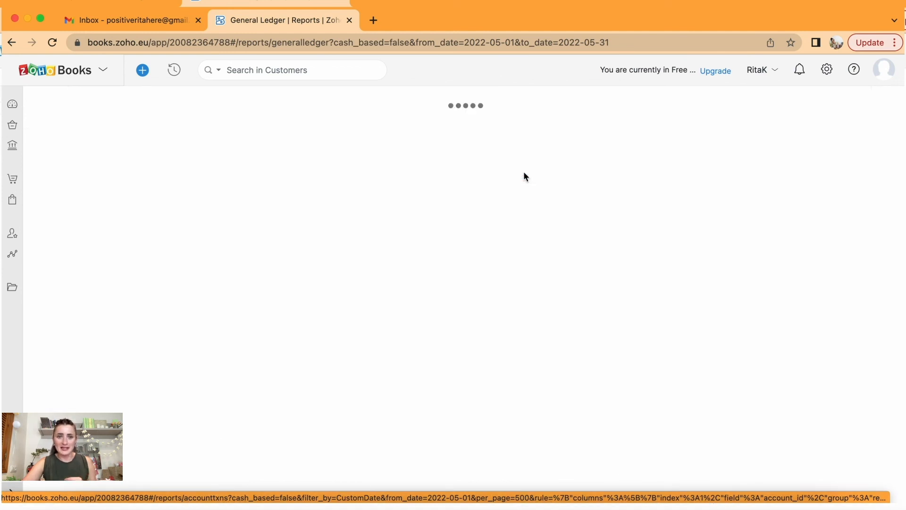
scroll(627, 241, "down", 5)
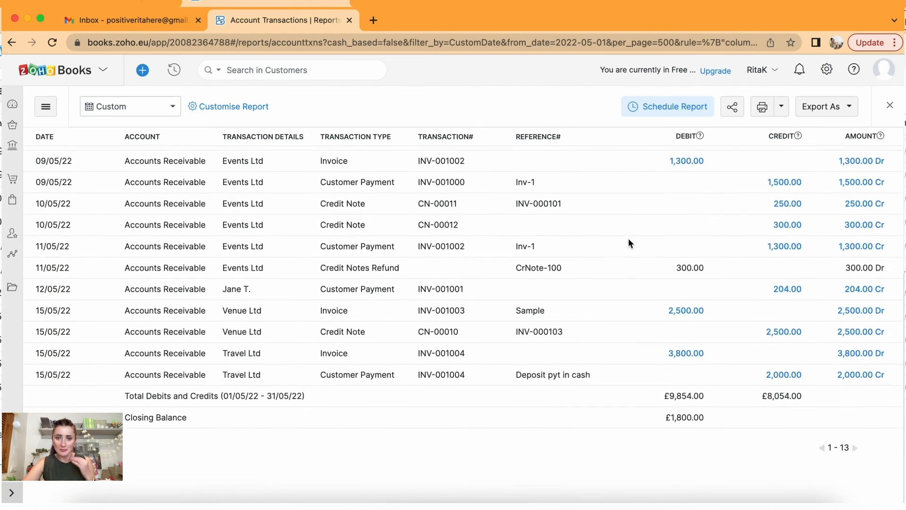
scroll(630, 243, "up", 5)
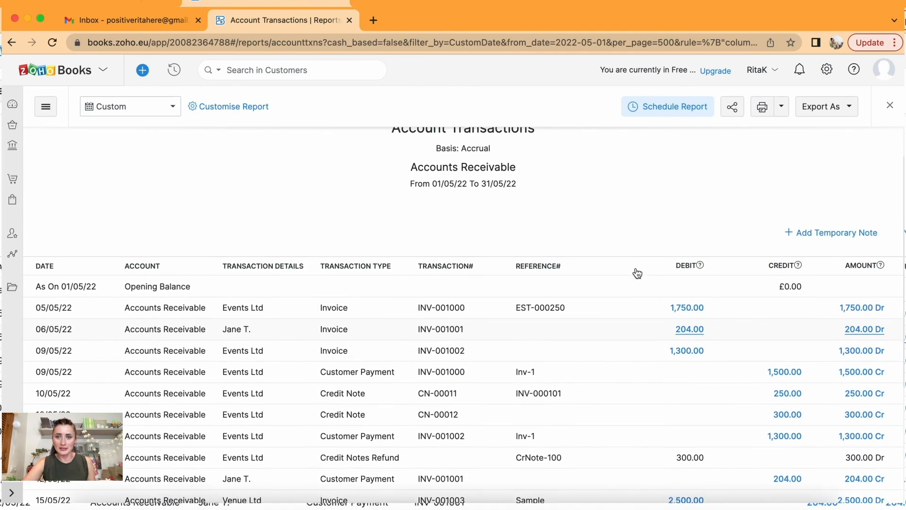
scroll(636, 273, "down", 2)
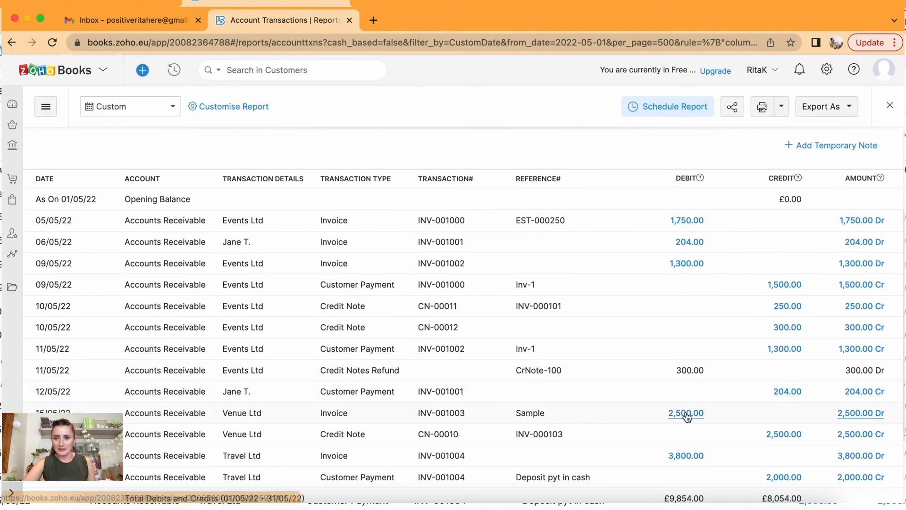
scroll(779, 349, "down", 2)
scroll(780, 358, "down", 1)
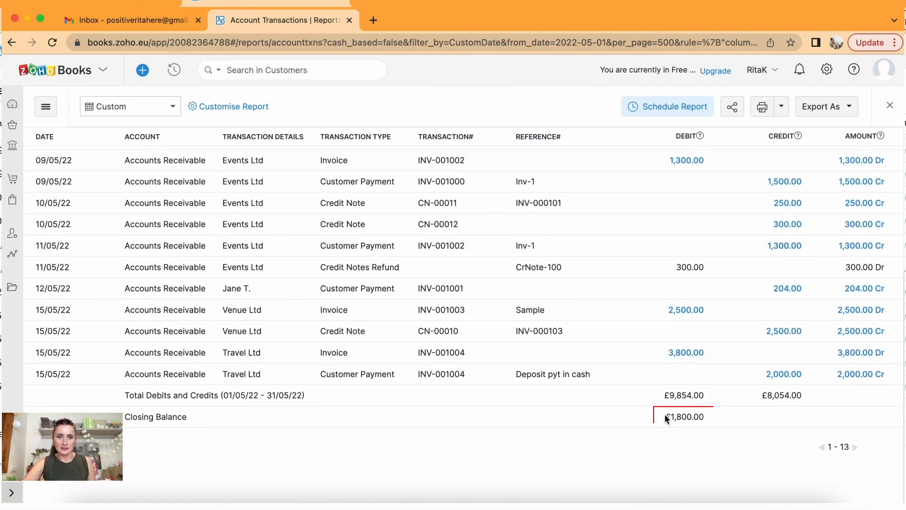
scroll(665, 414, "up", 4)
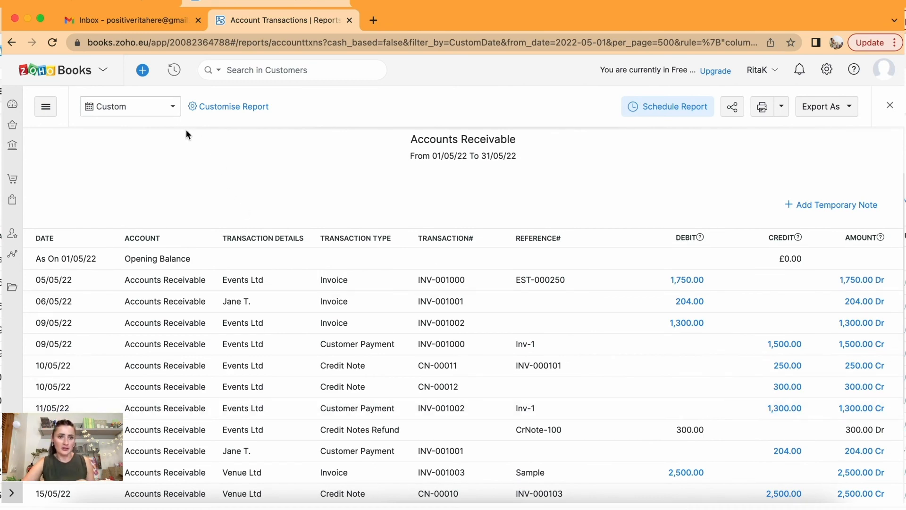
scroll(182, 132, "up", 2)
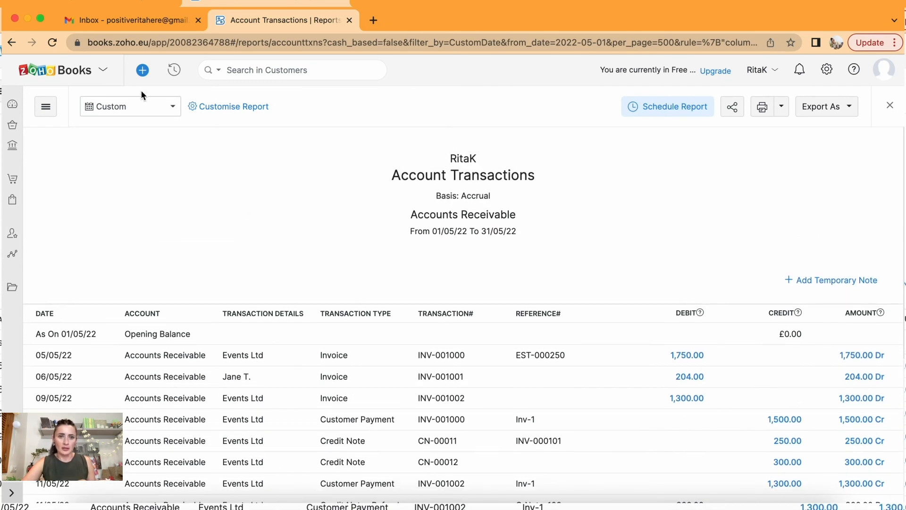
Close Account Transactions and drill into the £1,690.05 Cost of Goods Sold in Expenses by Category.
left_click(890, 106)
scroll(403, 279, "down", 10)
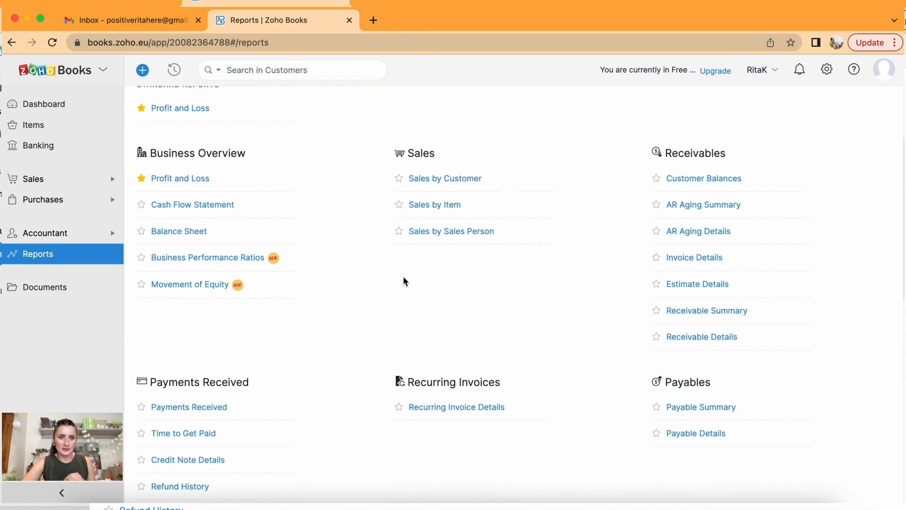
scroll(404, 280, "up", 5)
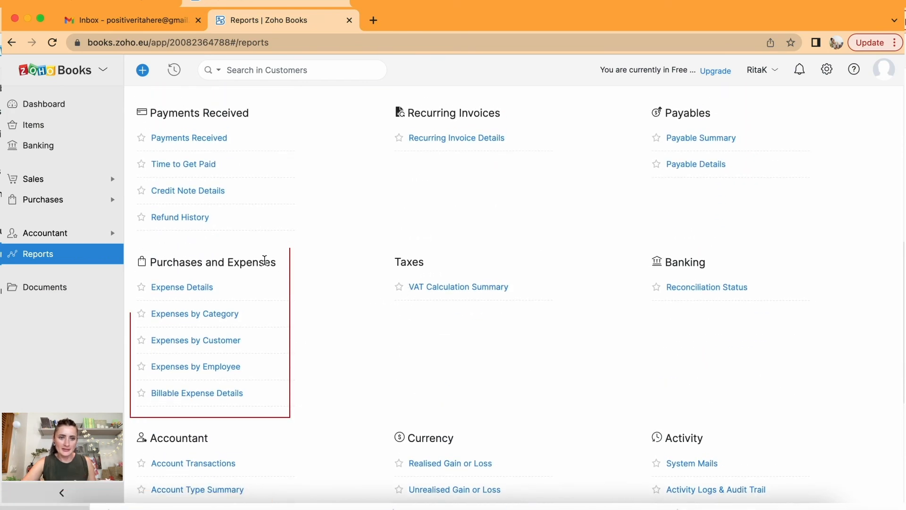
left_click(203, 314)
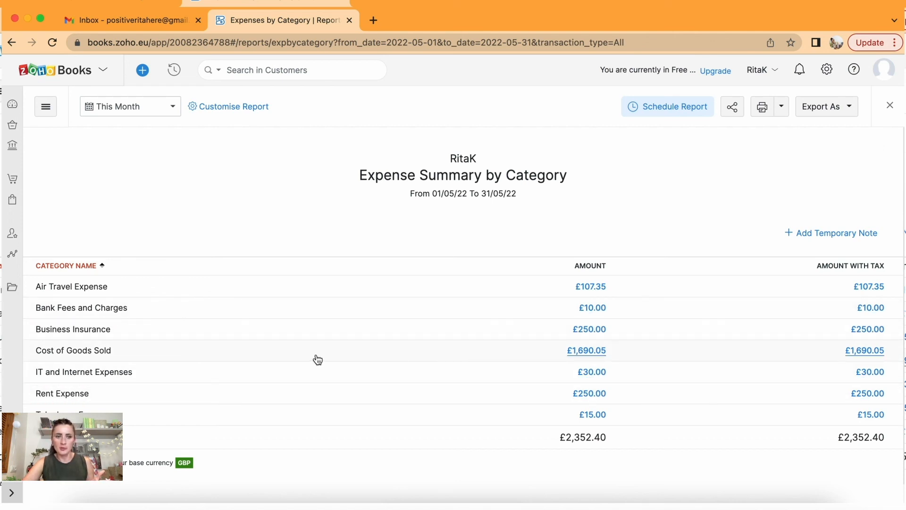
left_click(592, 351)
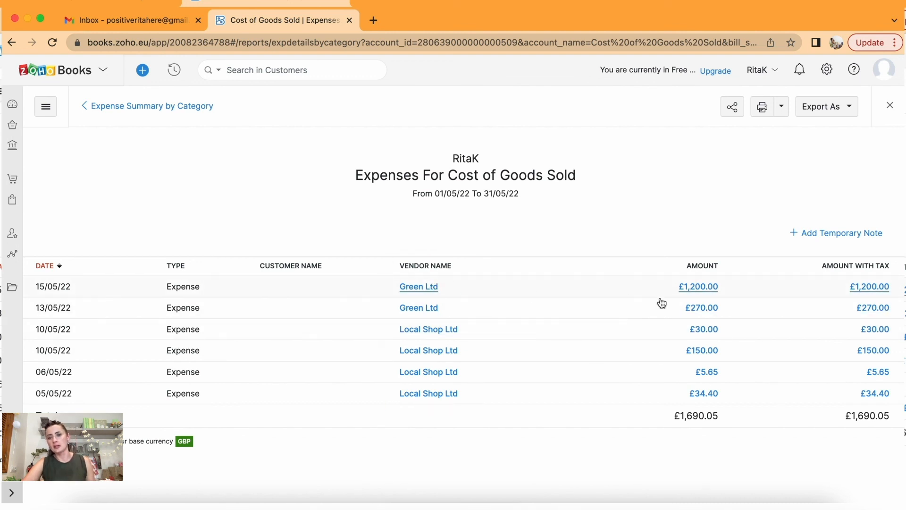
View the £1,200.00 Green Ltd expense, then go back to the Reports overview.
left_click(703, 287)
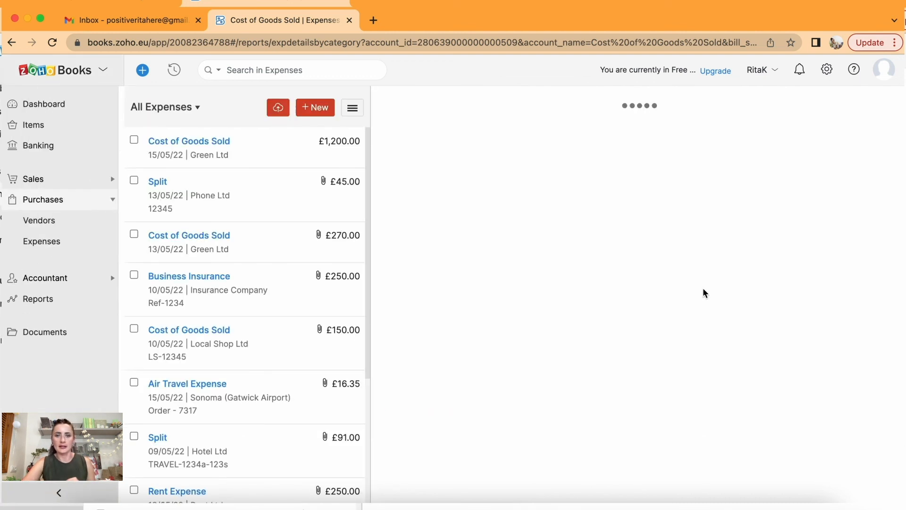
scroll(557, 439, "down", 2)
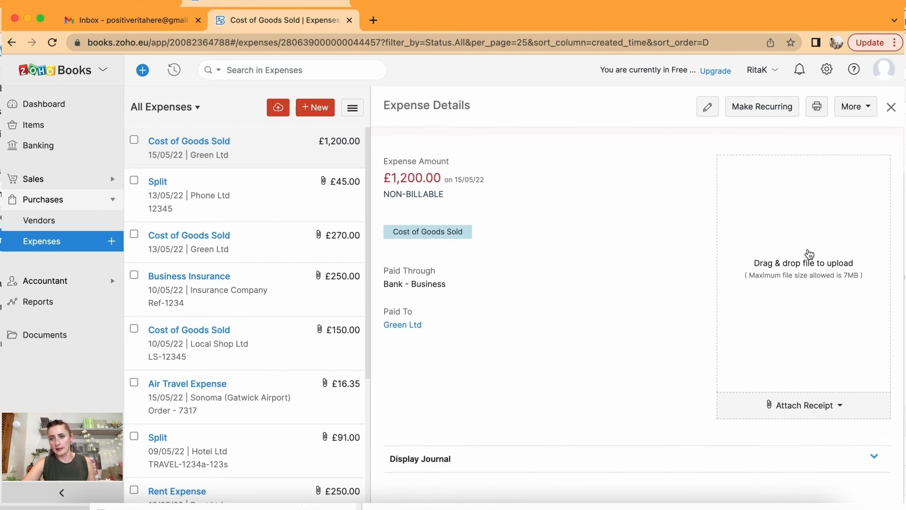
left_click(891, 107)
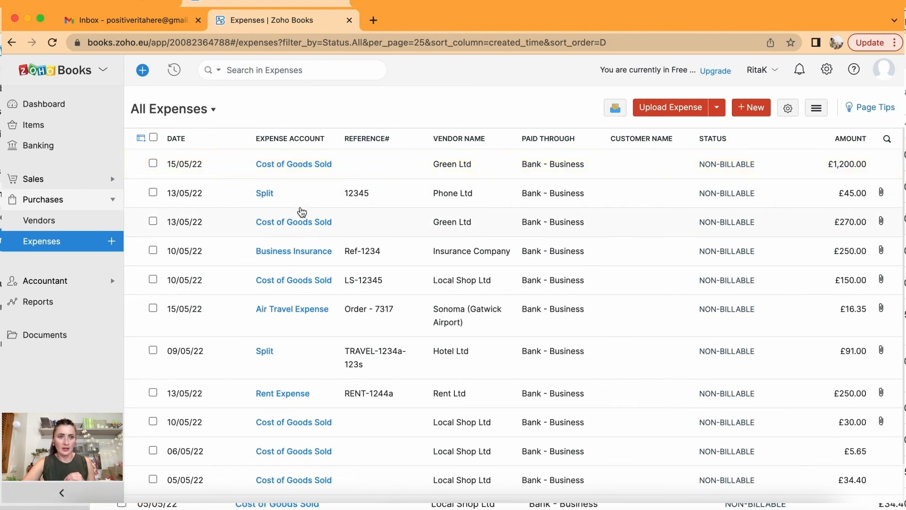
left_click(43, 301)
scroll(323, 354, "down", 12)
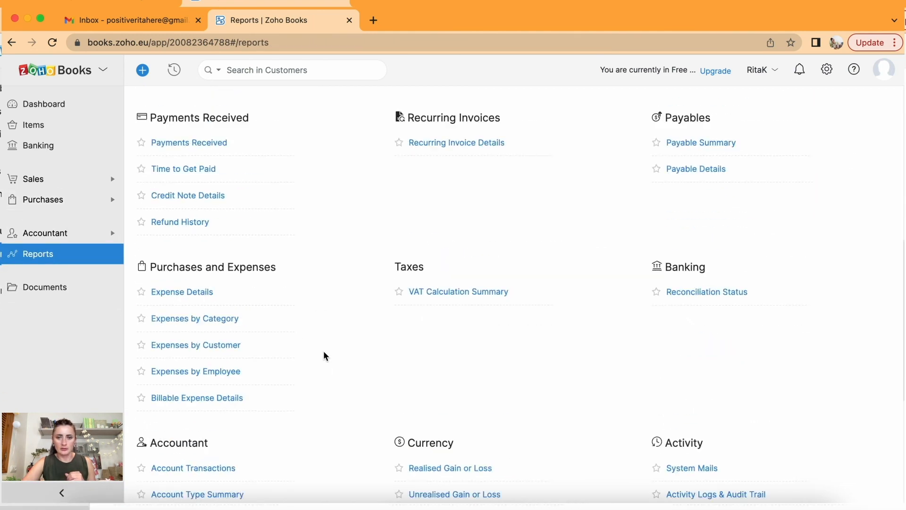
In May's Bank - Business Reconciliation Status, check unmatched lines, then show matched/categorised transactions.
scroll(325, 355, "up", 8)
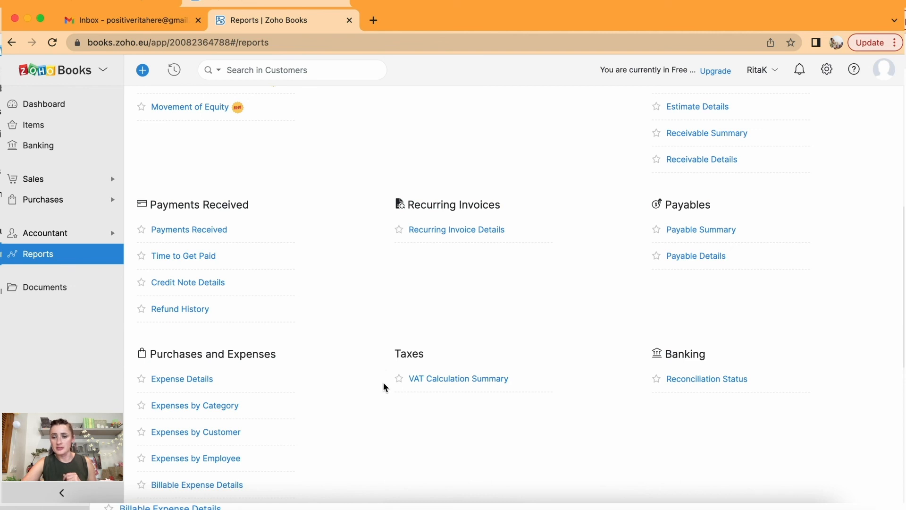
left_click(707, 379)
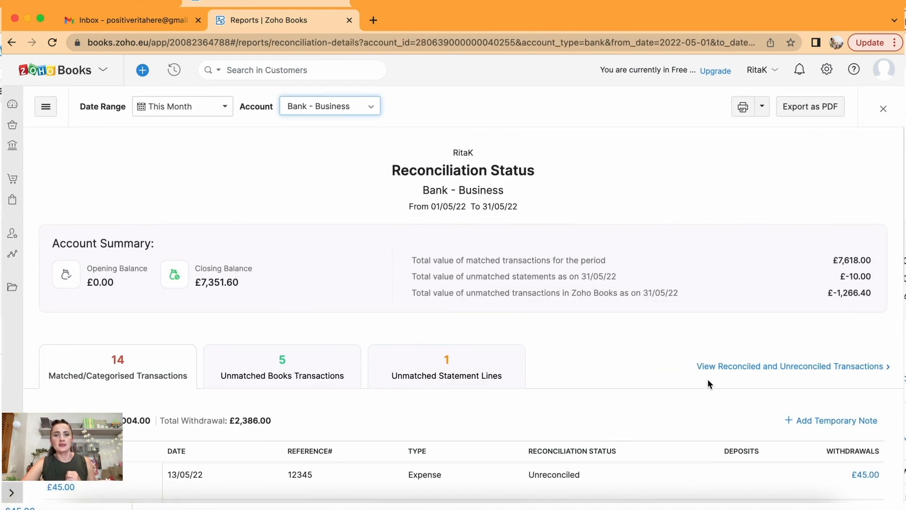
scroll(708, 375, "down", 3)
left_click(473, 159)
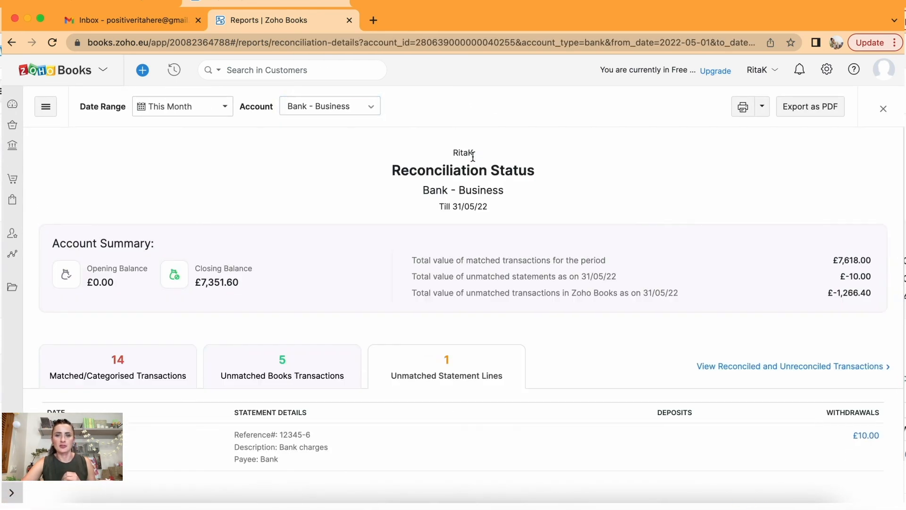
scroll(529, 368, "down", 2)
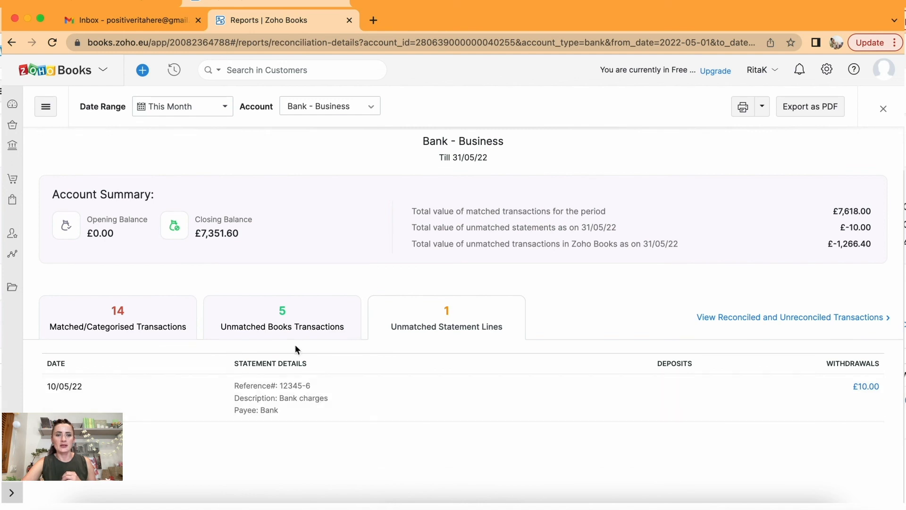
left_click(290, 331)
scroll(290, 332, "down", 8)
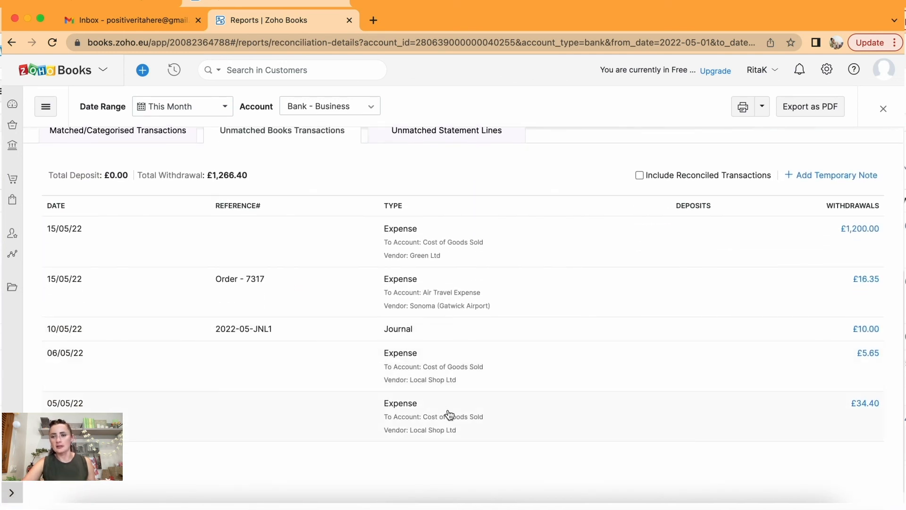
scroll(449, 414, "up", 1)
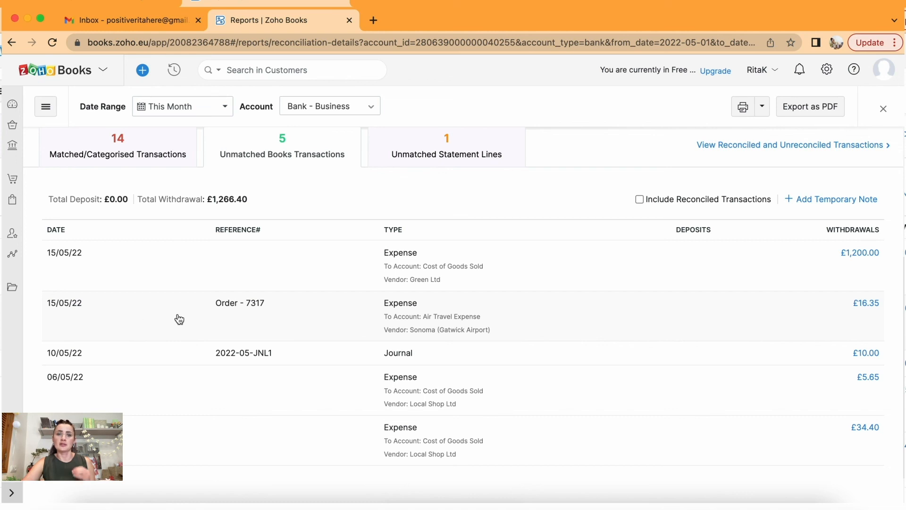
scroll(231, 328, "up", 5)
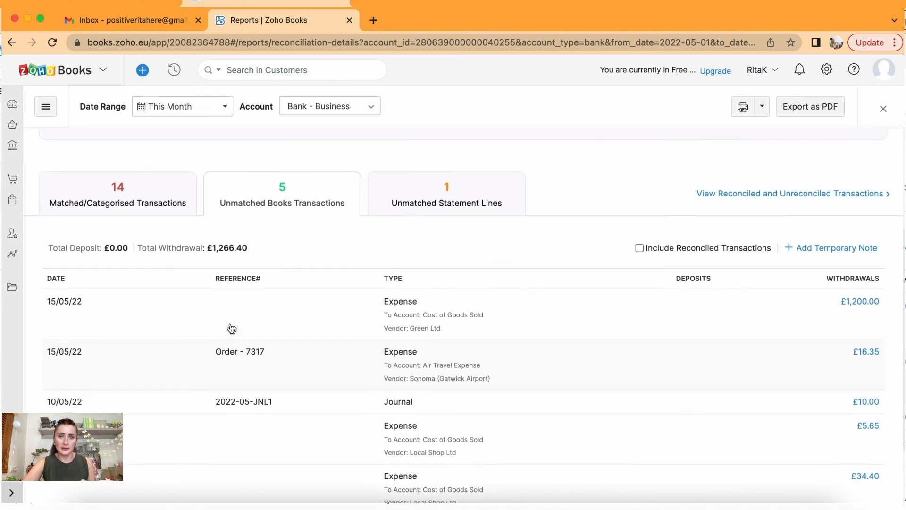
left_click(148, 324)
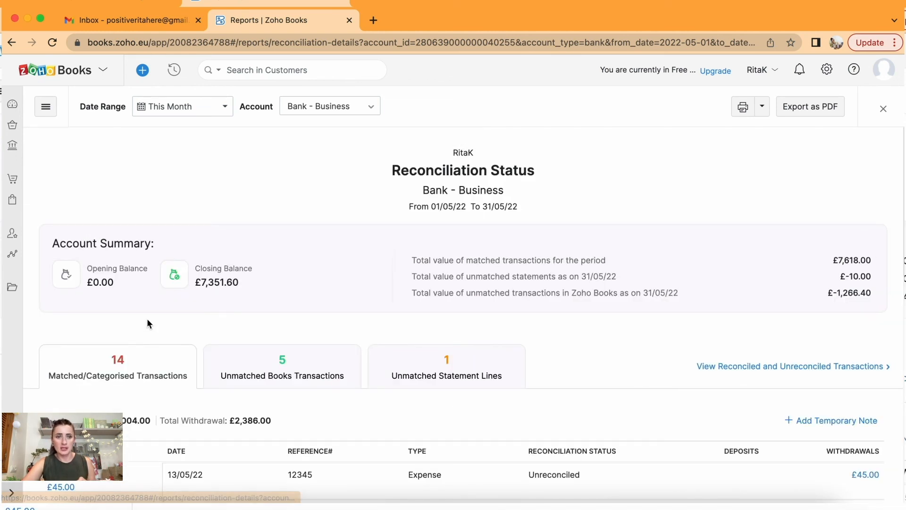
View the May 2022 Payable Summary, which shows no data, then return to Reports.
left_click(8, 254)
scroll(450, 348, "down", 2)
scroll(449, 347, "down", 7)
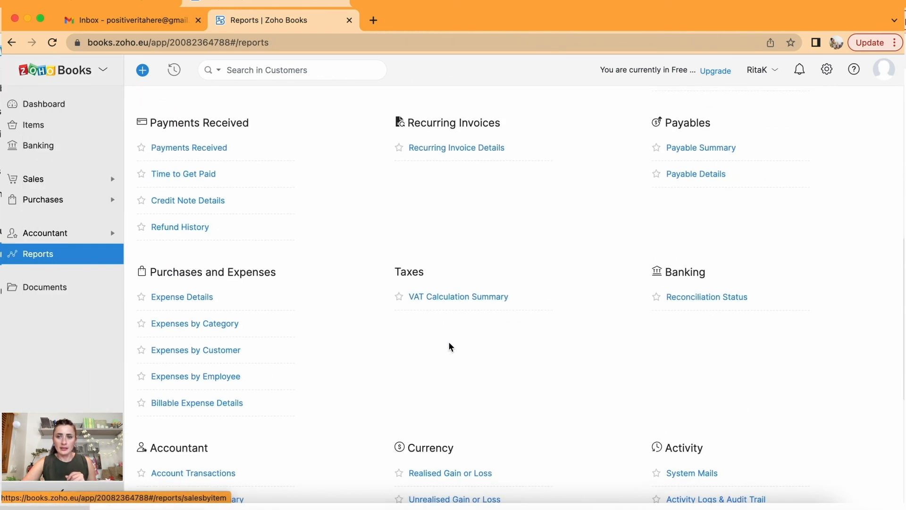
scroll(450, 348, "up", 3)
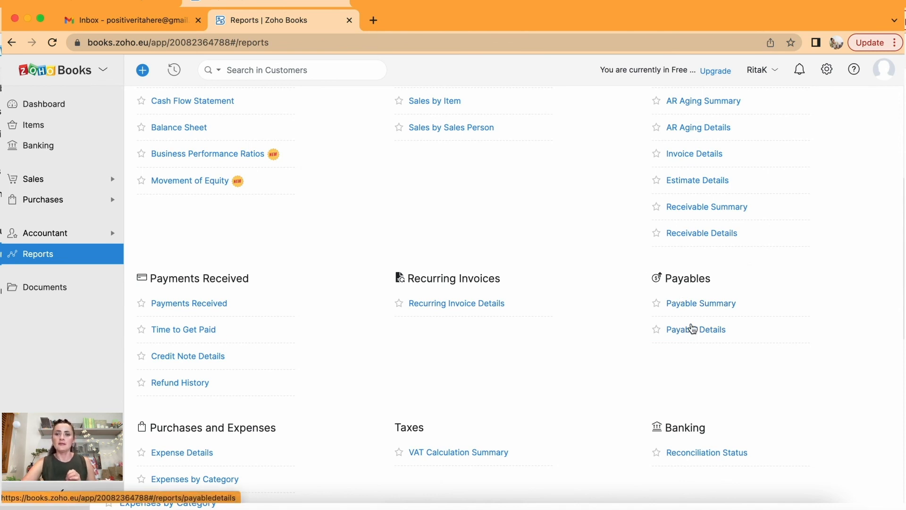
left_click(691, 303)
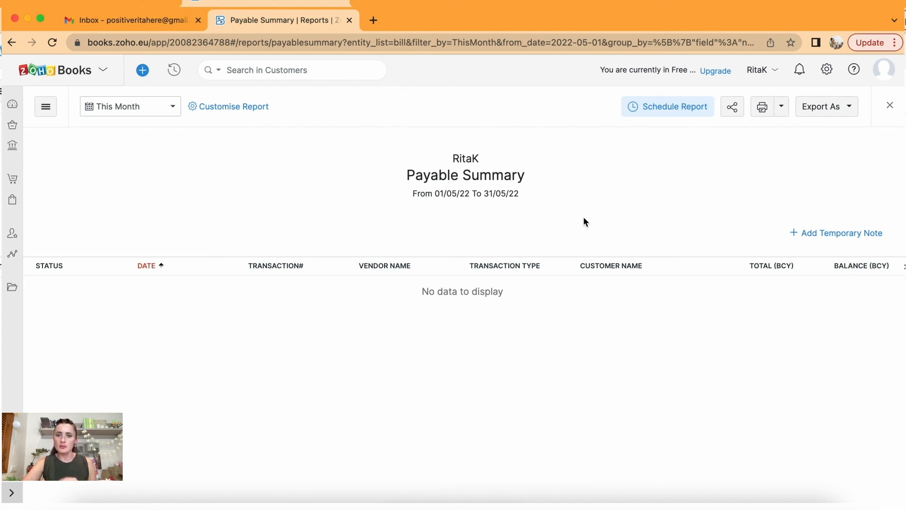
left_click(12, 254)
scroll(446, 171, "down", 3)
scroll(446, 172, "down", 2)
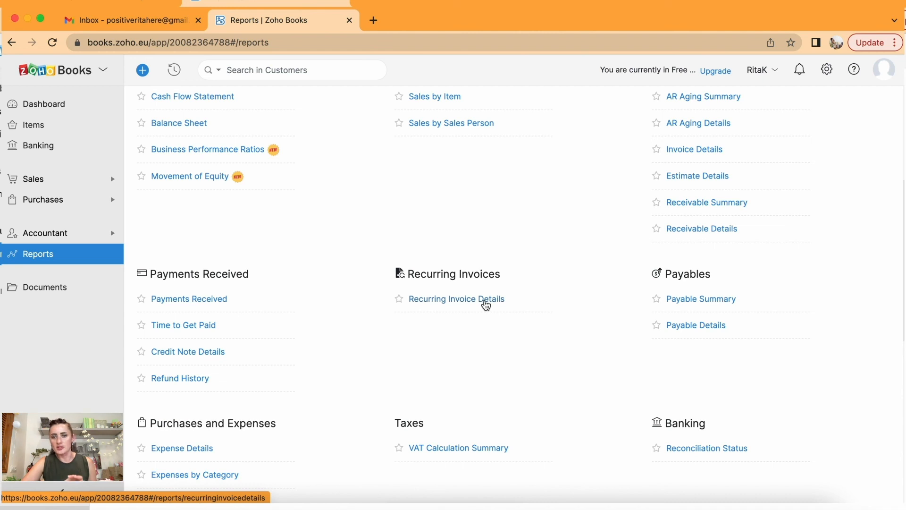
Show Recurring Invoice Details for This Year, then go back to the reports list.
left_click(485, 302)
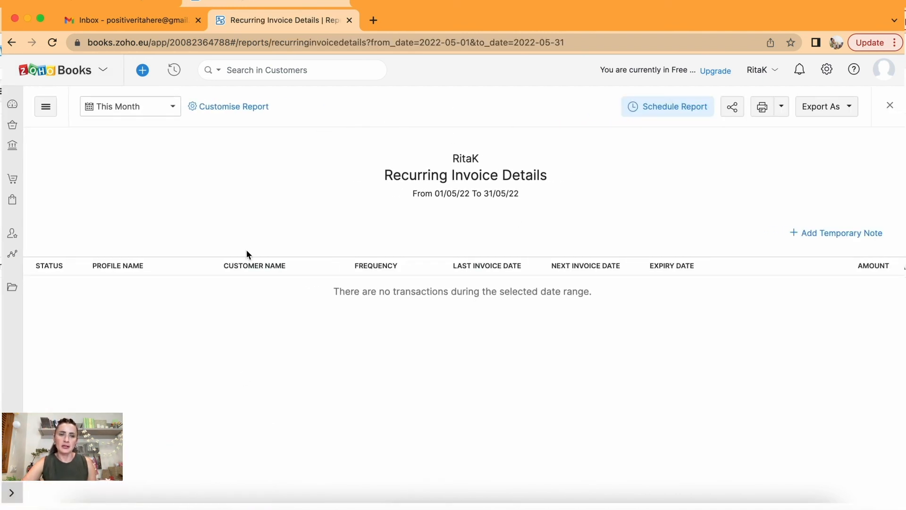
left_click(172, 108)
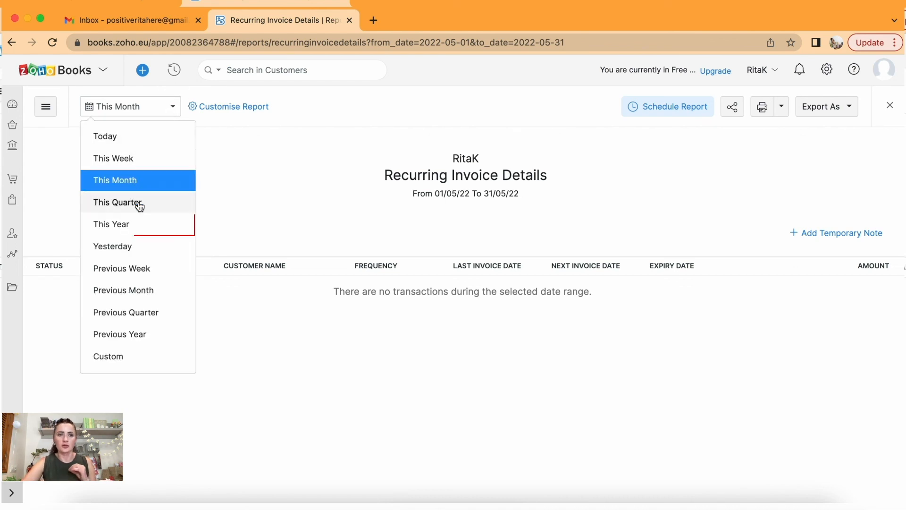
left_click(140, 232)
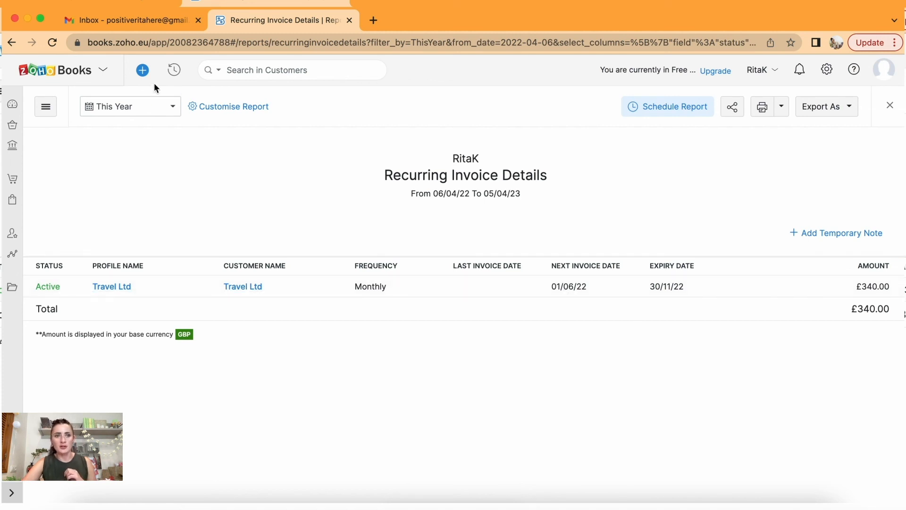
left_click(169, 109)
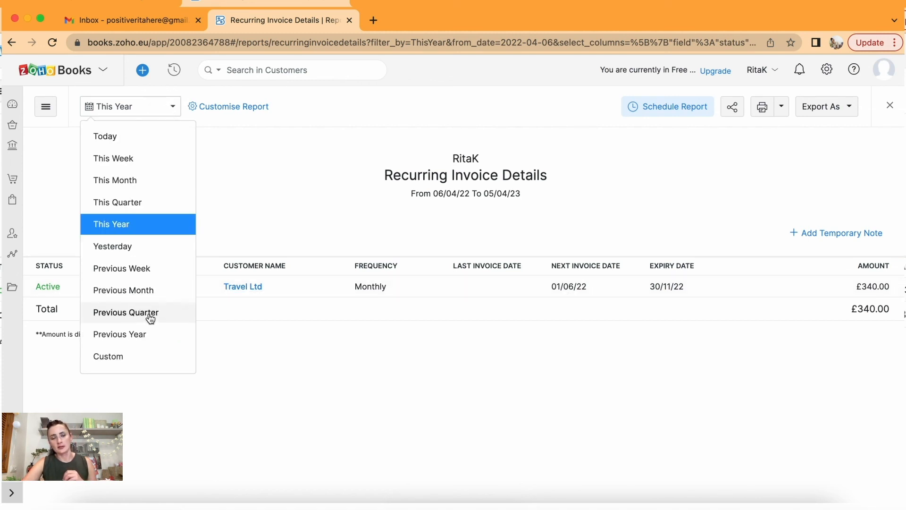
left_click(264, 167)
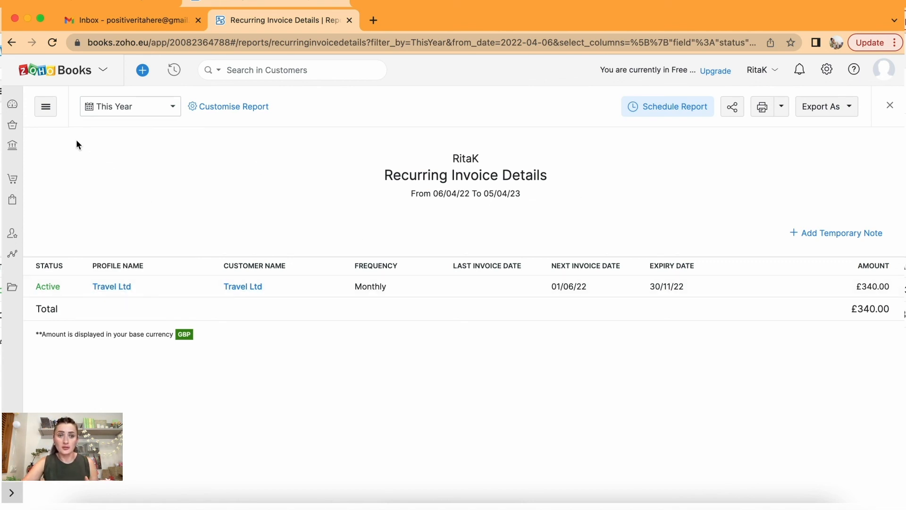
left_click(13, 254)
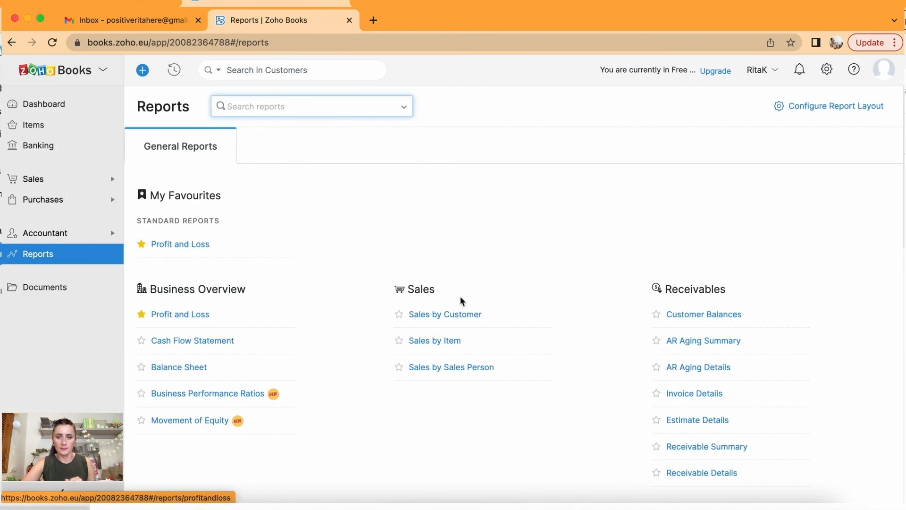
View Time to Get Paid, with both customers paying 100% within 0–15 days, then return.
scroll(511, 200, "down", 5)
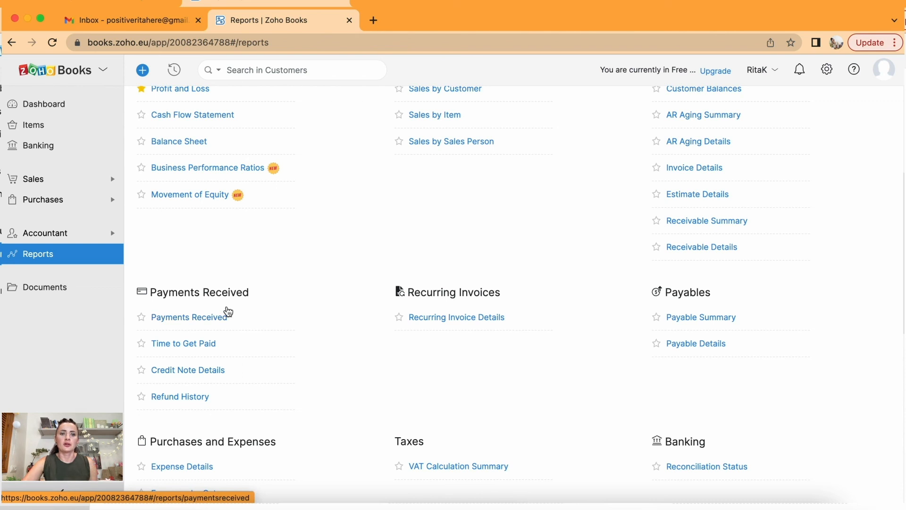
left_click(208, 346)
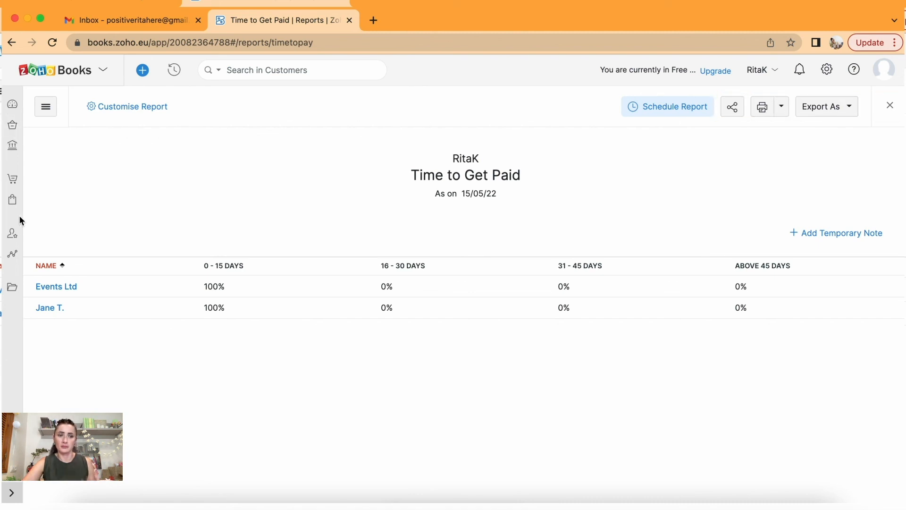
left_click(13, 254)
scroll(391, 218, "down", 4)
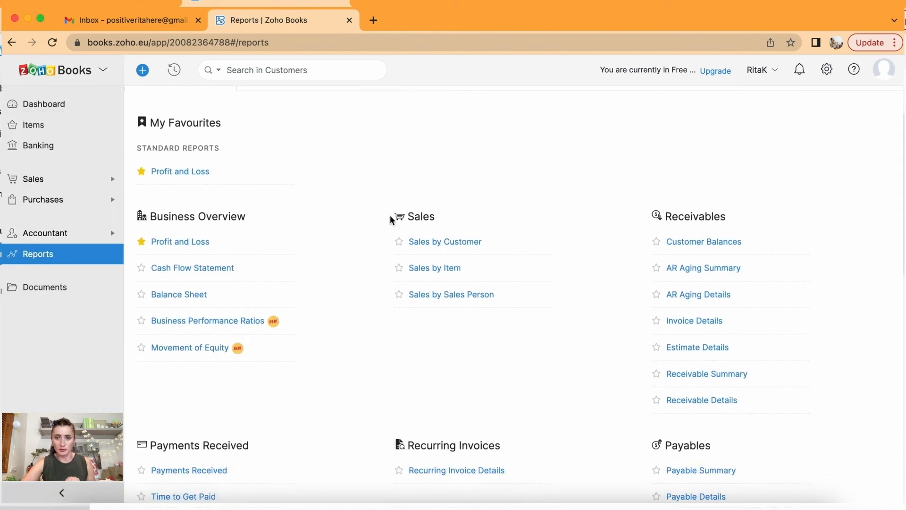
scroll(391, 219, "up", 3)
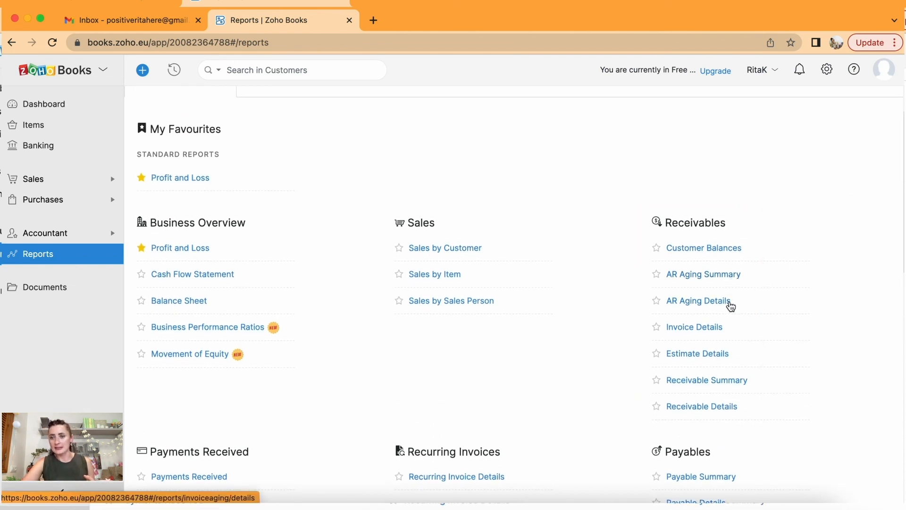
Drill from AR Aging Summary into Travel Ltd's current £1,800.00 balance, then return to Reports.
left_click(717, 276)
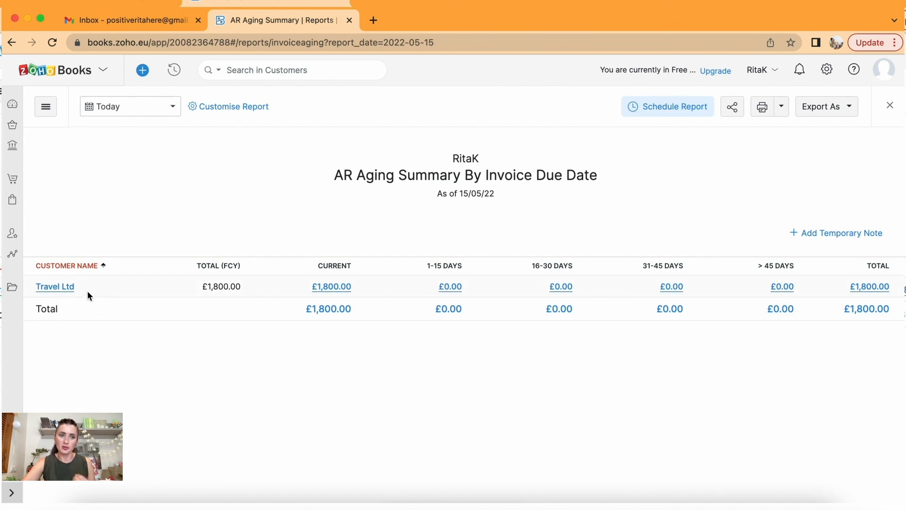
left_click(330, 289)
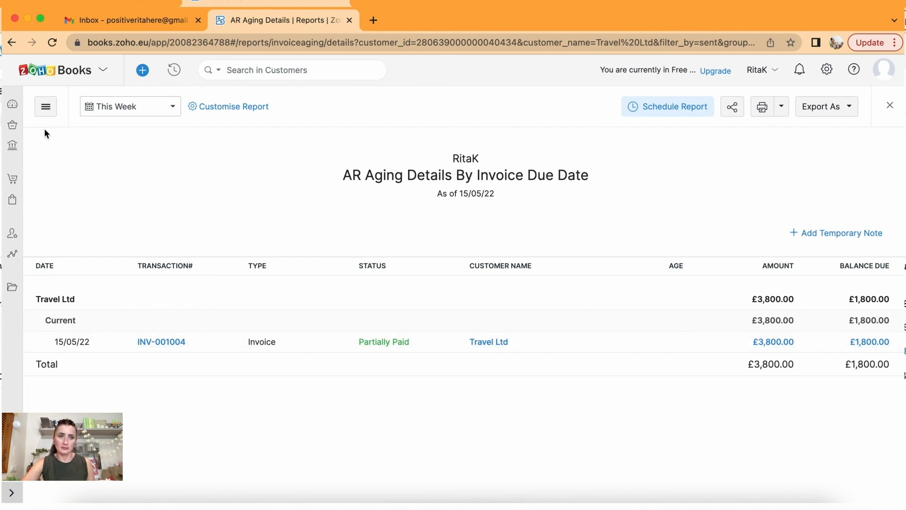
left_click(12, 254)
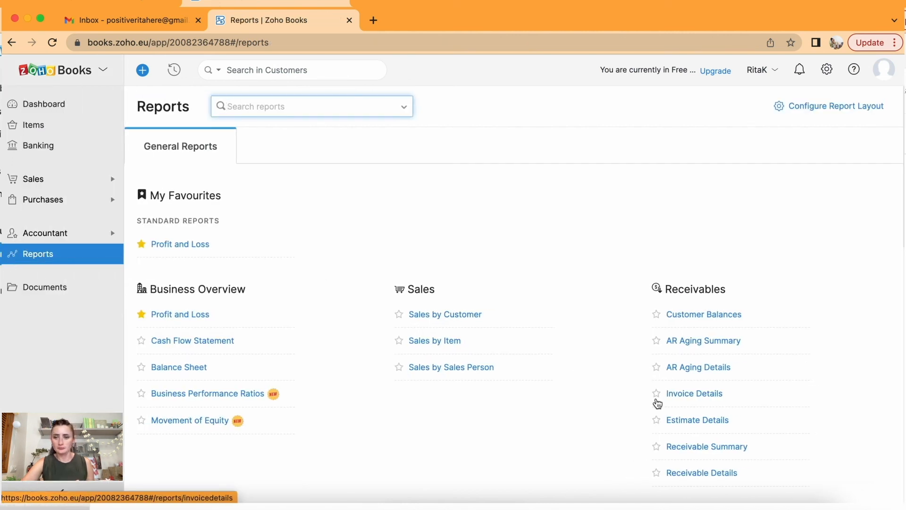
Look over May's Sales by Item report, 102 items totalling £6,504.00, then return to Reports.
scroll(658, 404, "down", 2)
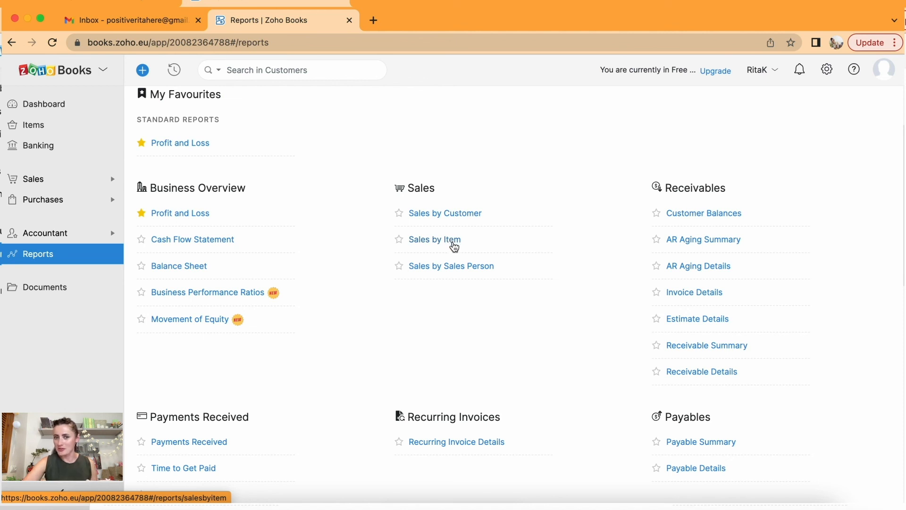
left_click(444, 240)
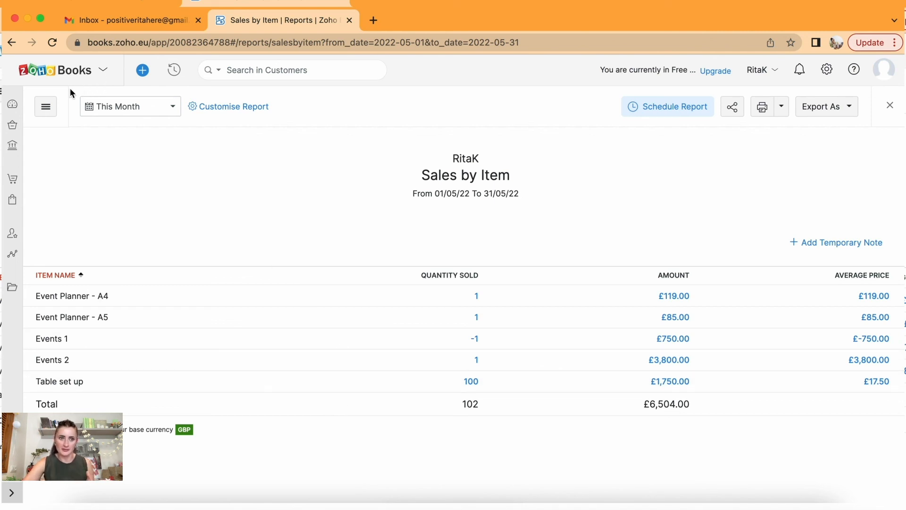
left_click(13, 254)
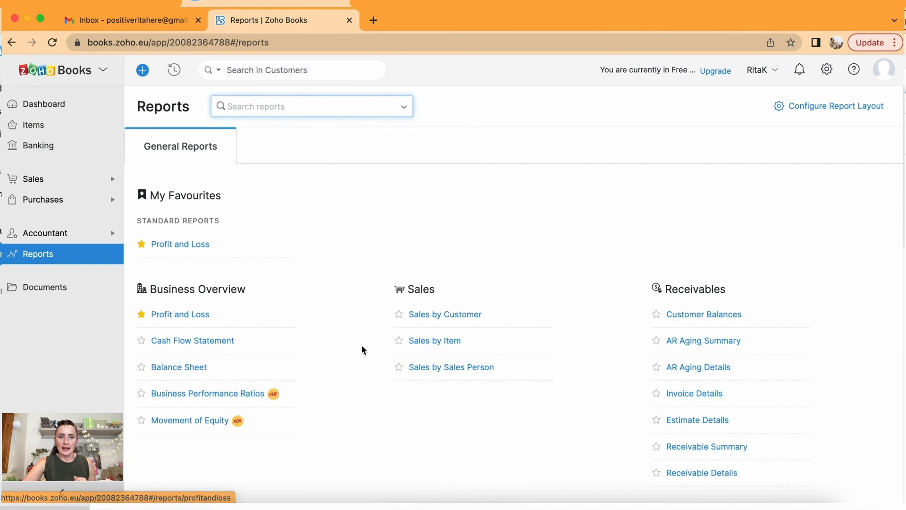
Open the Balance Sheet and scroll through assets and liabilities, both totalling 11,151.60.
scroll(370, 326, "down", 2)
scroll(373, 301, "down", 1)
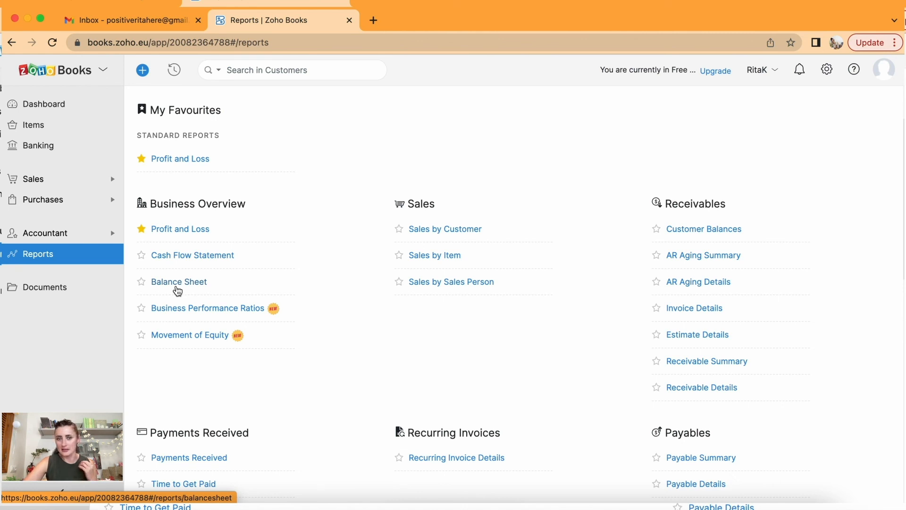
left_click(177, 283)
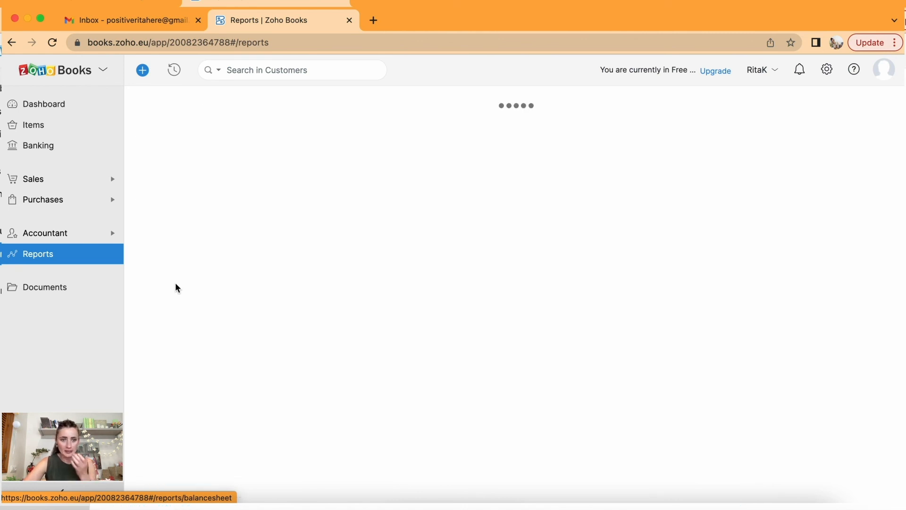
scroll(392, 361, "down", 5)
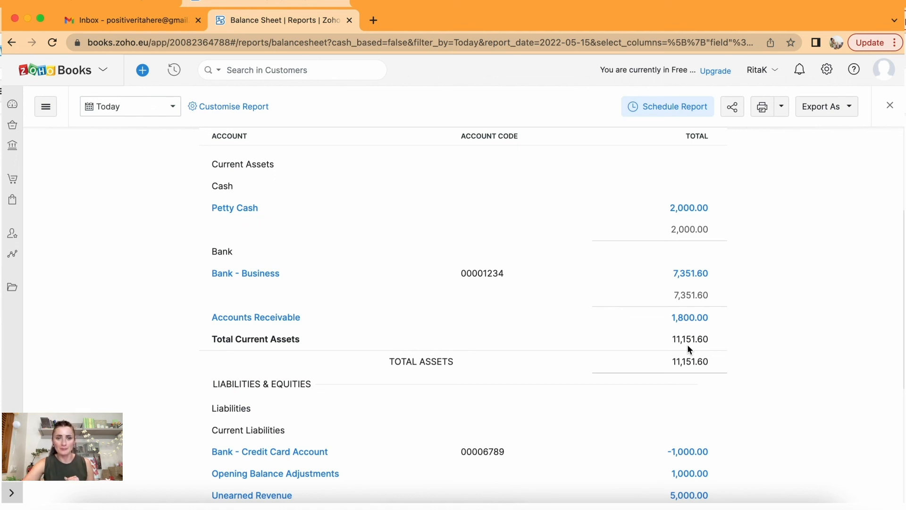
scroll(689, 348, "down", 5)
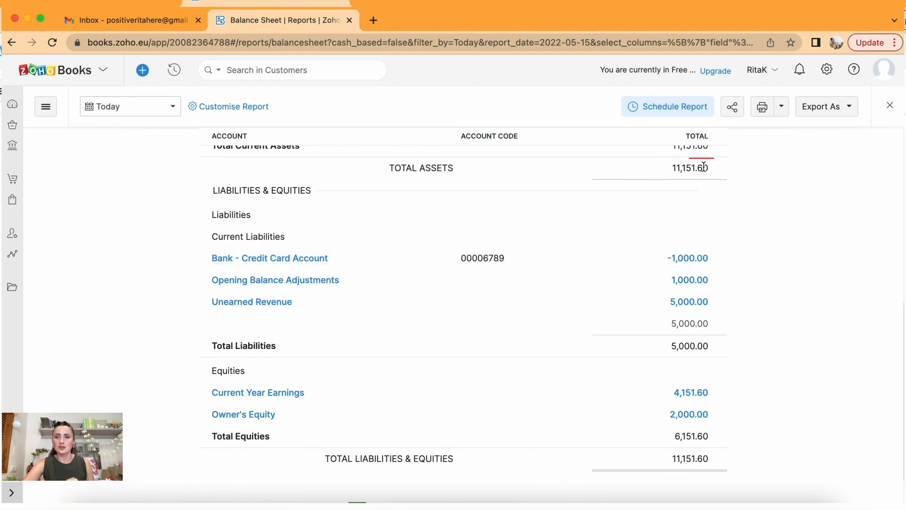
scroll(671, 163, "up", 3)
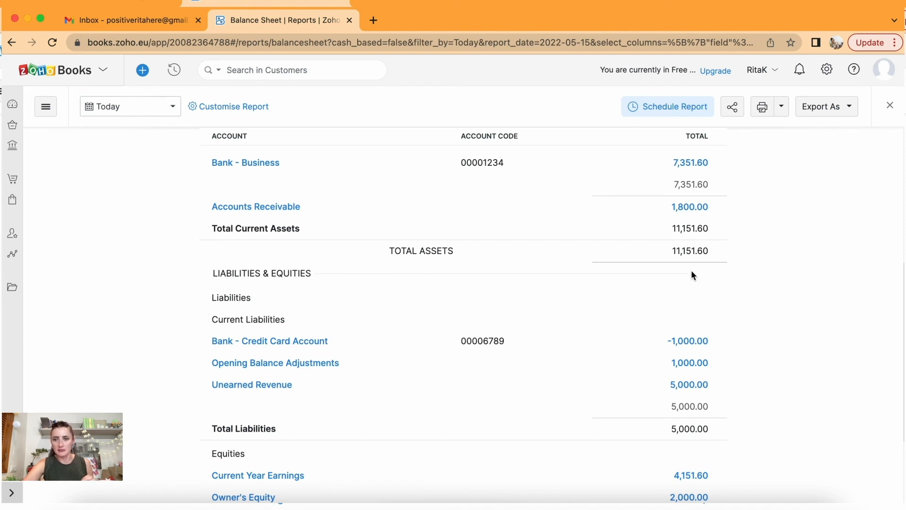
scroll(724, 385, "down", 2)
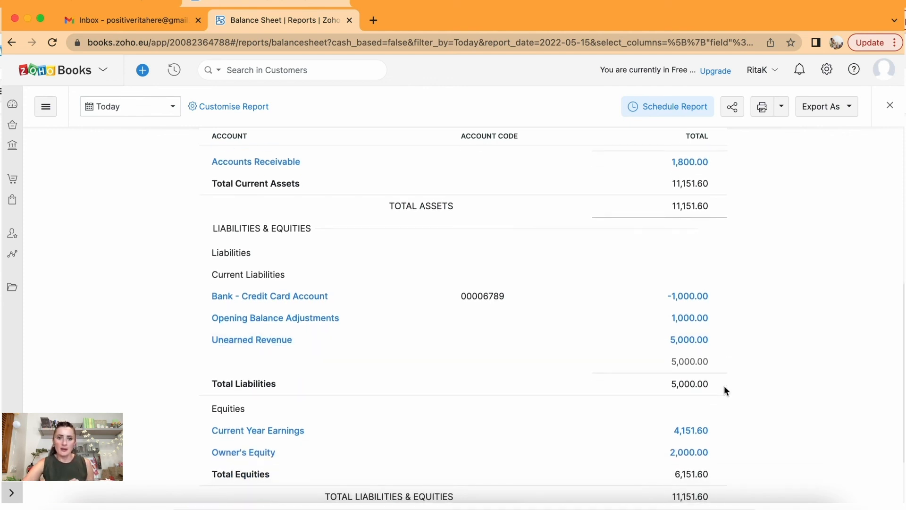
Review the Unearned Revenue transactions from 01/04/22 to 15/05/22 behind the £5,000.00 credit, then return to Reports.
left_click(682, 344)
scroll(682, 345, "down", 1)
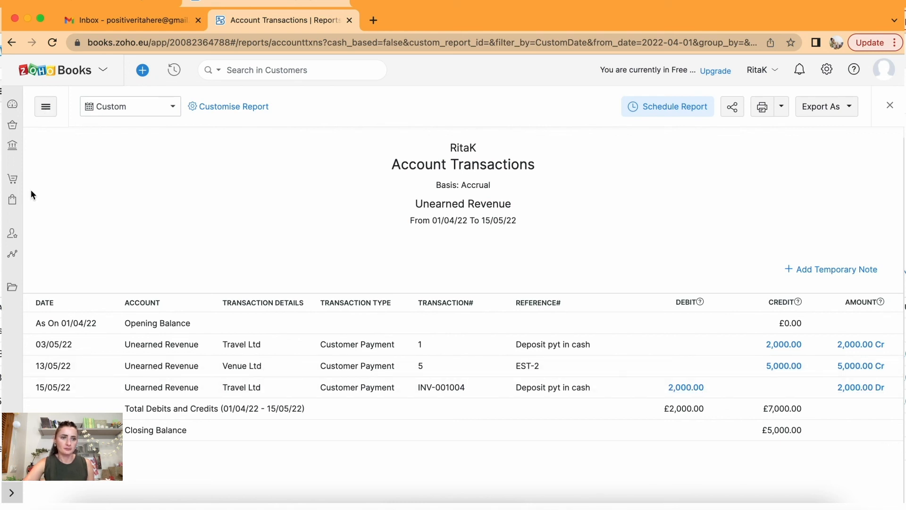
left_click(15, 255)
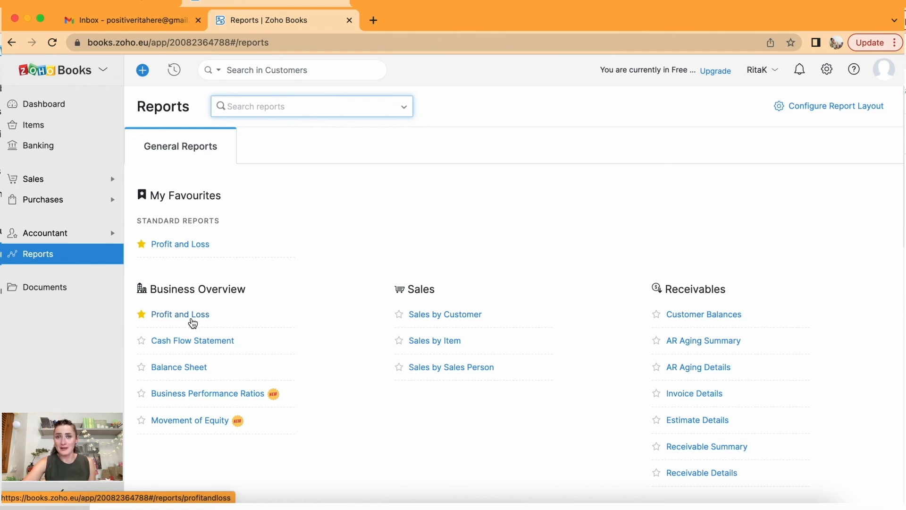
Open May 2022 Profit and Loss: operating income 6,504.00, cost of goods sold 1,690.05, gross profit 4,813.95.
left_click(193, 324)
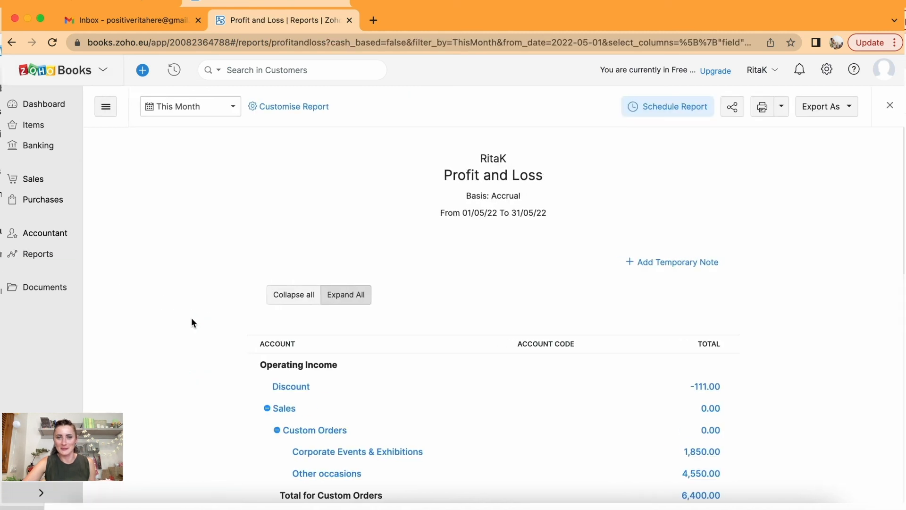
scroll(521, 333, "down", 3)
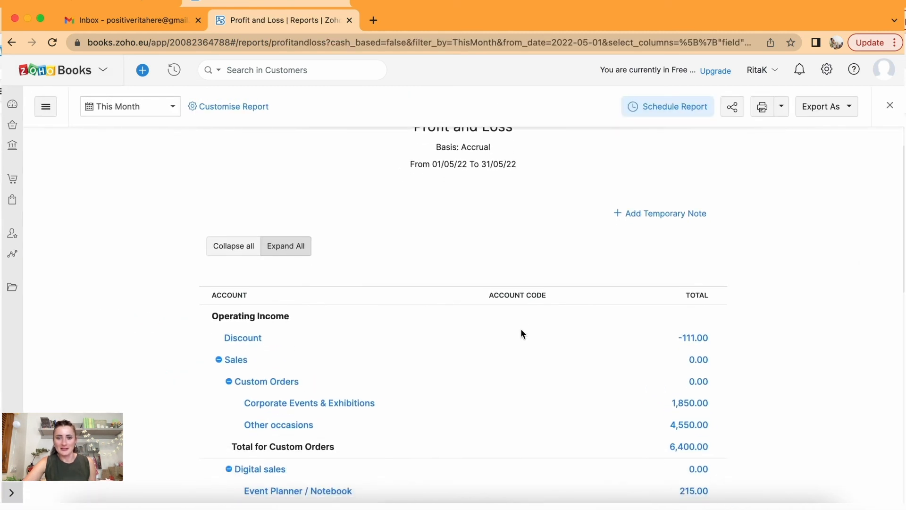
scroll(521, 333, "down", 2)
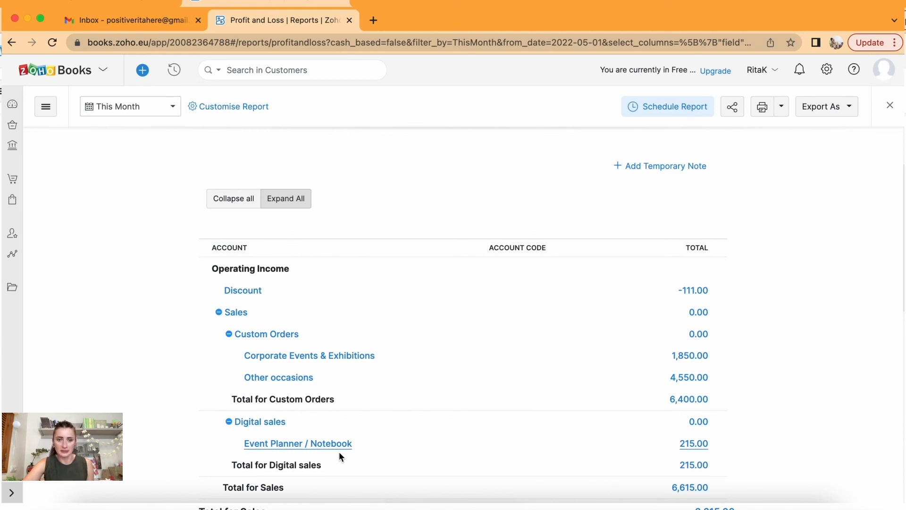
scroll(339, 453, "down", 3)
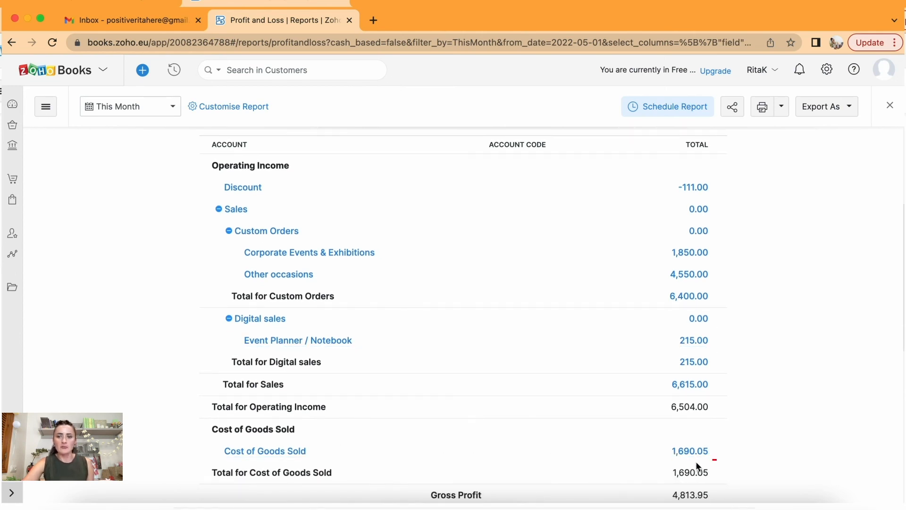
scroll(693, 460, "down", 1)
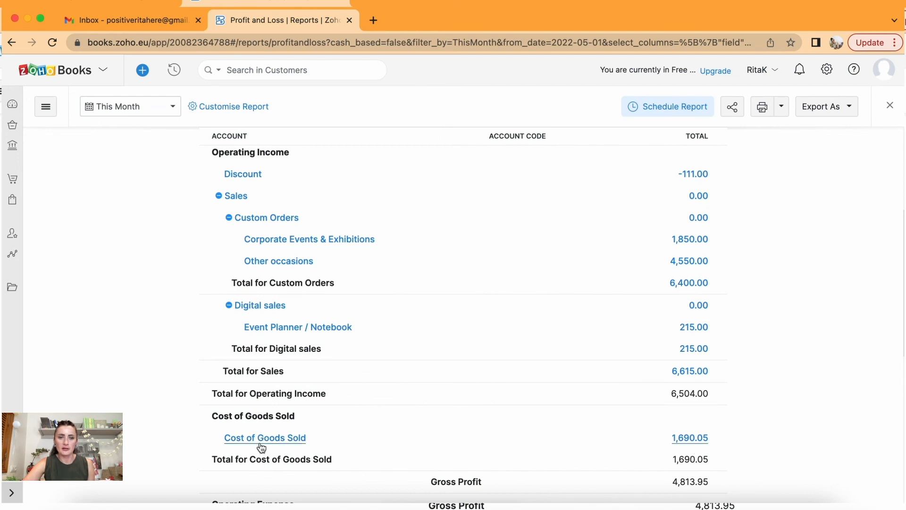
Inspect the May Cost of Goods Sold transactions totalling £1,690.05 in debits, then close that report.
left_click(692, 443)
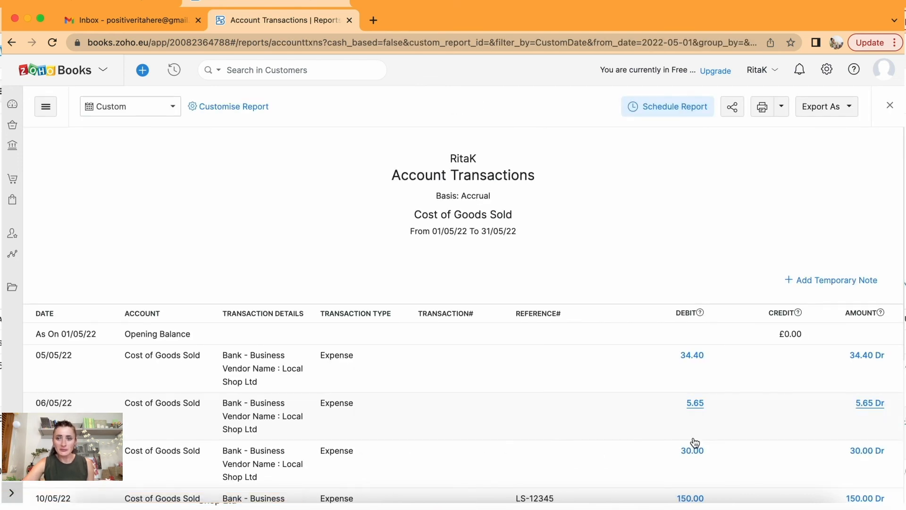
scroll(694, 442, "down", 5)
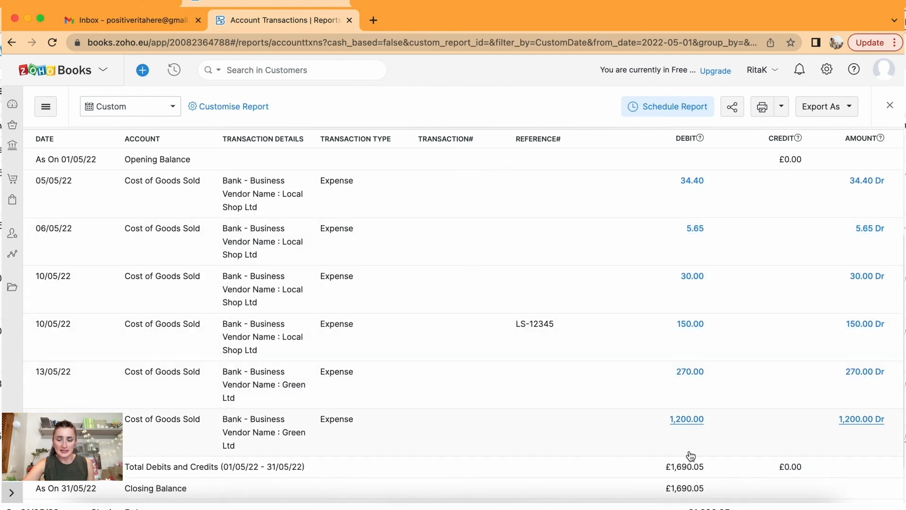
scroll(732, 421, "down", 1)
scroll(733, 421, "up", 5)
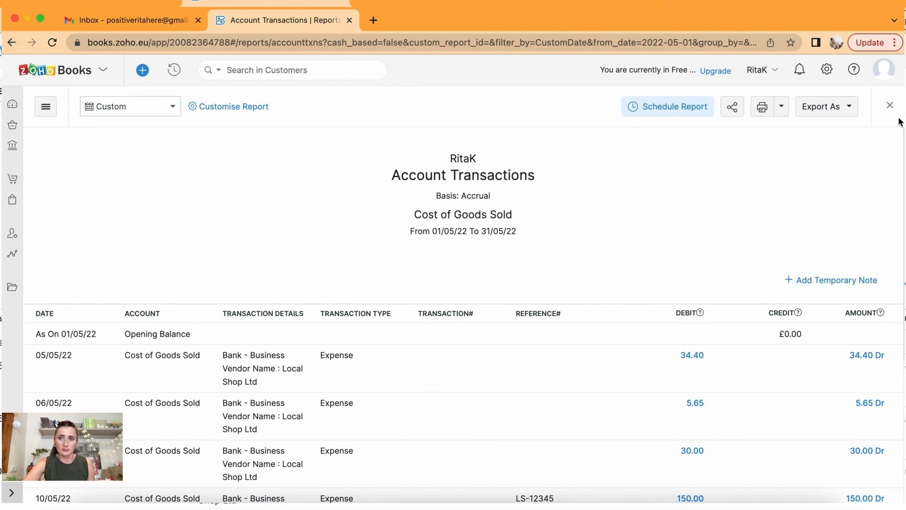
left_click(890, 106)
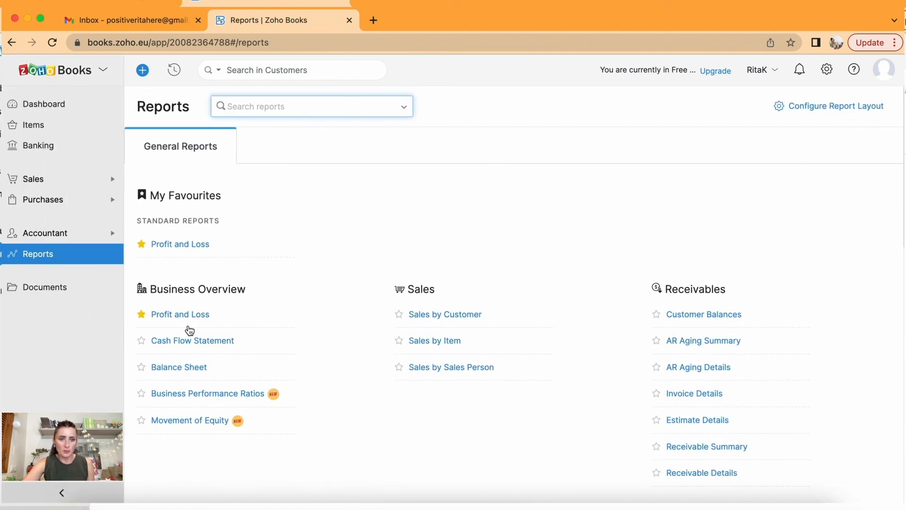
Reopen May Profit and Loss and review operating expenses of 412.35 down to the 4,151.60 net profit.
left_click(186, 314)
scroll(530, 370, "down", 2)
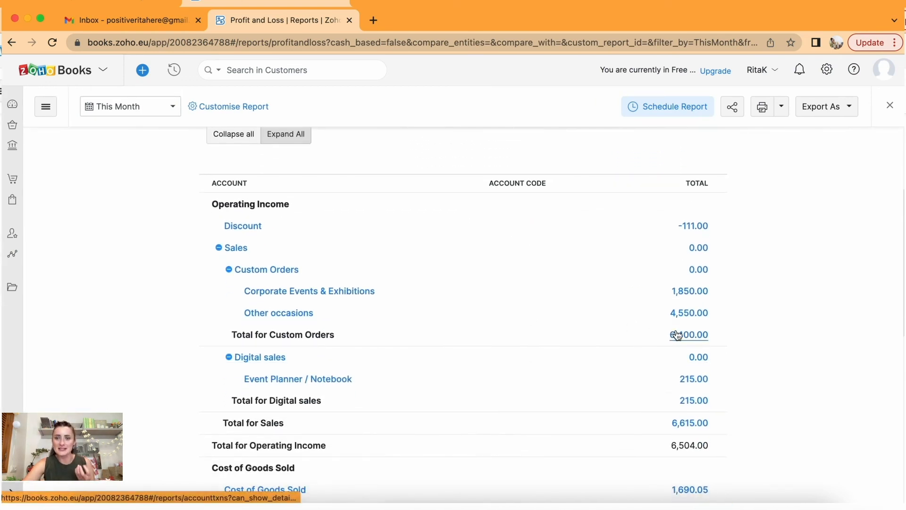
scroll(677, 336, "down", 4)
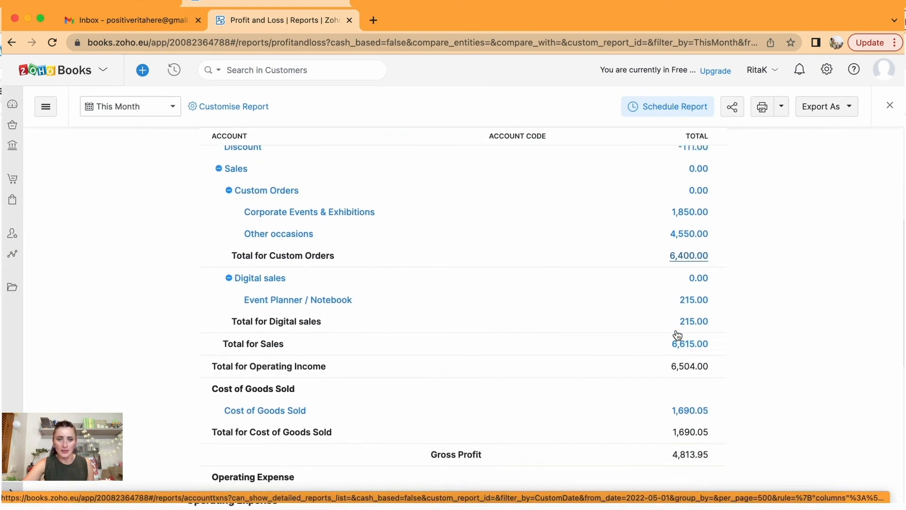
scroll(676, 330, "down", 3)
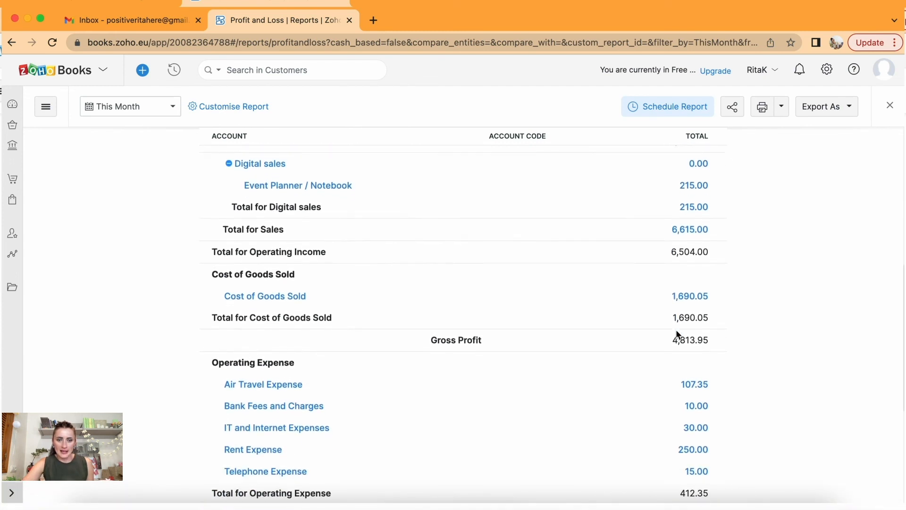
scroll(677, 331, "up", 1)
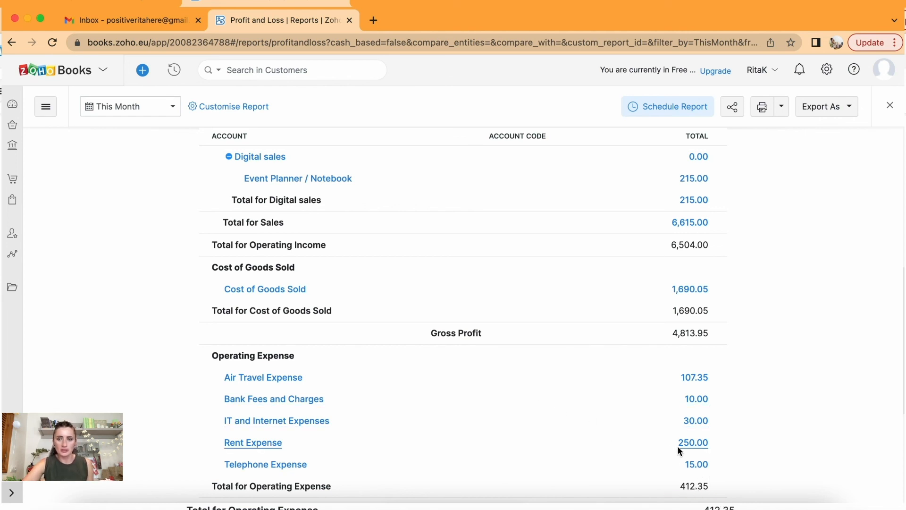
scroll(678, 446, "down", 5)
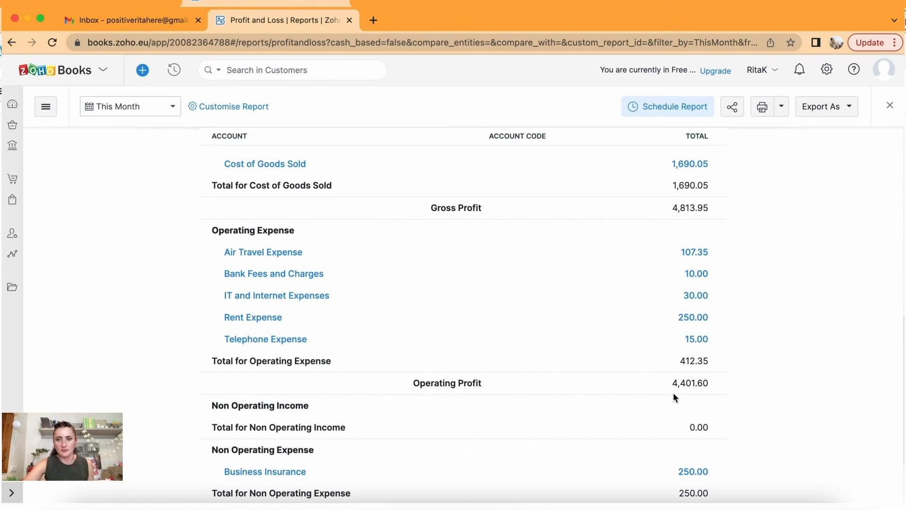
scroll(676, 395, "down", 1)
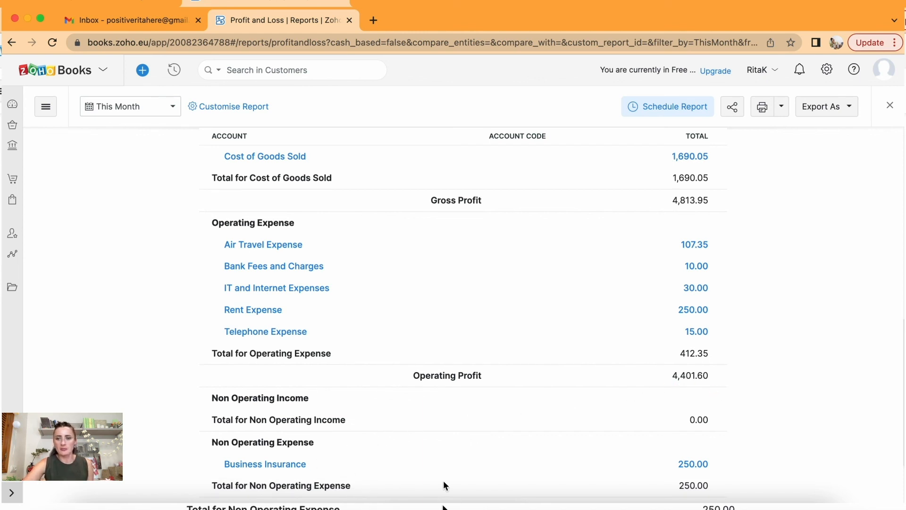
scroll(705, 466, "down", 5)
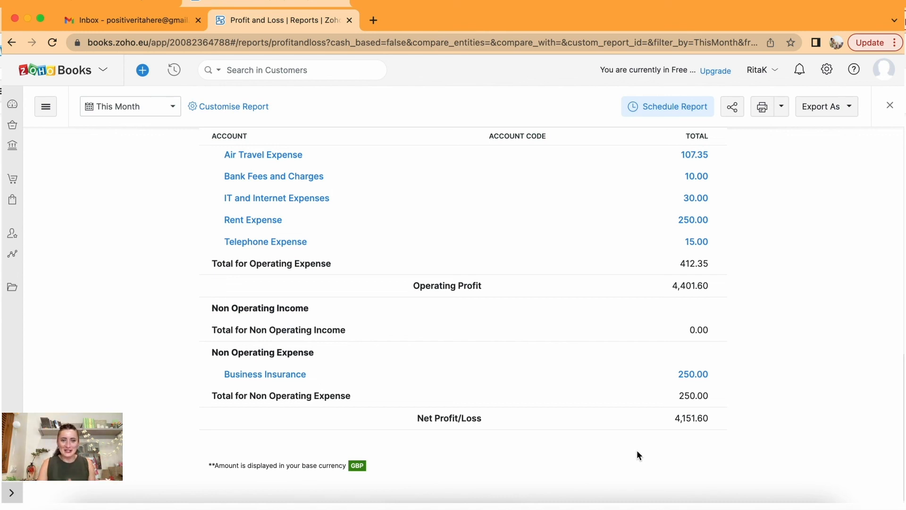
Highlight the base-currency footnote up to GBP, then return to the top of the report.
left_click(214, 466)
left_click_drag(215, 465, 360, 464)
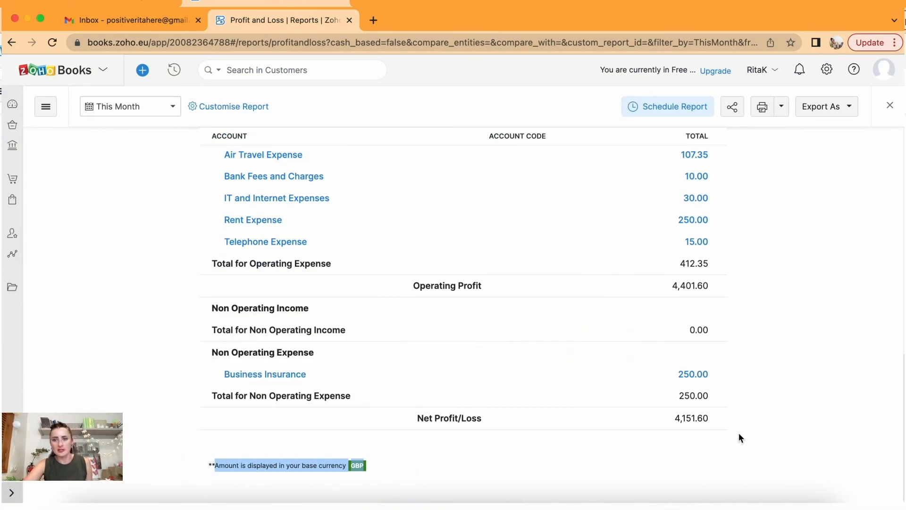
scroll(772, 441, "up", 10)
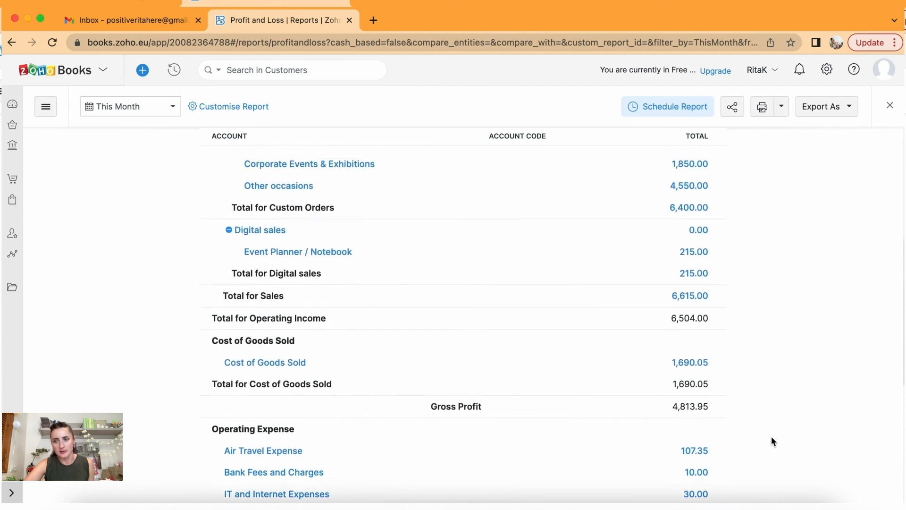
scroll(772, 441, "up", 3)
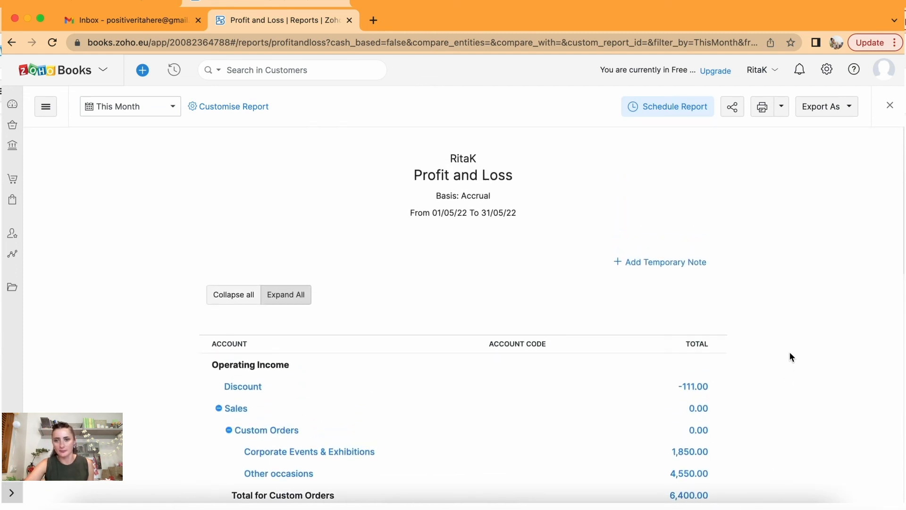
Dismiss the temporary note without adding one and collapse all Profit and Loss account groups.
left_click(659, 263)
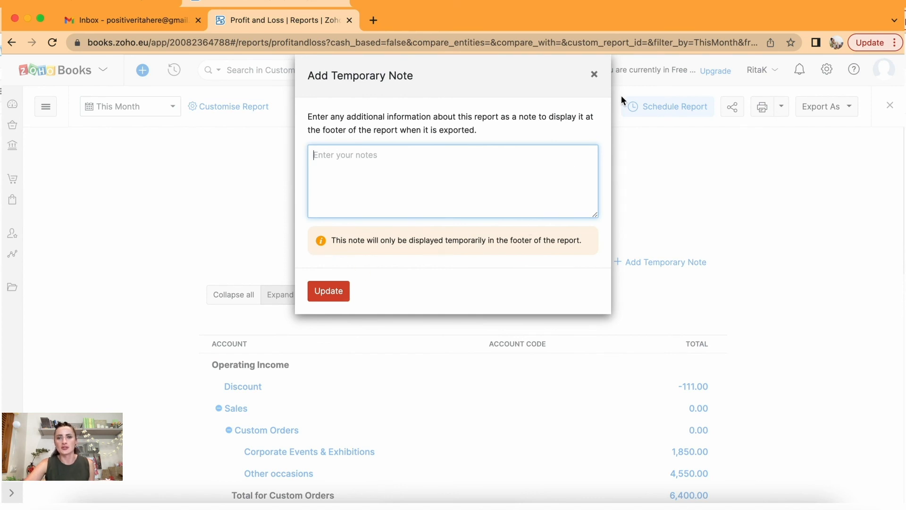
left_click(596, 77)
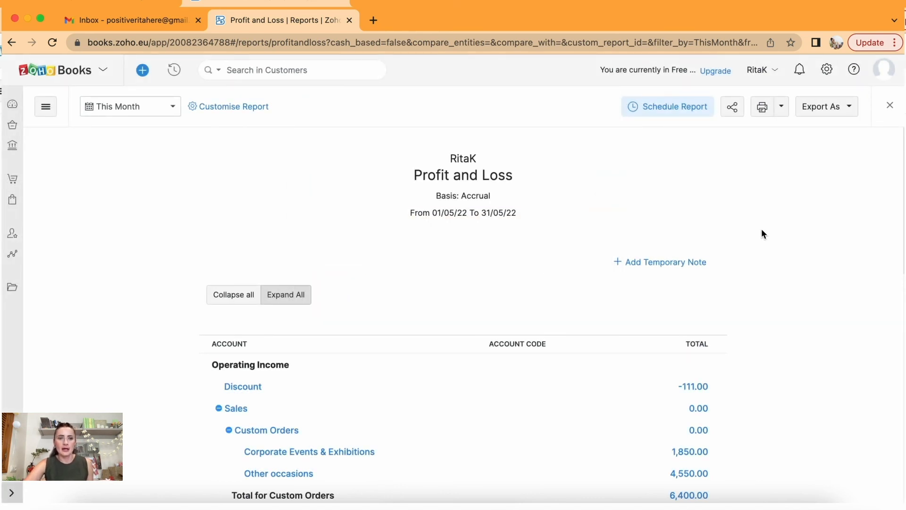
left_click(239, 294)
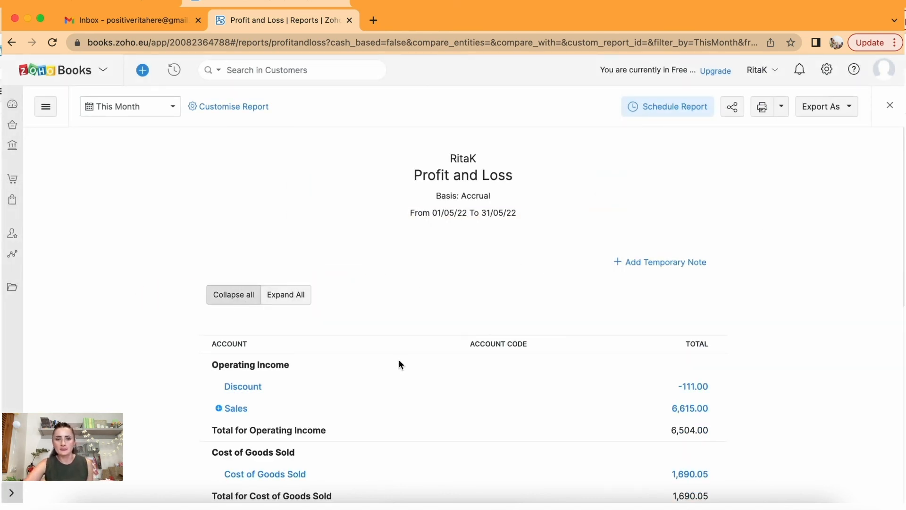
scroll(399, 364, "down", 3)
scroll(399, 365, "down", 2)
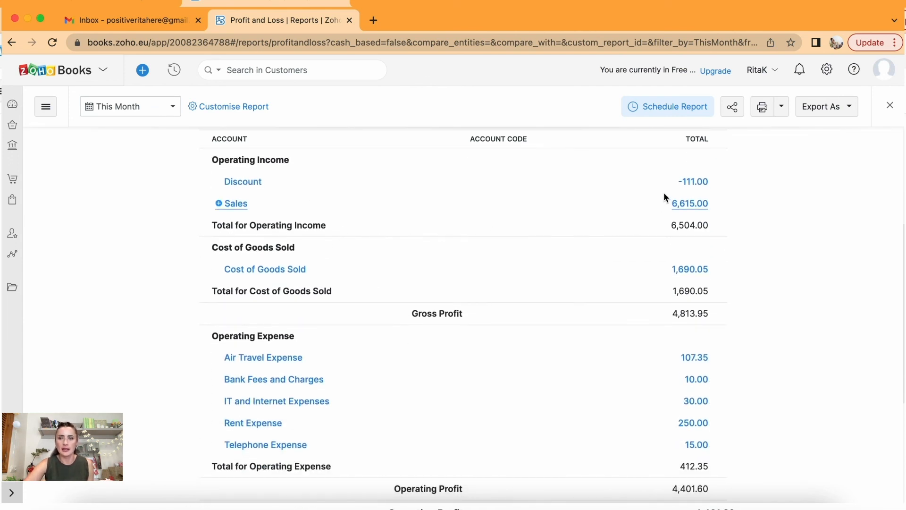
Check the May Discount transactions totalling £111.00 across two invoices, then return to the reports list.
left_click(693, 184)
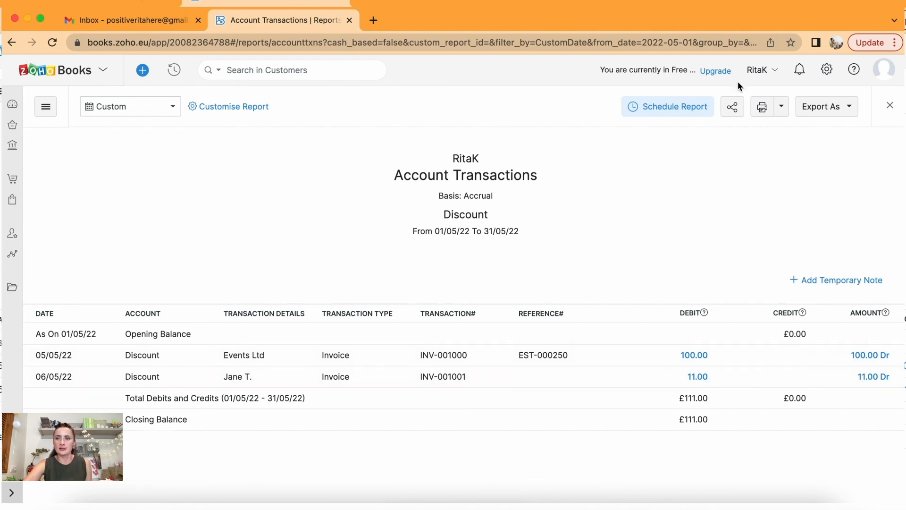
left_click(11, 43)
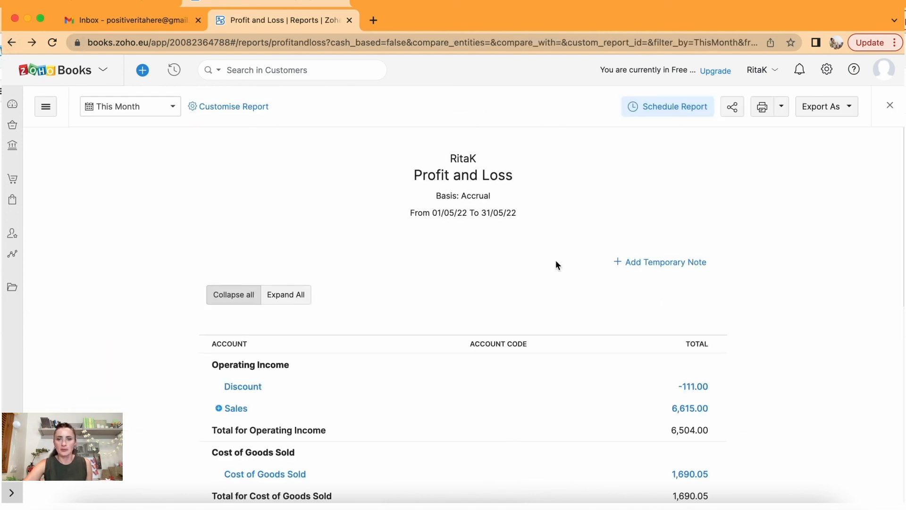
scroll(557, 264, "down", 6)
scroll(556, 264, "down", 4)
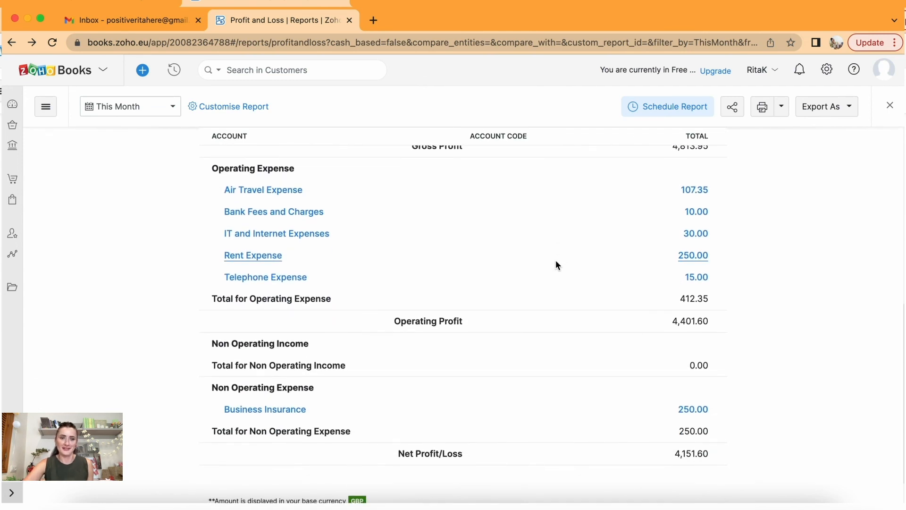
left_click(13, 256)
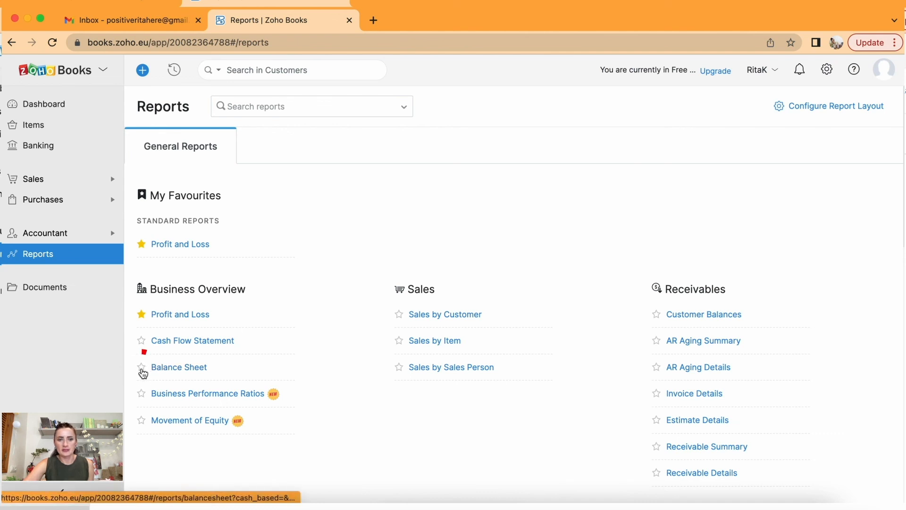
Star Balance Sheet and AR Aging Summary so they appear under My Favourites.
left_click(141, 368)
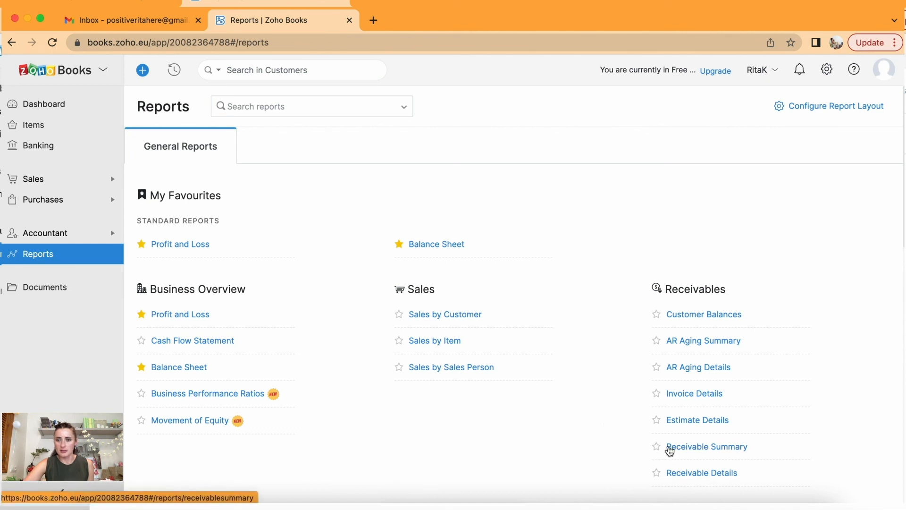
left_click(657, 340)
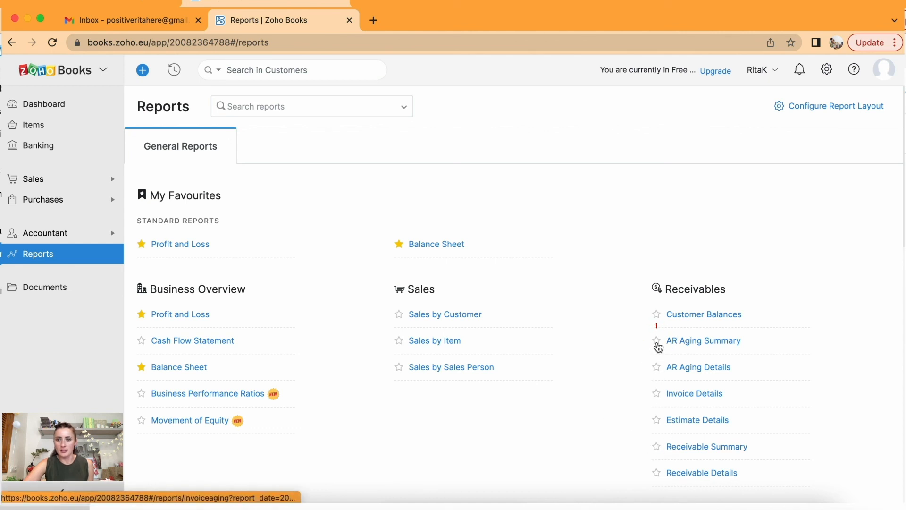